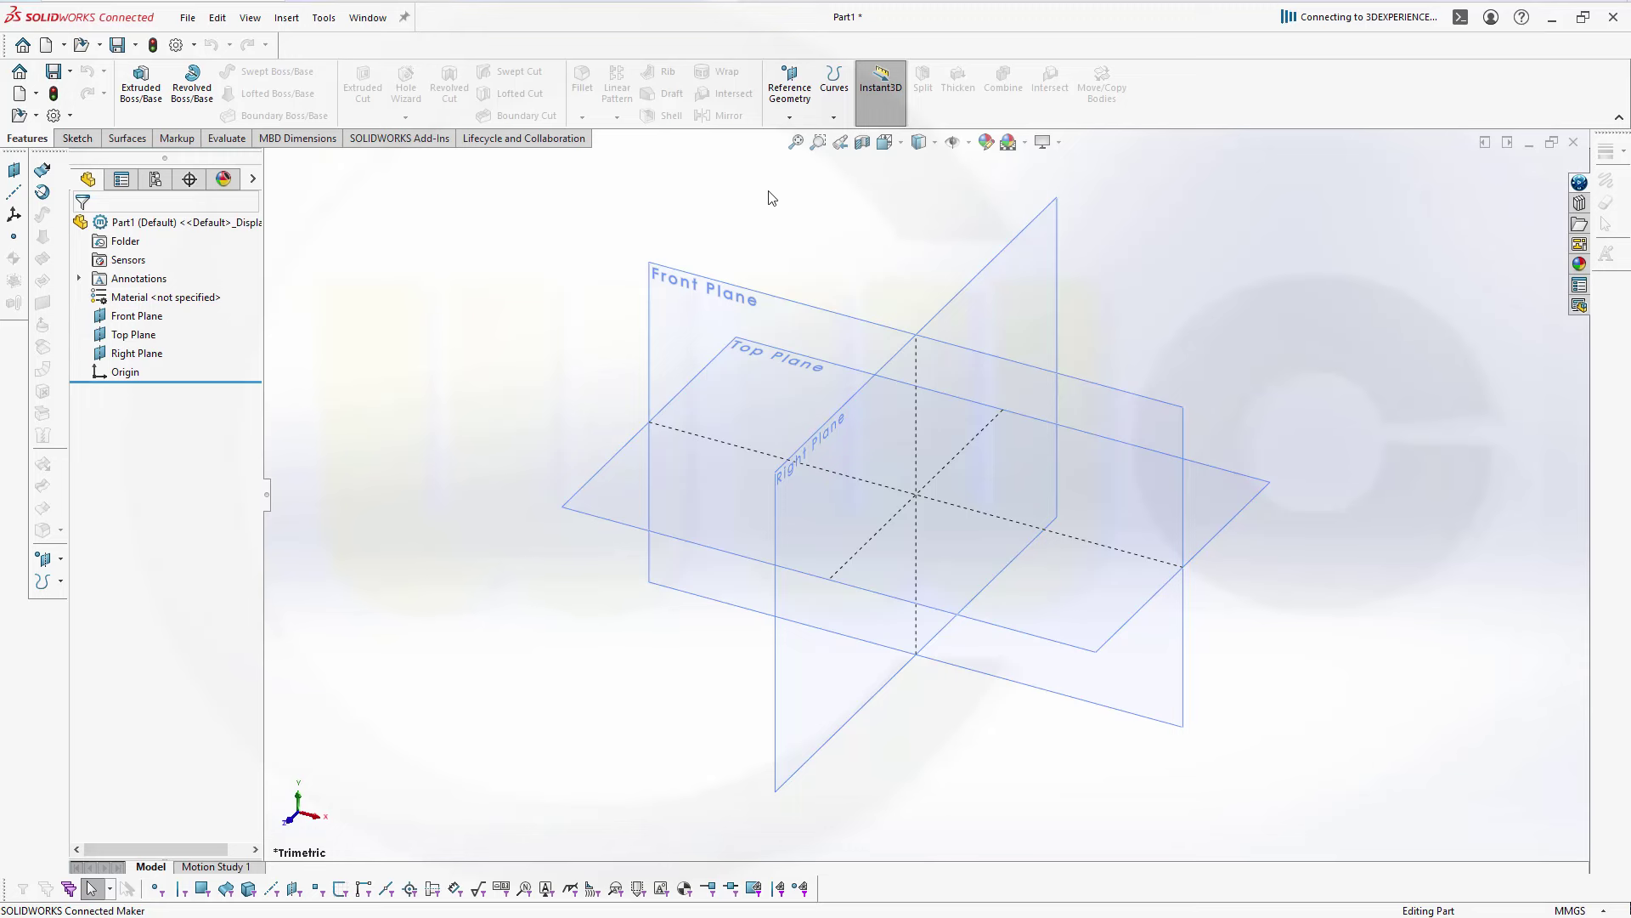
- Create Plane1 parallel to the Top Plane at a 193.94-6 (187.94 mm) offset
click(792, 122)
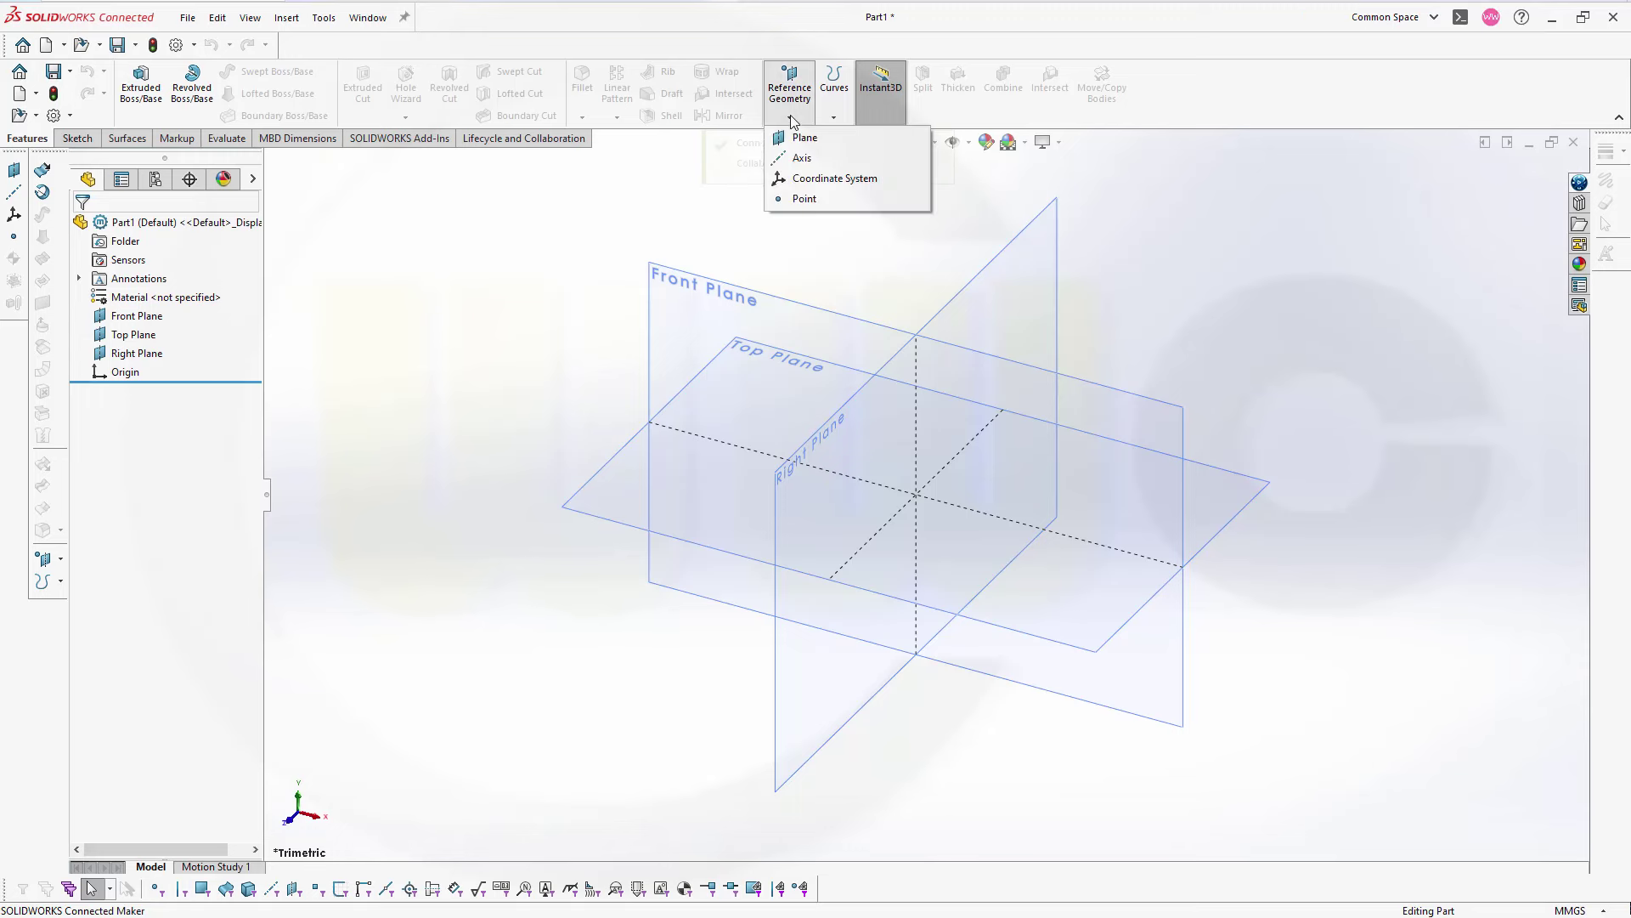
click(803, 135)
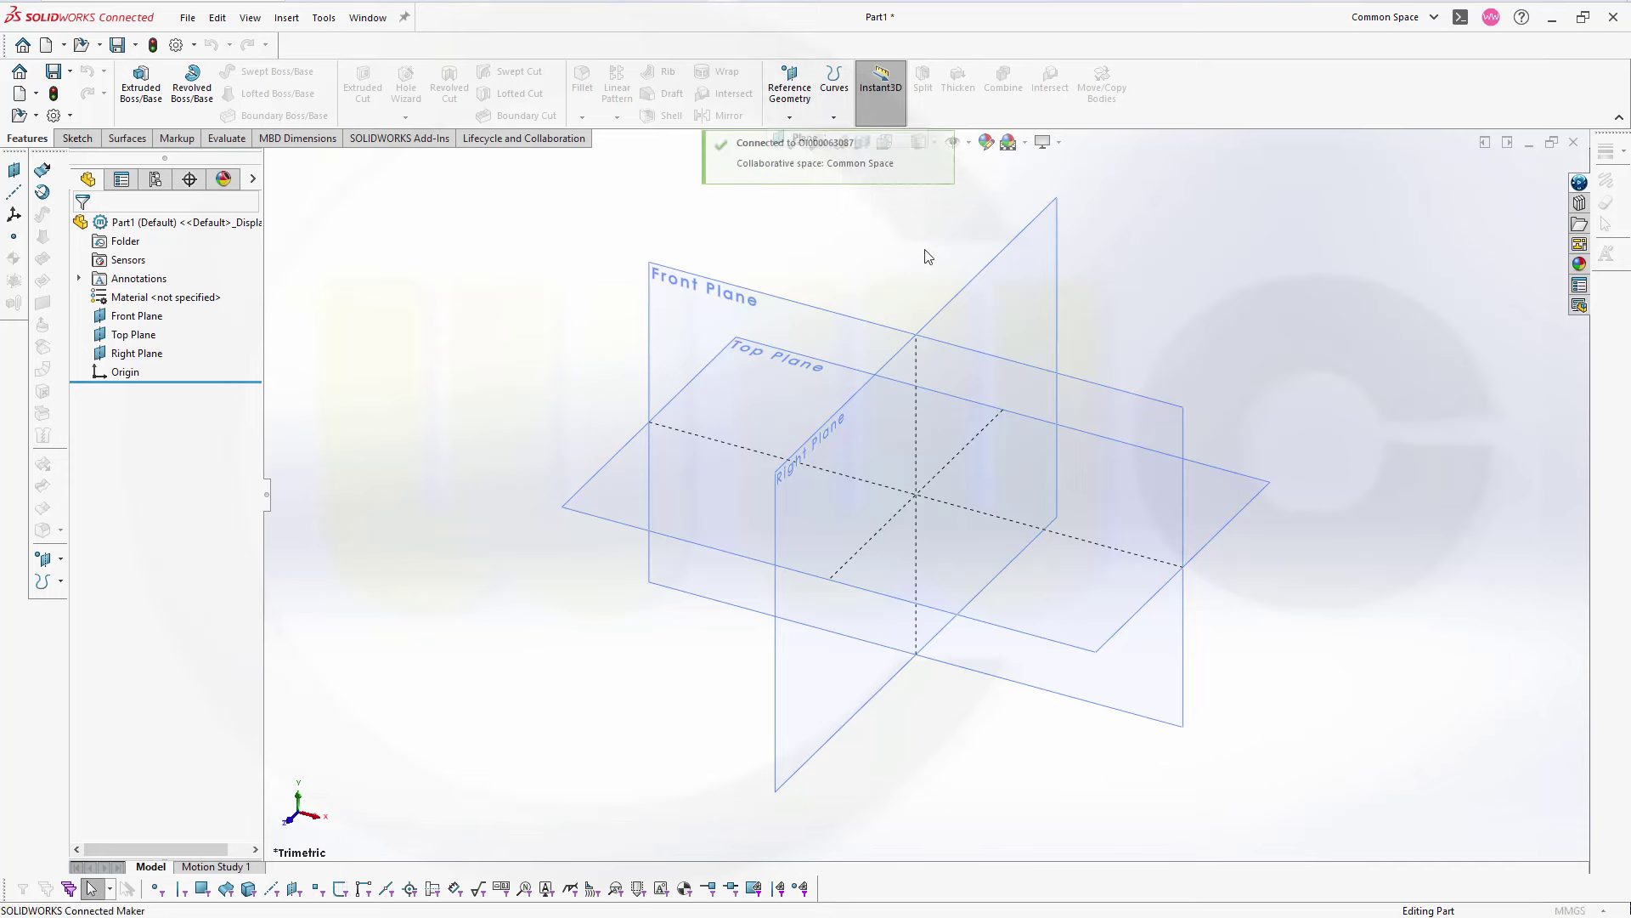
click(1211, 537)
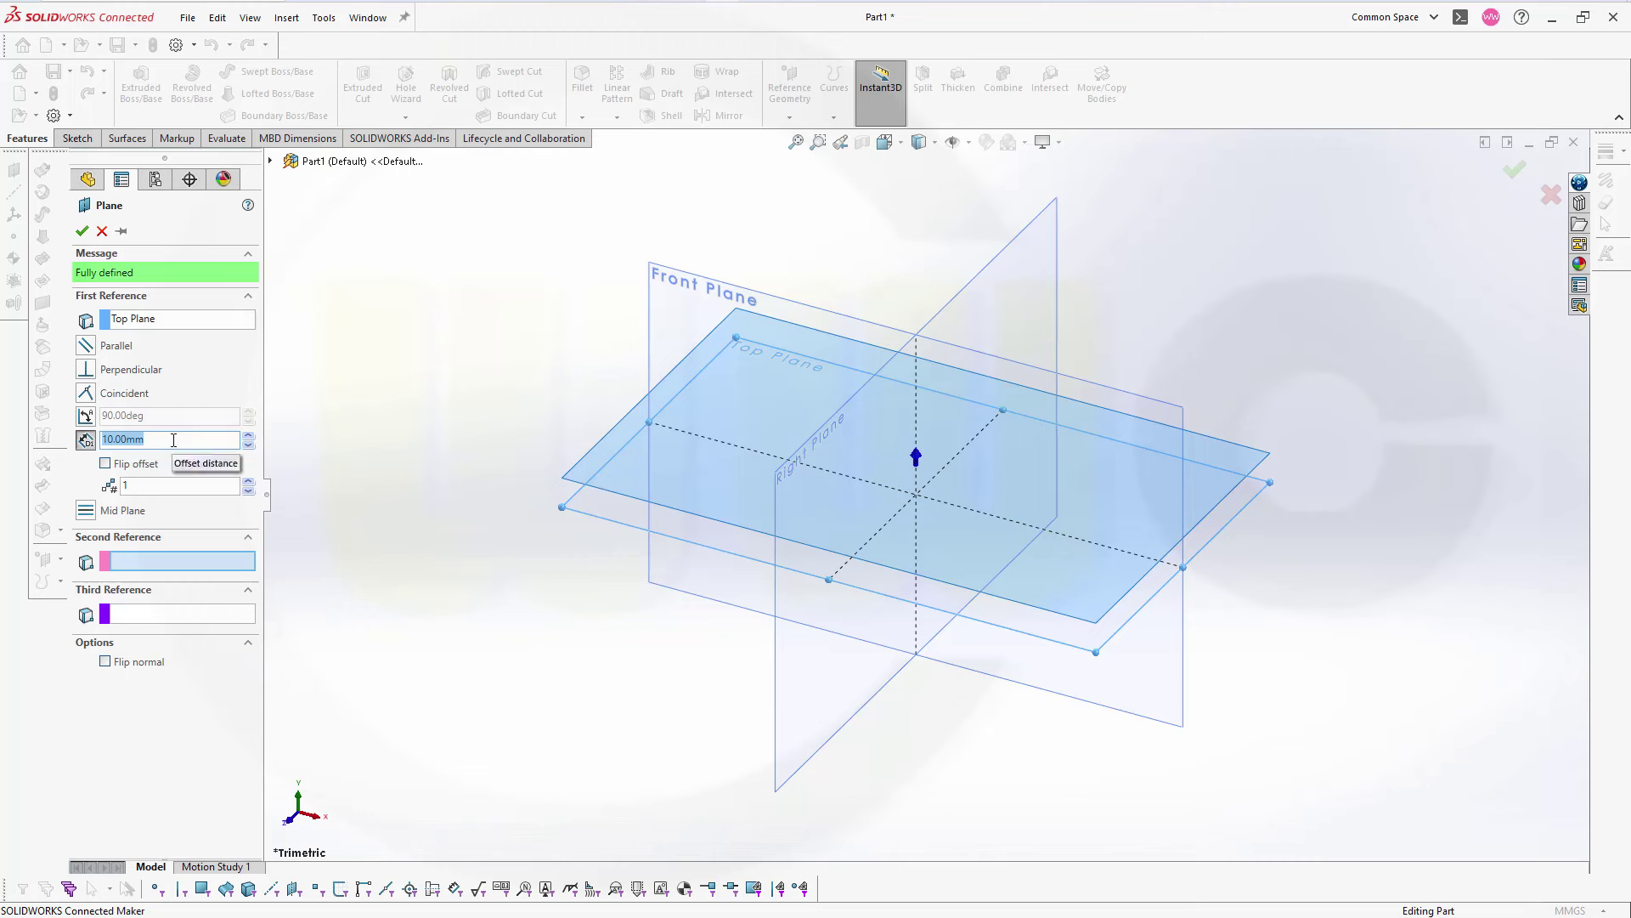
text(193,94-6)
key(Return)
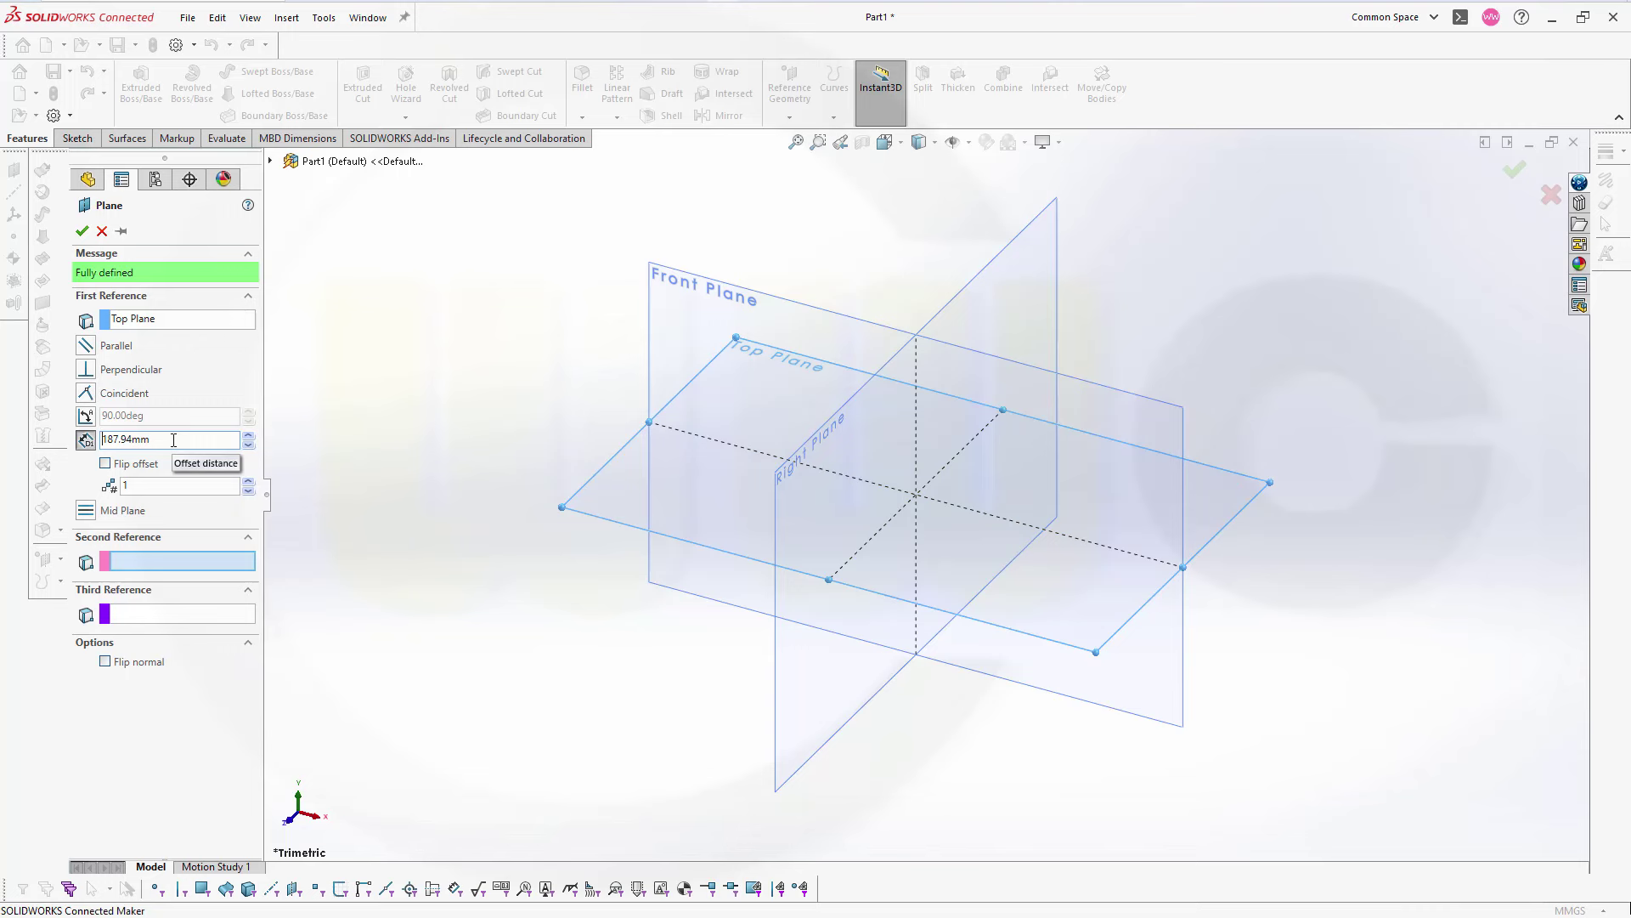
click(83, 231)
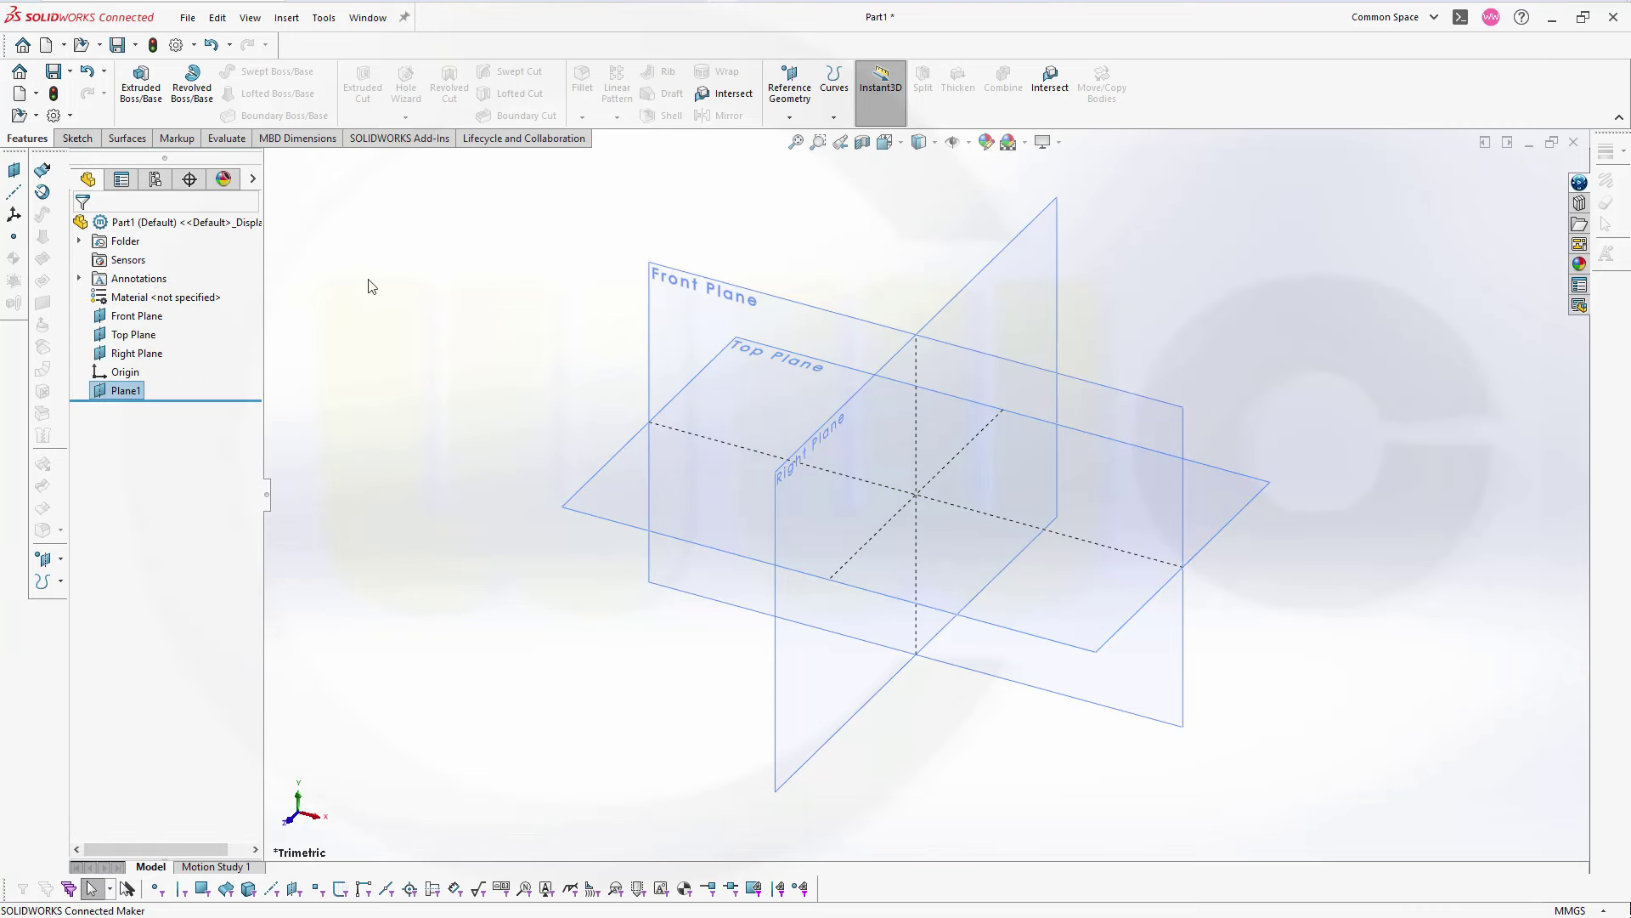
click(789, 118)
- Create Plane2 offset 193.94 mm from the Top Plane and zoom to fit all planes
click(794, 138)
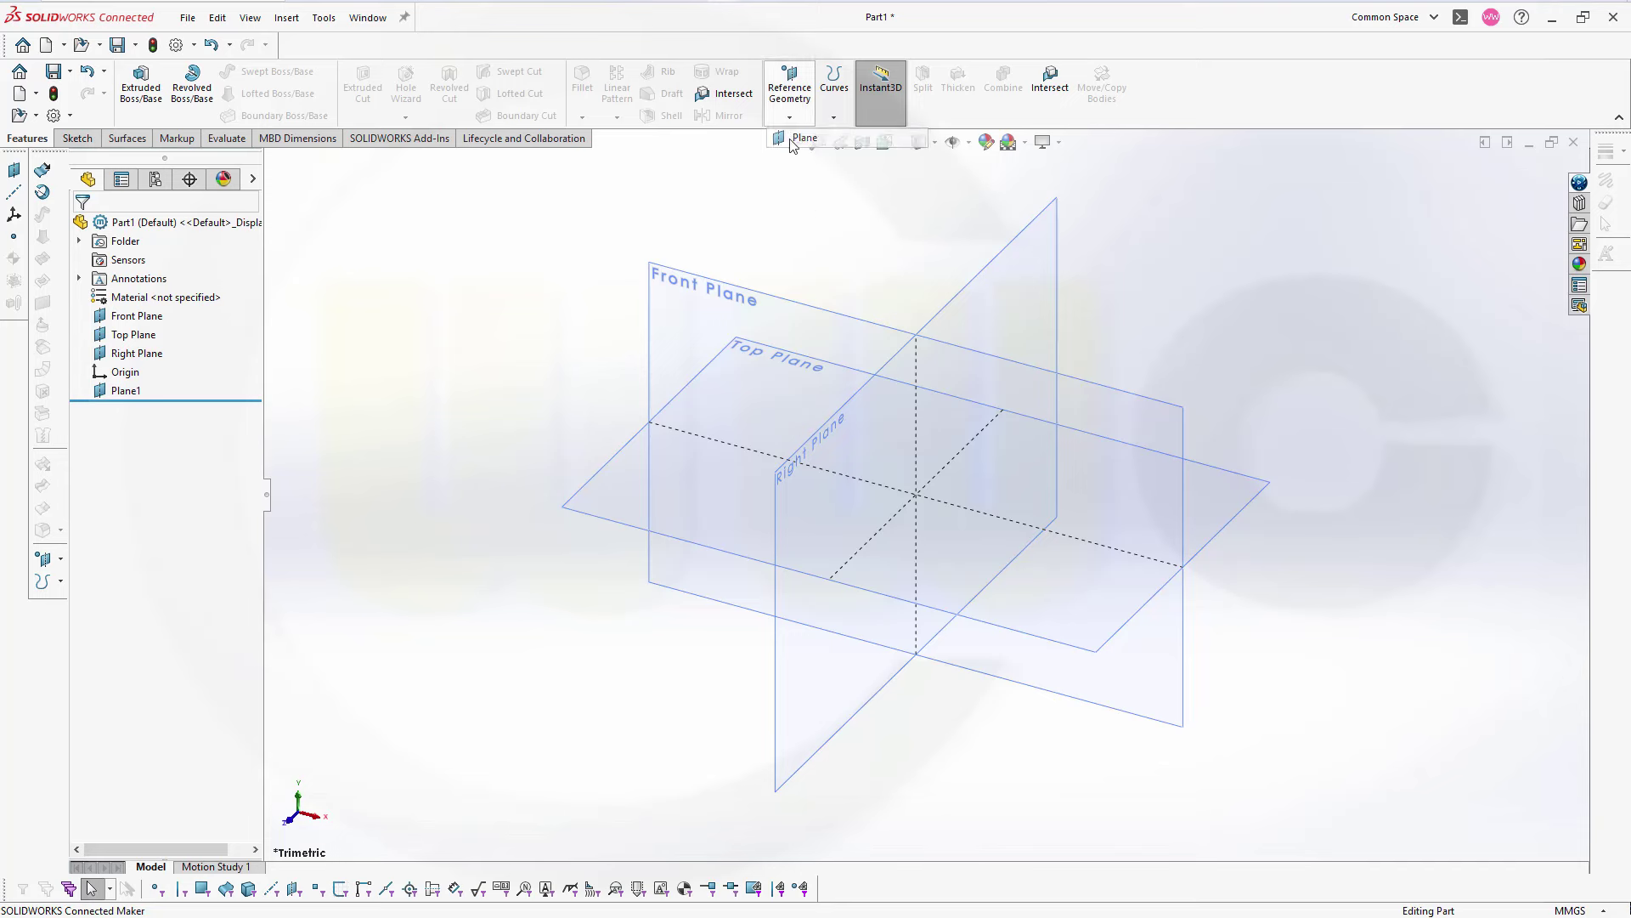
click(1246, 515)
click(165, 440)
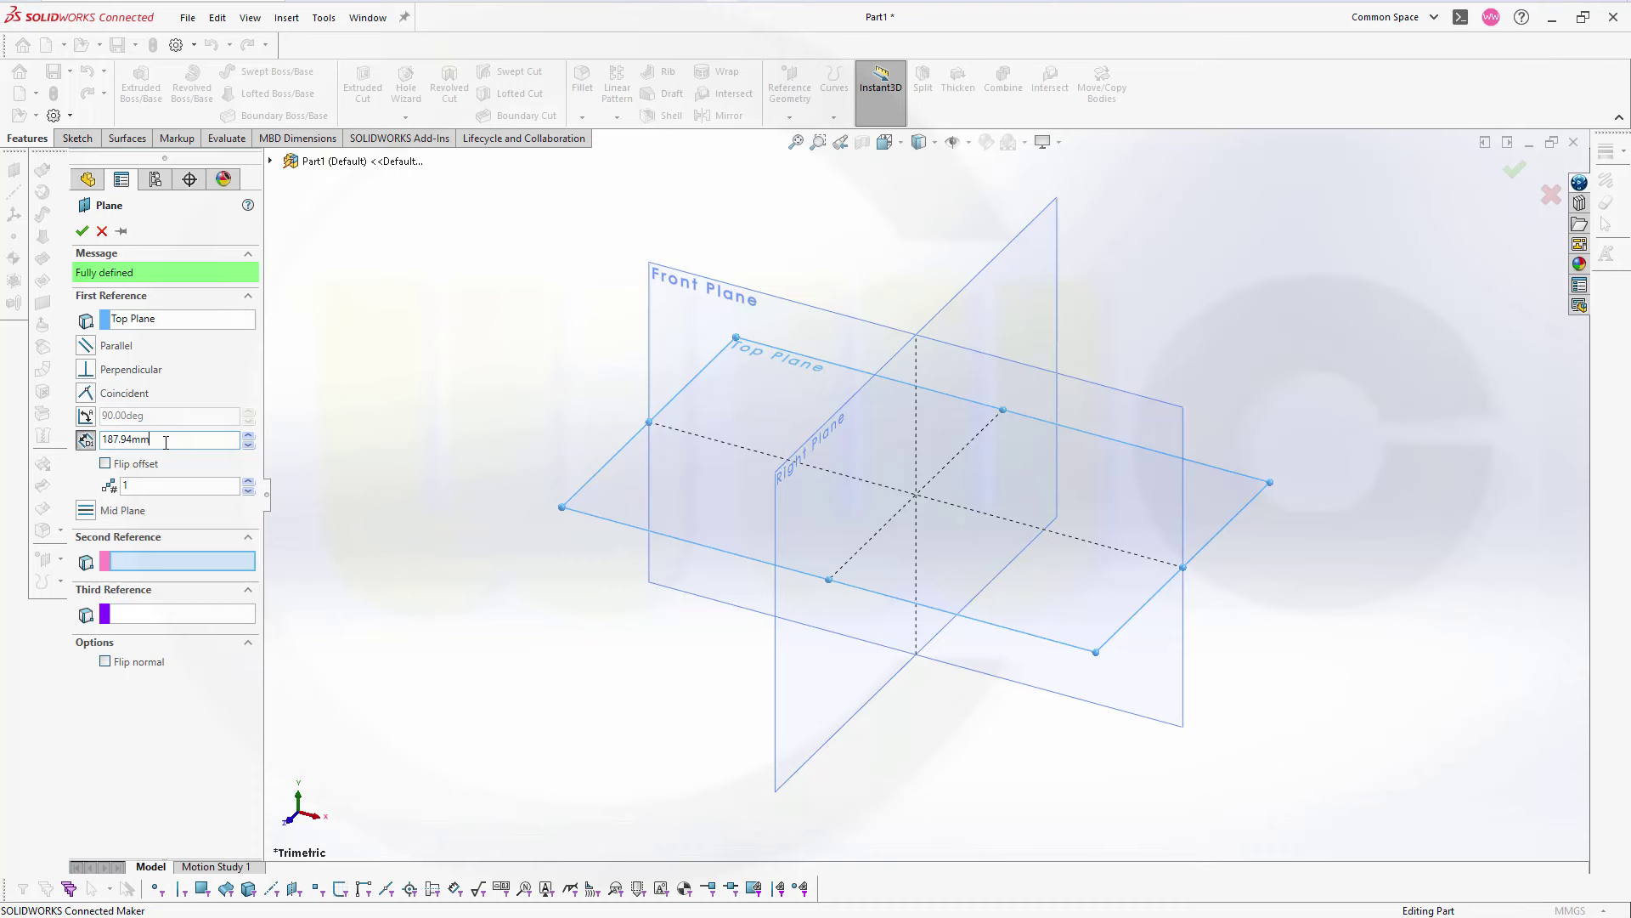
drag(166, 442, 83, 444)
text(193,94)
click(81, 231)
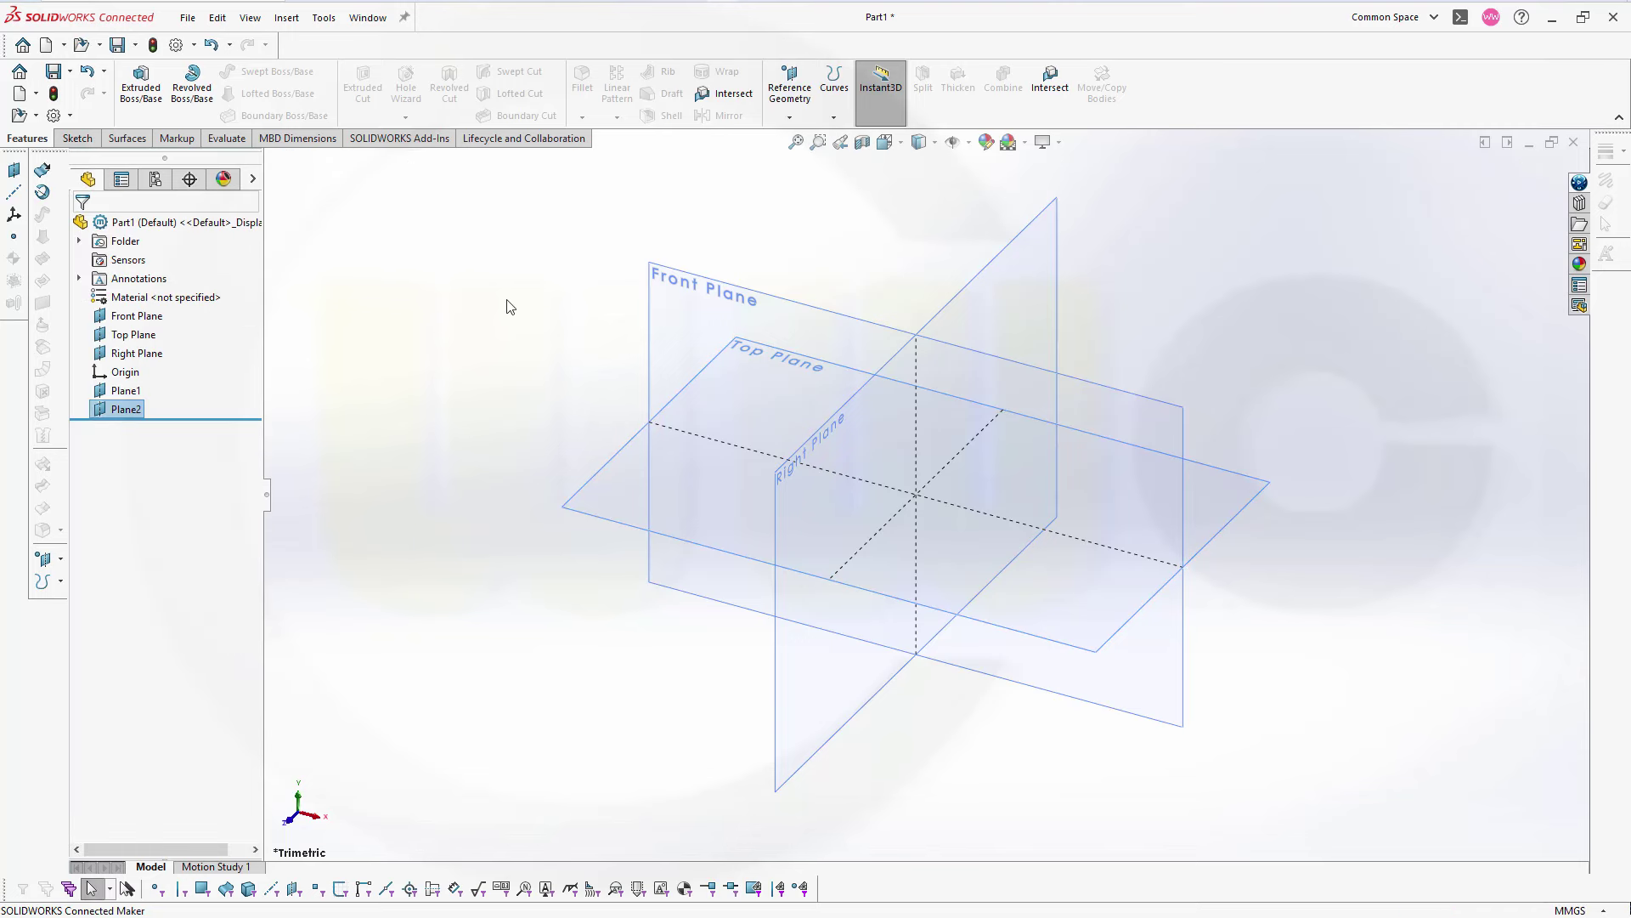
key(f)
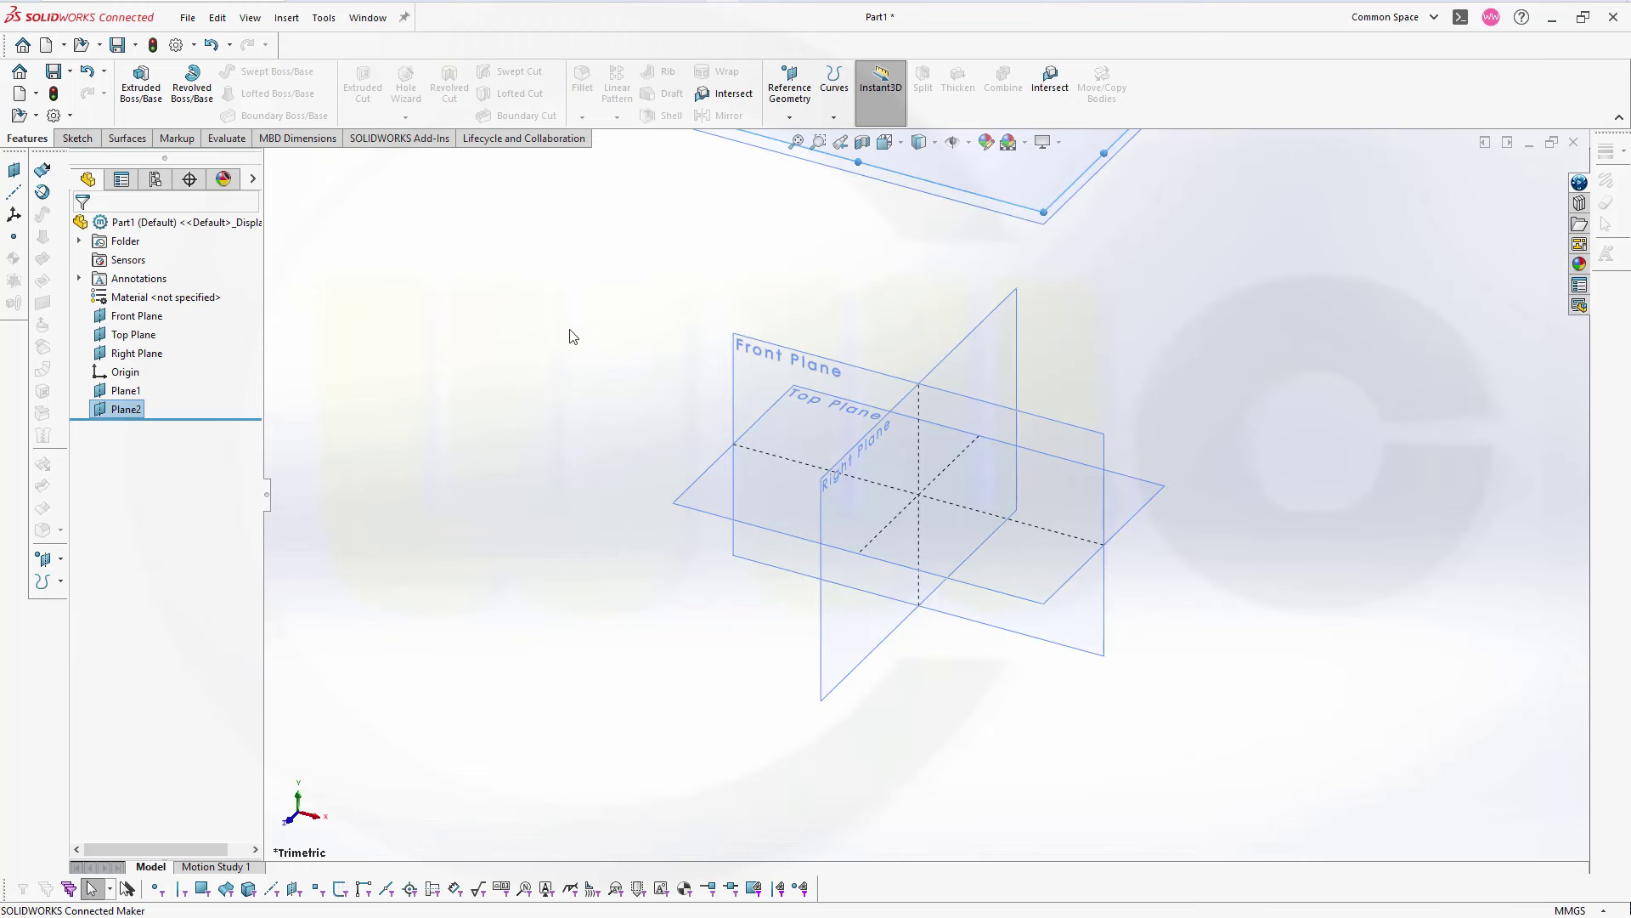
click(554, 314)
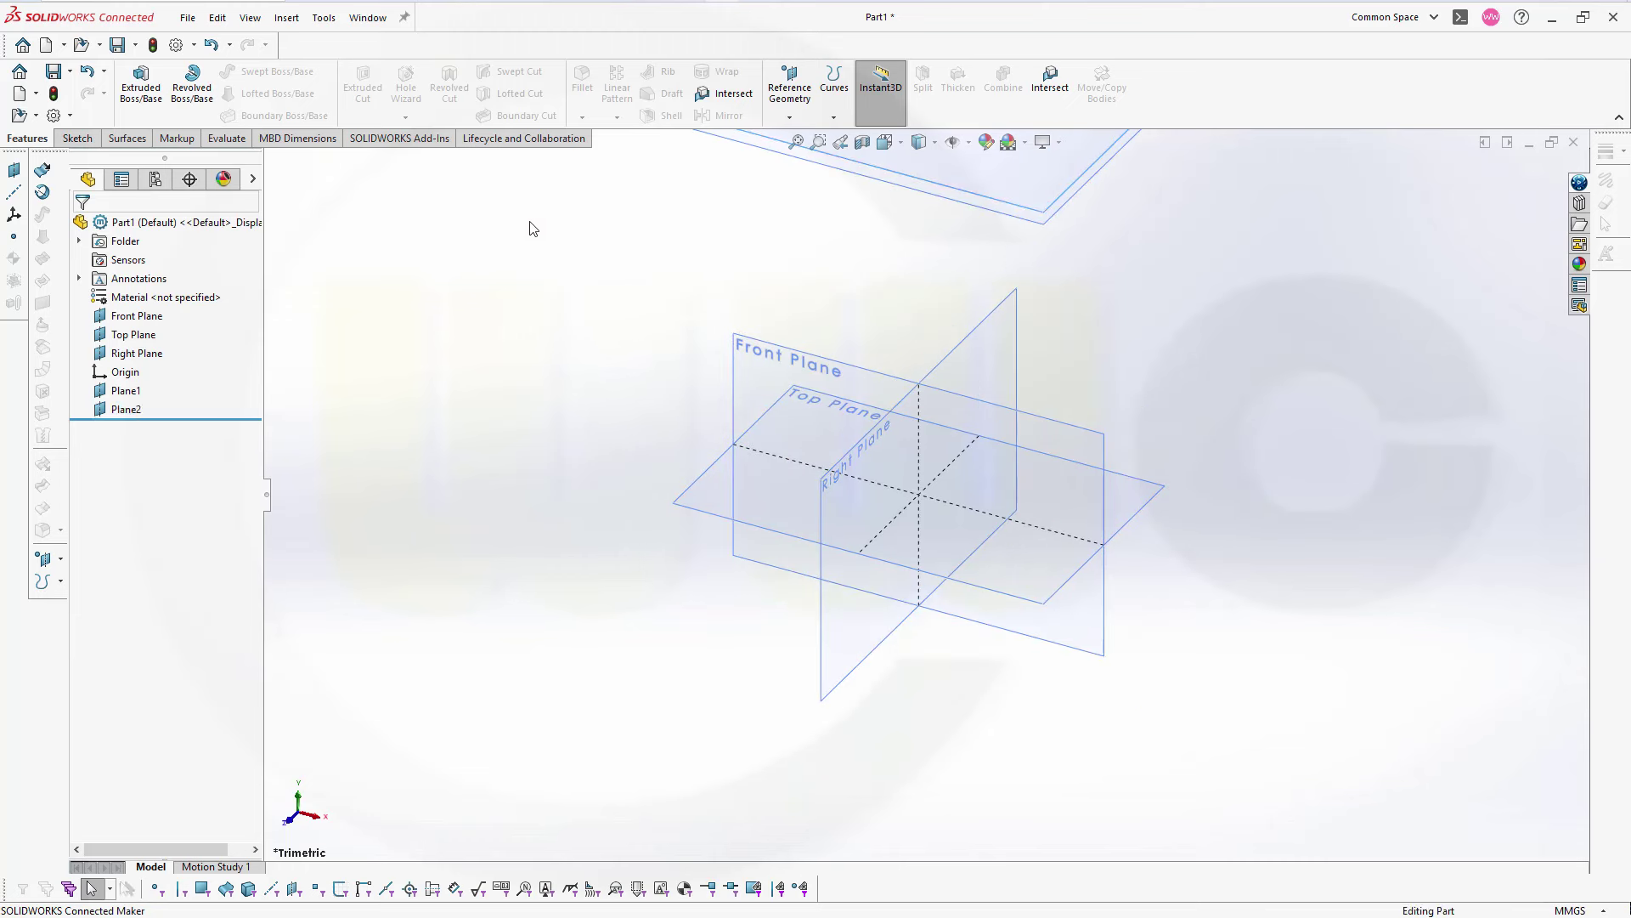
- Create Plane3 offset 12 mm from the Top Plane with the offset flipped
click(789, 118)
click(792, 137)
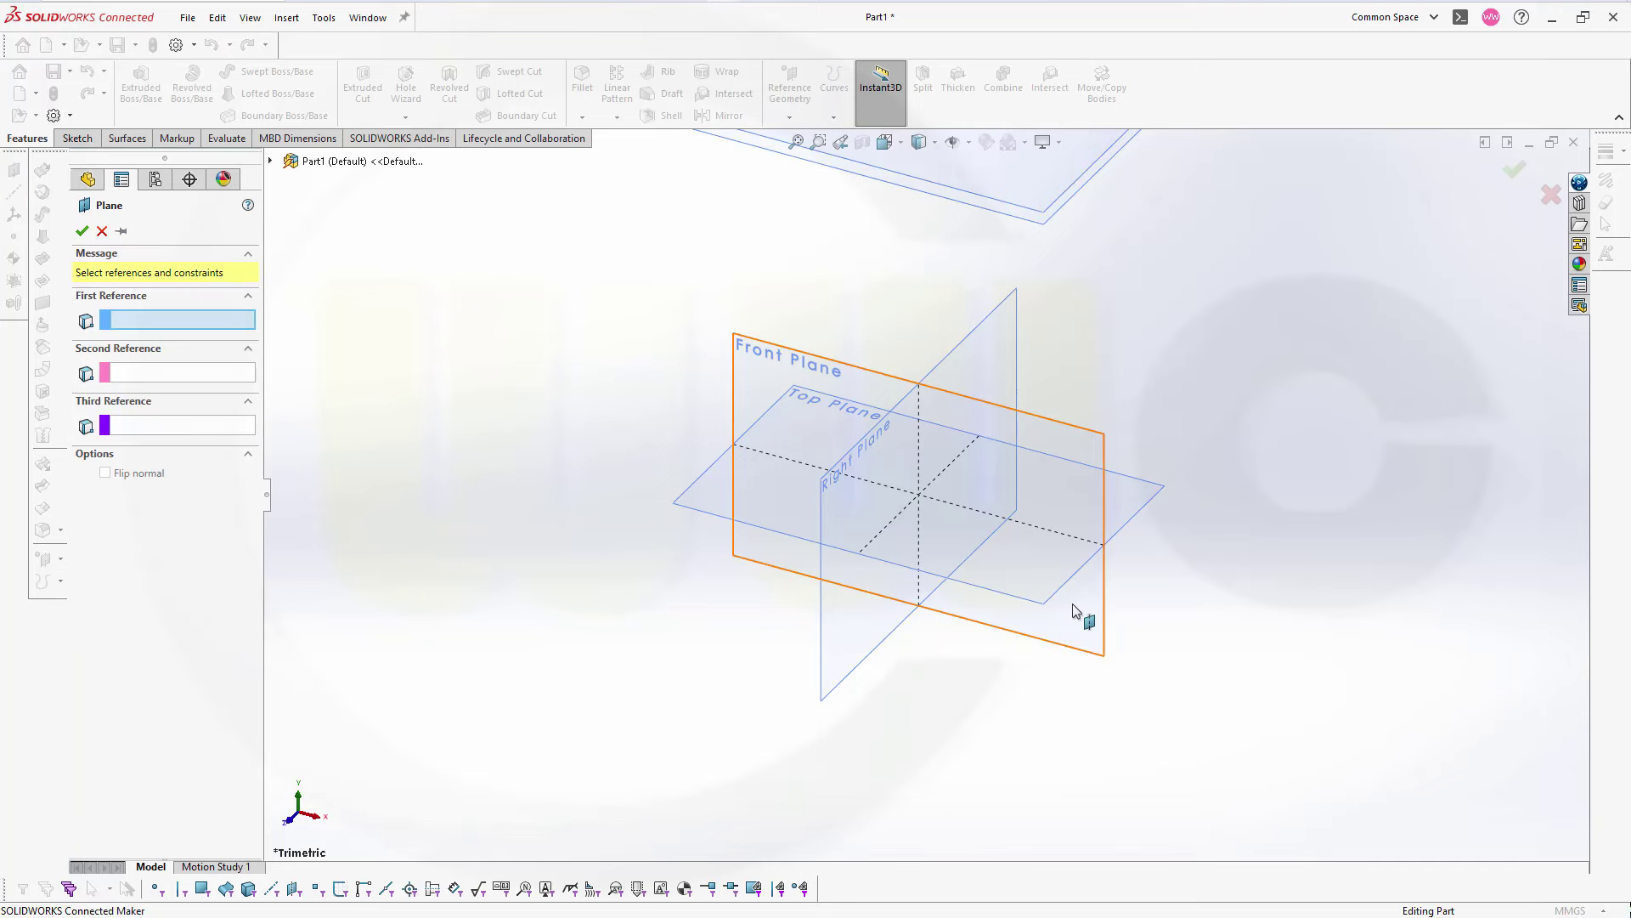
click(1127, 529)
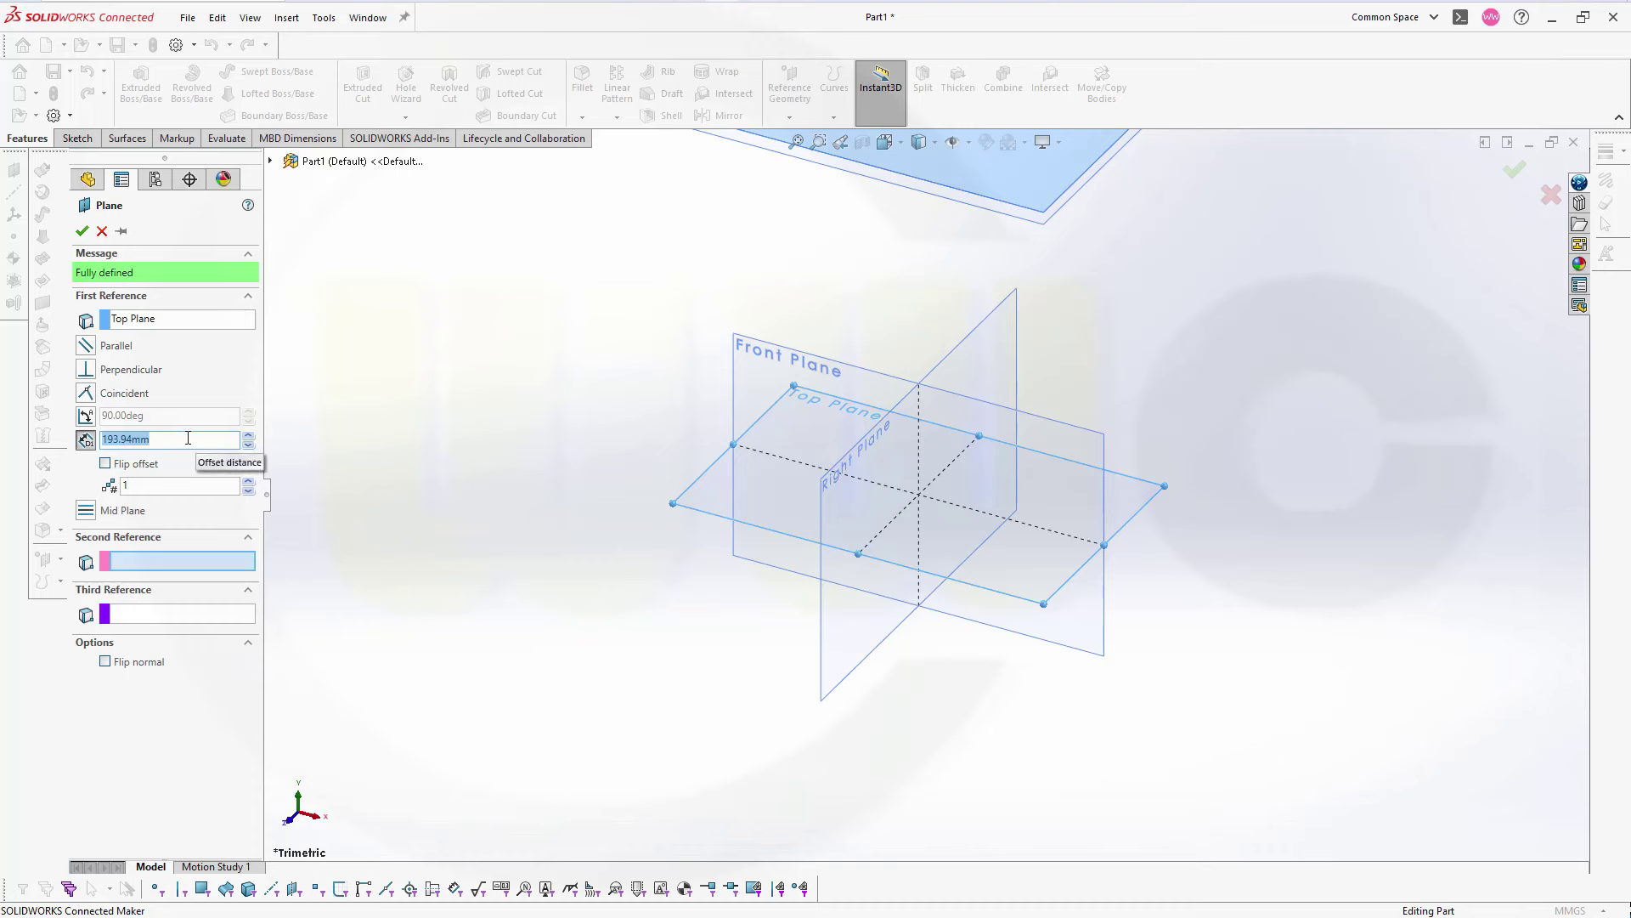
text(12)
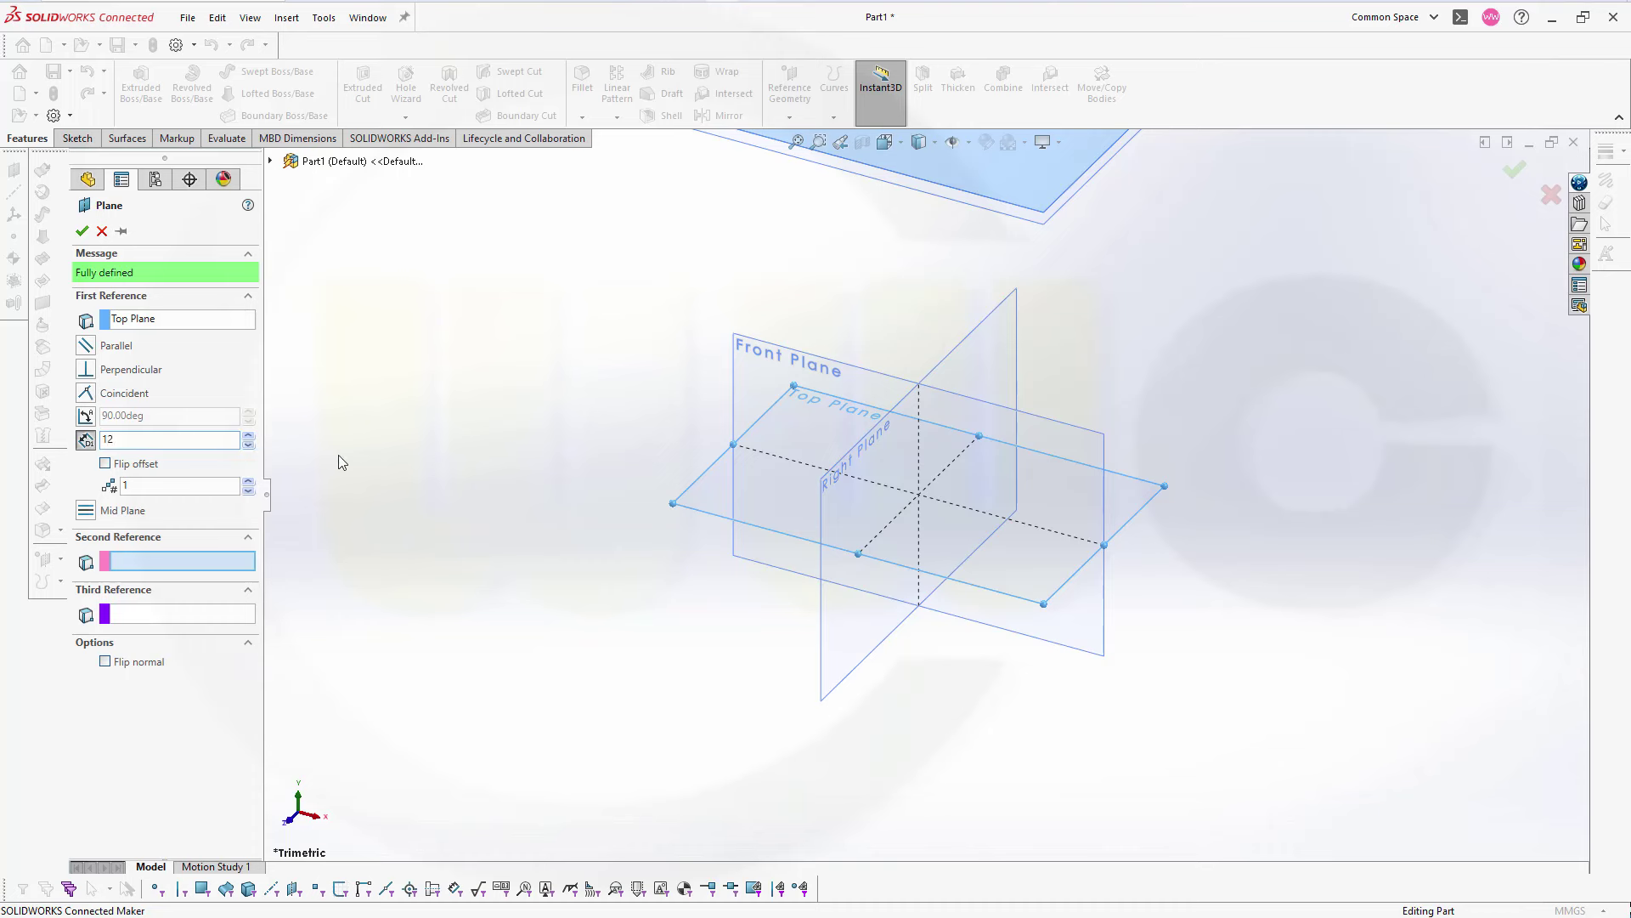
click(105, 464)
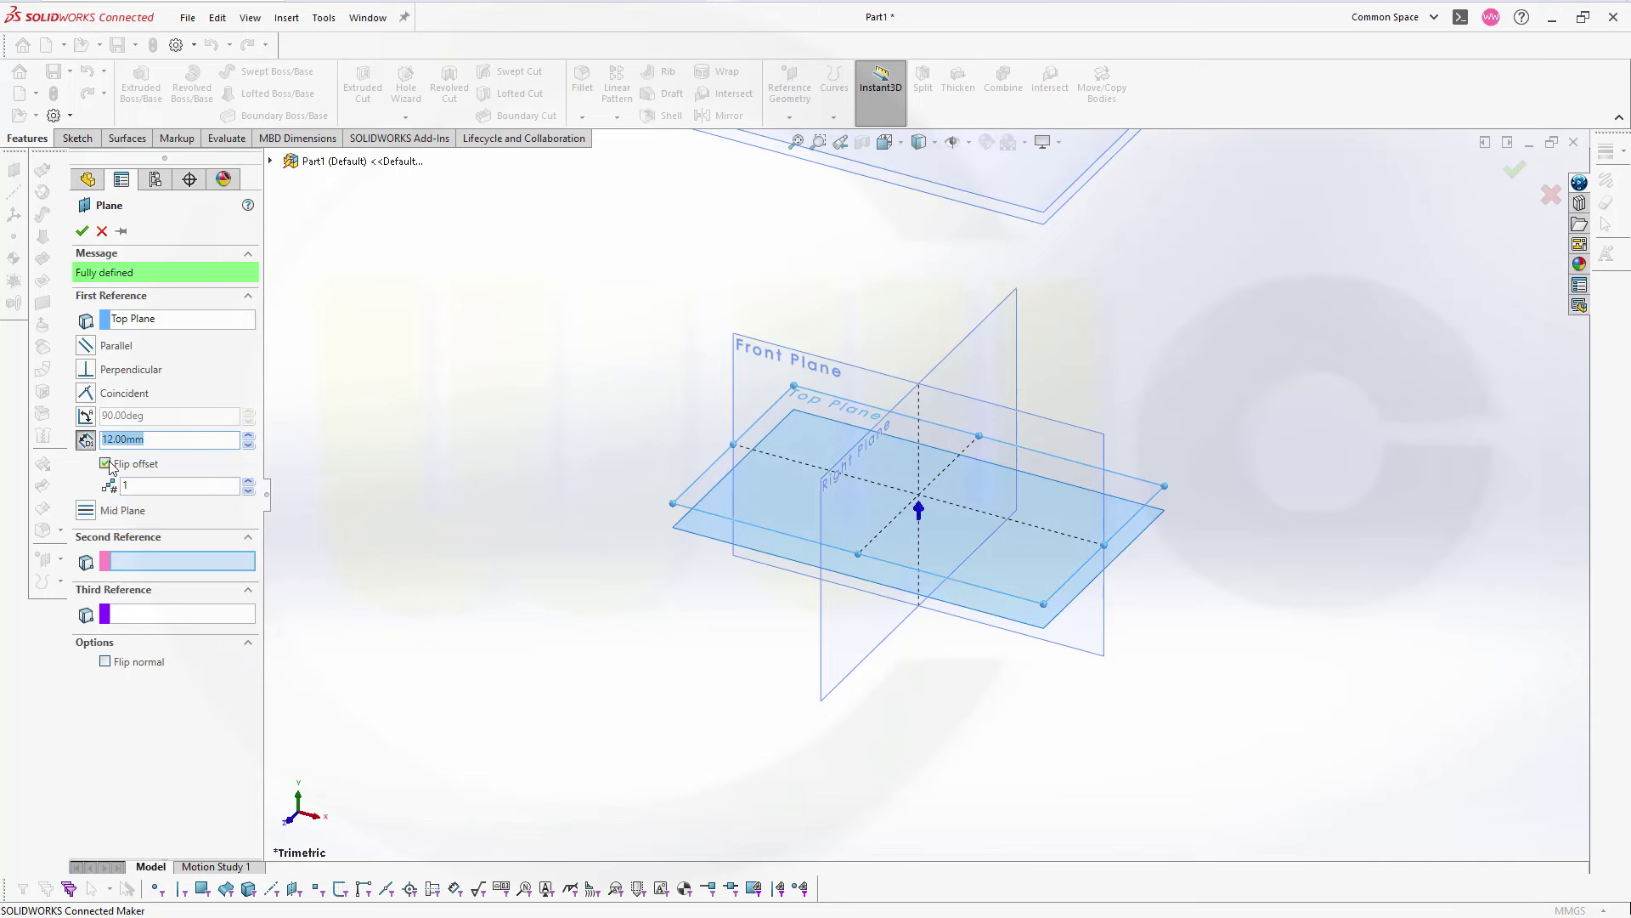
click(83, 231)
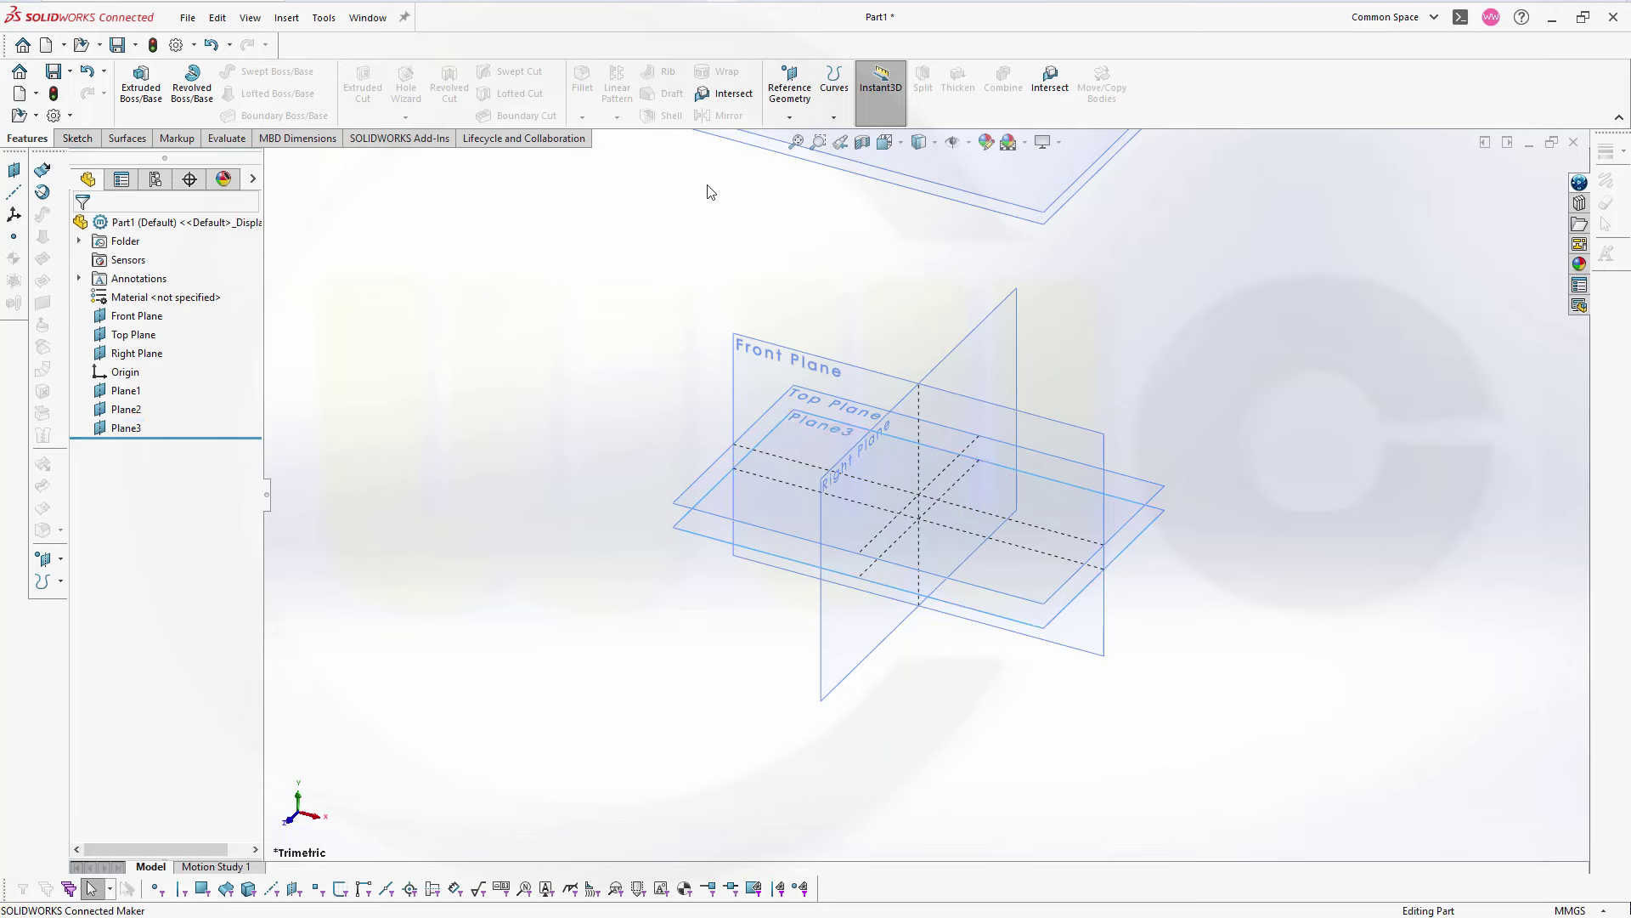
- Create Plane4 offset 42.5 mm from the Front Plane
click(790, 118)
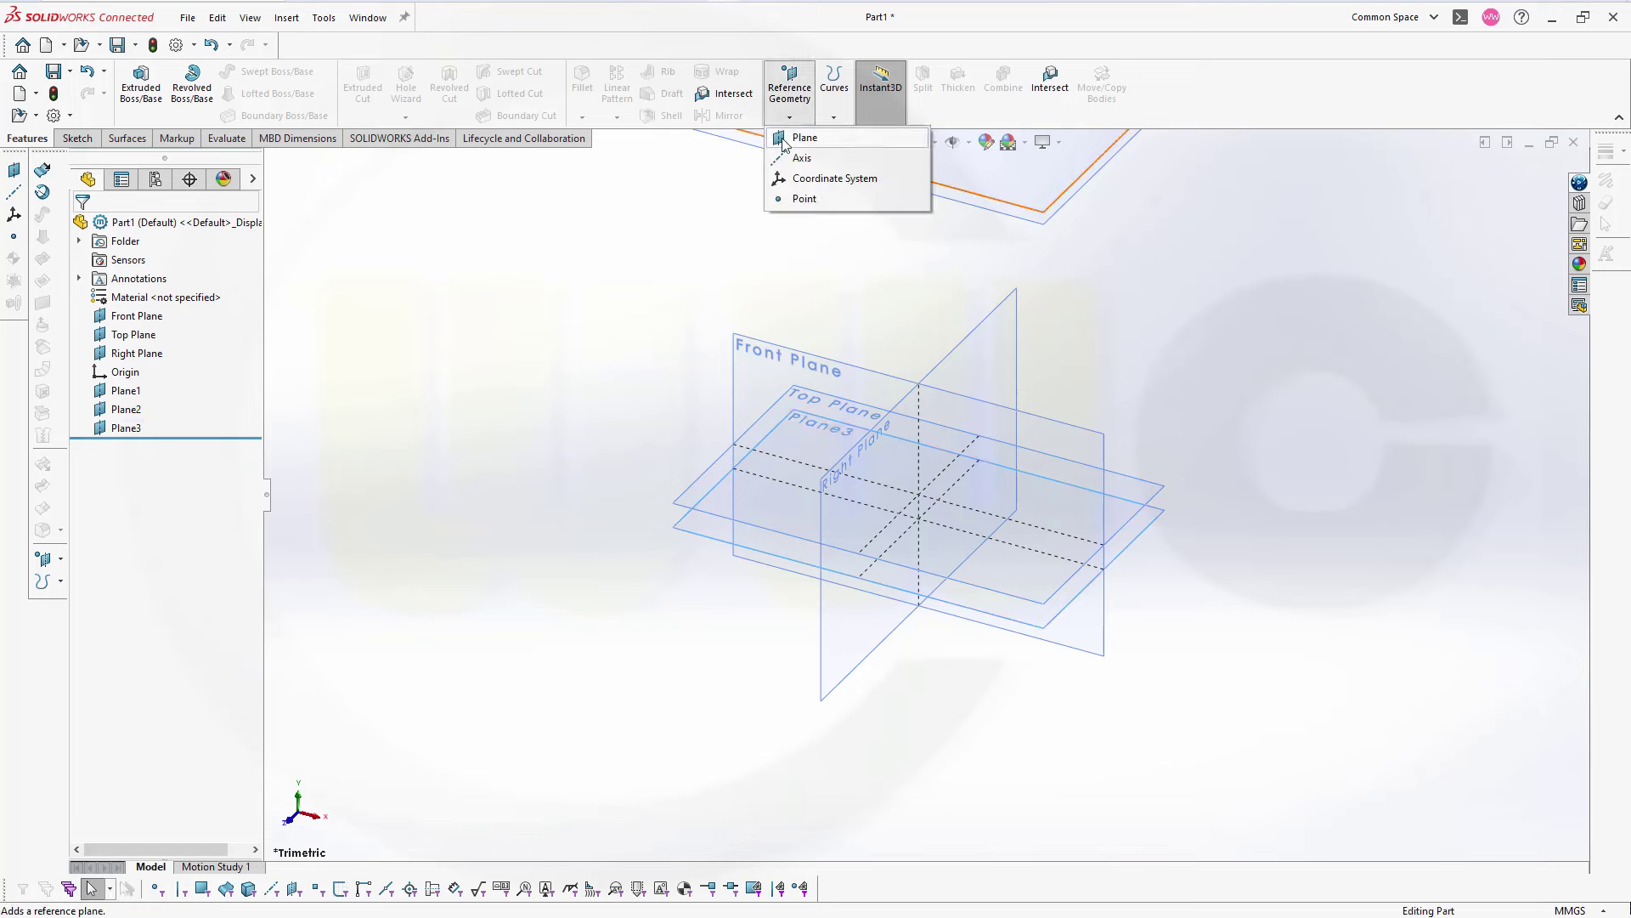
click(783, 140)
click(1034, 422)
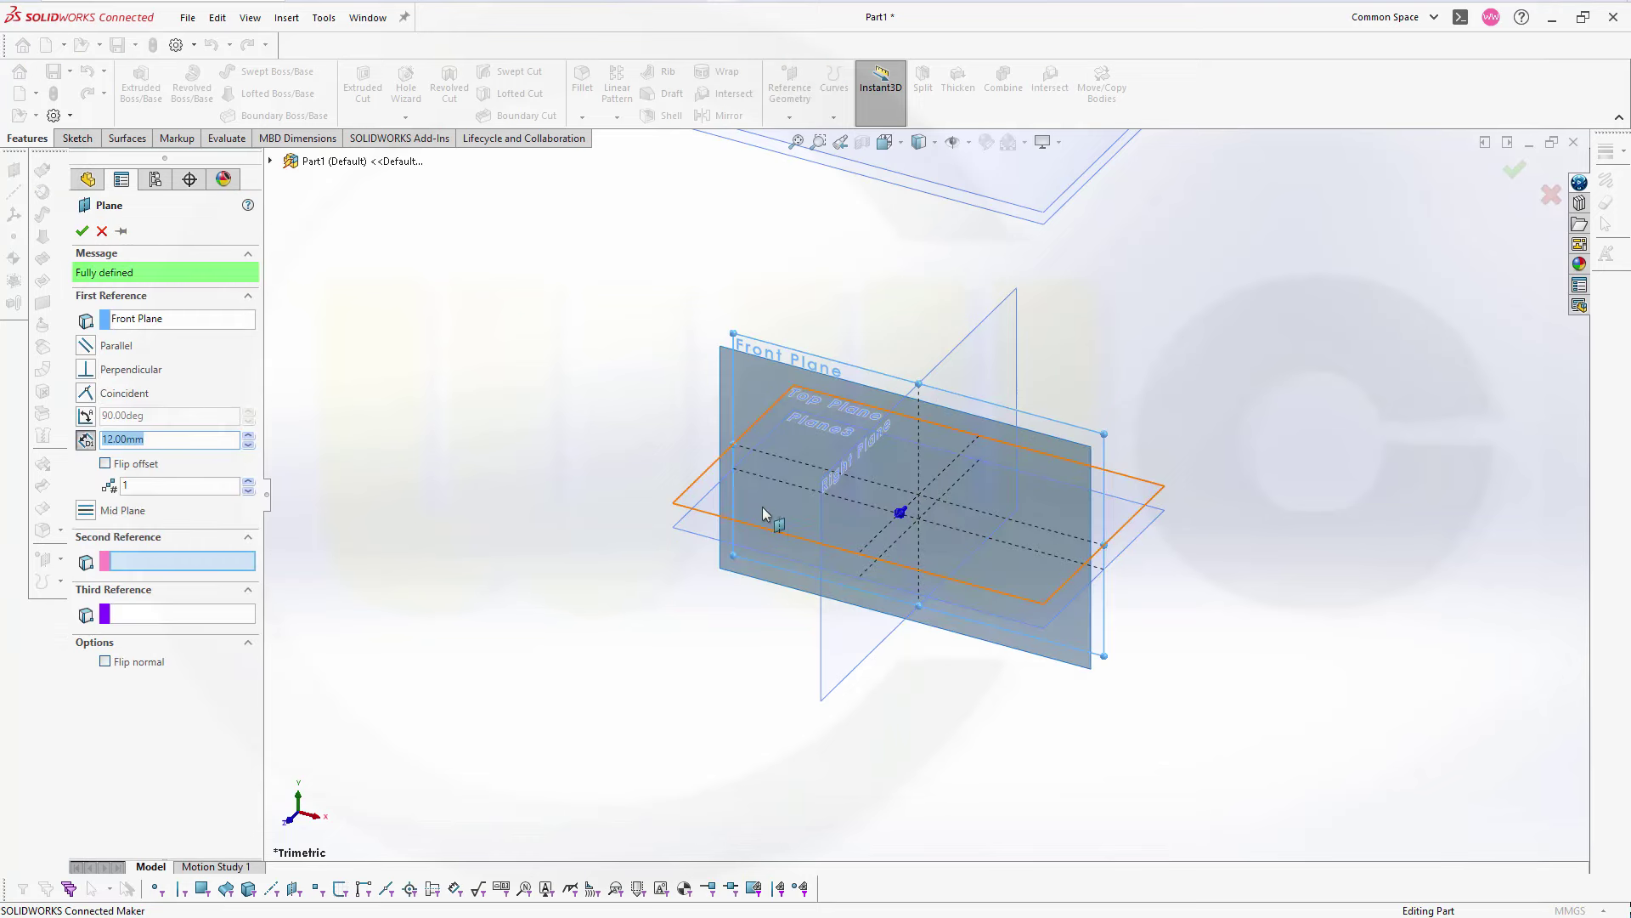
text(42.5)
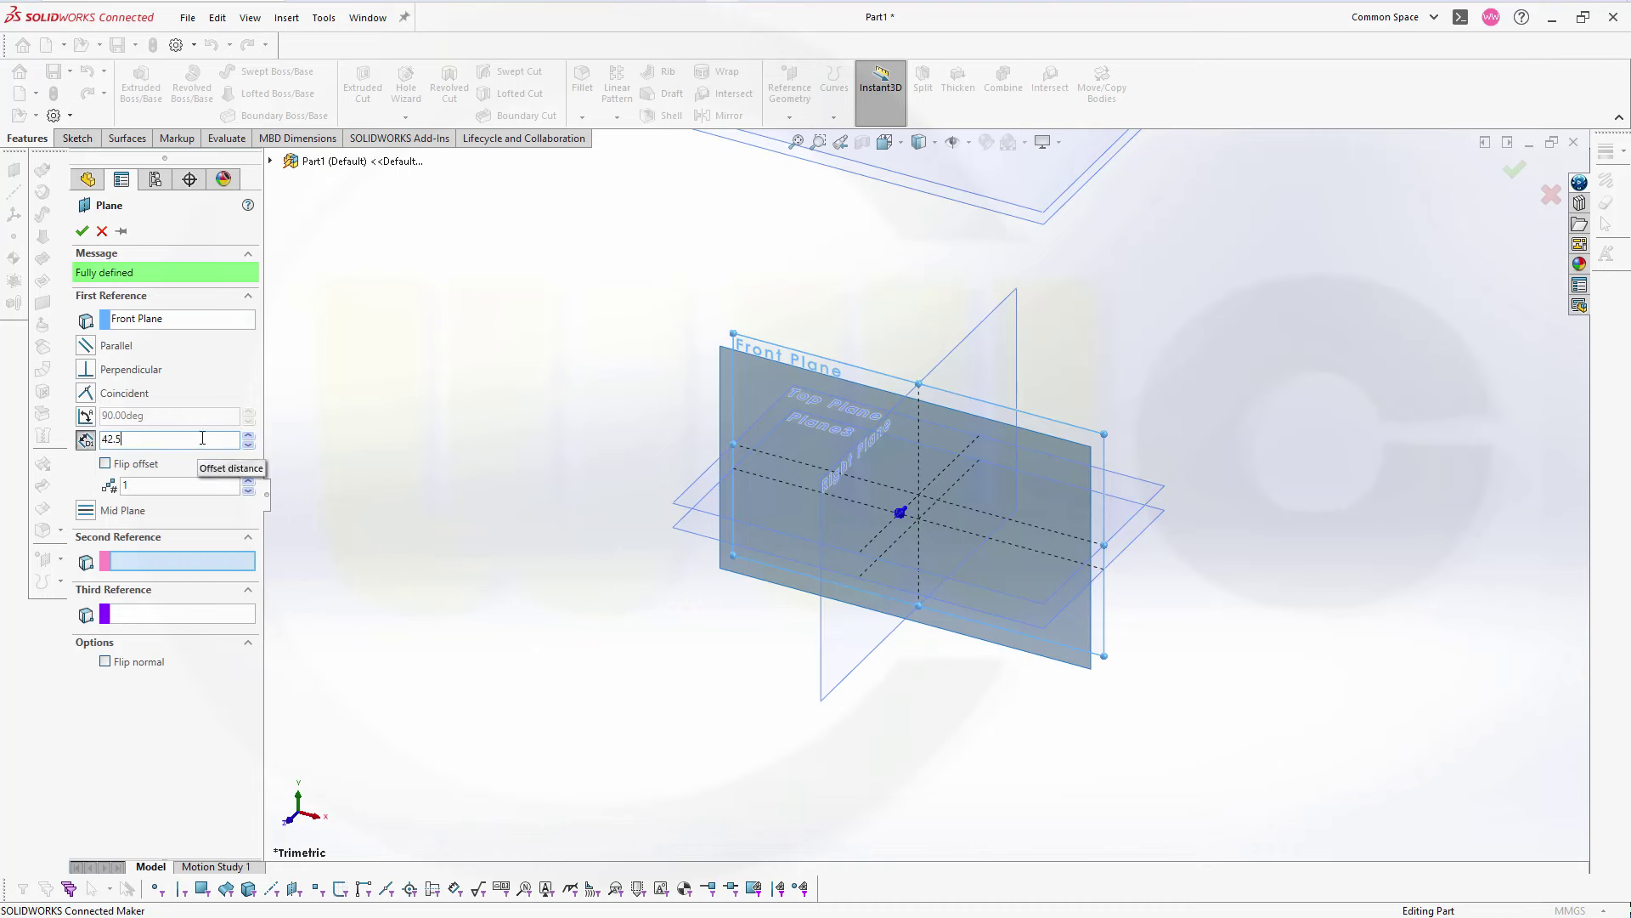
click(82, 231)
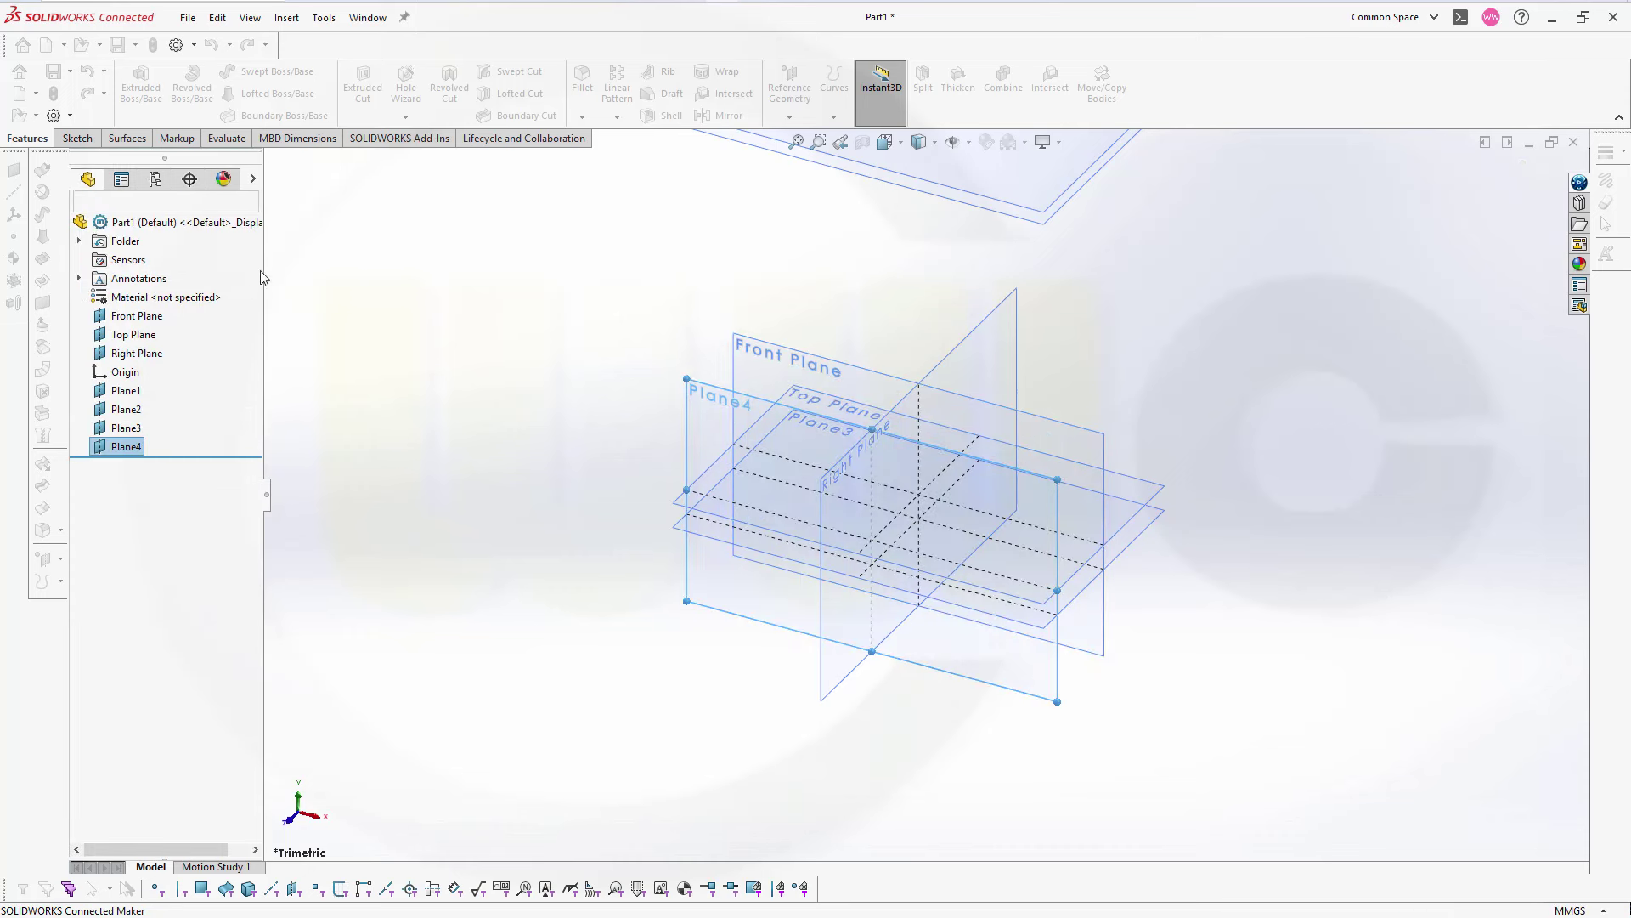
click(489, 295)
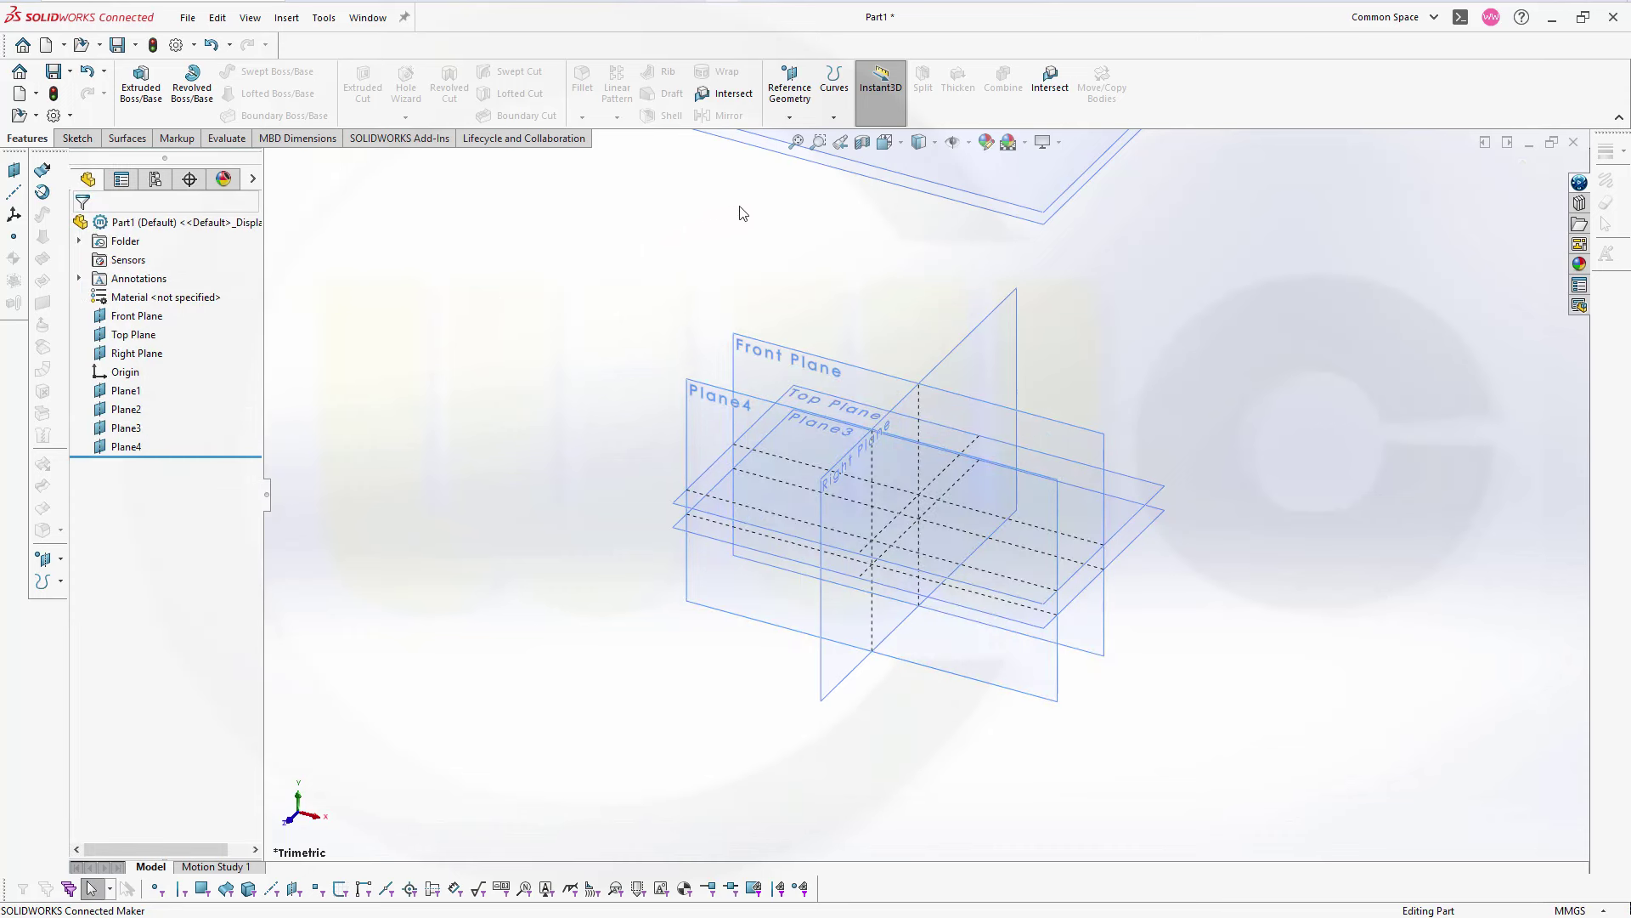
- Create Plane5 offset 42.5 mm from the Front Plane on the flipped side
click(793, 118)
click(803, 137)
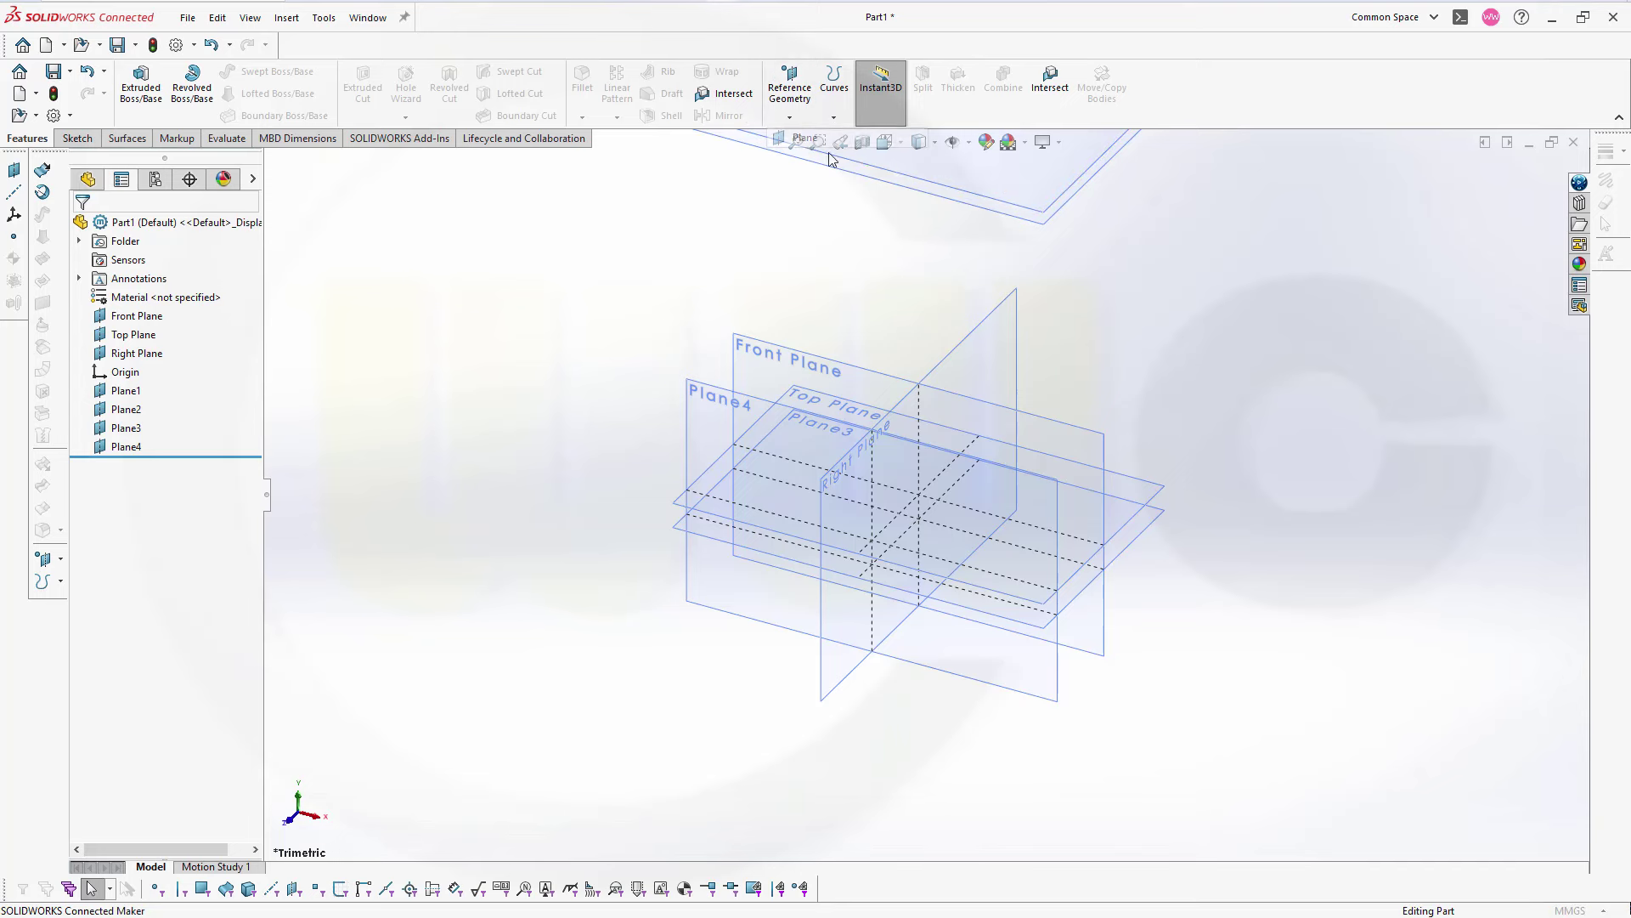
click(1051, 424)
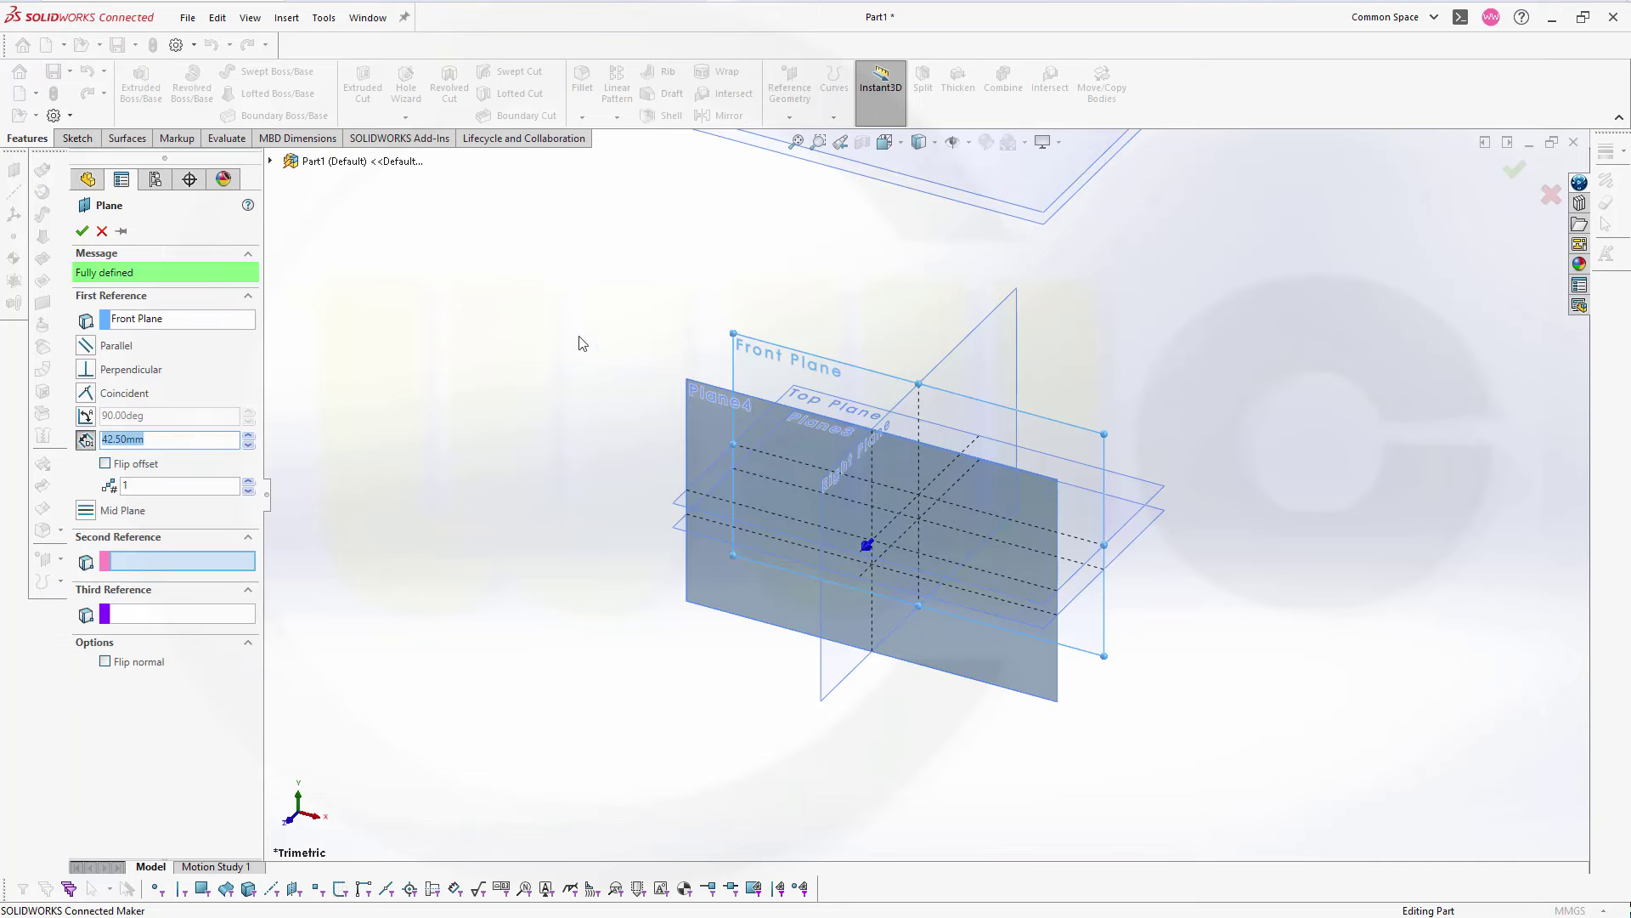
click(105, 464)
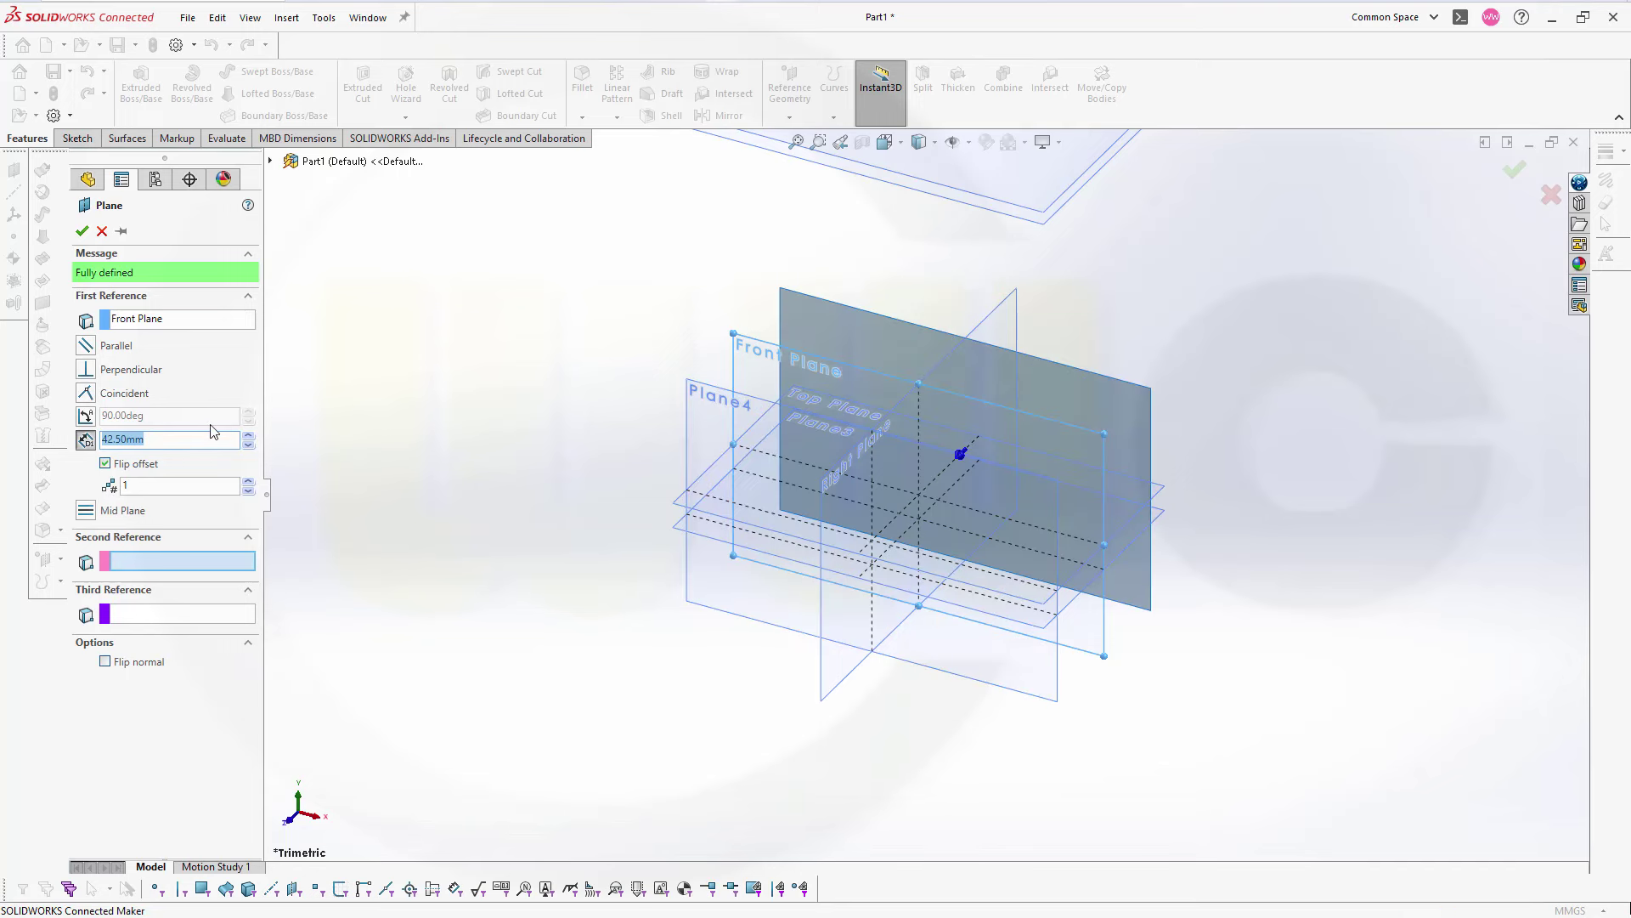
click(83, 231)
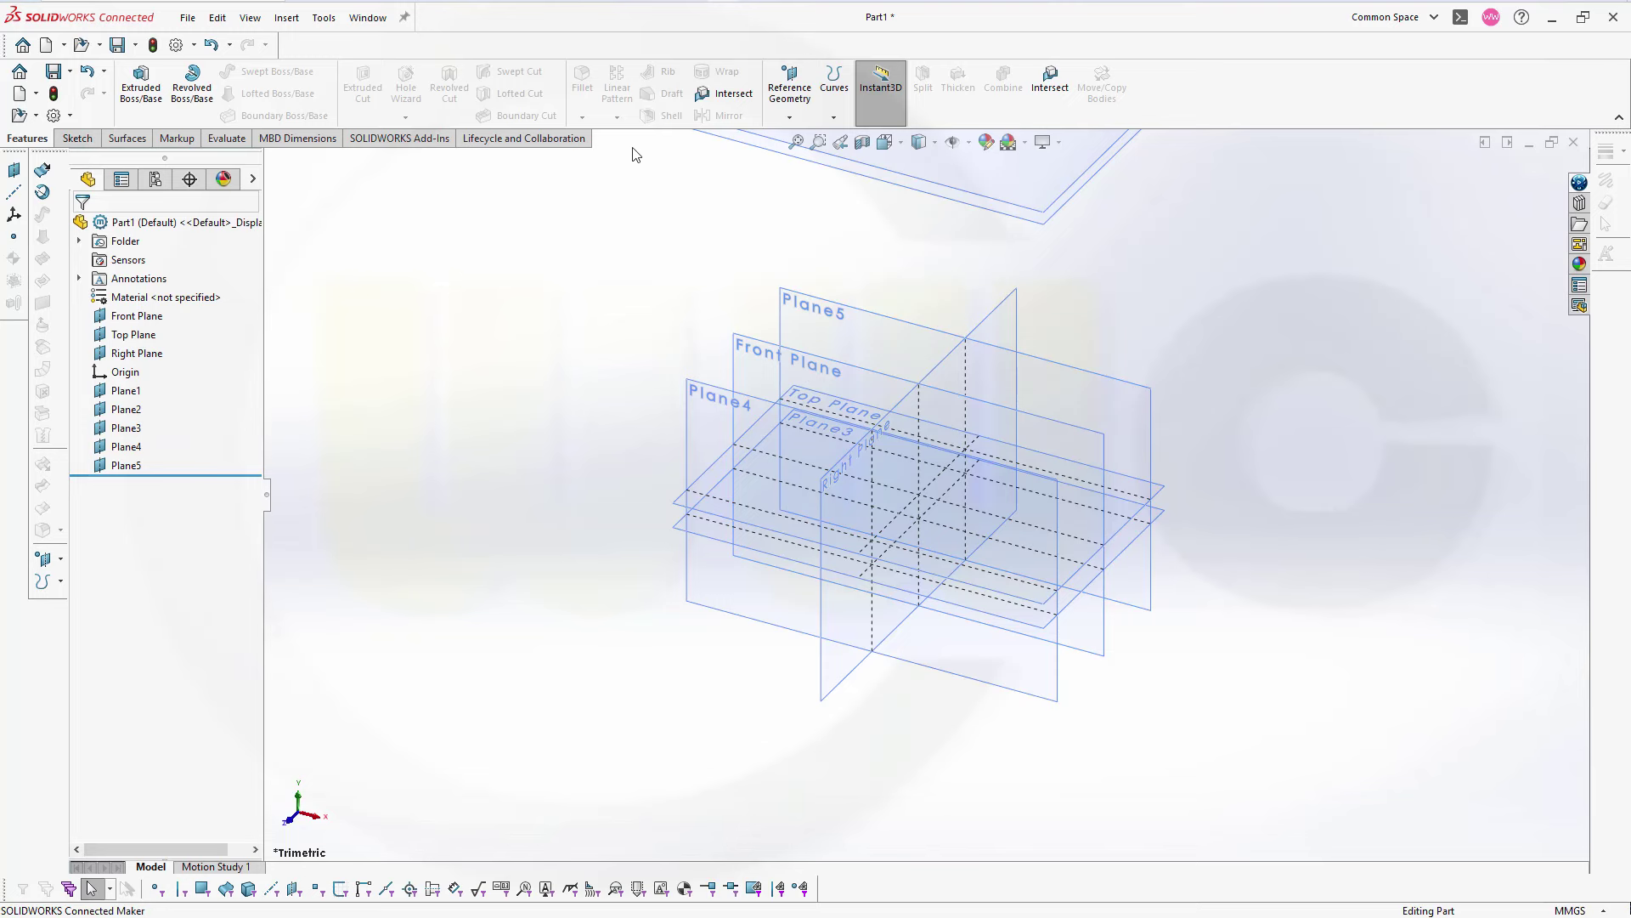
- Create Plane6 offset 135 mm from the Right Plane
click(789, 120)
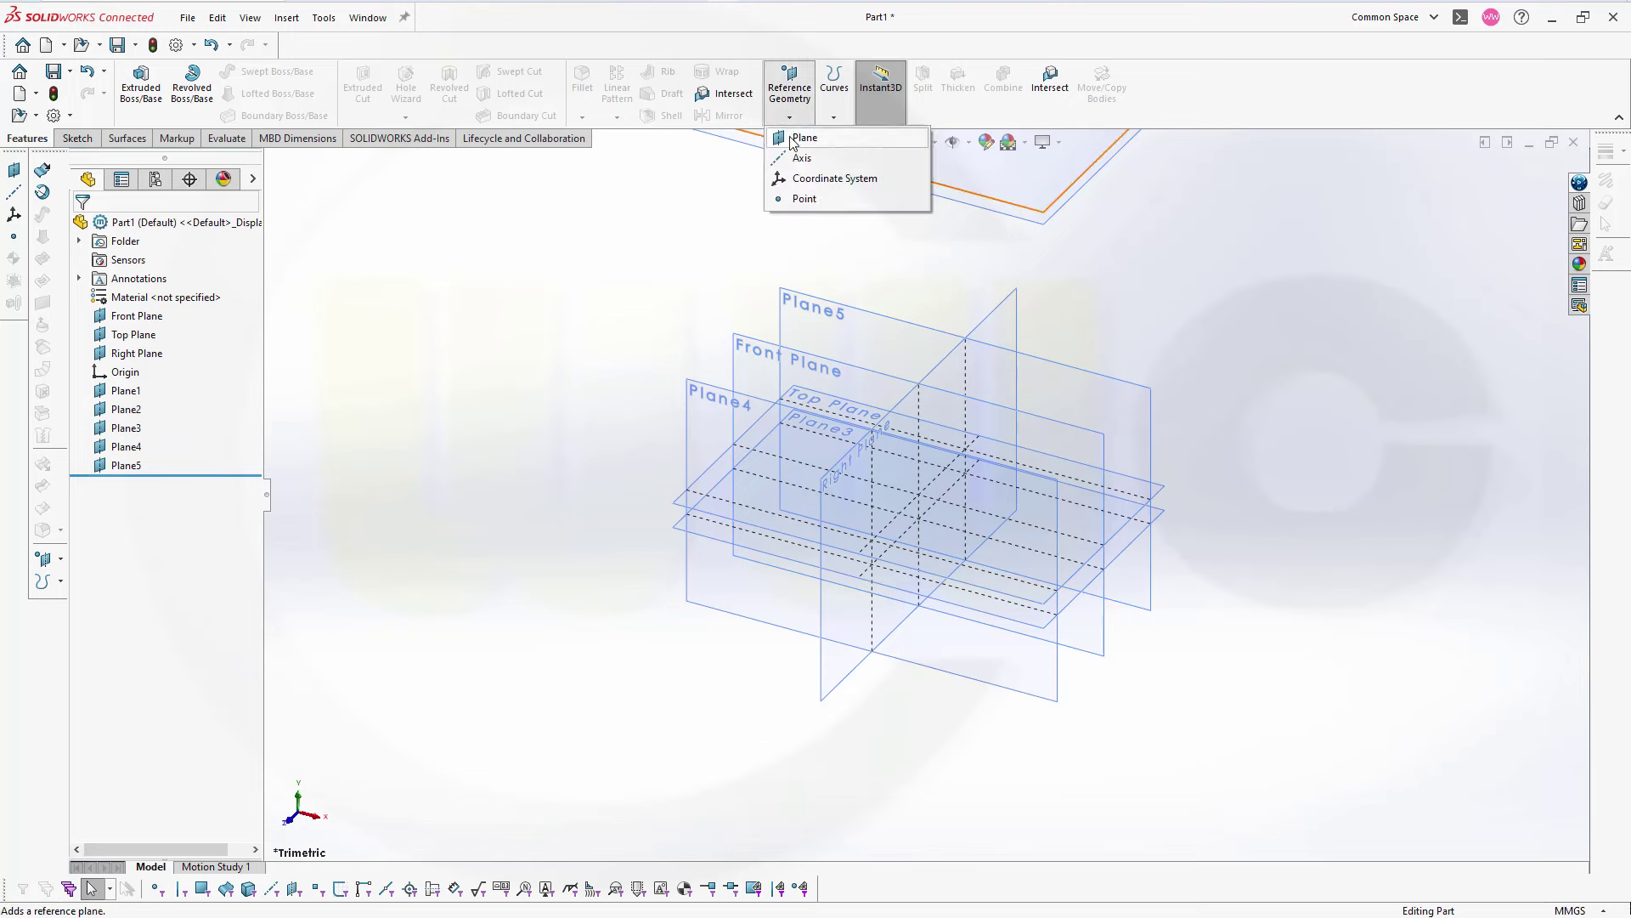
click(803, 135)
click(986, 325)
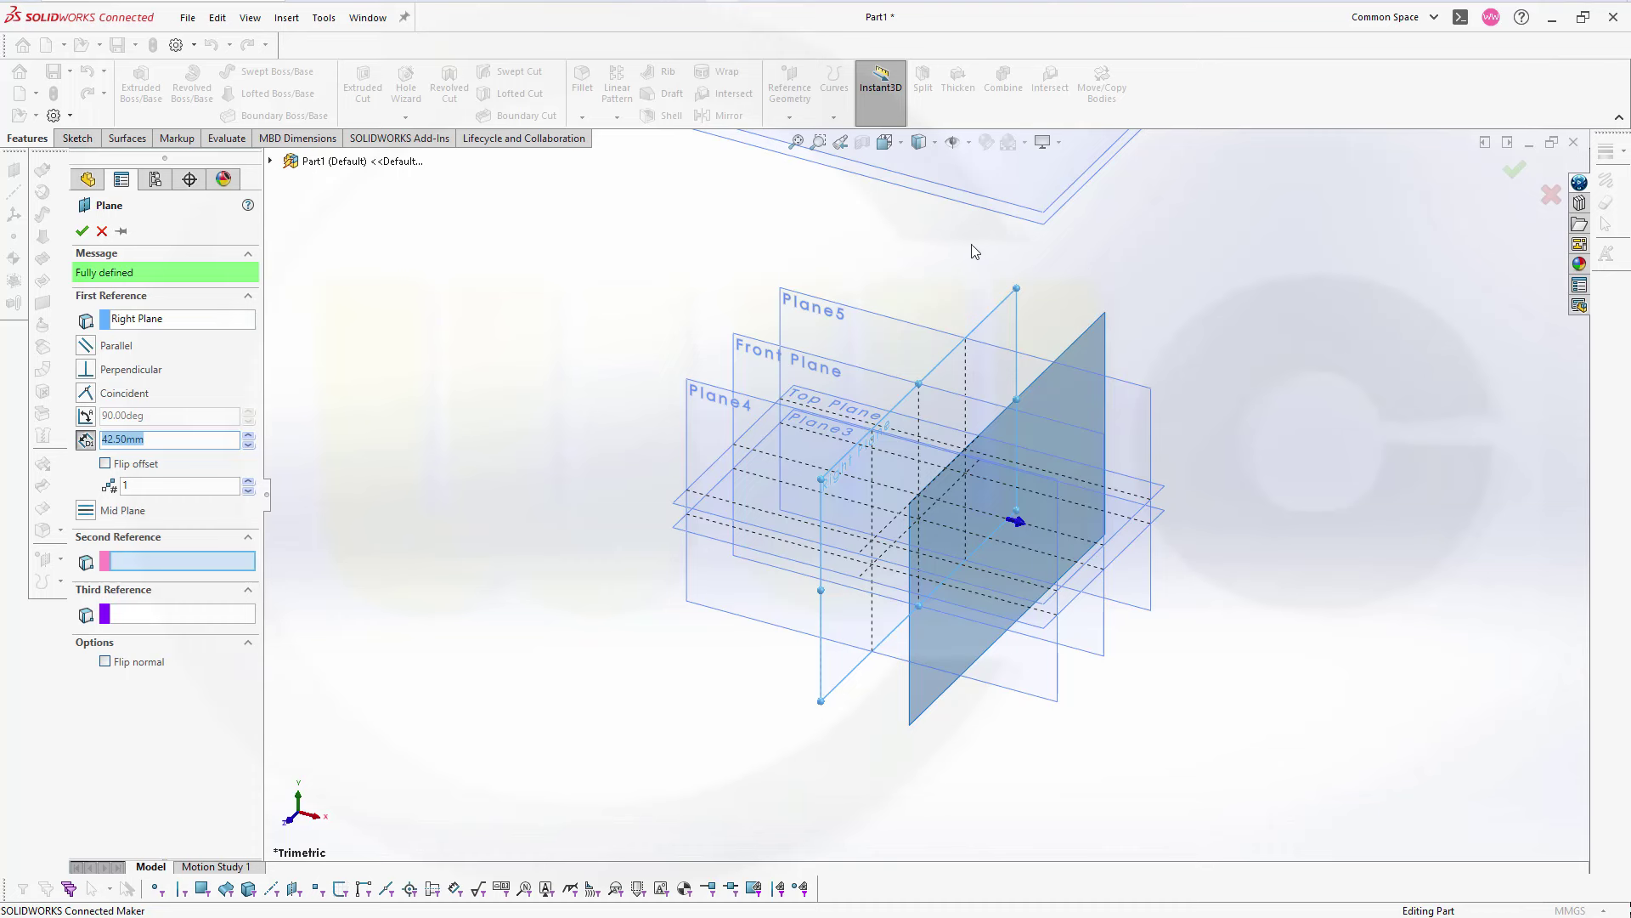
text(135)
click(83, 233)
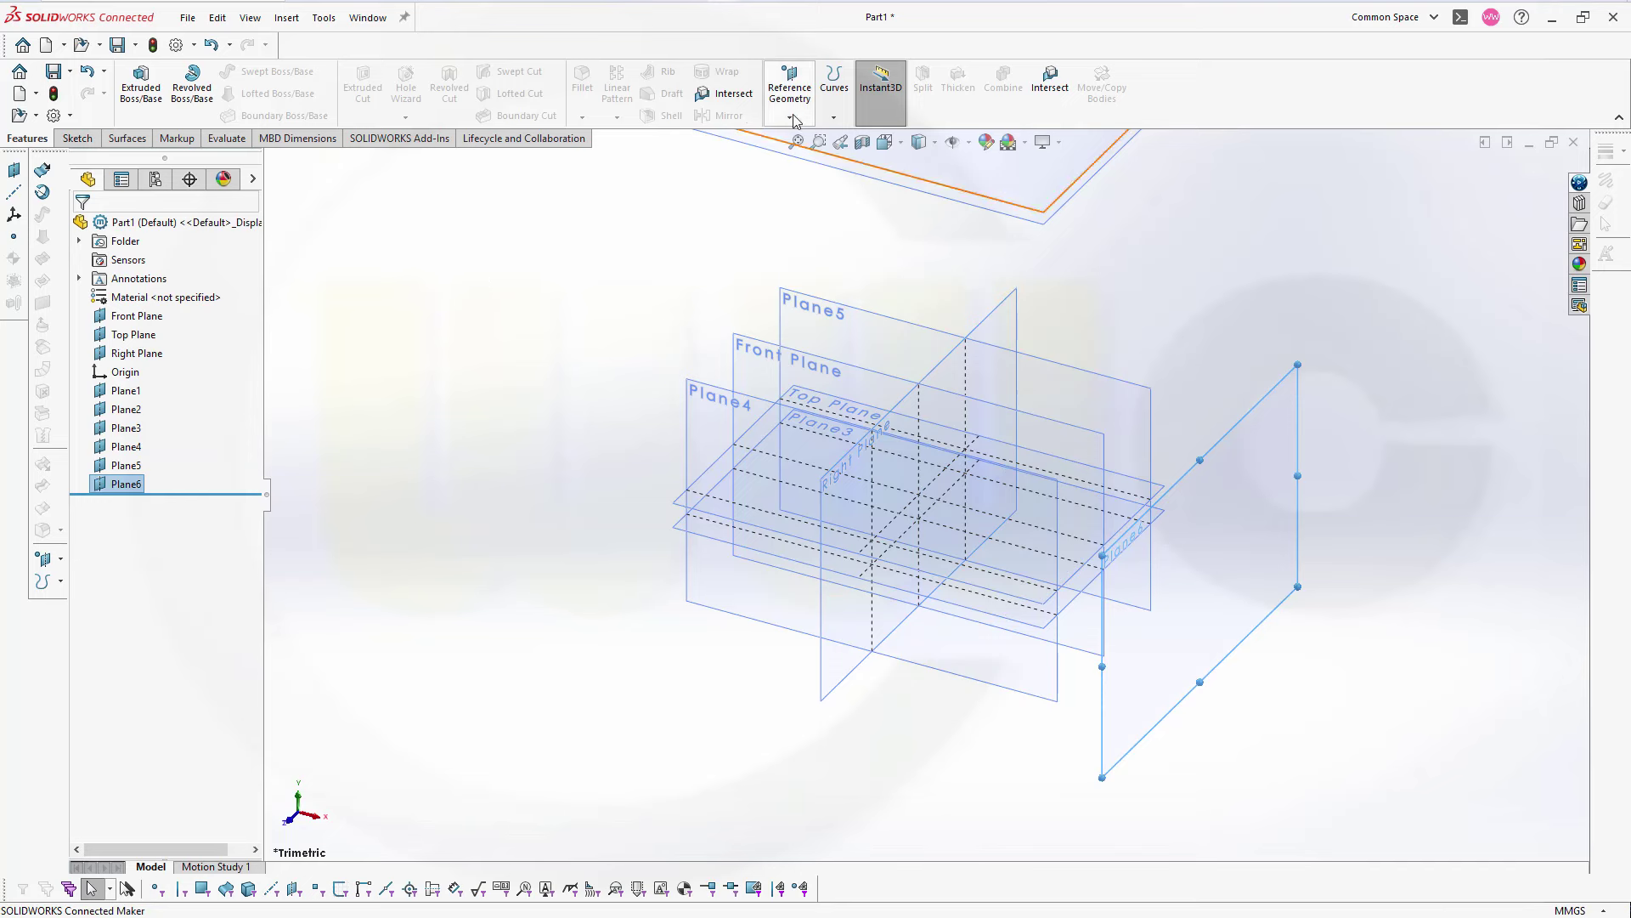
- Create Plane7 flipped 135 mm from the Right Plane, replacing the Plane6 reference
click(794, 117)
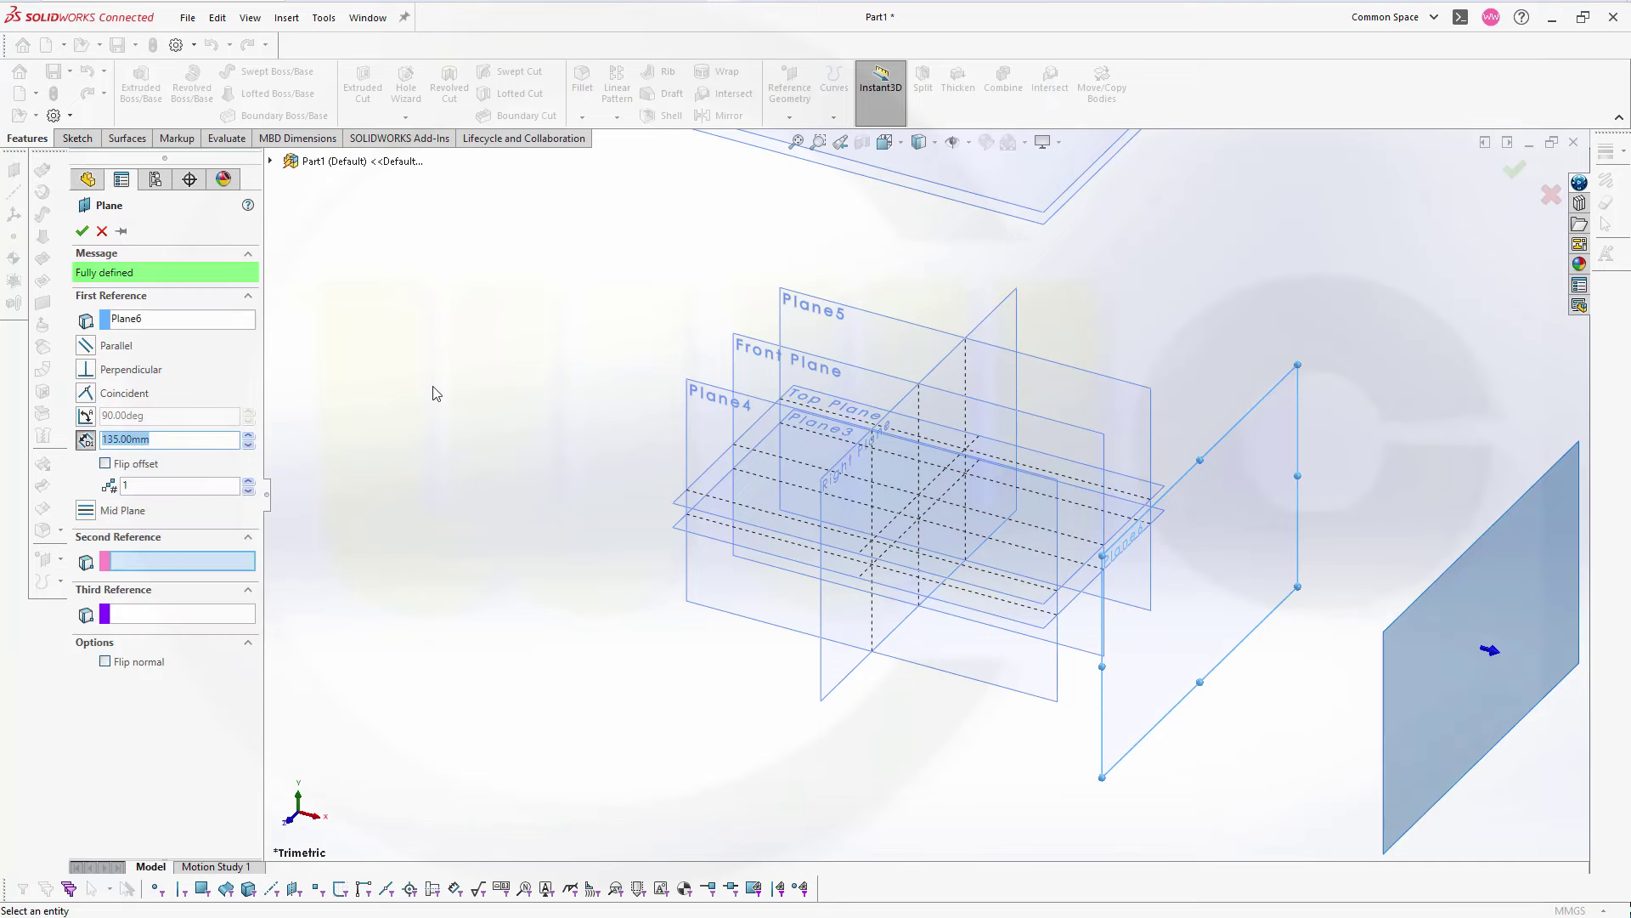
click(156, 321)
key(Delete)
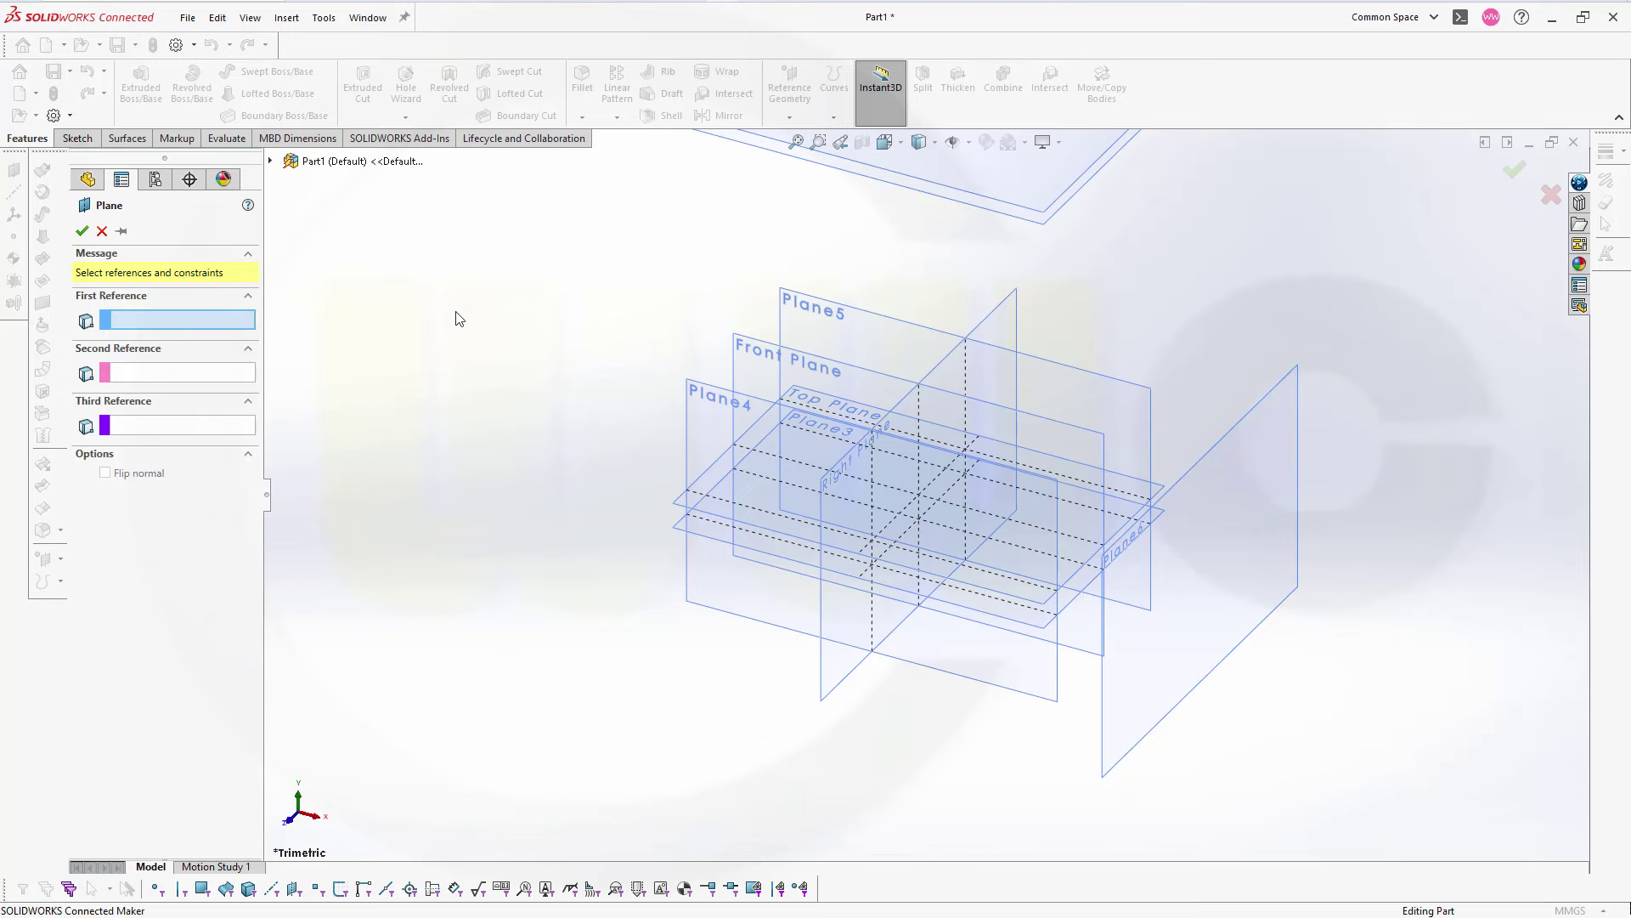
click(986, 330)
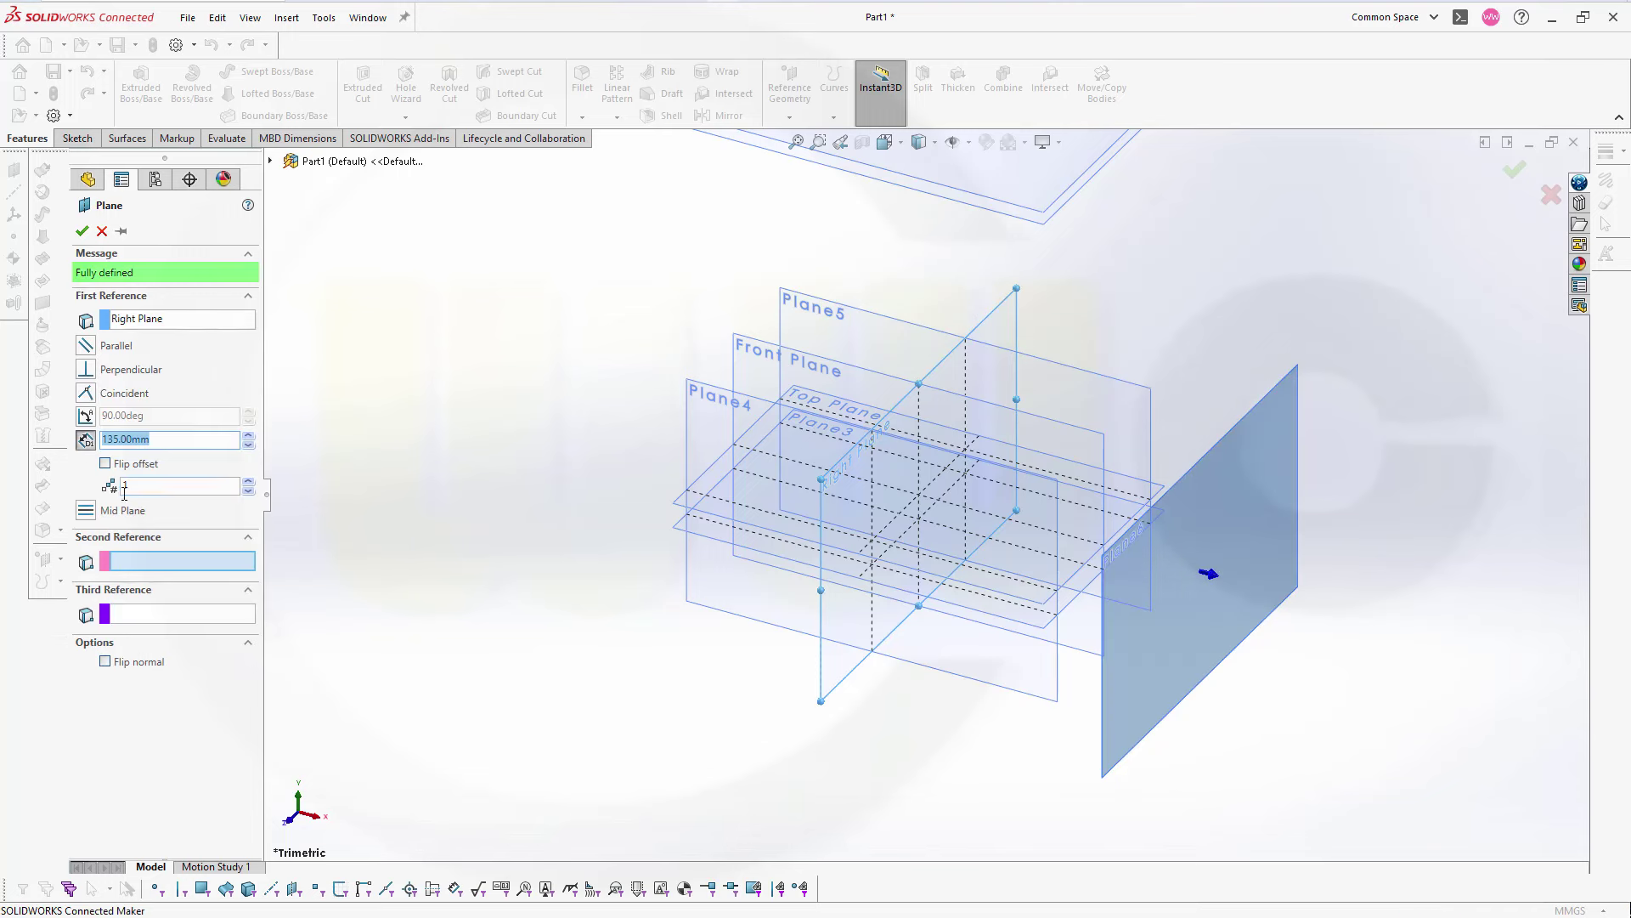
click(106, 463)
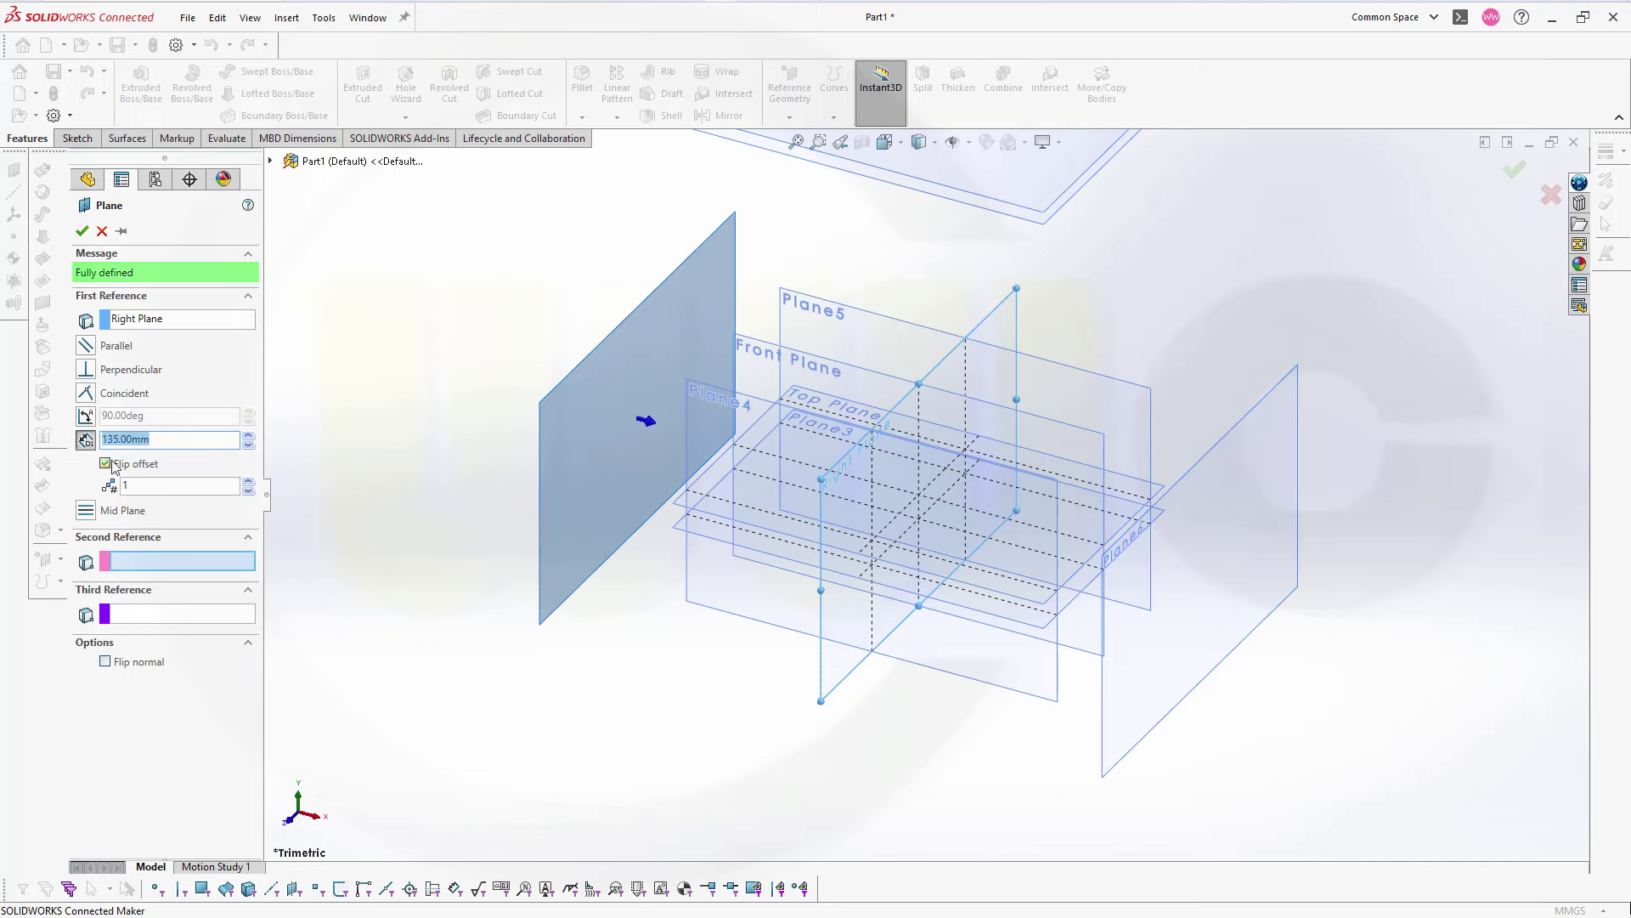
click(82, 230)
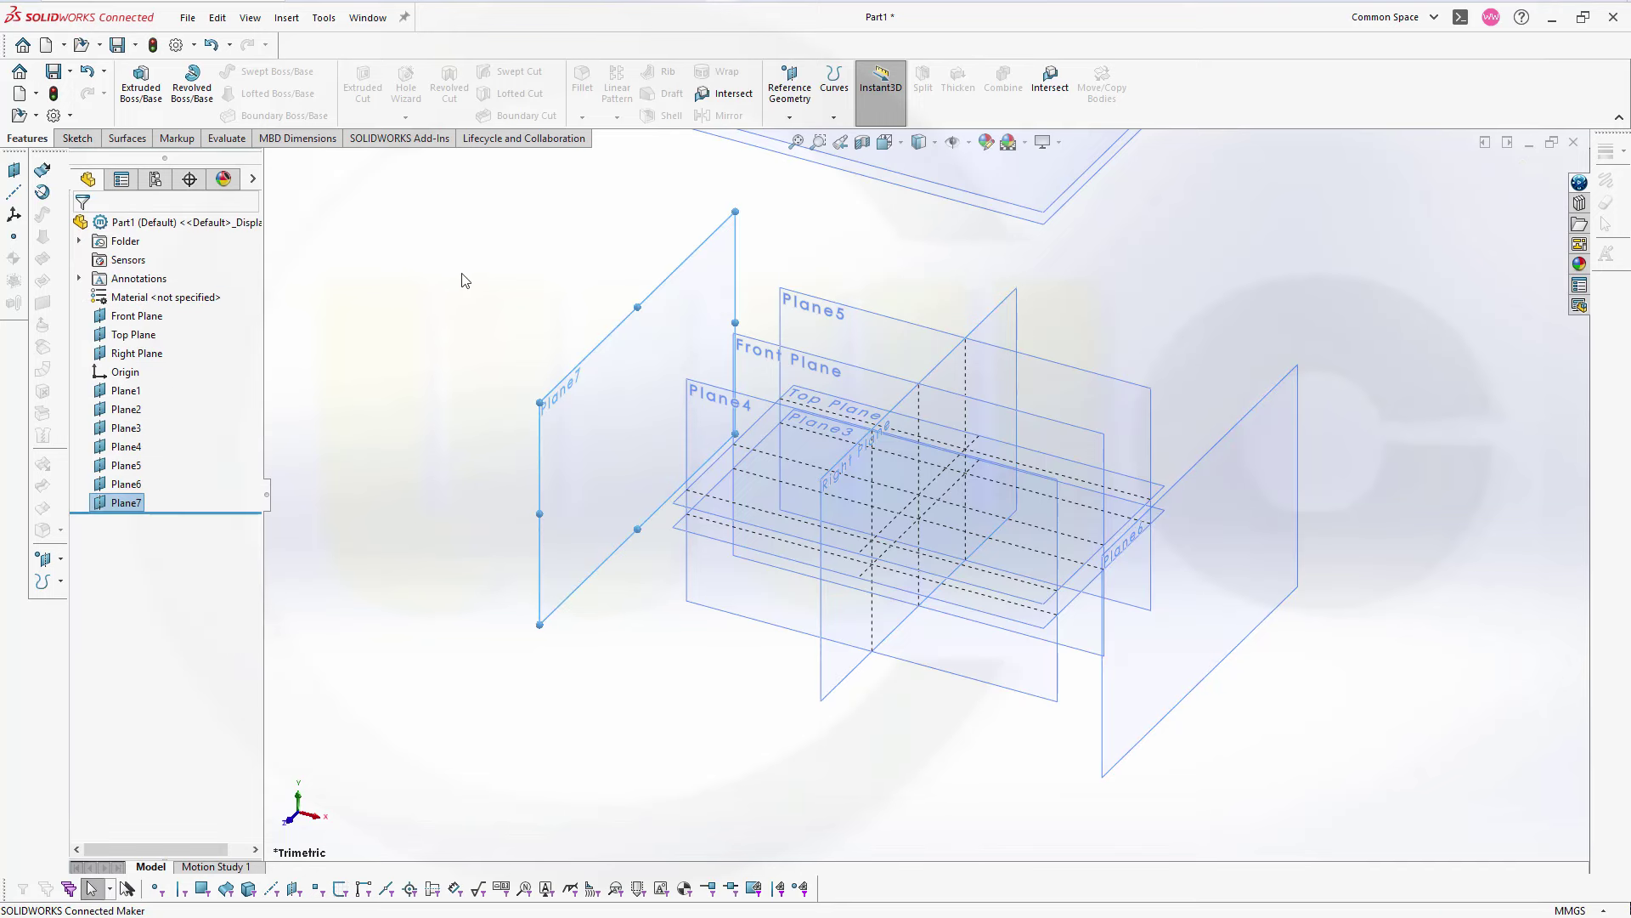
click(654, 275)
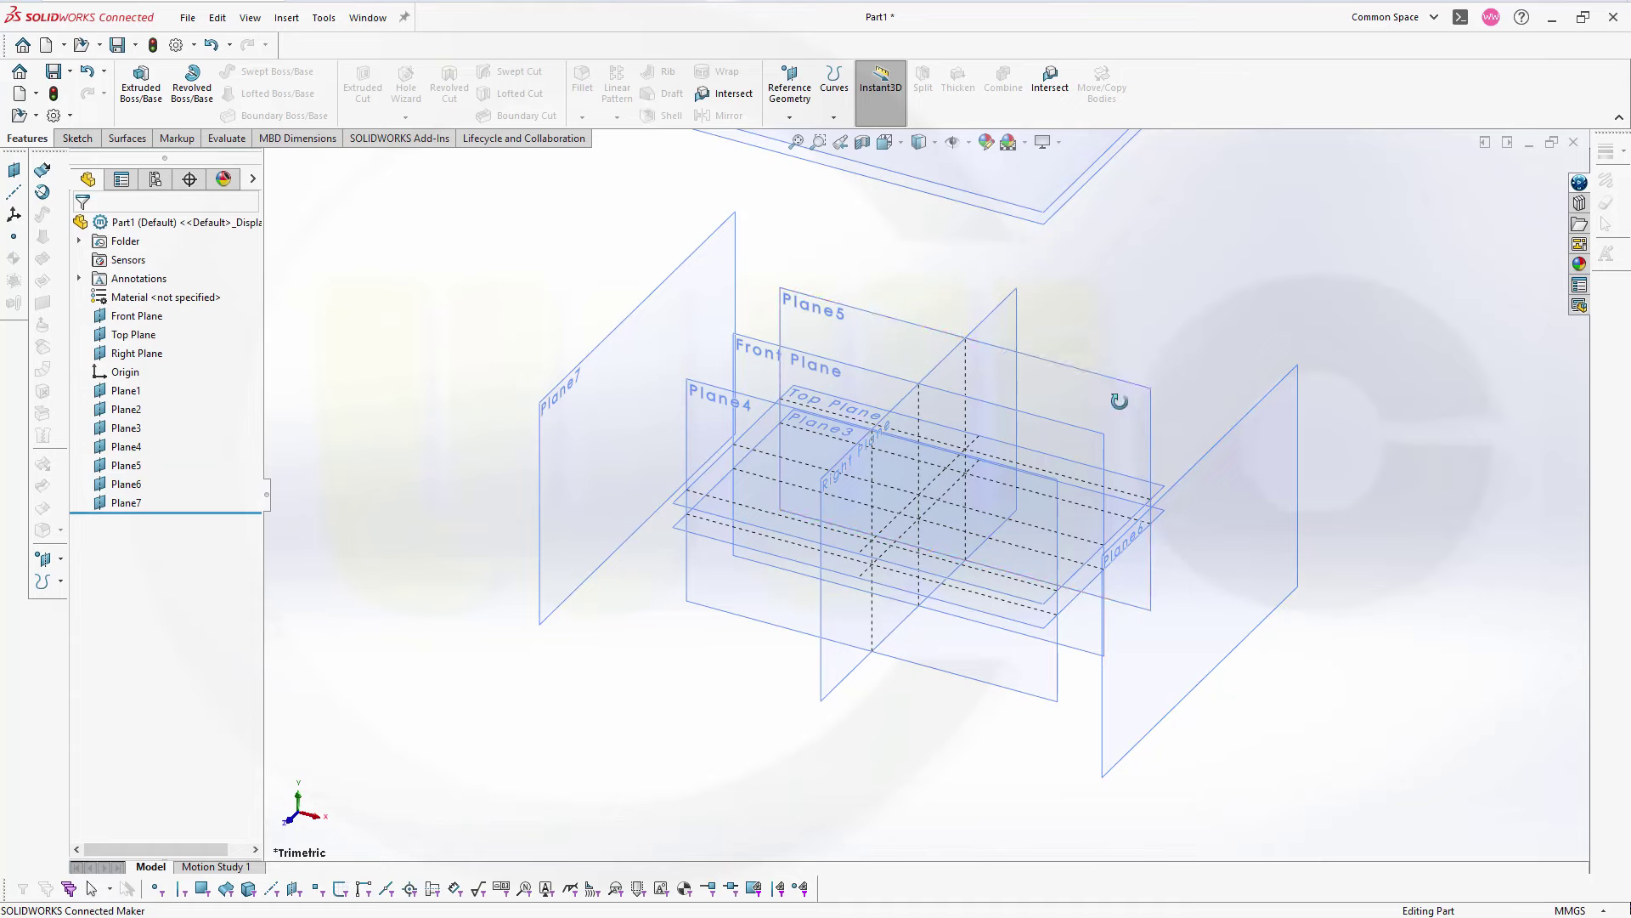
- Rename Plane1 to '193,94-6'
middle_drag(1144, 343, 1153, 314)
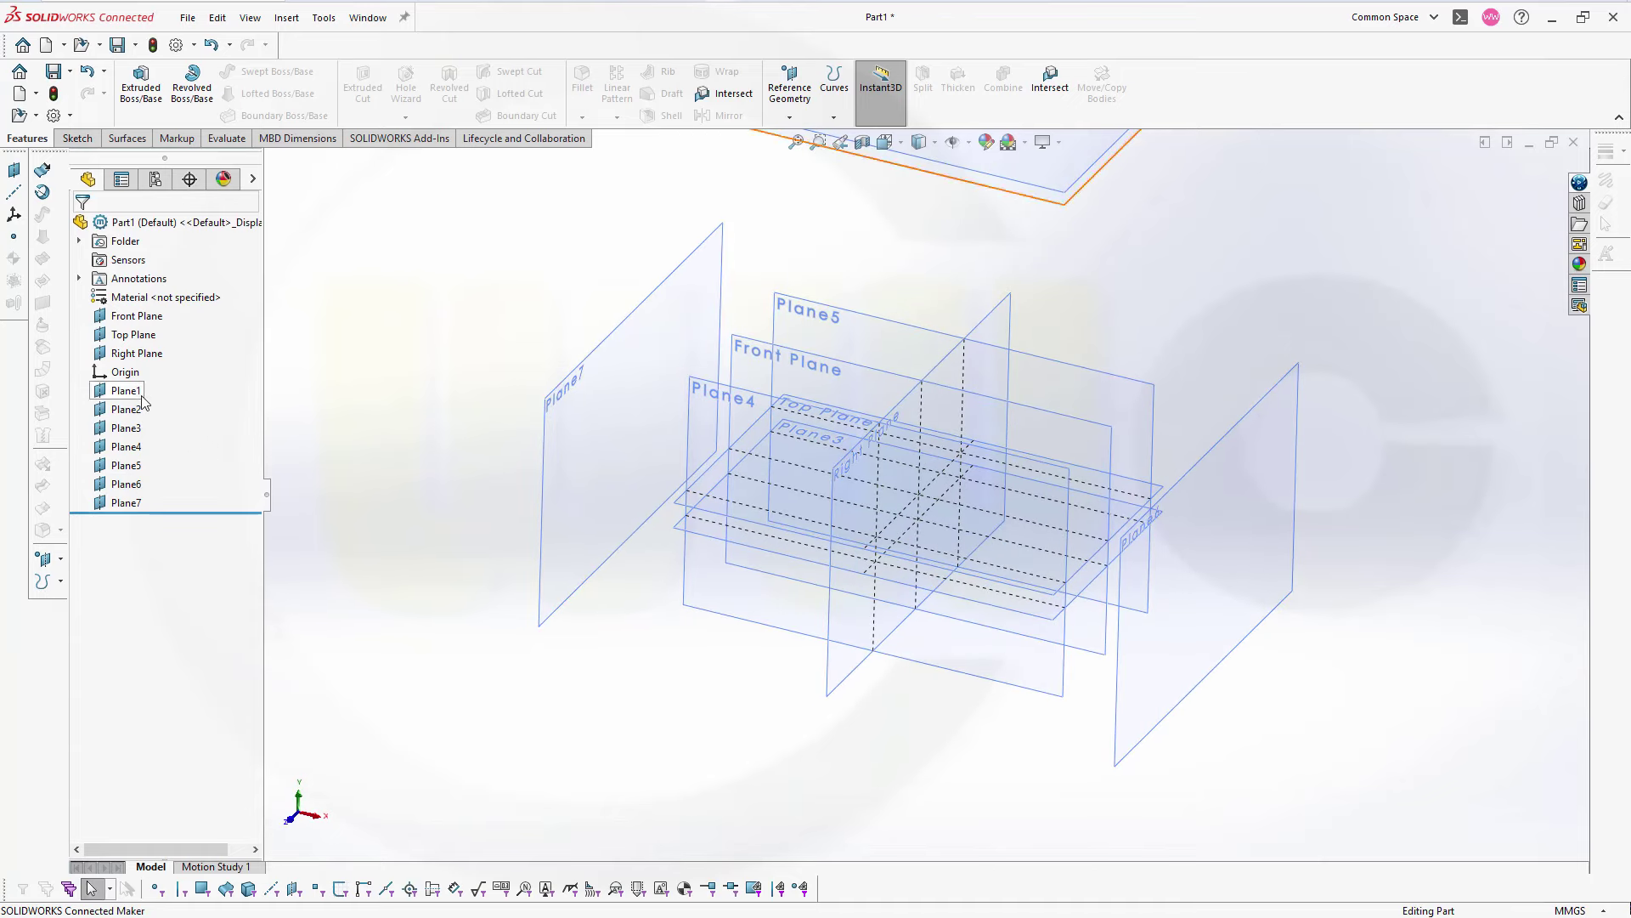
click(127, 391)
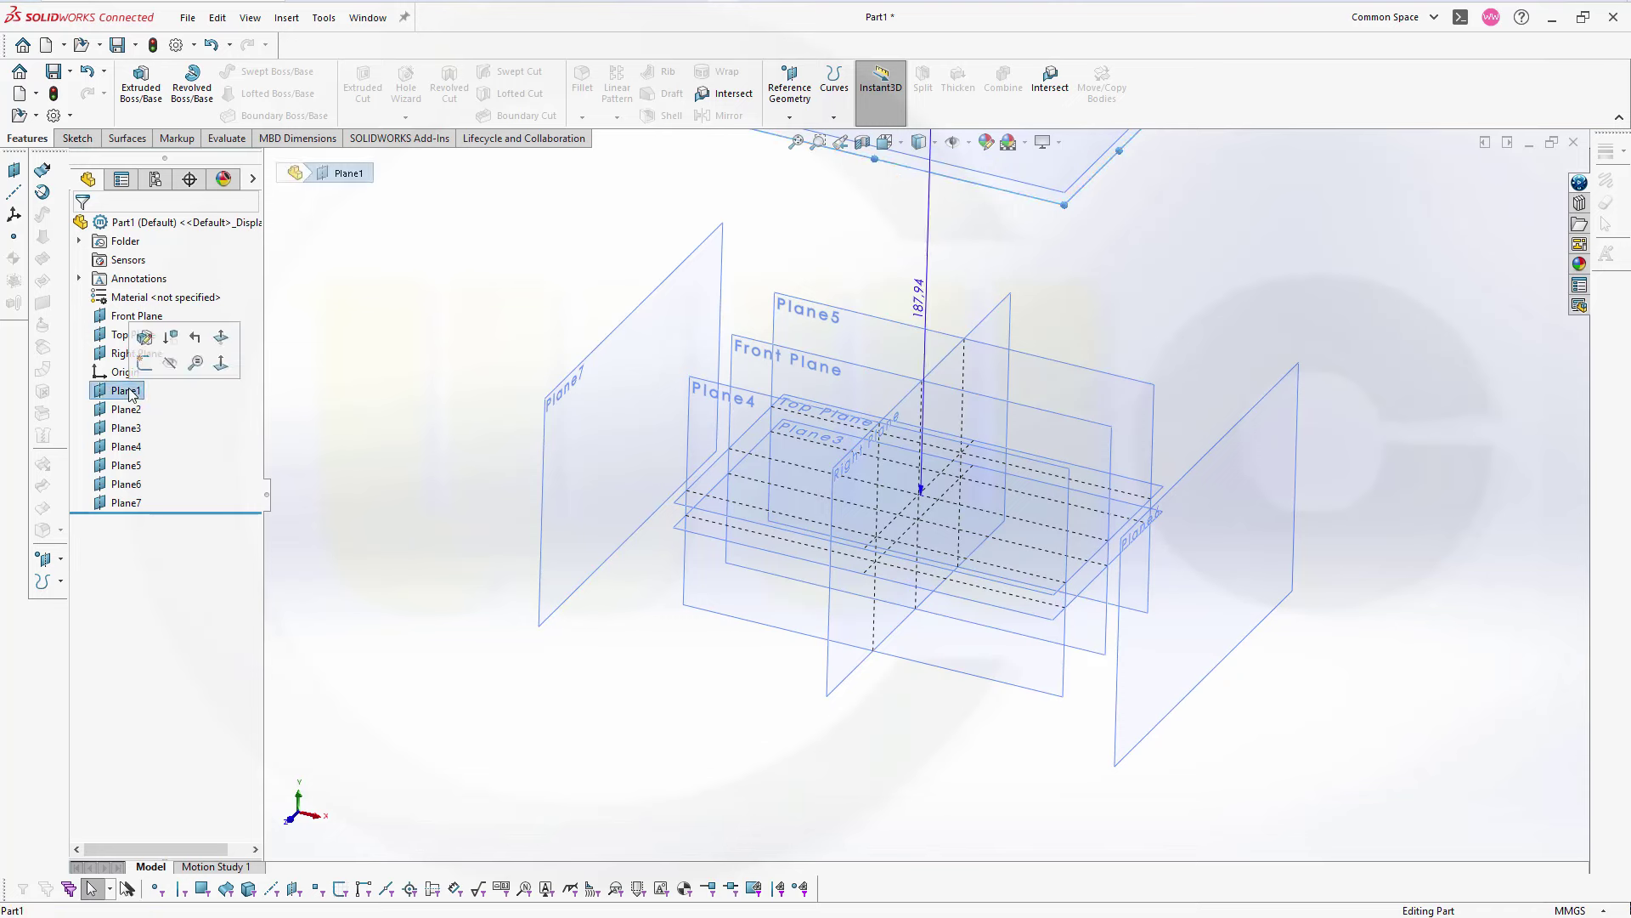
click(127, 391)
right_click(132, 393)
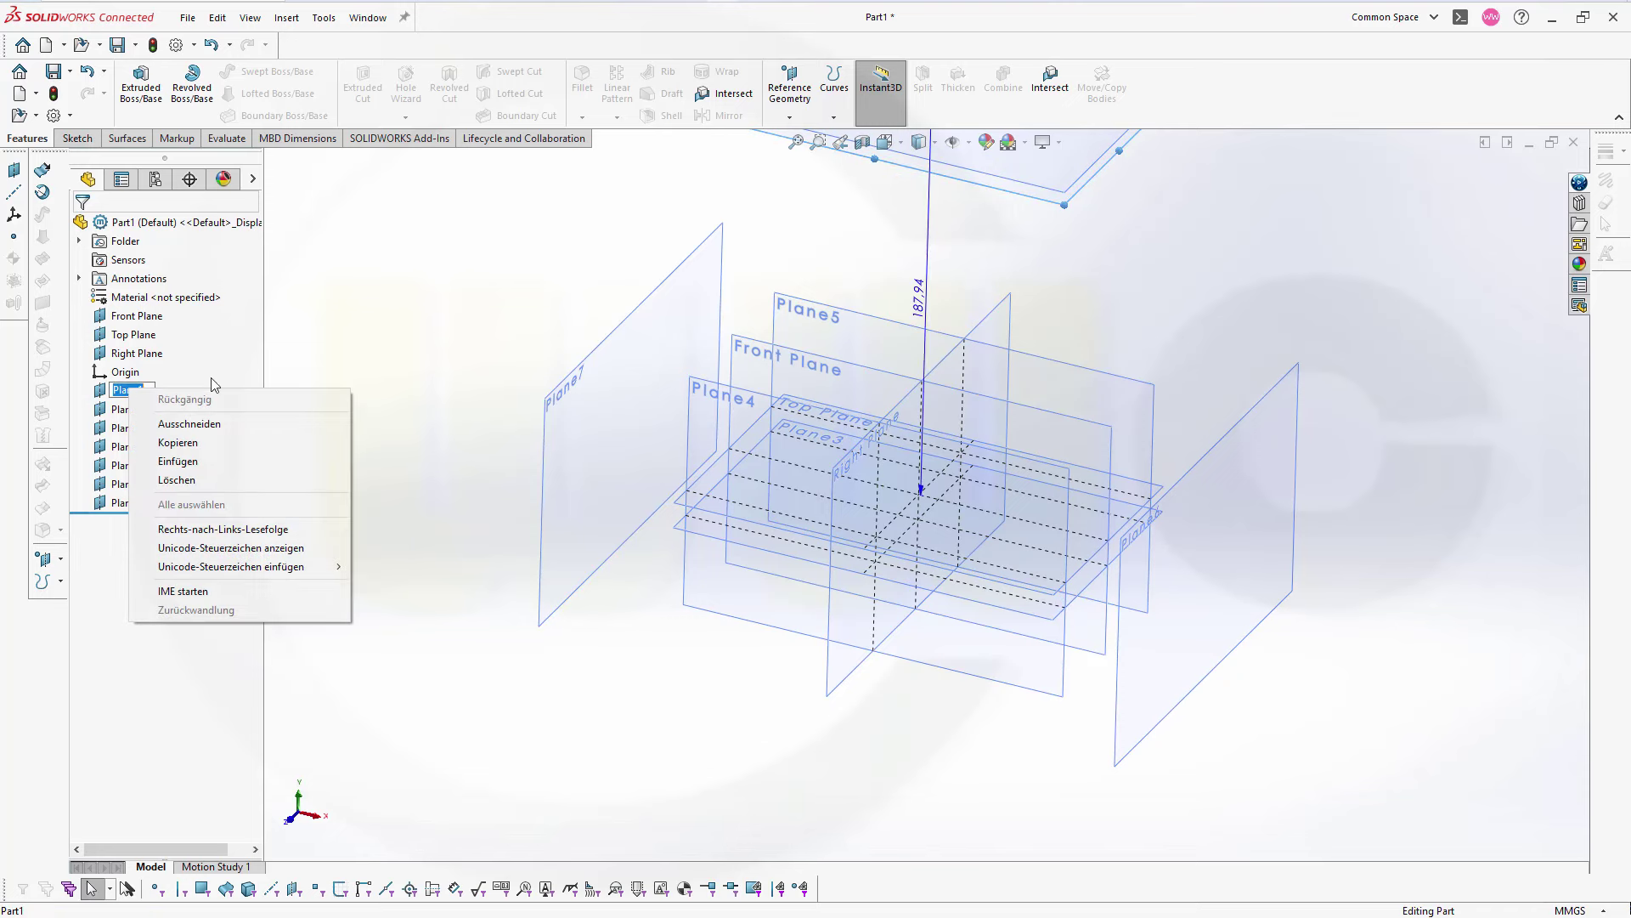
click(349, 363)
click(136, 391)
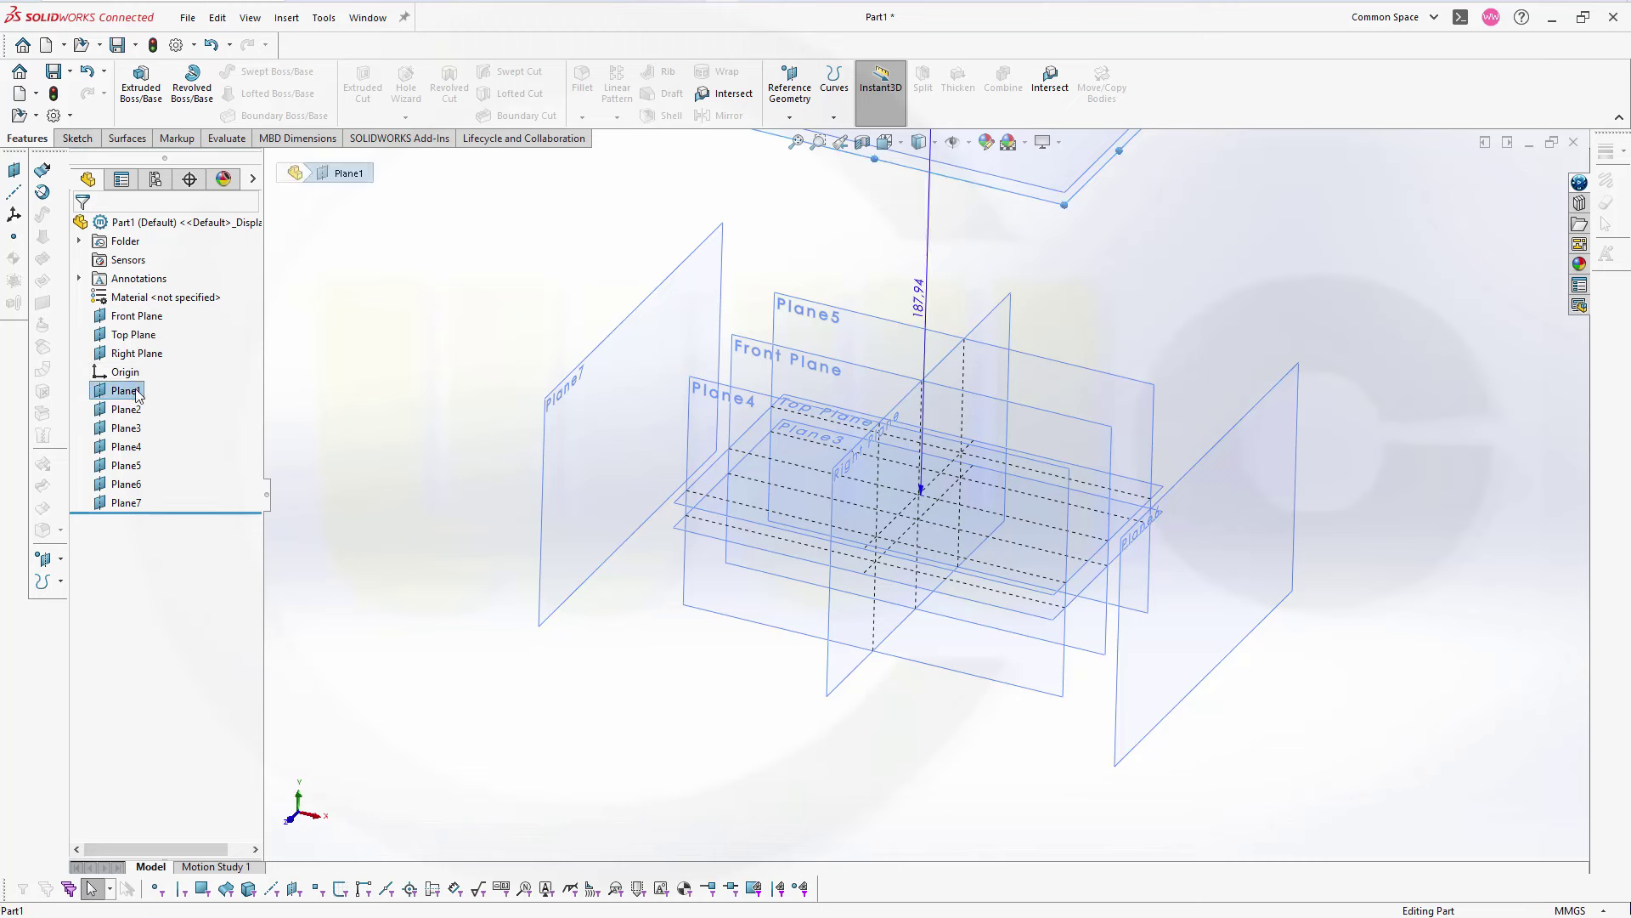
click(134, 392)
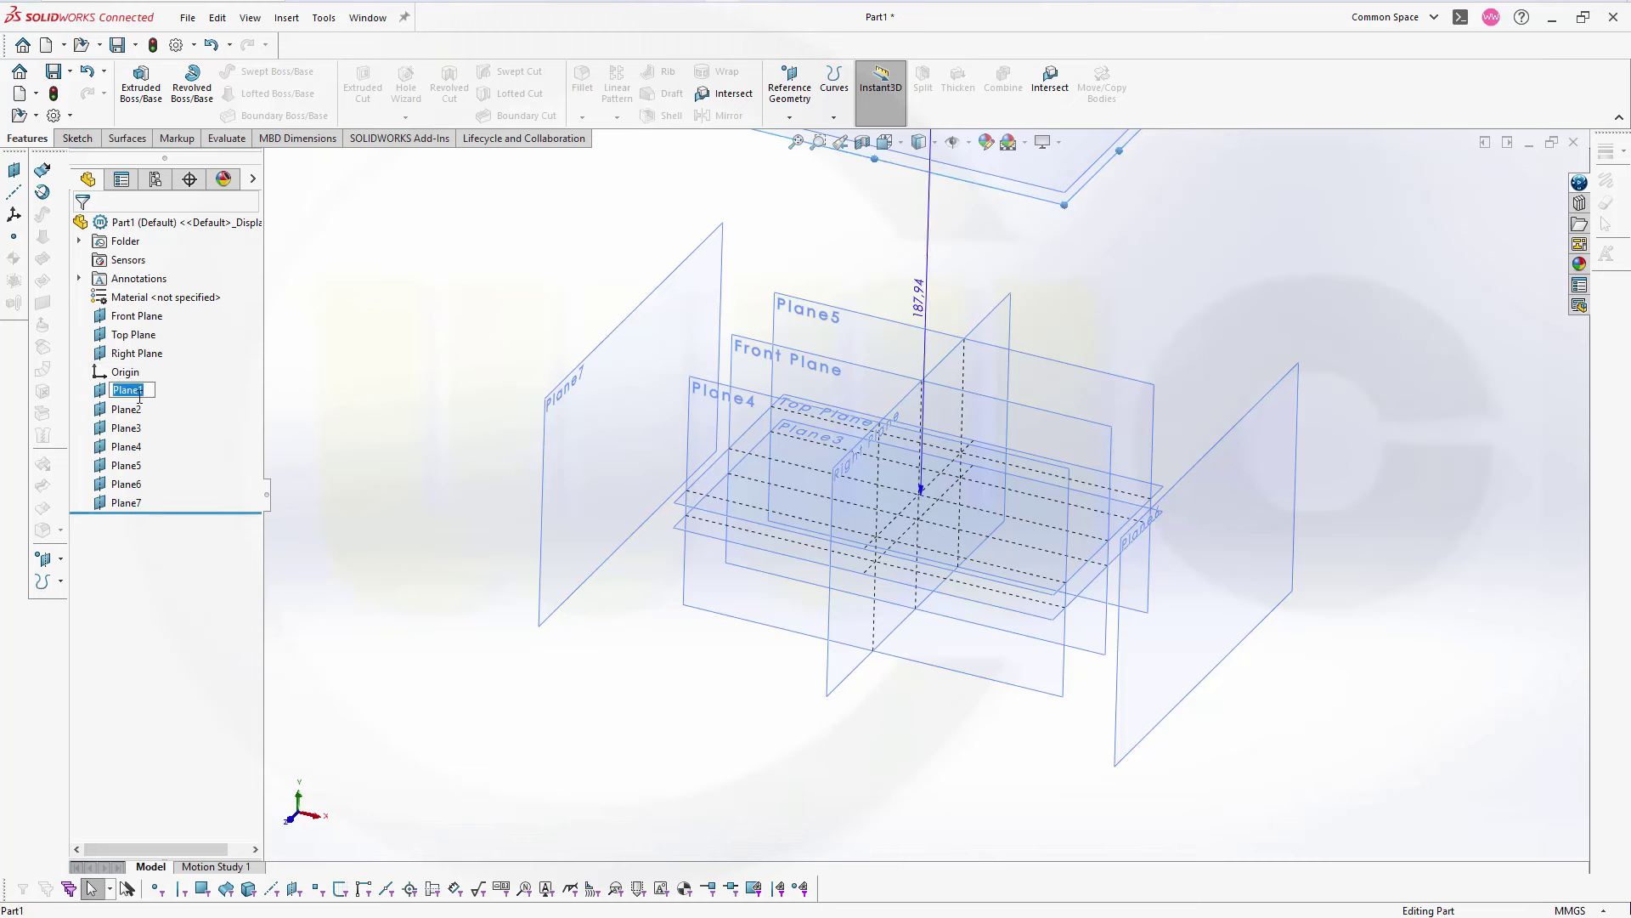
text(193,94-6)
key(Return)
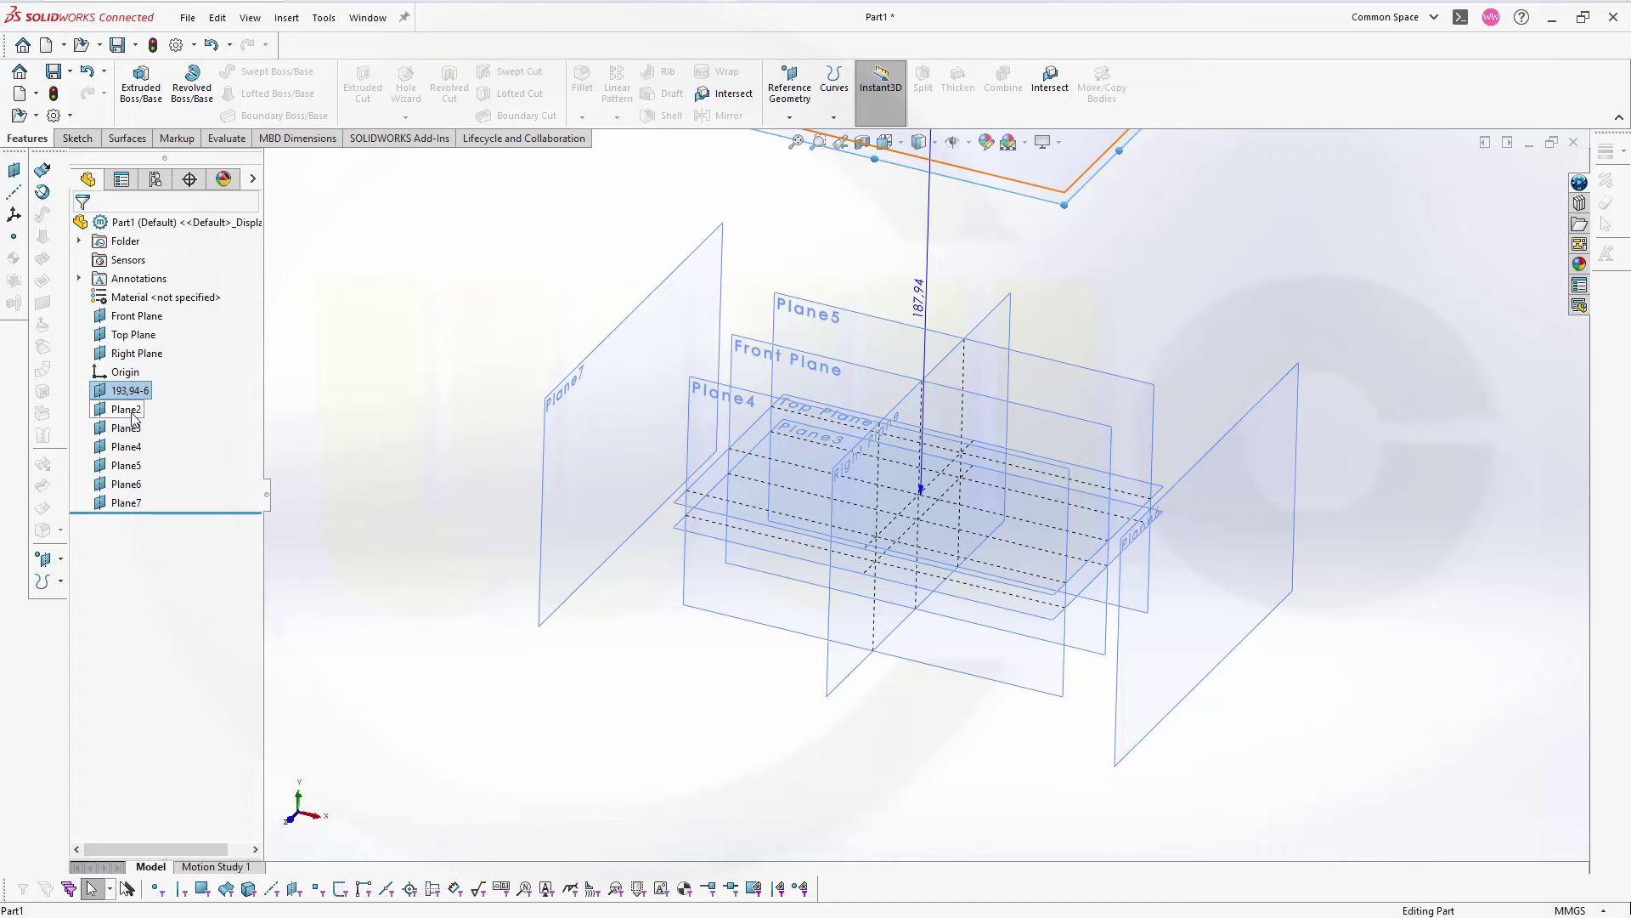
- Rename Plane2 to '193,94' and Plane3 to '-12'
click(127, 410)
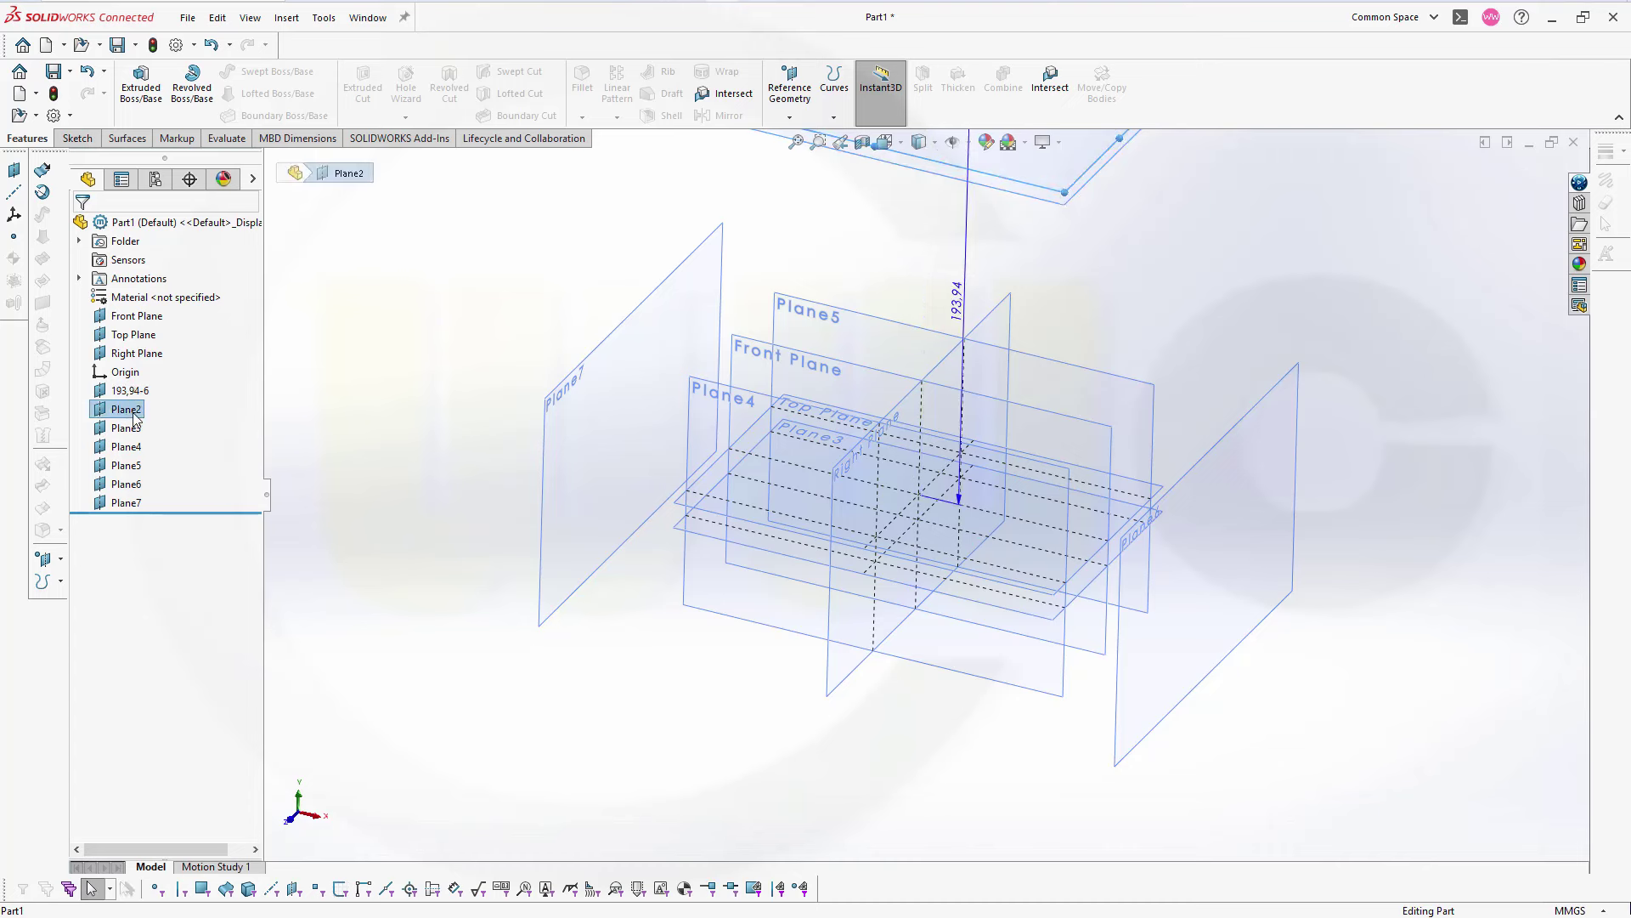
click(126, 410)
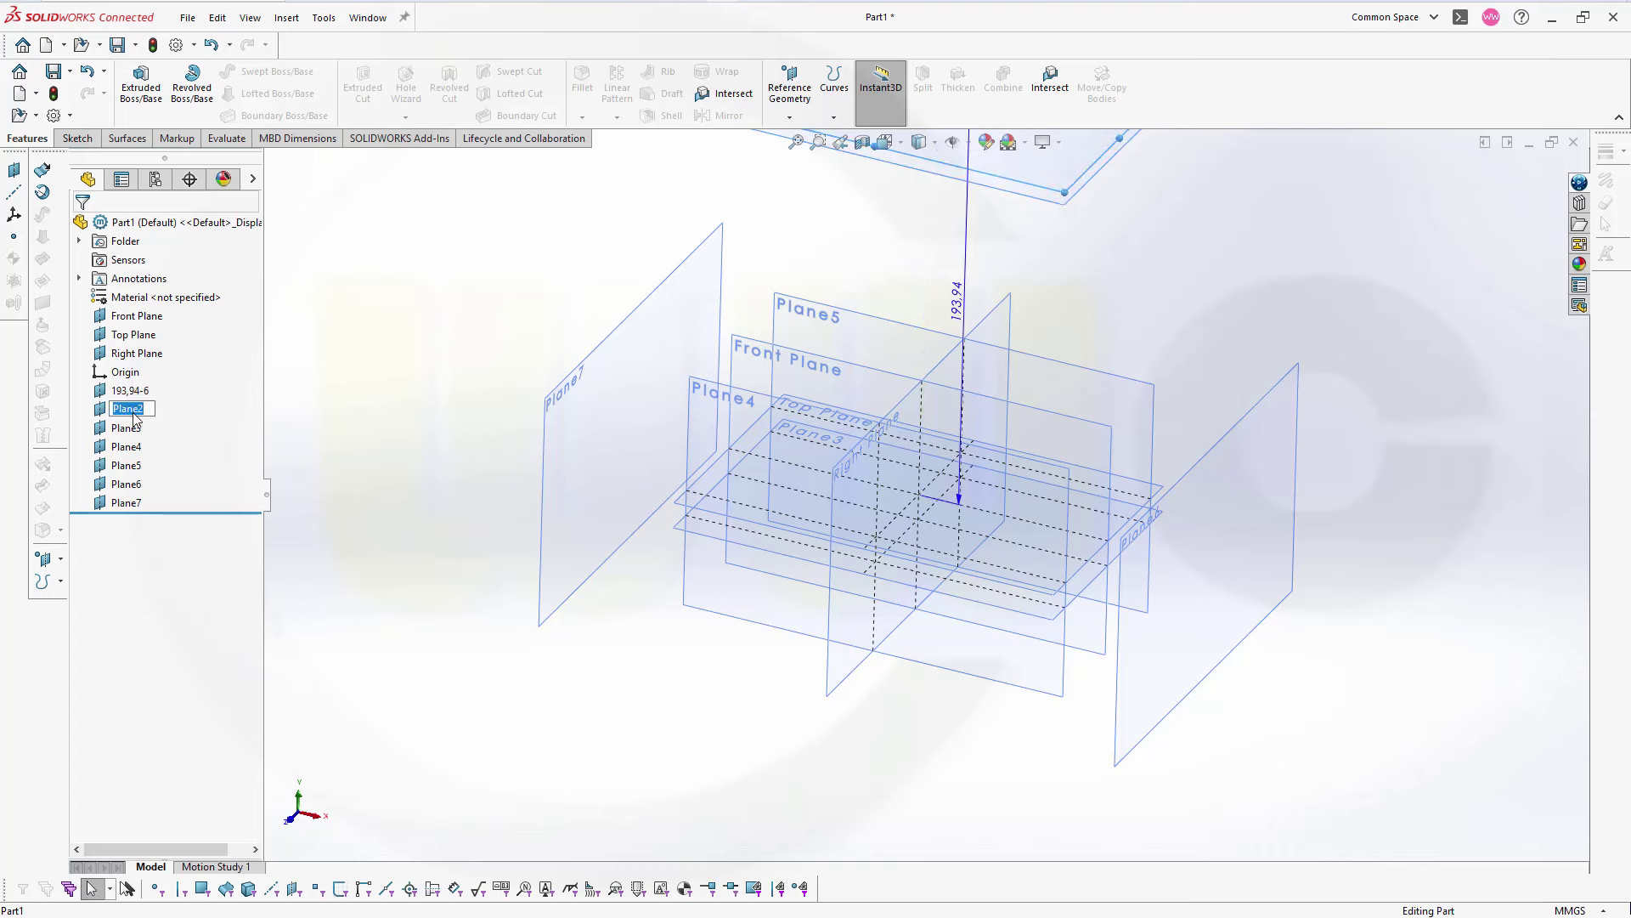
text(193,94)
key(Return)
click(126, 431)
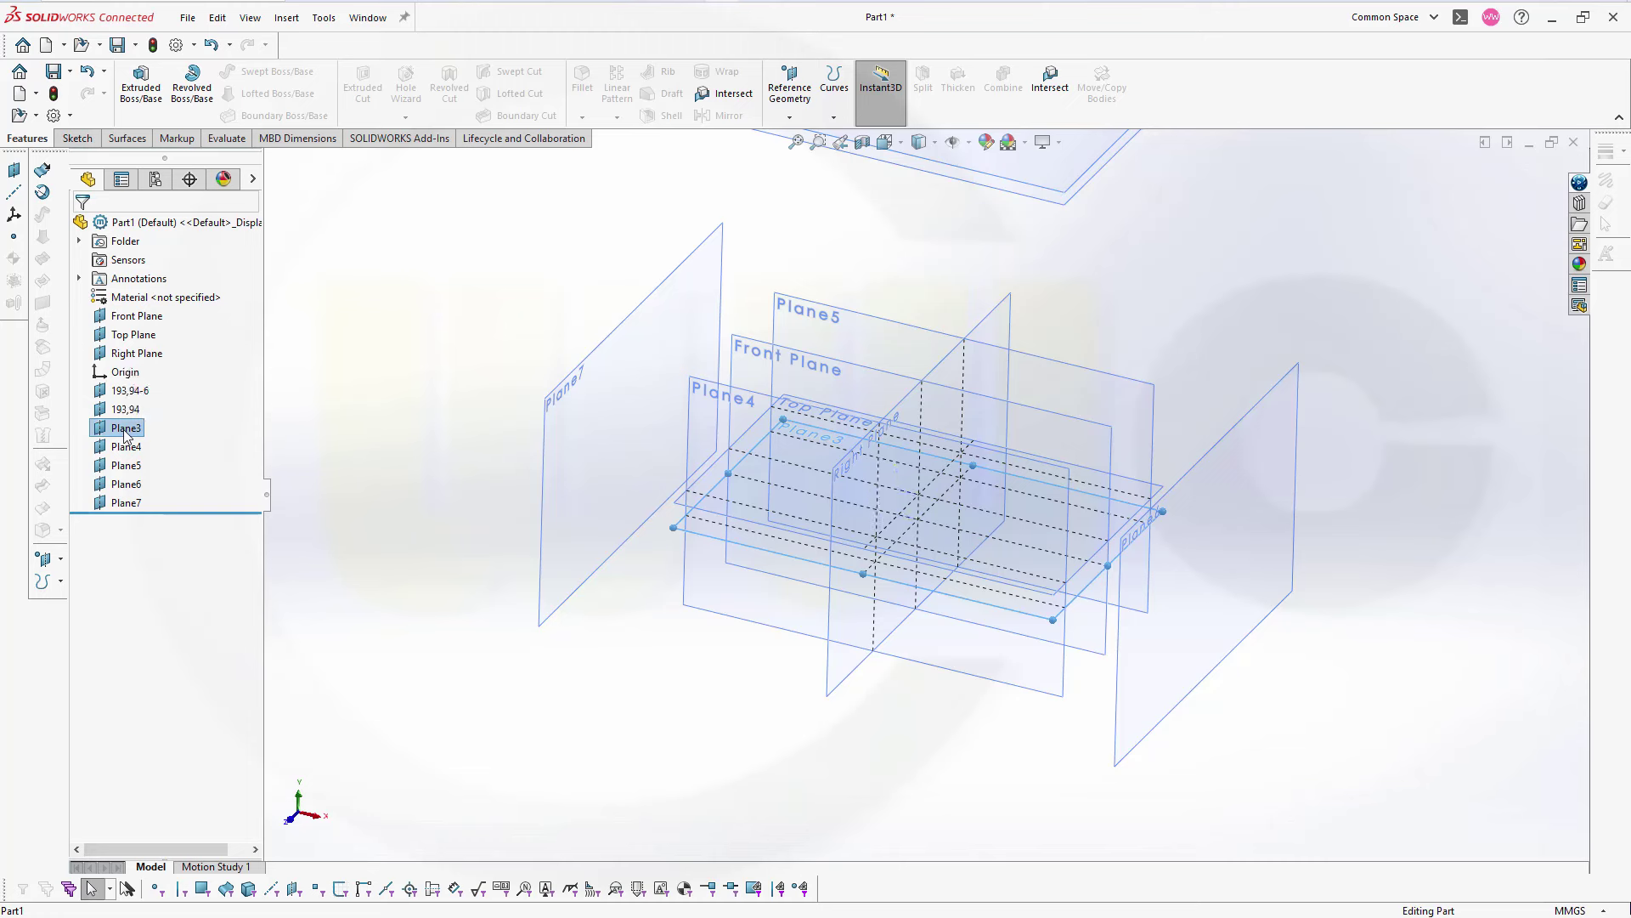
click(125, 428)
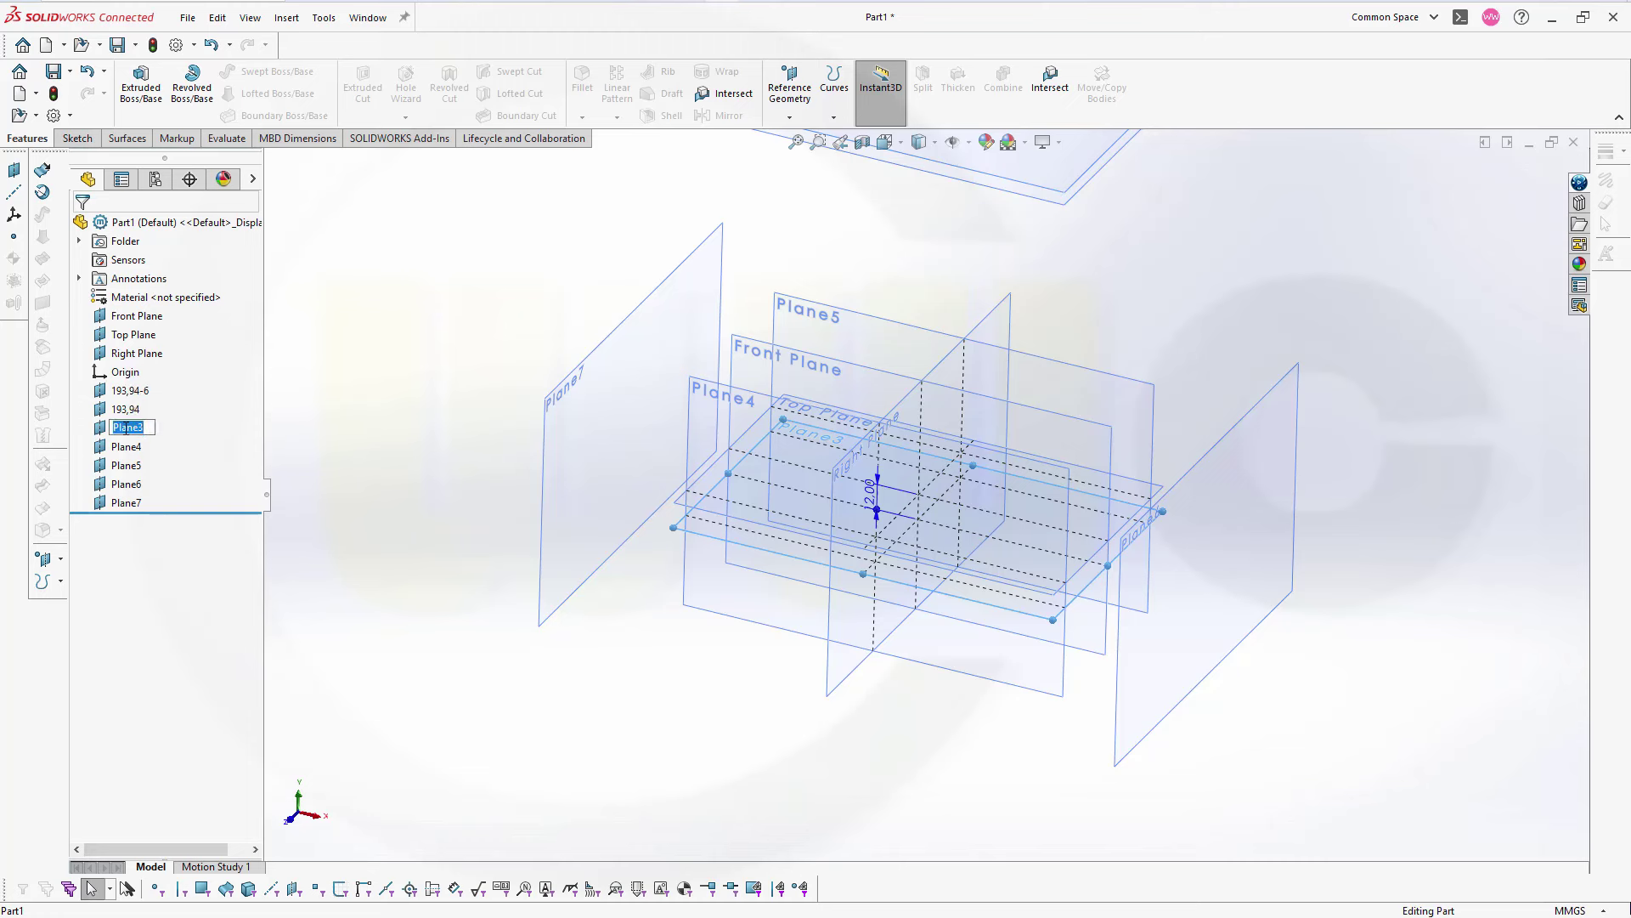
text(-12)
key(Return)
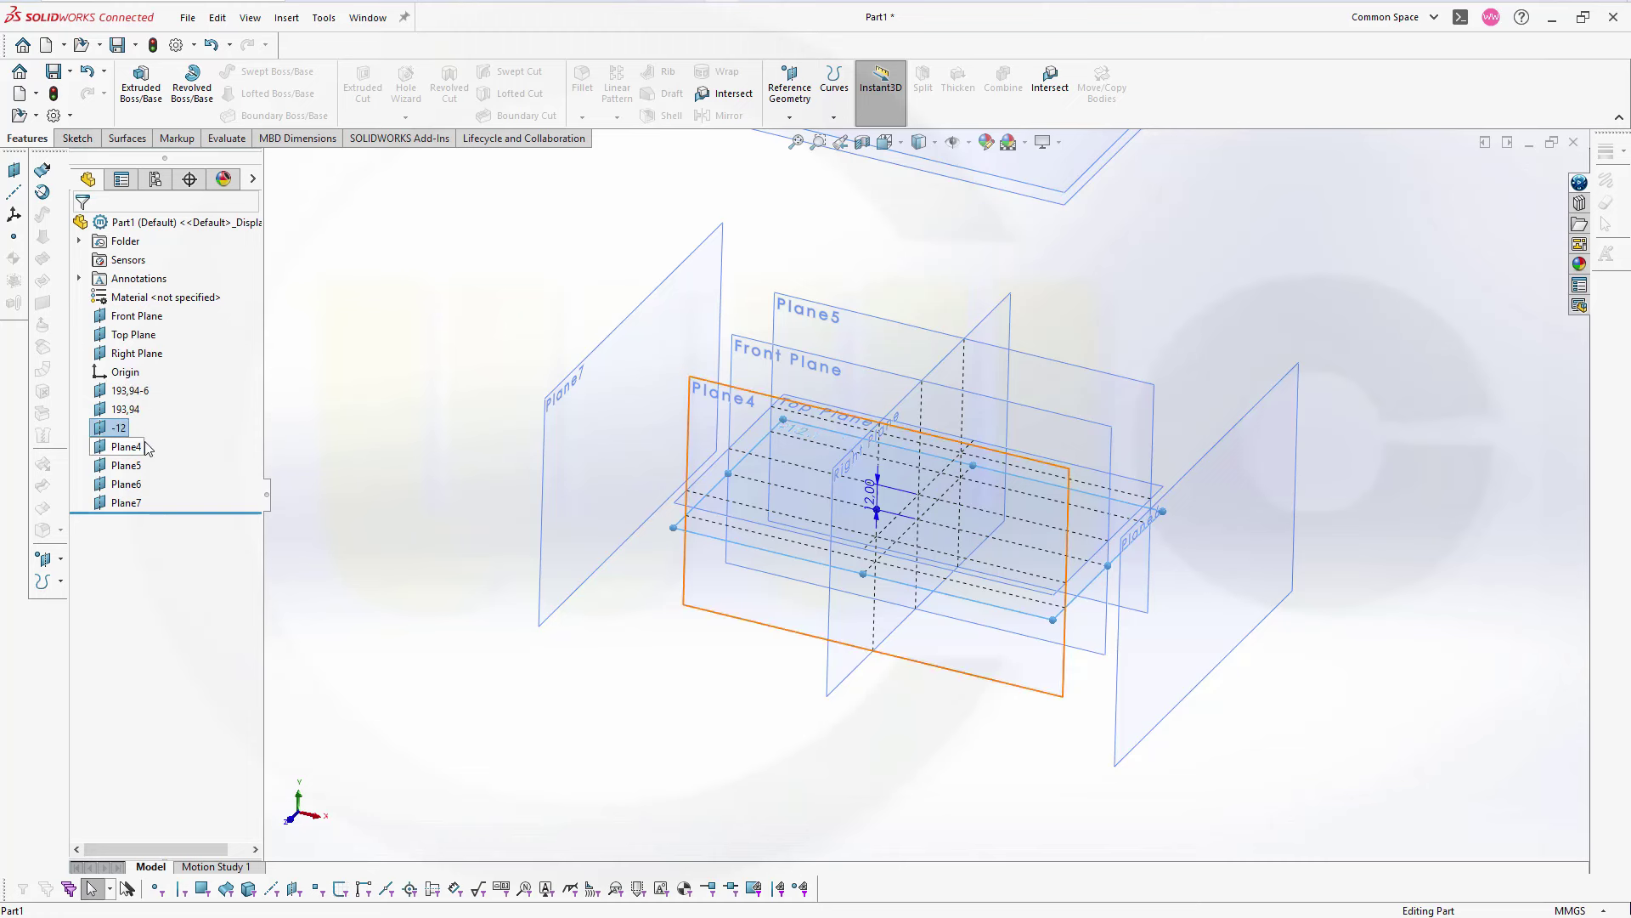
- Rename Plane4 to '42,5' and Plane5 to '-42,5'
click(134, 464)
click(124, 449)
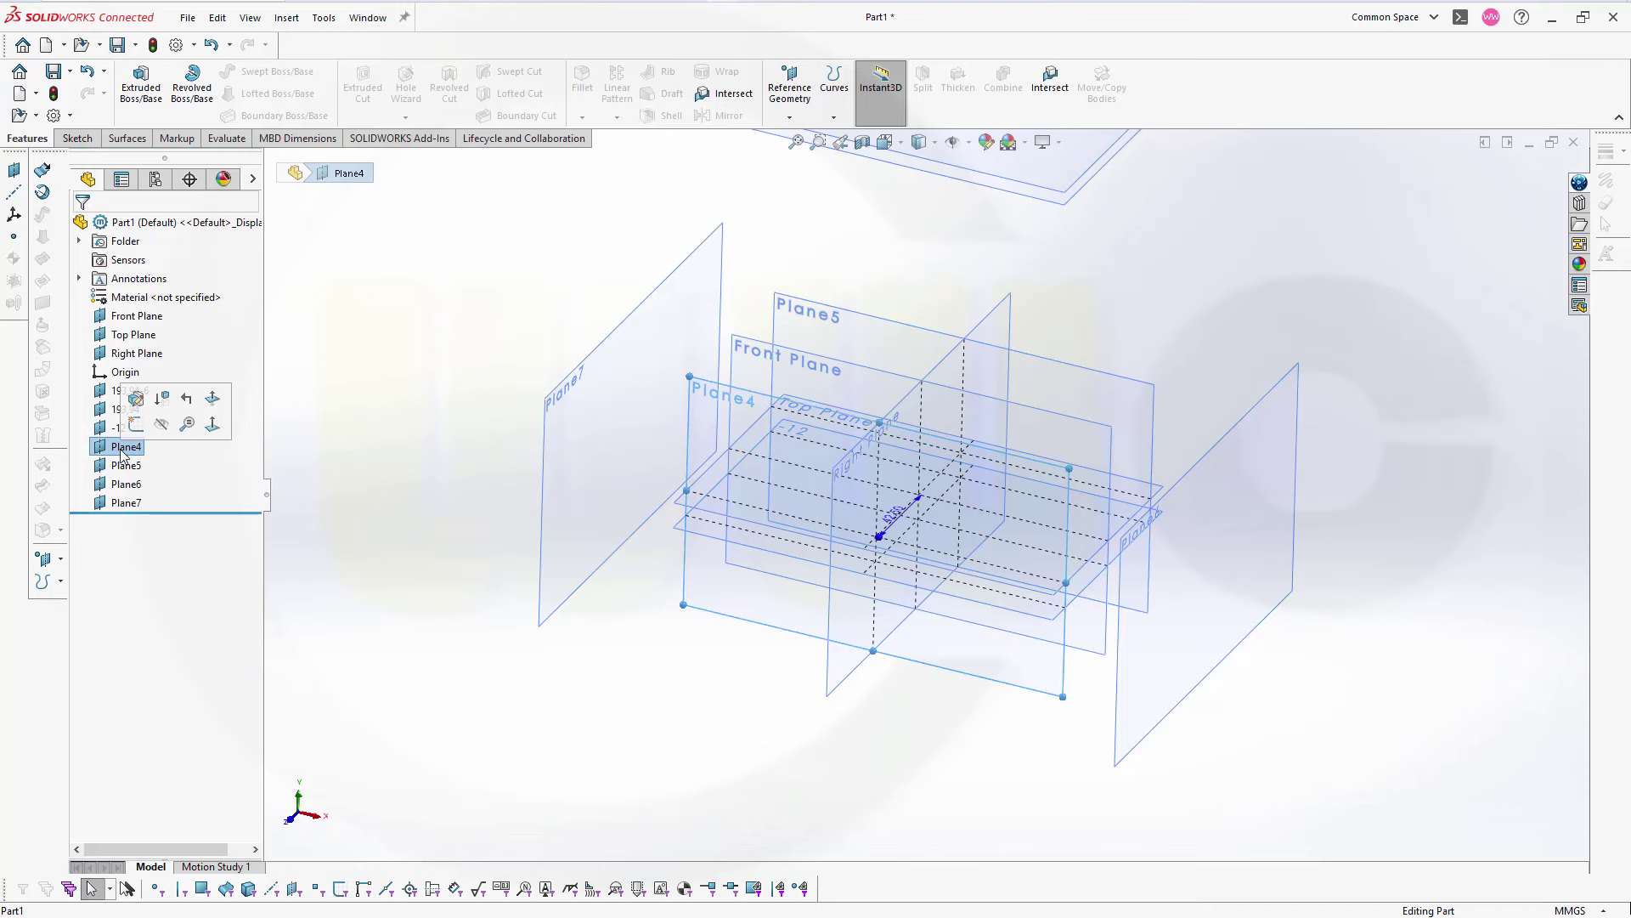
click(122, 453)
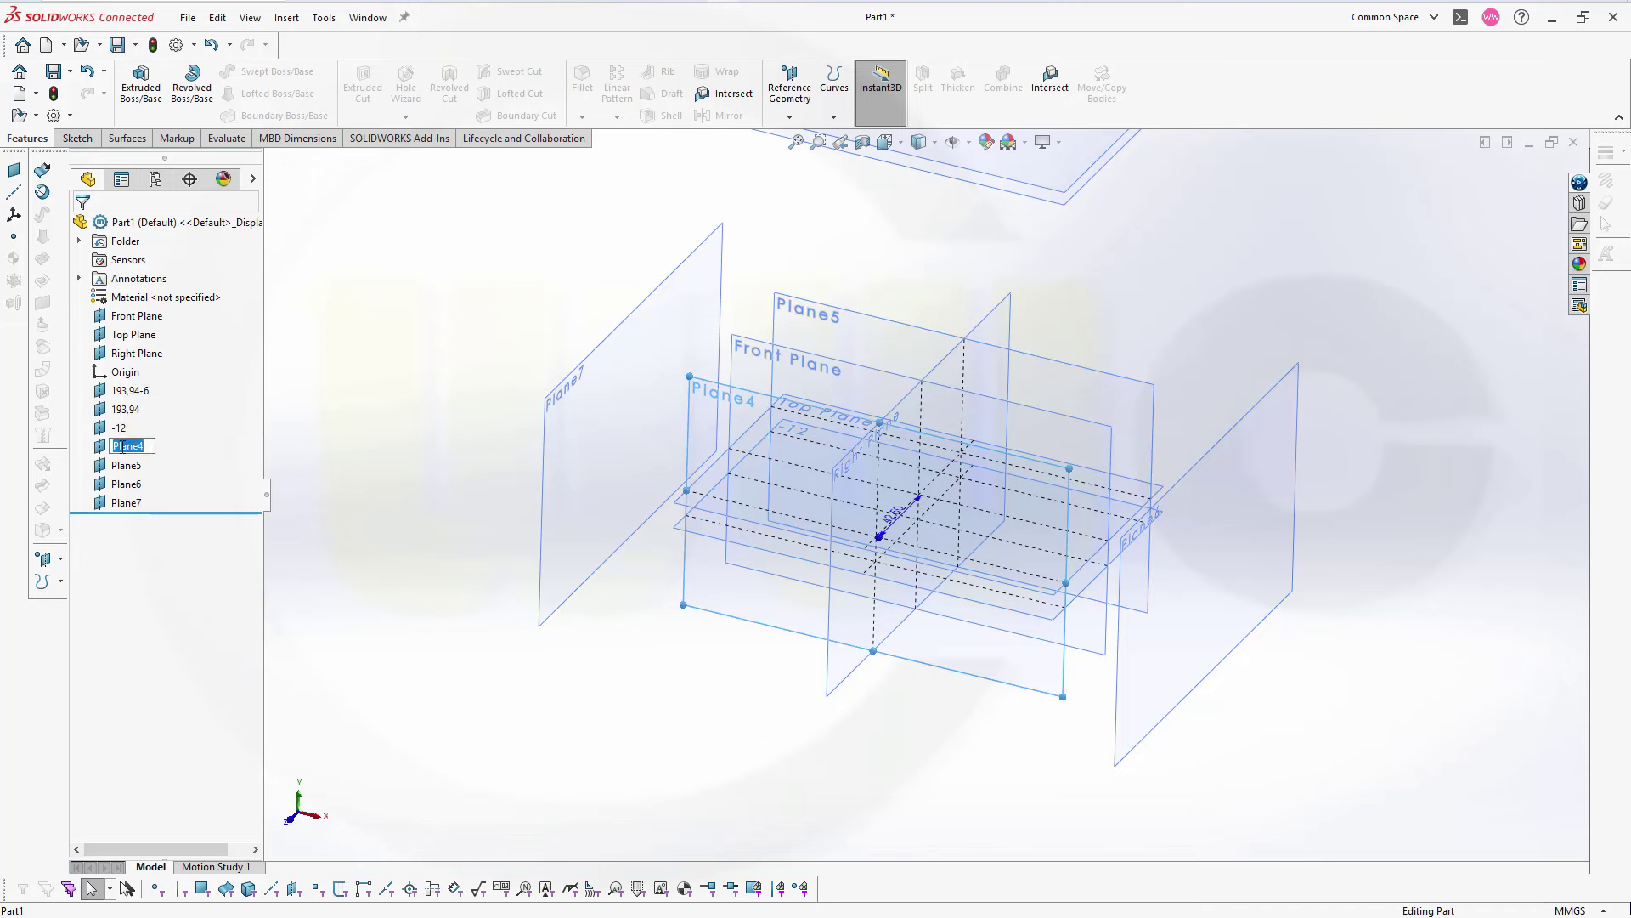
text(42,5)
key(Return)
click(120, 467)
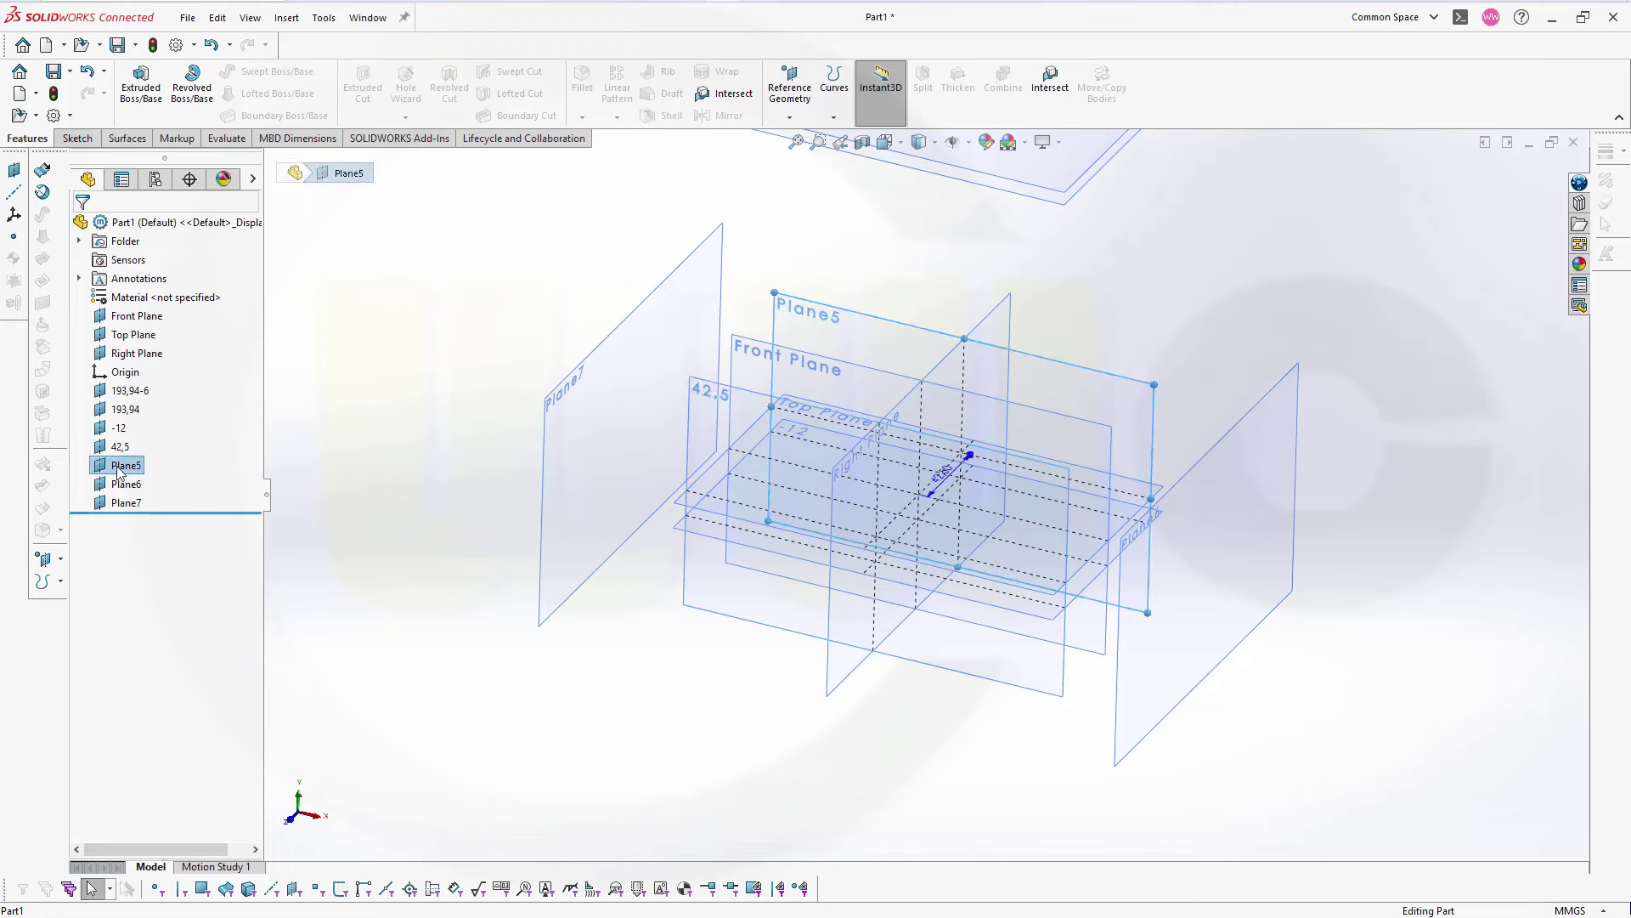
click(124, 466)
key(BackSpace)
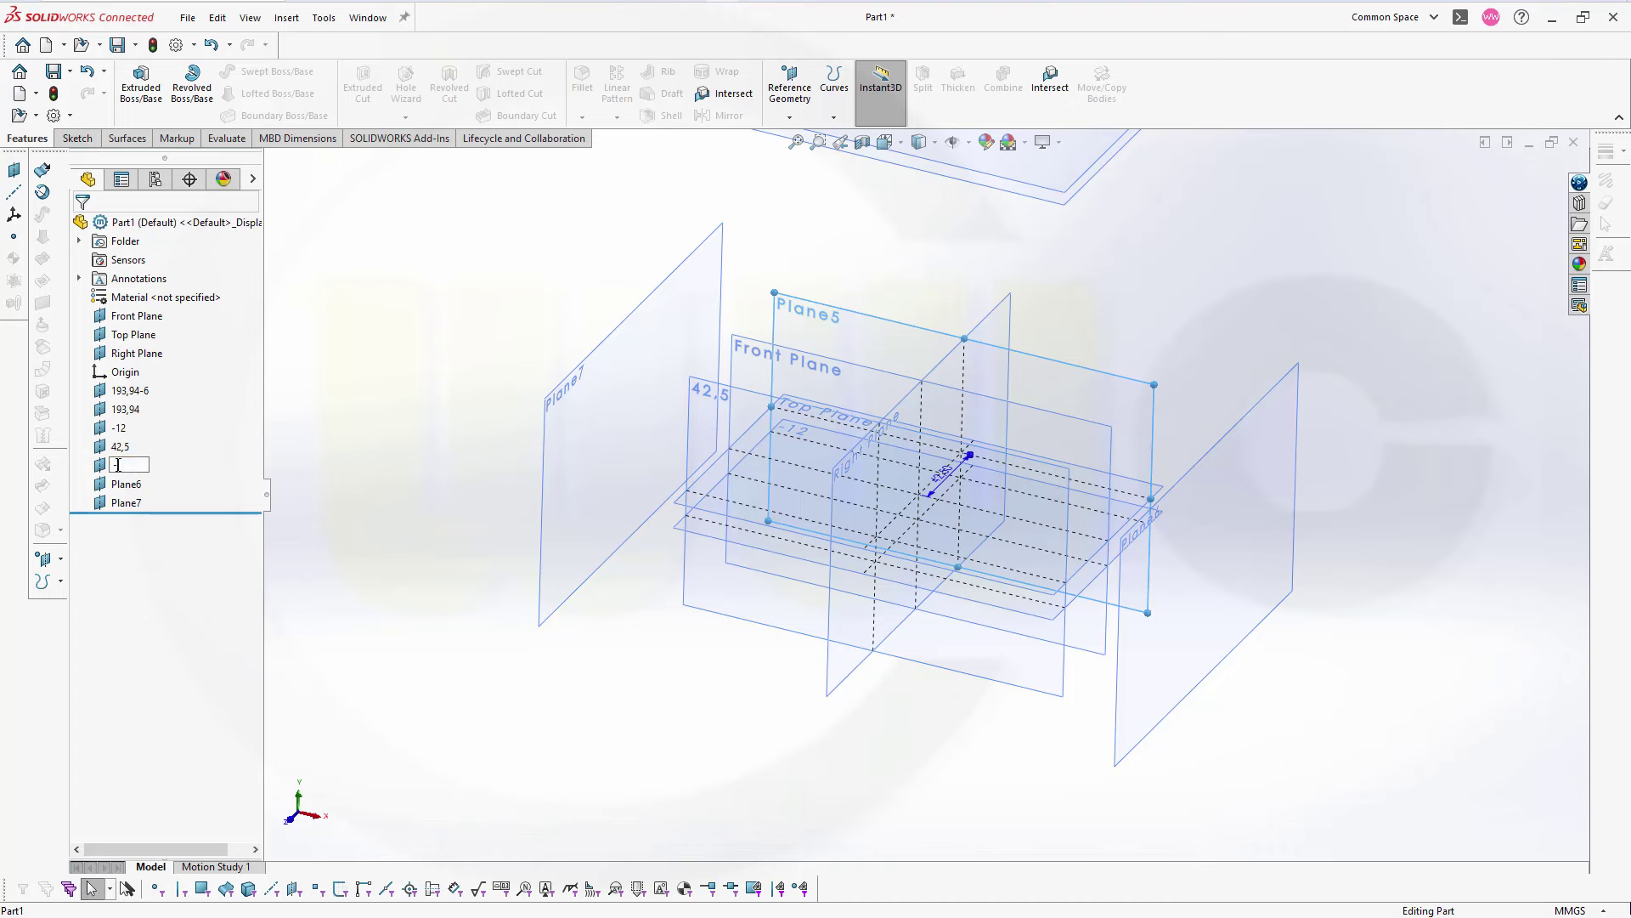
text(-42,5)
key(Return)
- Rename Plane6 to '135' and Plane7 to '-135'
click(128, 486)
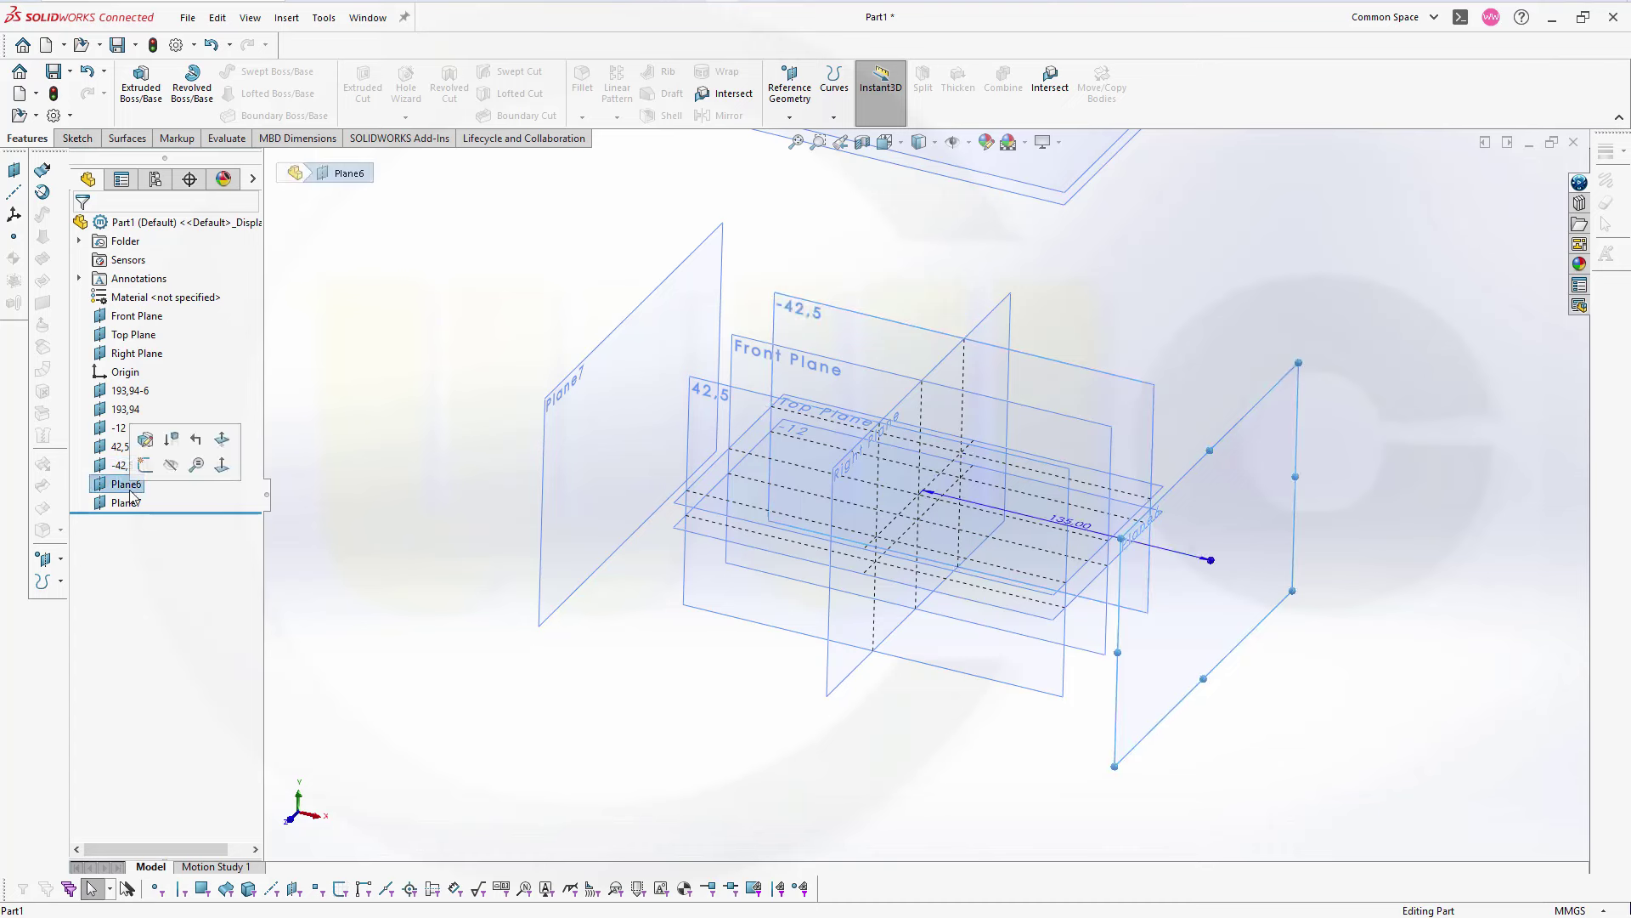
click(127, 485)
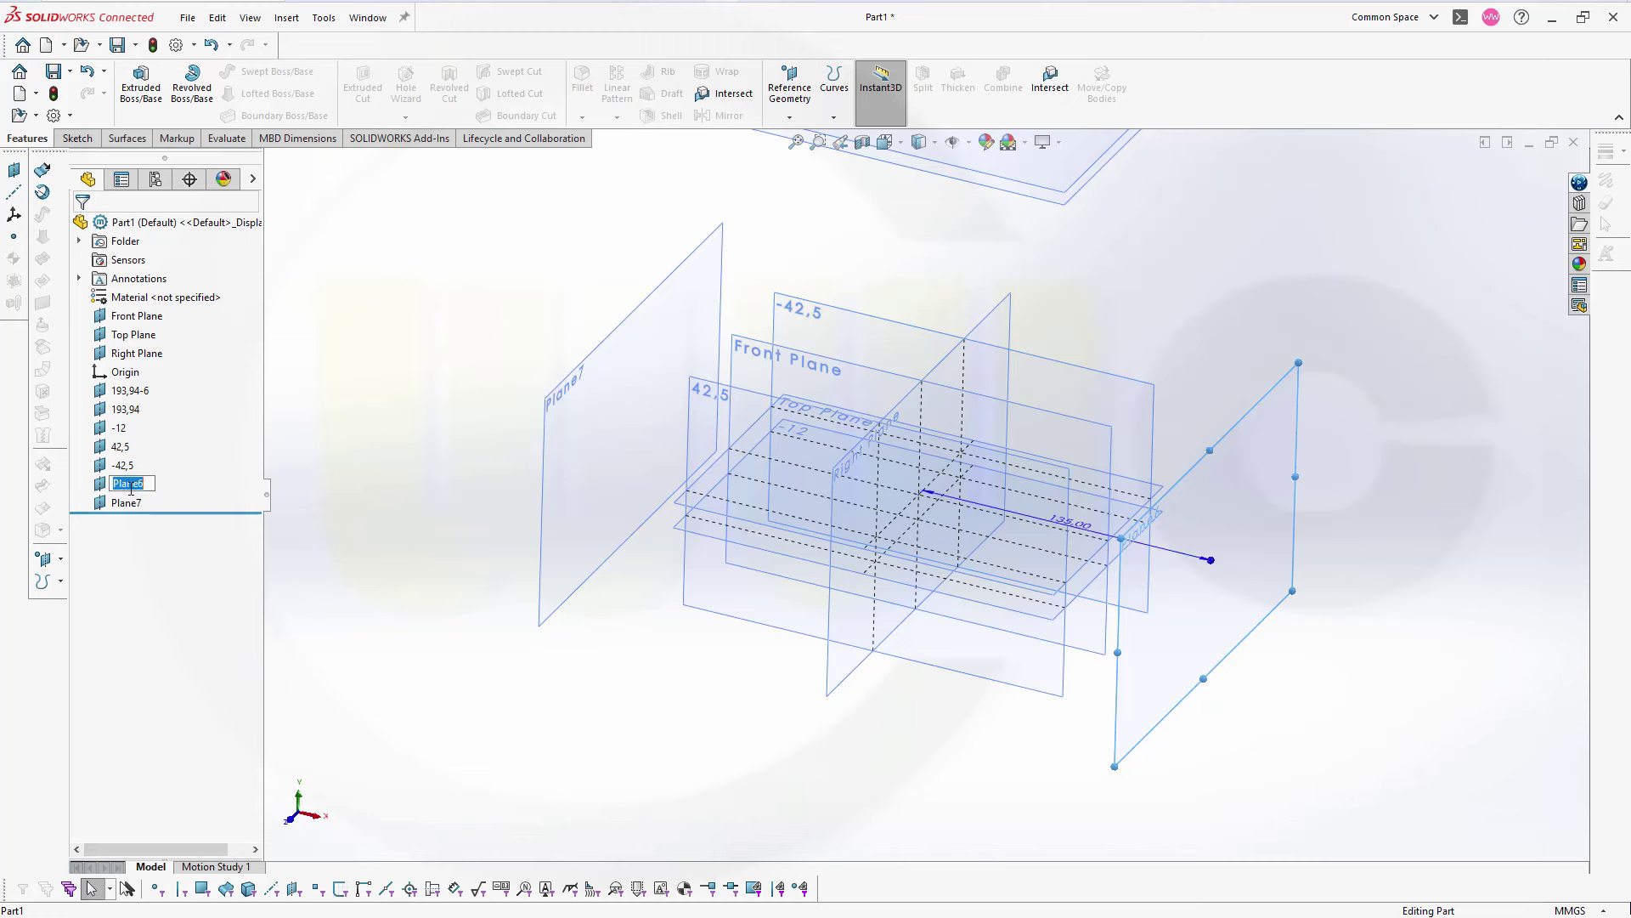
text(135)
key(Return)
click(131, 504)
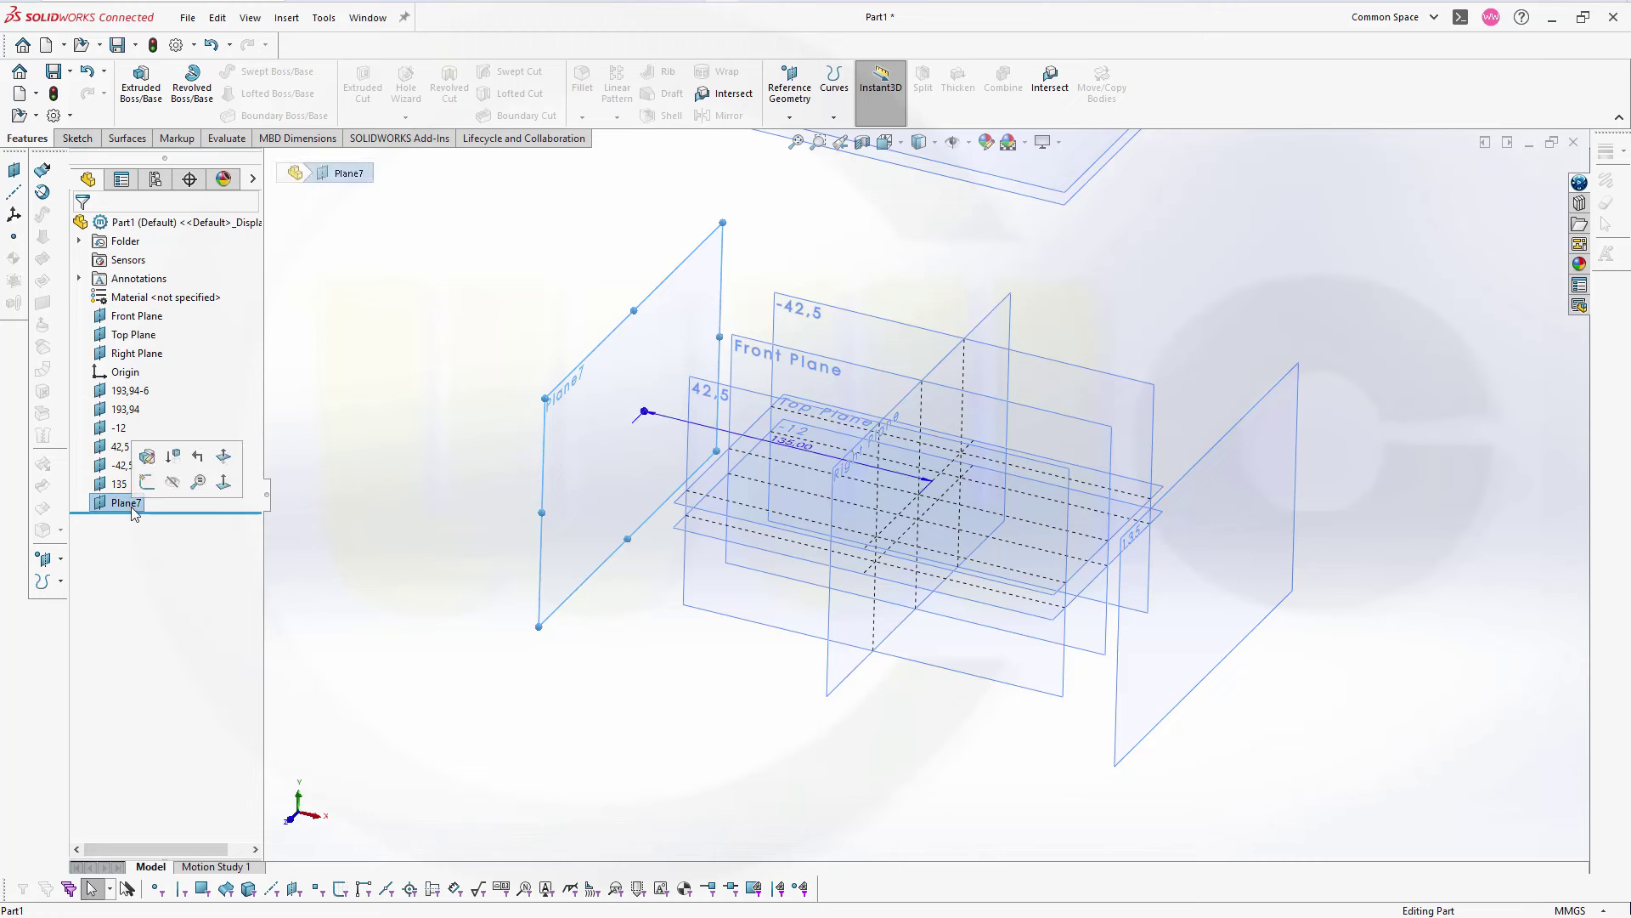
click(127, 503)
text(-)
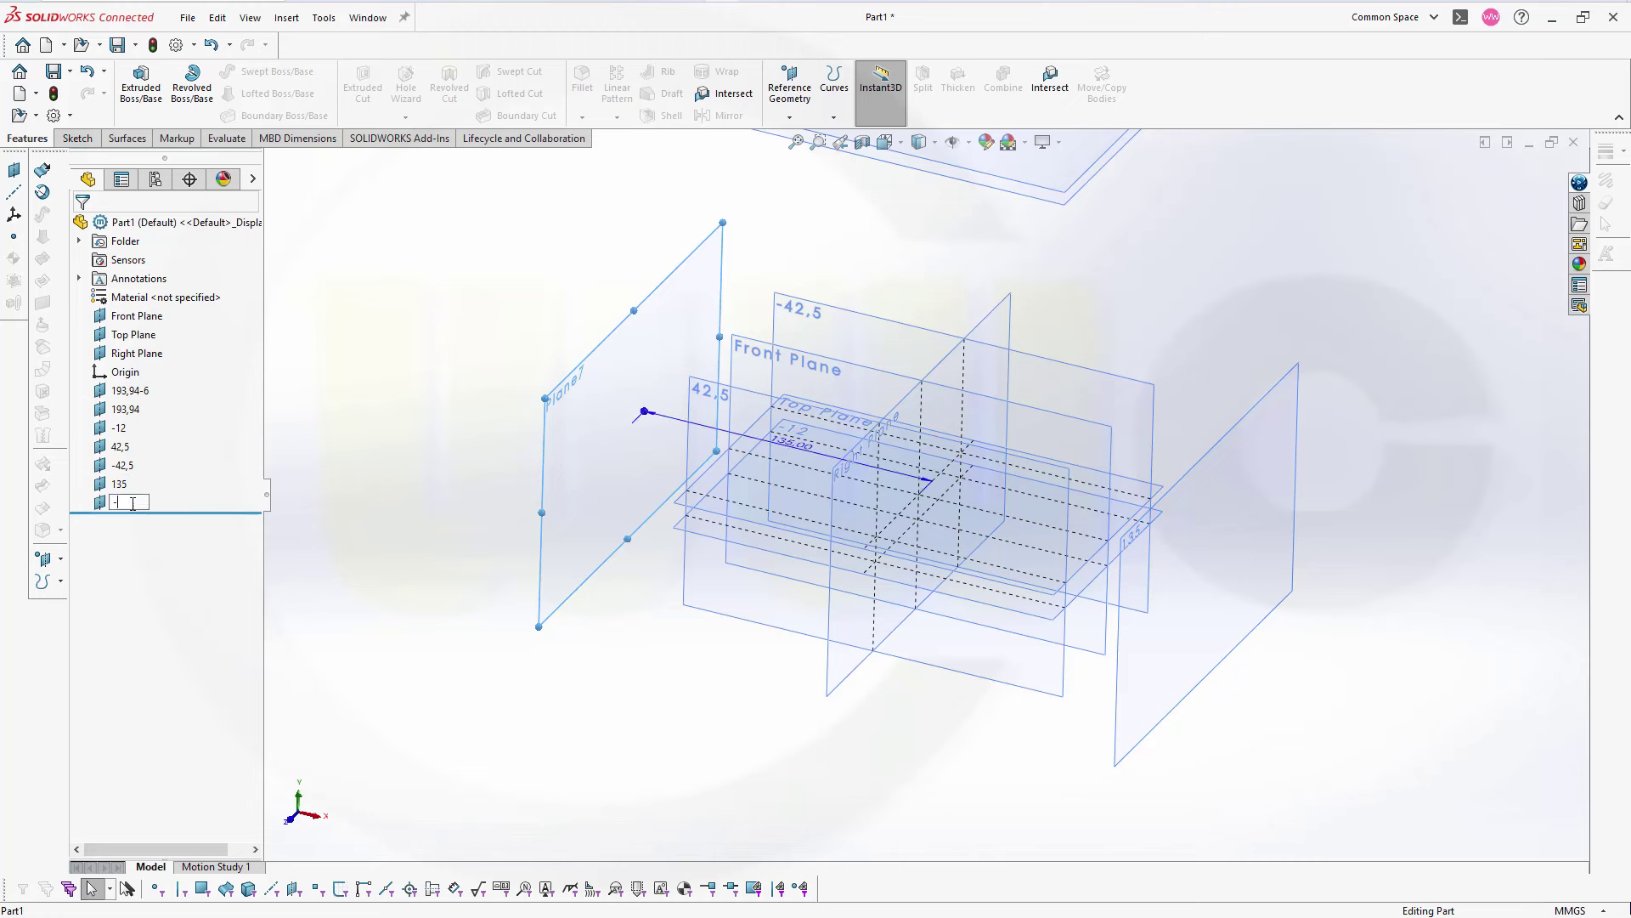
text(135)
key(Return)
click(389, 435)
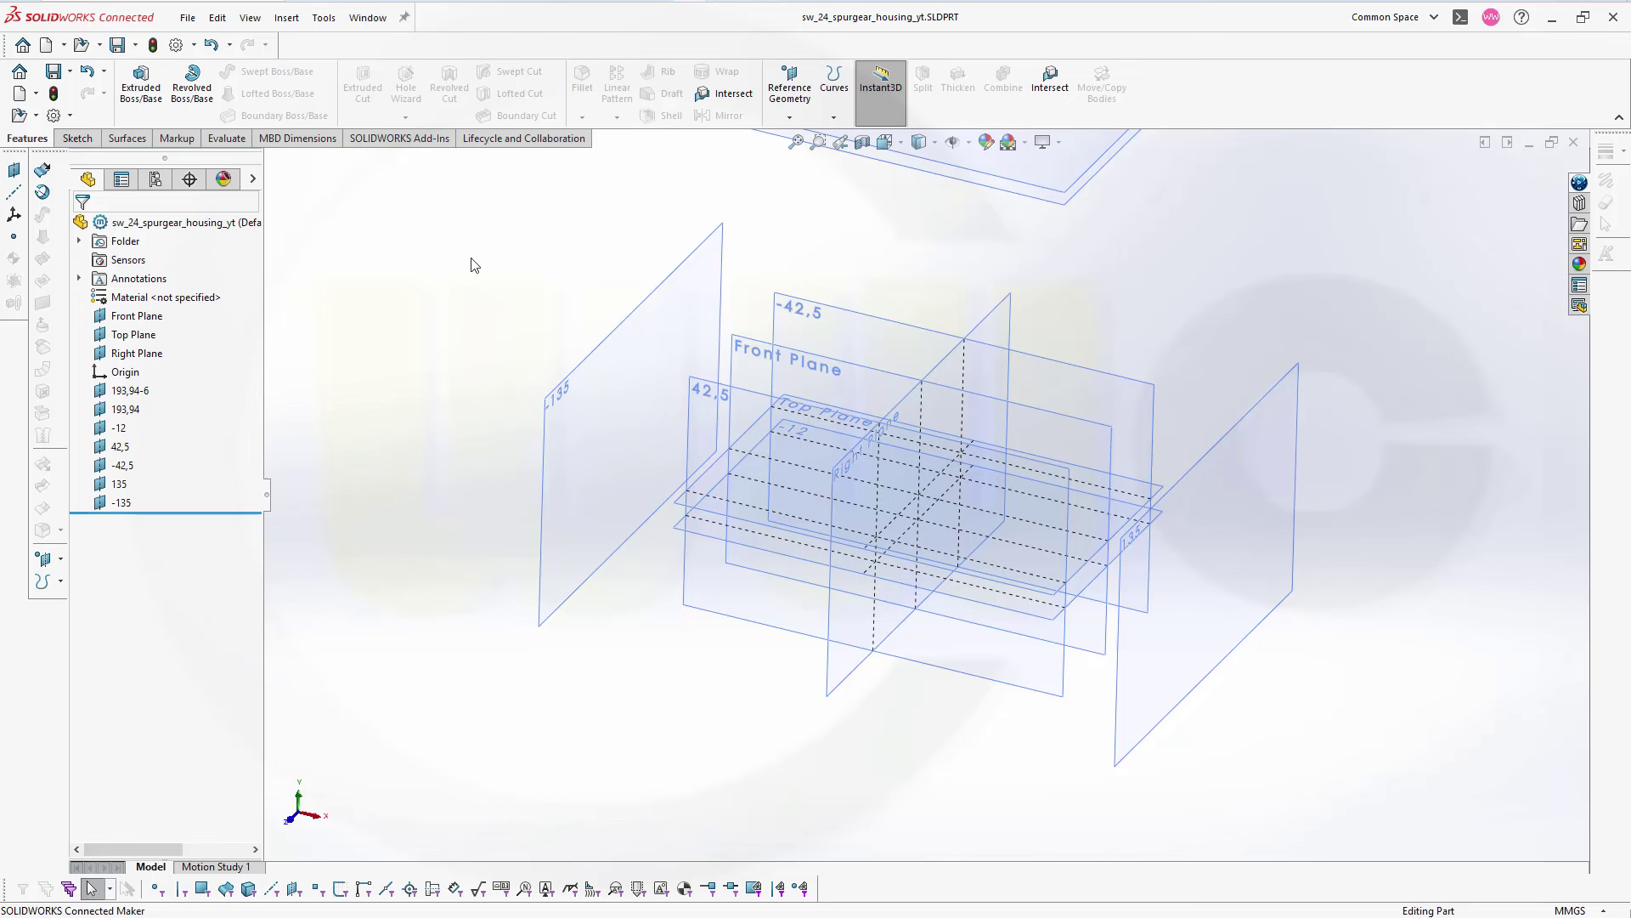
- Start Sketch1 on the chosen plane and draw a corner rectangle above the planes
click(75, 141)
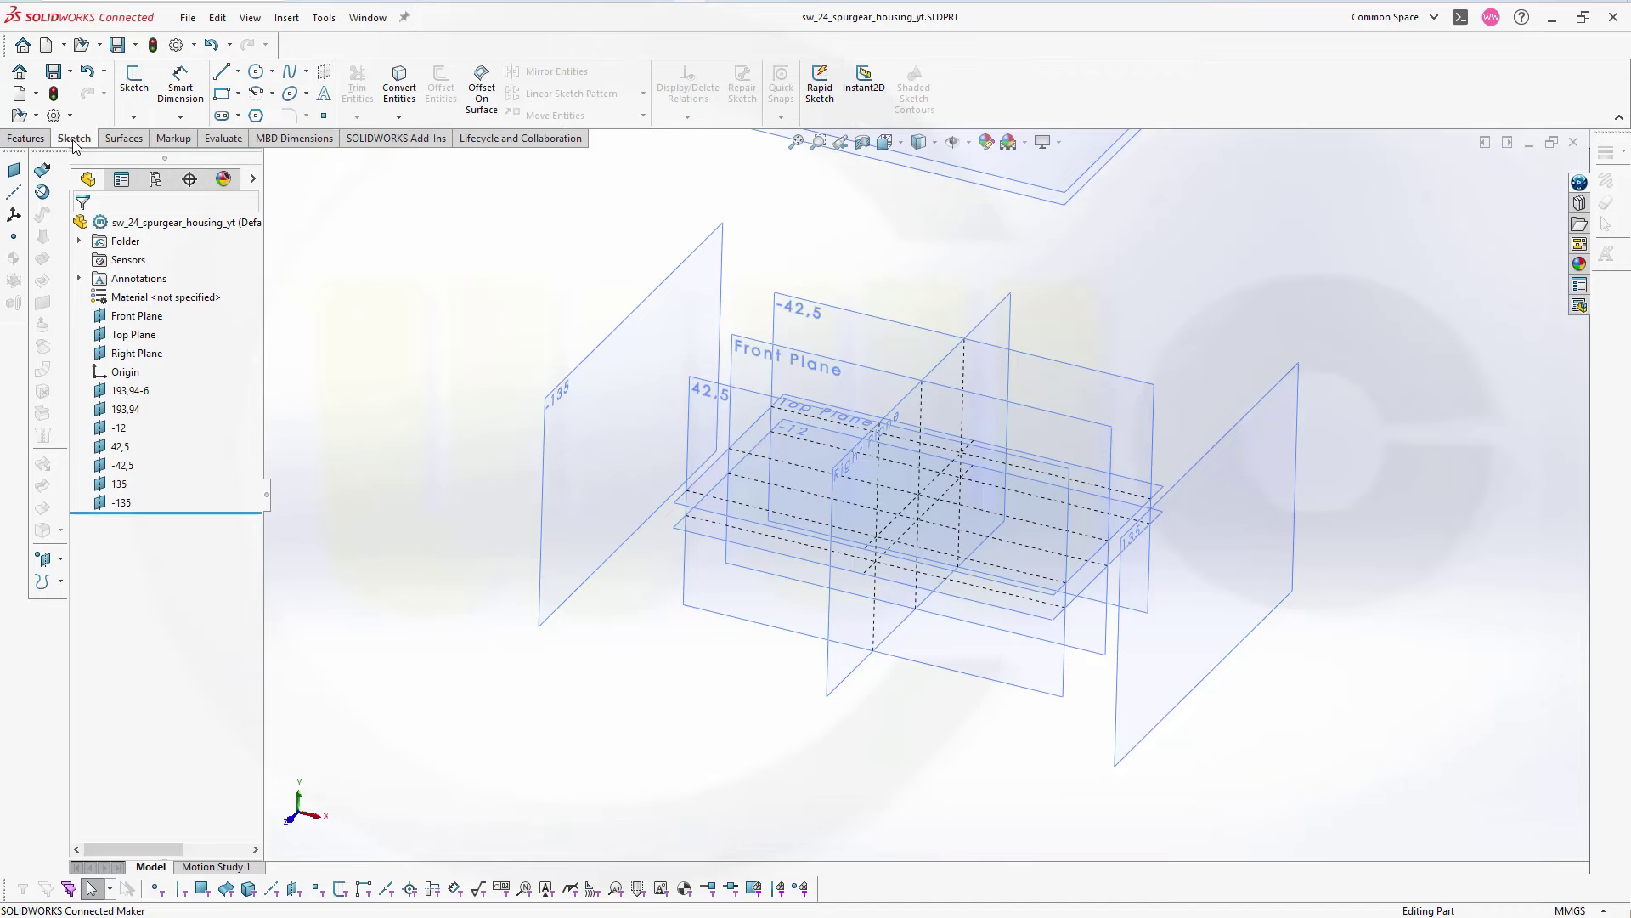
click(149, 85)
click(749, 340)
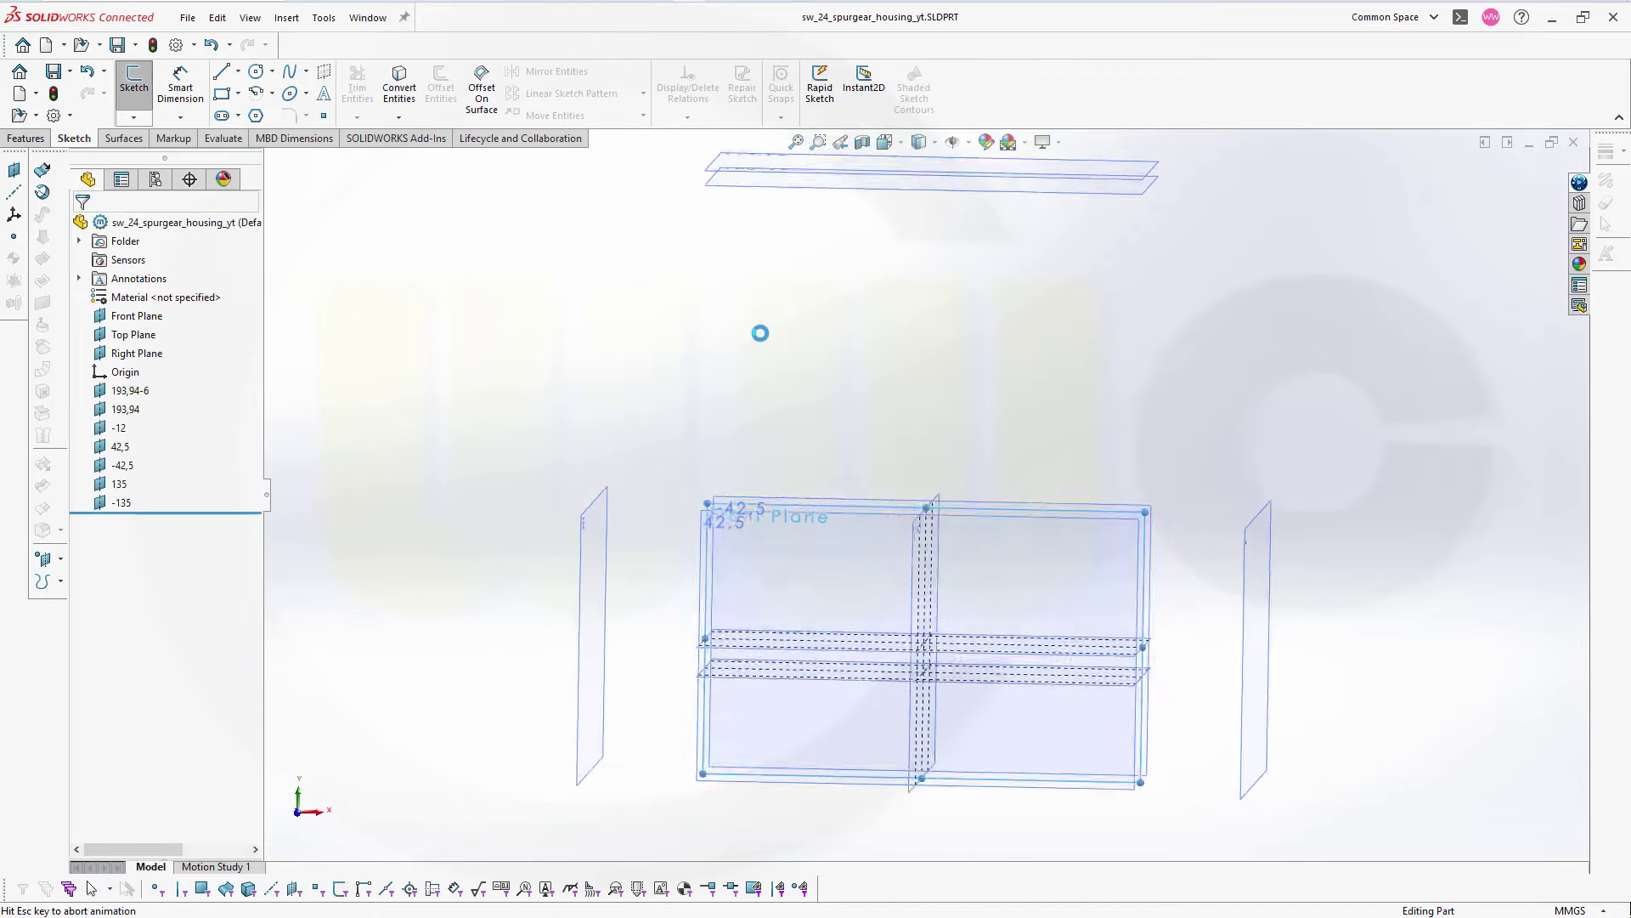
click(222, 96)
click(645, 160)
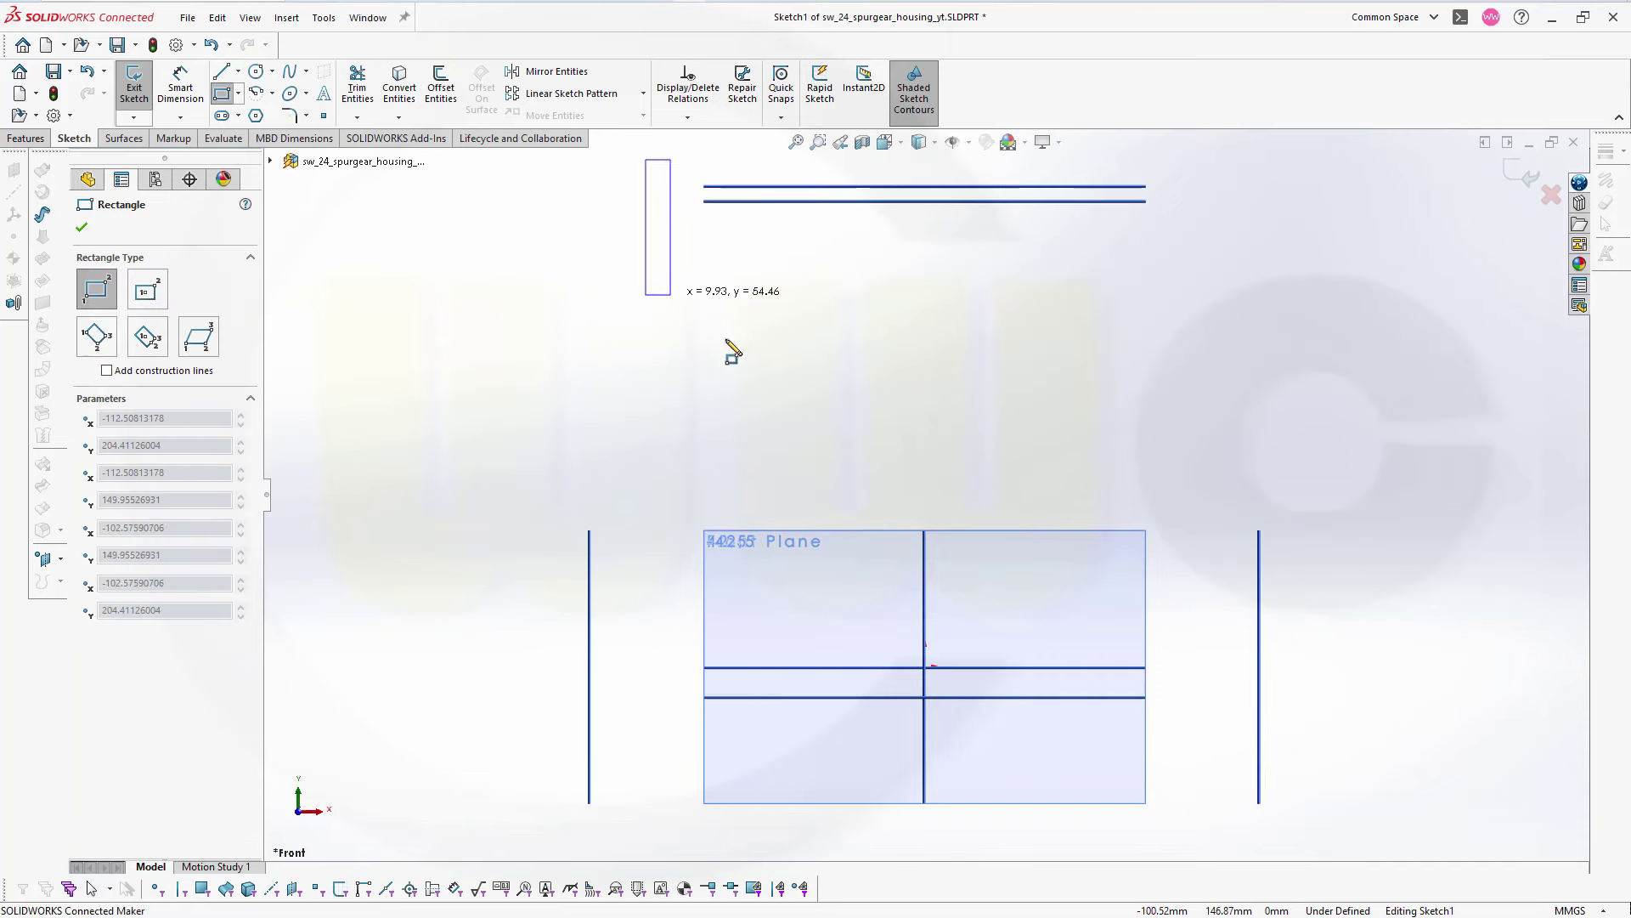
click(1193, 649)
key(Escape)
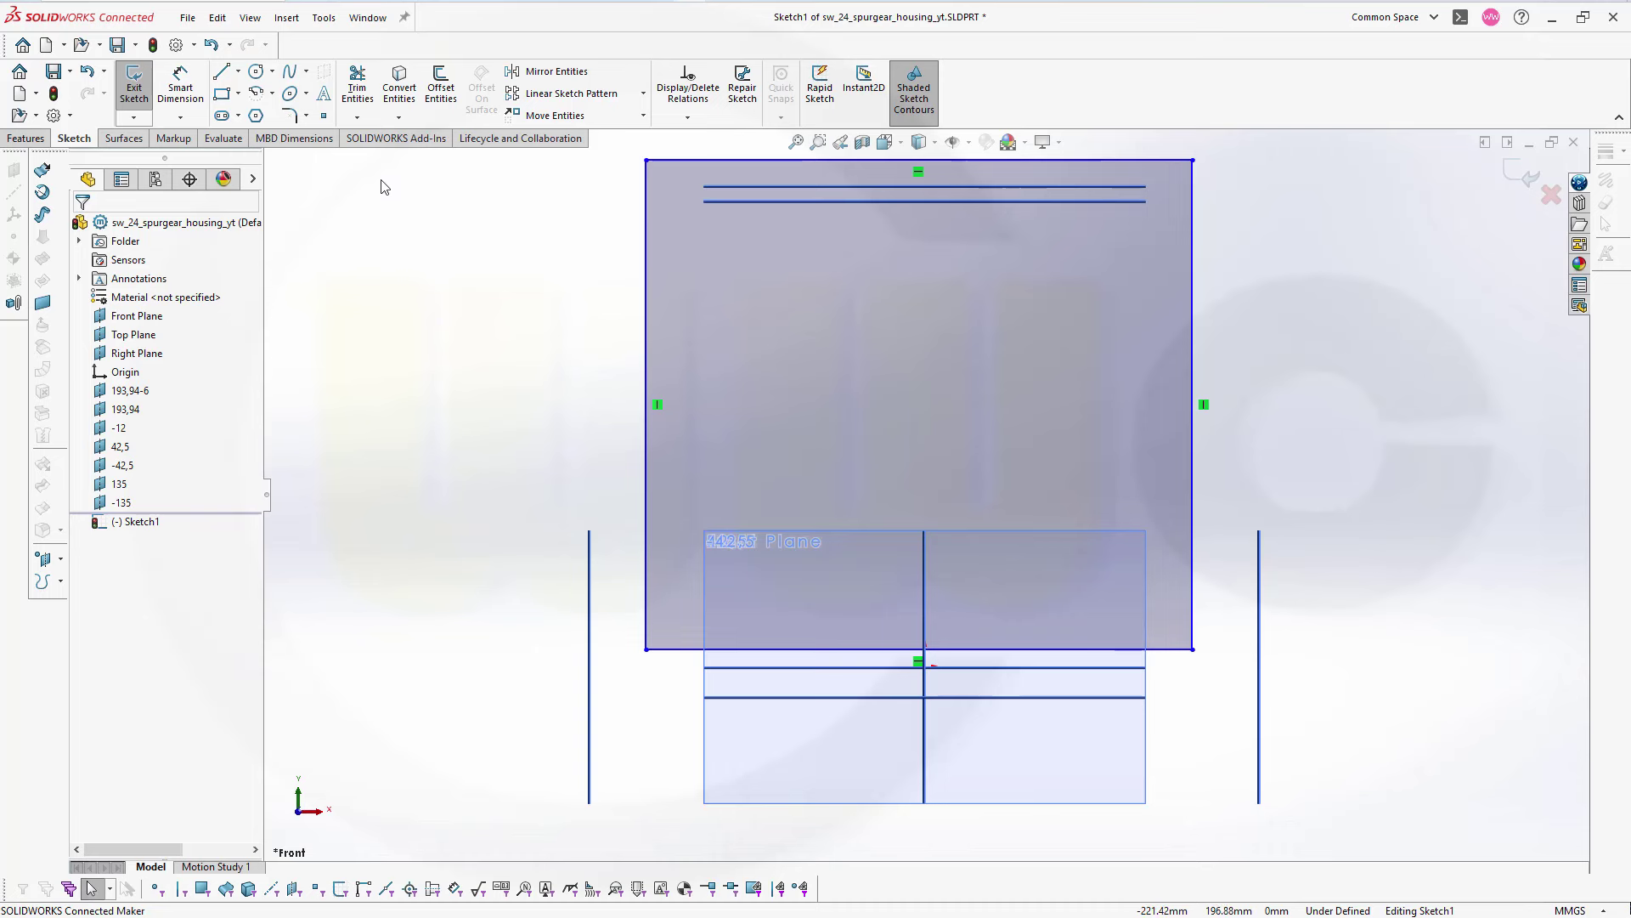
- Make the rectangle's left edge collinear with the -135 plane and its right edge with the 135 plane
click(591, 585)
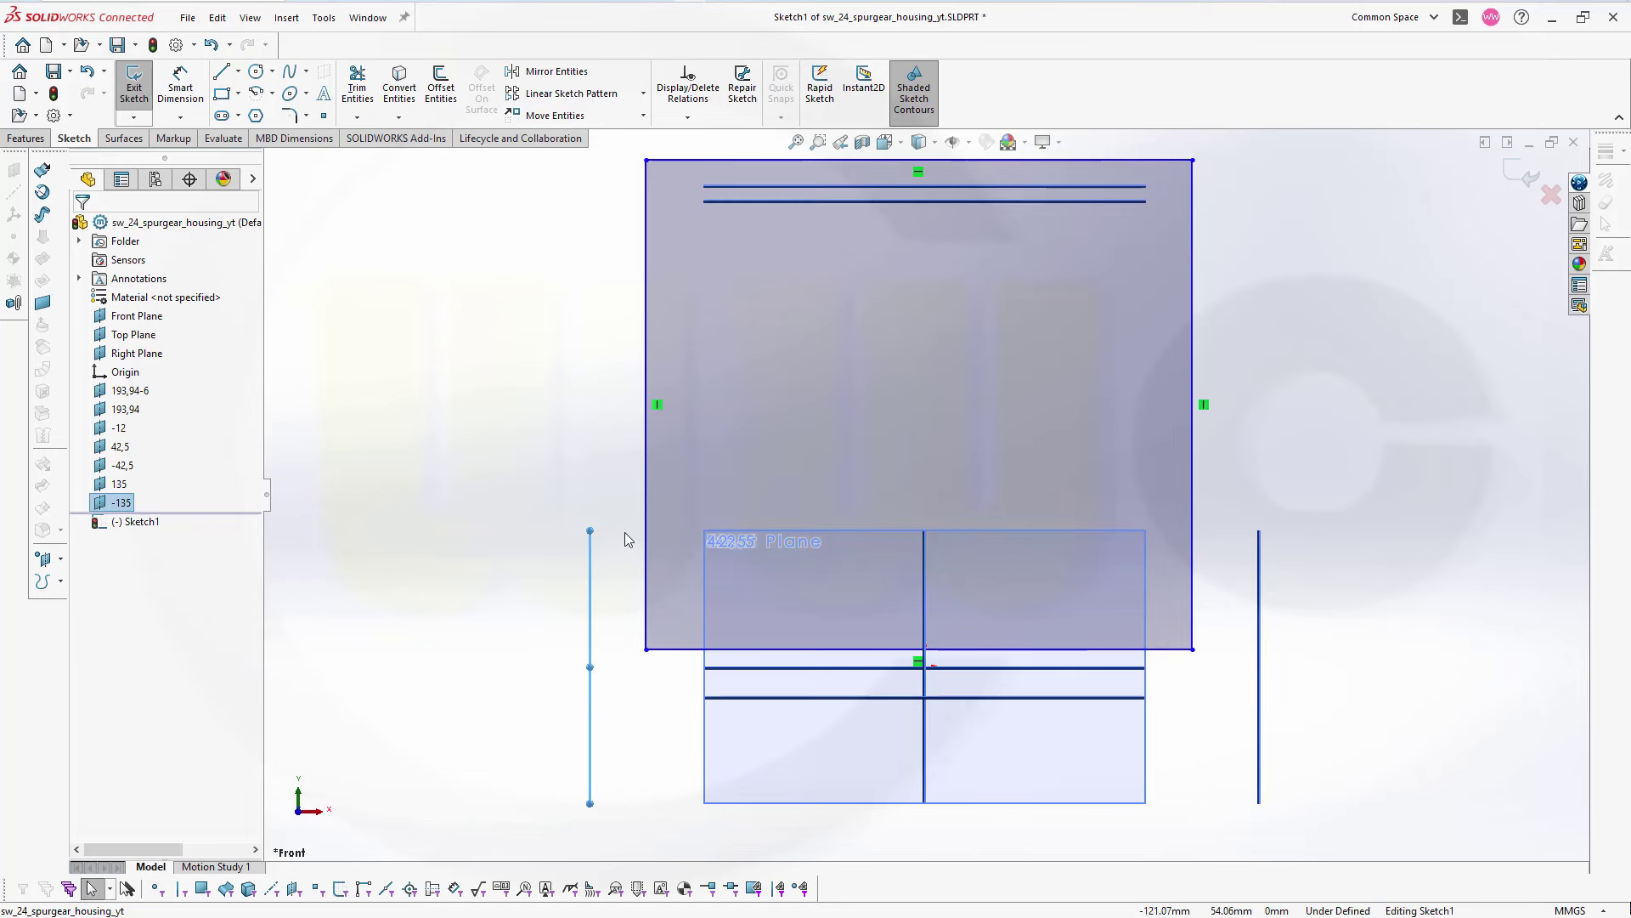
ctrl+click(646, 502)
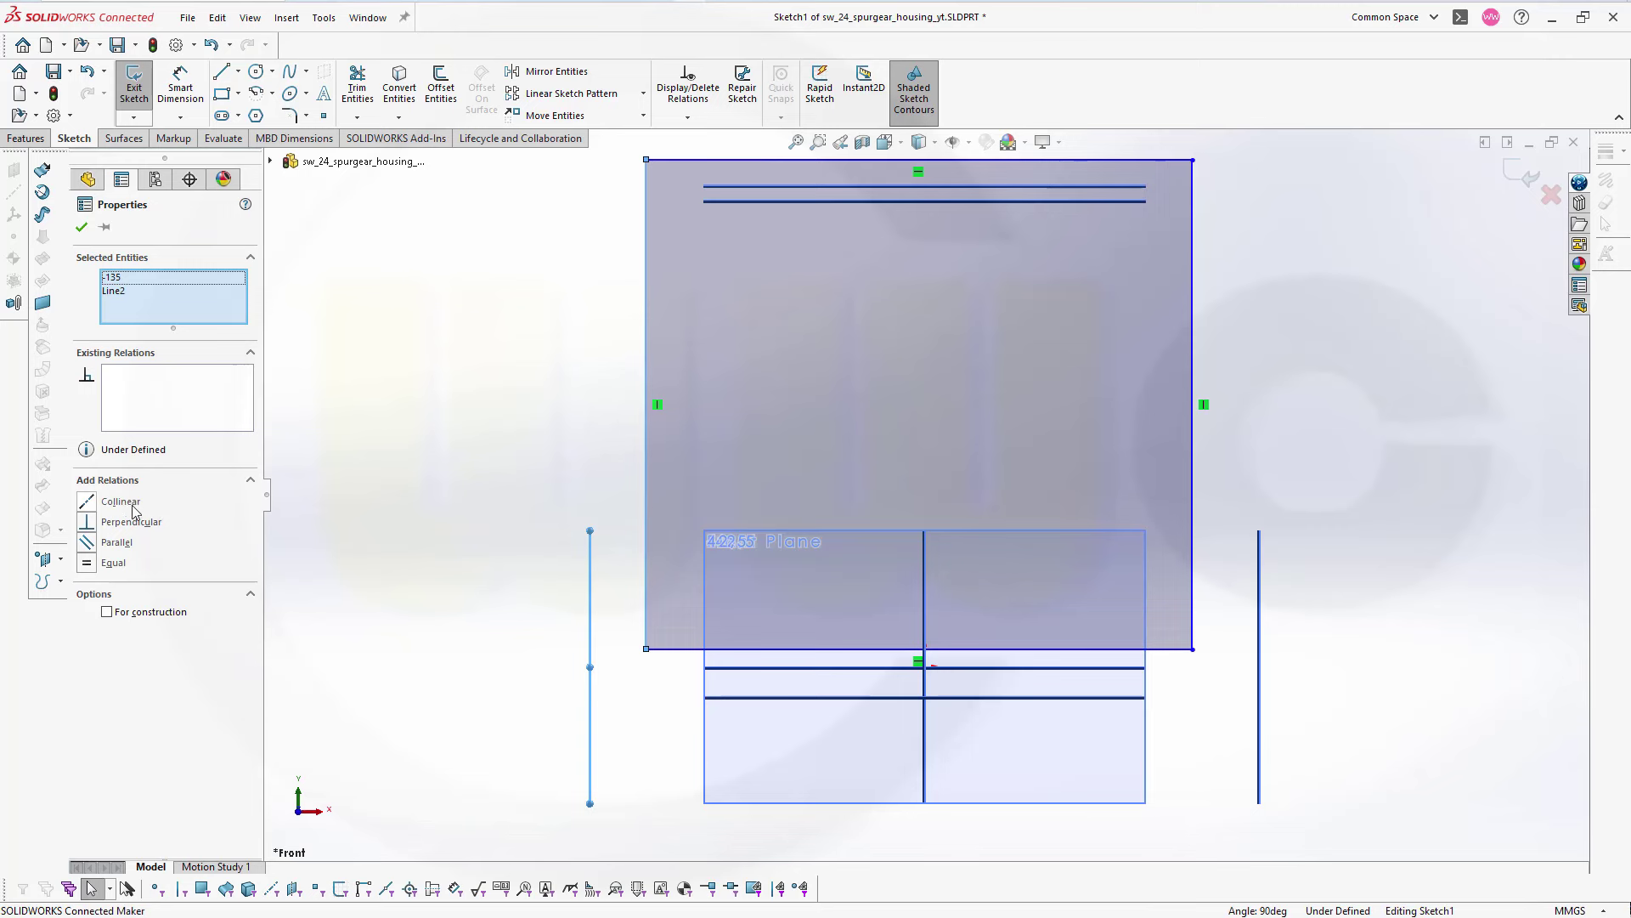
click(115, 501)
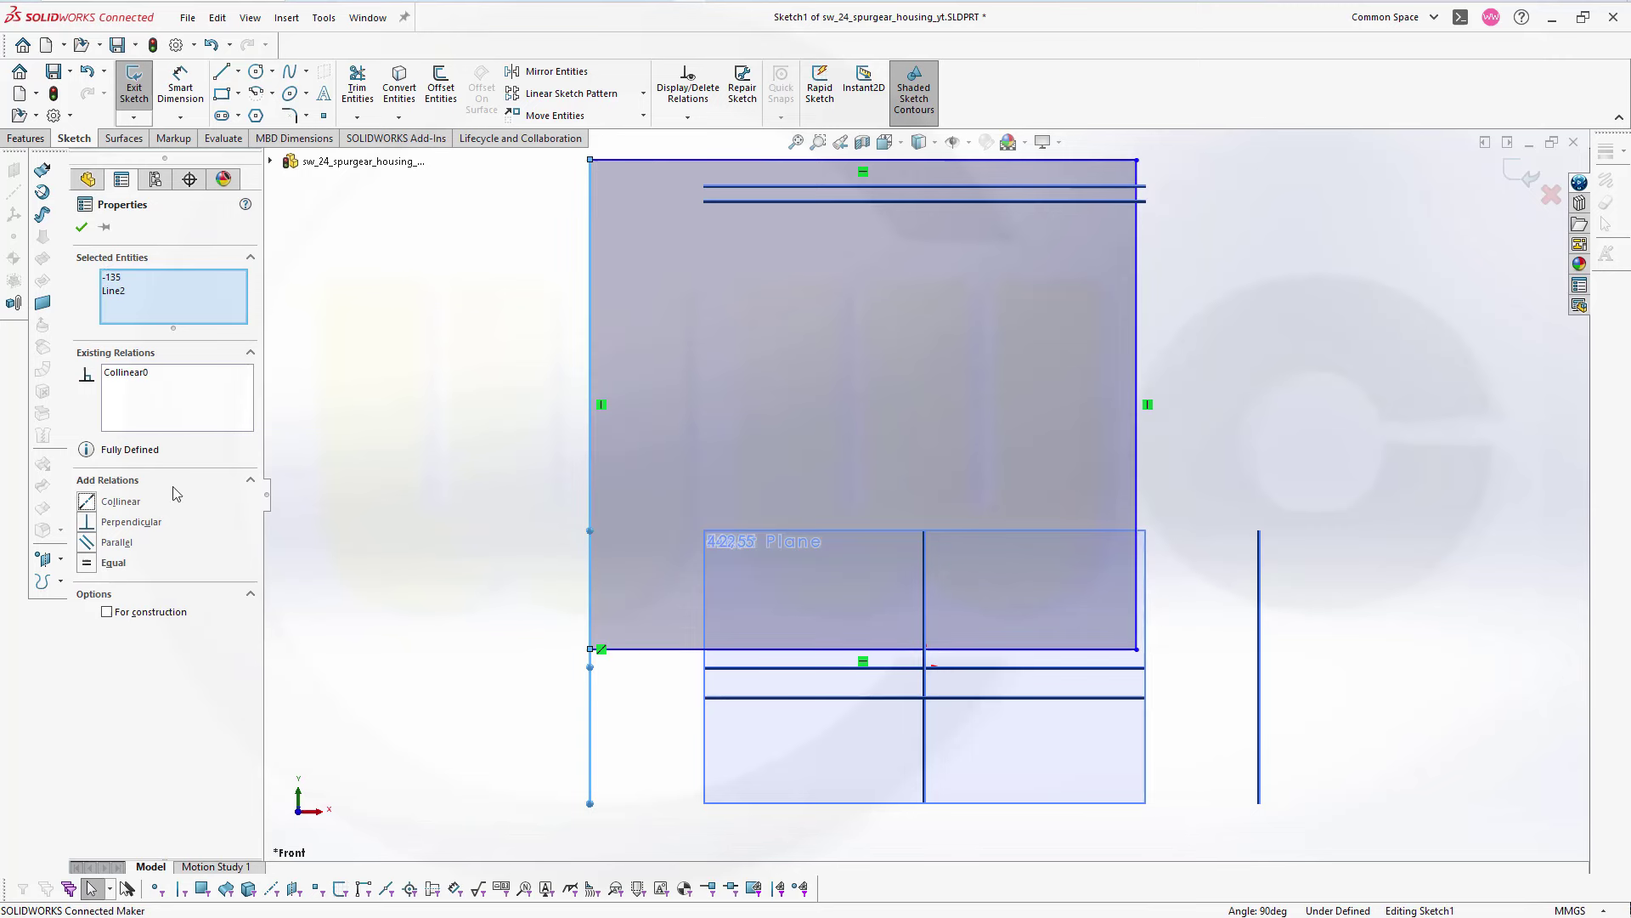
click(1272, 506)
click(1260, 599)
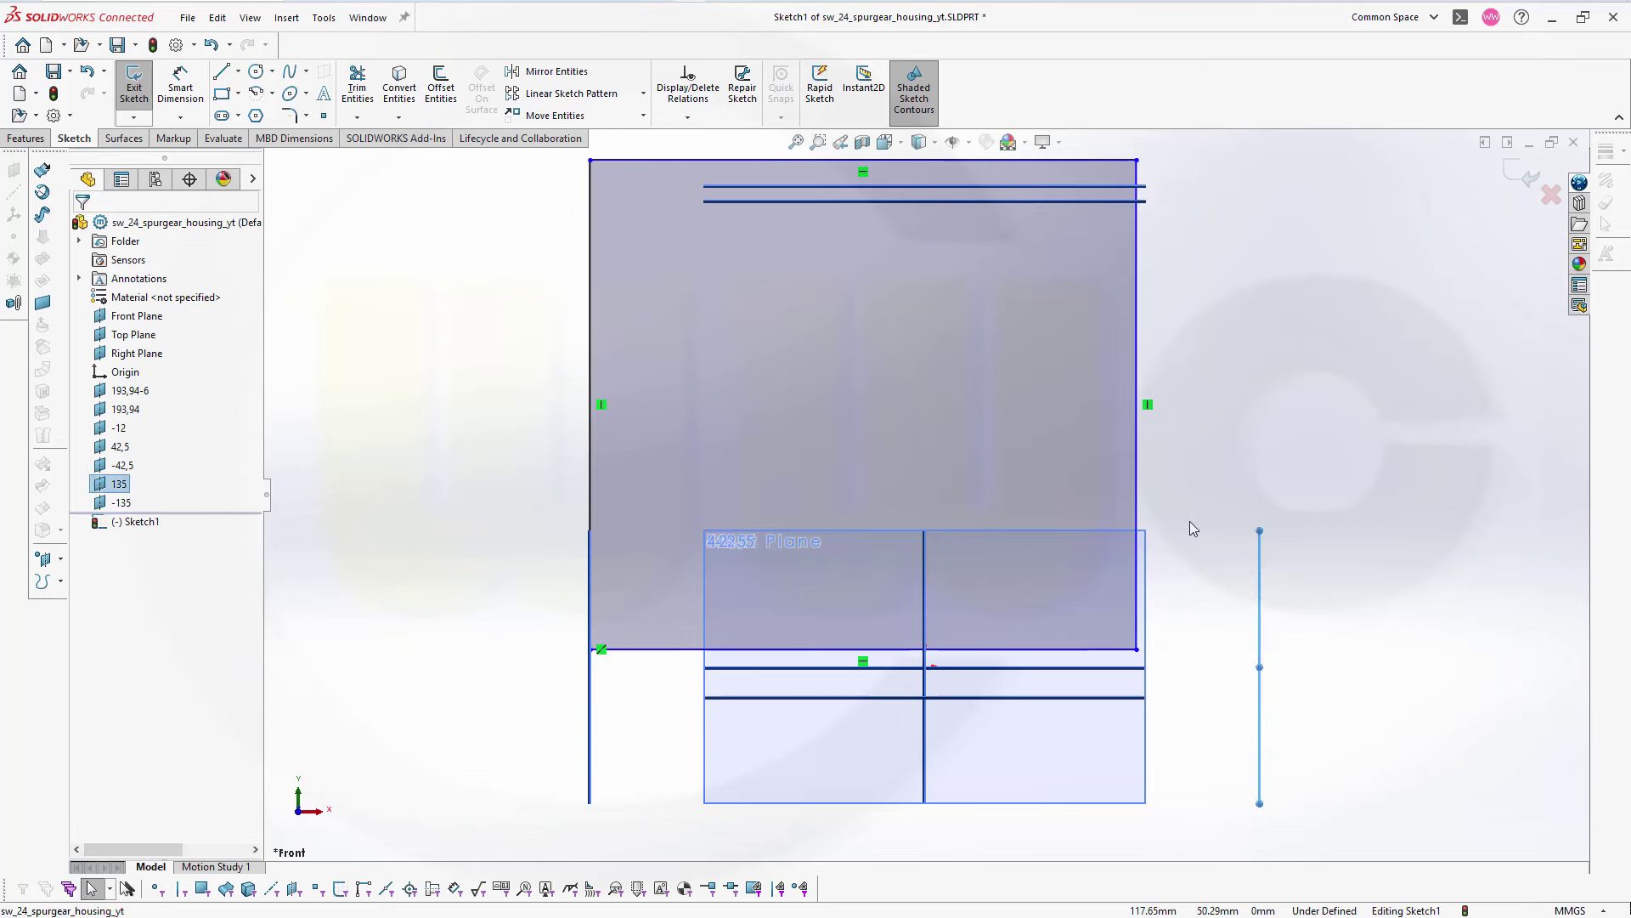
ctrl+click(1138, 481)
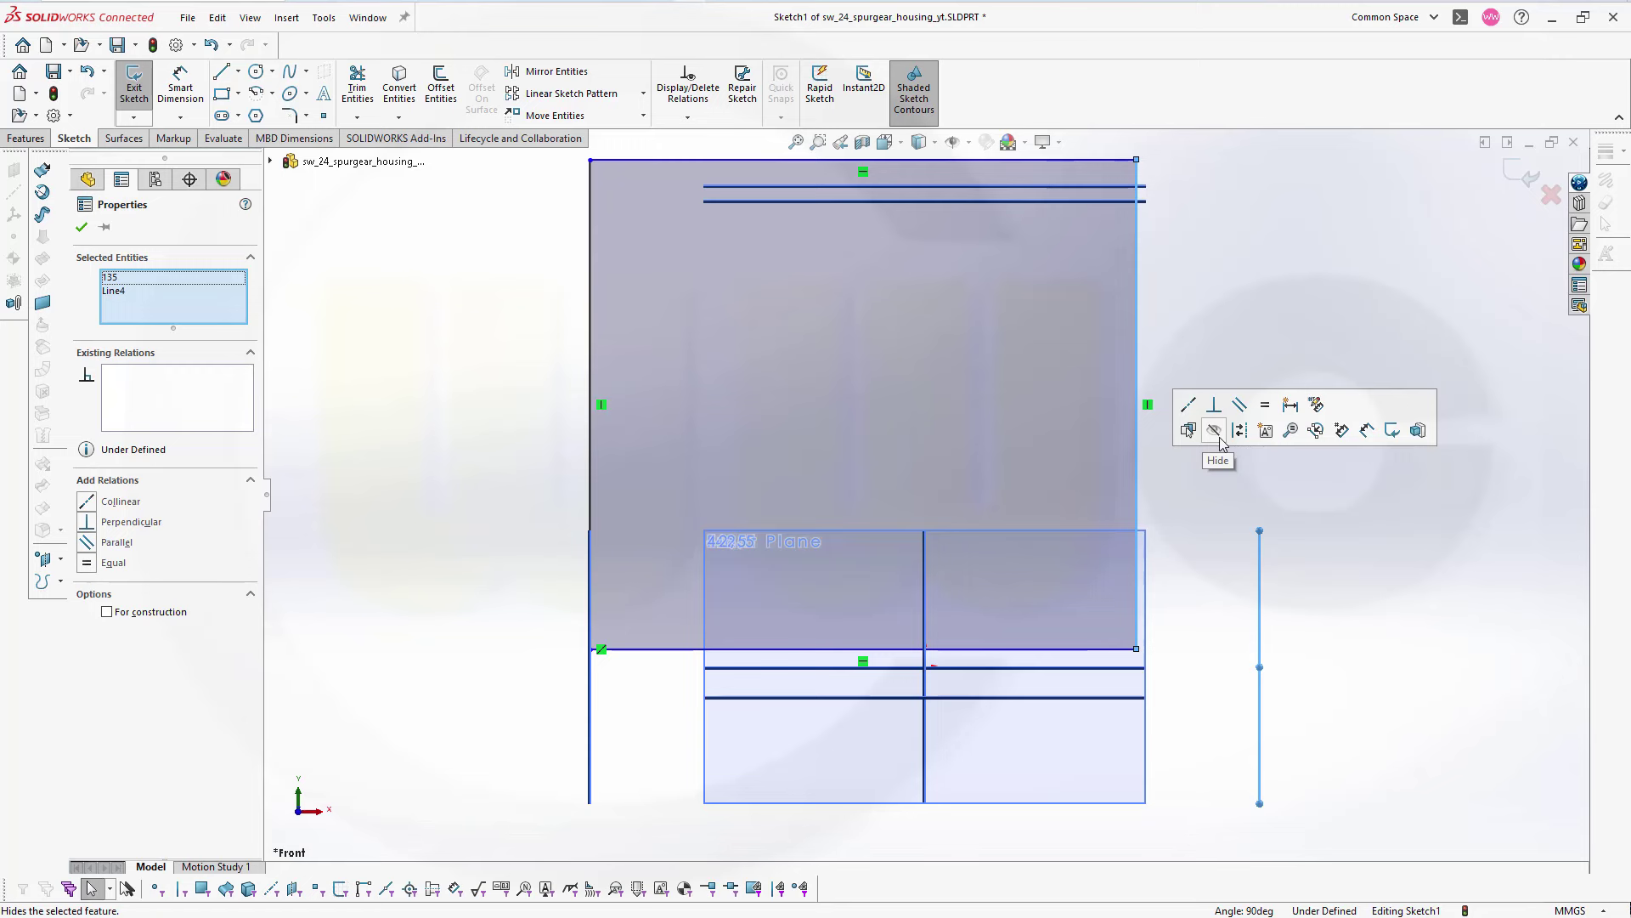
click(1187, 404)
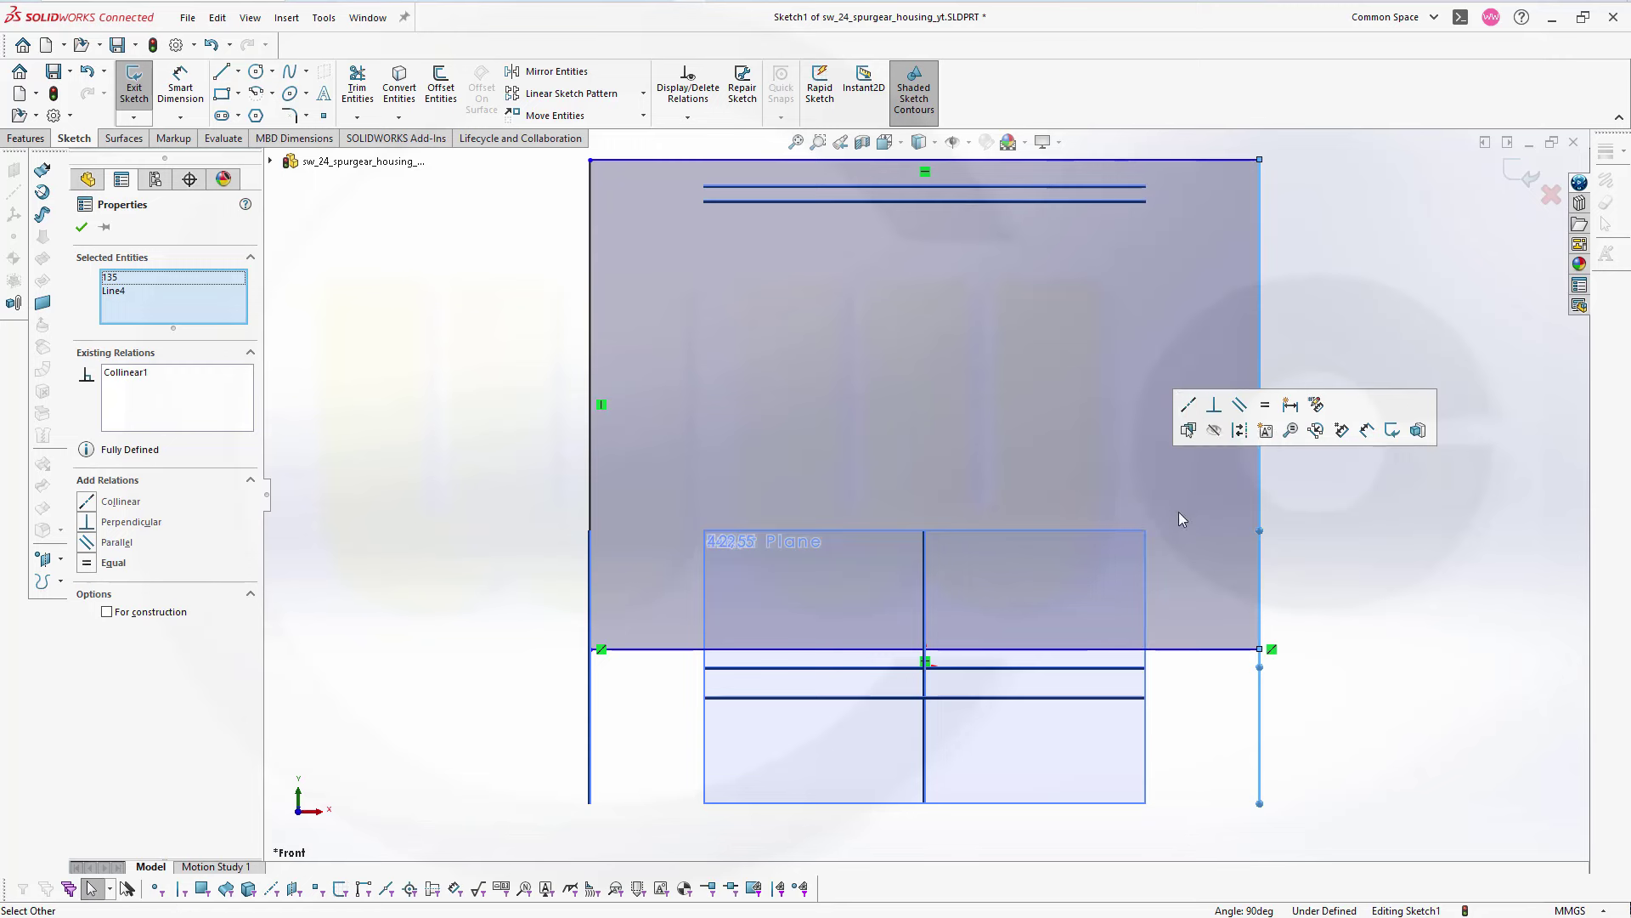
- Make the rectangle's bottom edge collinear with the Top Plane
click(1170, 697)
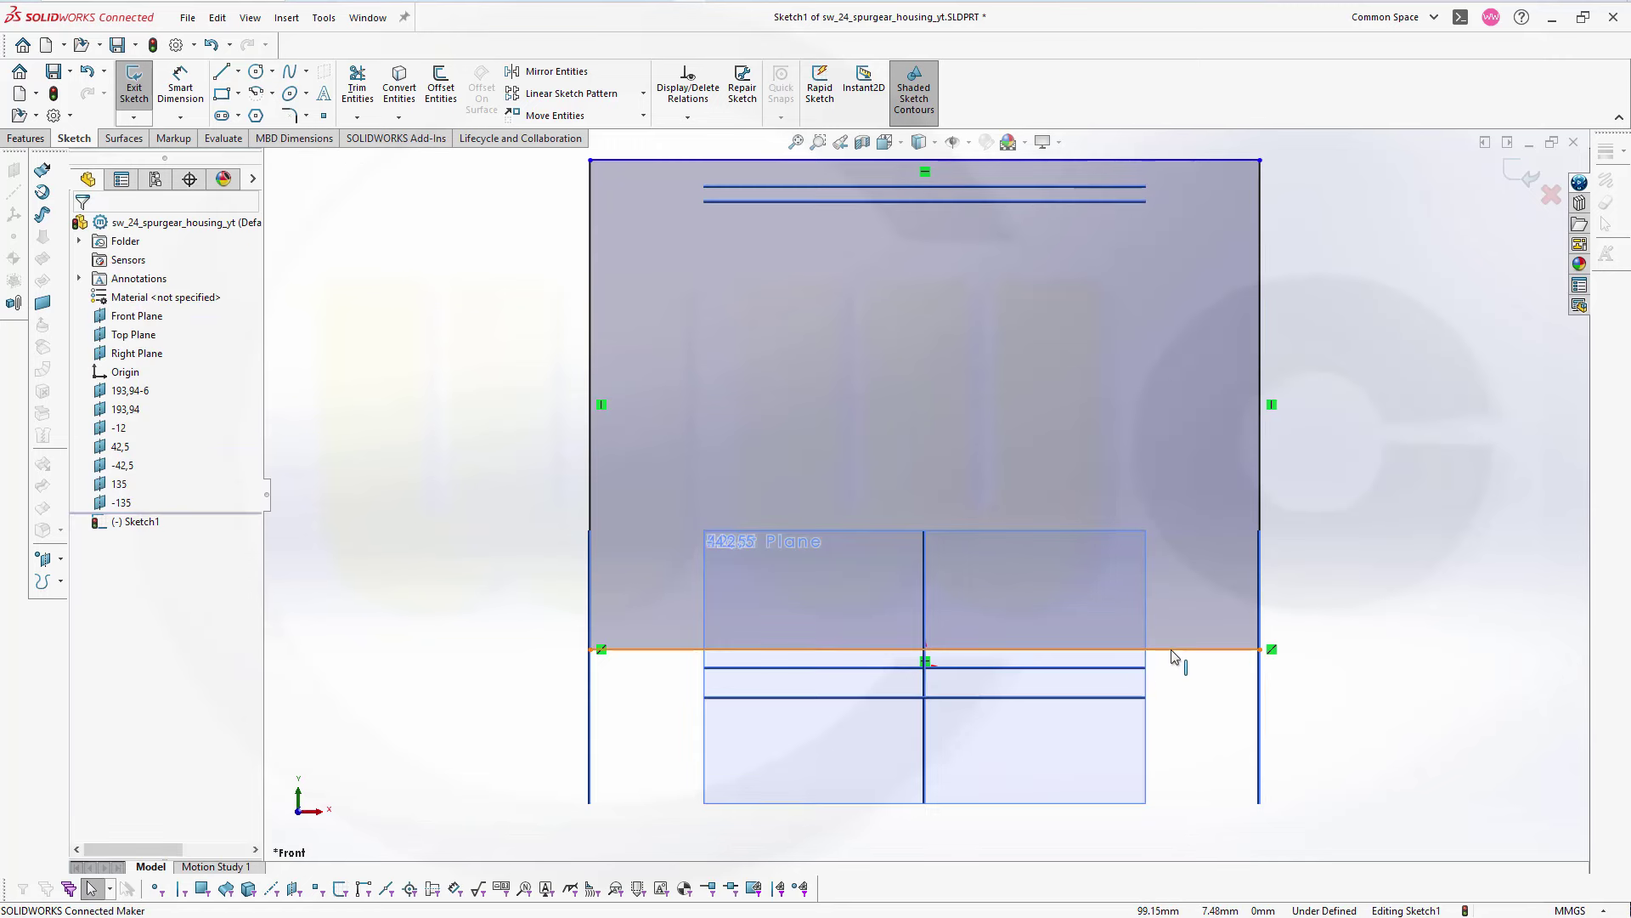
click(1173, 656)
ctrl+click(1118, 669)
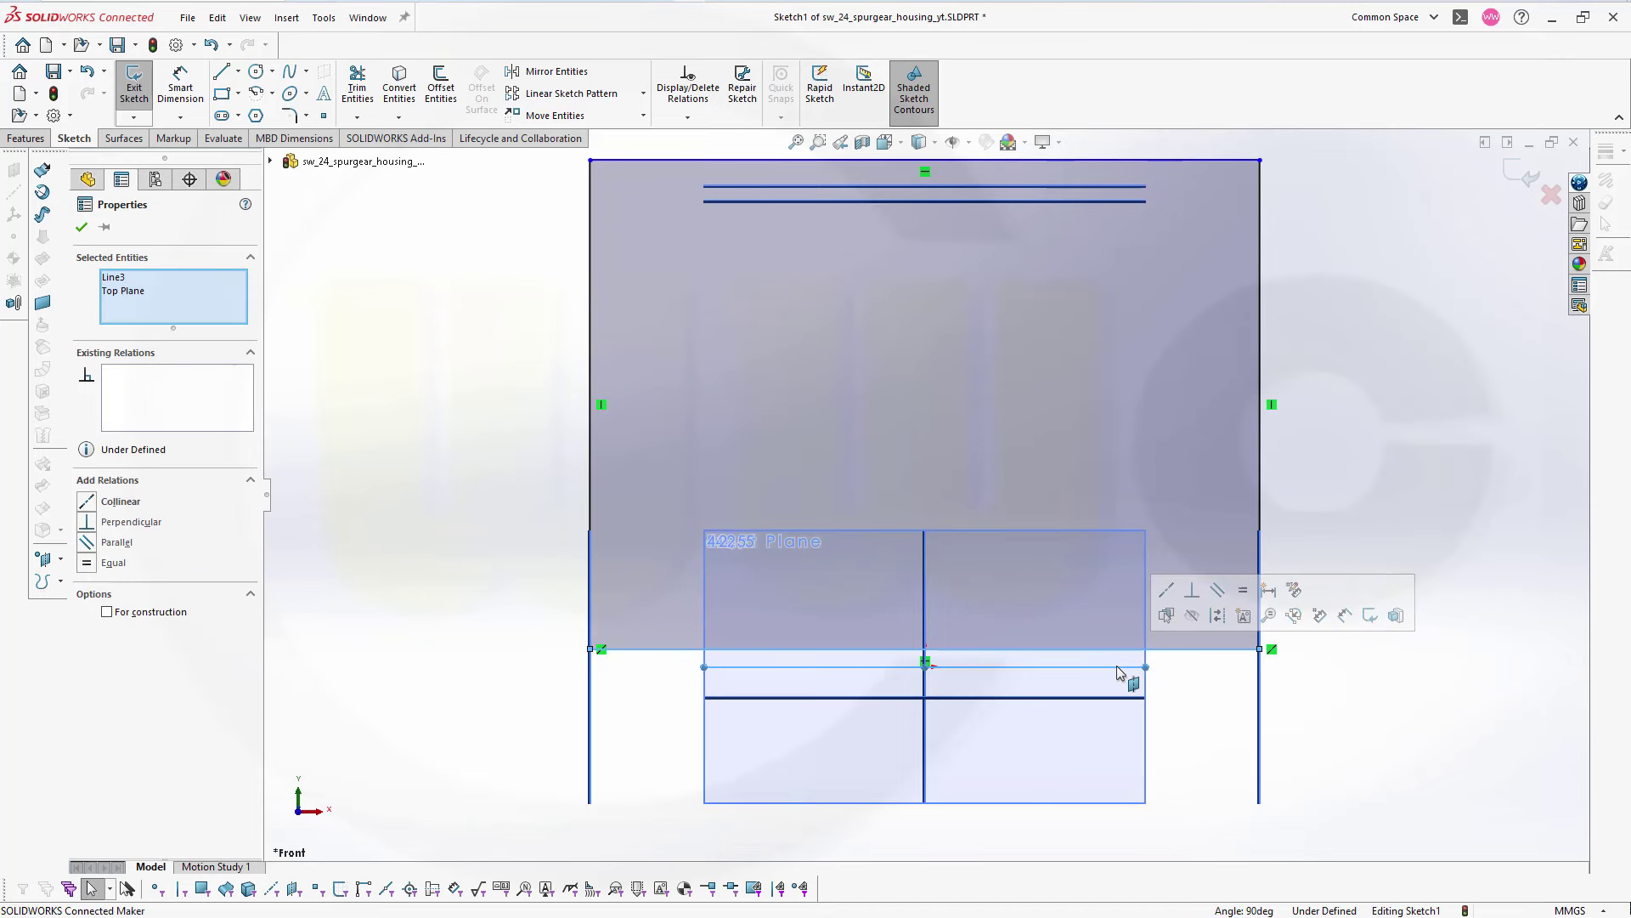
click(1166, 590)
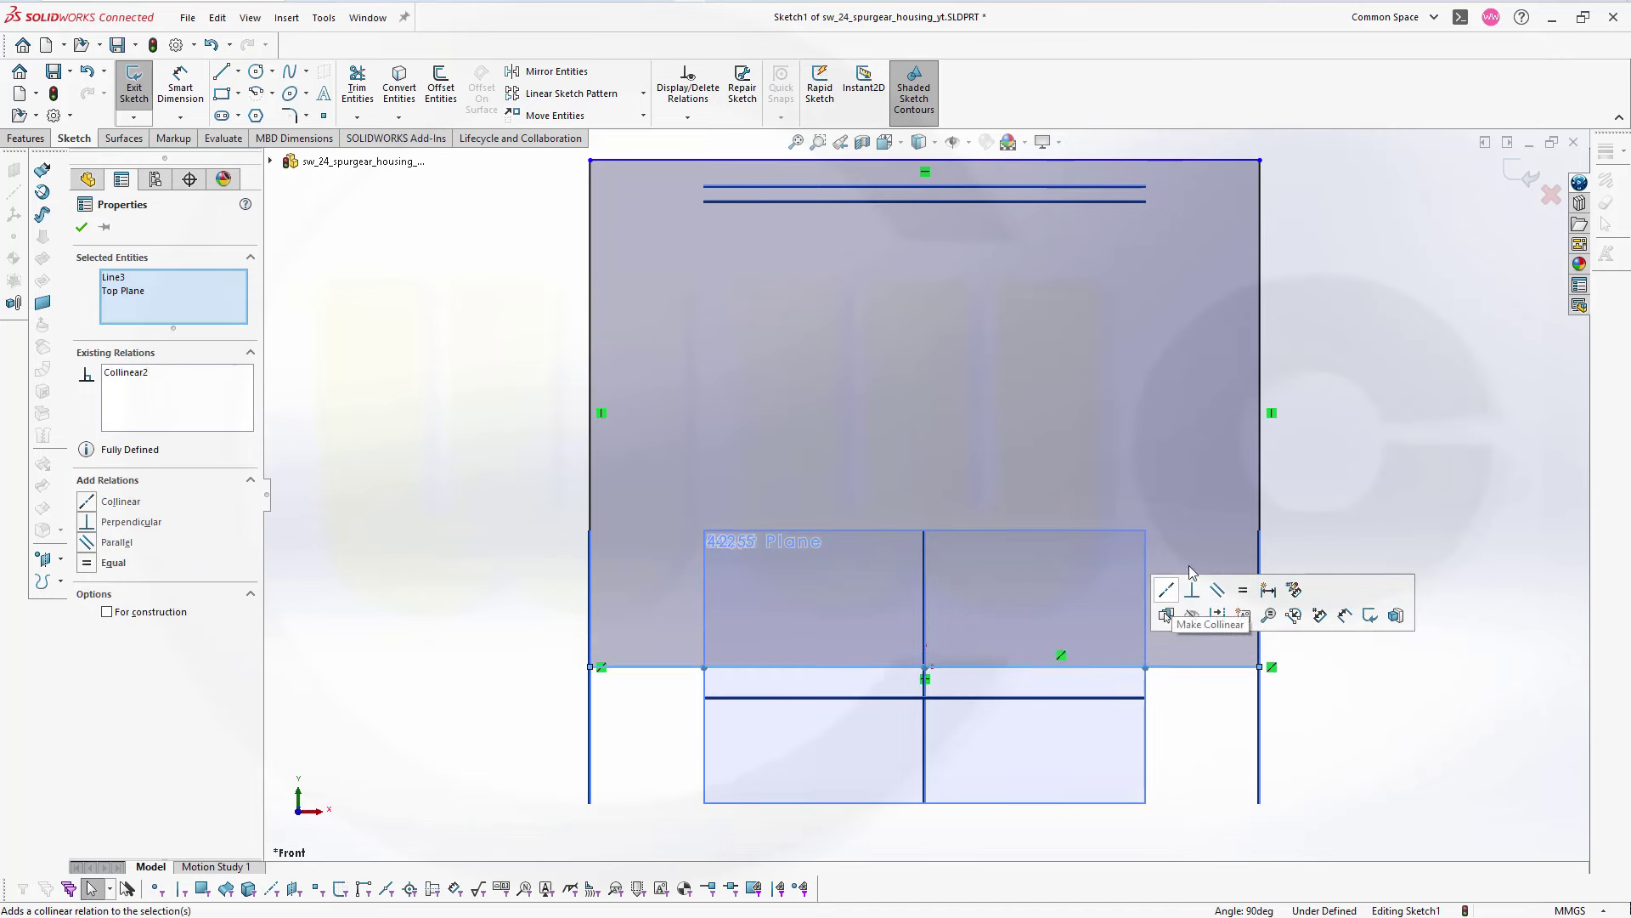
click(1353, 364)
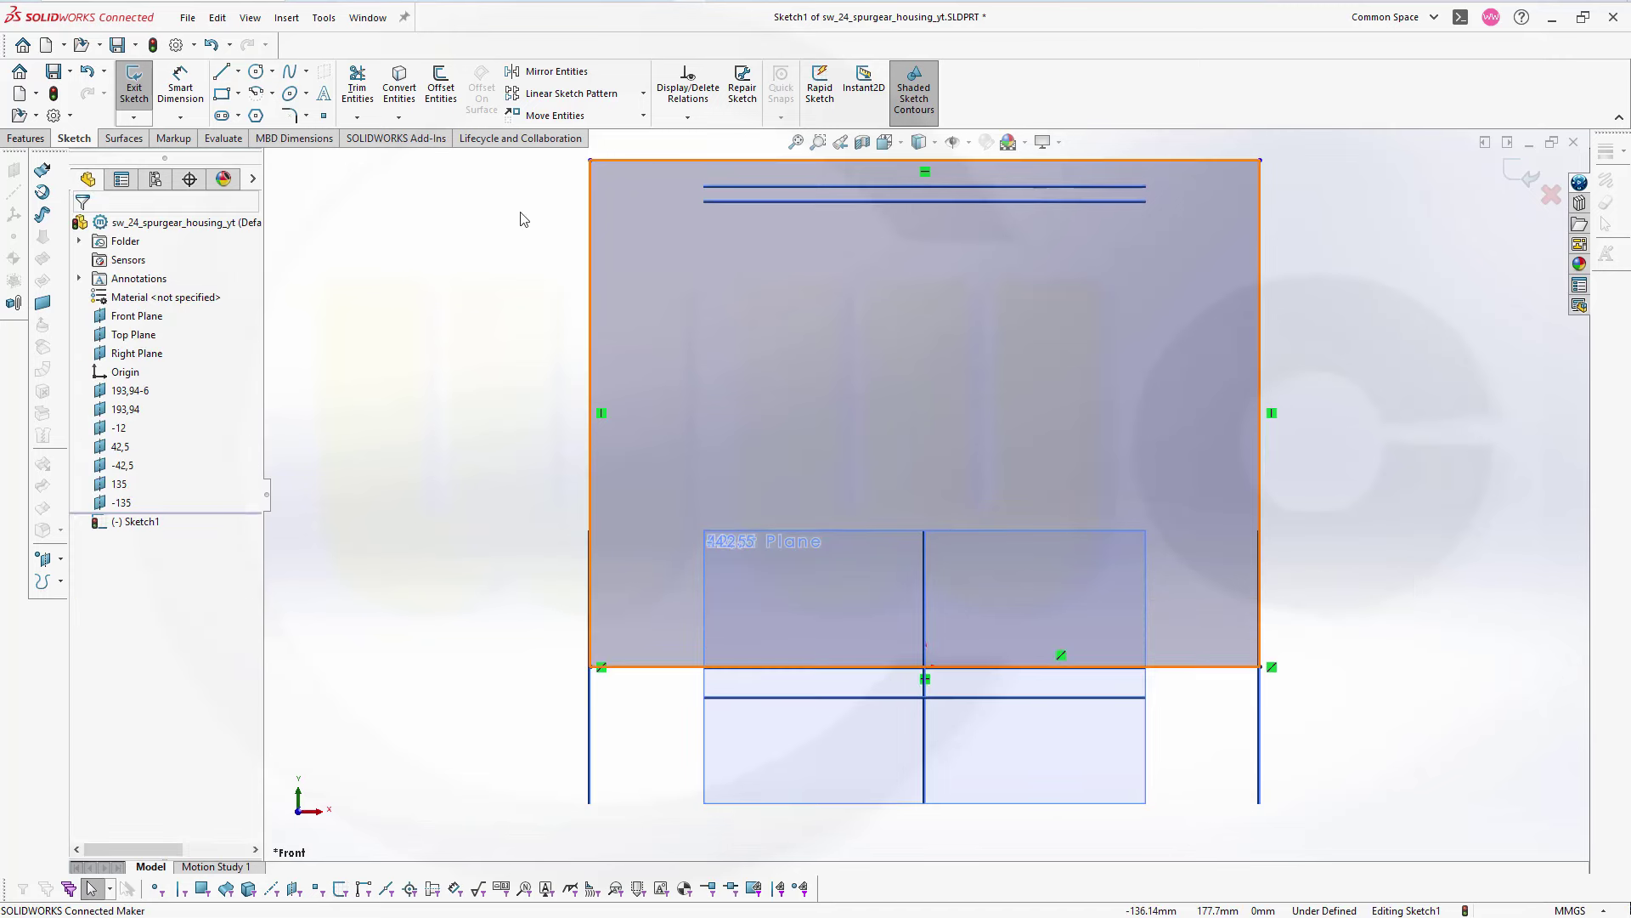
click(256, 70)
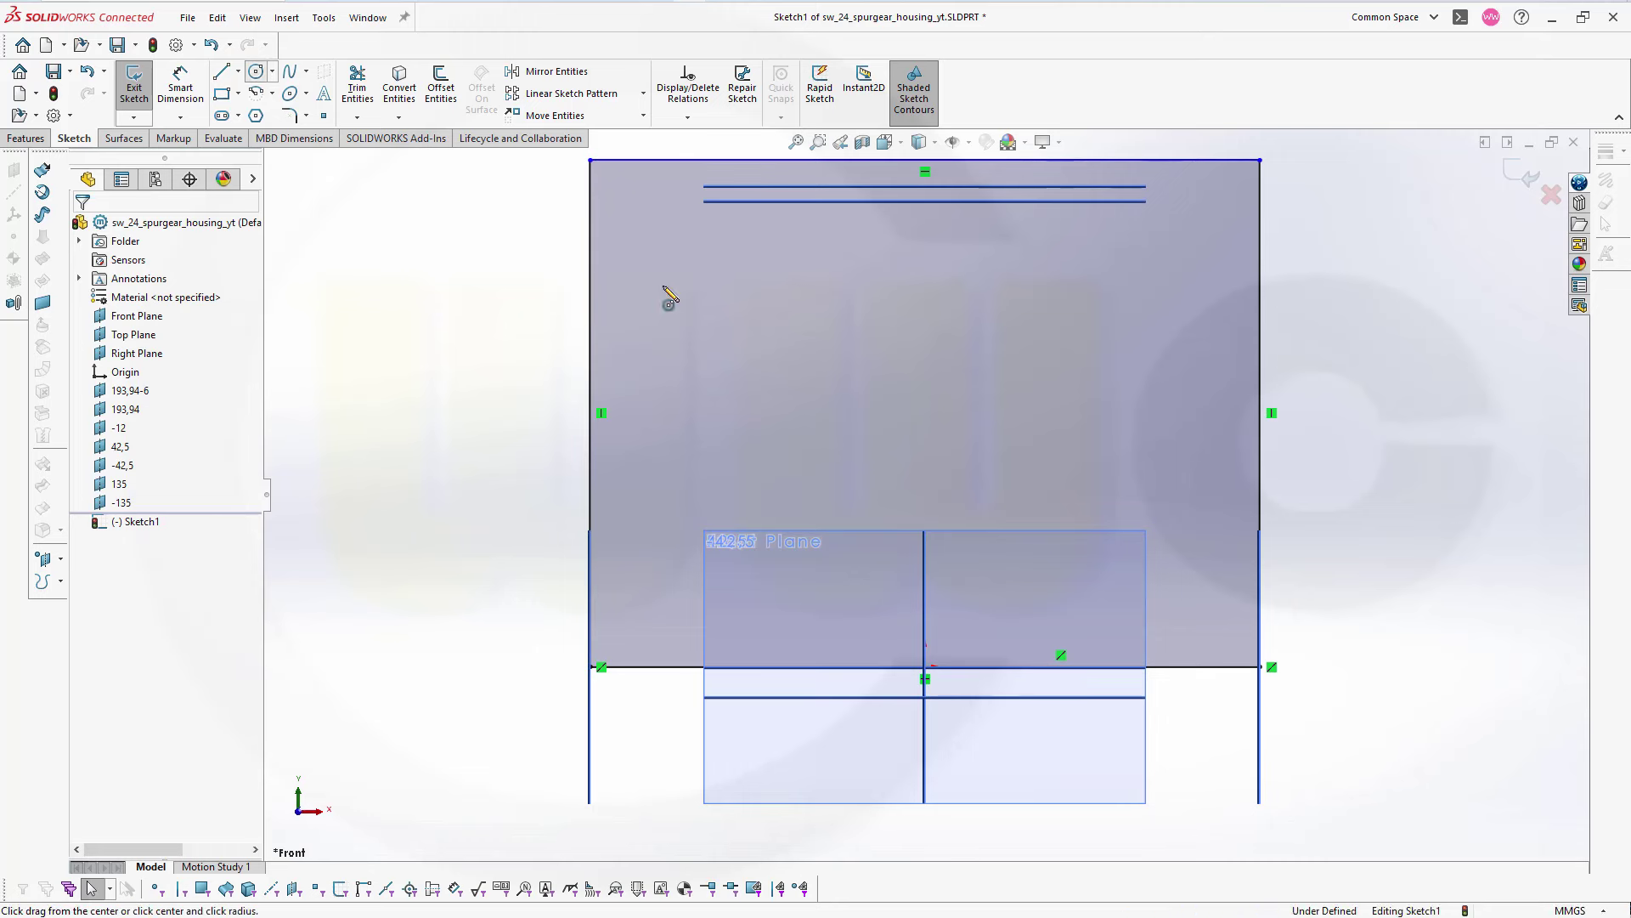
- Draw a circle centred on the vertical centre line and dimension its diameter to 600 mm
click(926, 439)
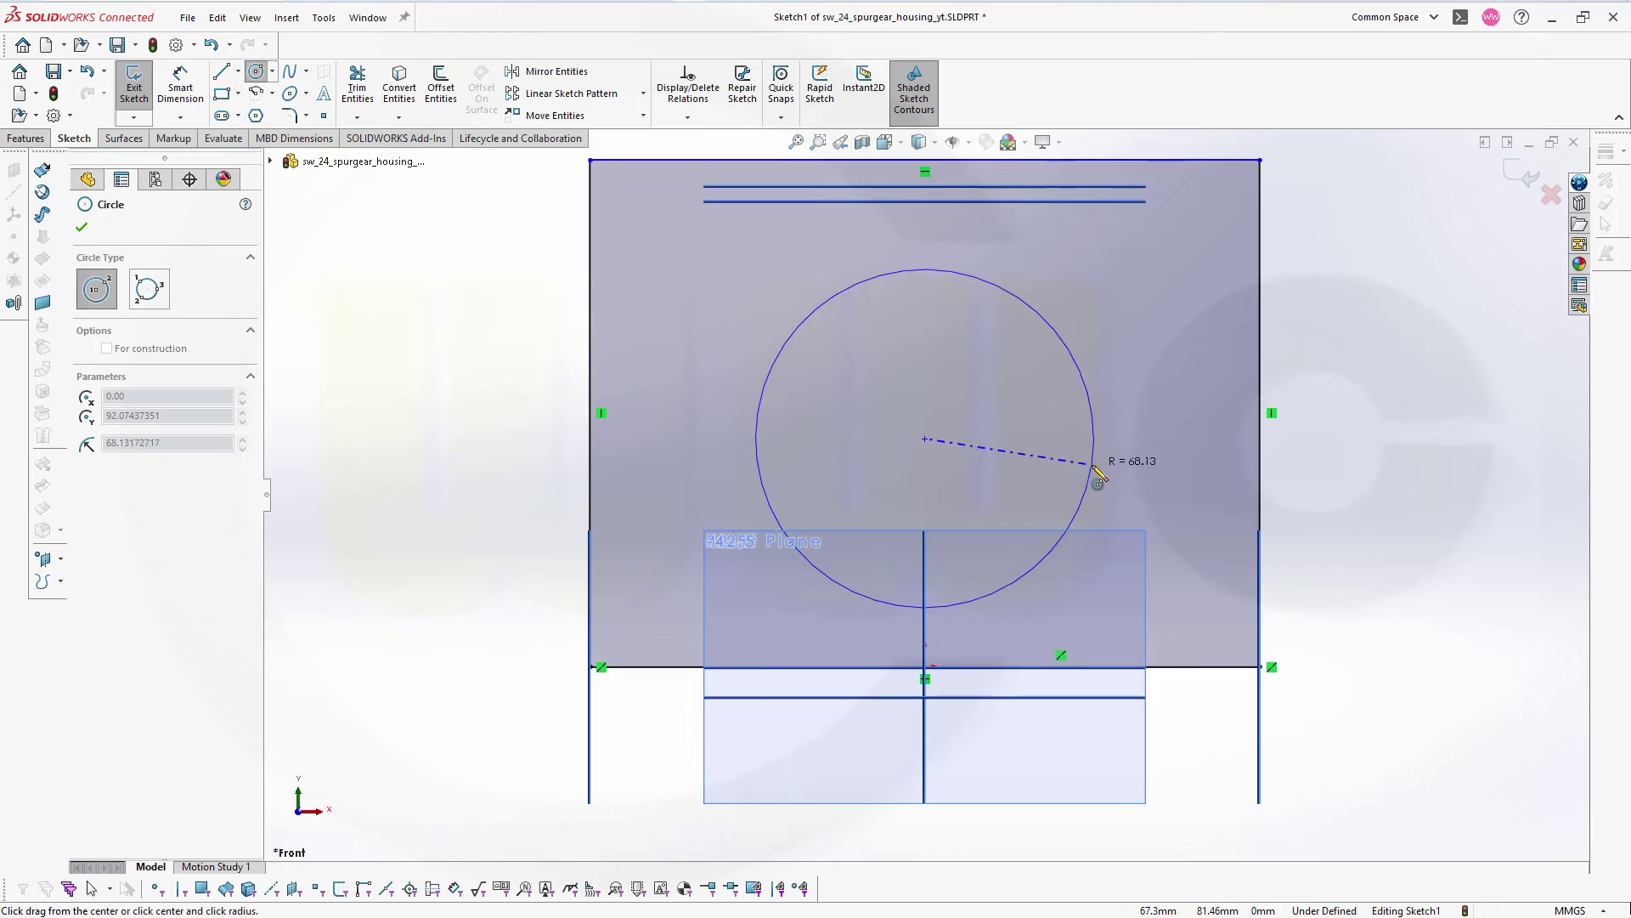
click(1096, 478)
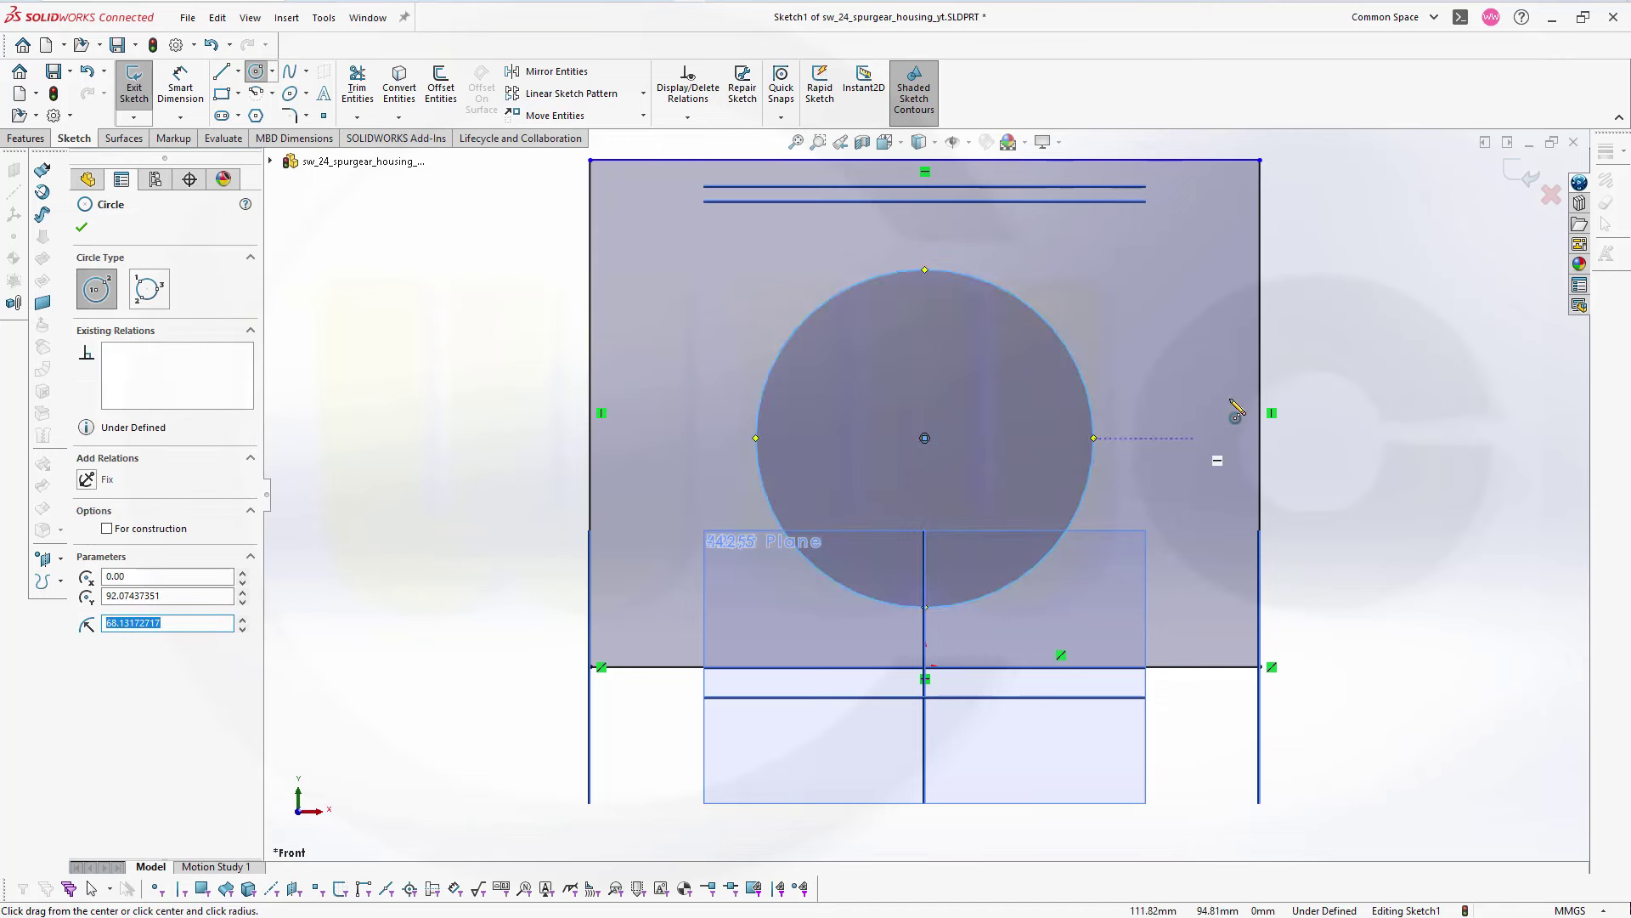
click(180, 87)
click(1052, 323)
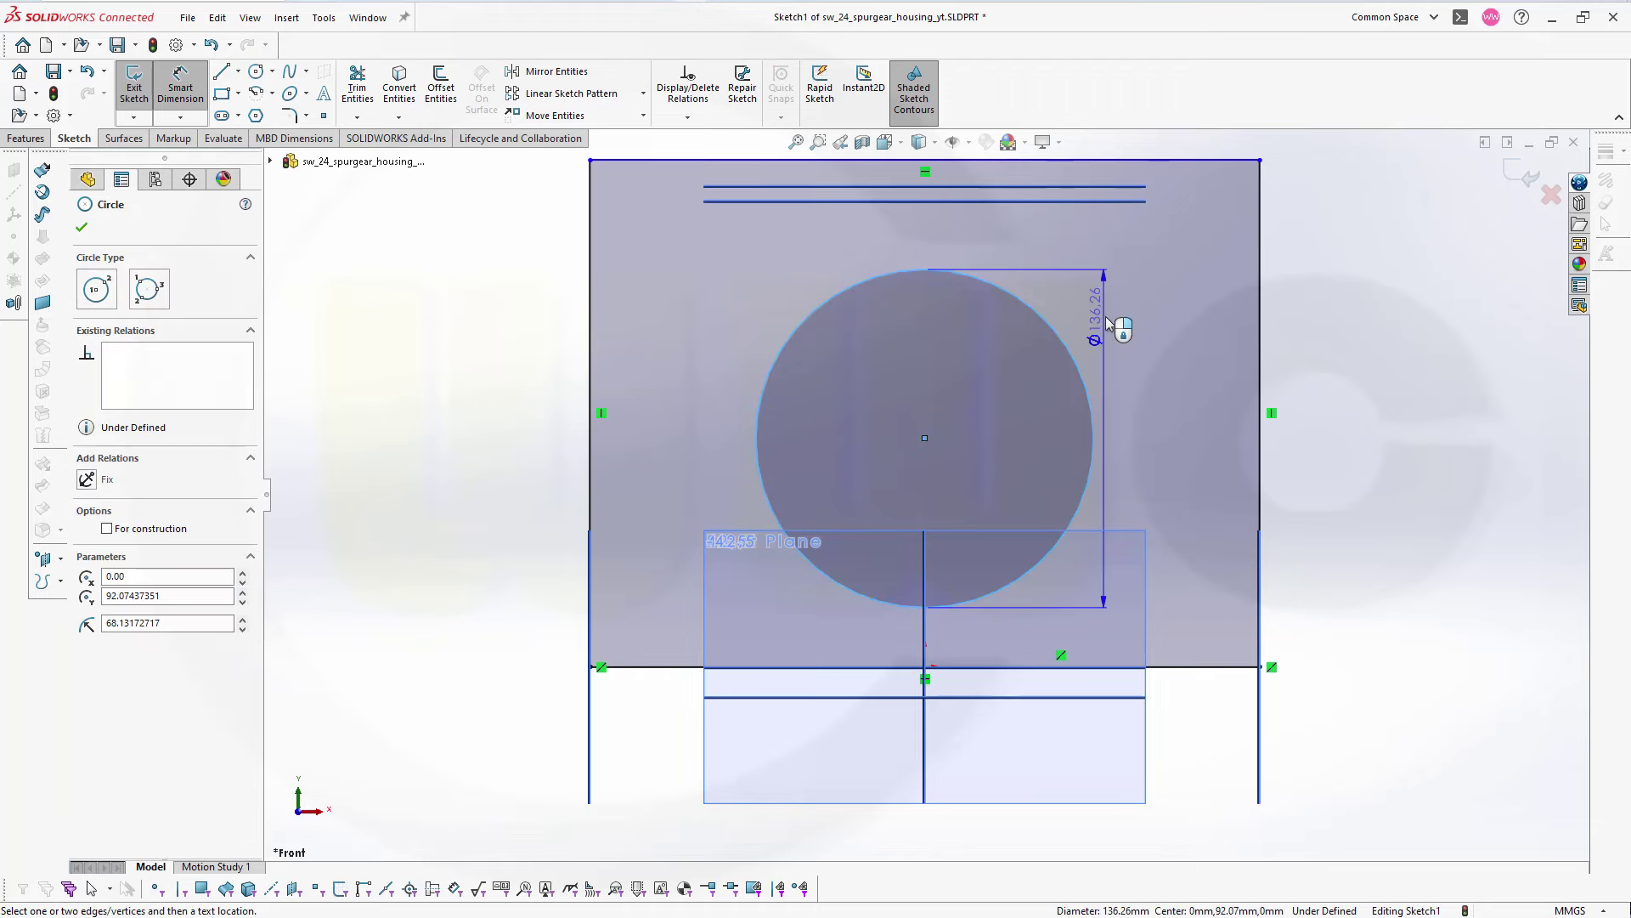
click(1107, 321)
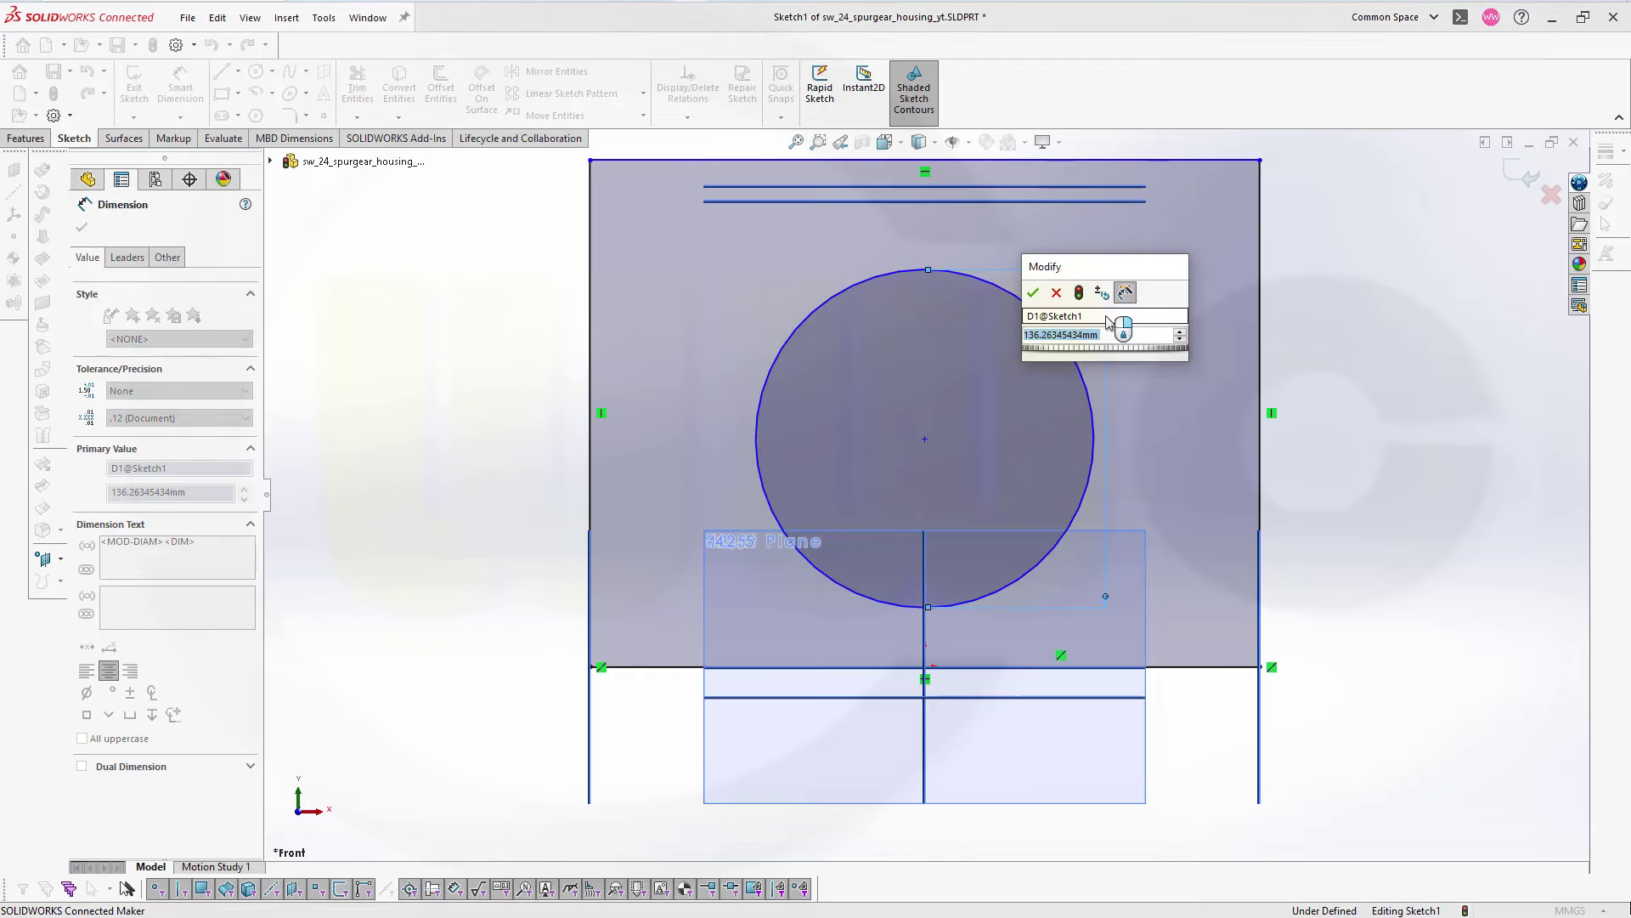
text(600)
key(Return)
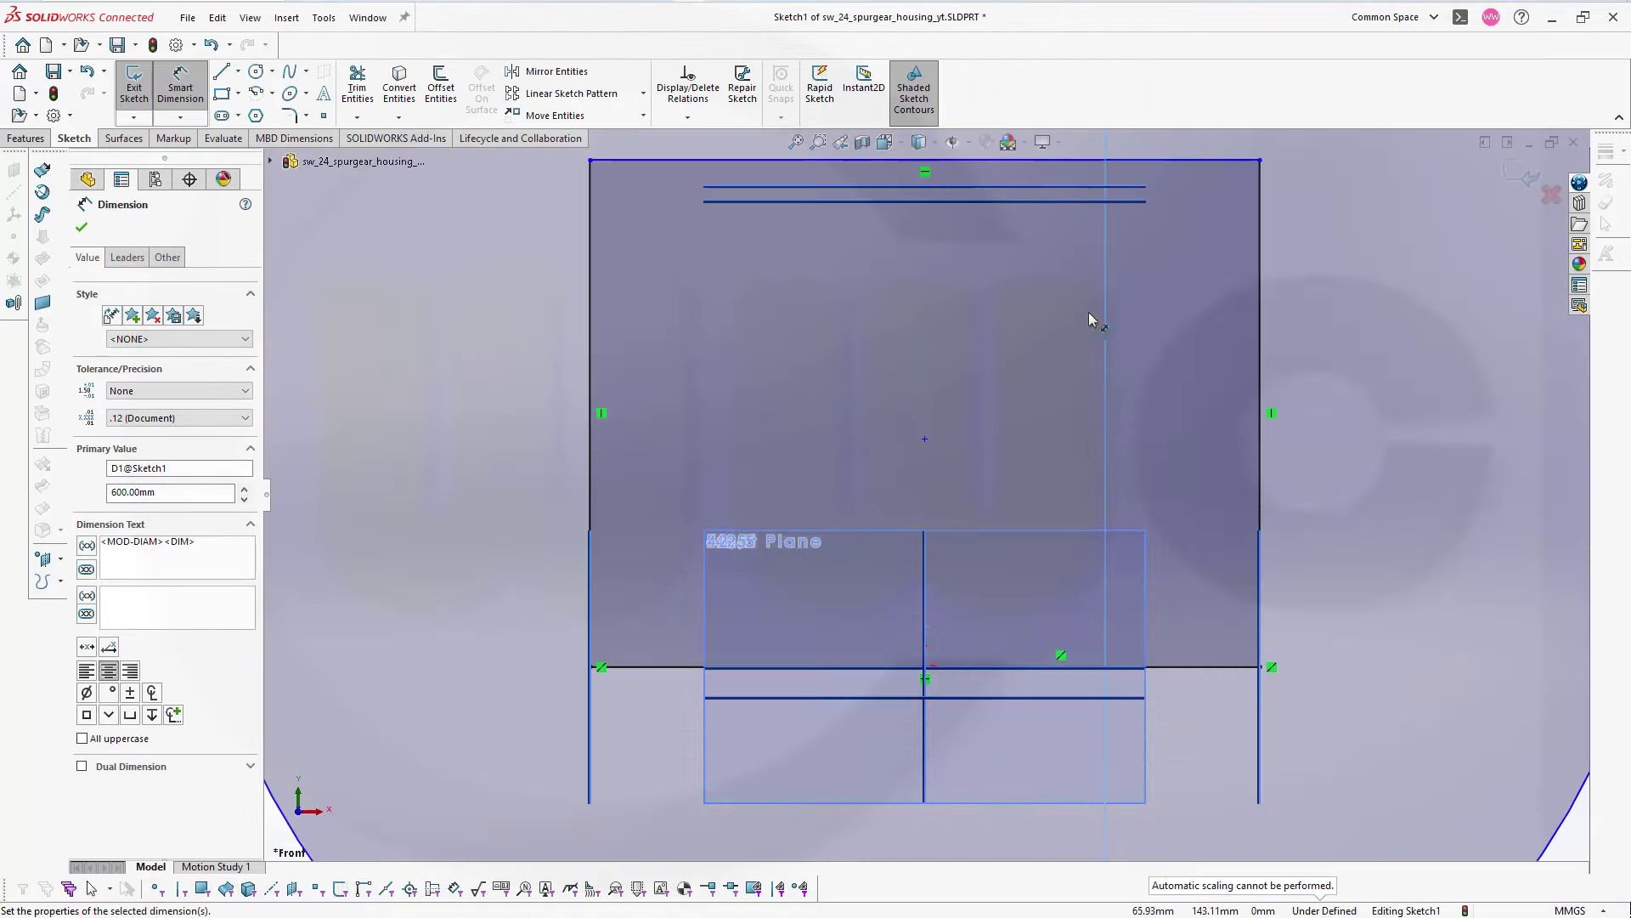
key(f)
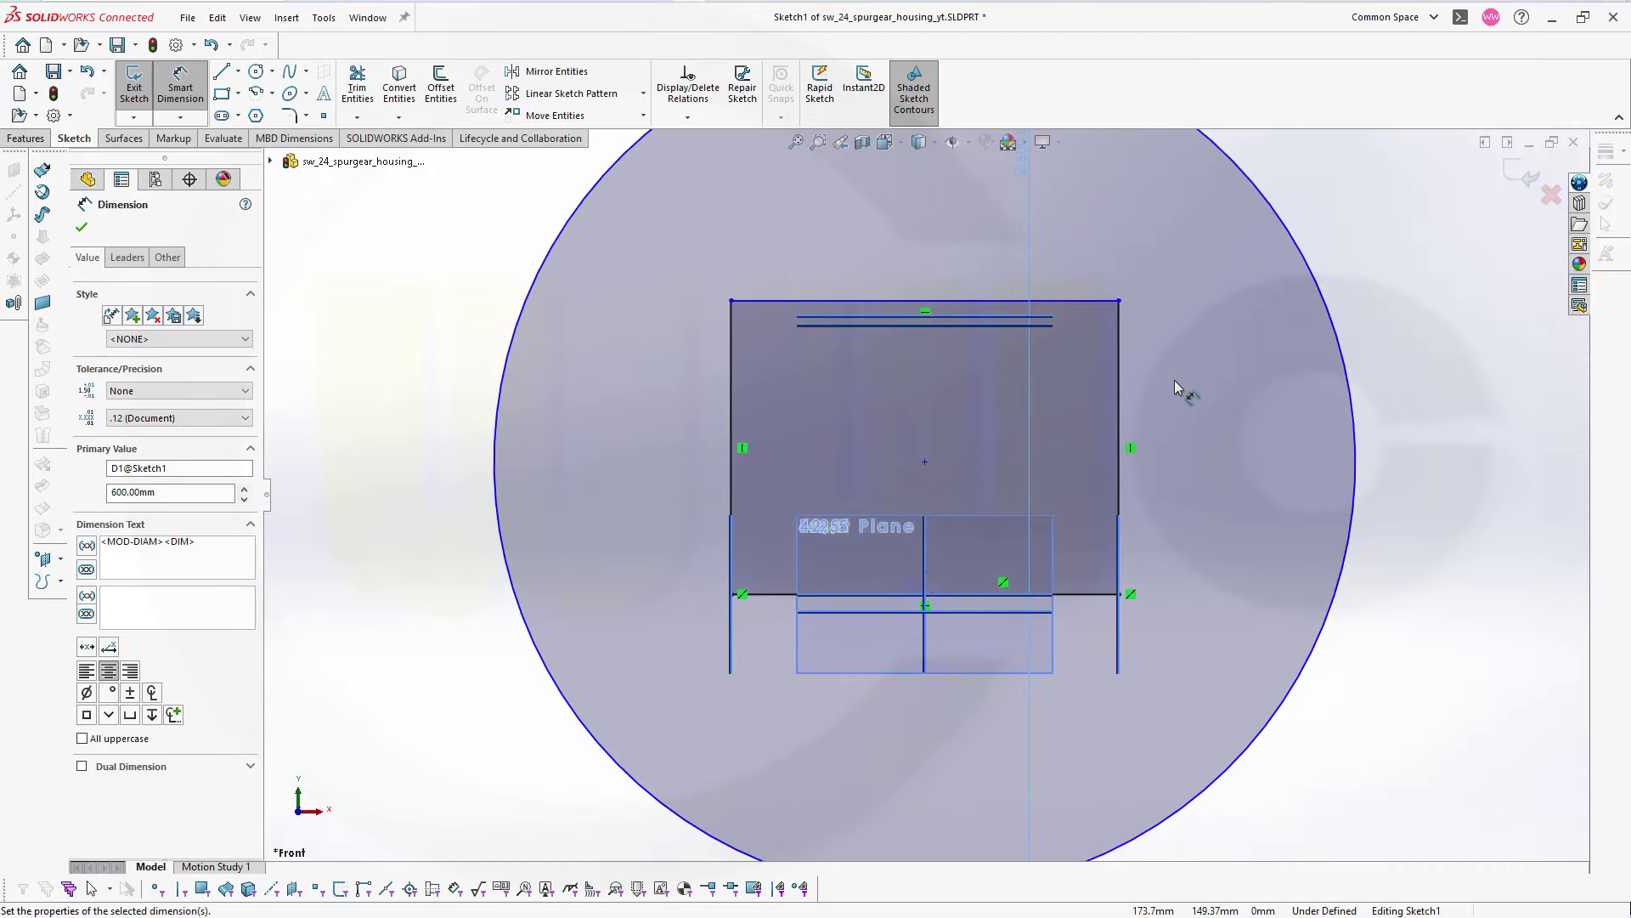
key(Escape)
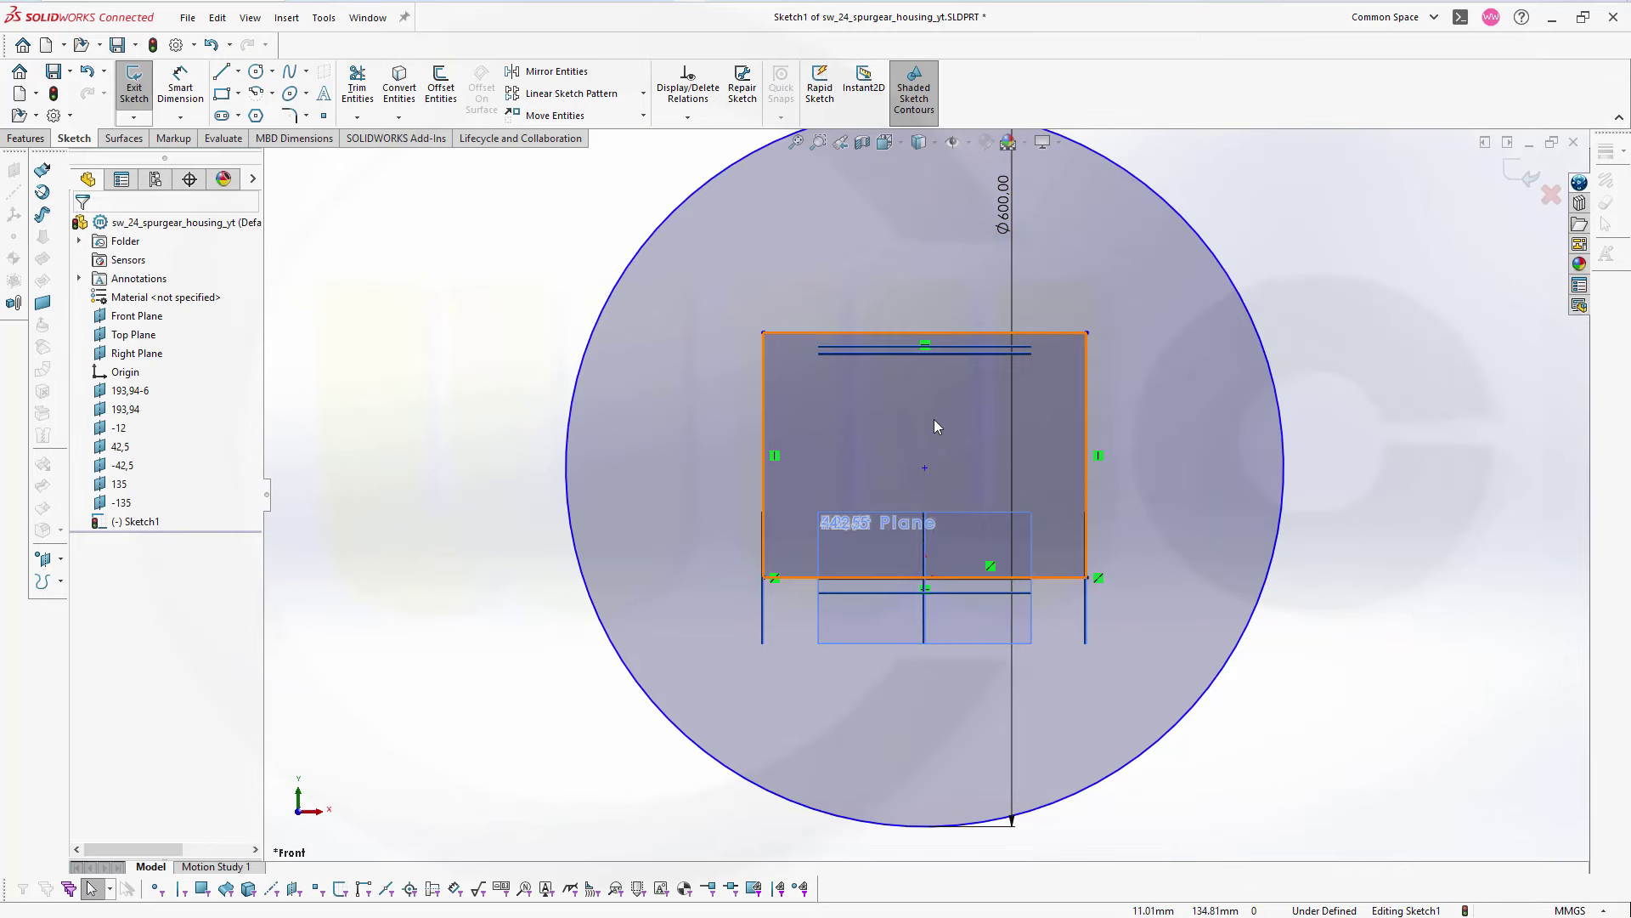
- Make the Ø600 circle's centre coincident with the Right Plane
click(926, 468)
ctrl+click(966, 522)
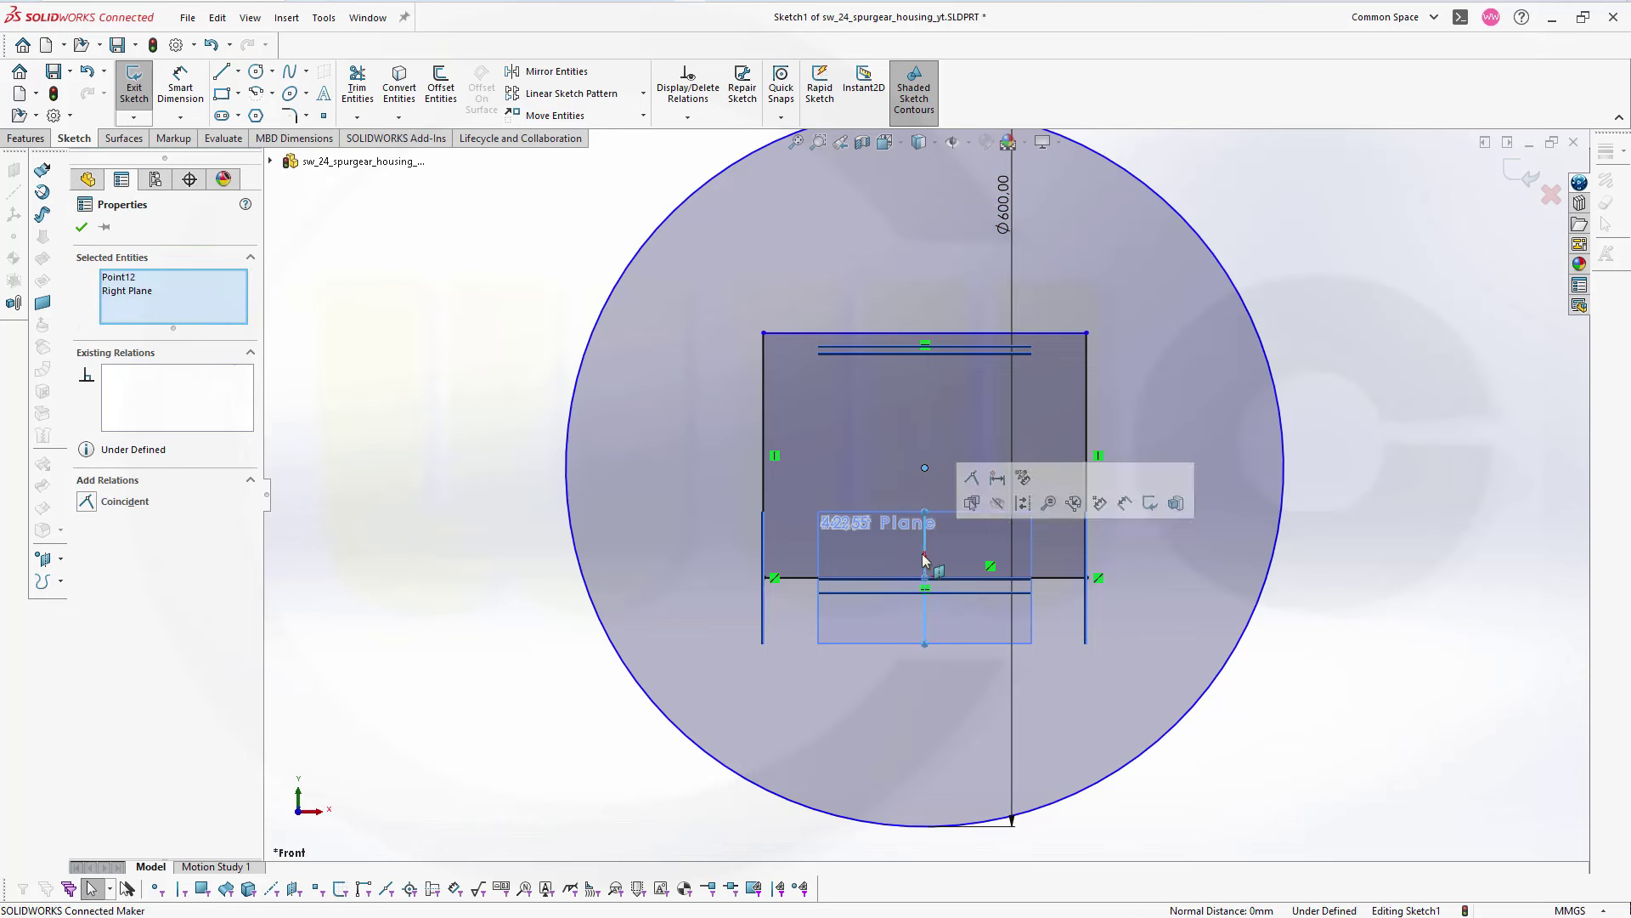
click(969, 480)
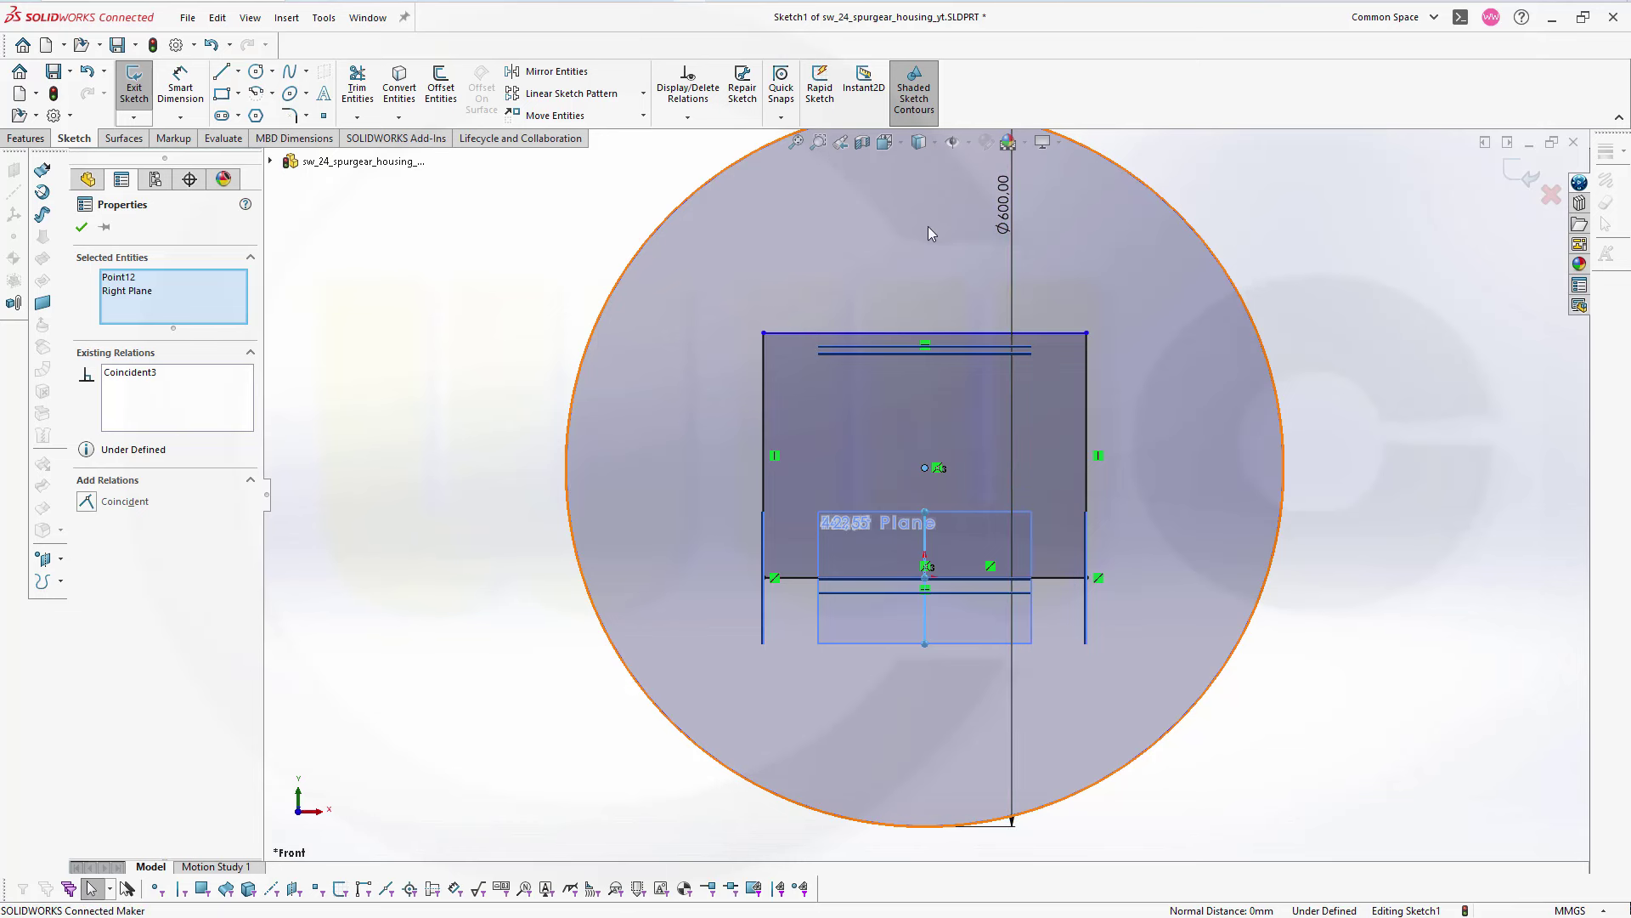
- Make the circle tangent to the top line, fully defining Sketch1
ctrl+middle_drag(928, 227, 914, 334)
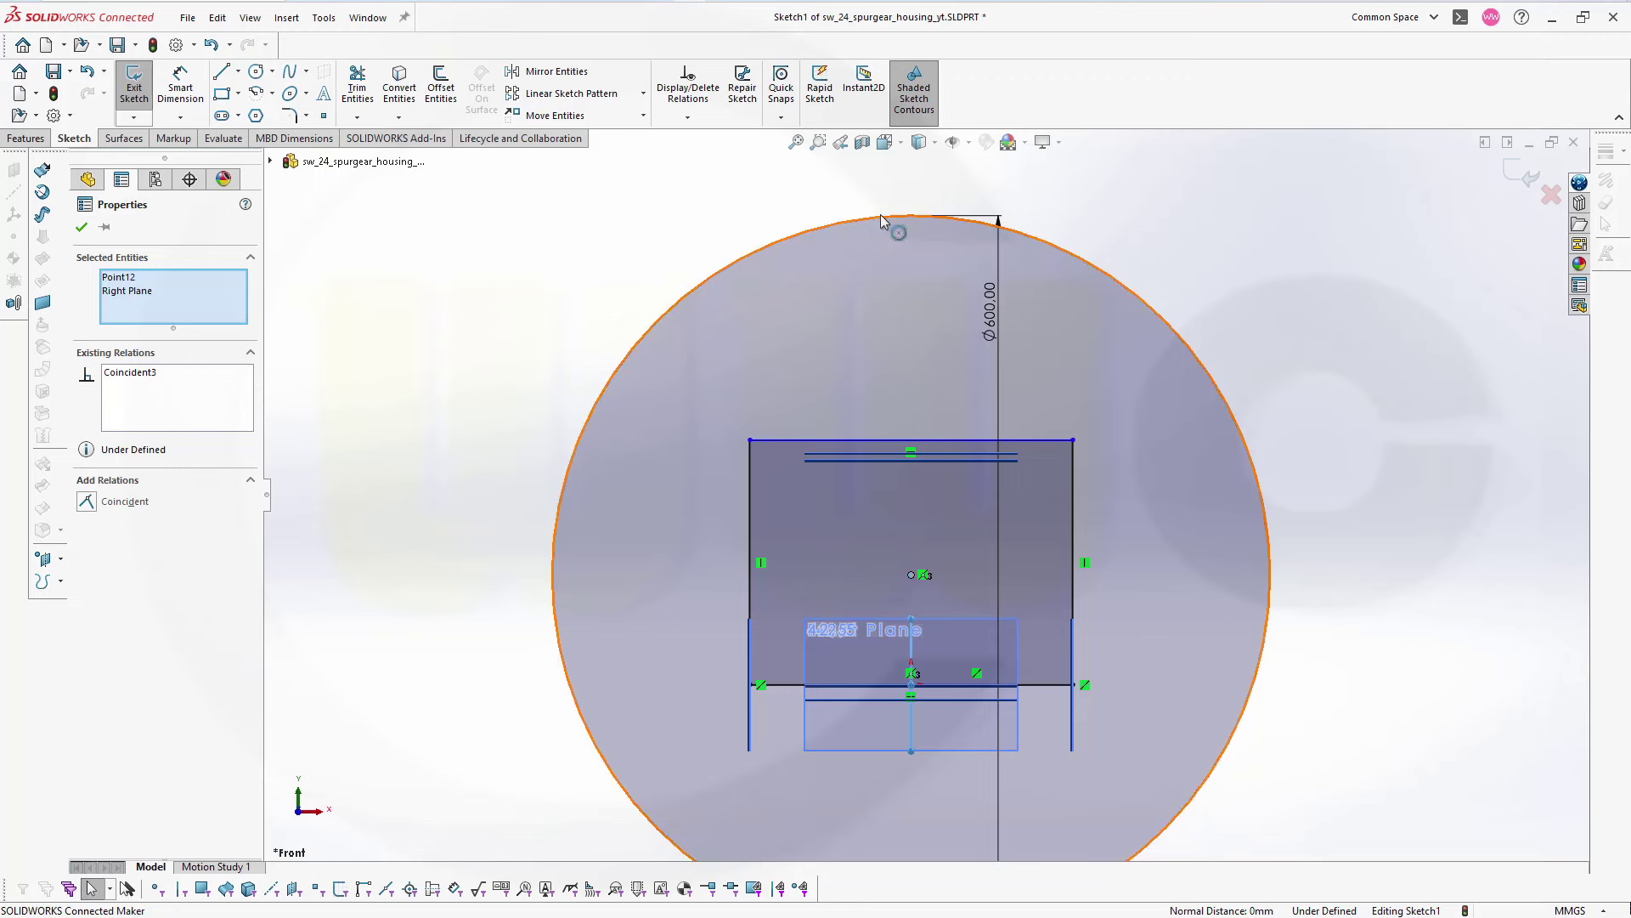
click(881, 219)
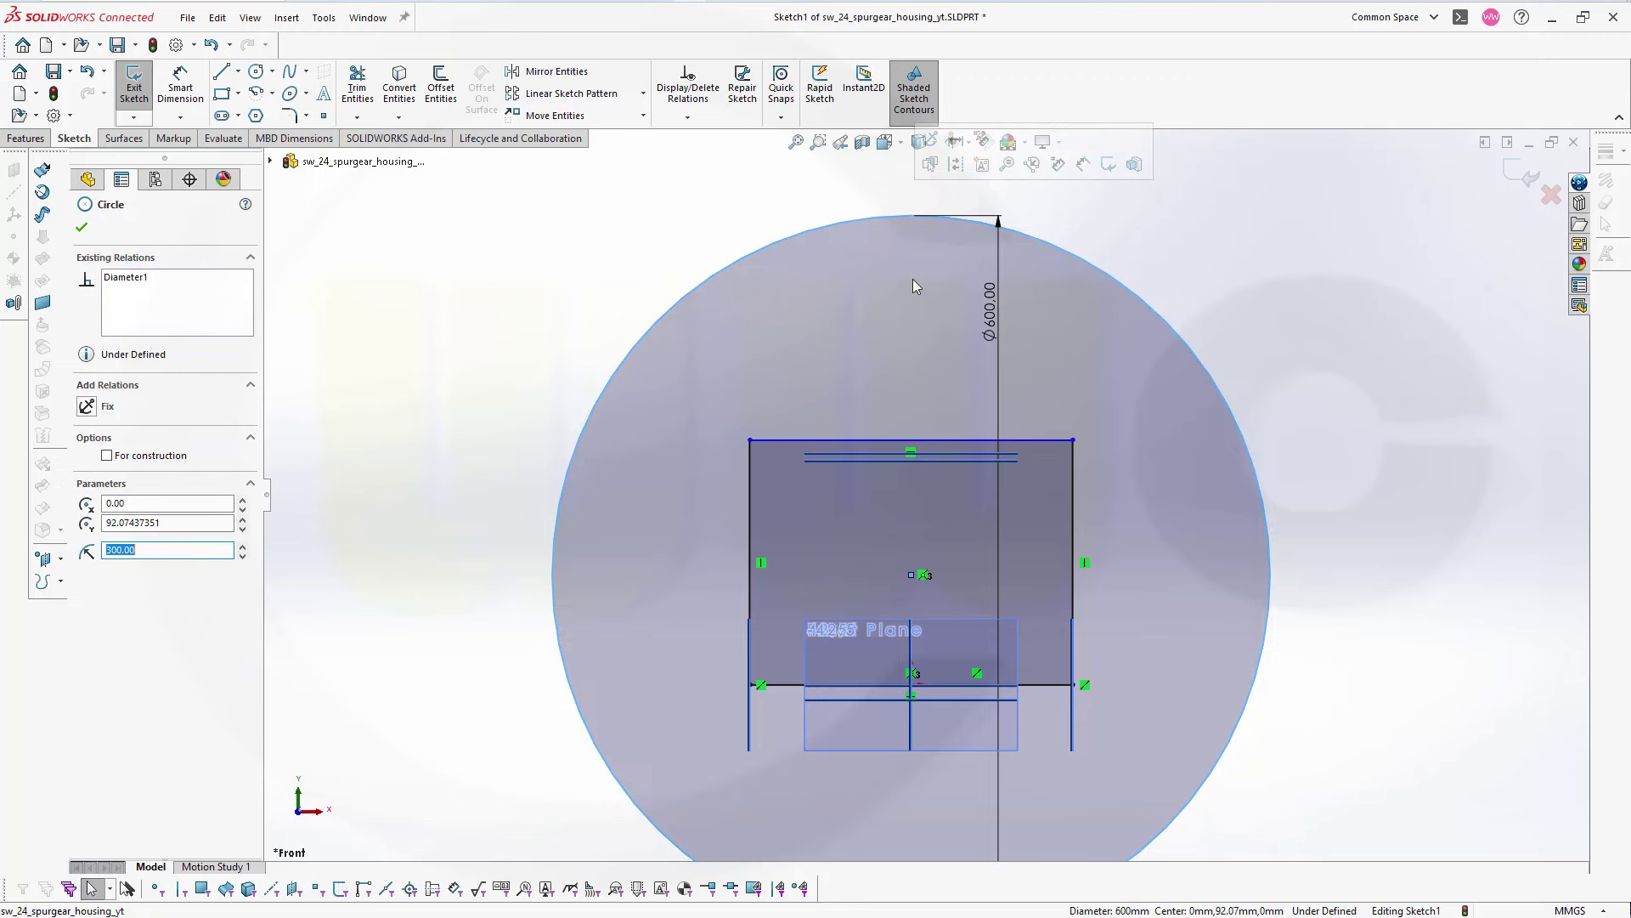
ctrl+click(935, 460)
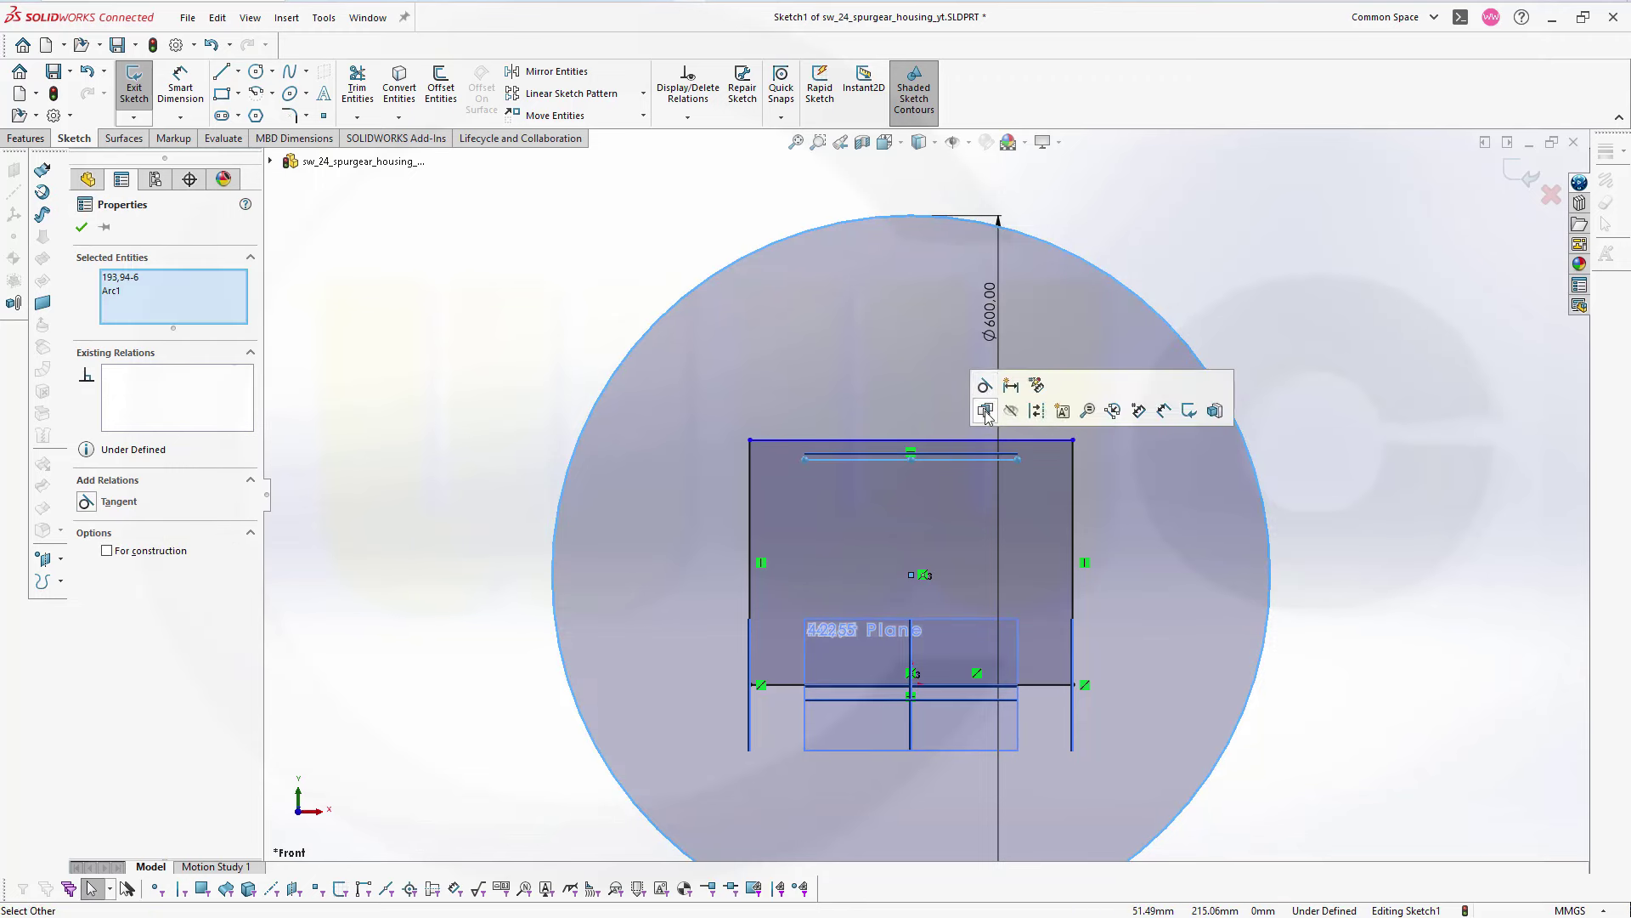
click(984, 385)
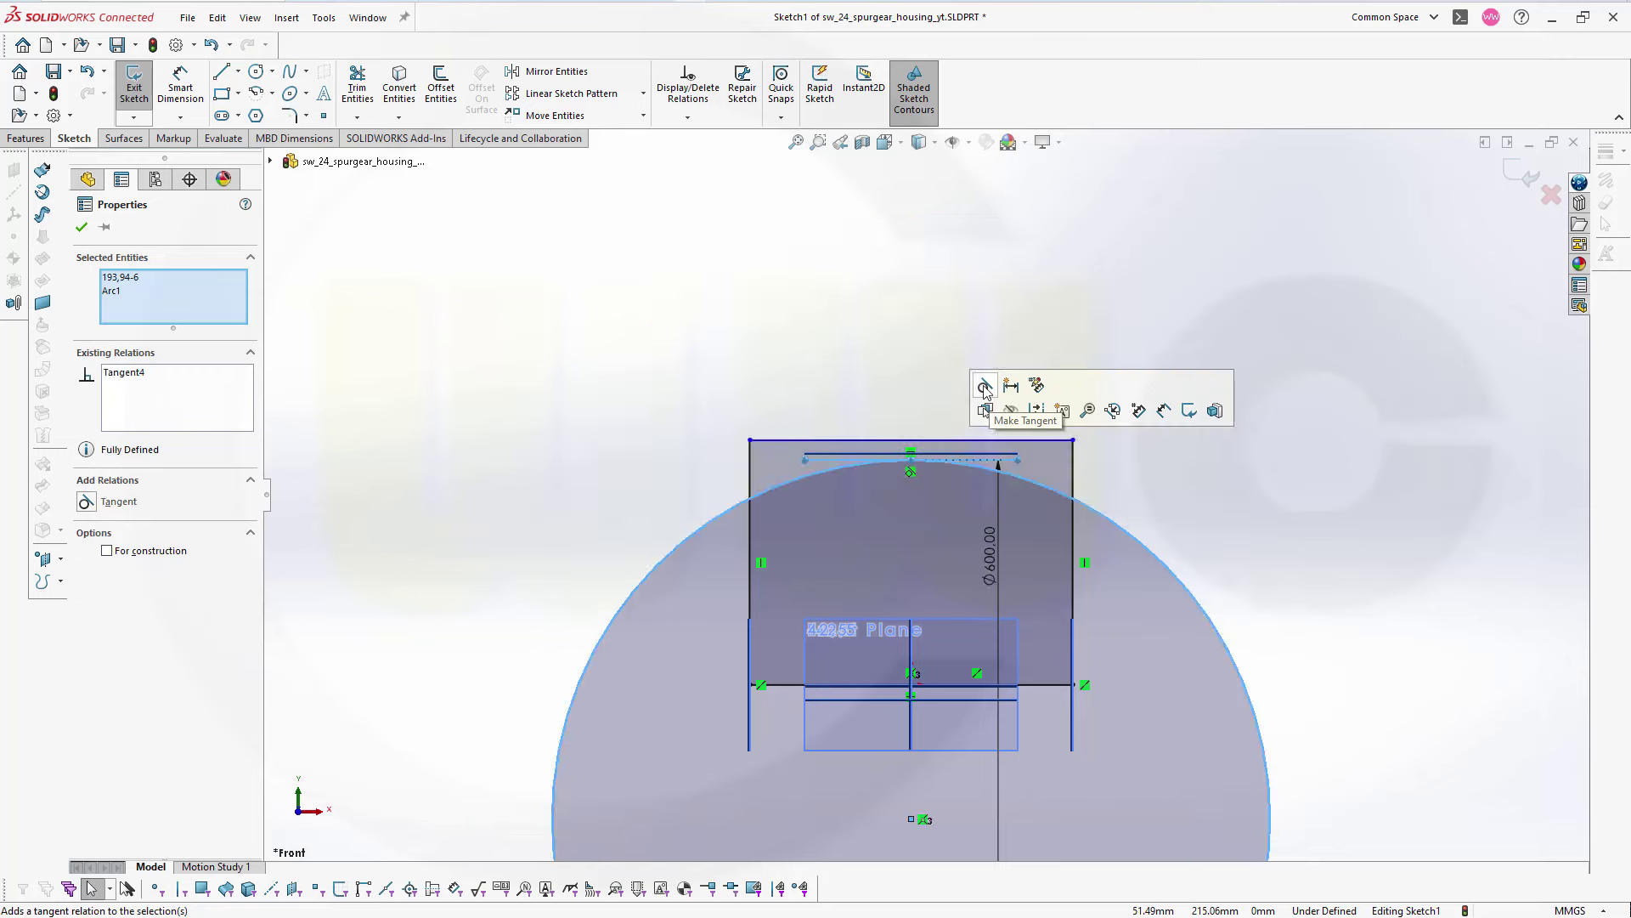
click(1245, 460)
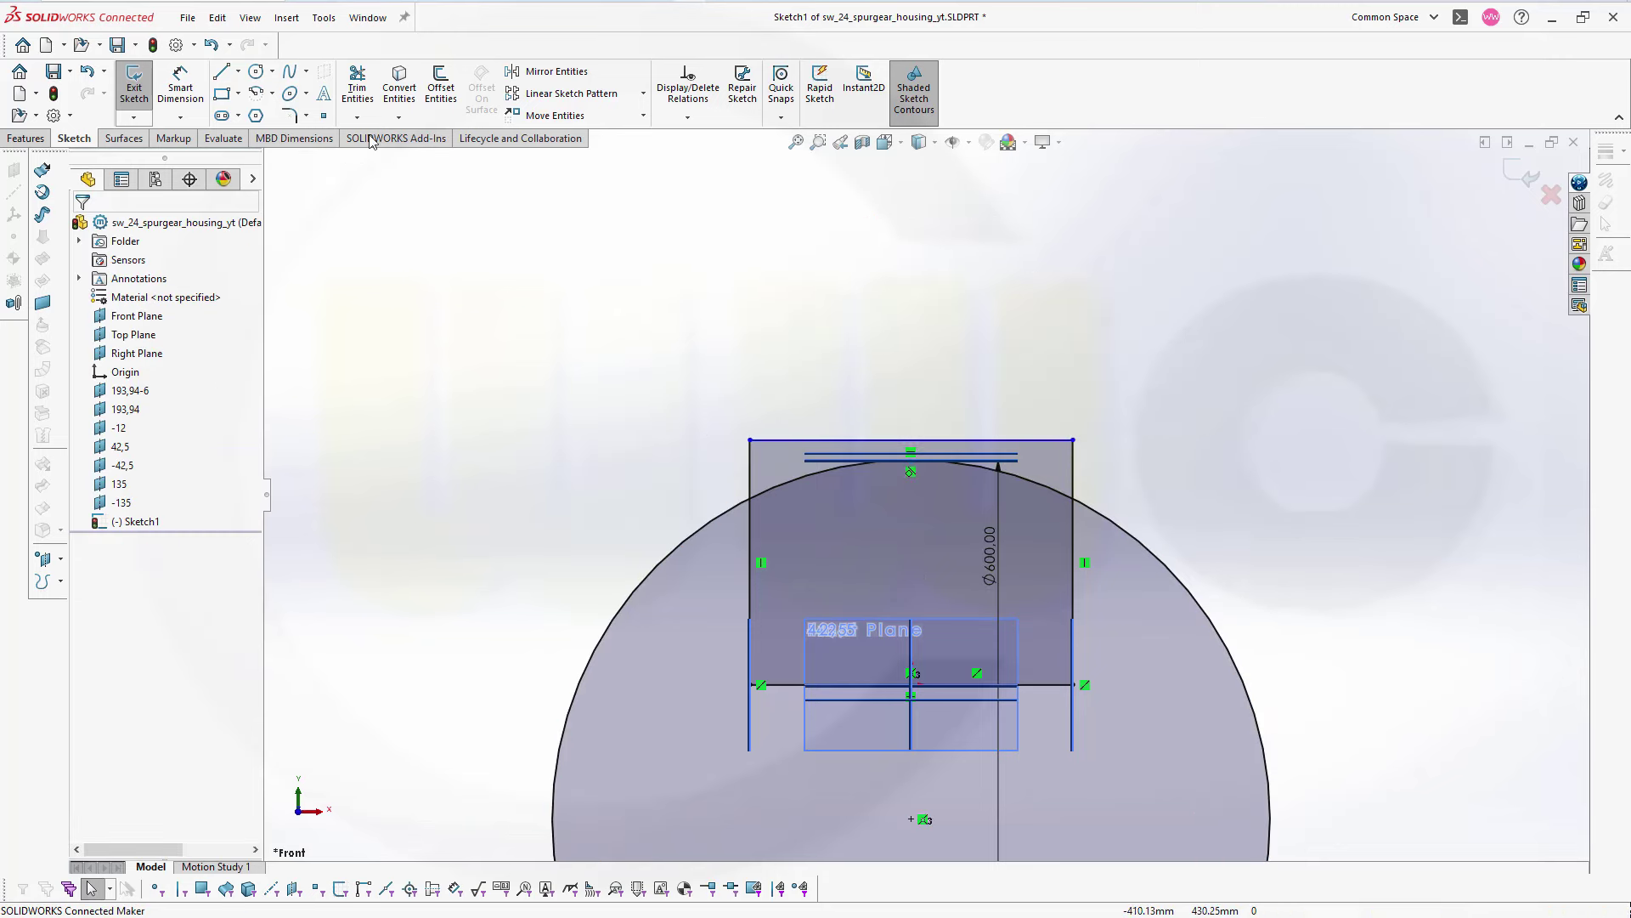
- Power-trim the circle outside the rectangle and the edge stubs above the arc, leaving a closed arched profile
click(356, 85)
drag(664, 506, 685, 595)
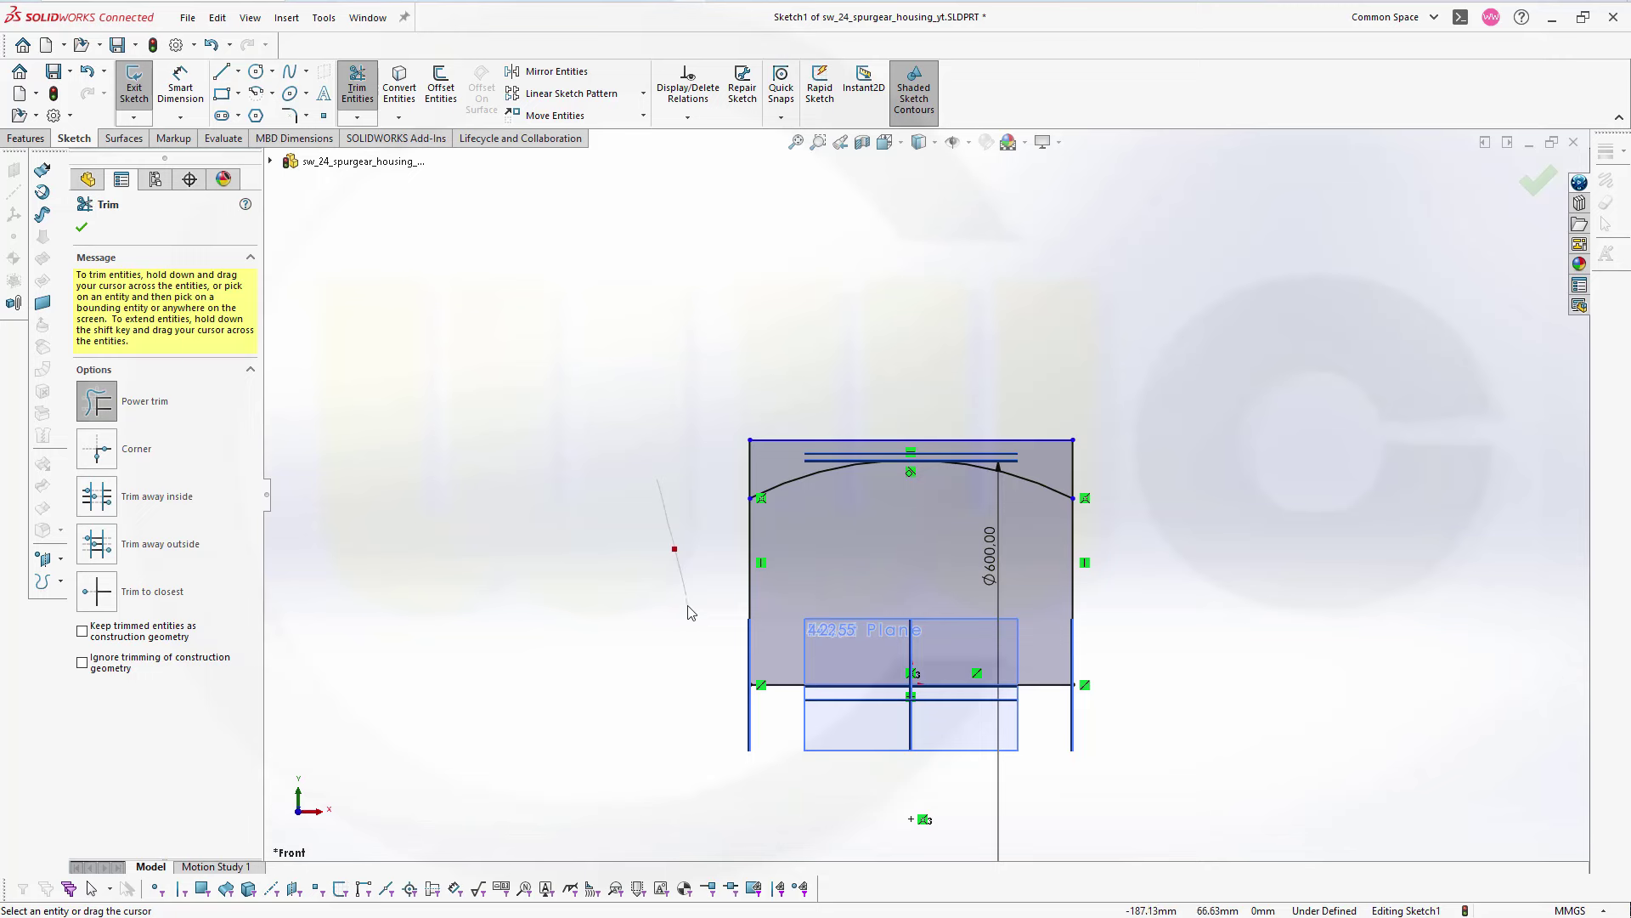
scroll(769, 501, down, 4)
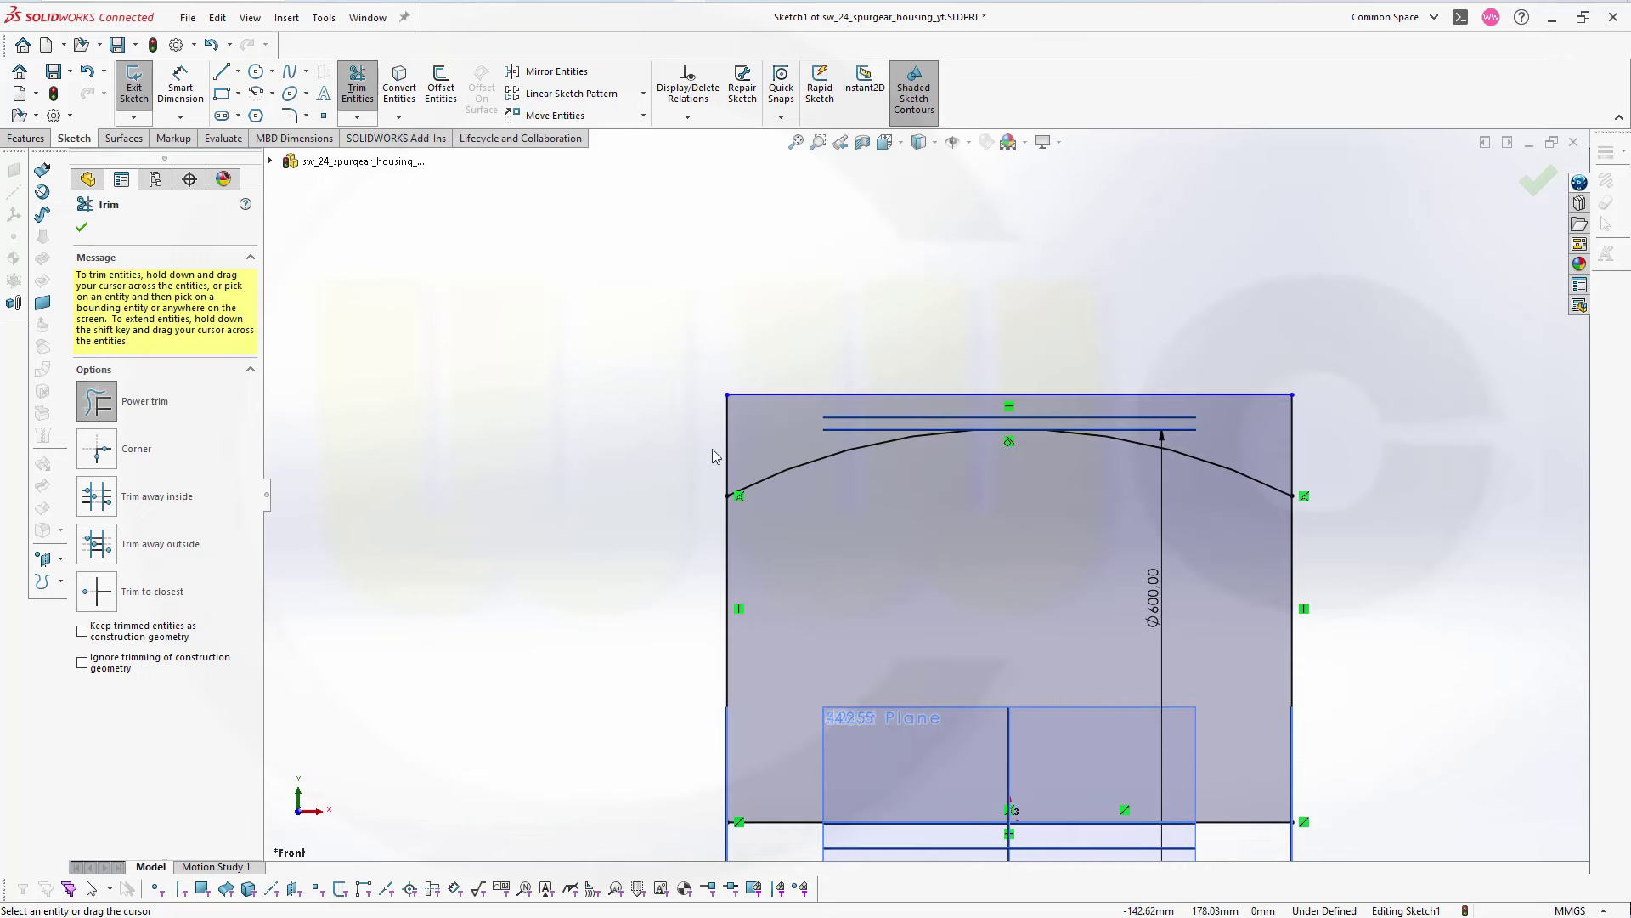
drag(717, 456, 780, 386)
mouse_move(1291, 393)
mouse_down()
mouse_move(1353, 448)
mouse_move(1421, 449)
mouse_up()
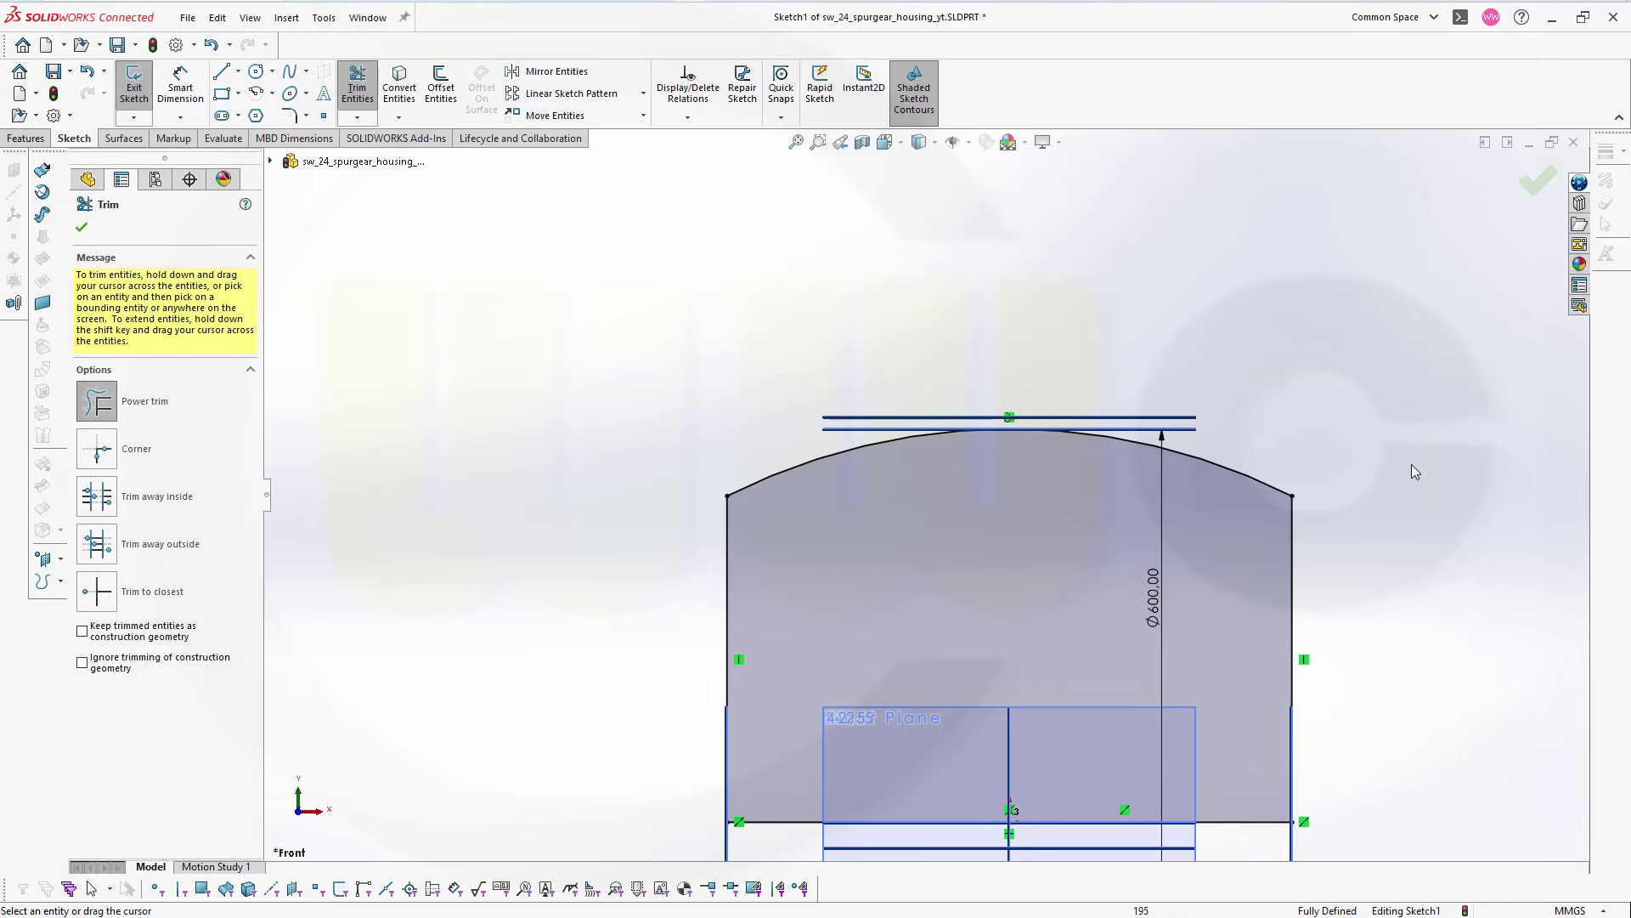
scroll(1410, 464, up, 3)
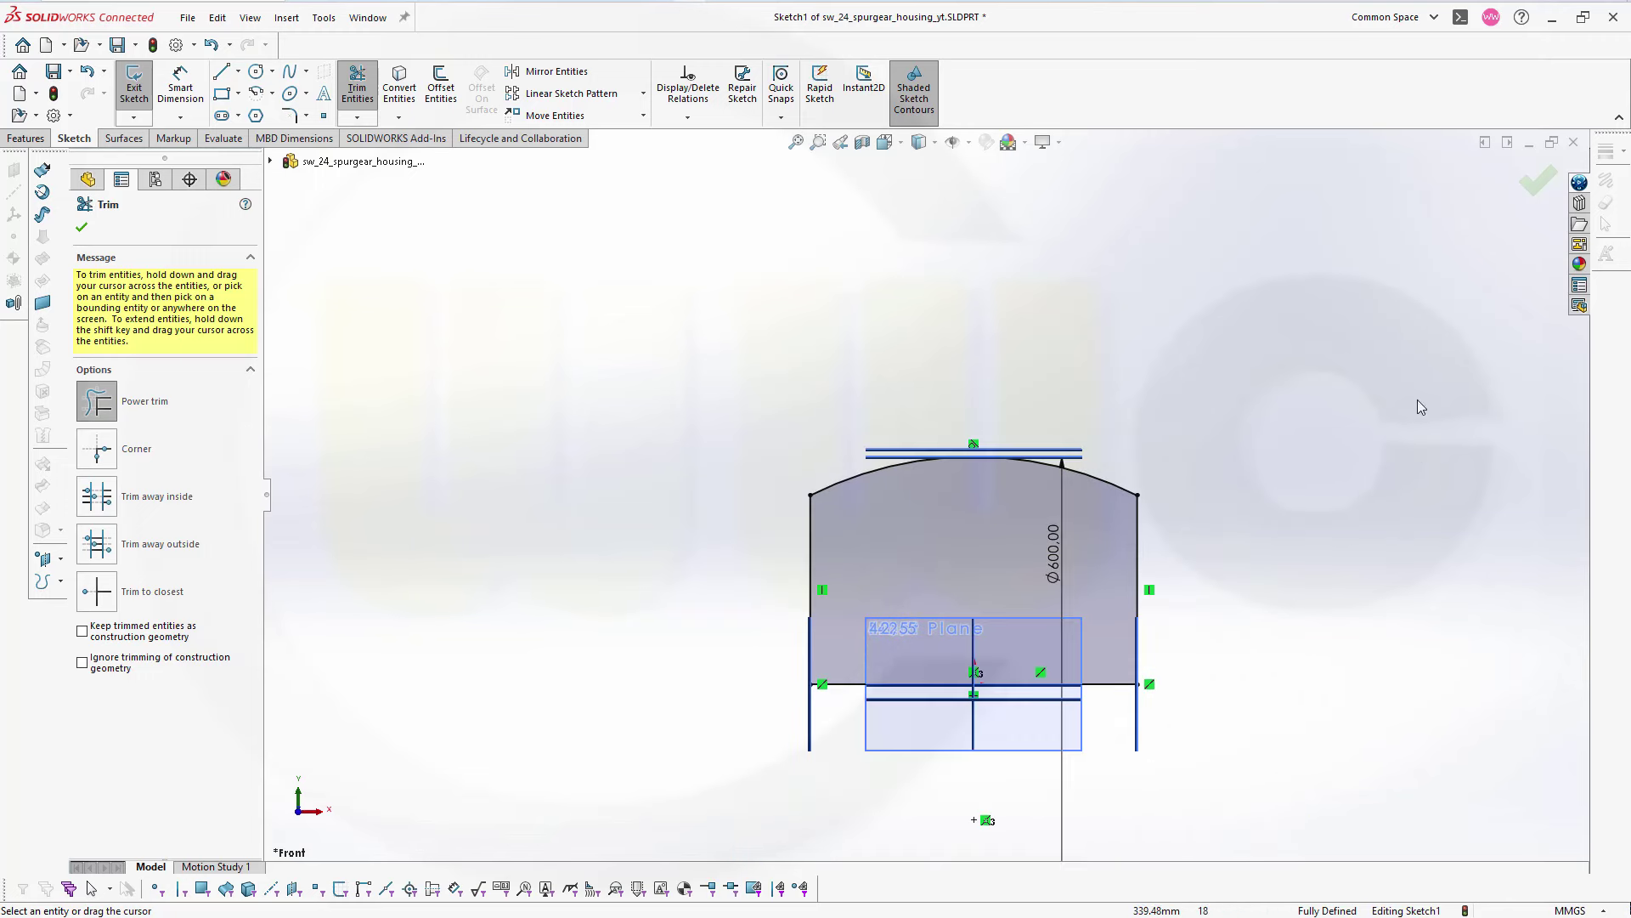
click(1538, 181)
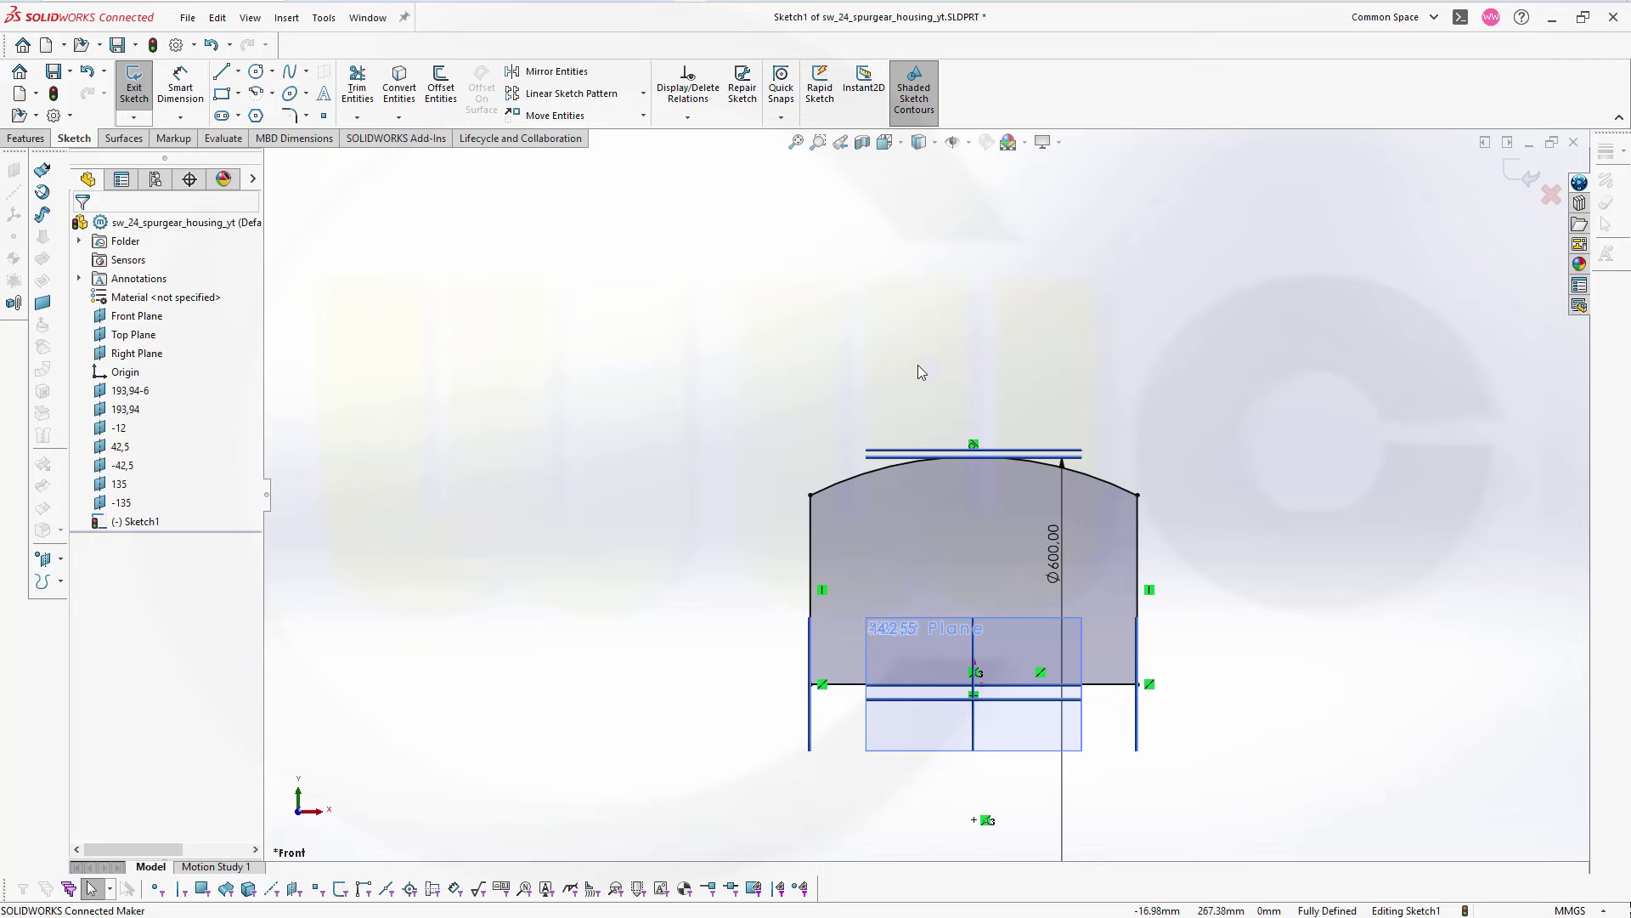
mouse_move(918, 365)
middle_down()
mouse_move(968, 372)
mouse_move(1034, 437)
middle_up()
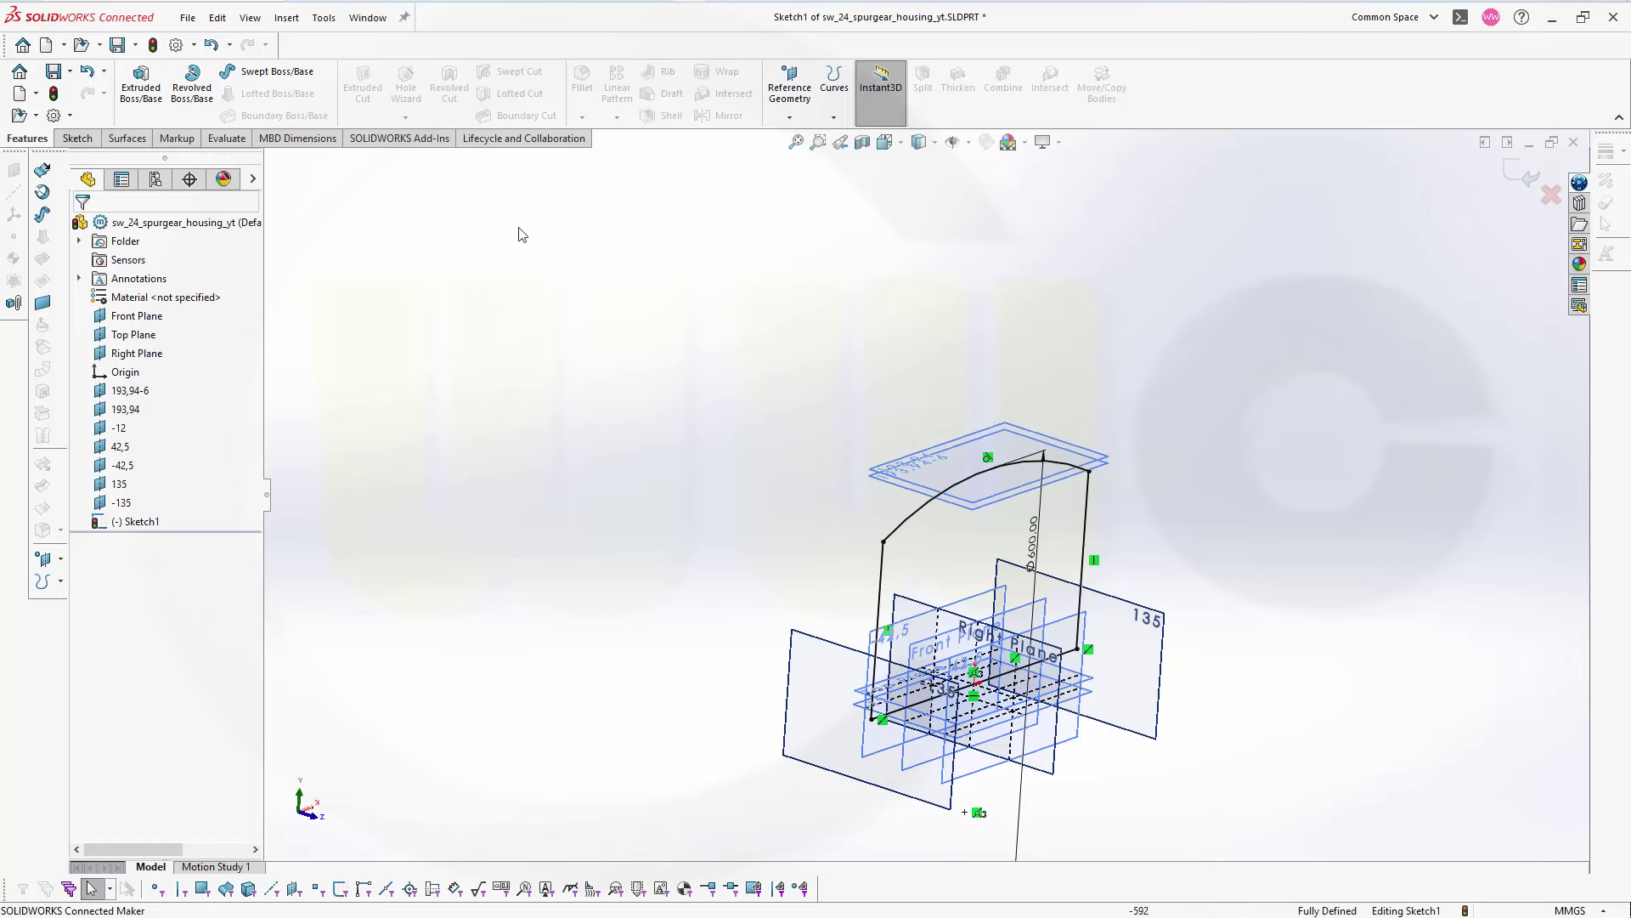
- Boss-extrude the arched sketch Up To Surface both ways, from the 42,5 plane to the -42,5 plane
click(142, 100)
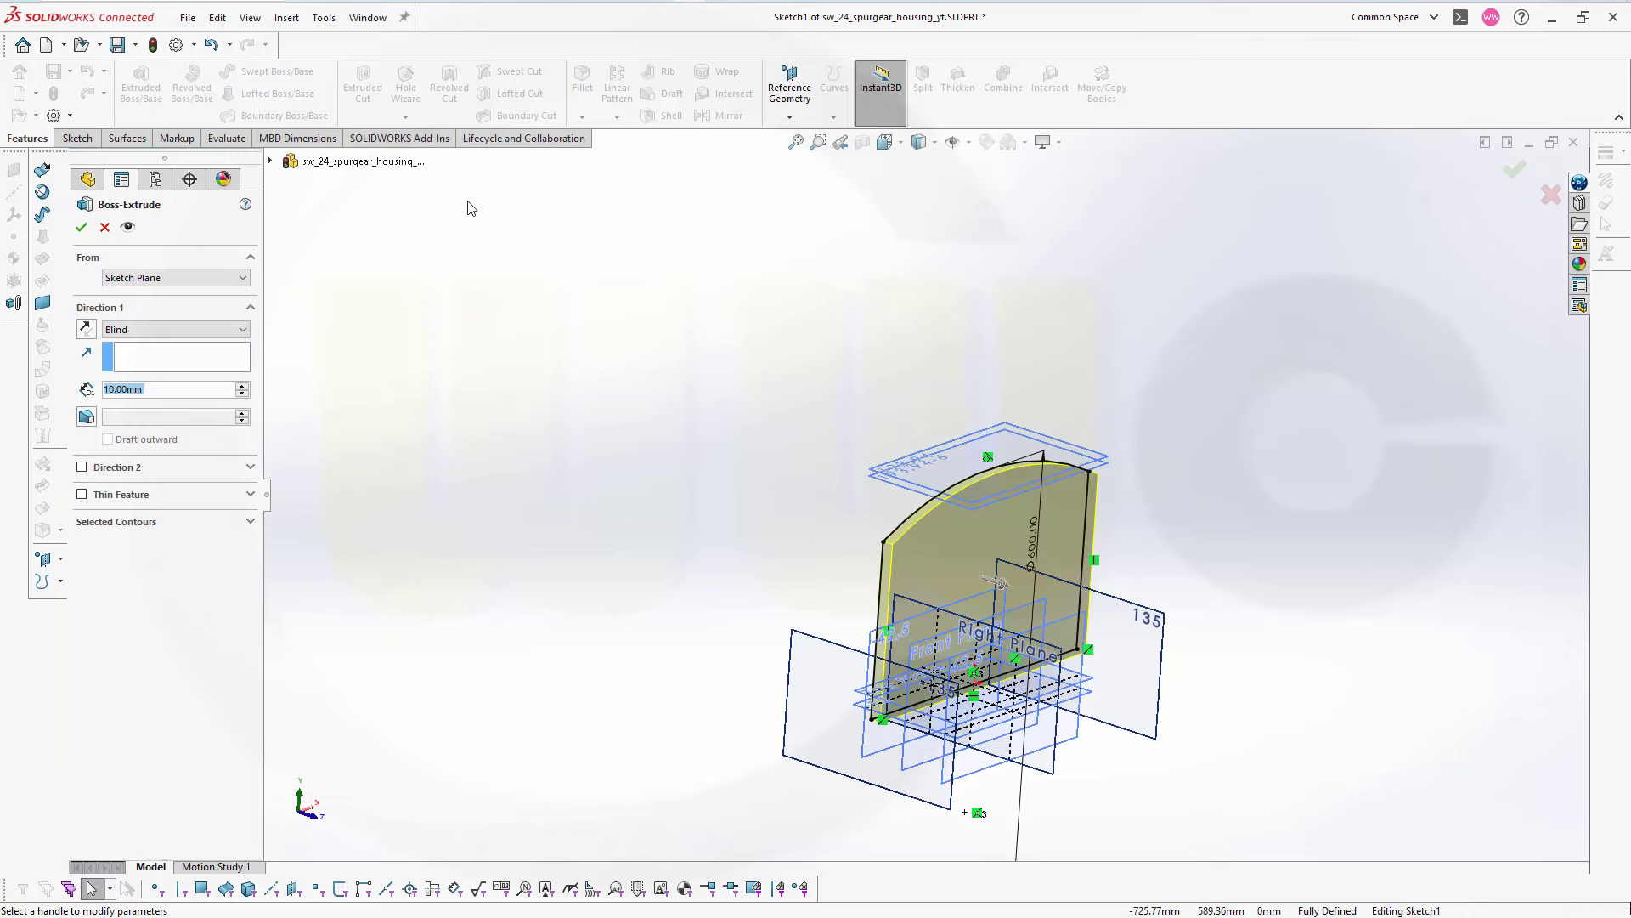
click(236, 331)
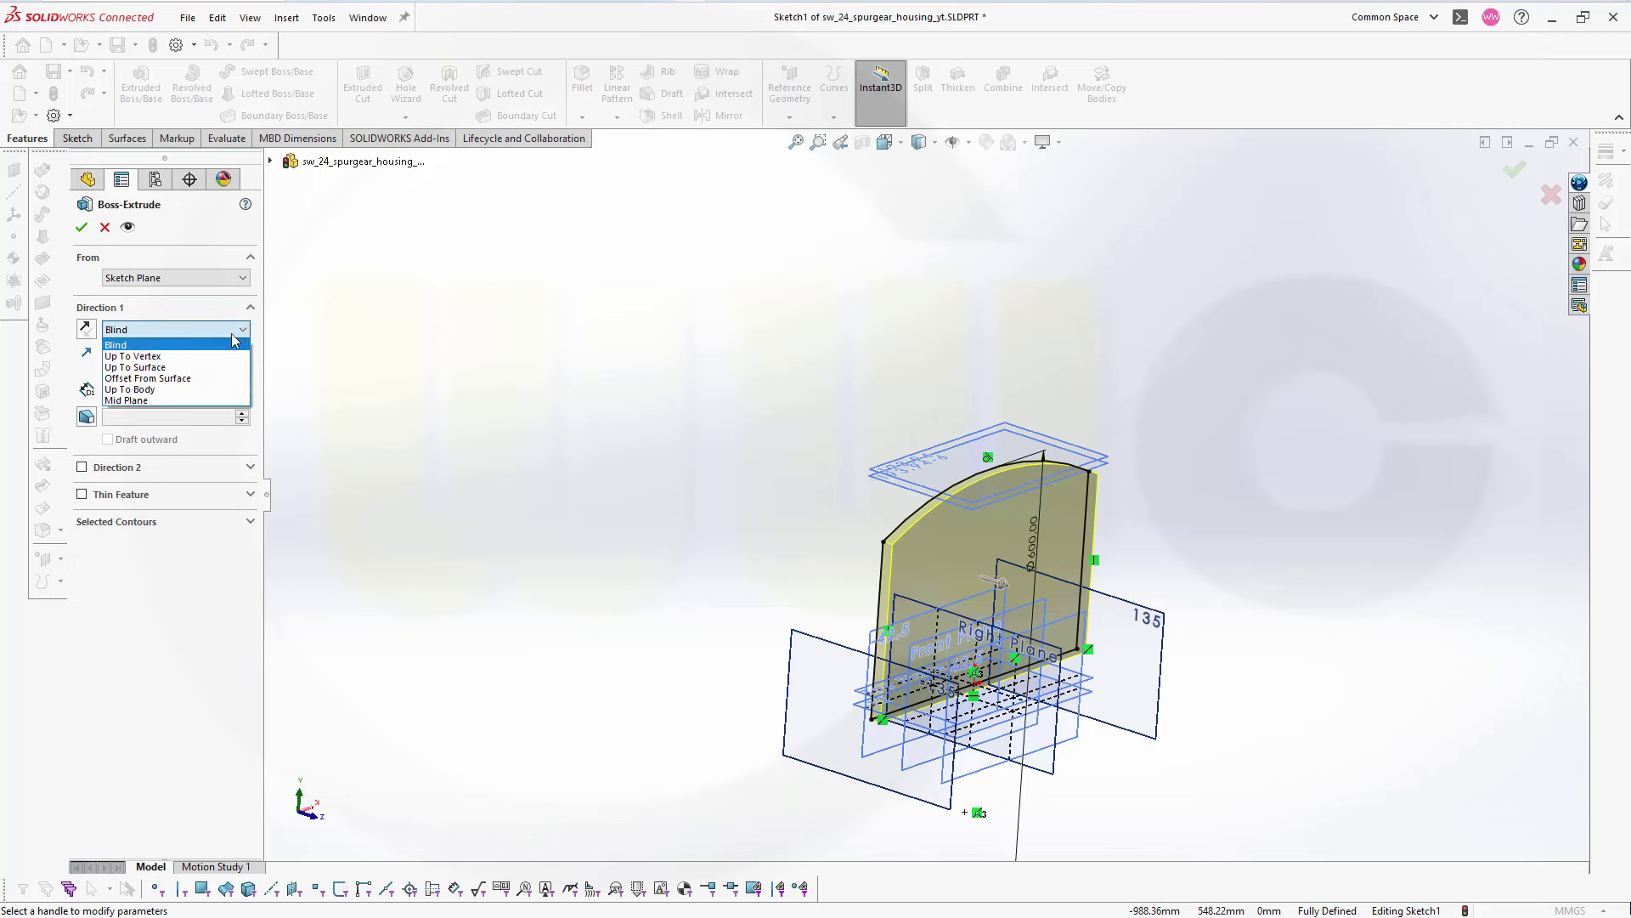
click(175, 368)
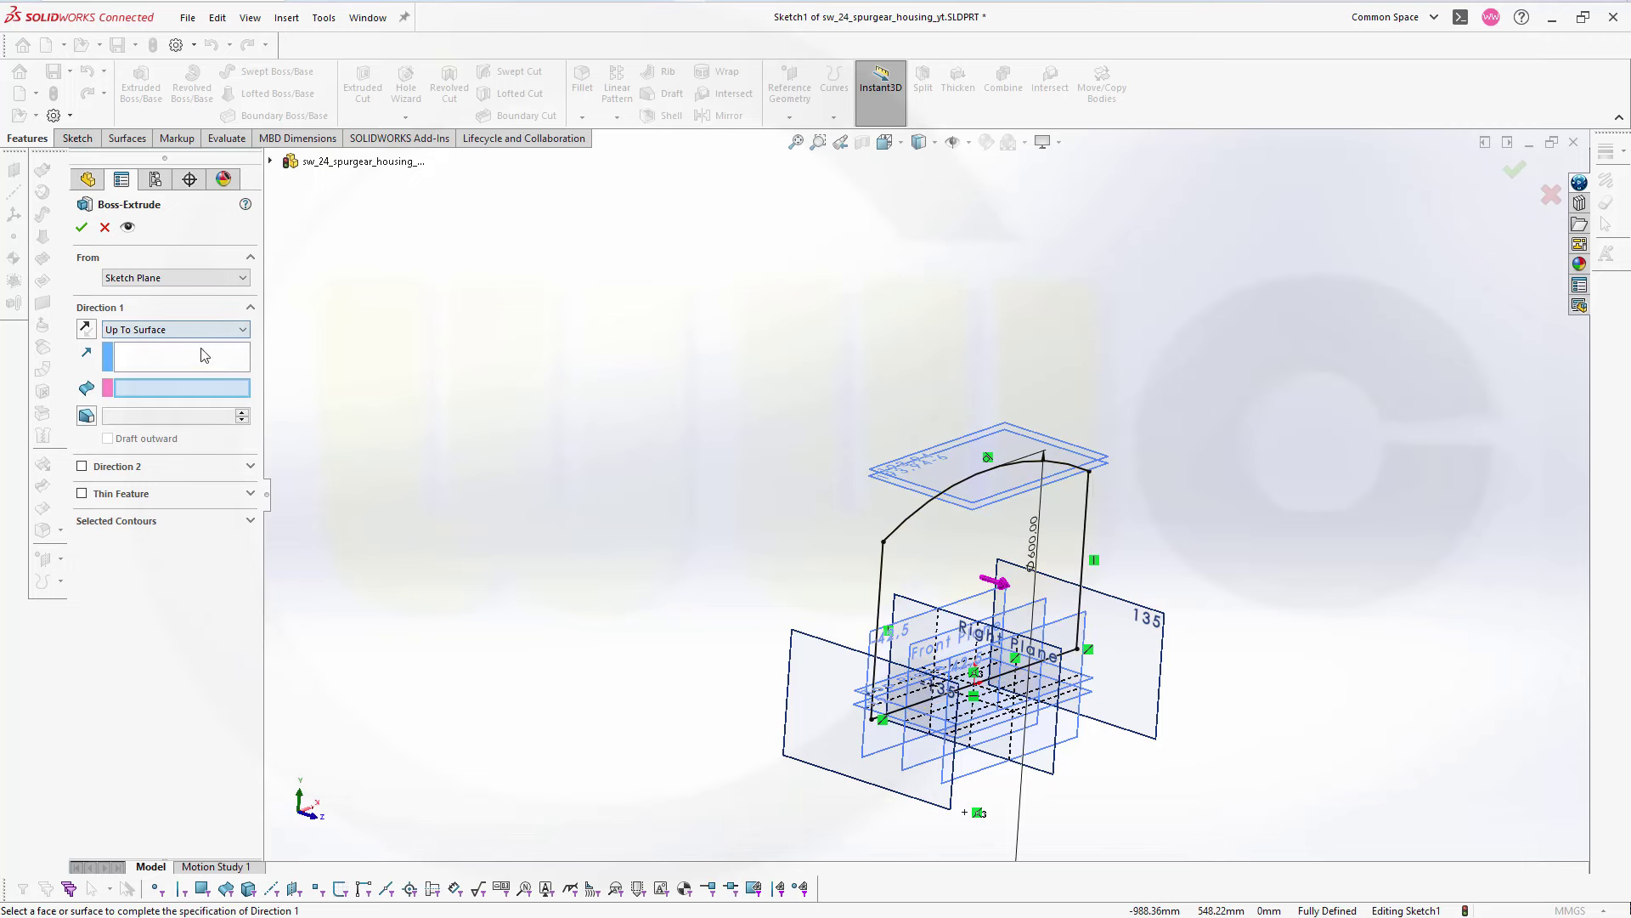
click(1057, 626)
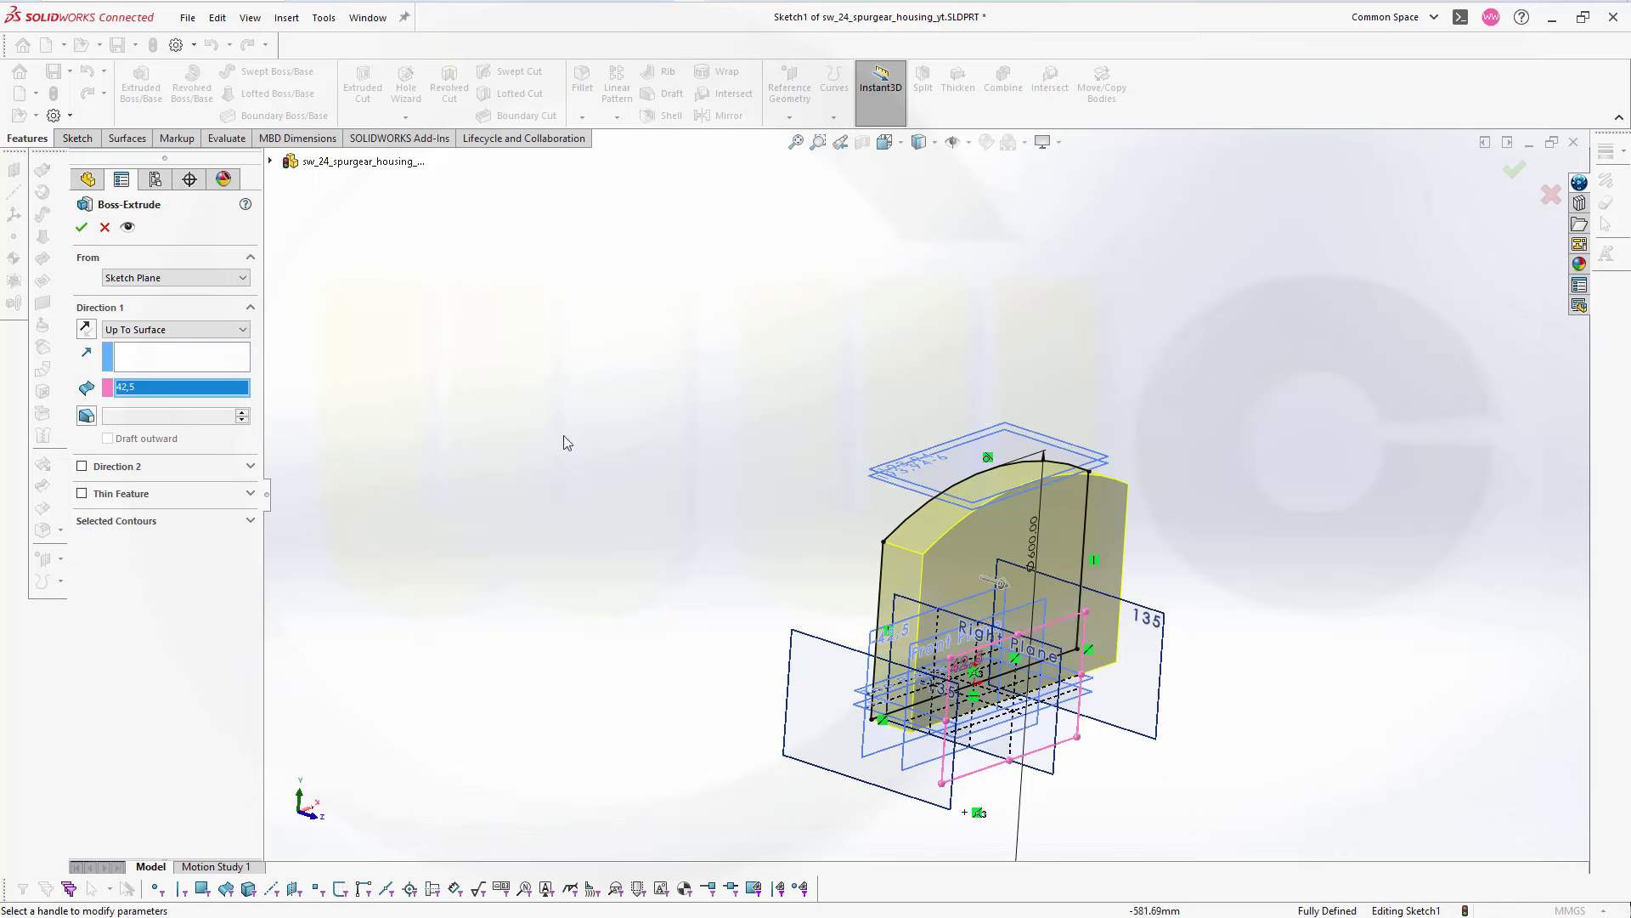
mouse_move(624, 466)
middle_down()
mouse_move(667, 459)
mouse_move(629, 472)
middle_up()
click(83, 466)
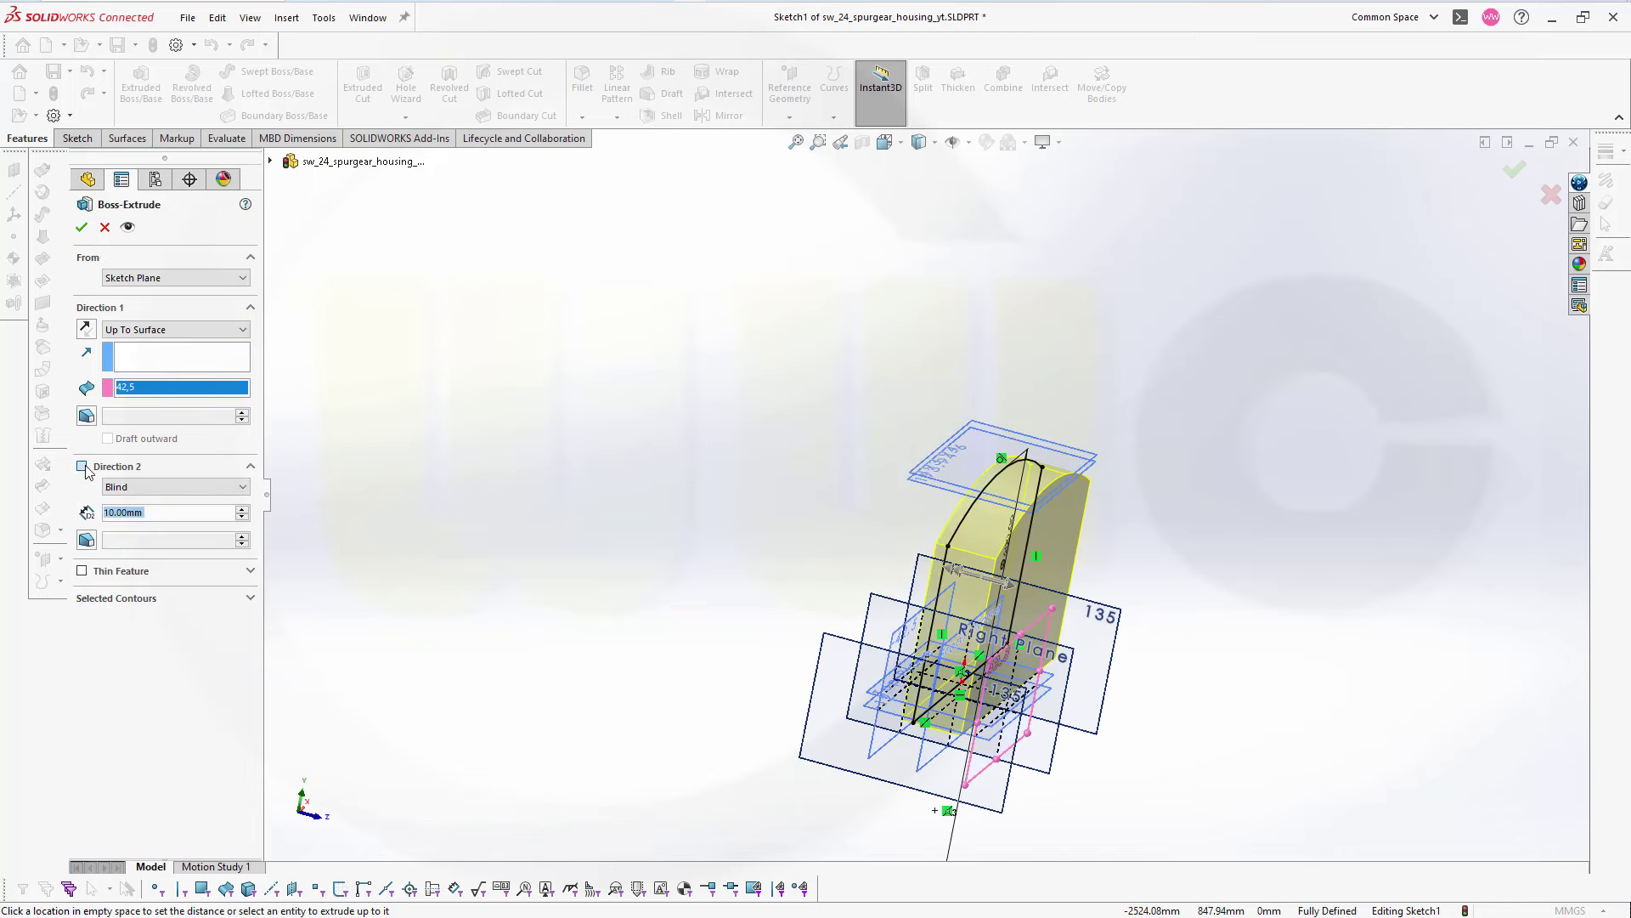
click(243, 489)
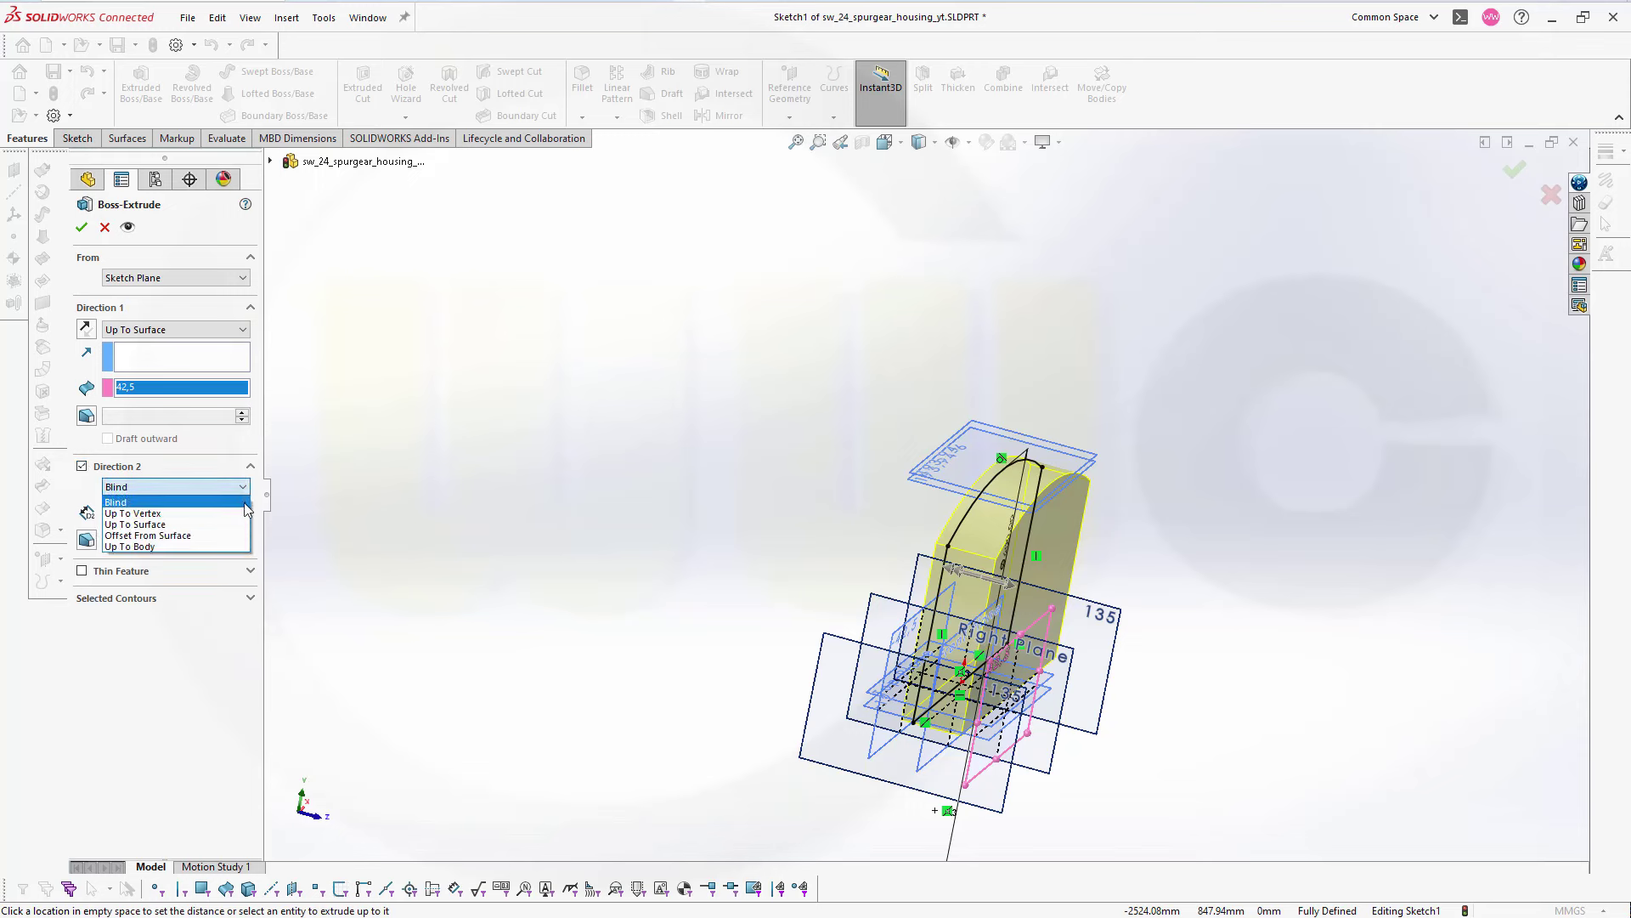
click(243, 501)
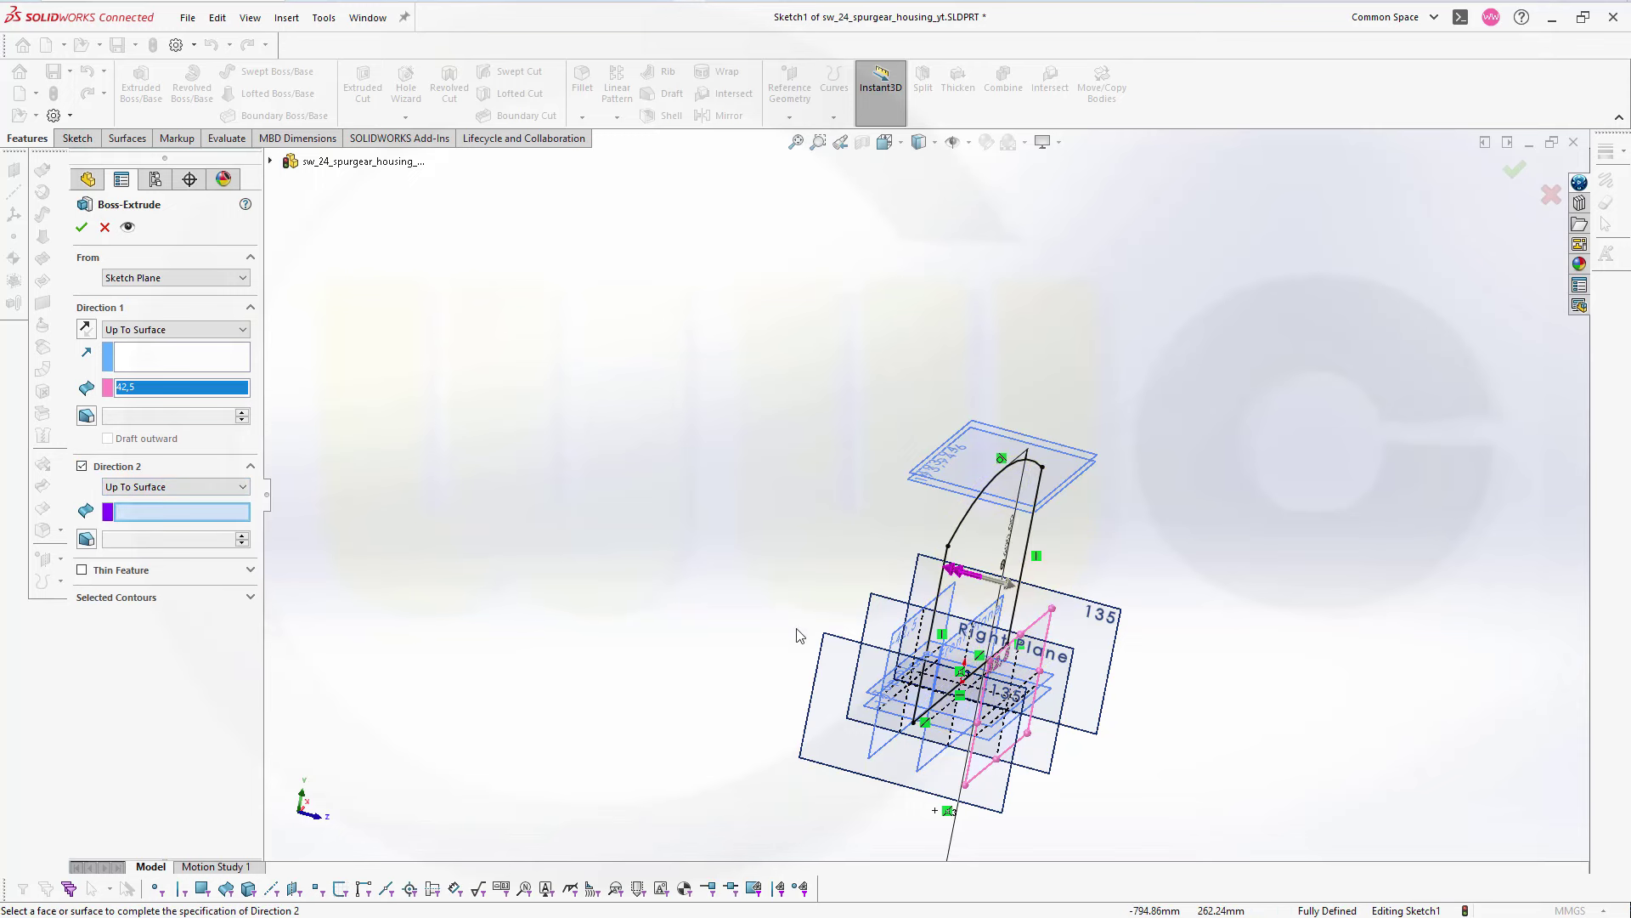
click(896, 633)
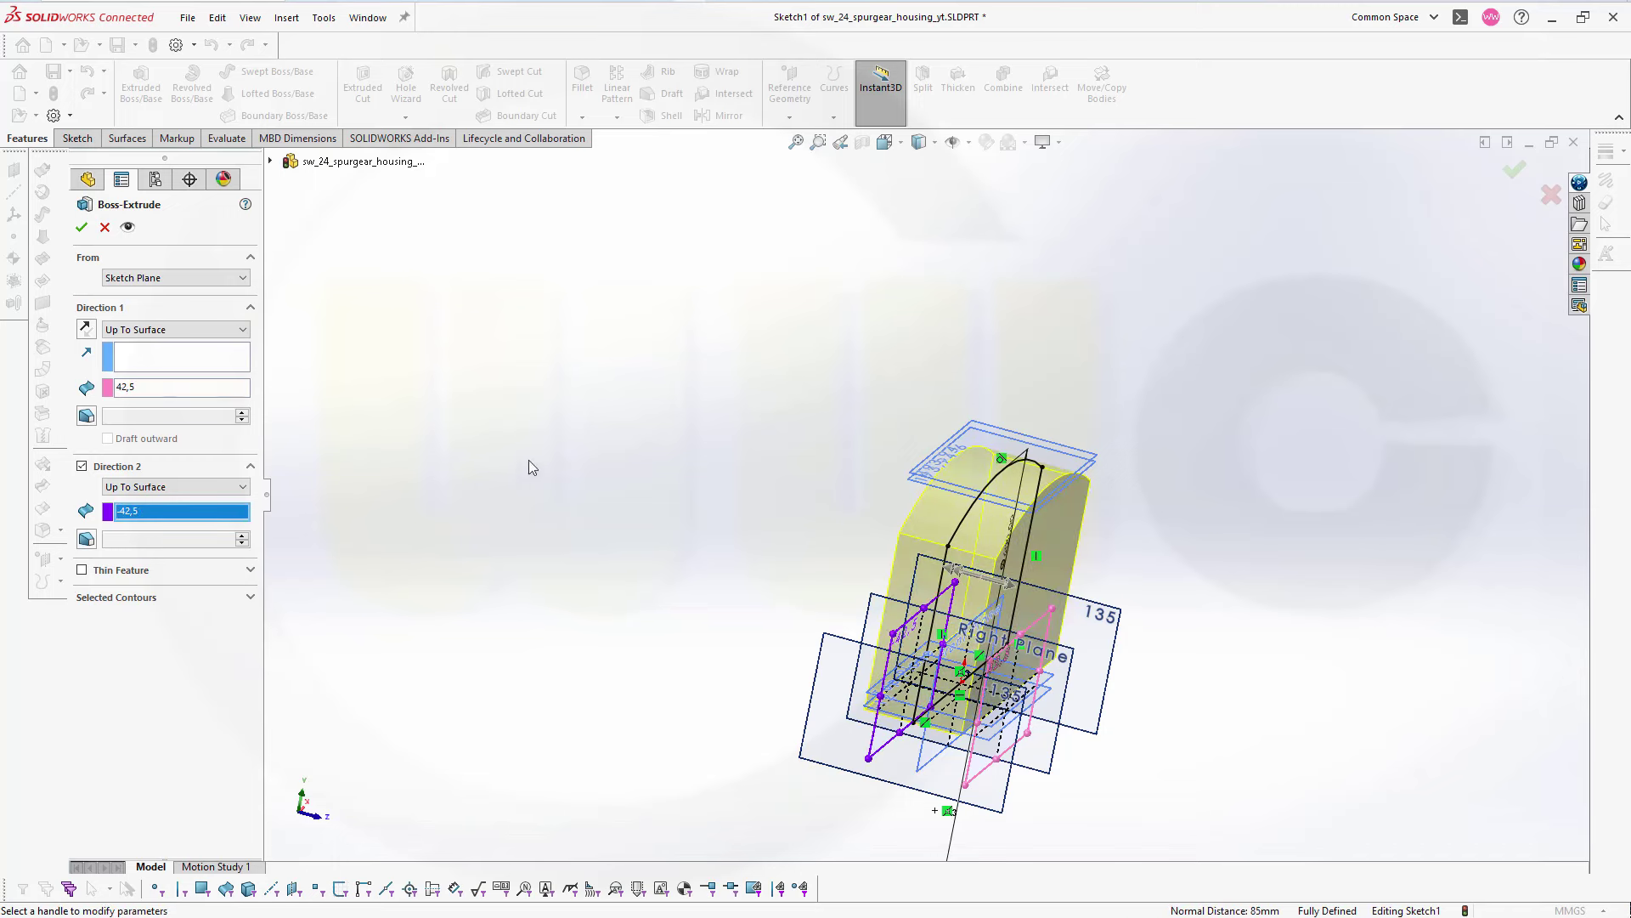
click(81, 227)
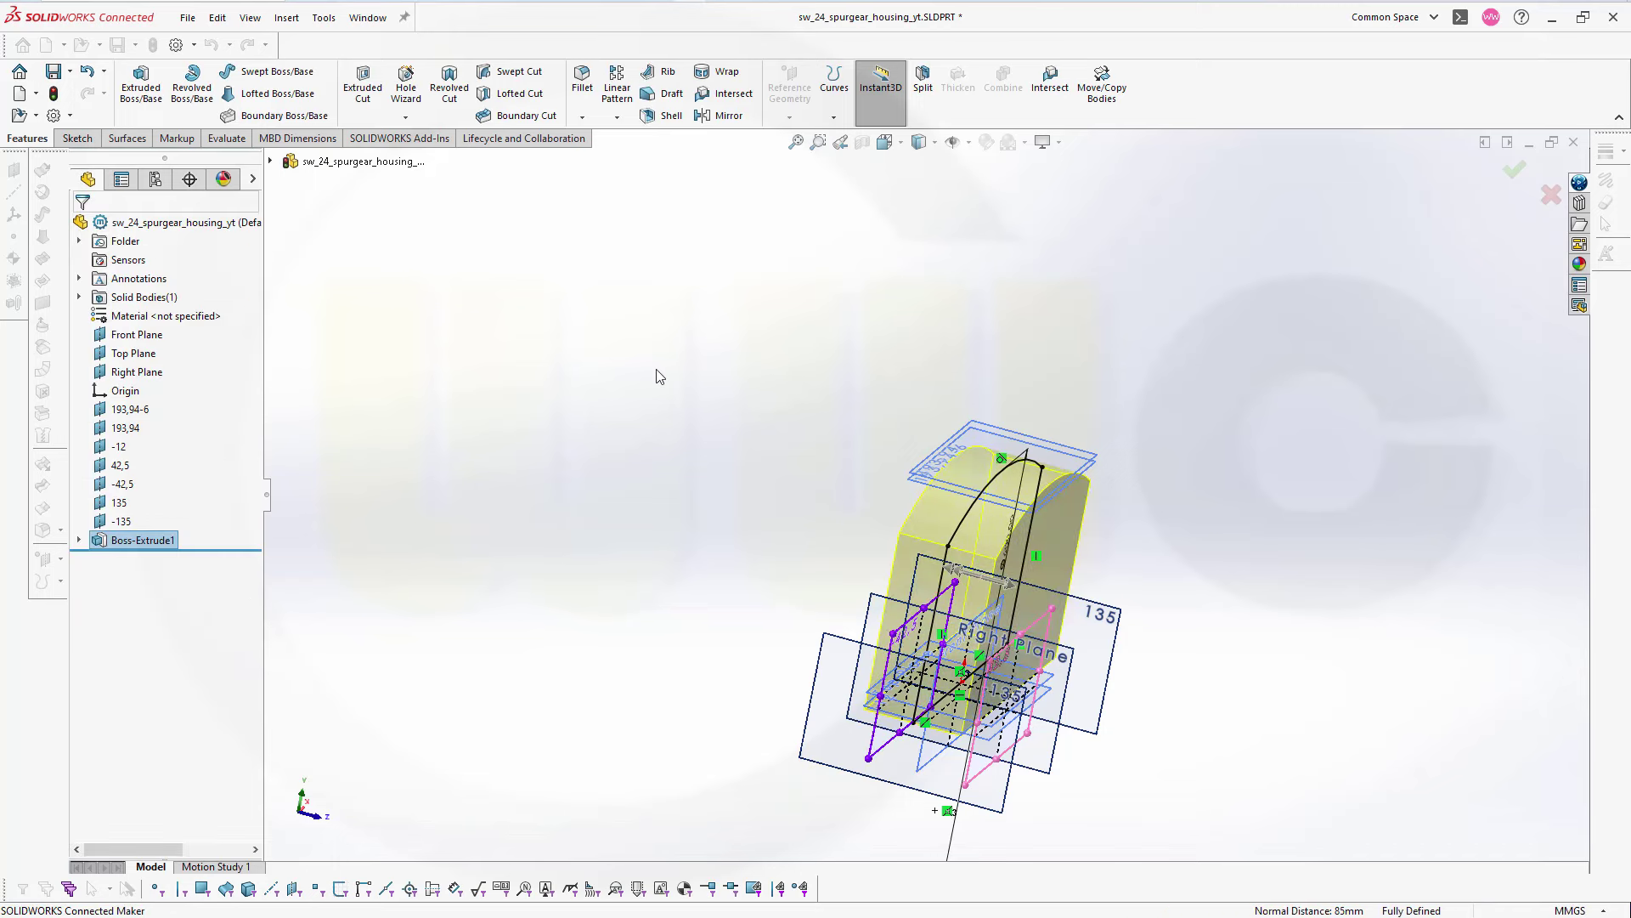
middle_drag(694, 412, 608, 358)
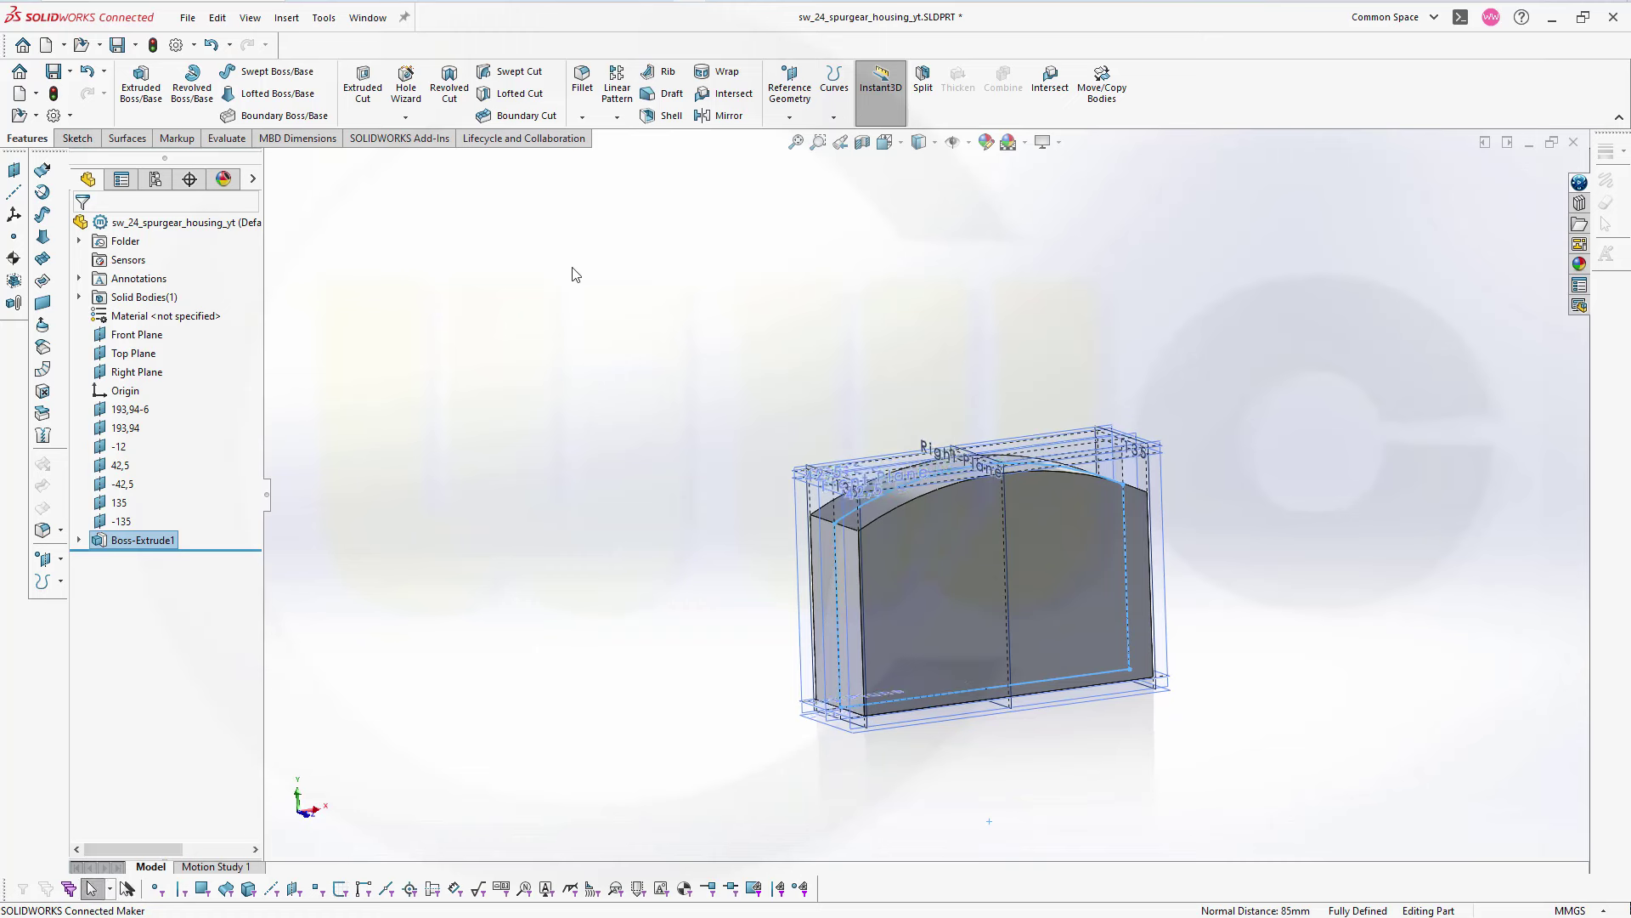
- Start a 3° draft with Top Plane as the neutral plane
click(666, 93)
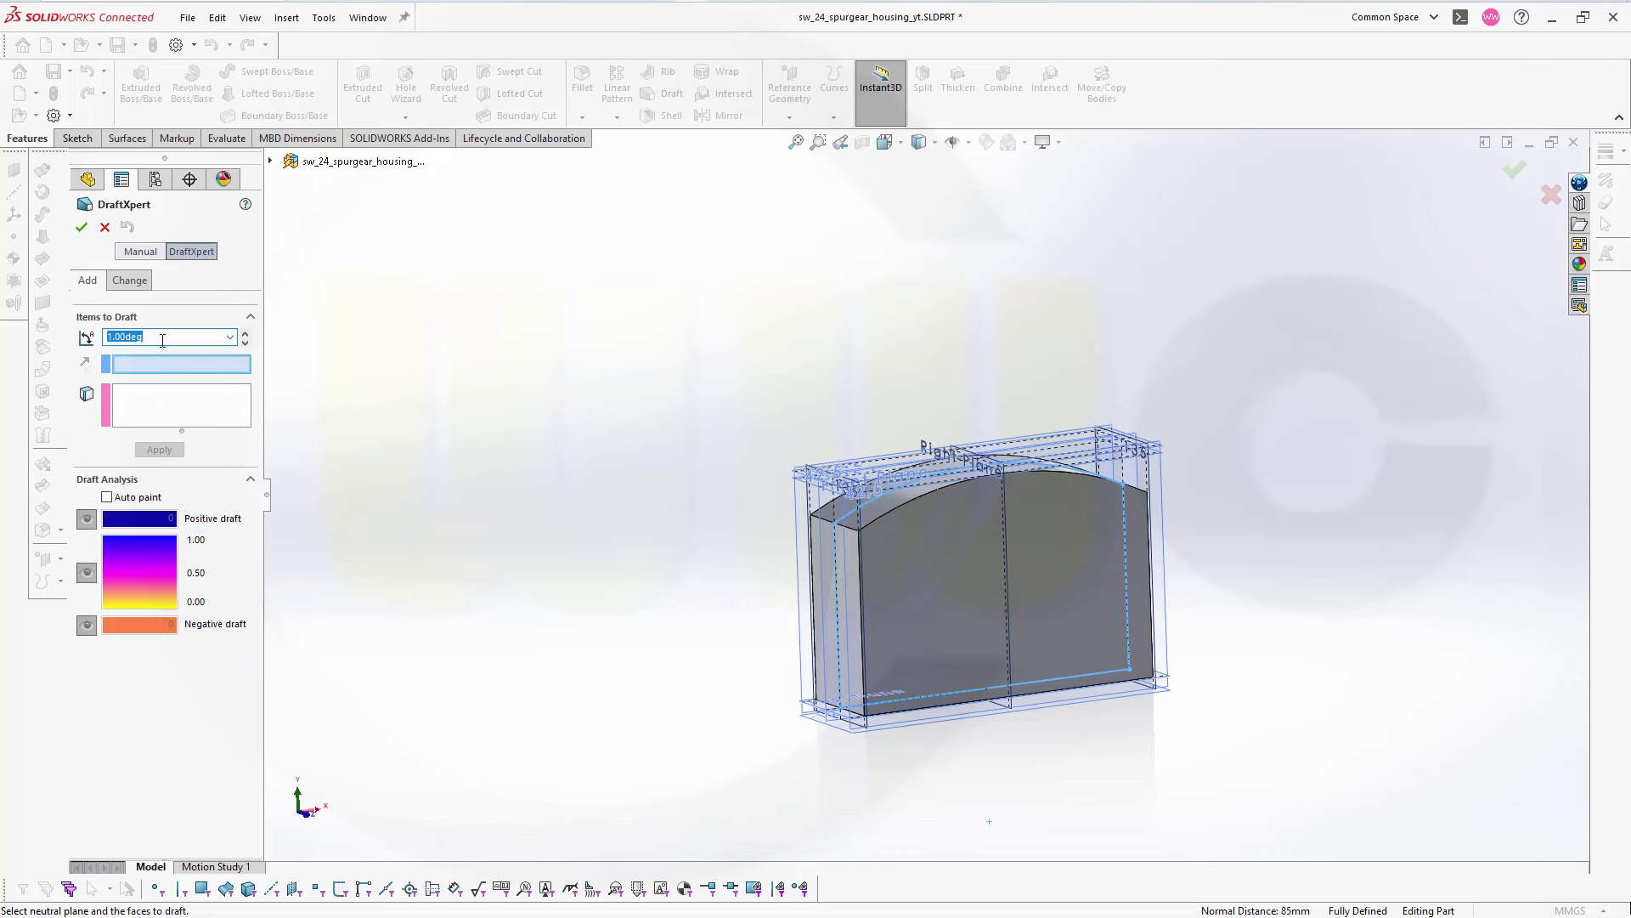
text(3)
key(Tab)
middle_drag(1118, 808, 1053, 752)
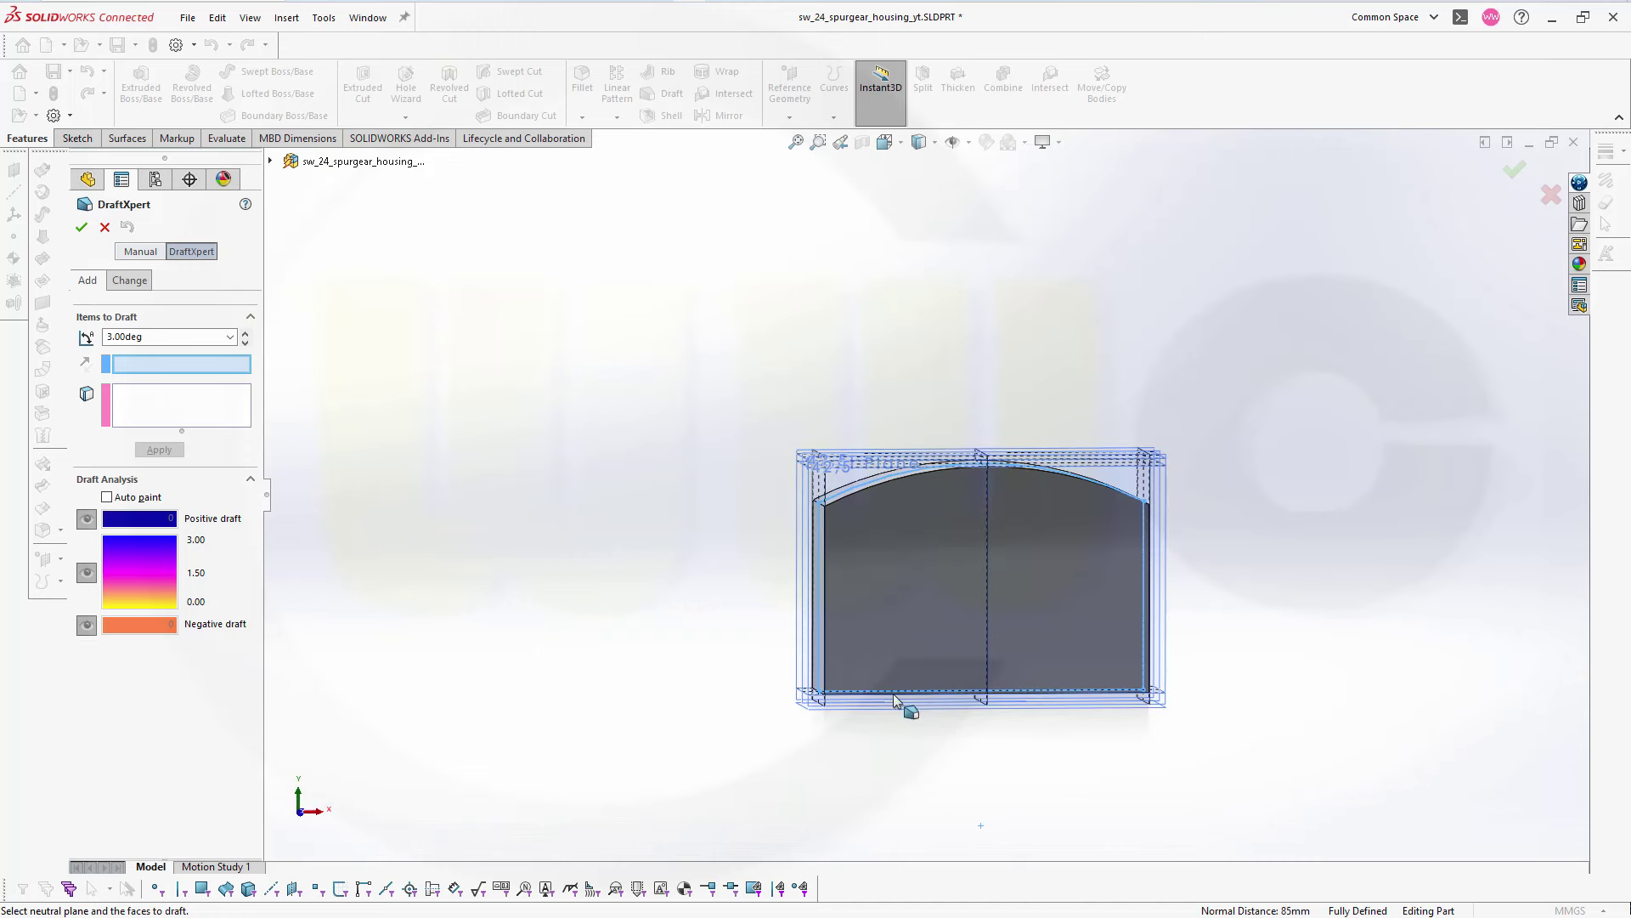
click(271, 161)
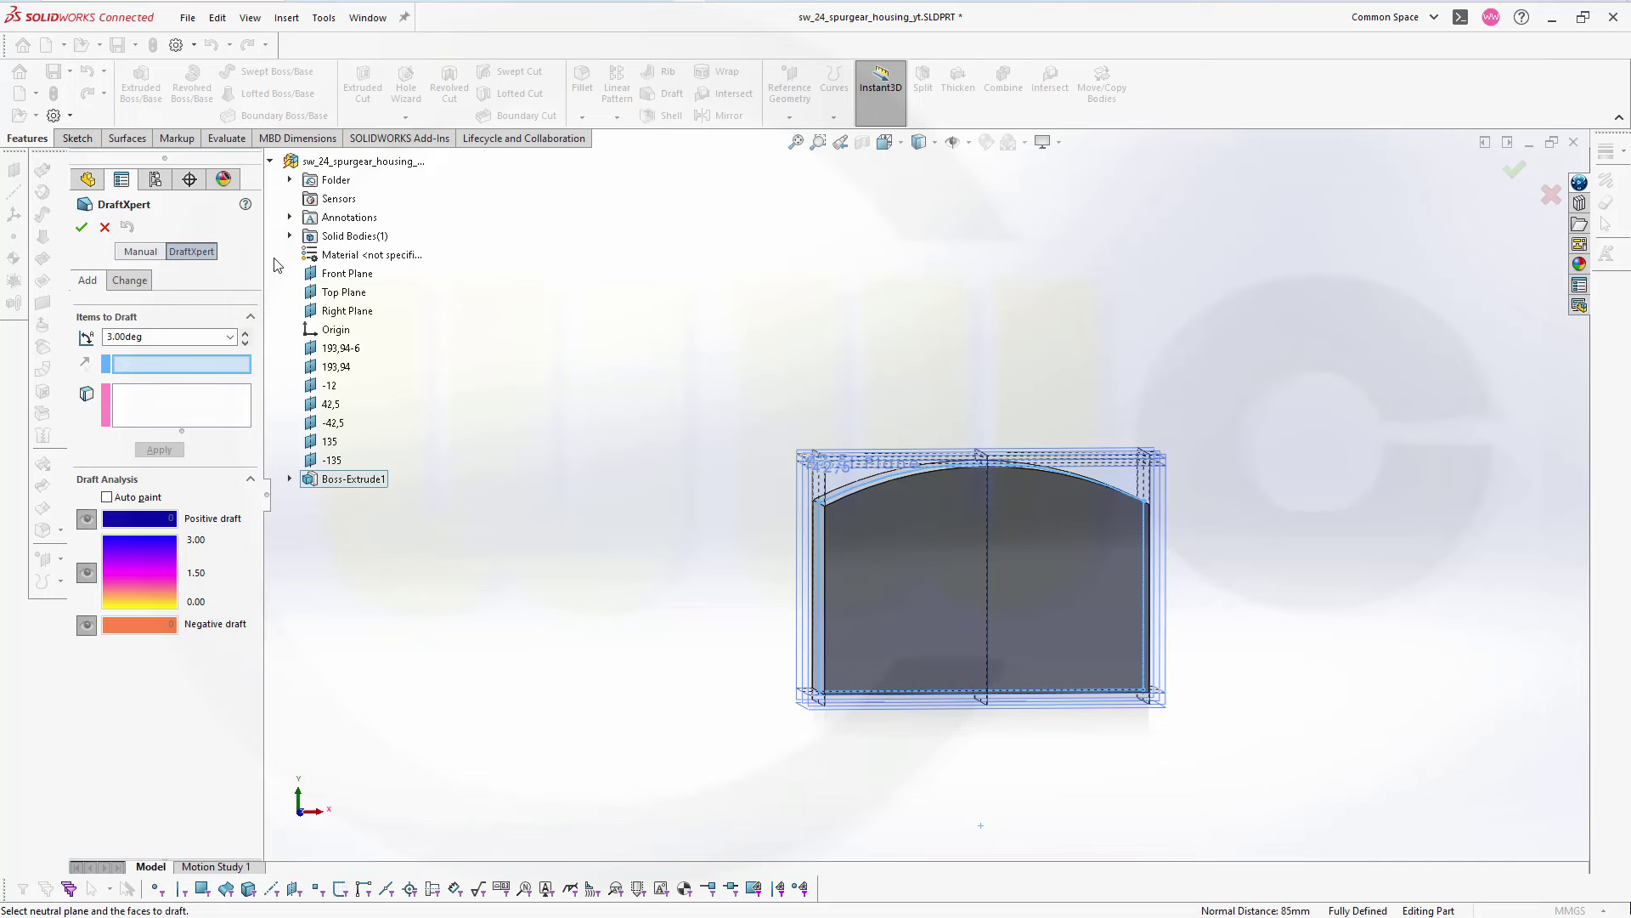
click(342, 293)
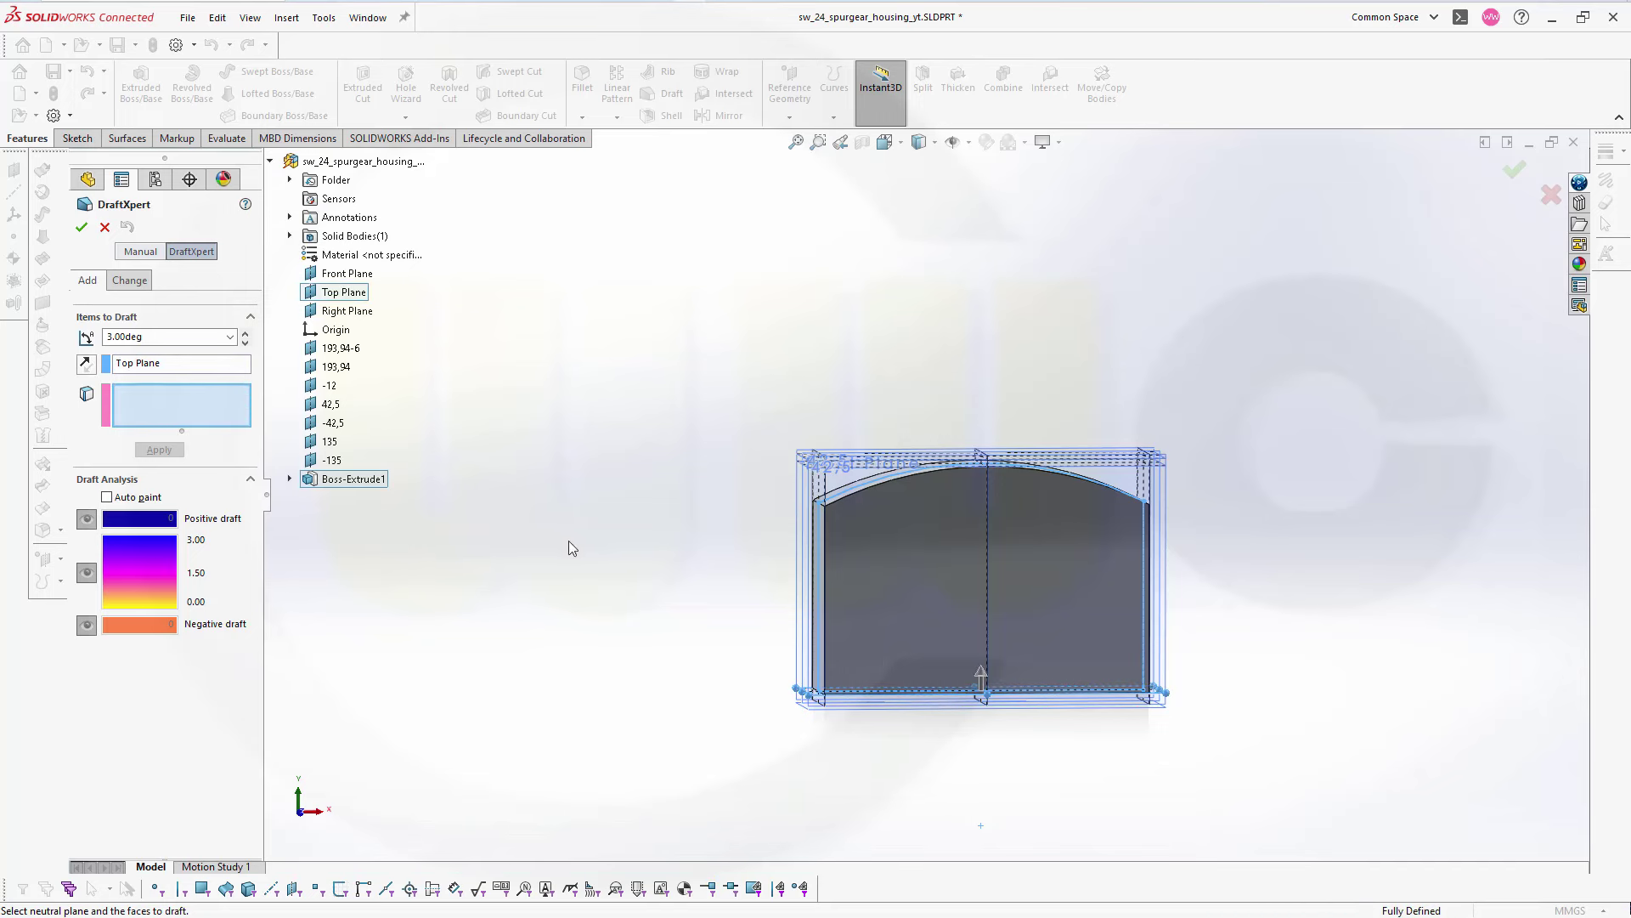
- Select the body's four side faces and apply the 3° draft
middle_drag(564, 547, 674, 590)
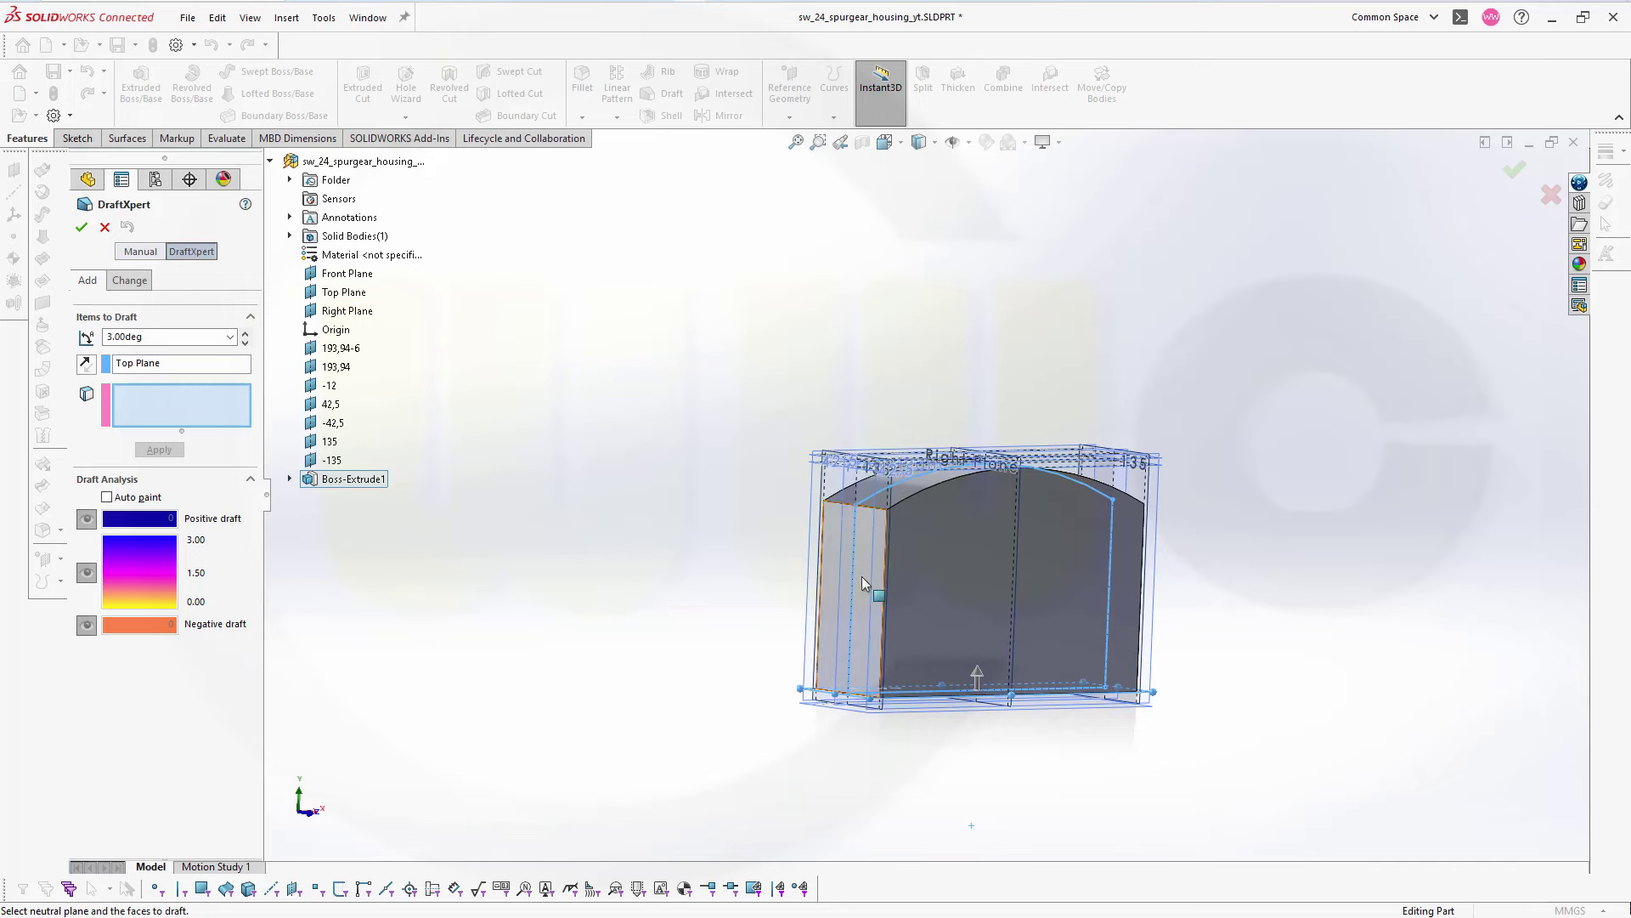
click(835, 583)
click(953, 584)
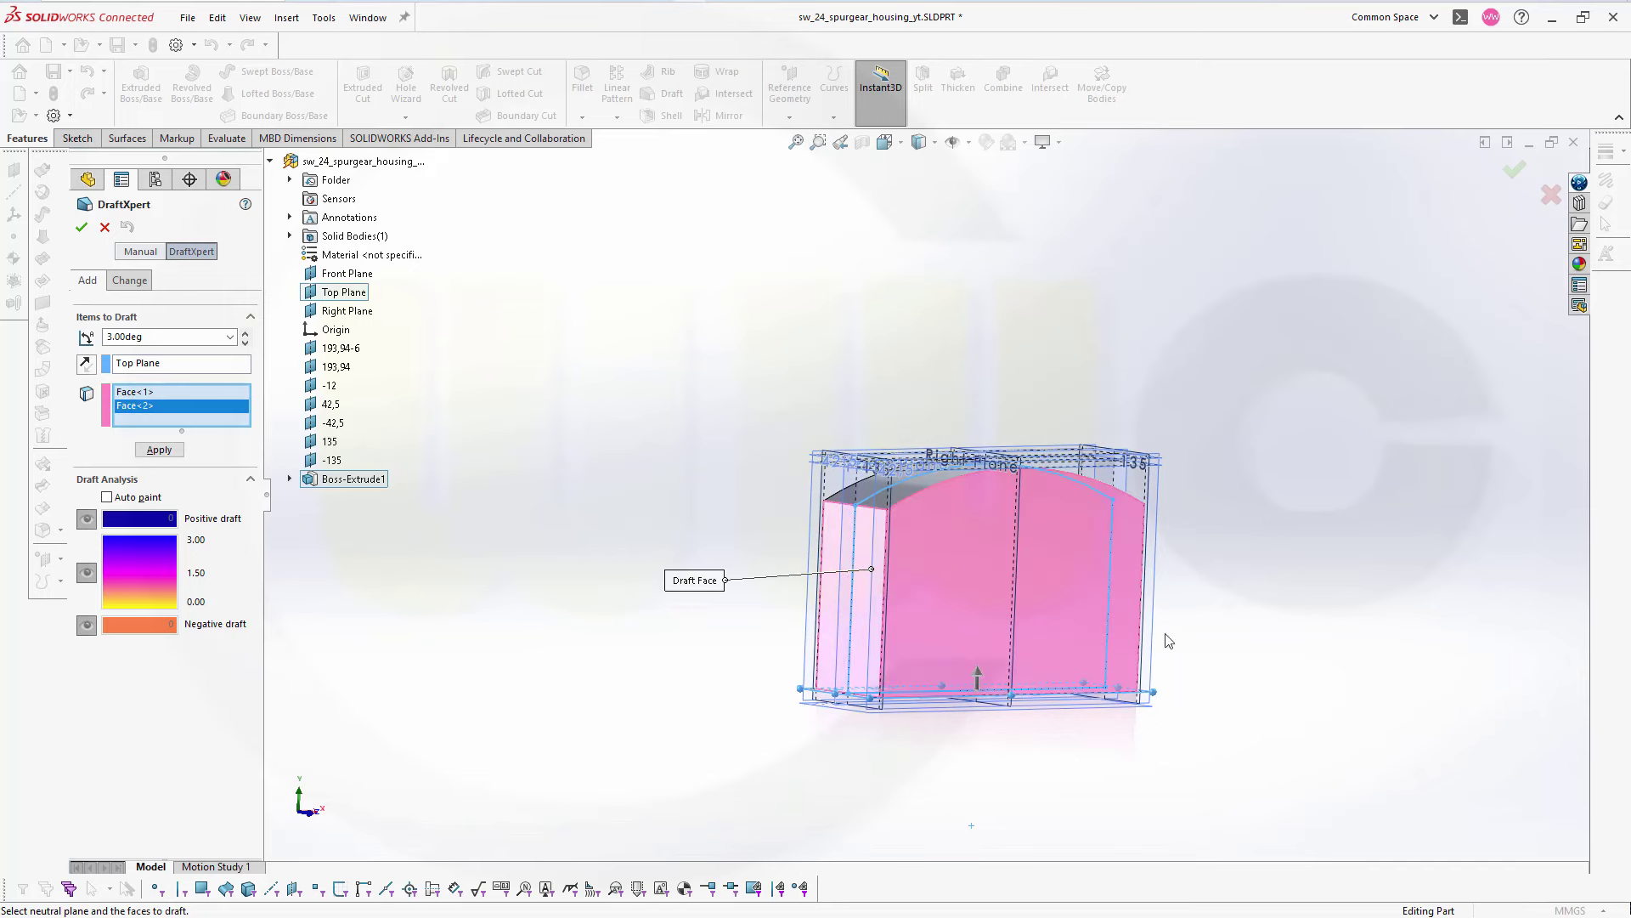
middle_drag(1253, 663, 1037, 568)
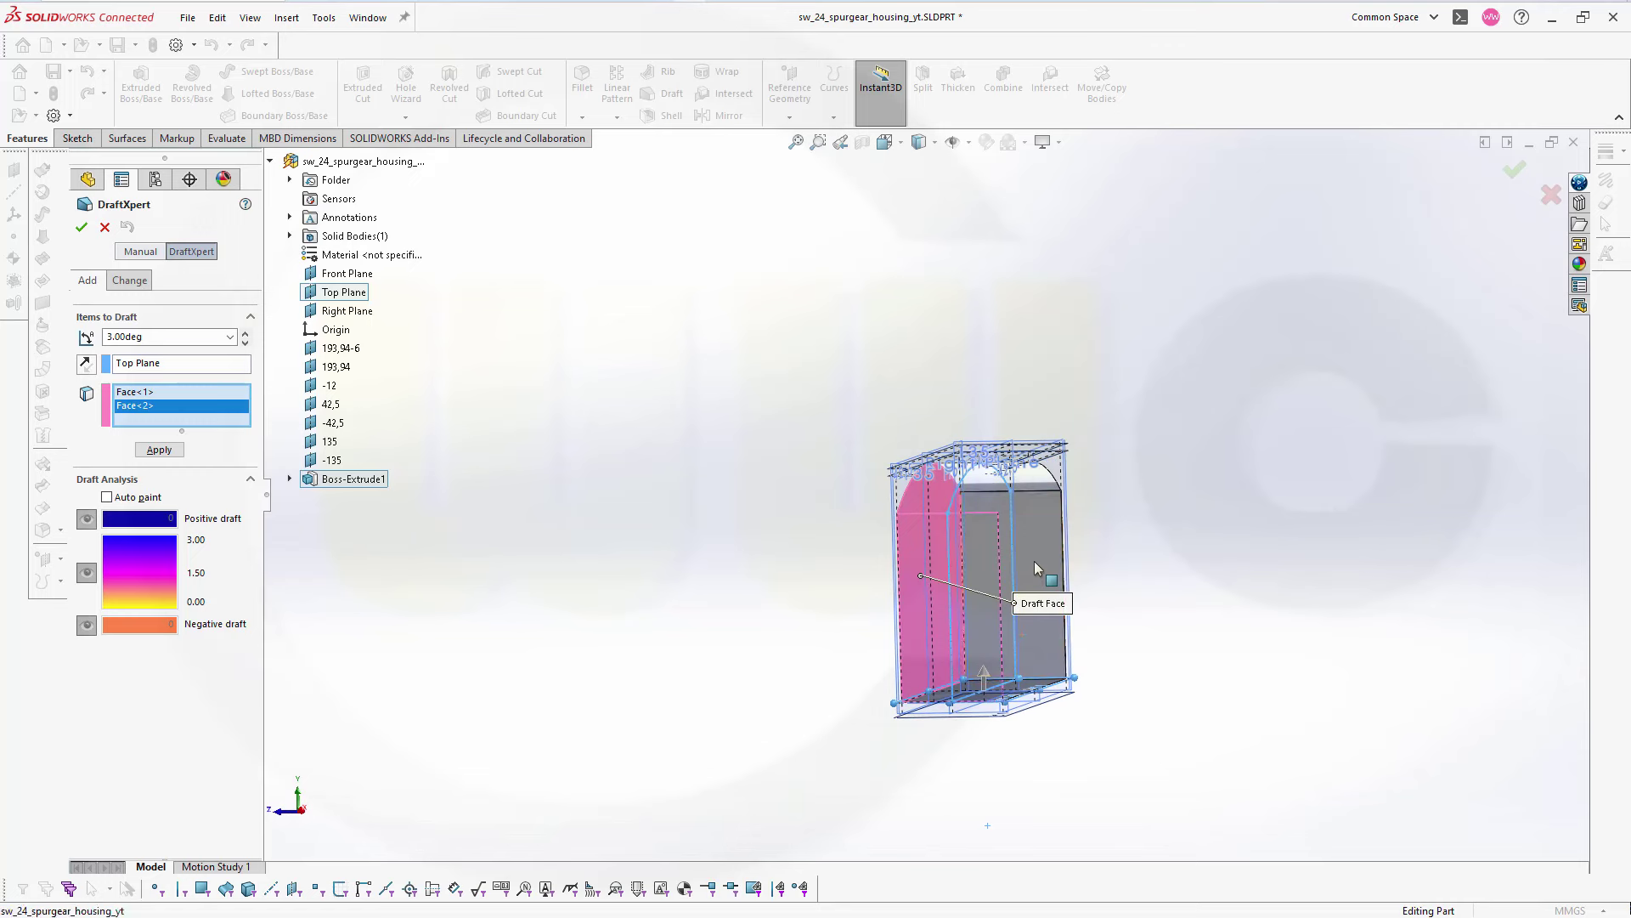
click(1034, 561)
middle_drag(1137, 601, 974, 600)
click(973, 596)
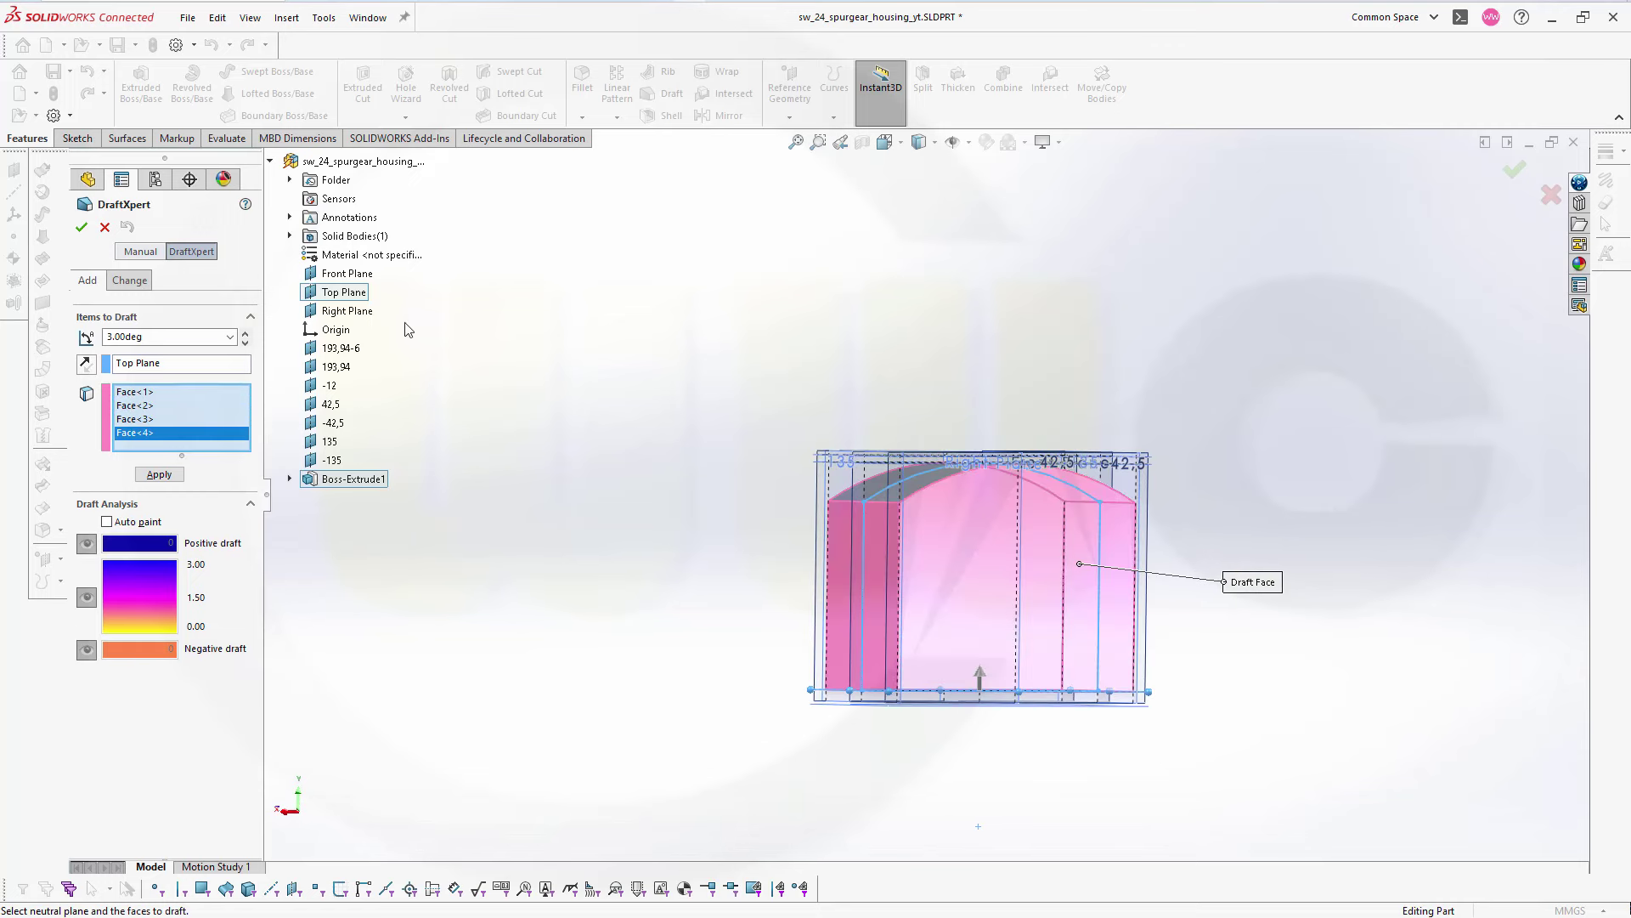
click(80, 228)
middle_drag(506, 379, 459, 451)
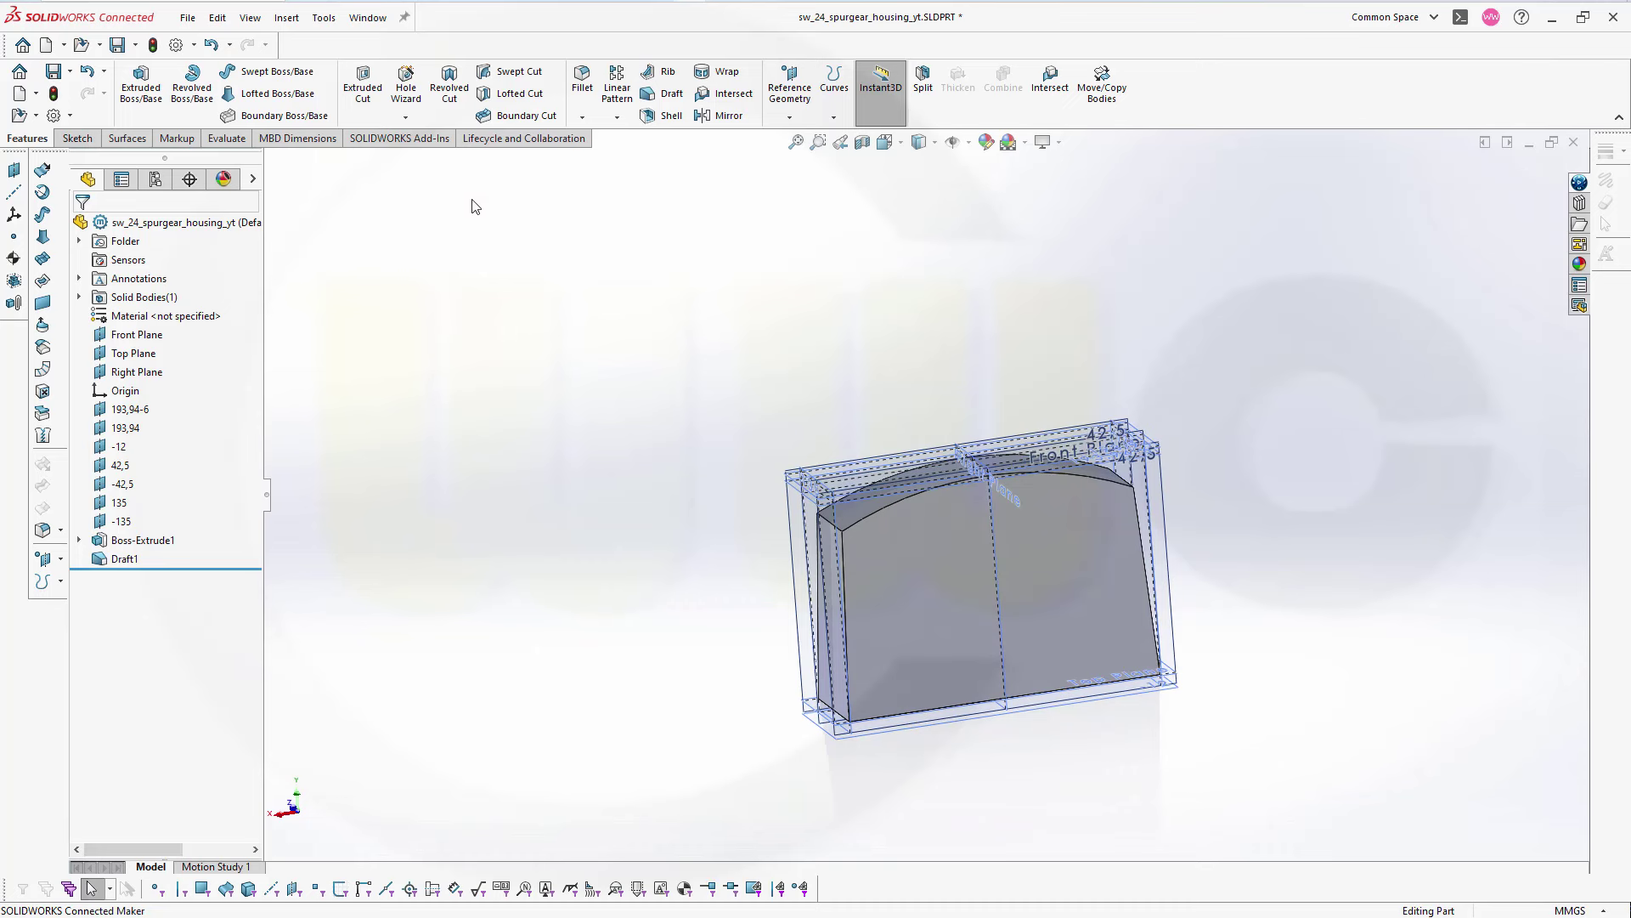
- Fillet the upper left and upper right corner edges with a 70 mm radius
click(582, 81)
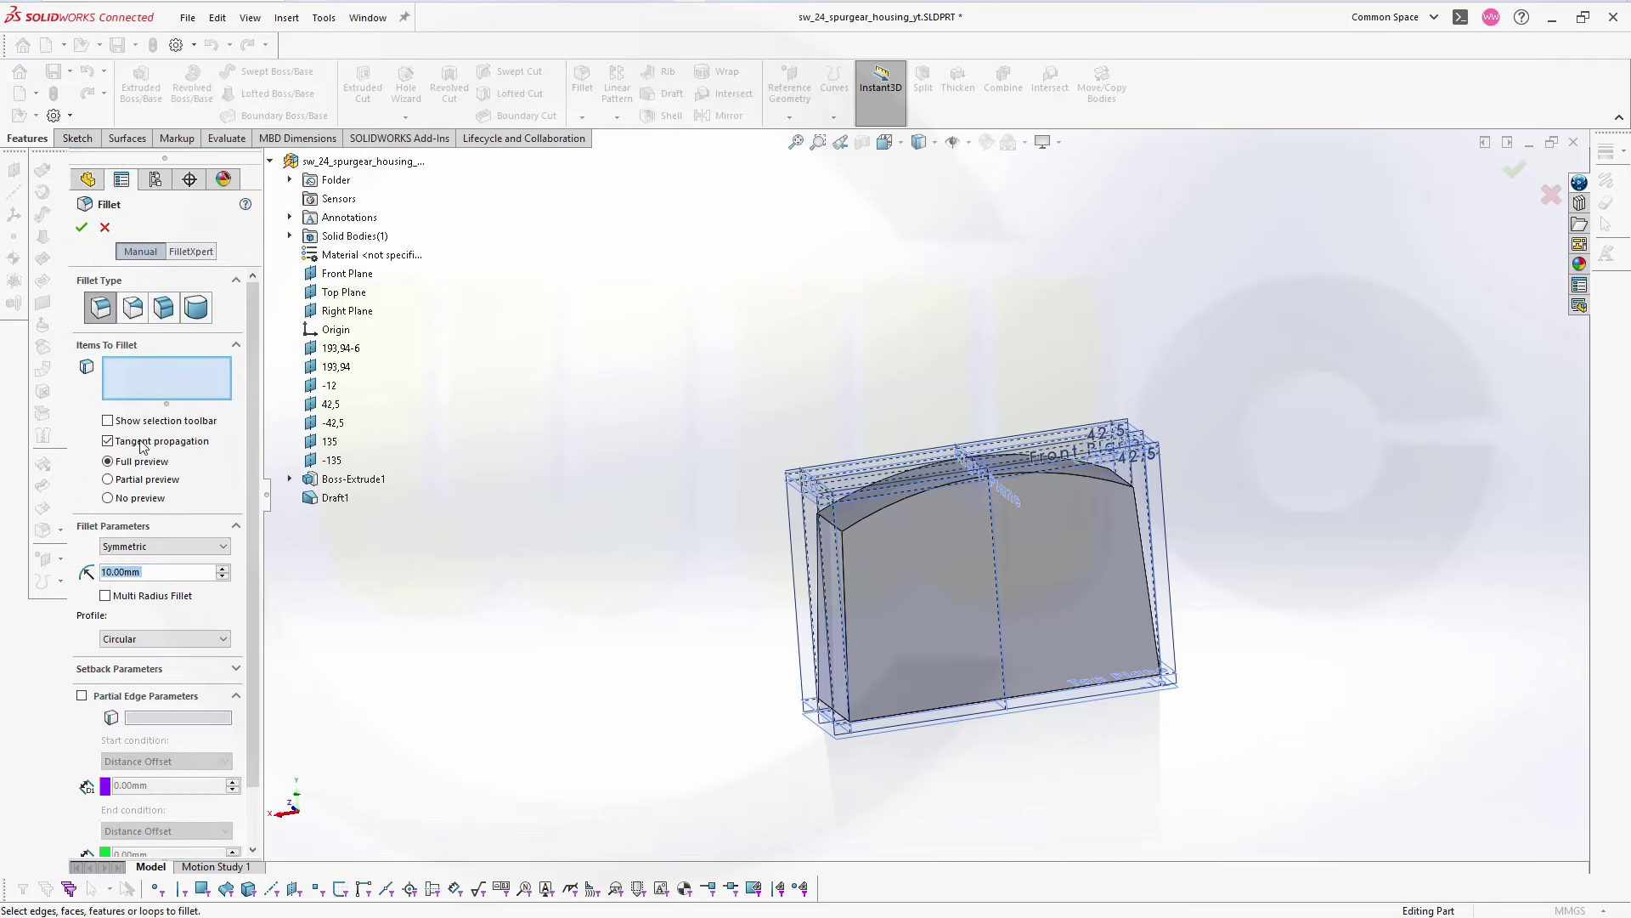
text(70)
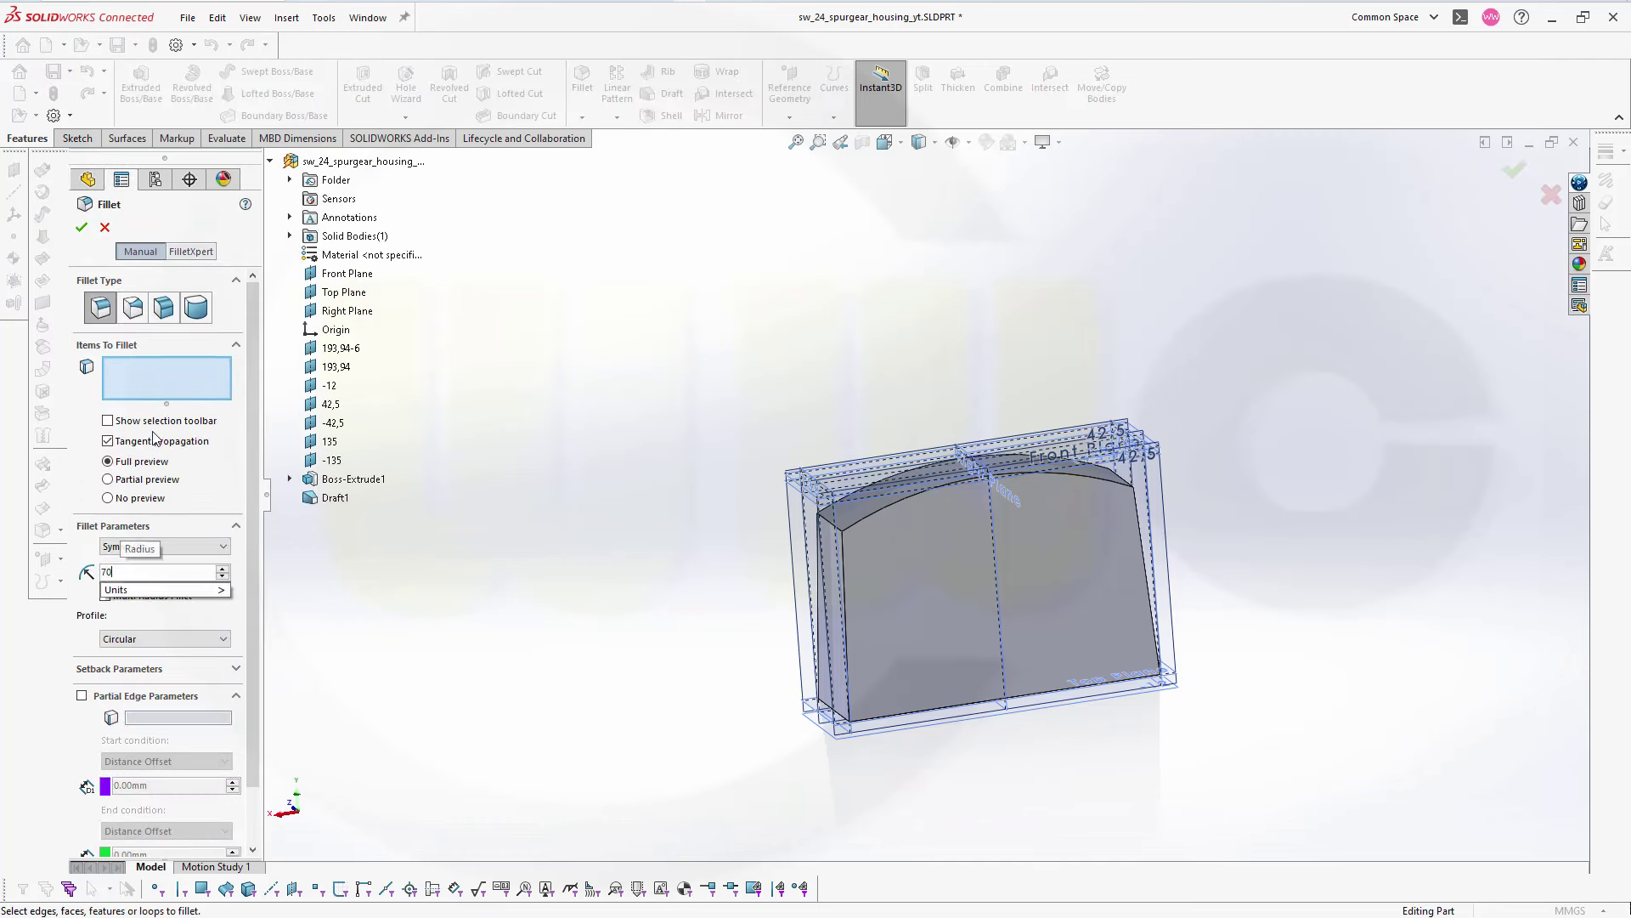
key(Return)
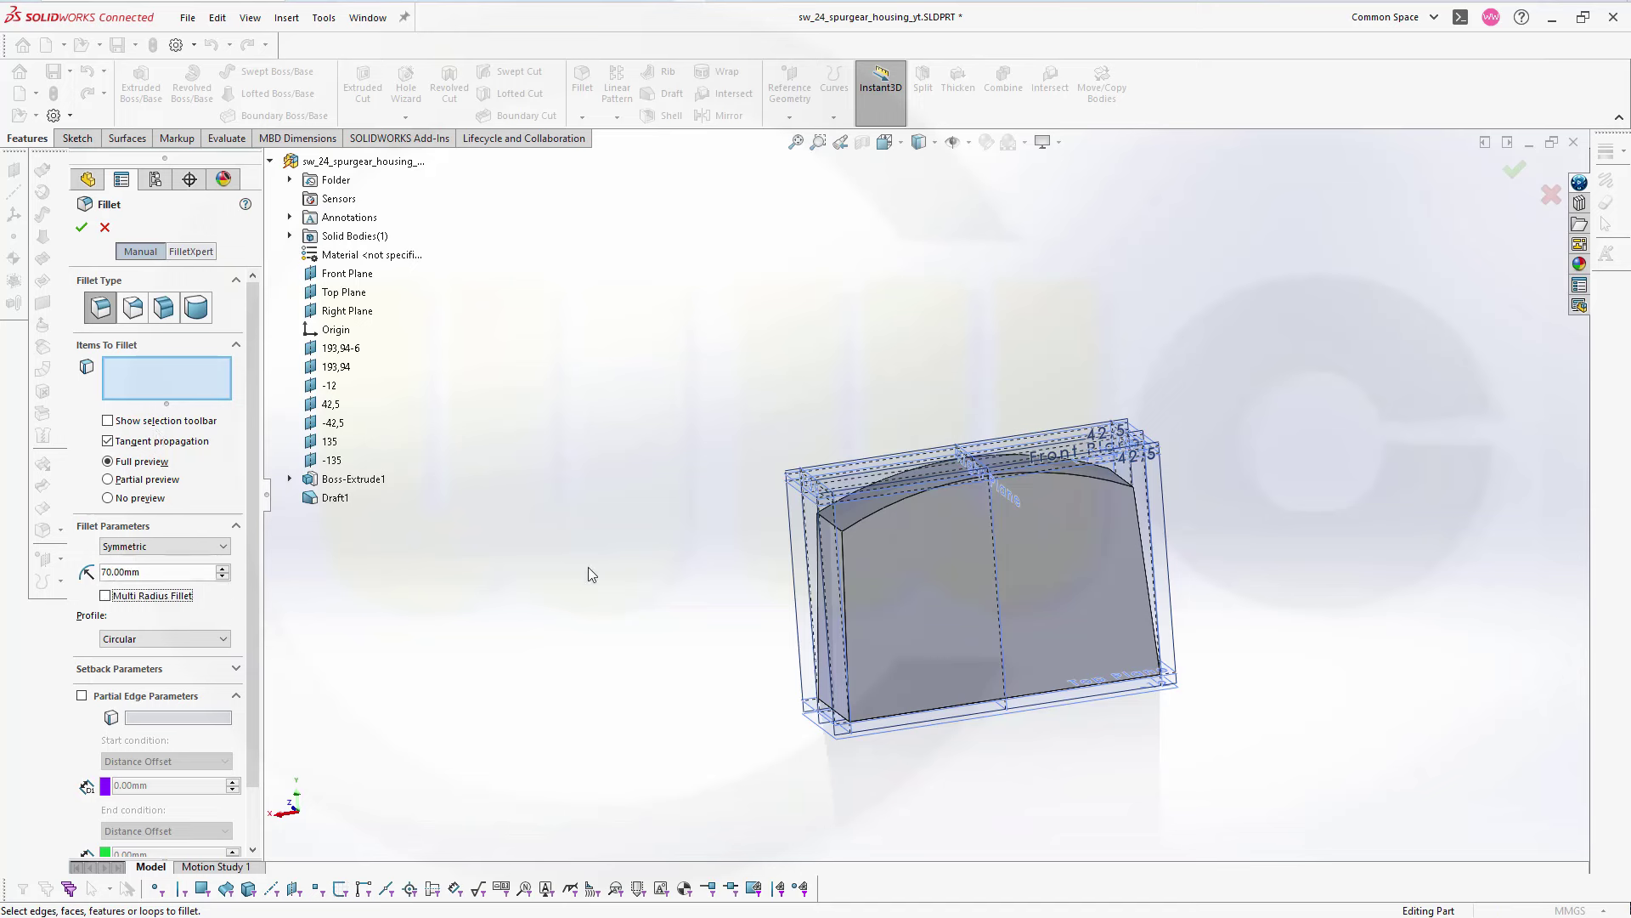
click(837, 535)
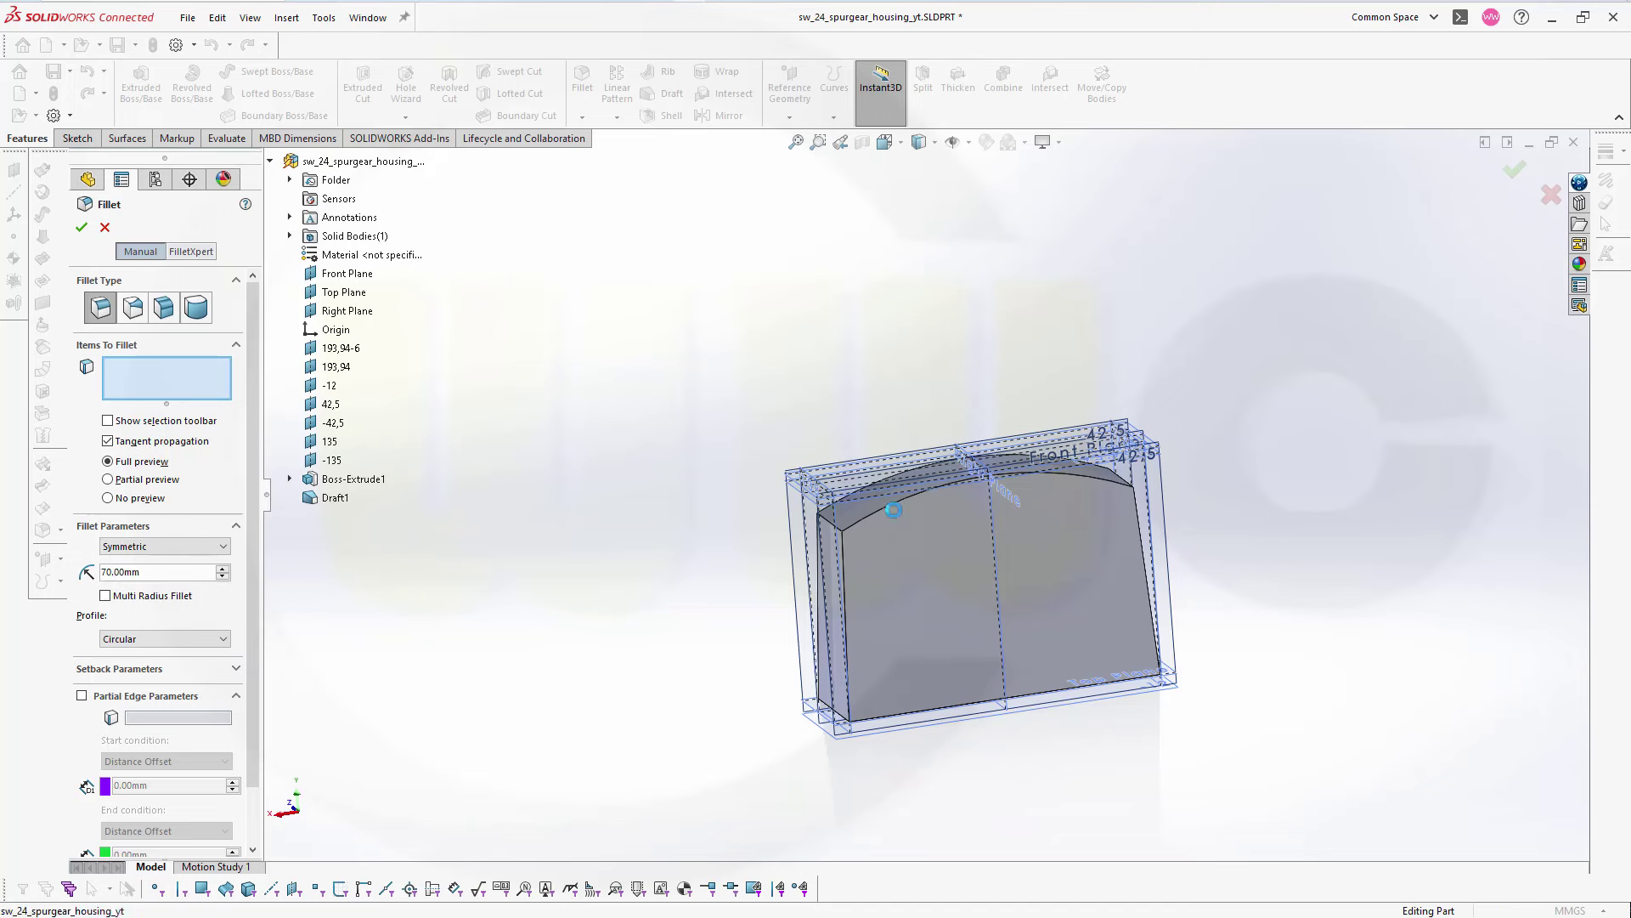
middle_drag(1101, 568, 1057, 588)
click(1105, 474)
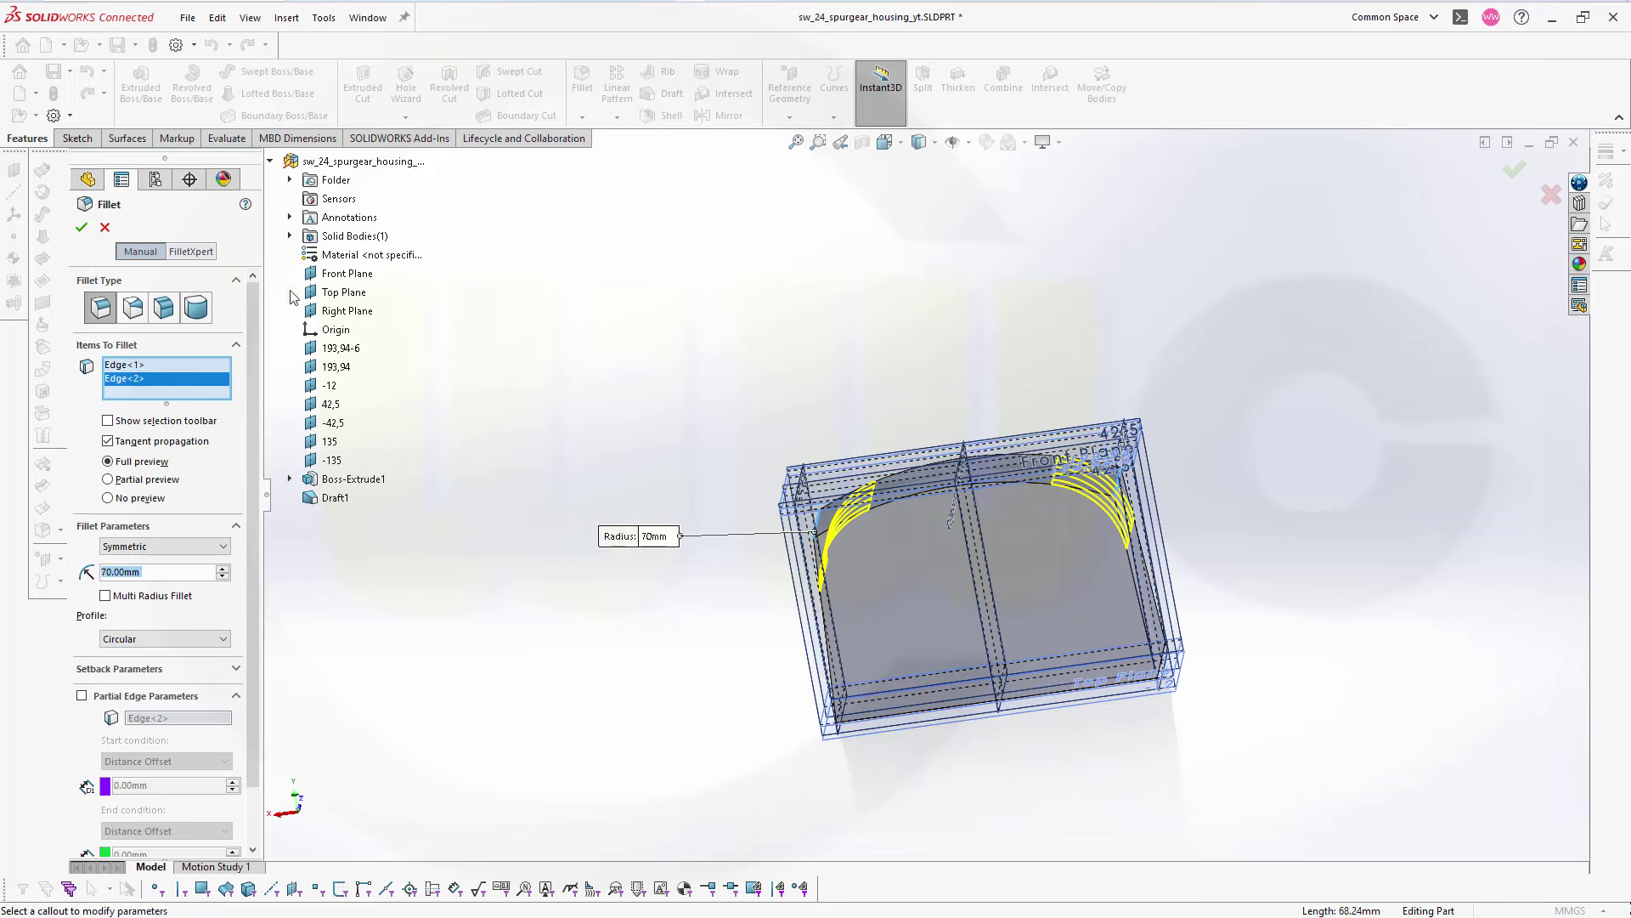
click(81, 227)
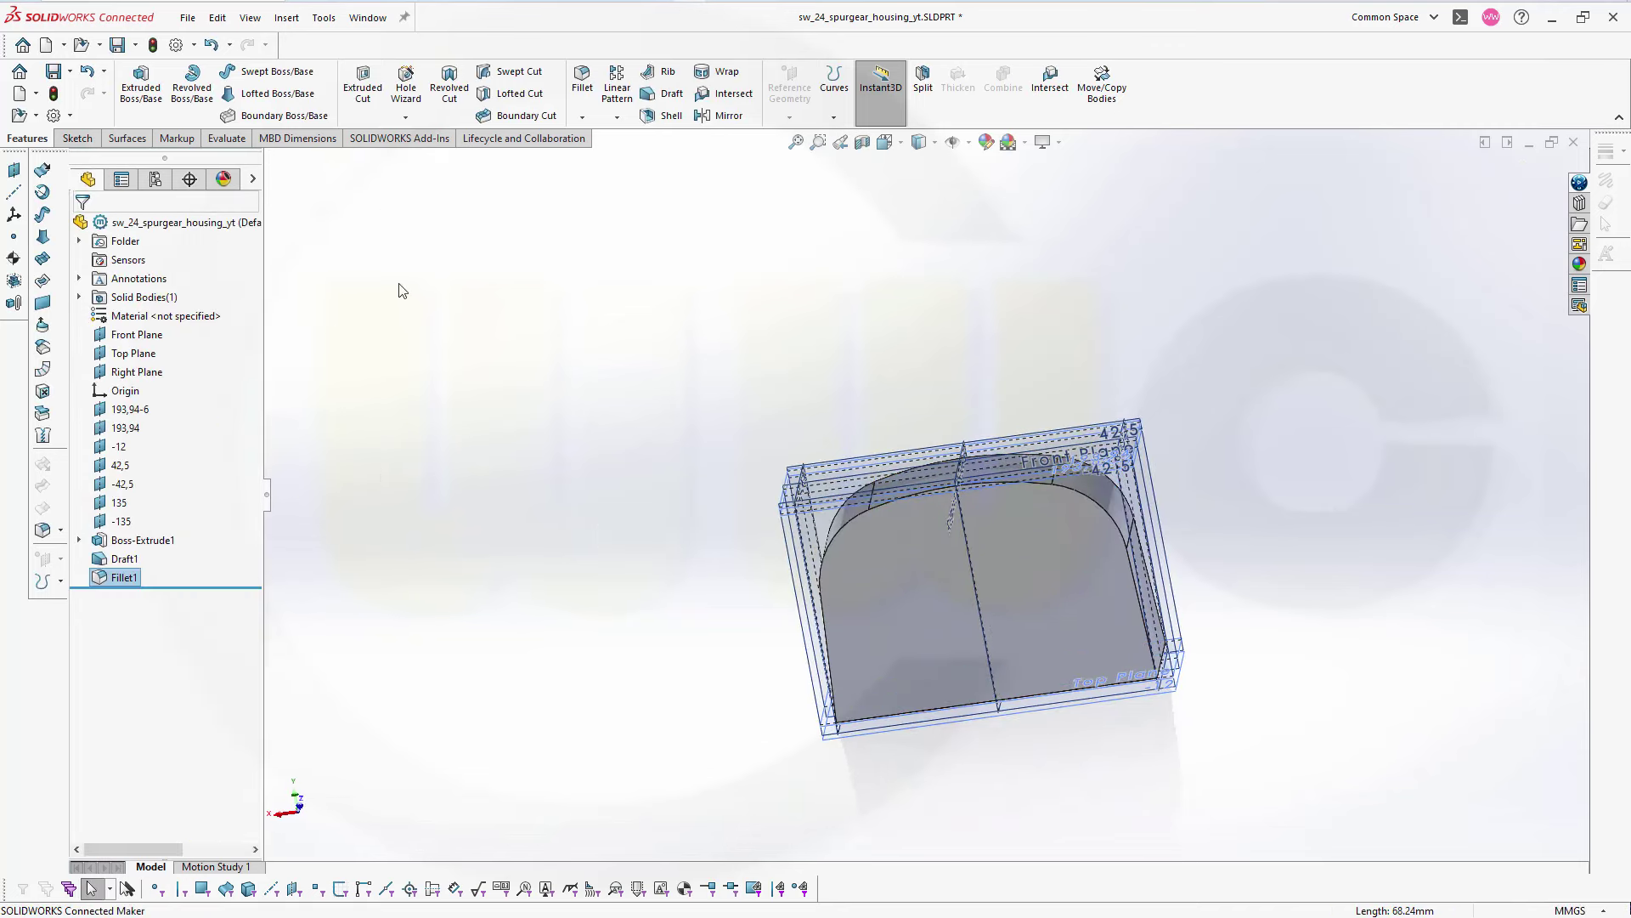
- Fillet the front and back arched outline edges with a 5 mm radius
click(583, 85)
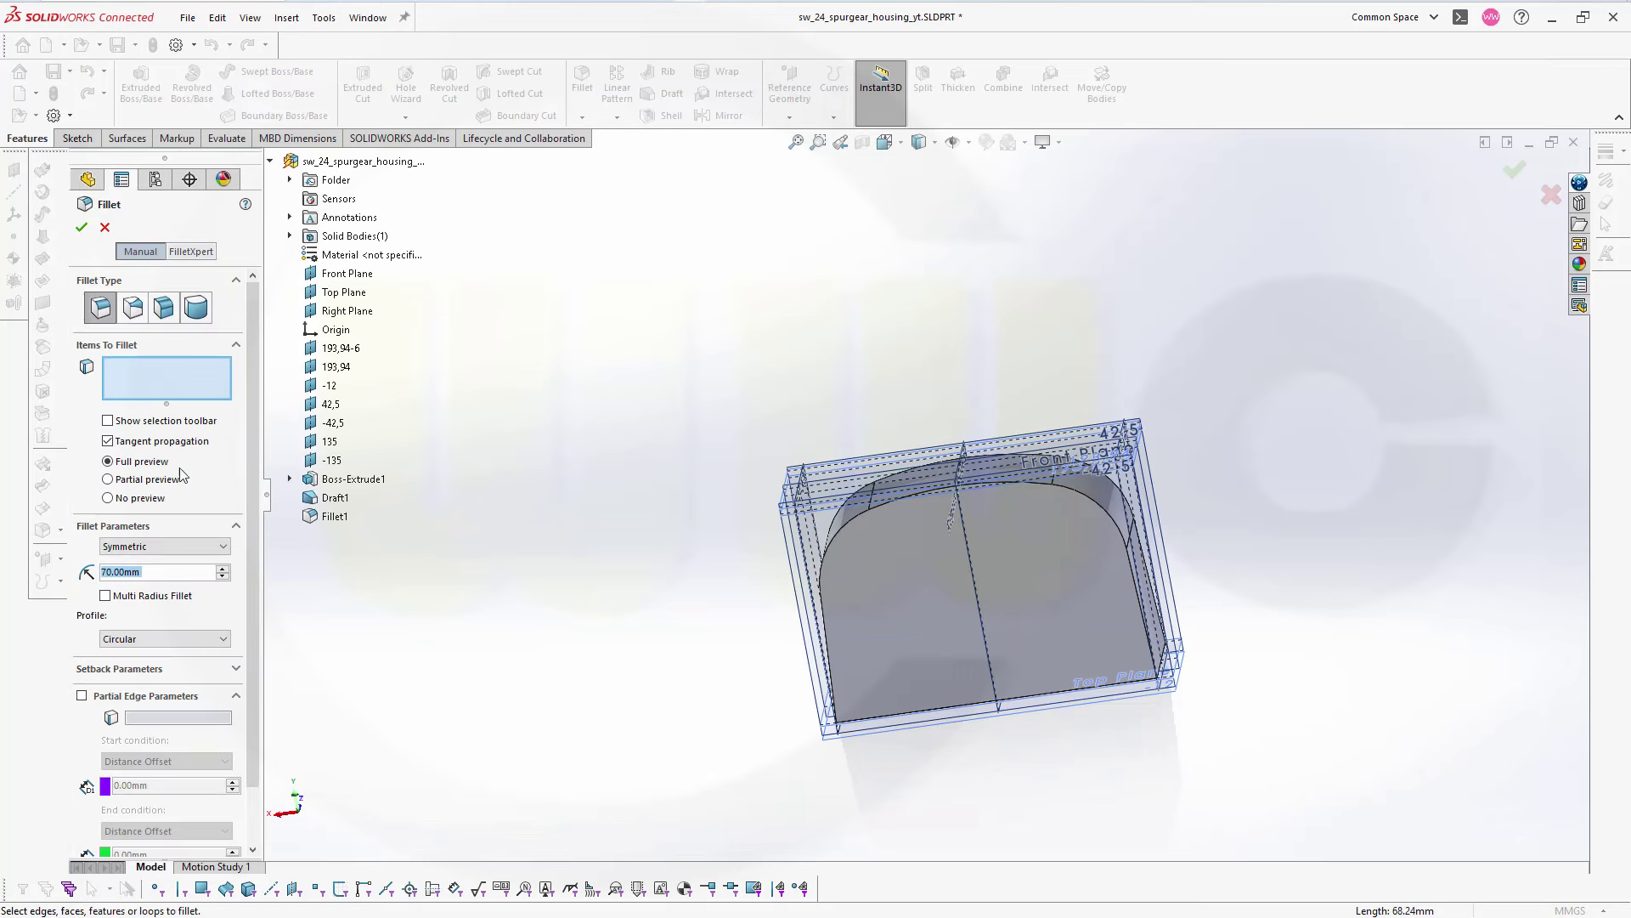
text(5)
key(Tab)
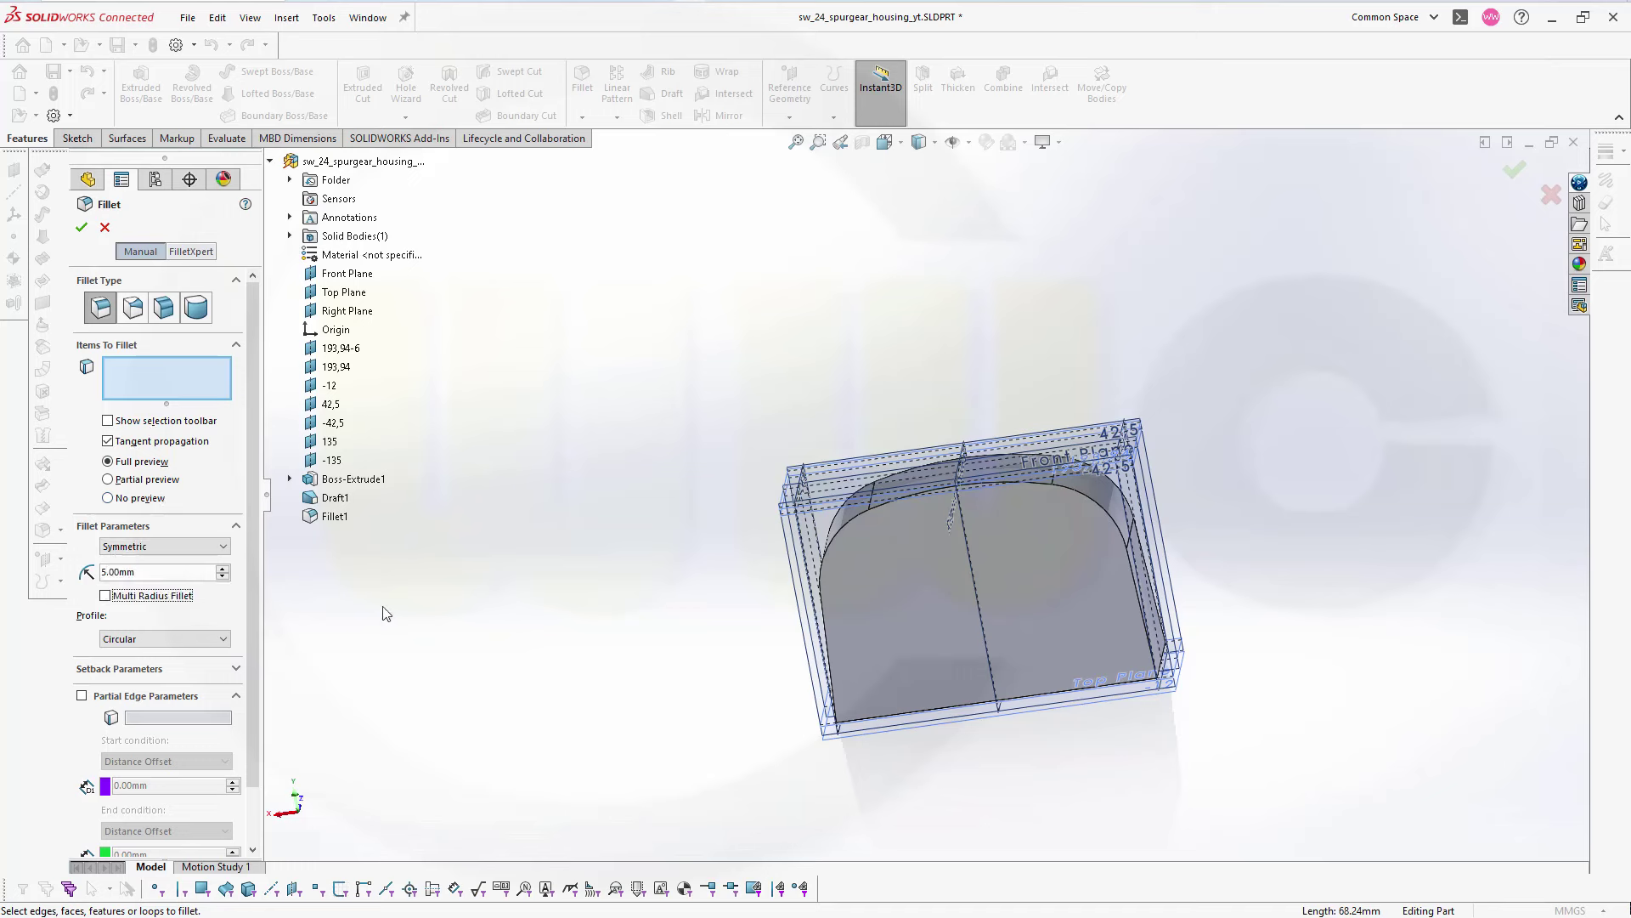
middle_drag(610, 689, 692, 670)
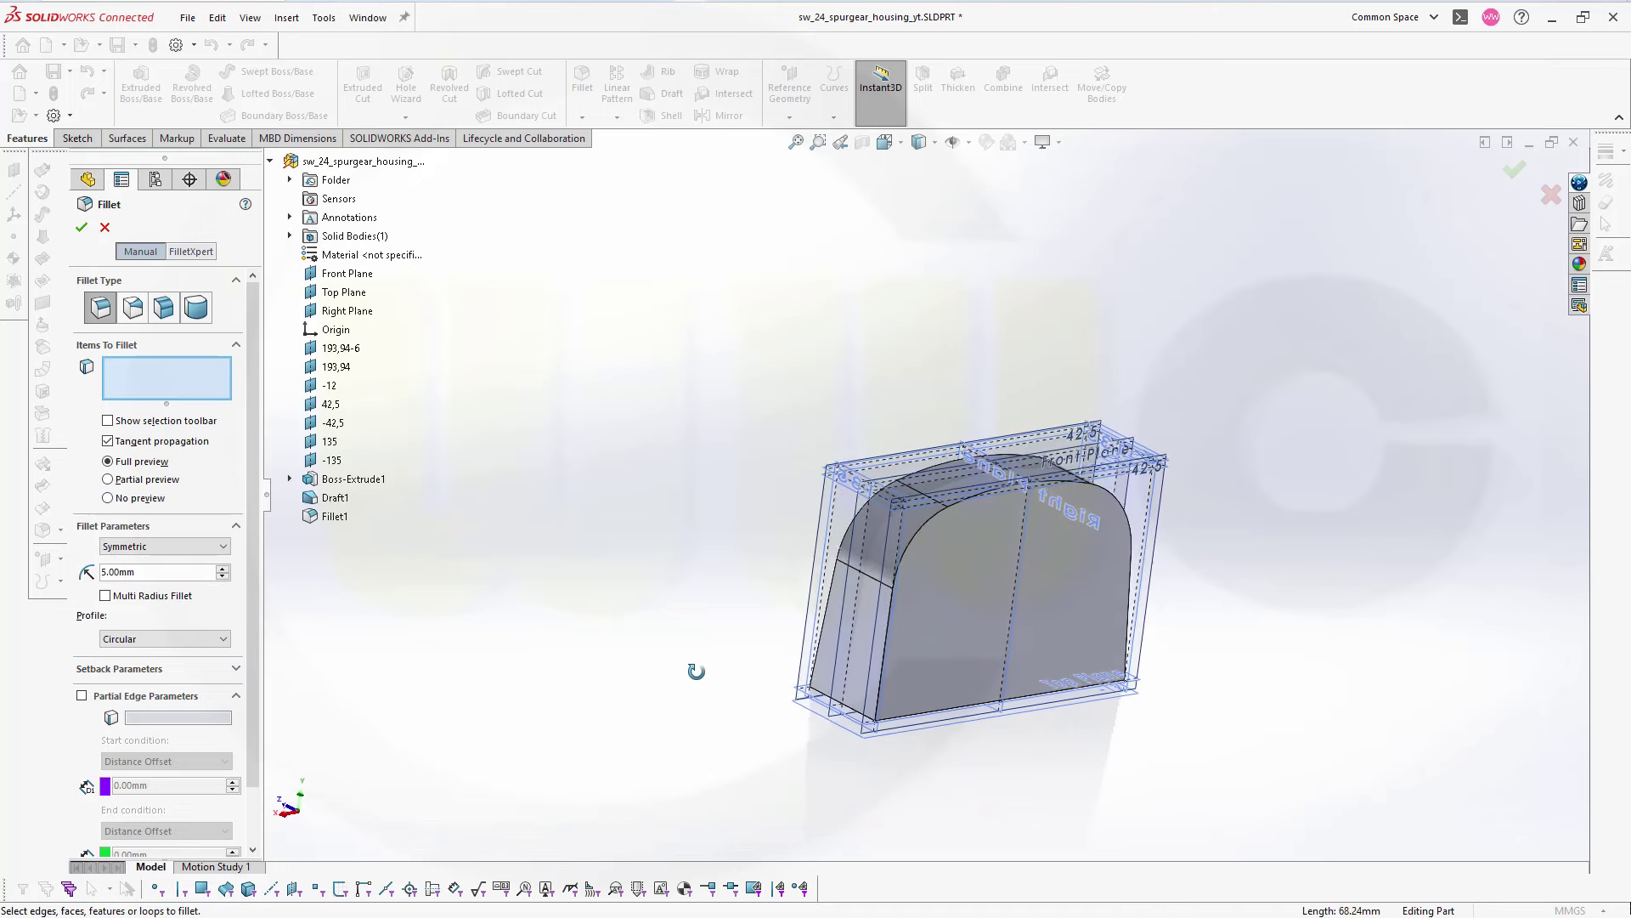
click(917, 539)
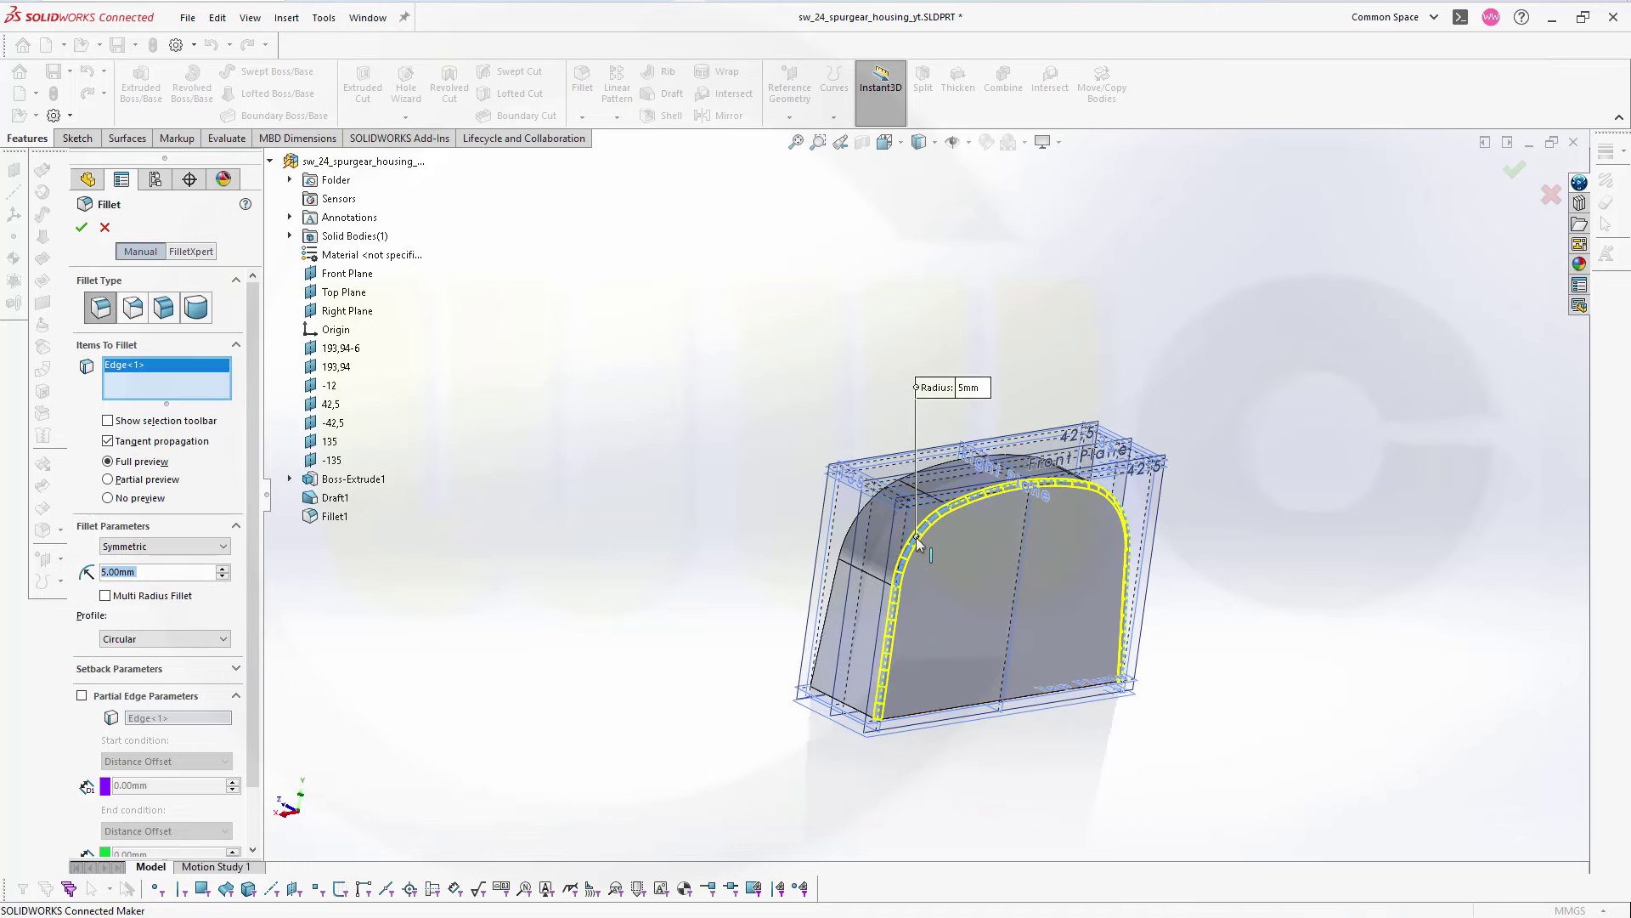
click(860, 520)
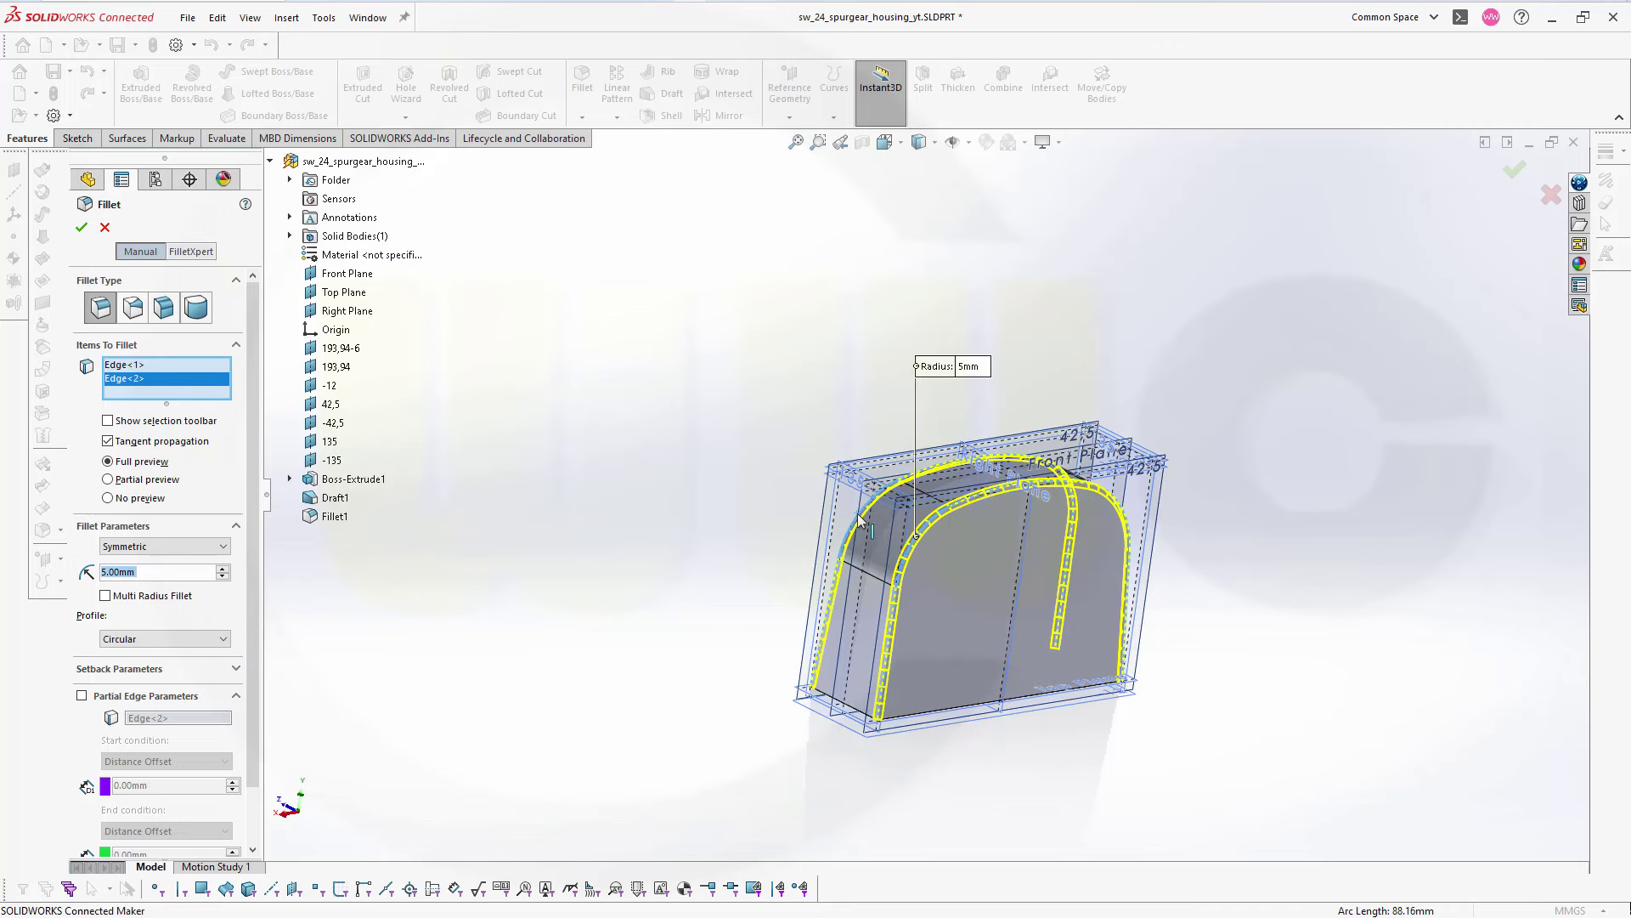
click(81, 227)
mouse_move(753, 437)
middle_down()
mouse_move(674, 393)
mouse_move(725, 355)
mouse_move(768, 474)
mouse_move(739, 474)
mouse_move(736, 441)
middle_up()
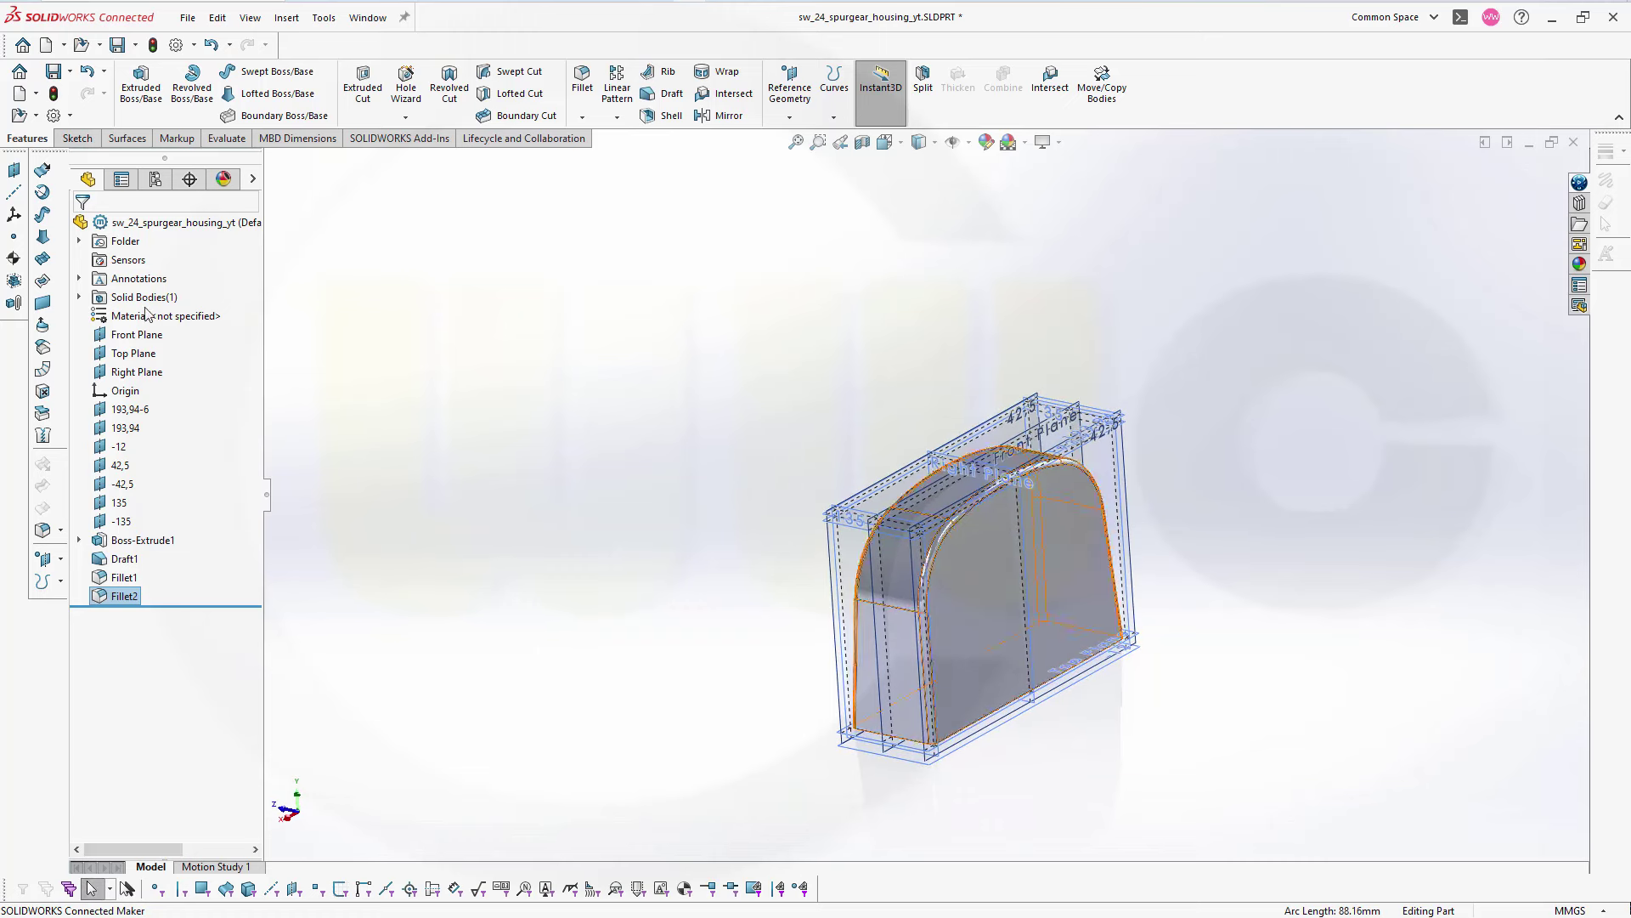
- Hide the Fillet2 shell body
click(79, 297)
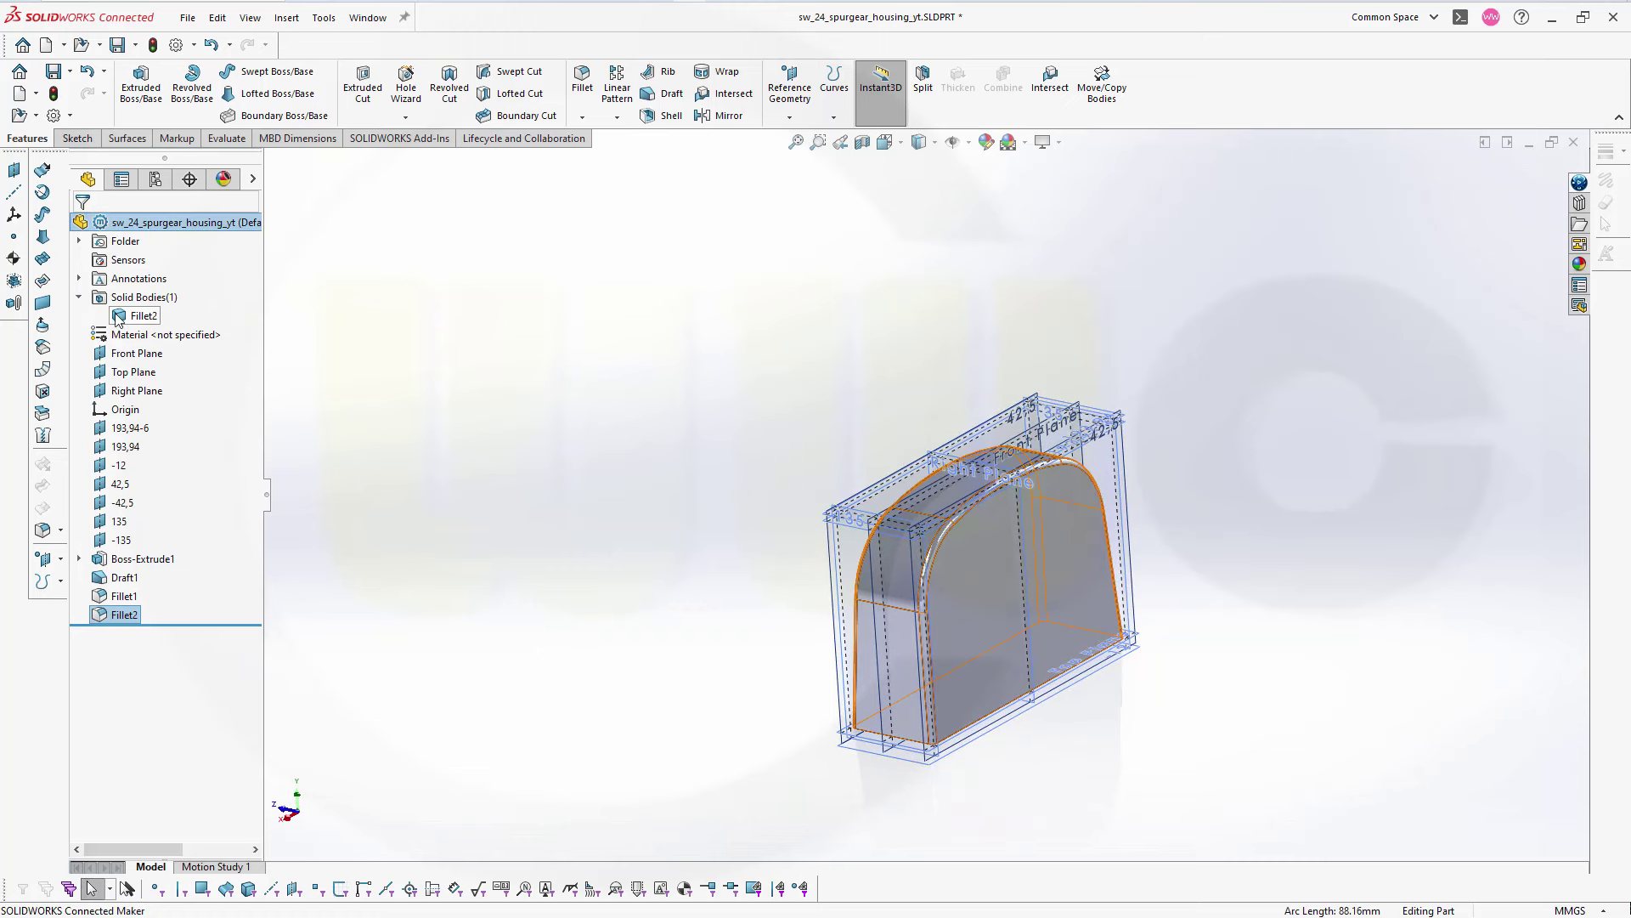
click(129, 316)
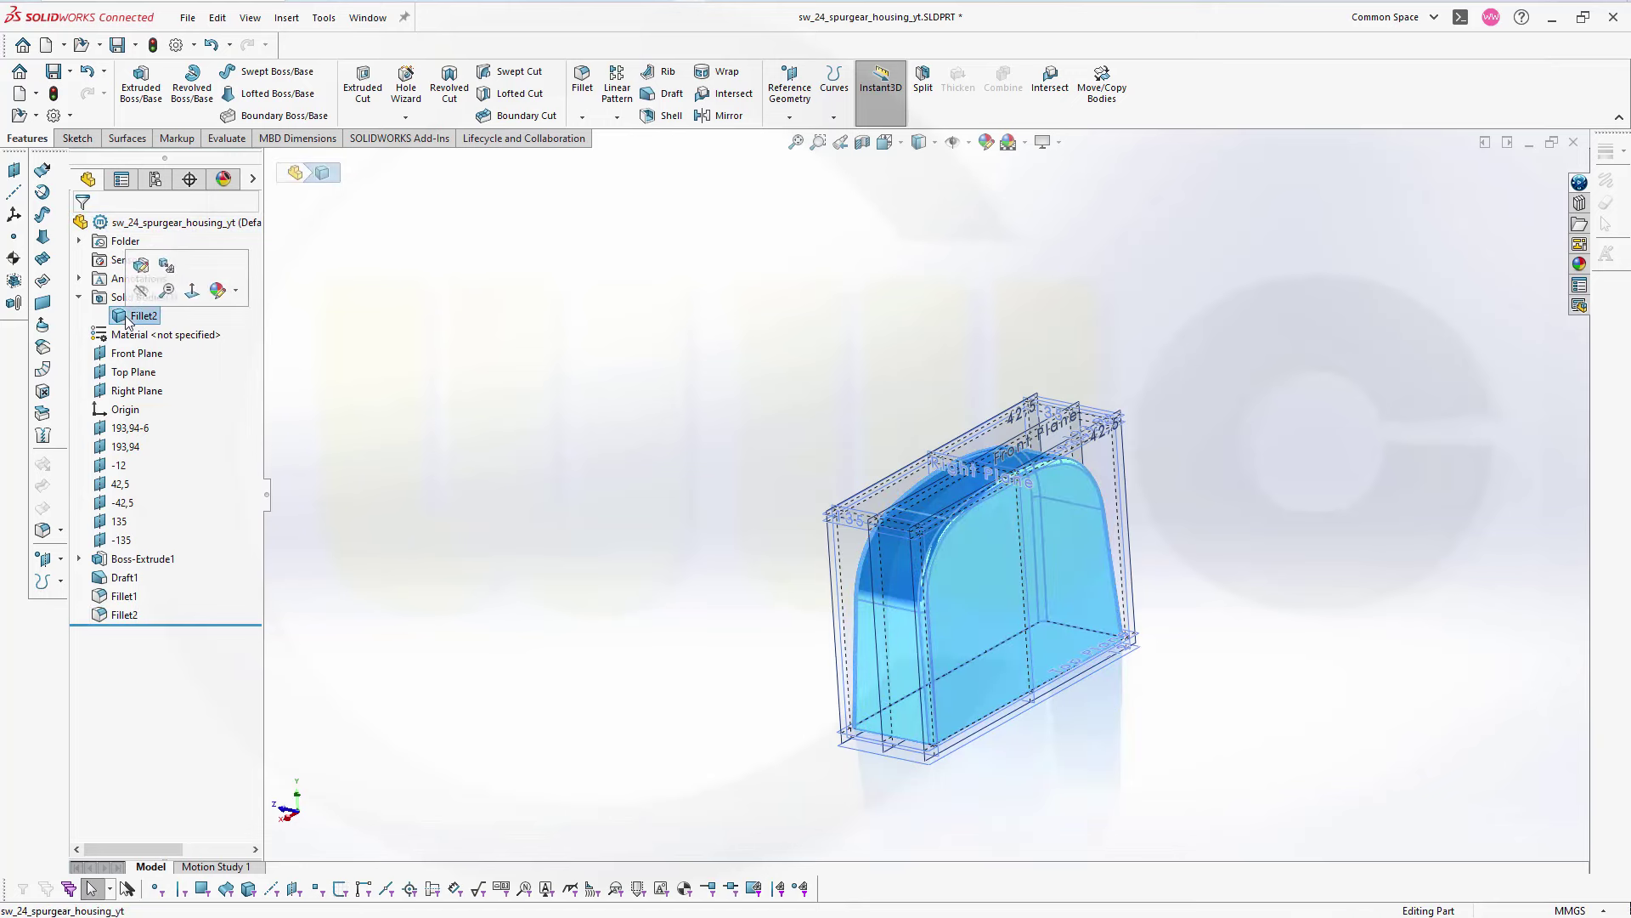
click(141, 293)
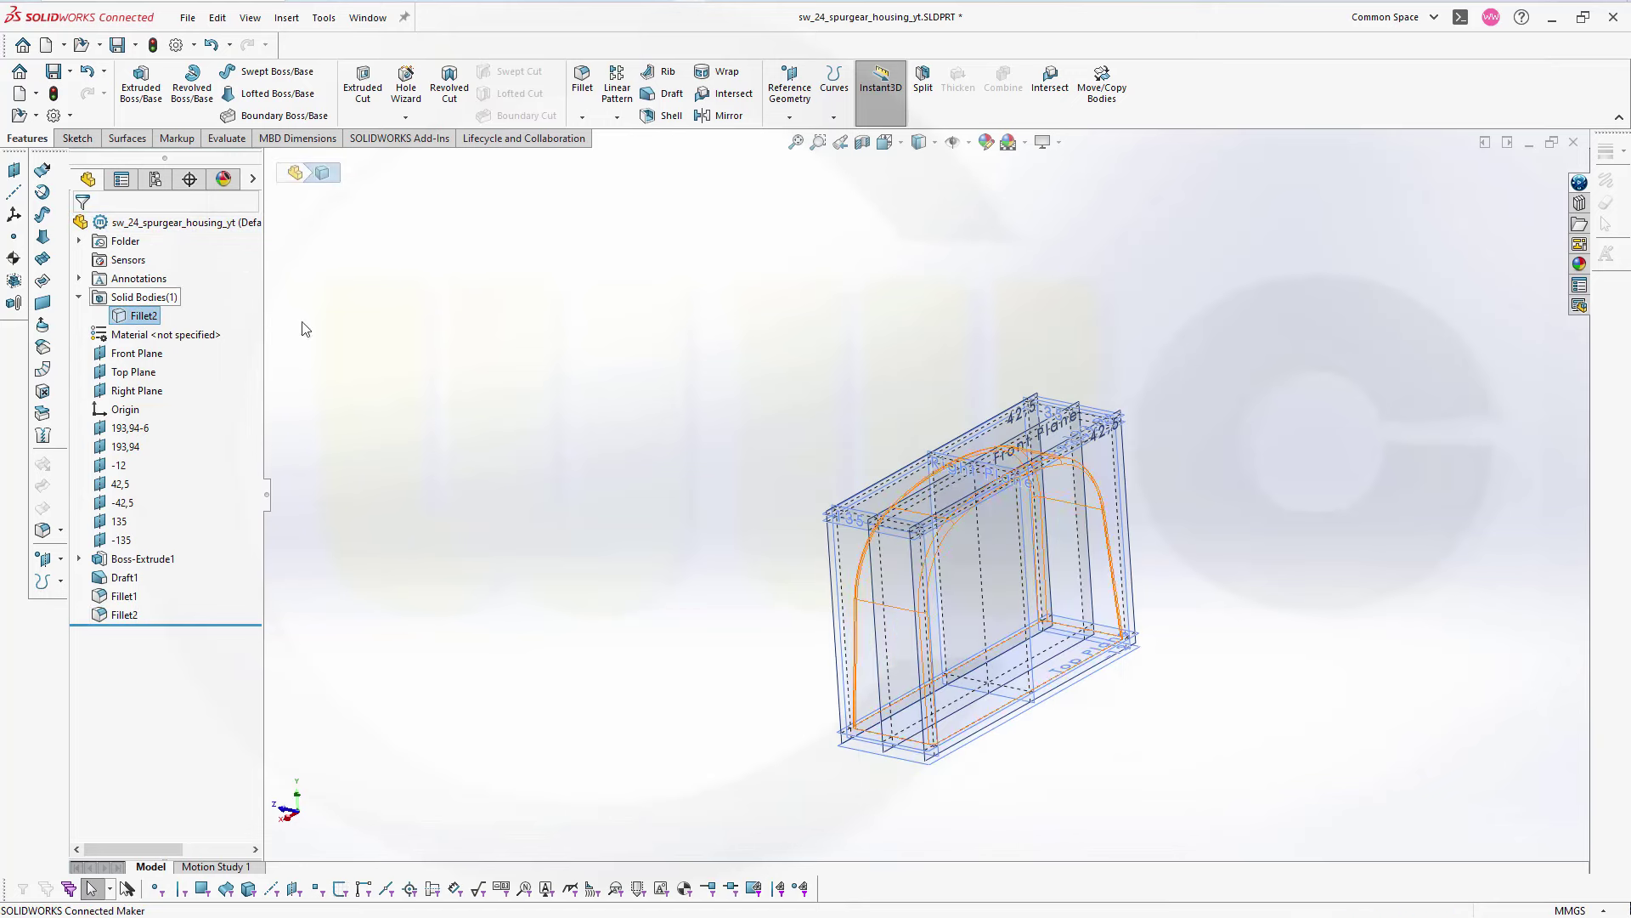
middle_drag(591, 397, 642, 428)
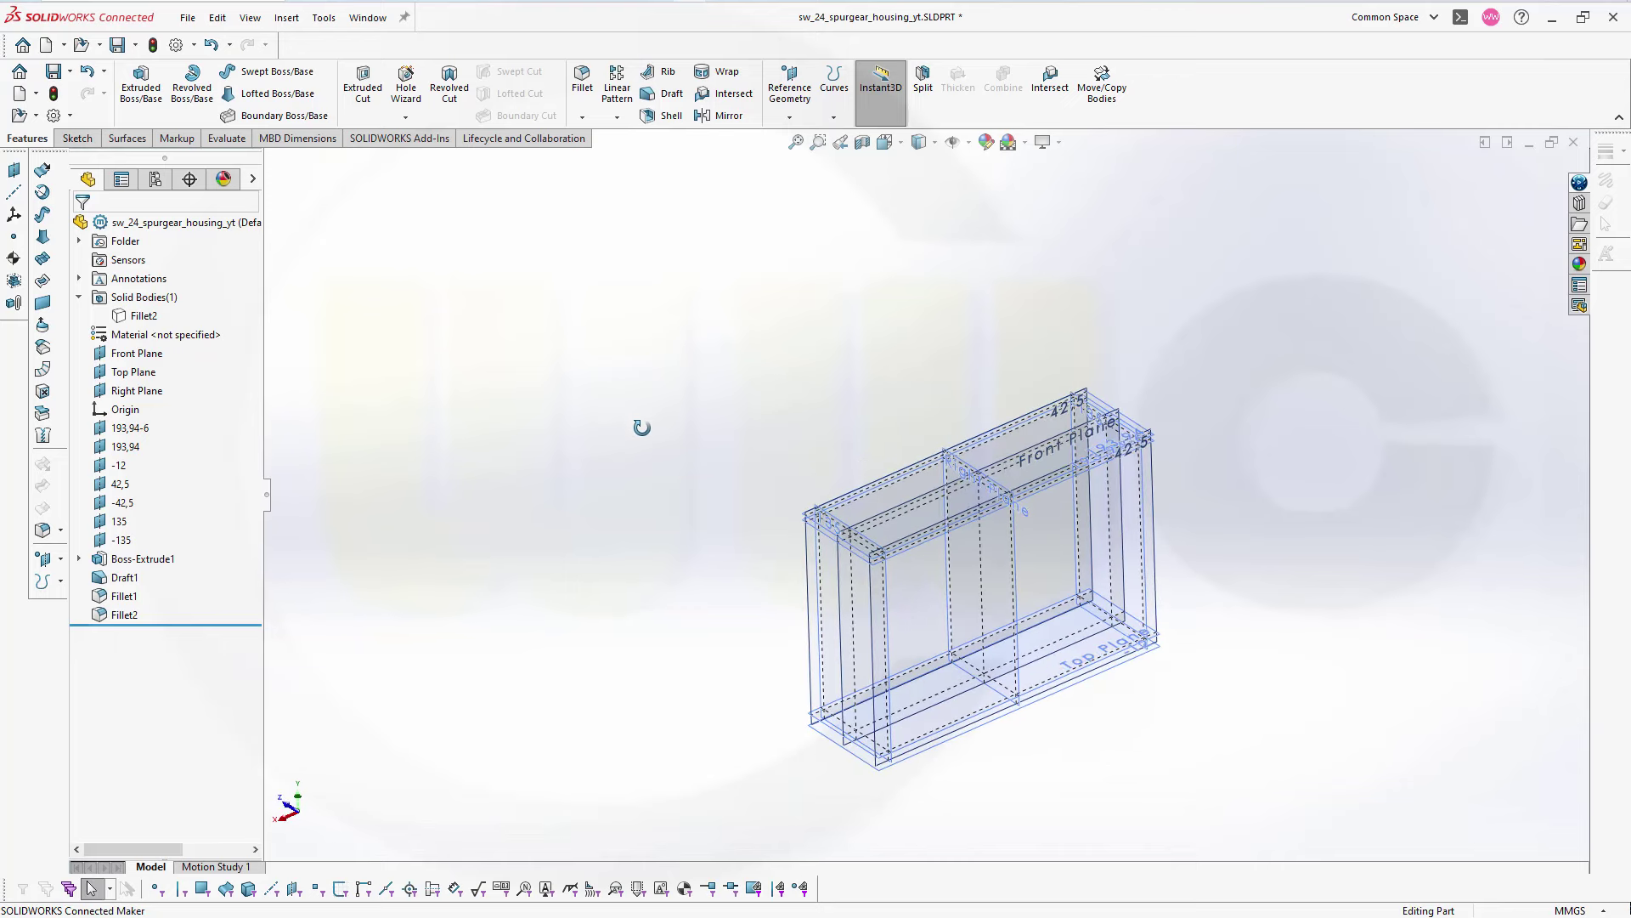
- Create a reference plane offset 62.5 mm from the Front Plane
click(790, 118)
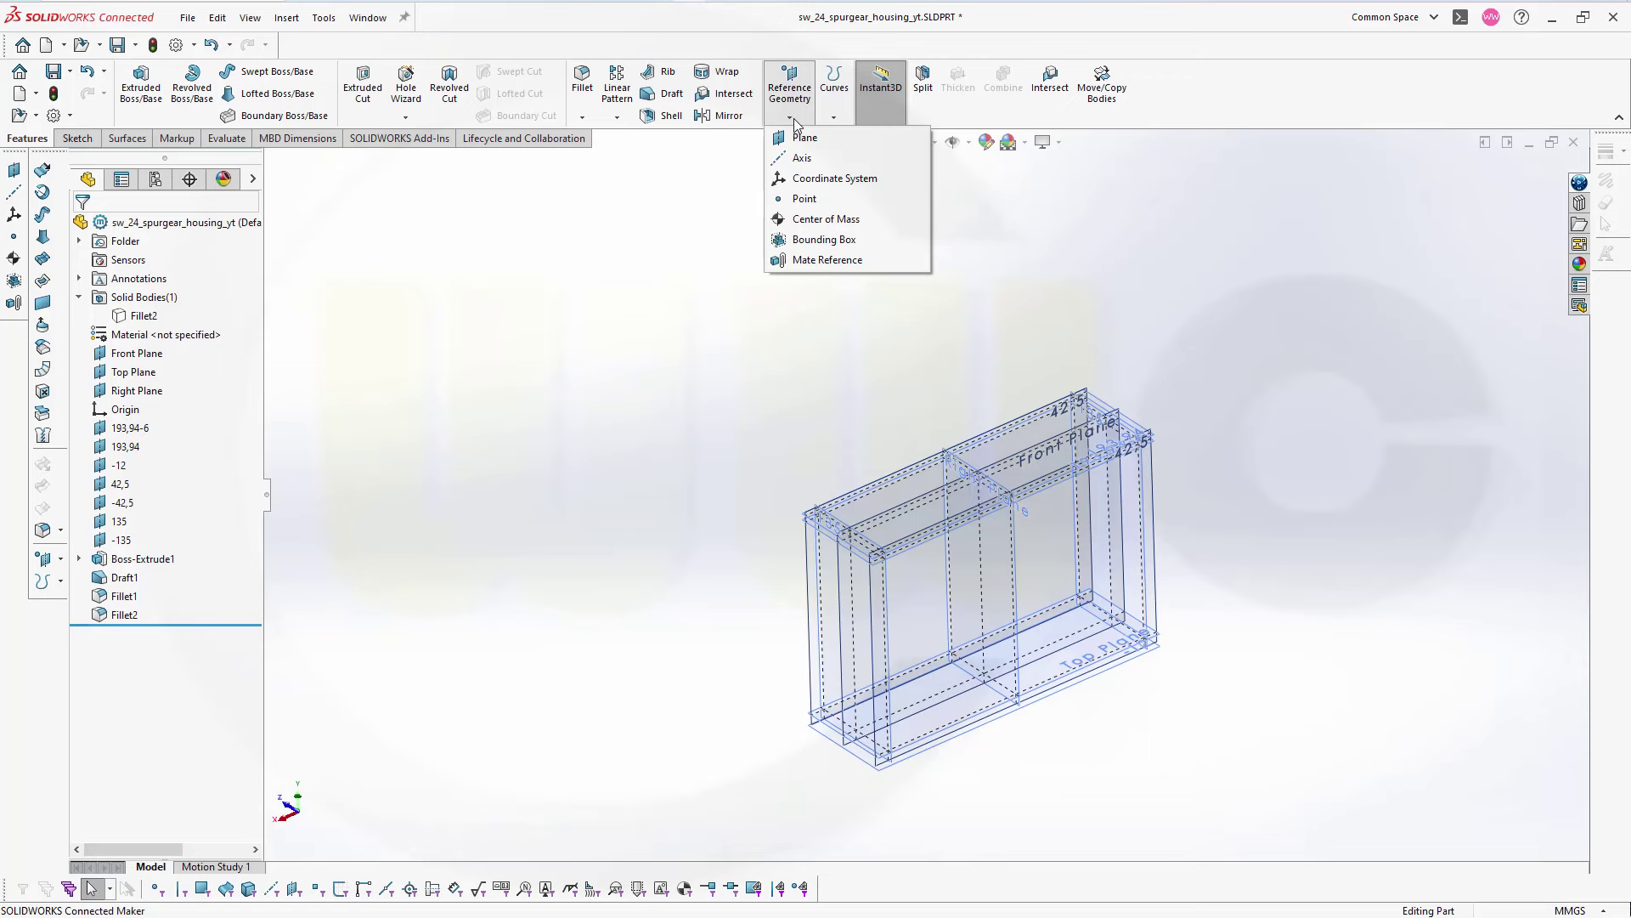
click(803, 138)
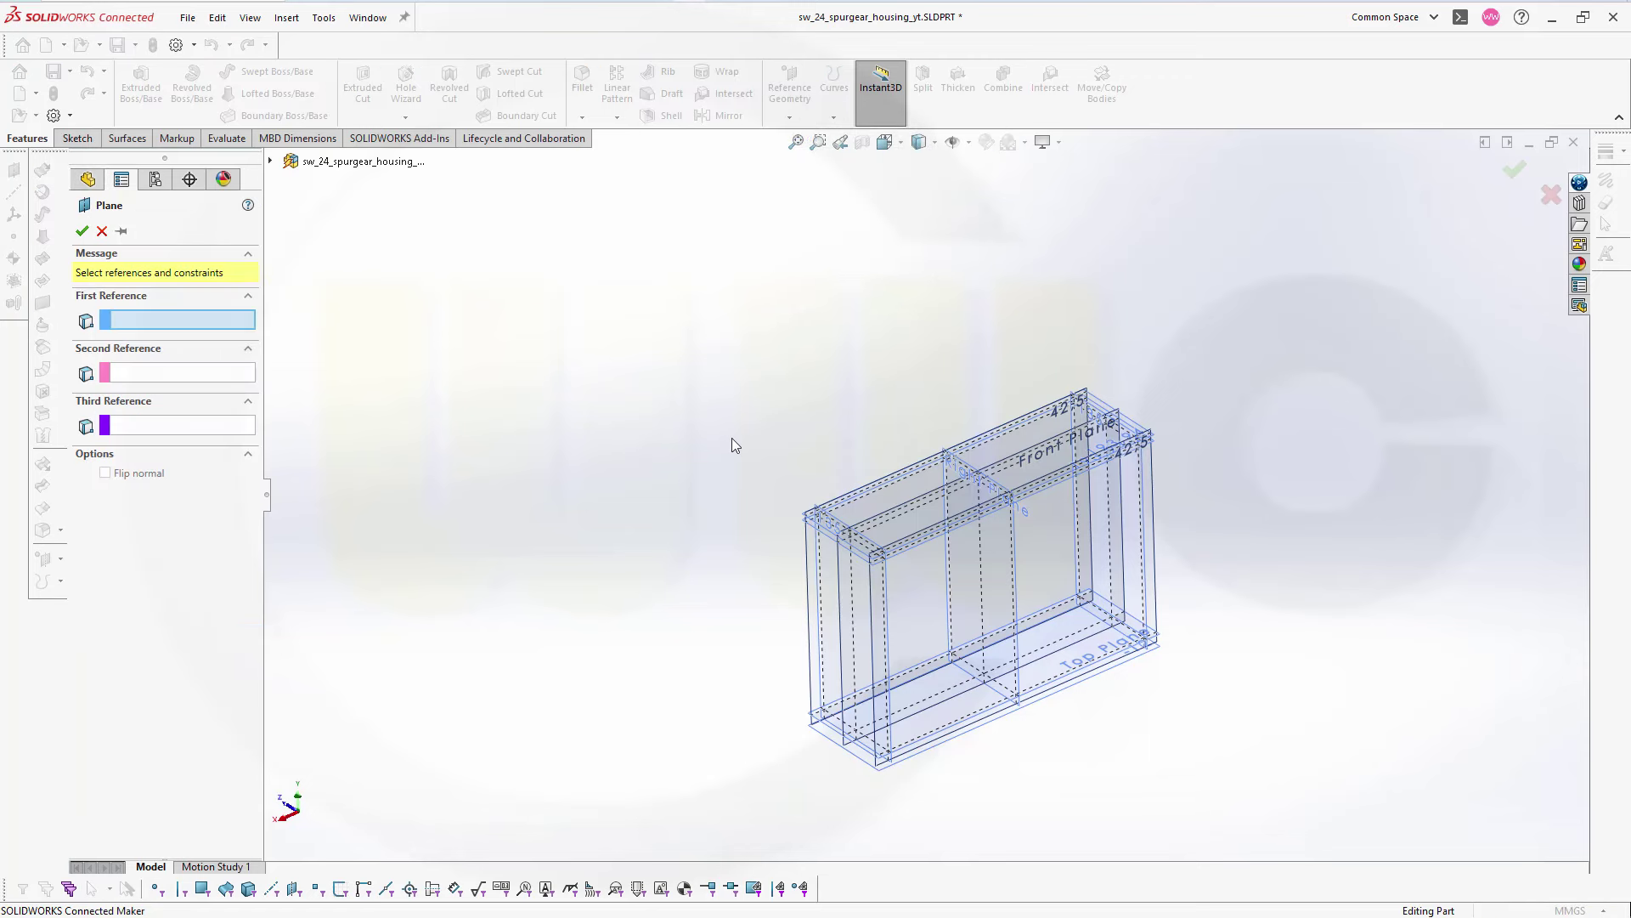
click(270, 161)
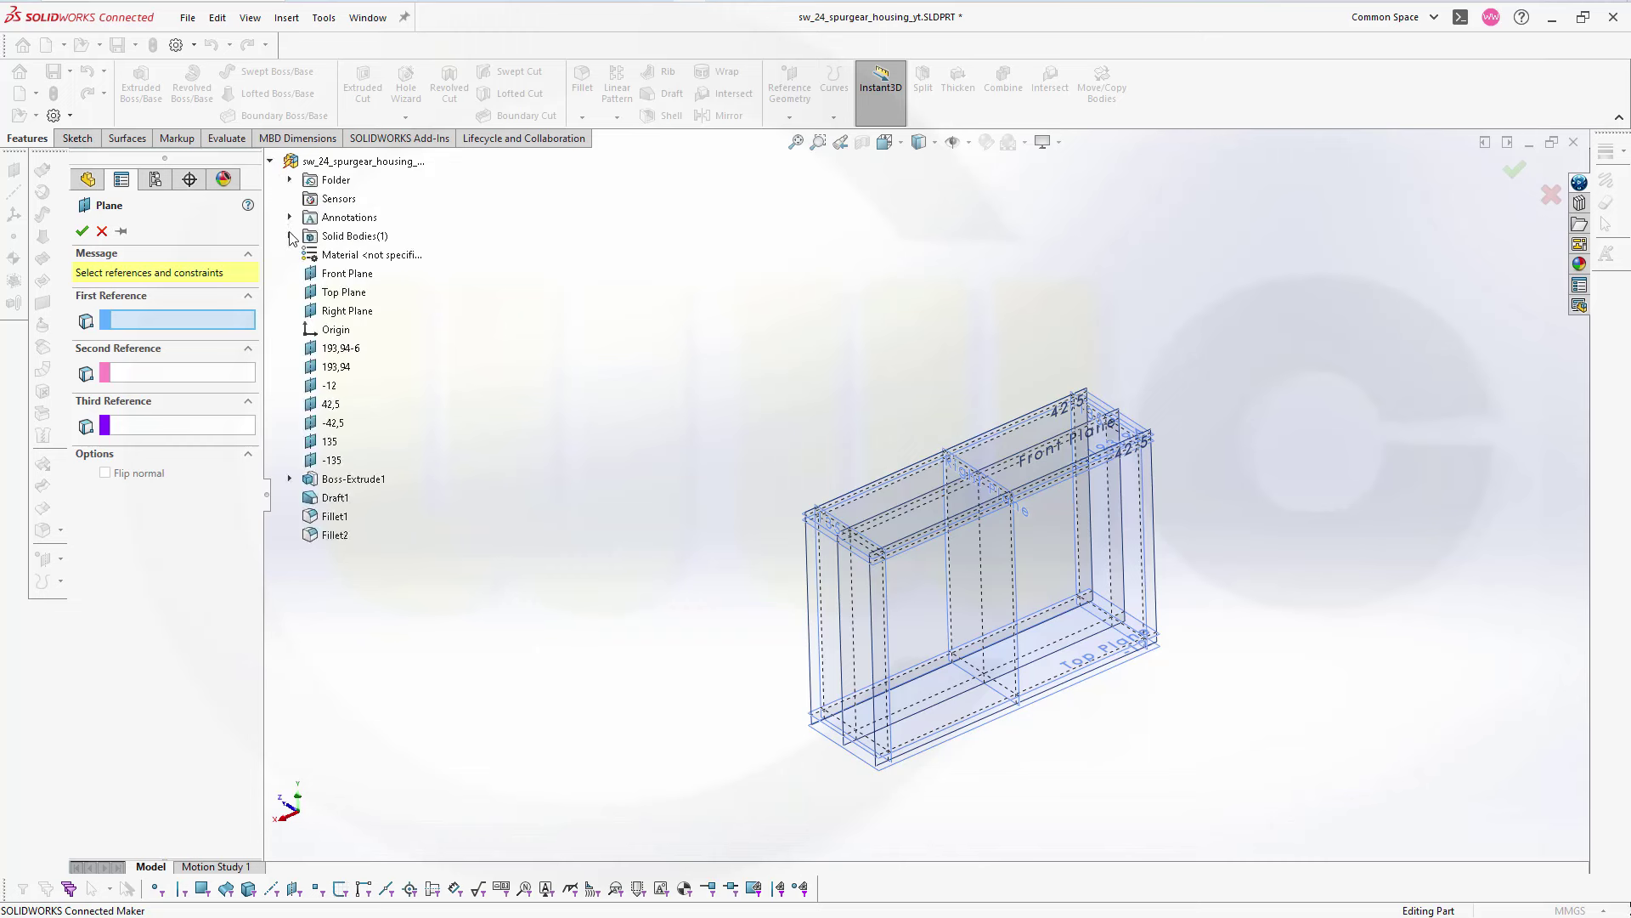
click(346, 275)
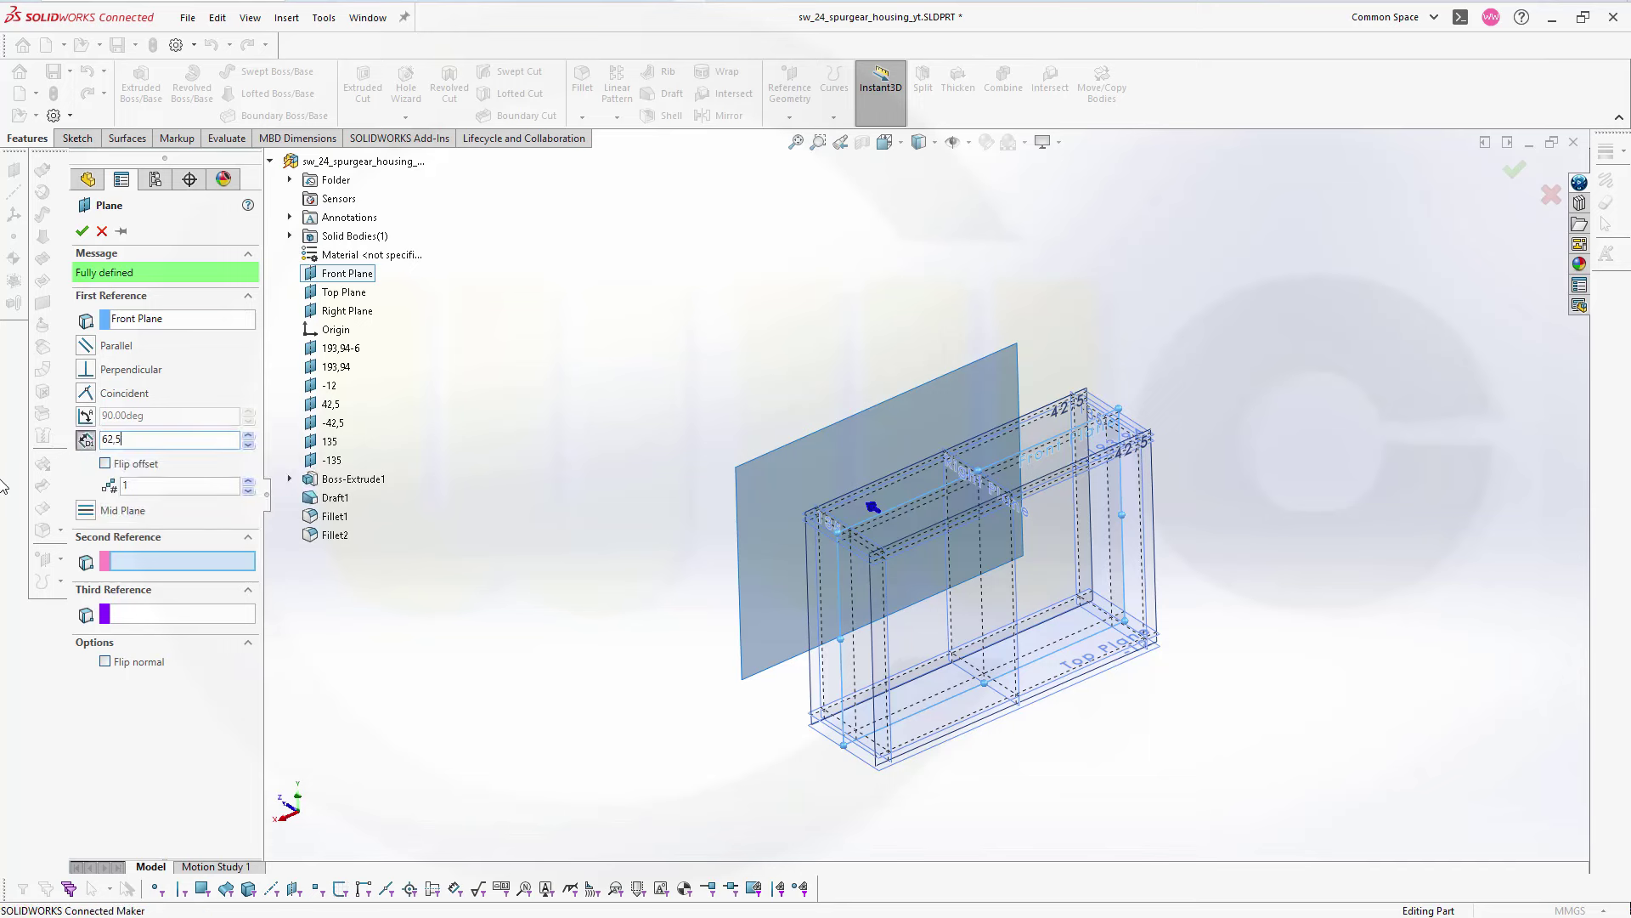
click(81, 230)
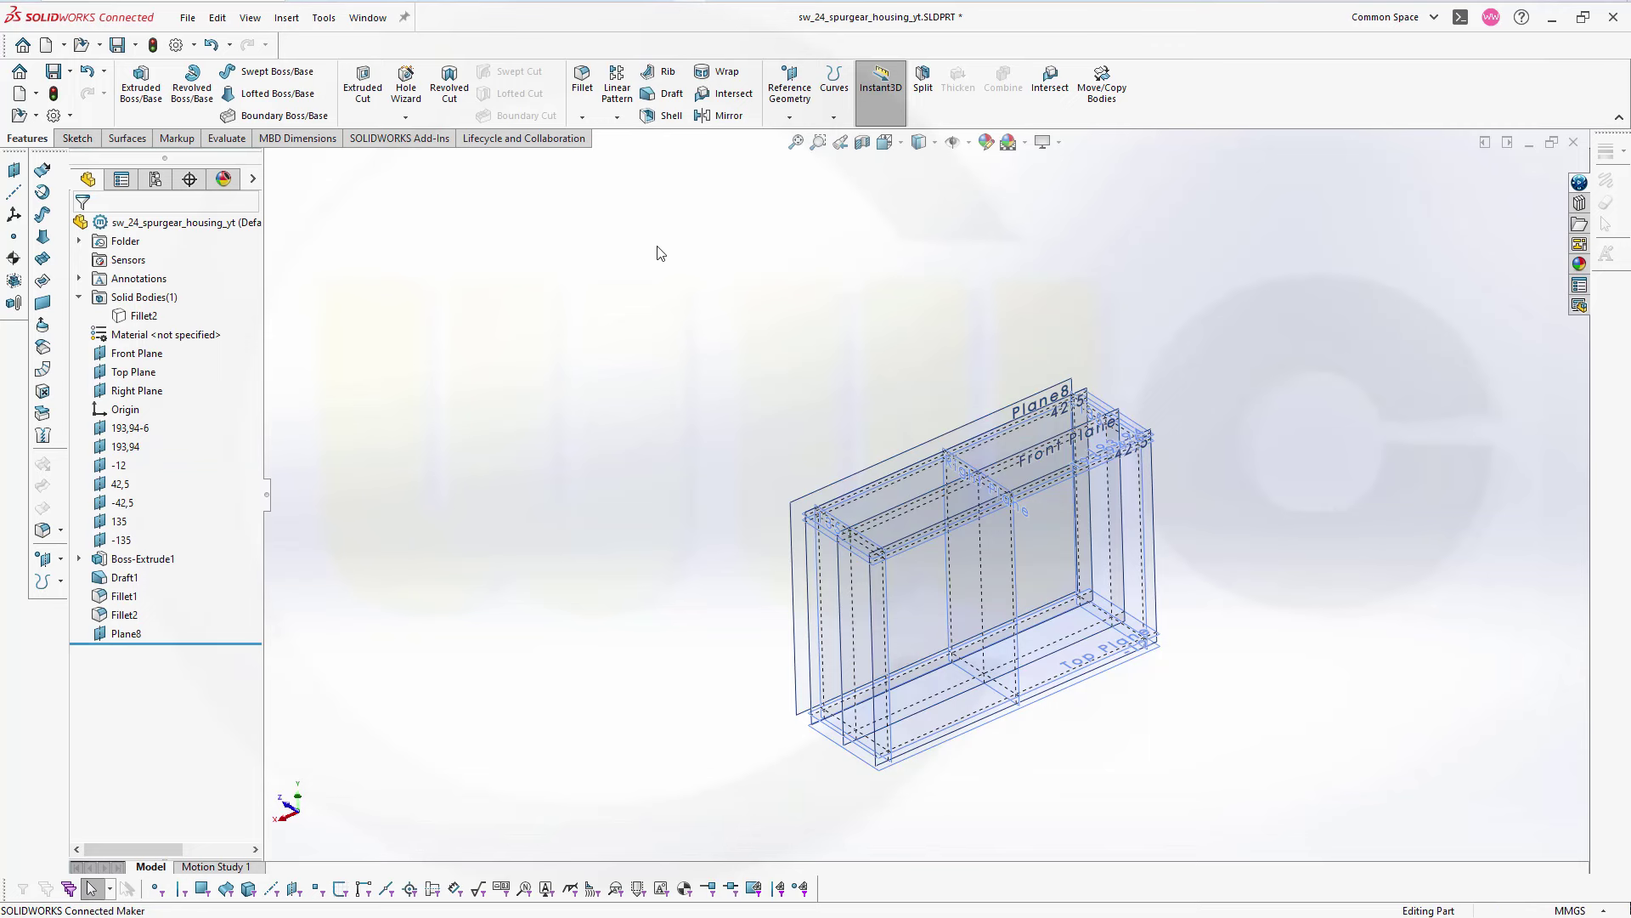
- Create a second 62.5 mm offset plane from the Front Plane, flipped to the opposite side
click(788, 123)
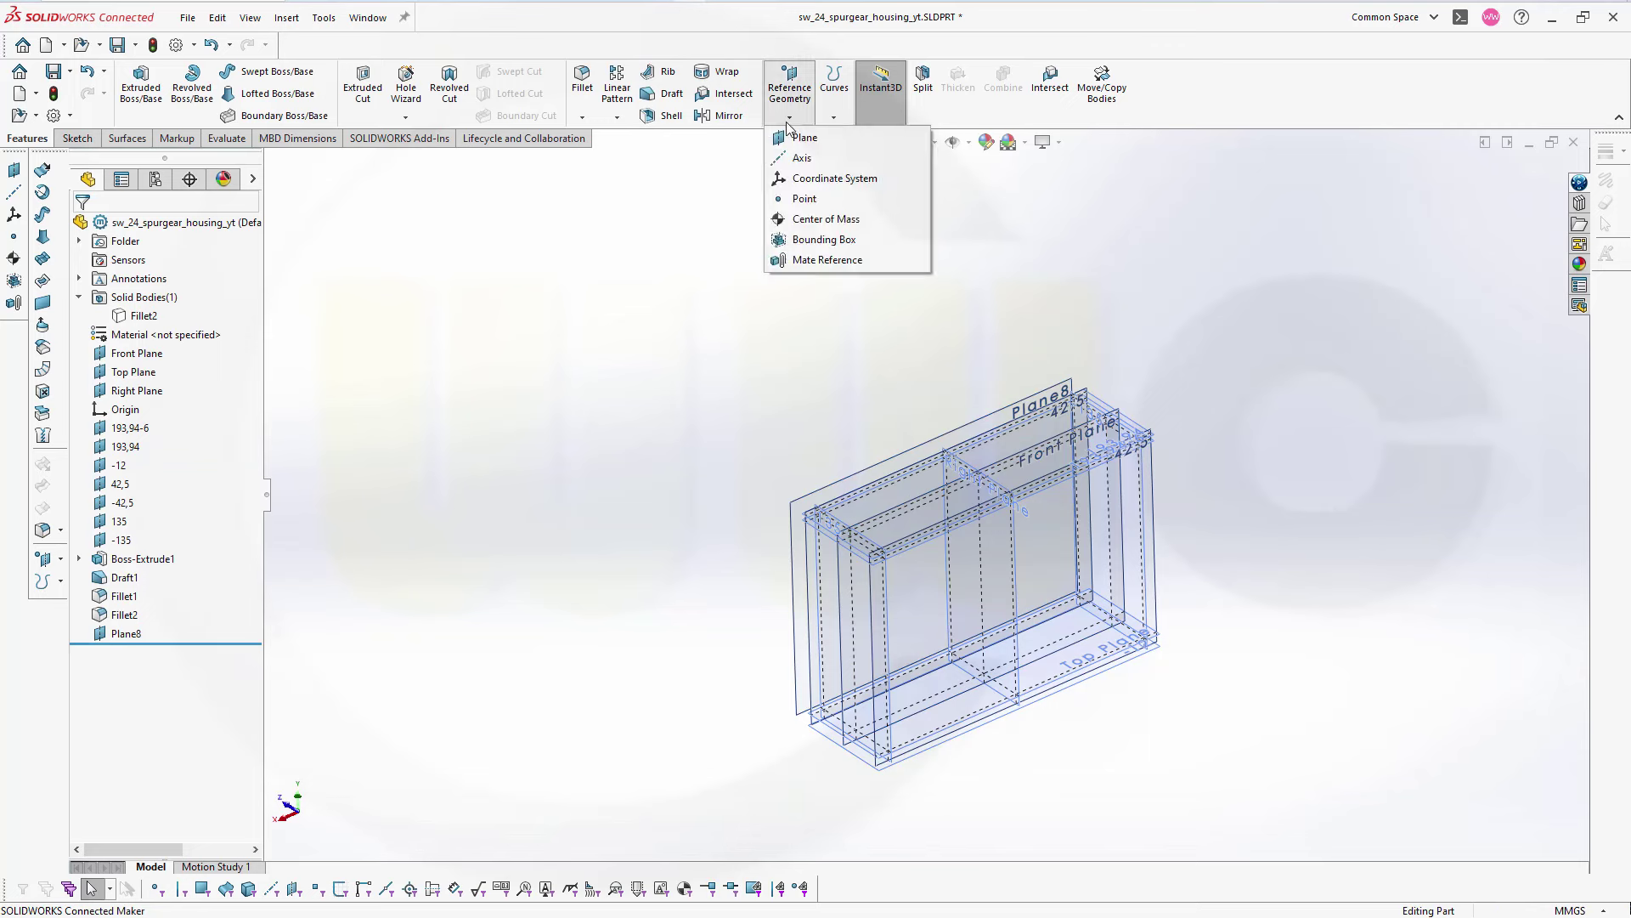
click(792, 139)
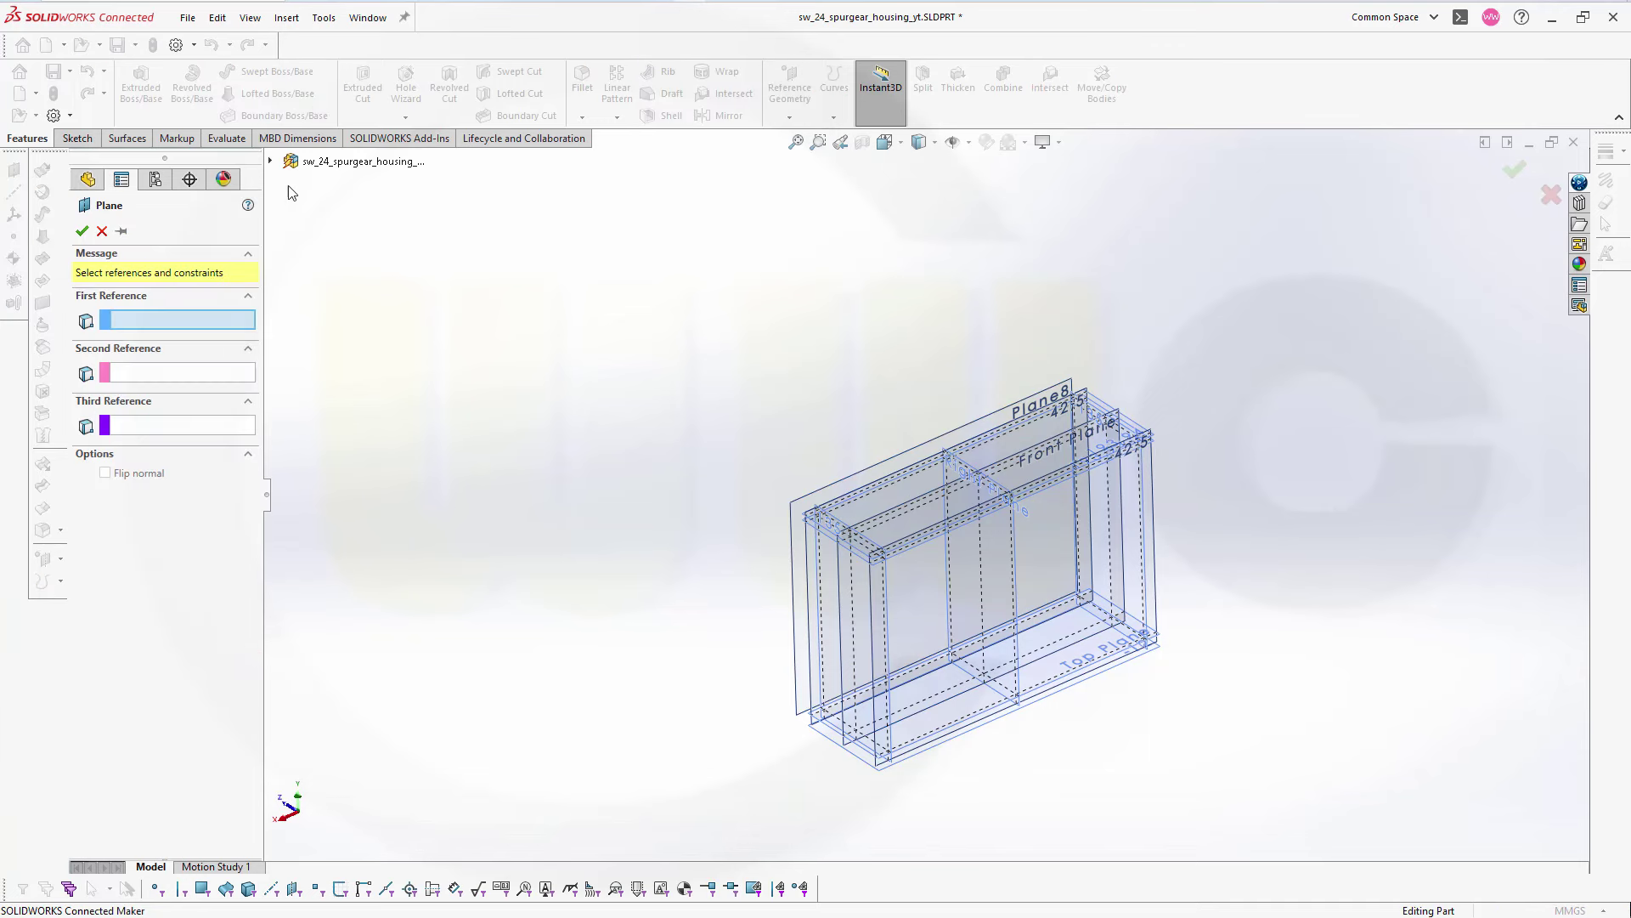
click(270, 161)
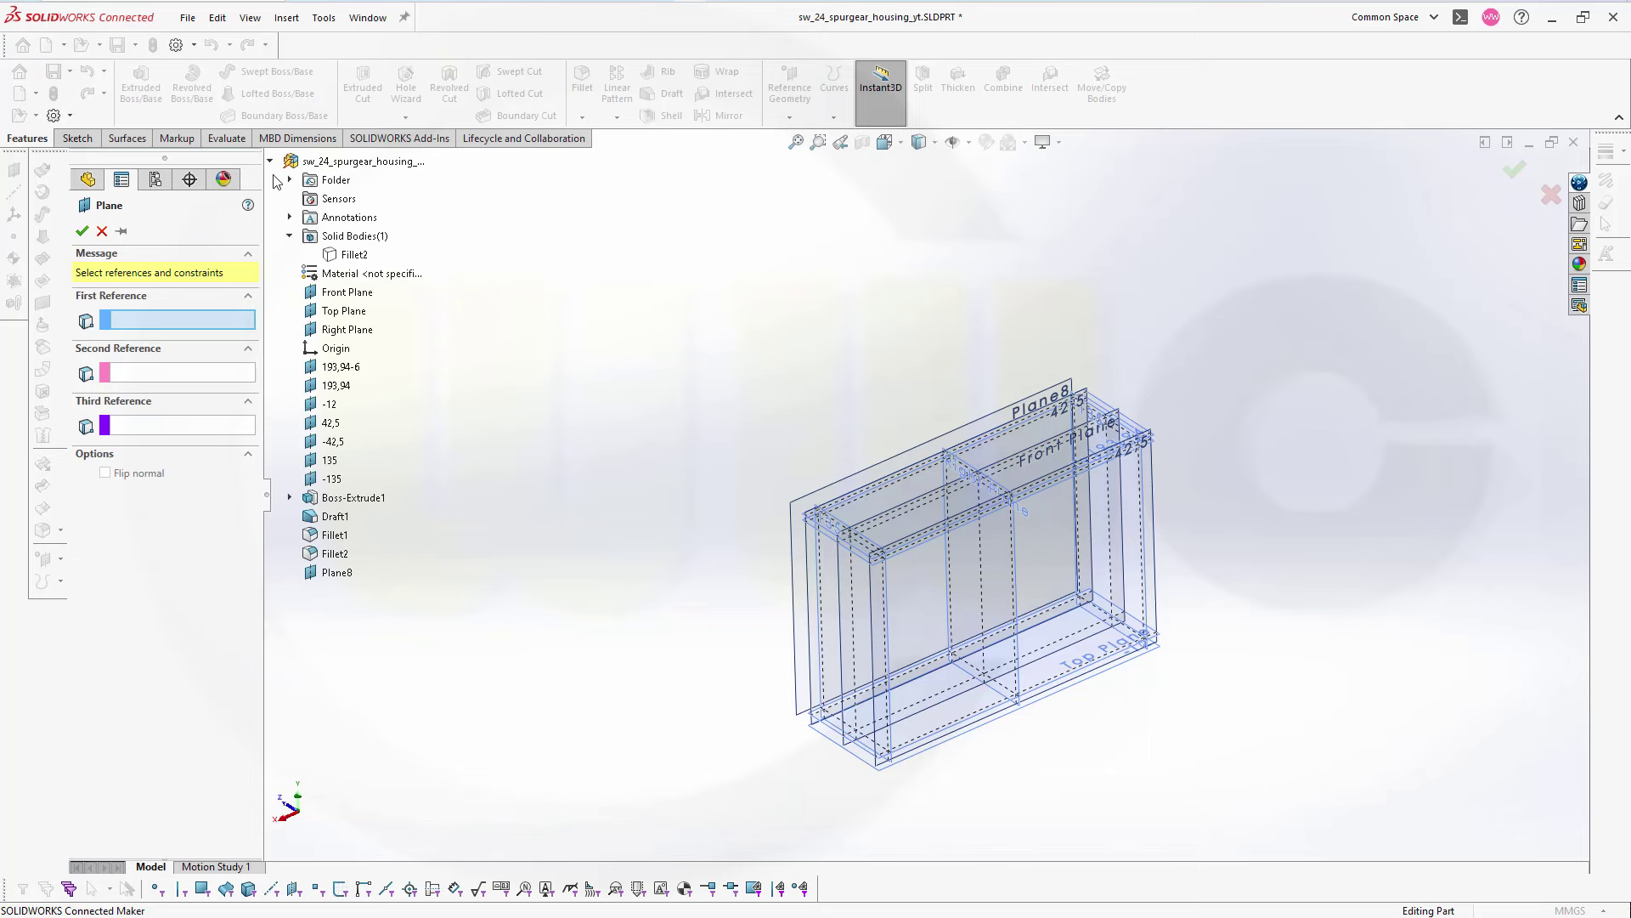
click(342, 294)
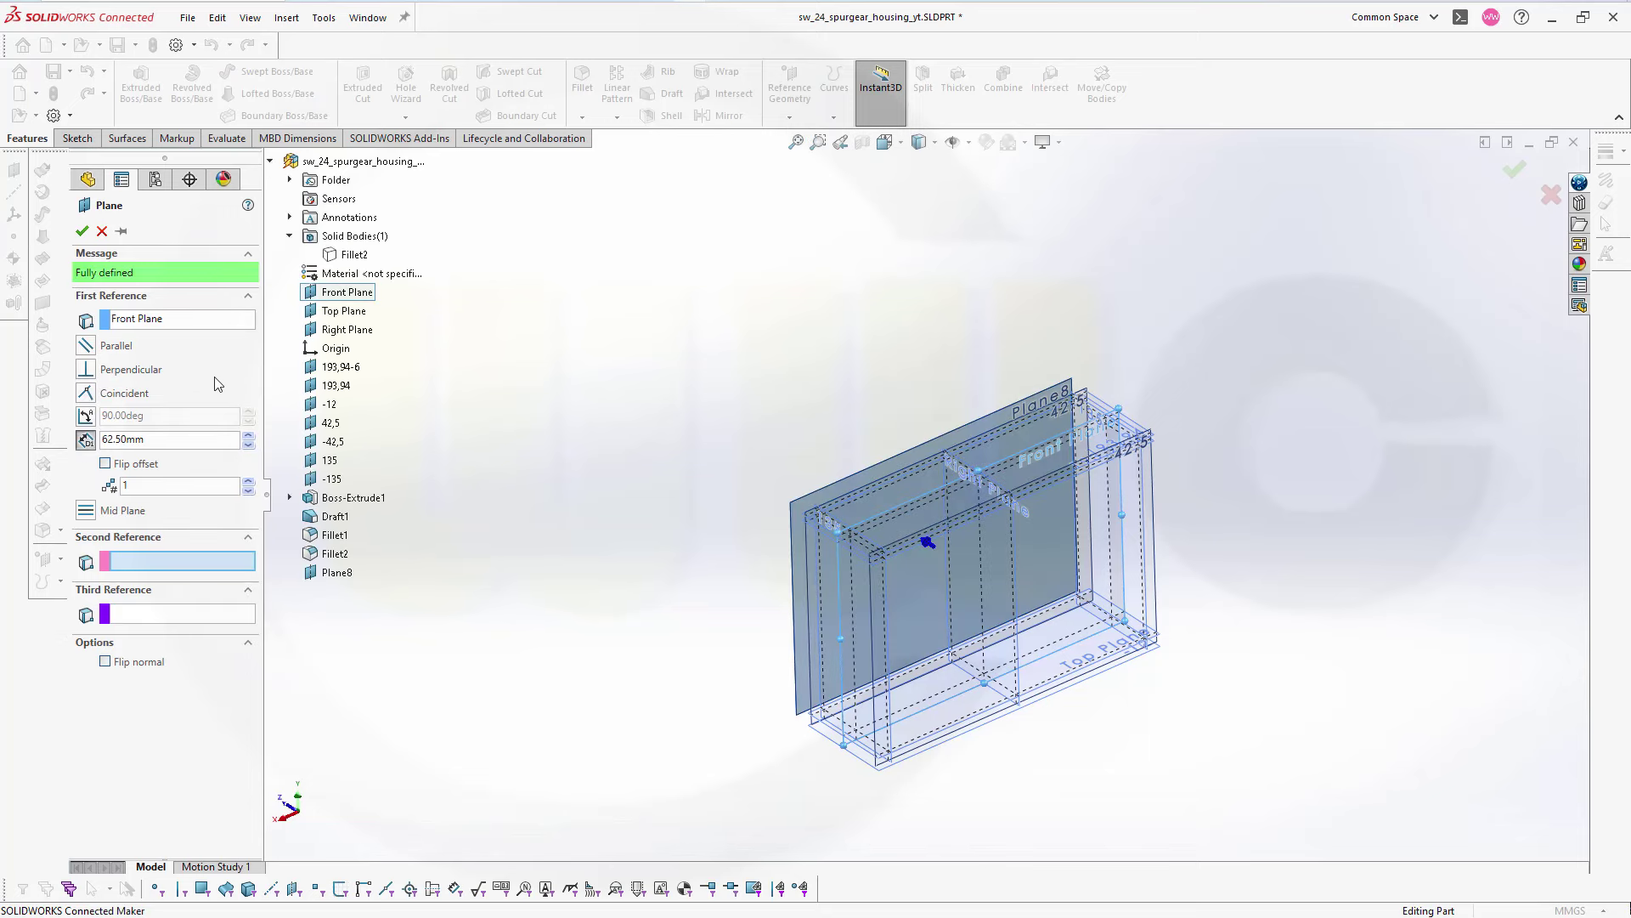
click(105, 463)
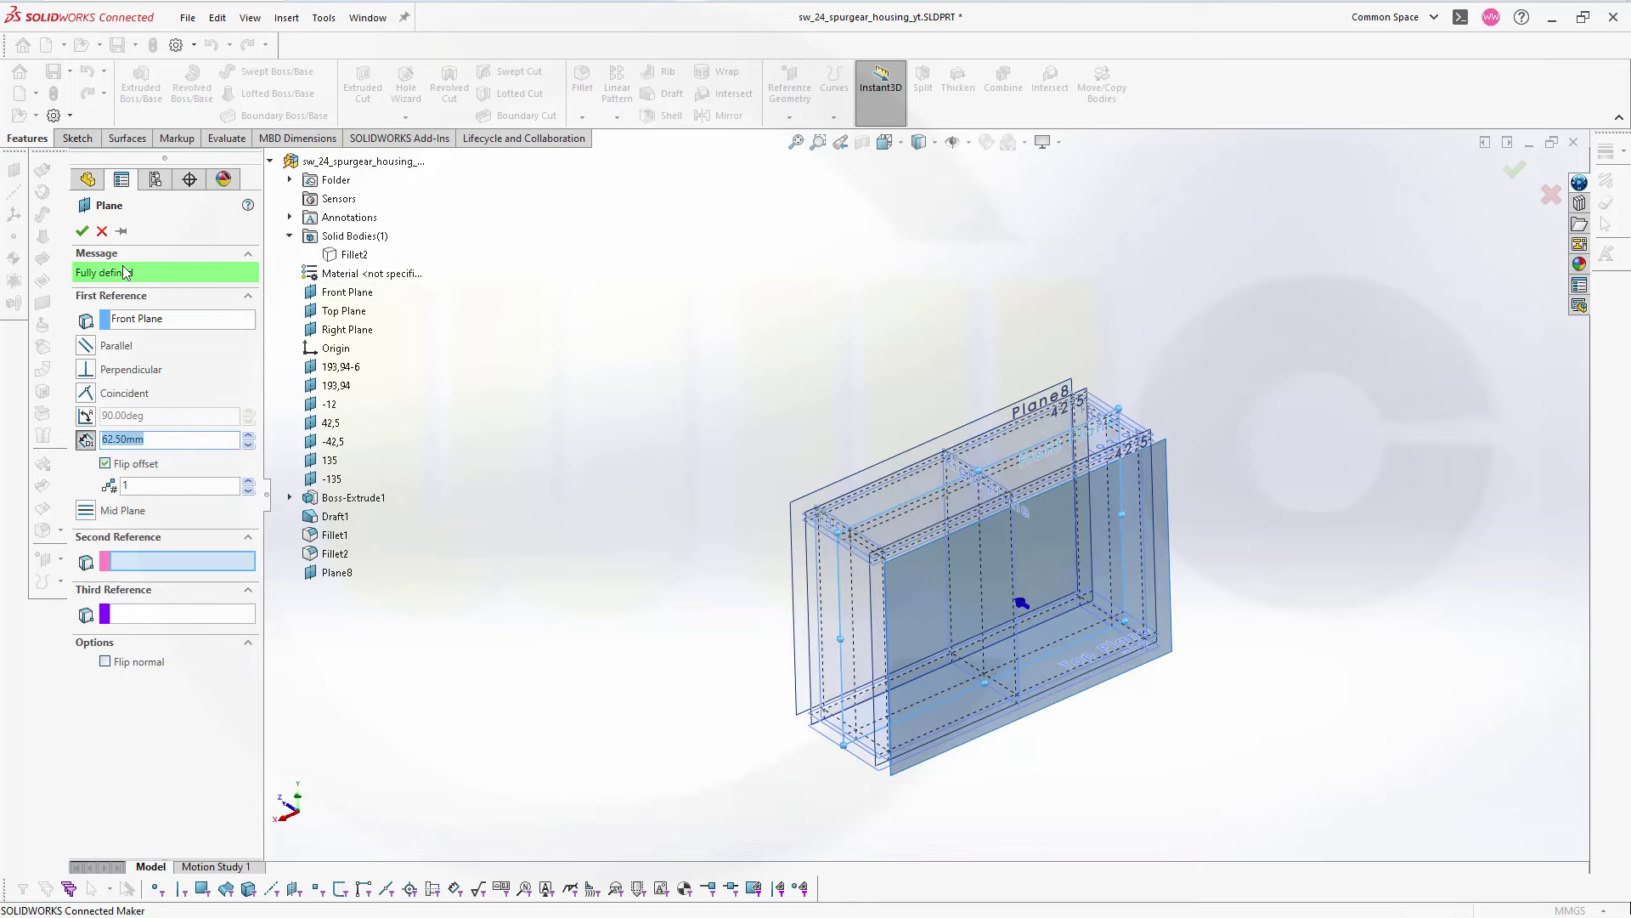
click(82, 231)
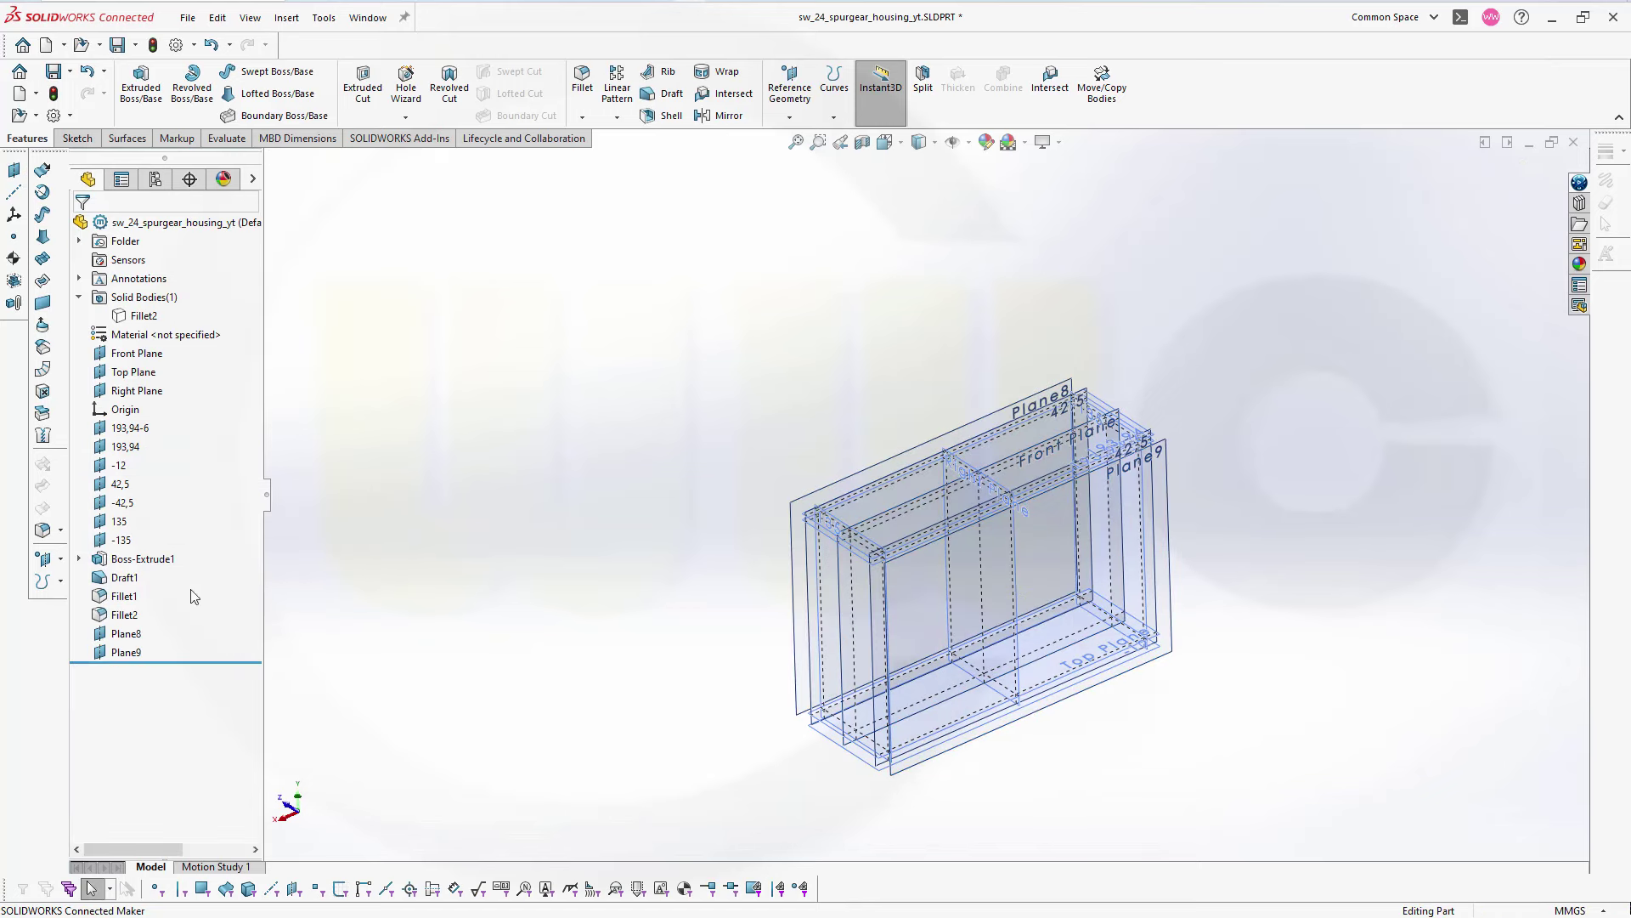
click(126, 634)
- Rename Plane8 to 62,5 and Plane9 to -62,5
click(125, 634)
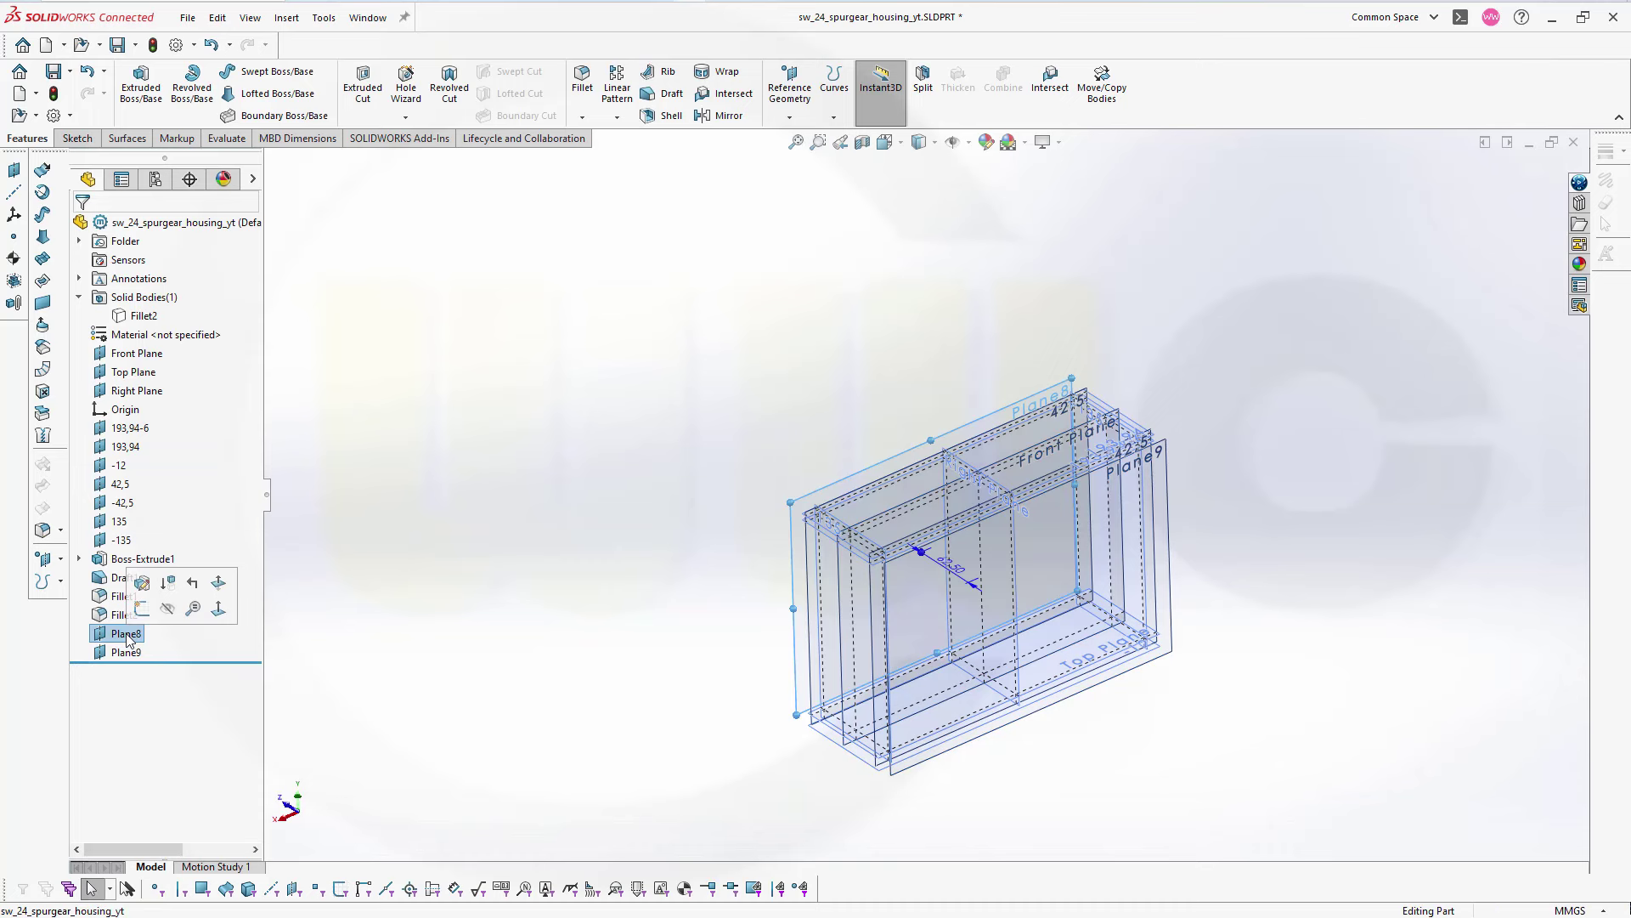
text(62,5)
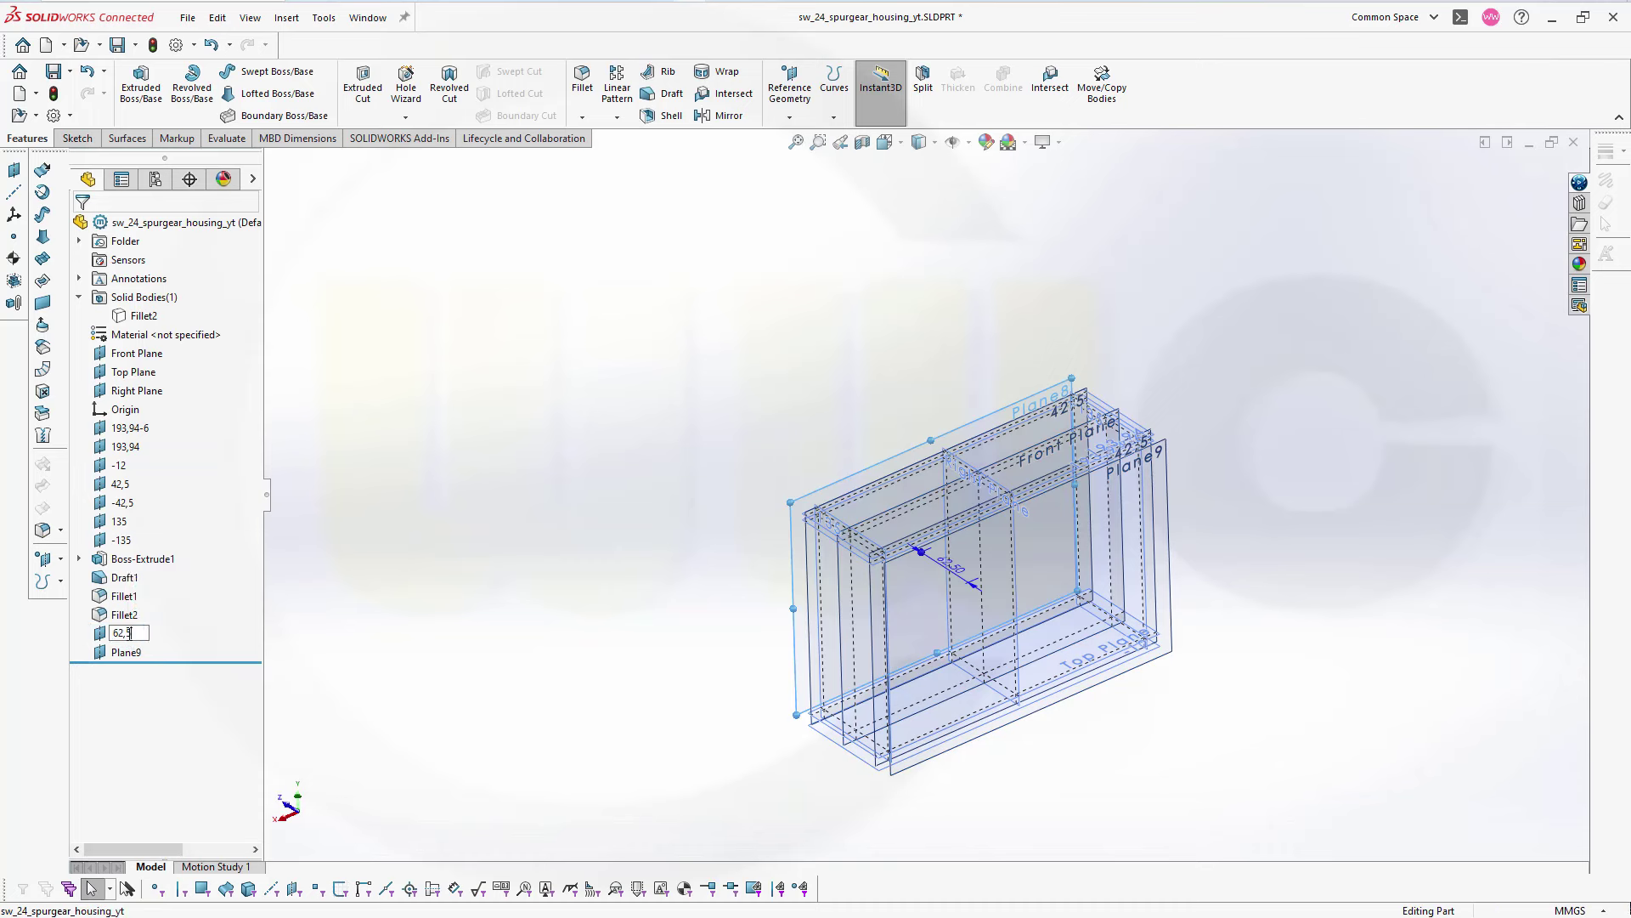
key(Return)
click(127, 653)
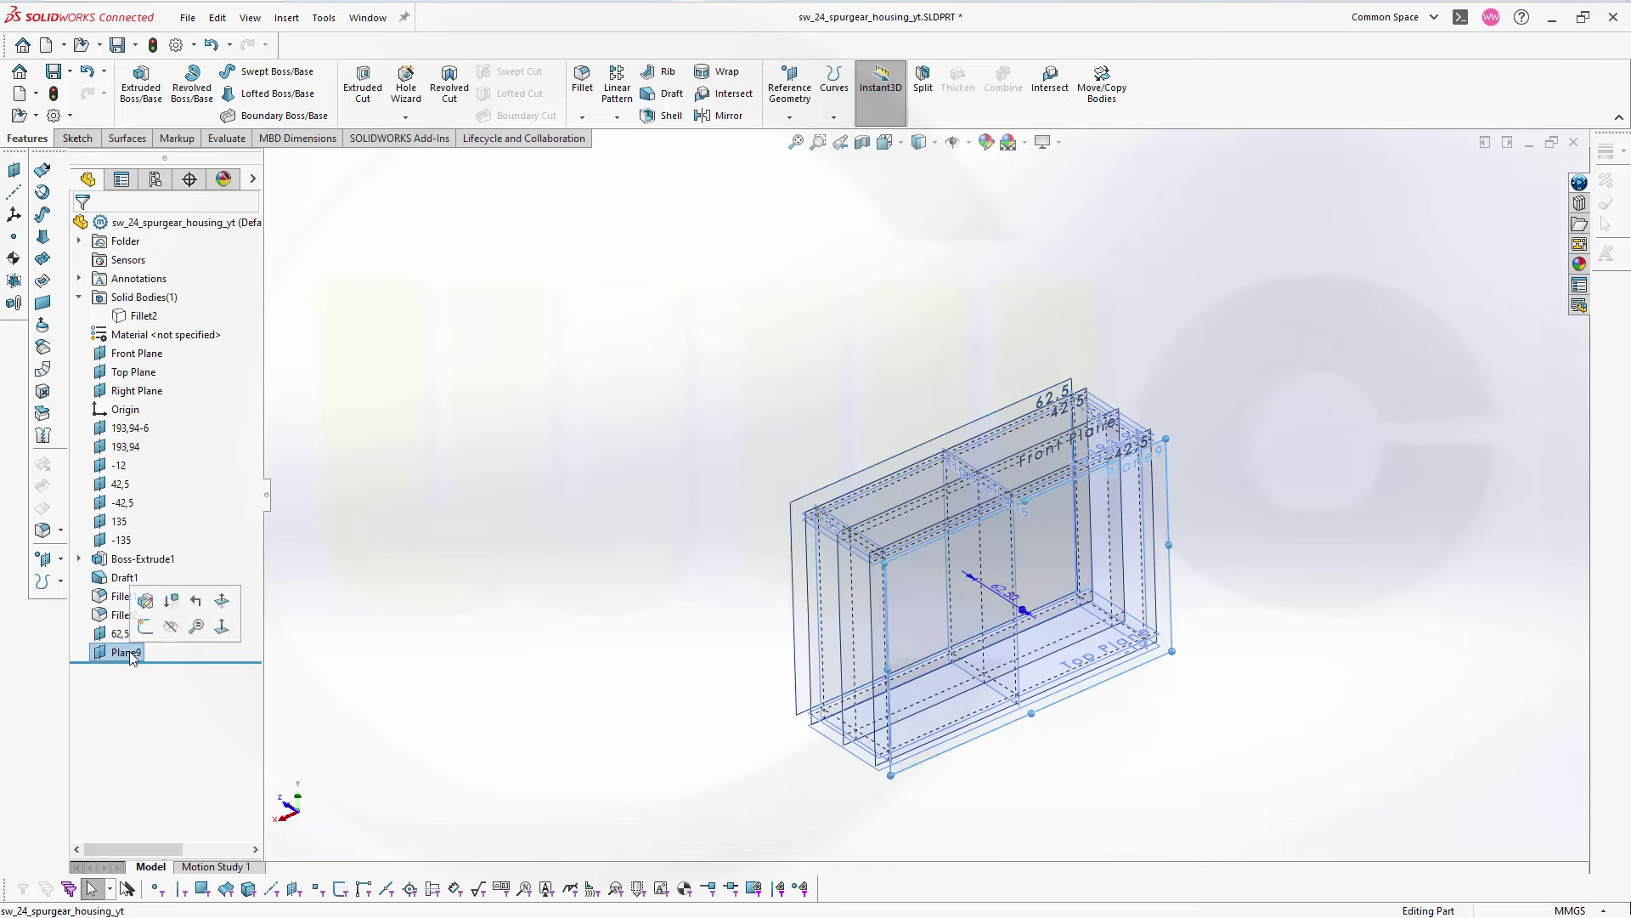
click(127, 653)
text(-)
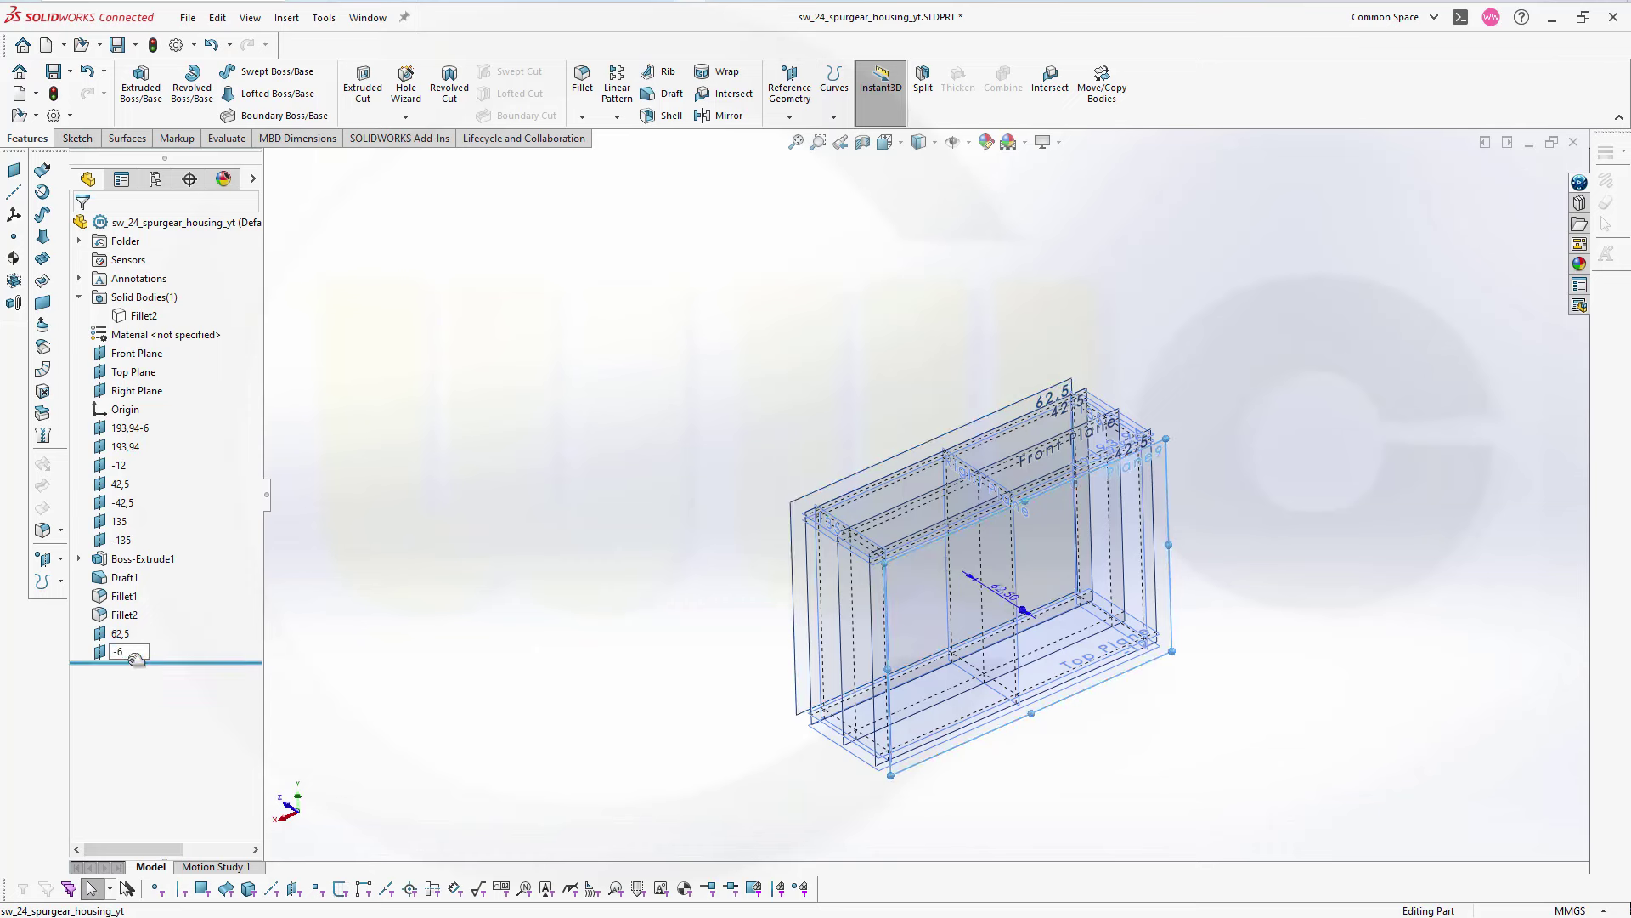
text(62,5)
key(Return)
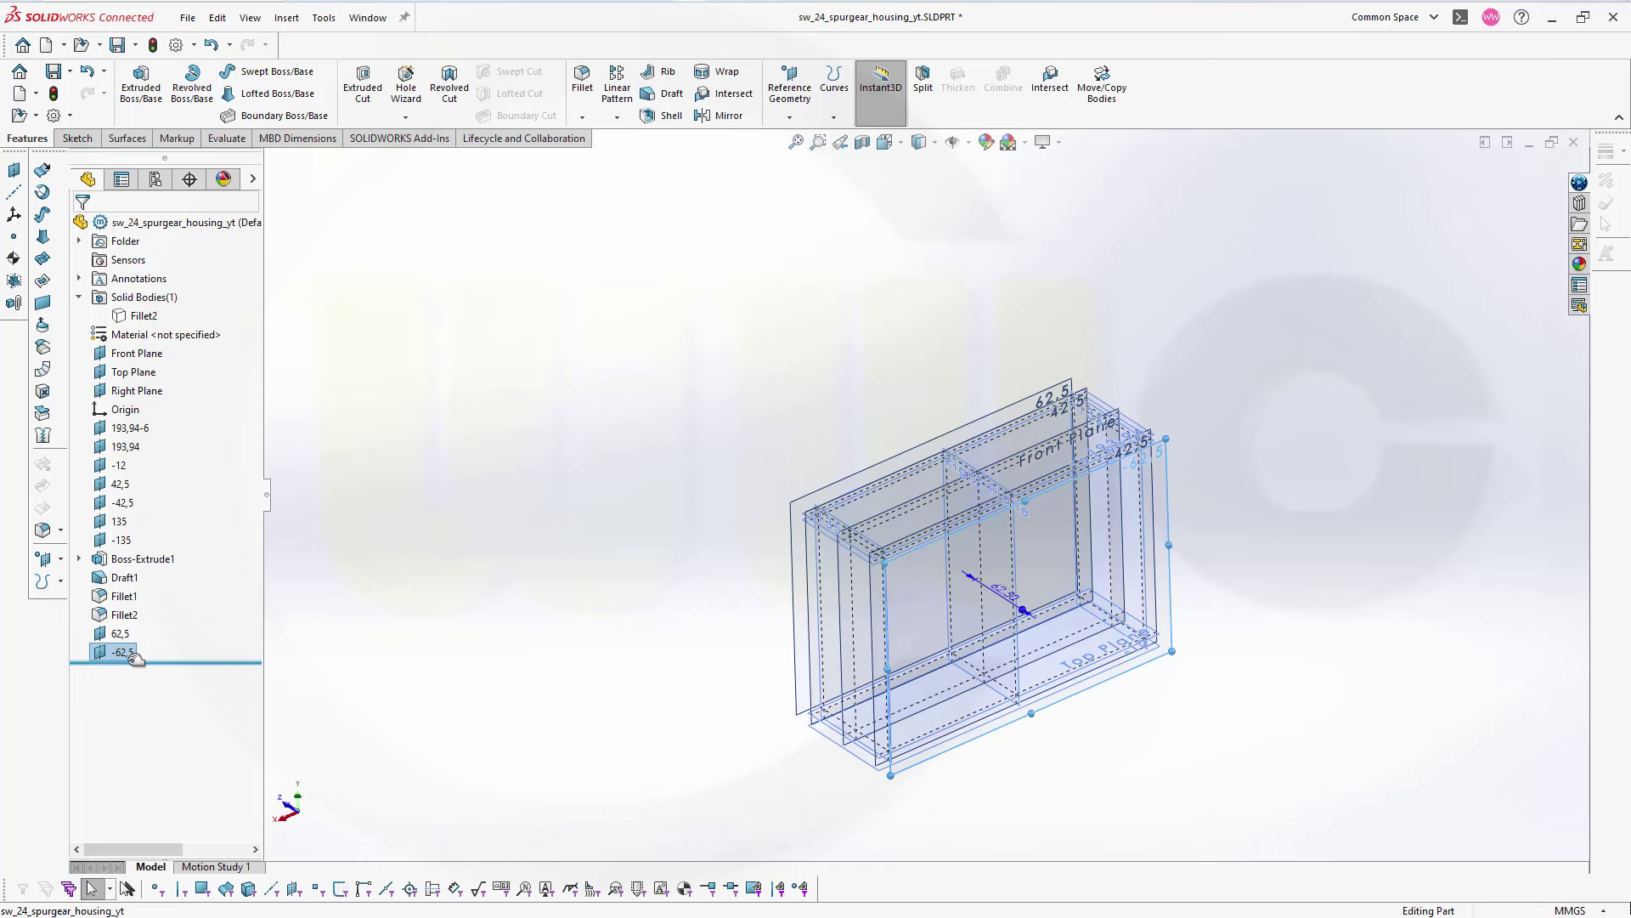
click(345, 491)
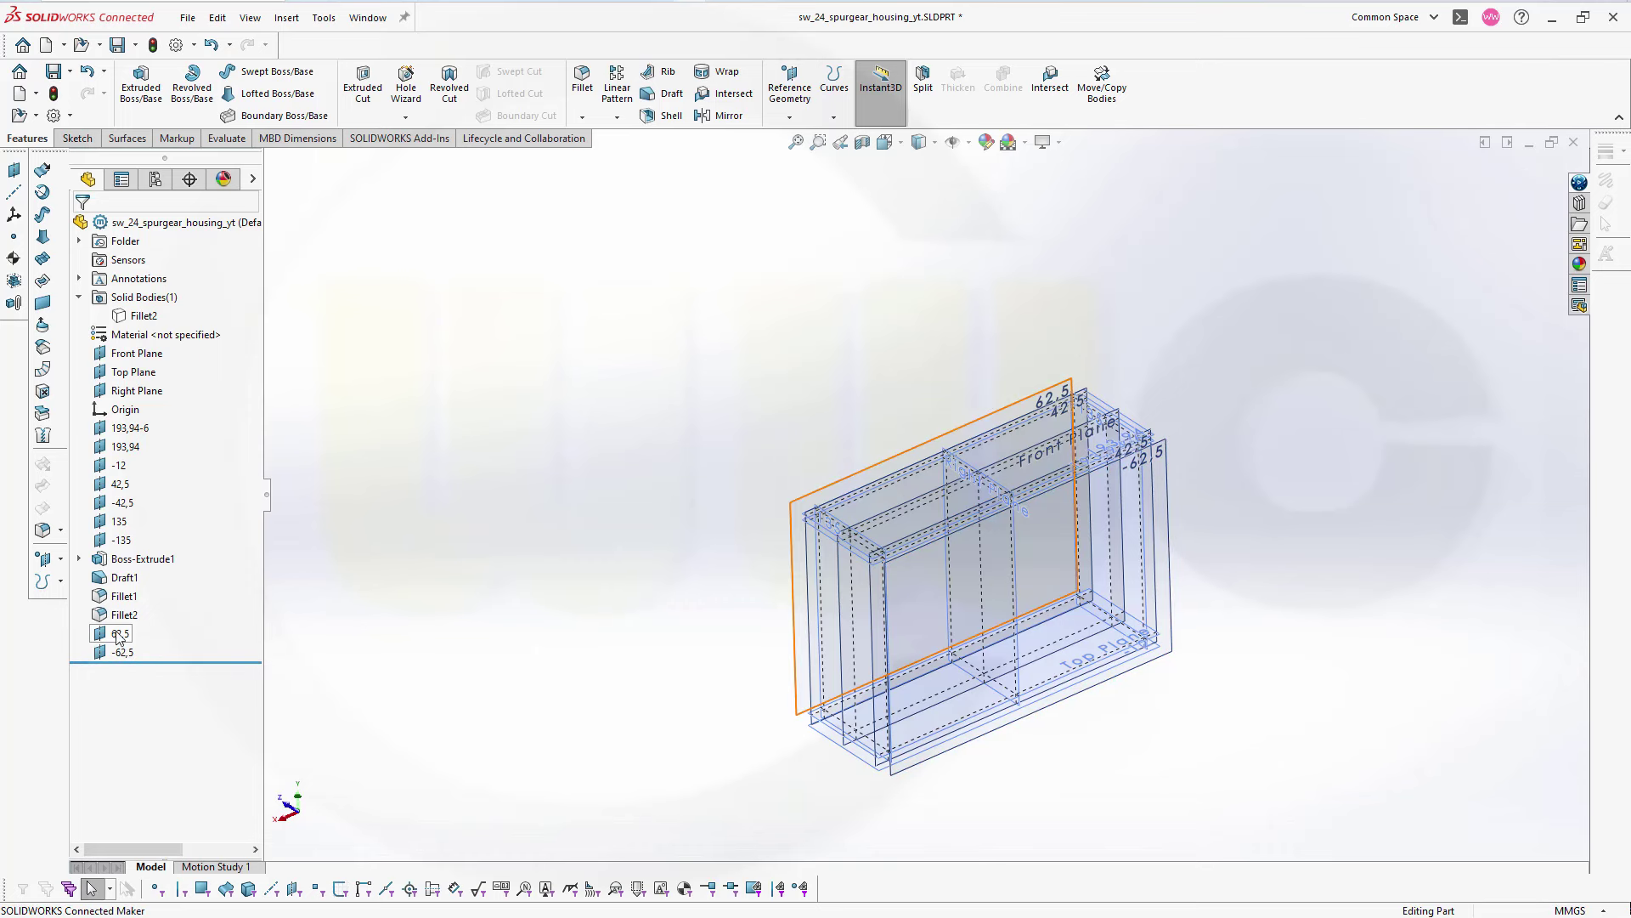
- Move both planes above Boss-Extrude1 in the tree and expand Boss-Extrude1
drag(117, 640, 115, 557)
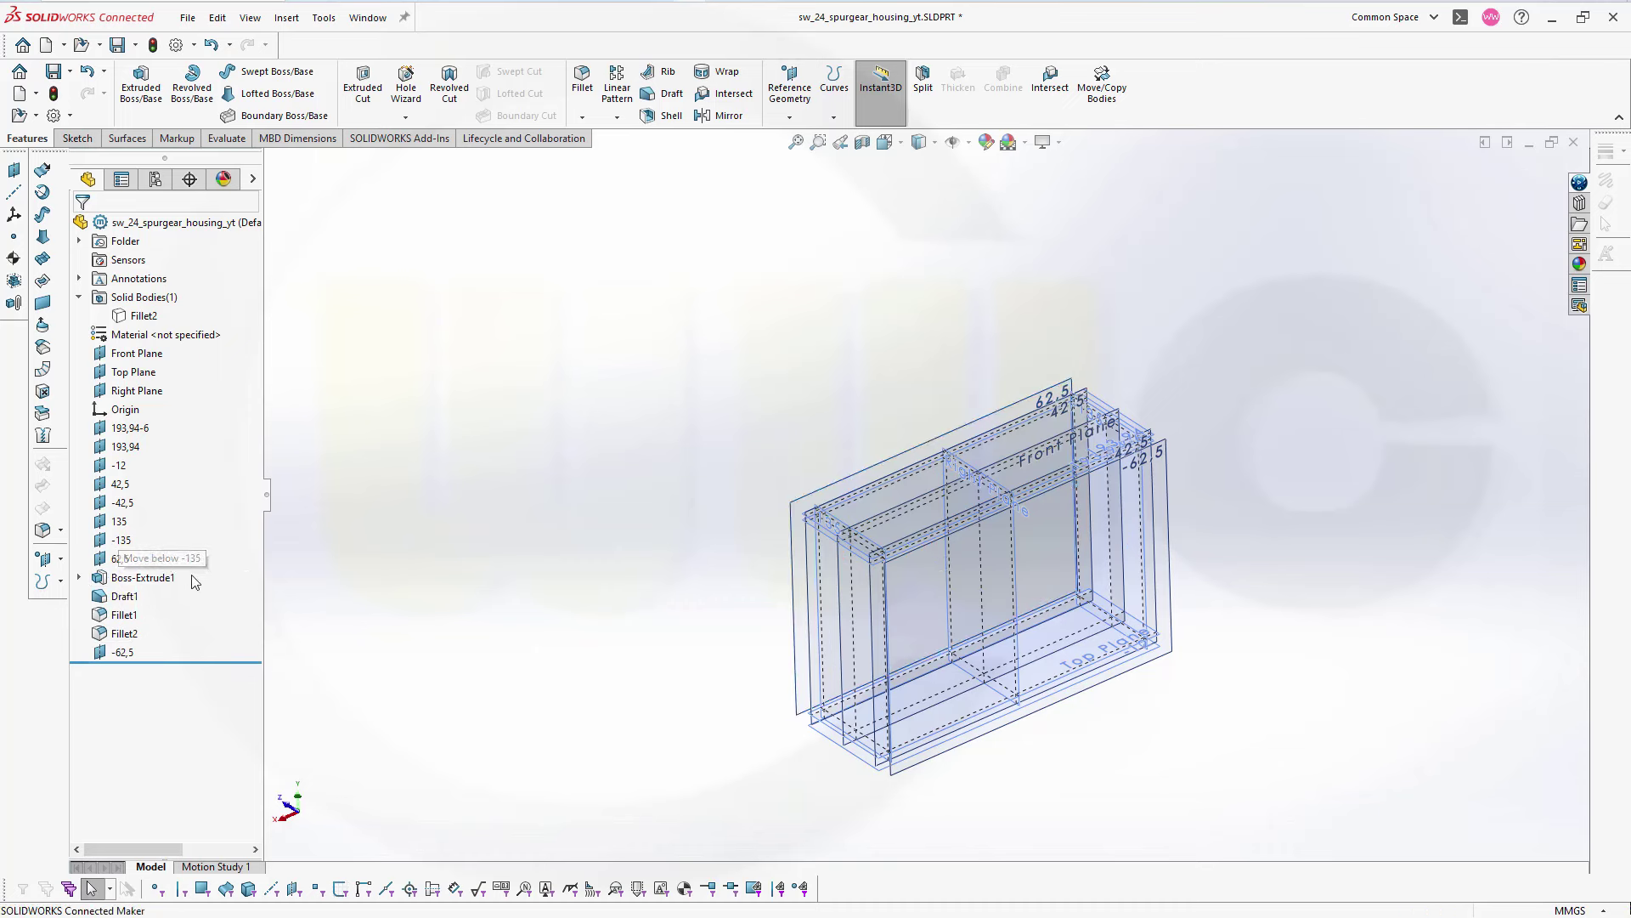
drag(126, 654, 122, 563)
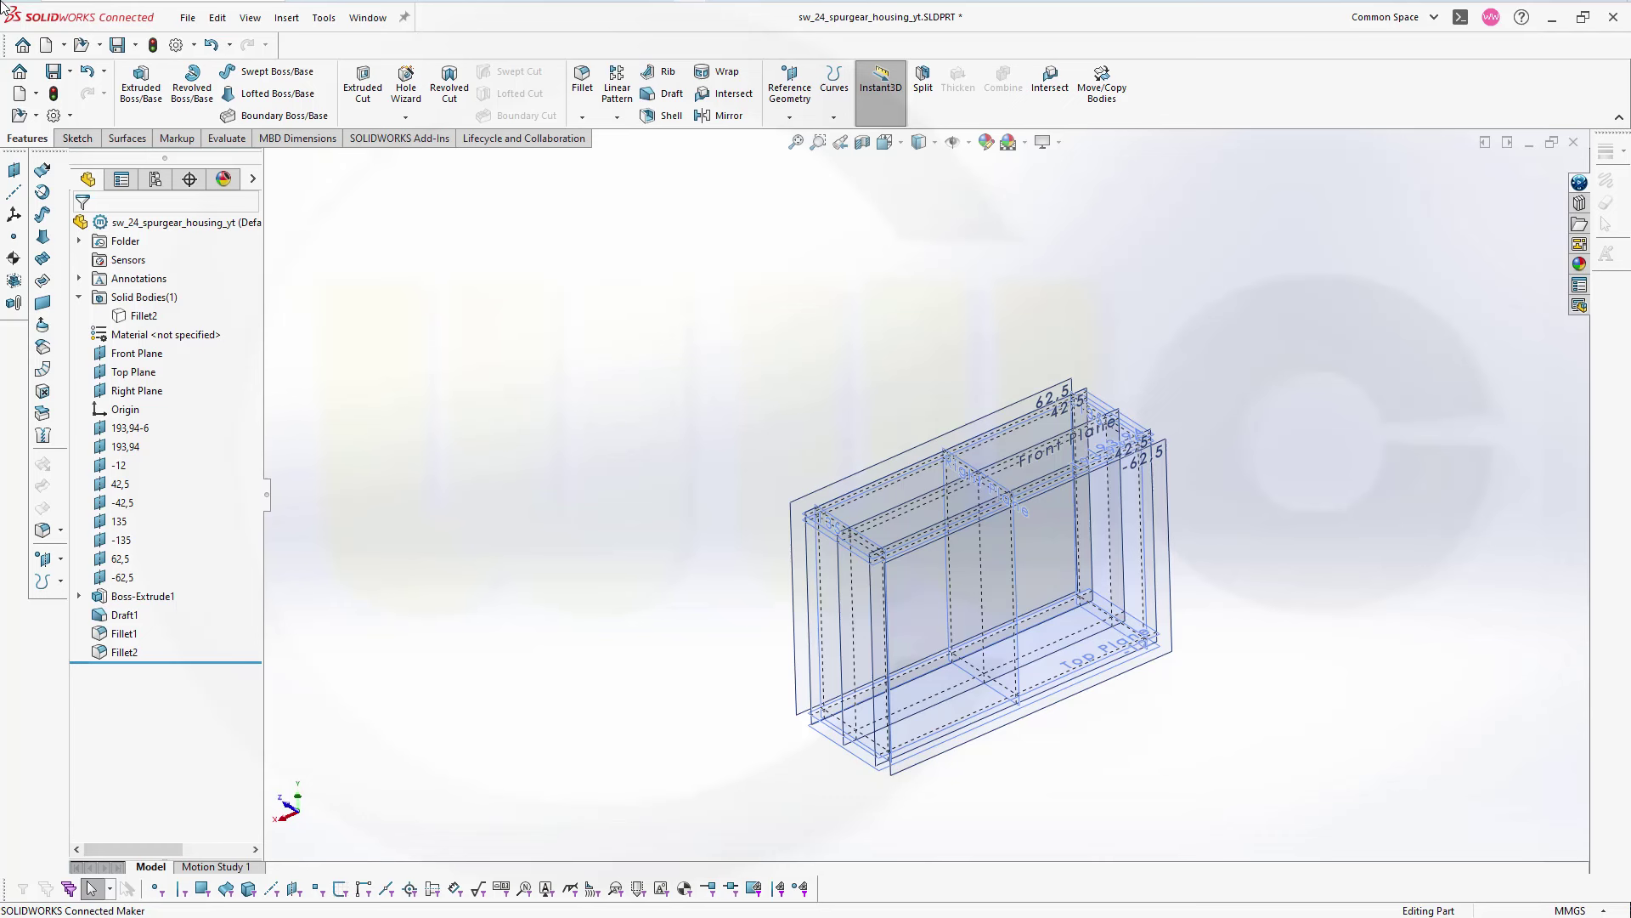
click(79, 597)
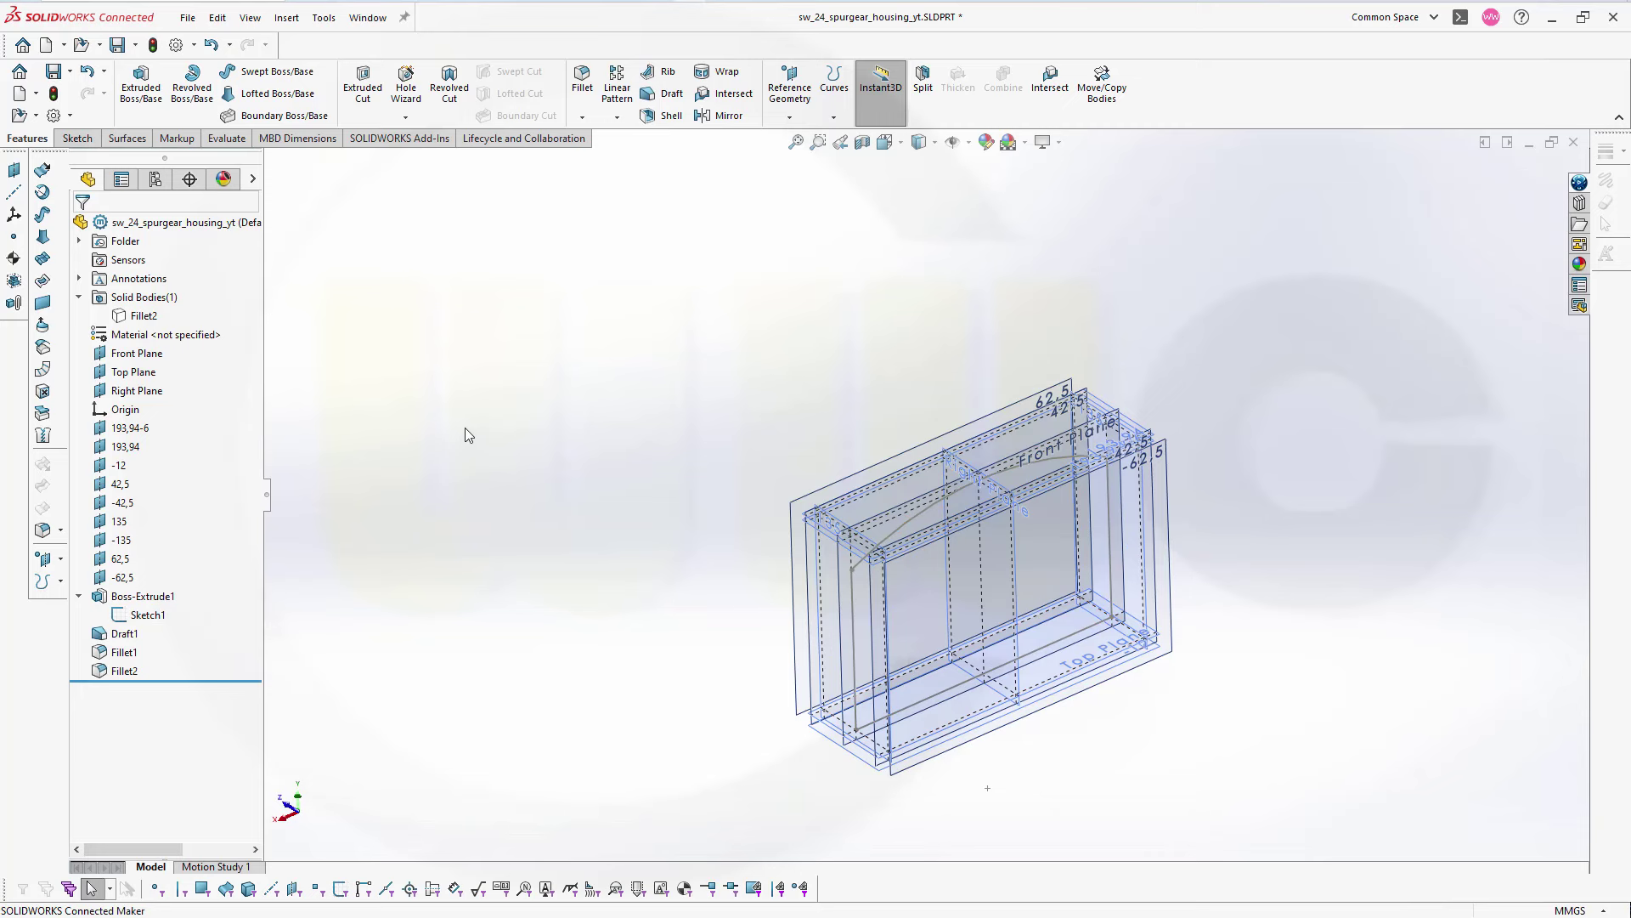
- Boss-extrude the Sketch1 contour Up To Surface both ways, to the 62,5 and -62,5 planes
click(141, 85)
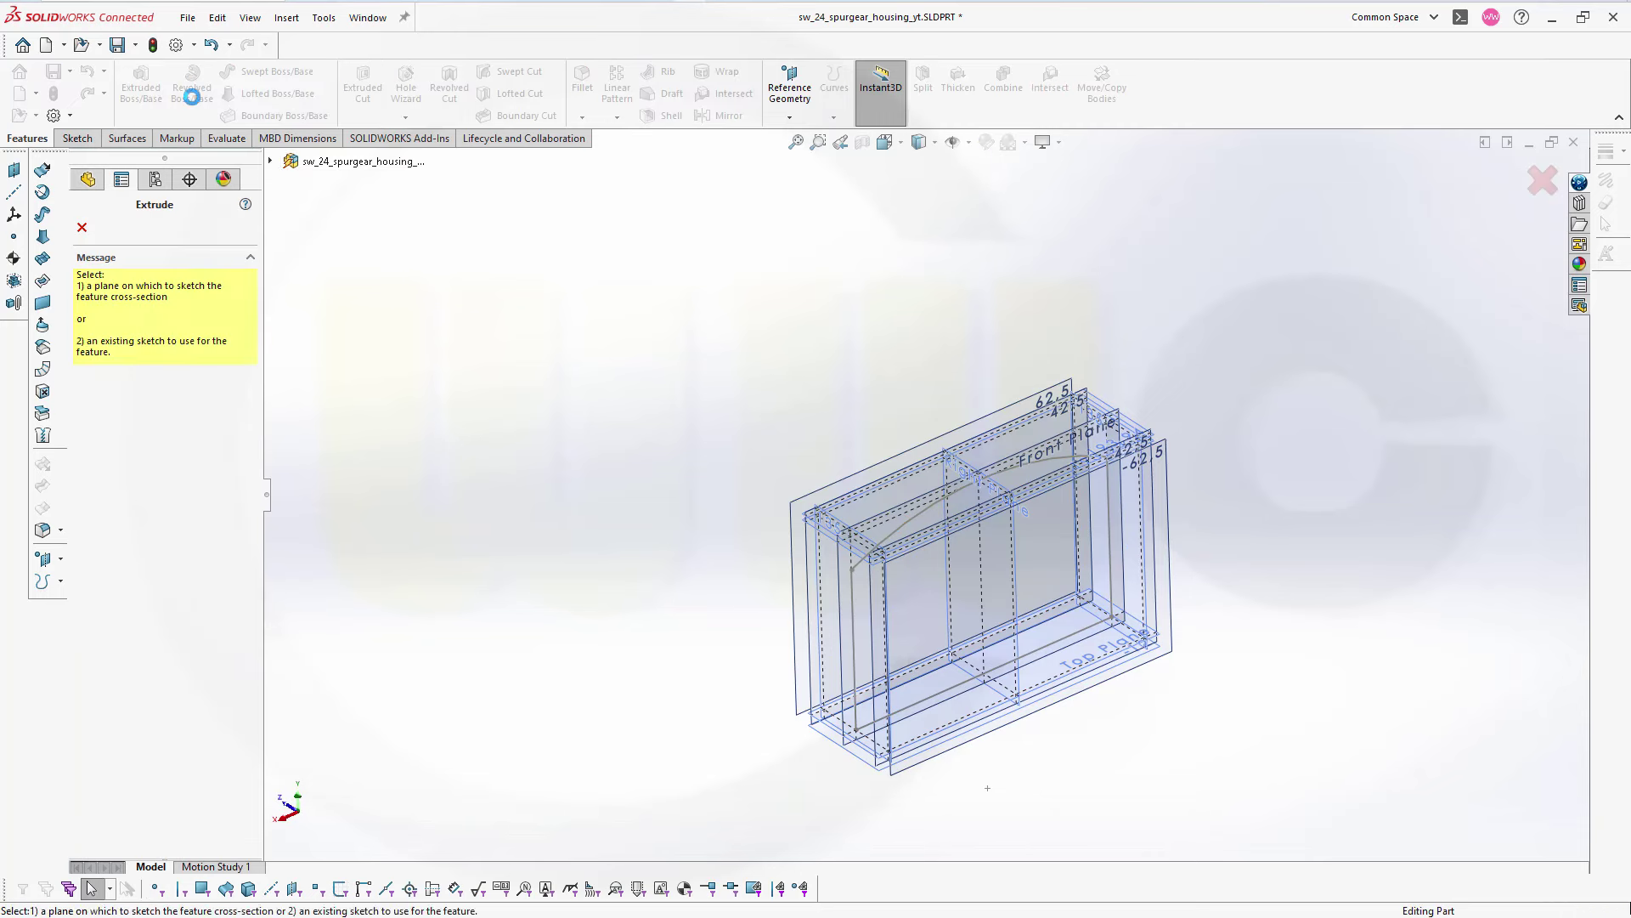
click(898, 533)
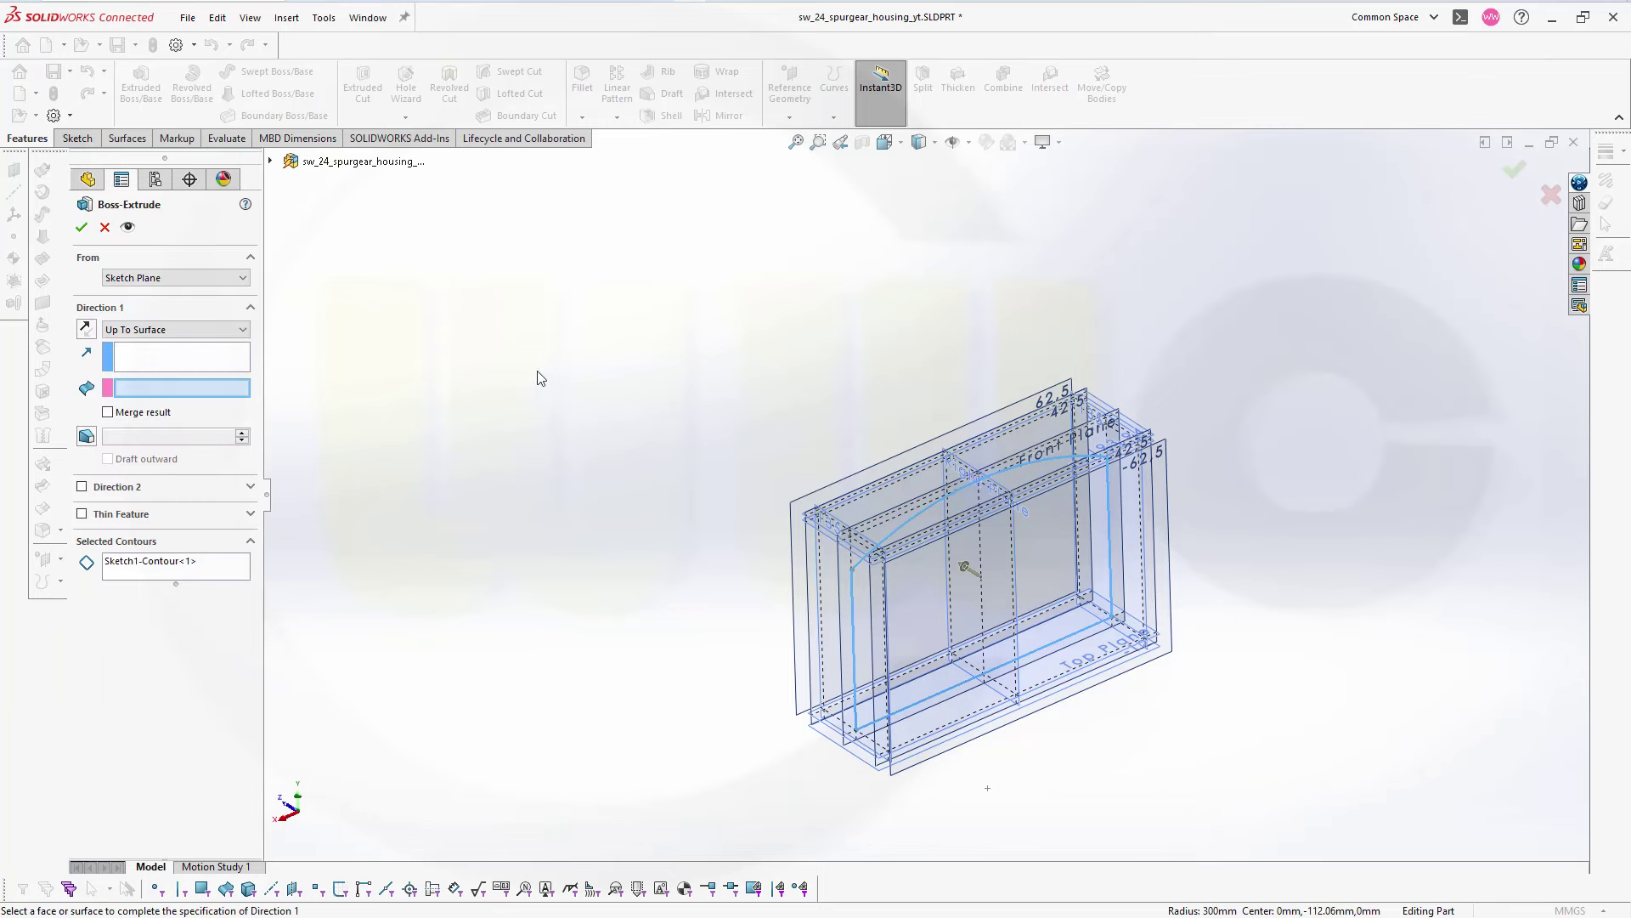
middle_drag(444, 382, 486, 357)
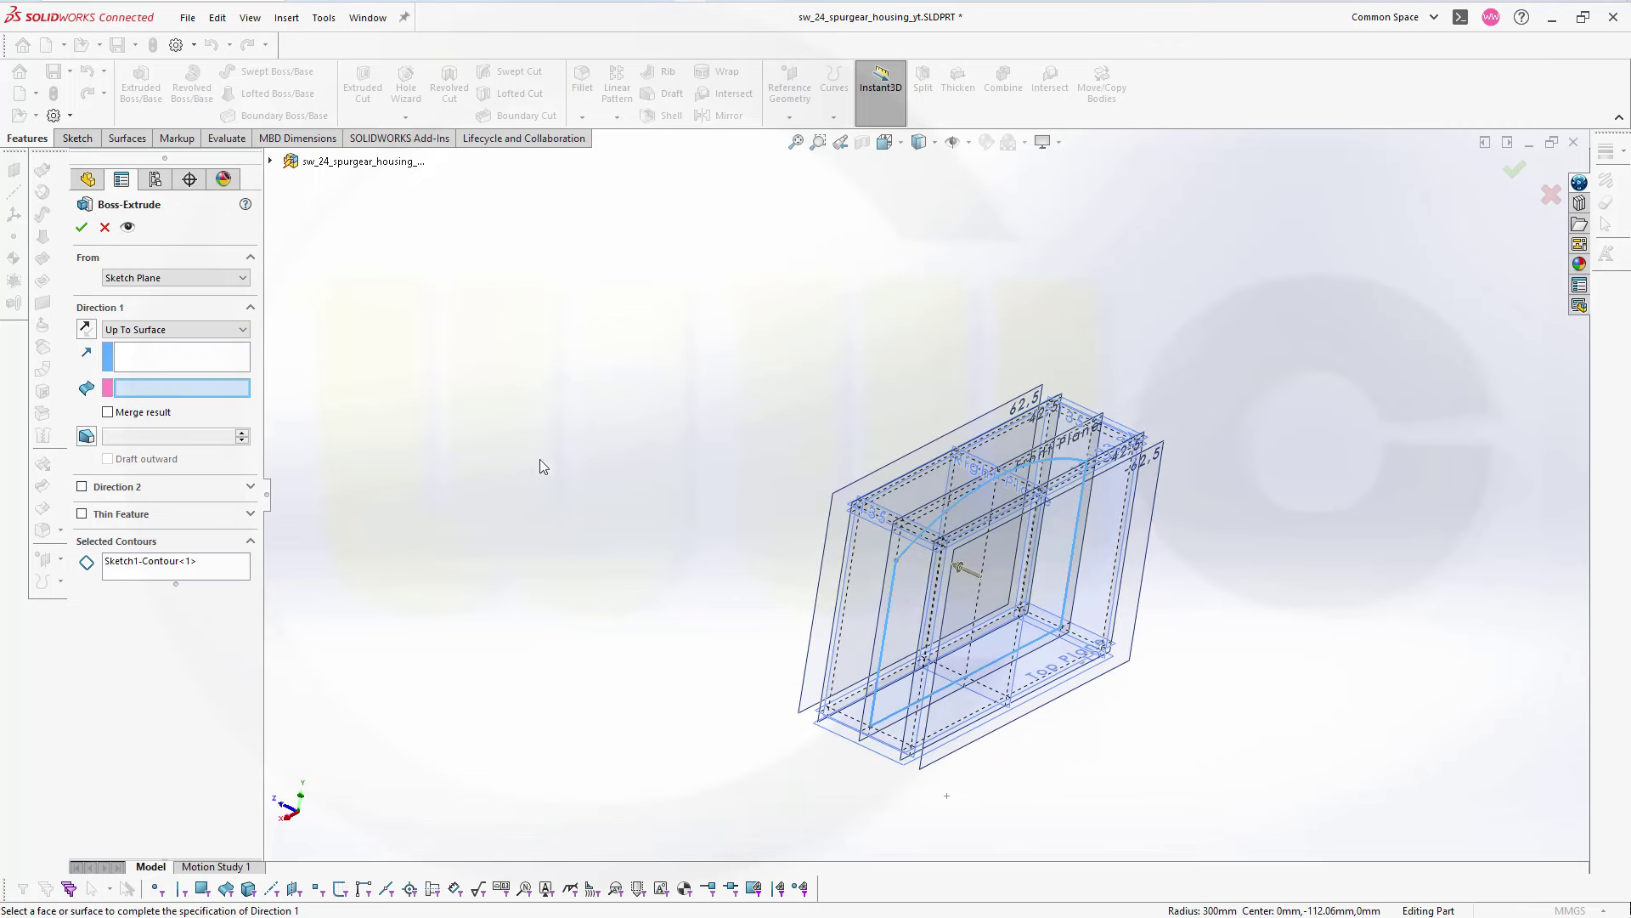
middle_drag(587, 474, 678, 493)
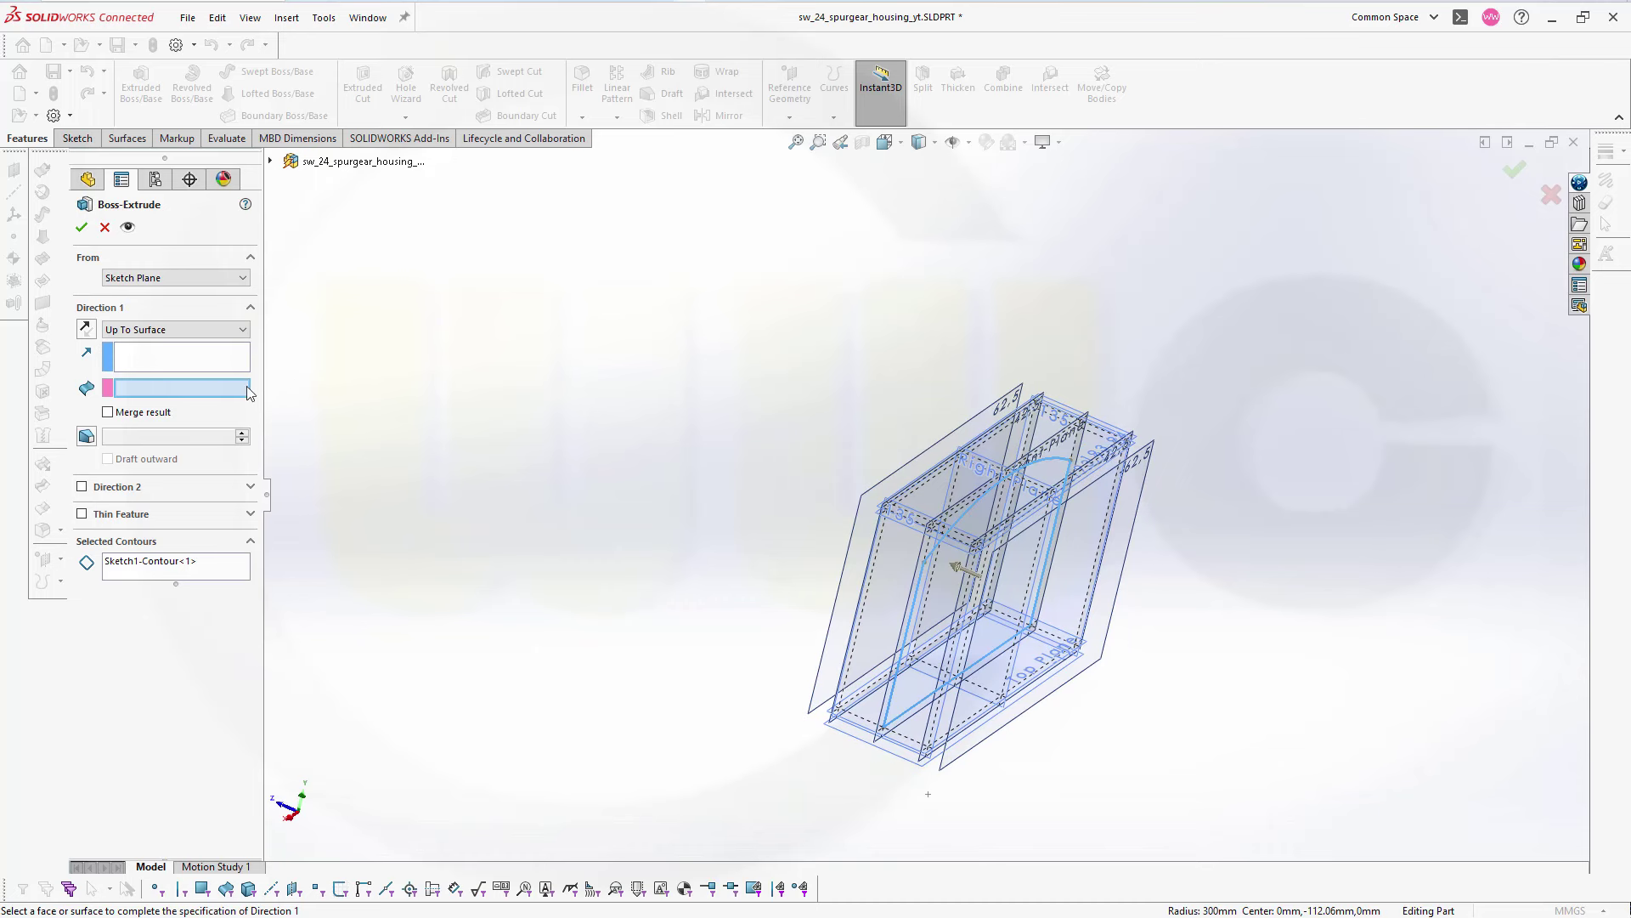
click(843, 588)
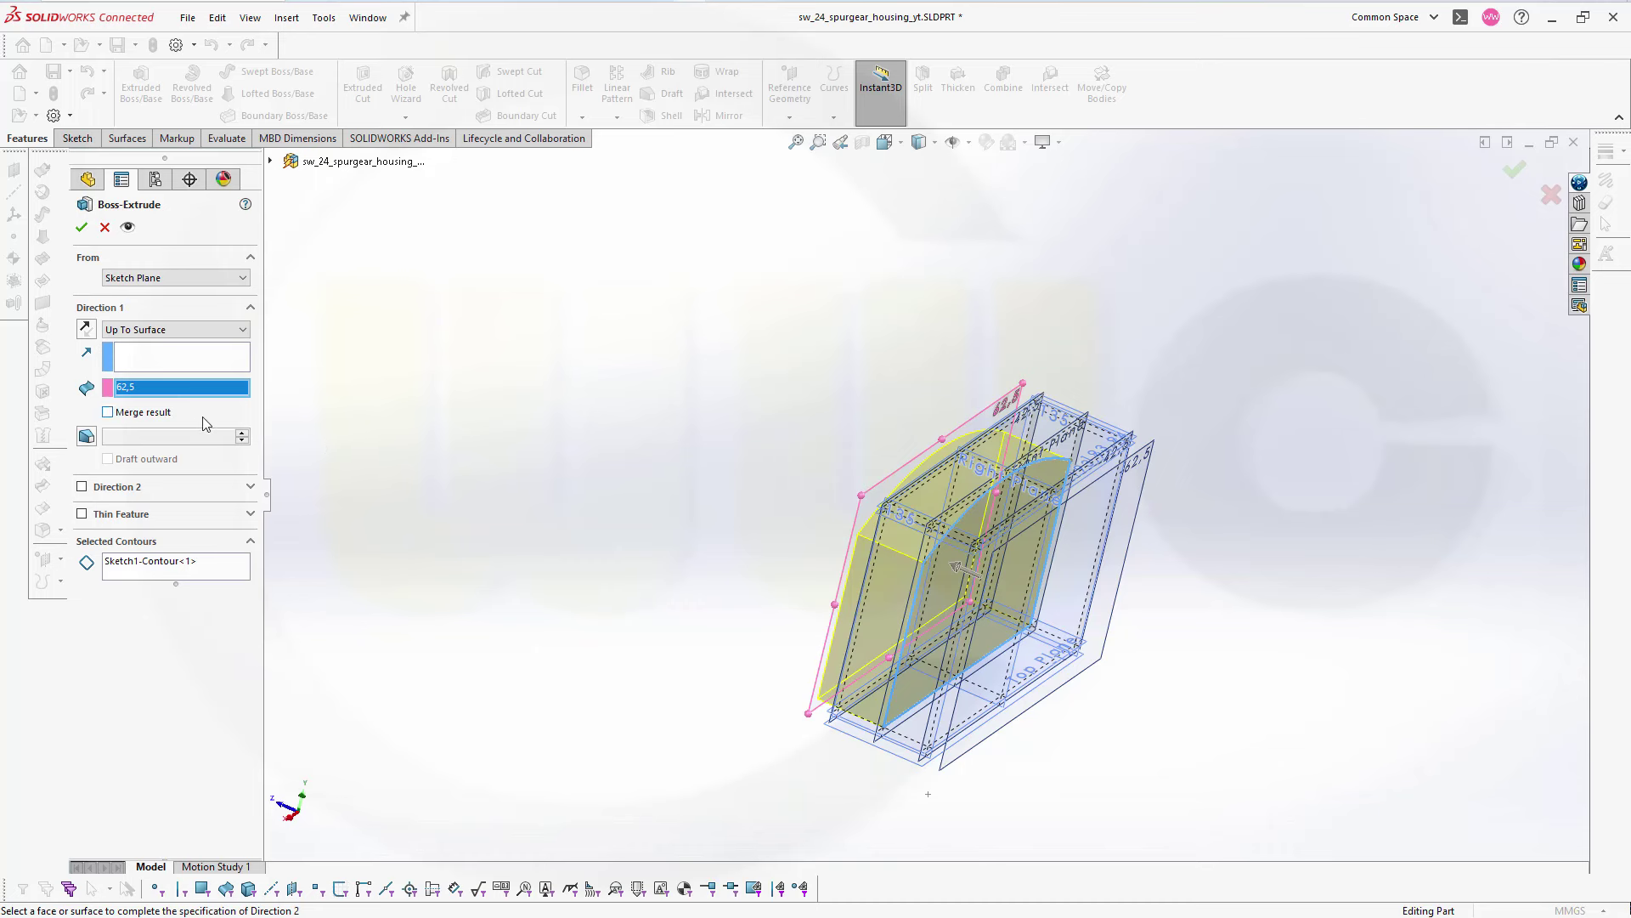
click(82, 487)
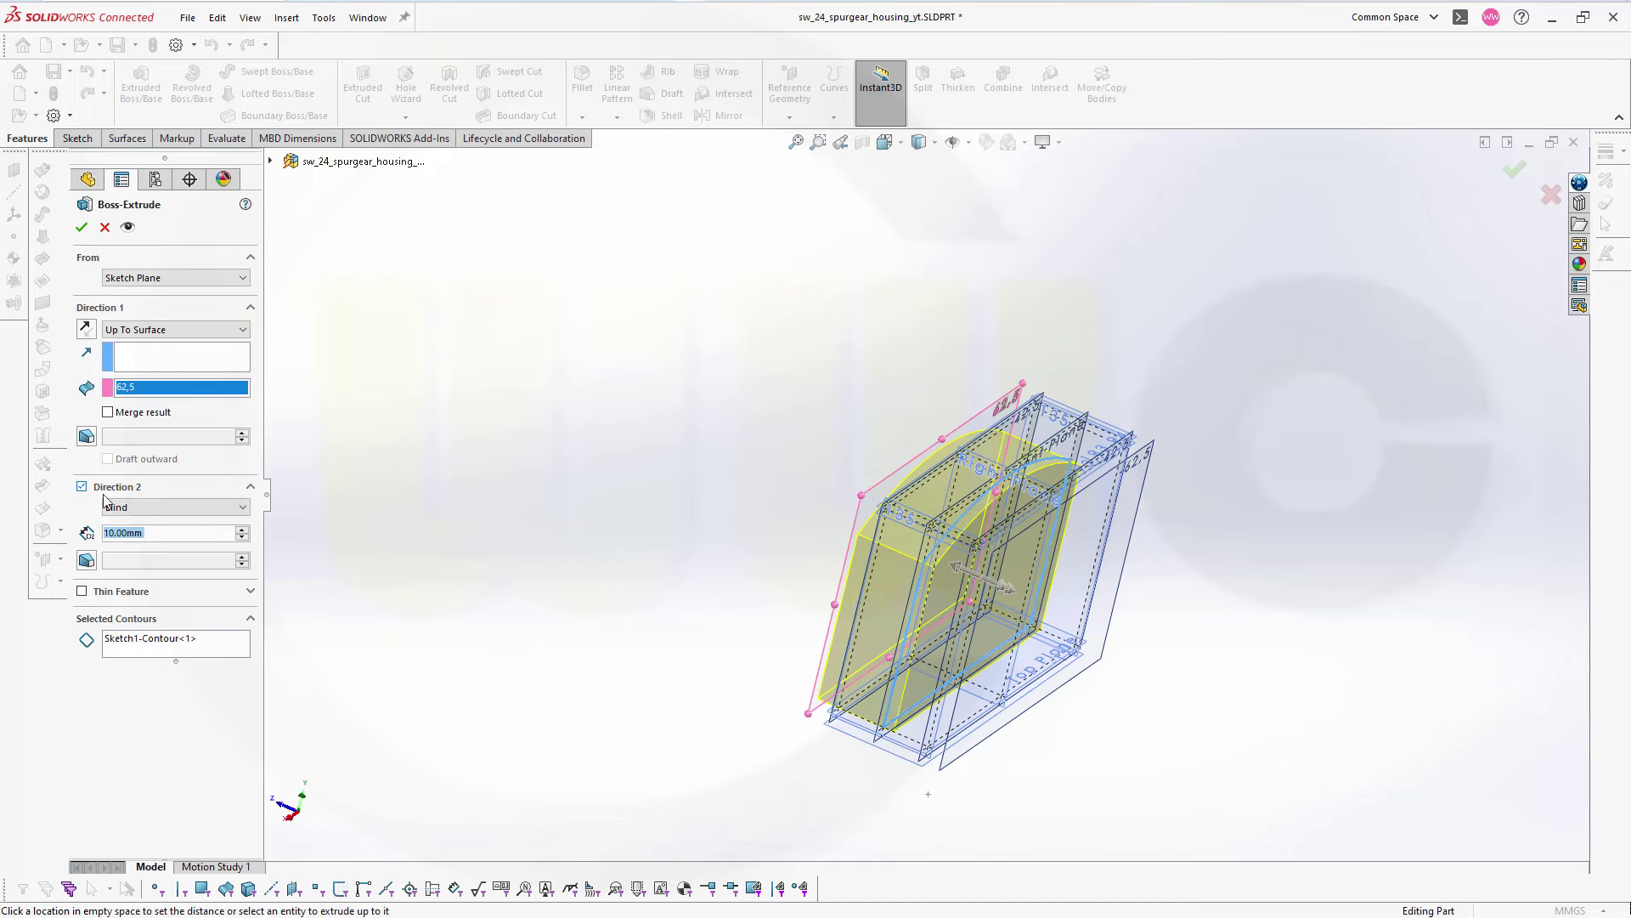
click(242, 507)
click(180, 556)
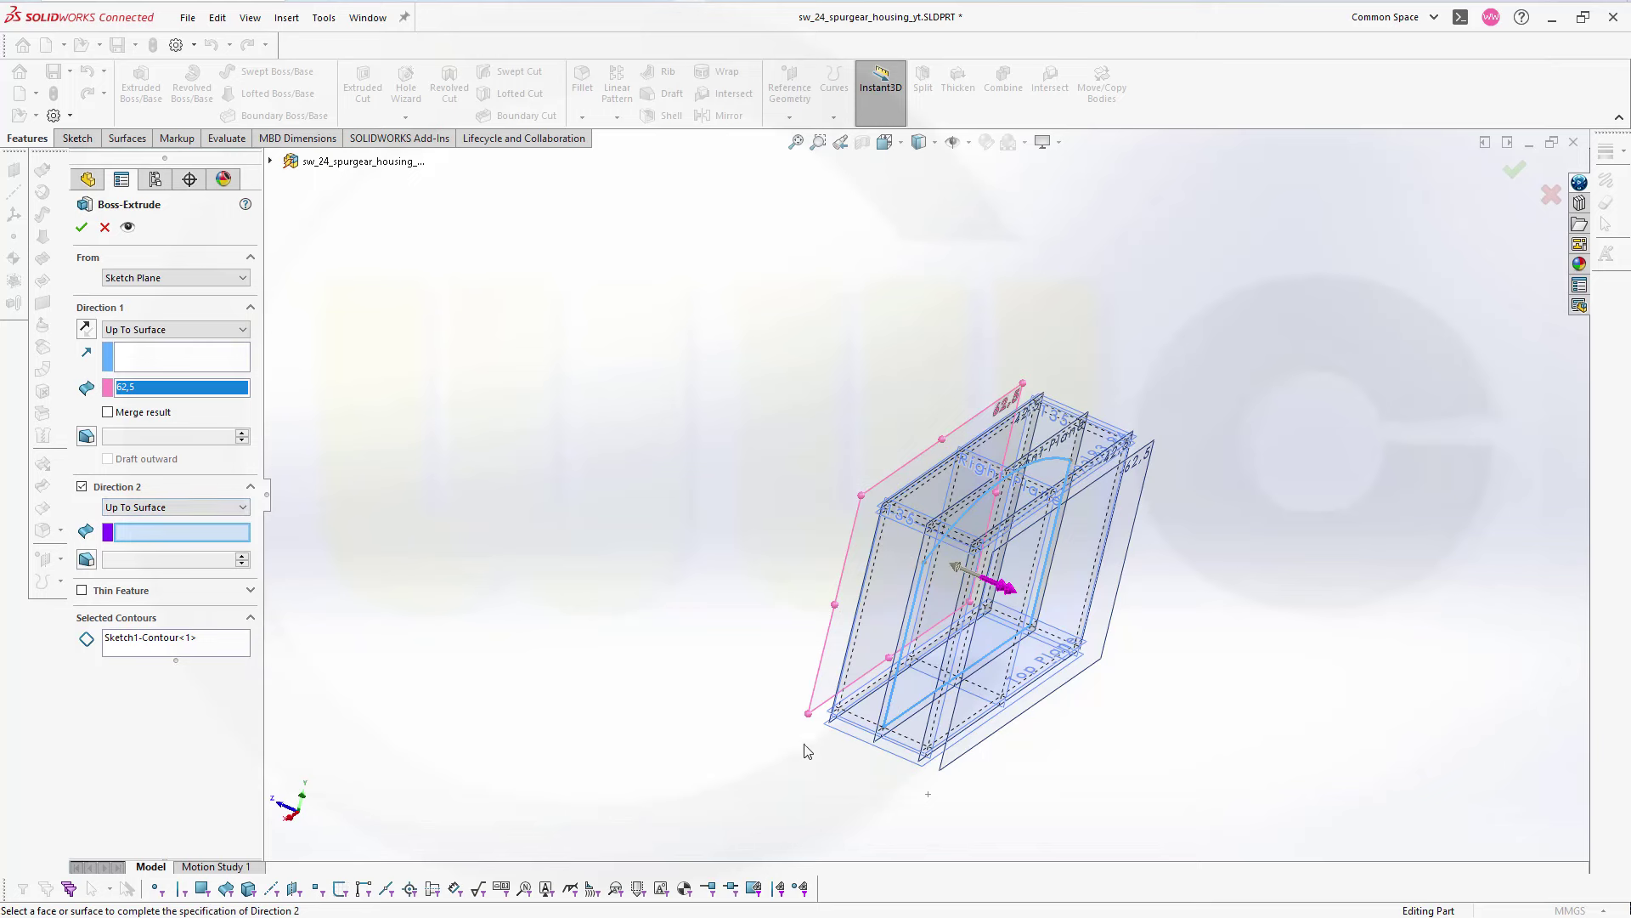
click(988, 761)
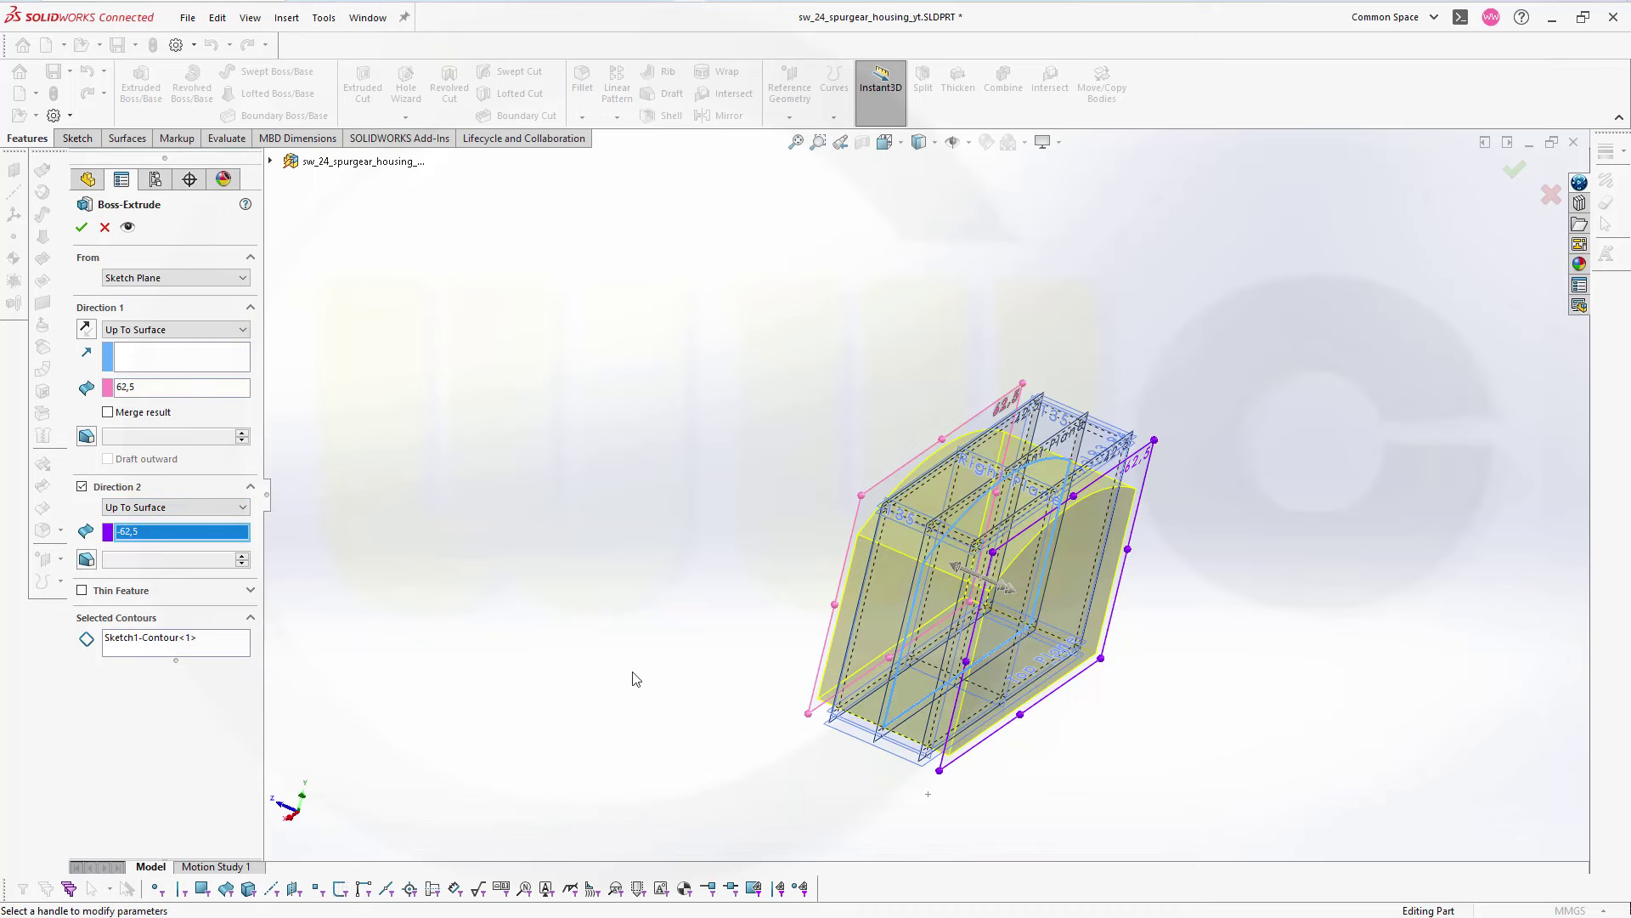
click(82, 227)
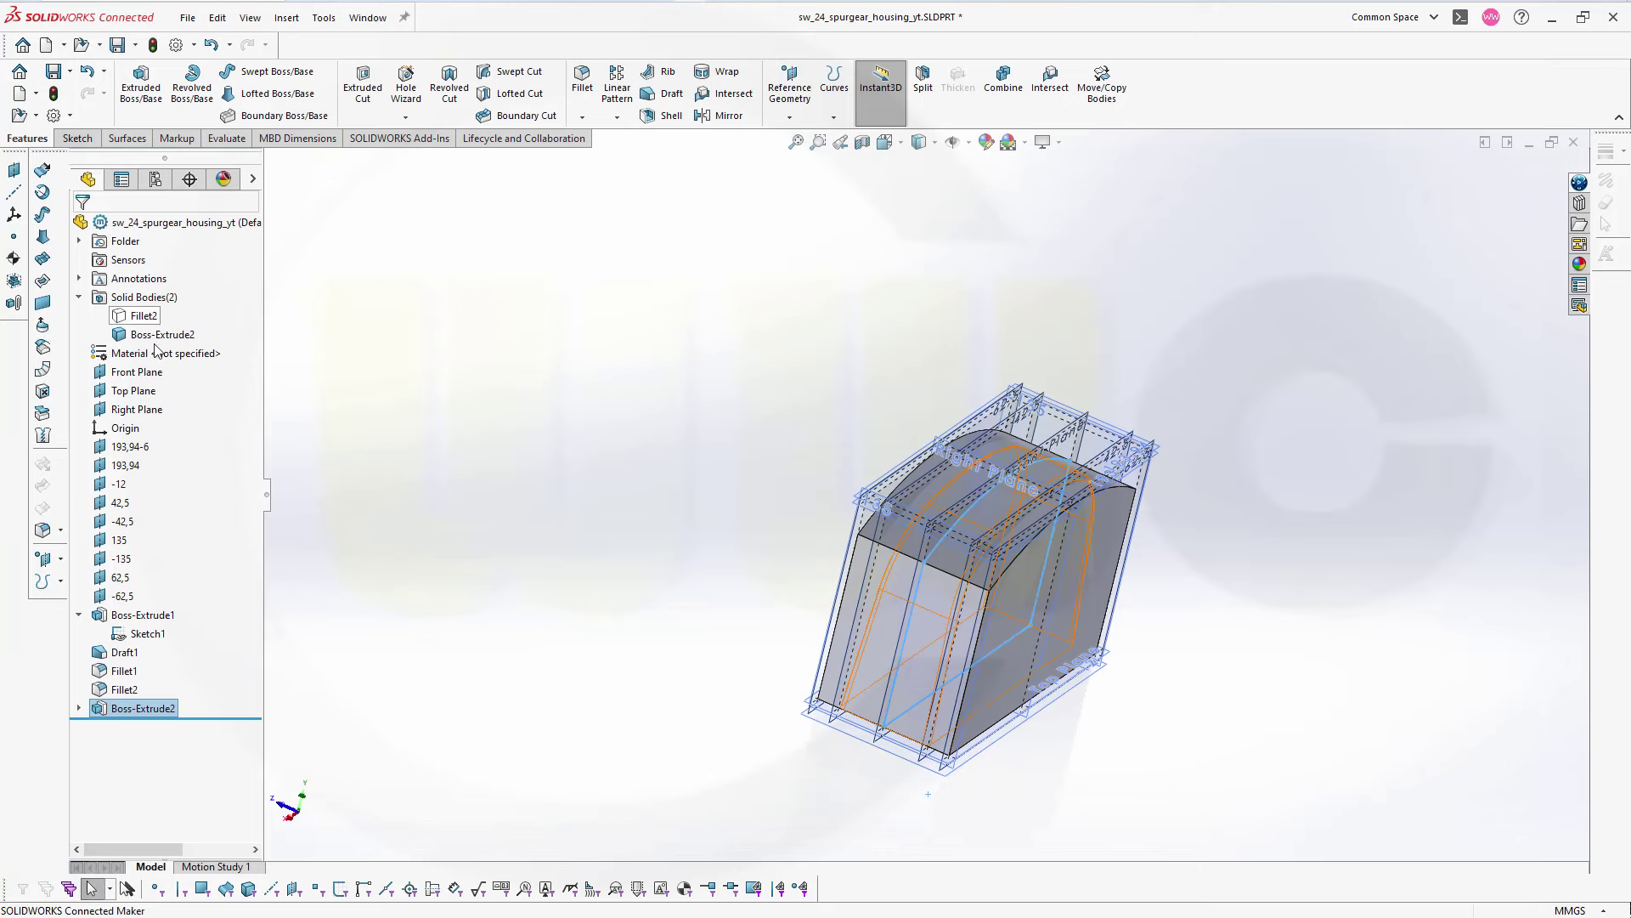
middle_drag(593, 439, 552, 391)
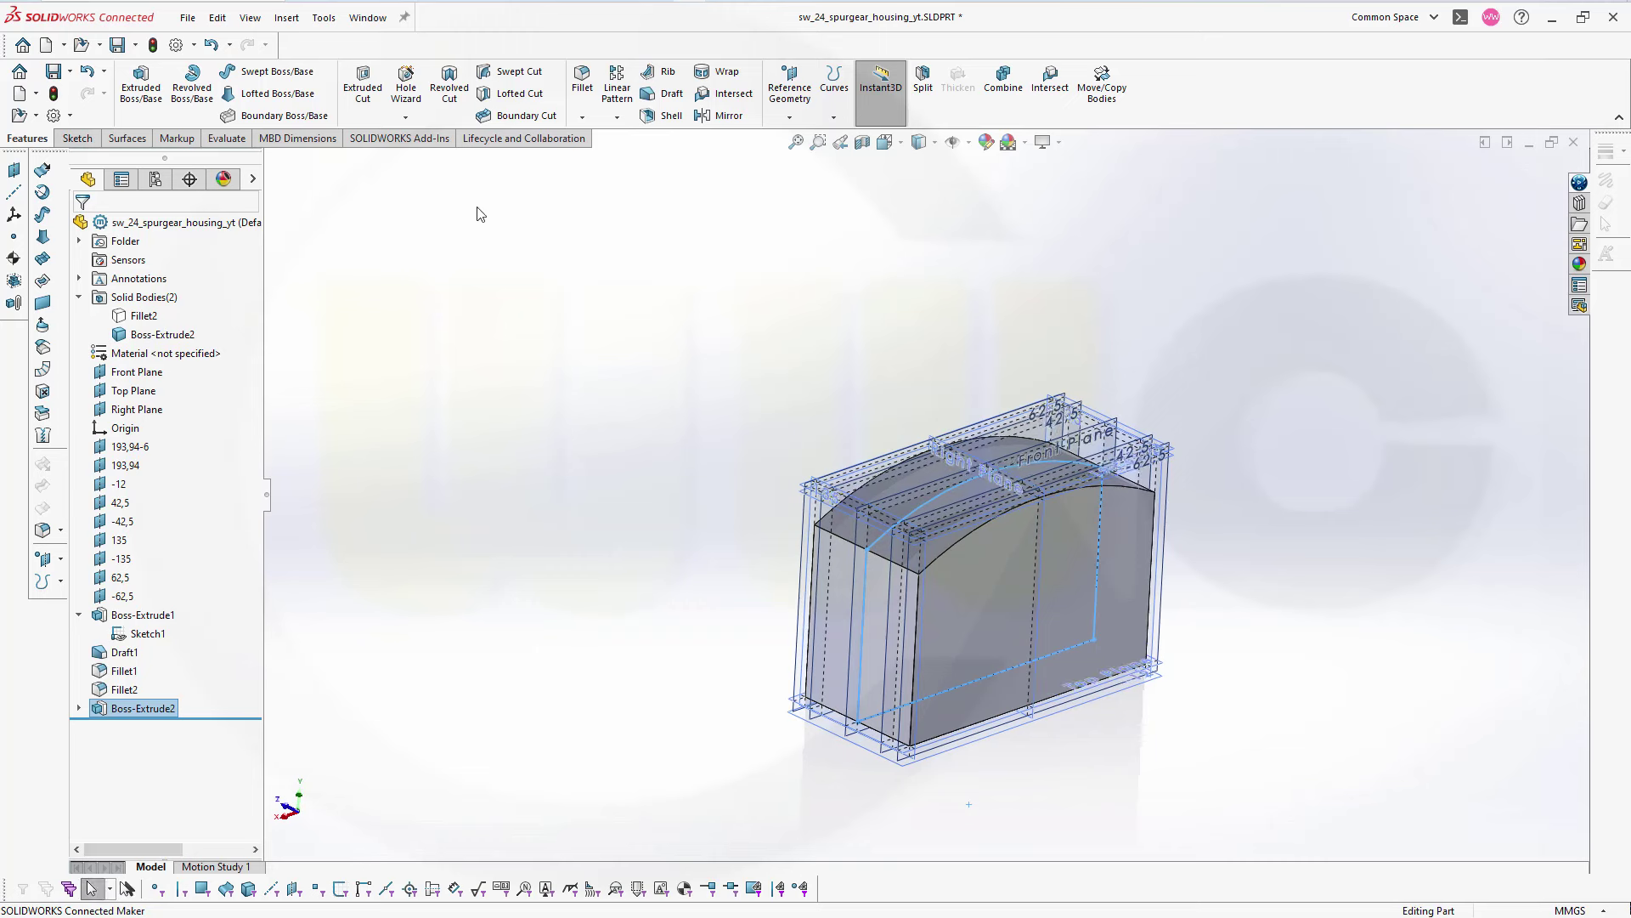
- Draft the second body's four side faces by 3.00° with Top Plane as the neutral plane
click(670, 93)
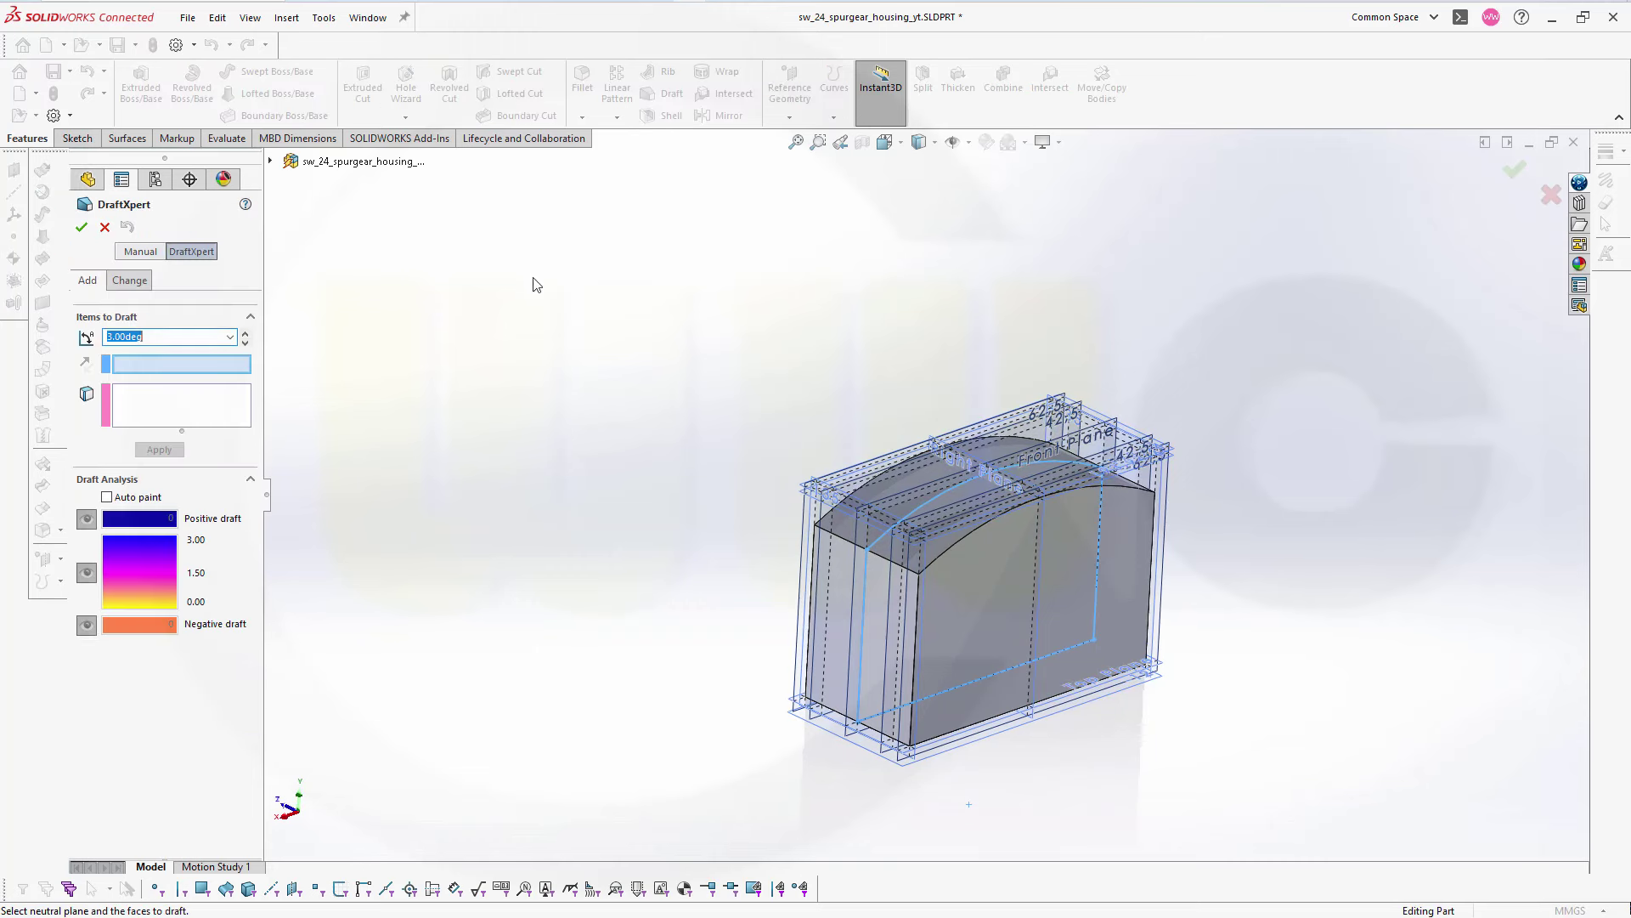
click(270, 161)
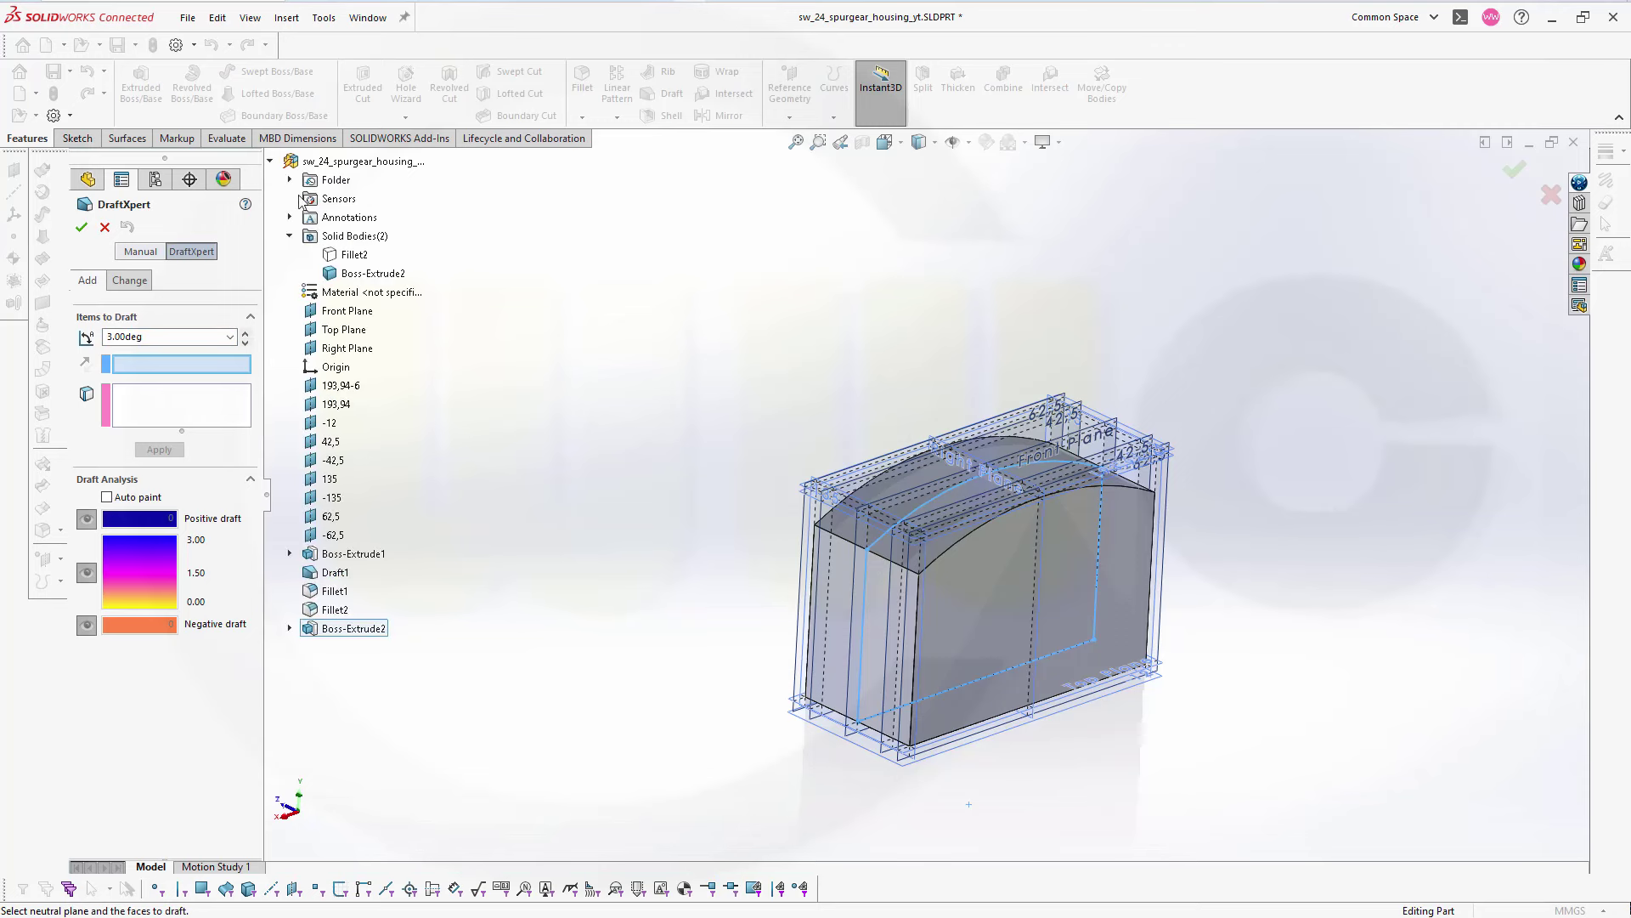
click(361, 330)
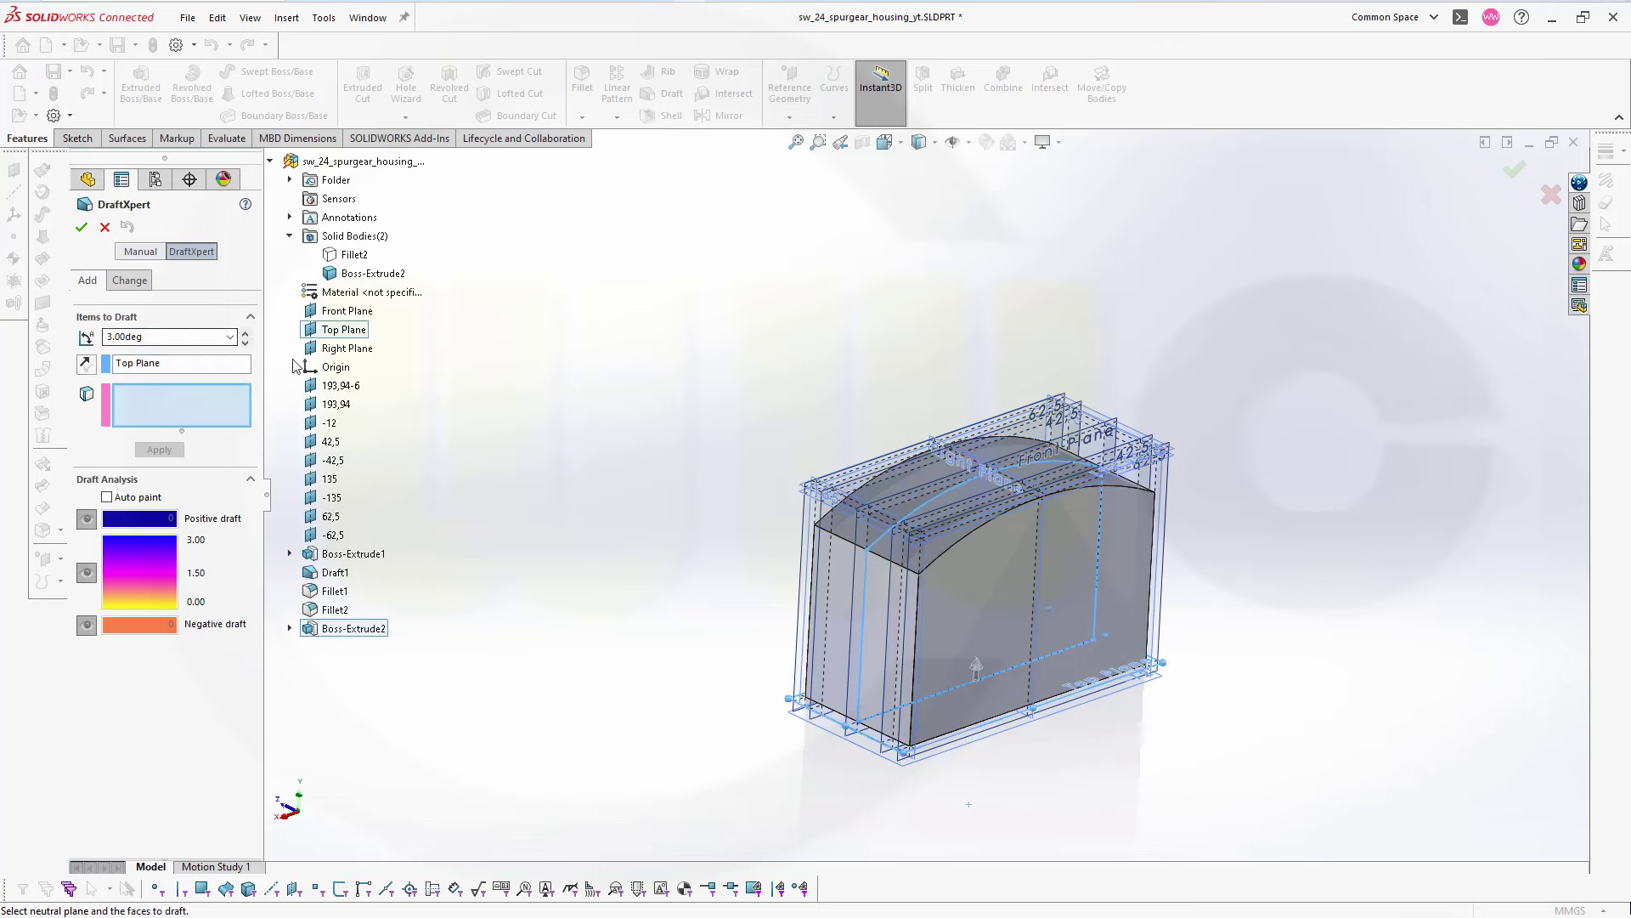
click(873, 615)
click(1020, 611)
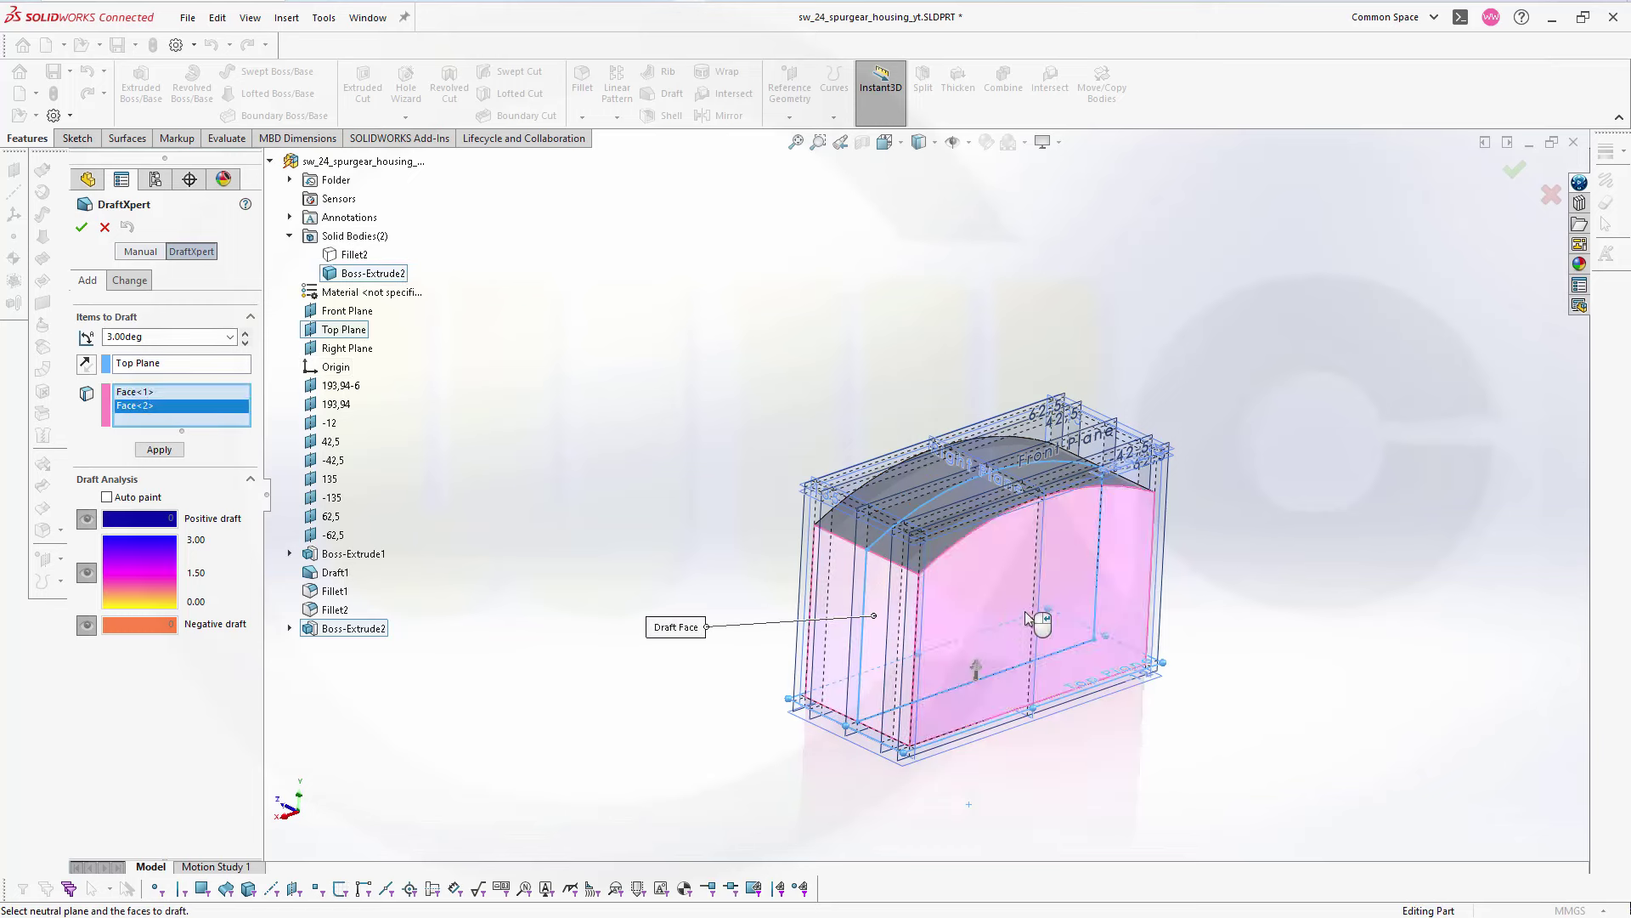
middle_drag(1288, 655, 978, 599)
click(1079, 595)
click(977, 599)
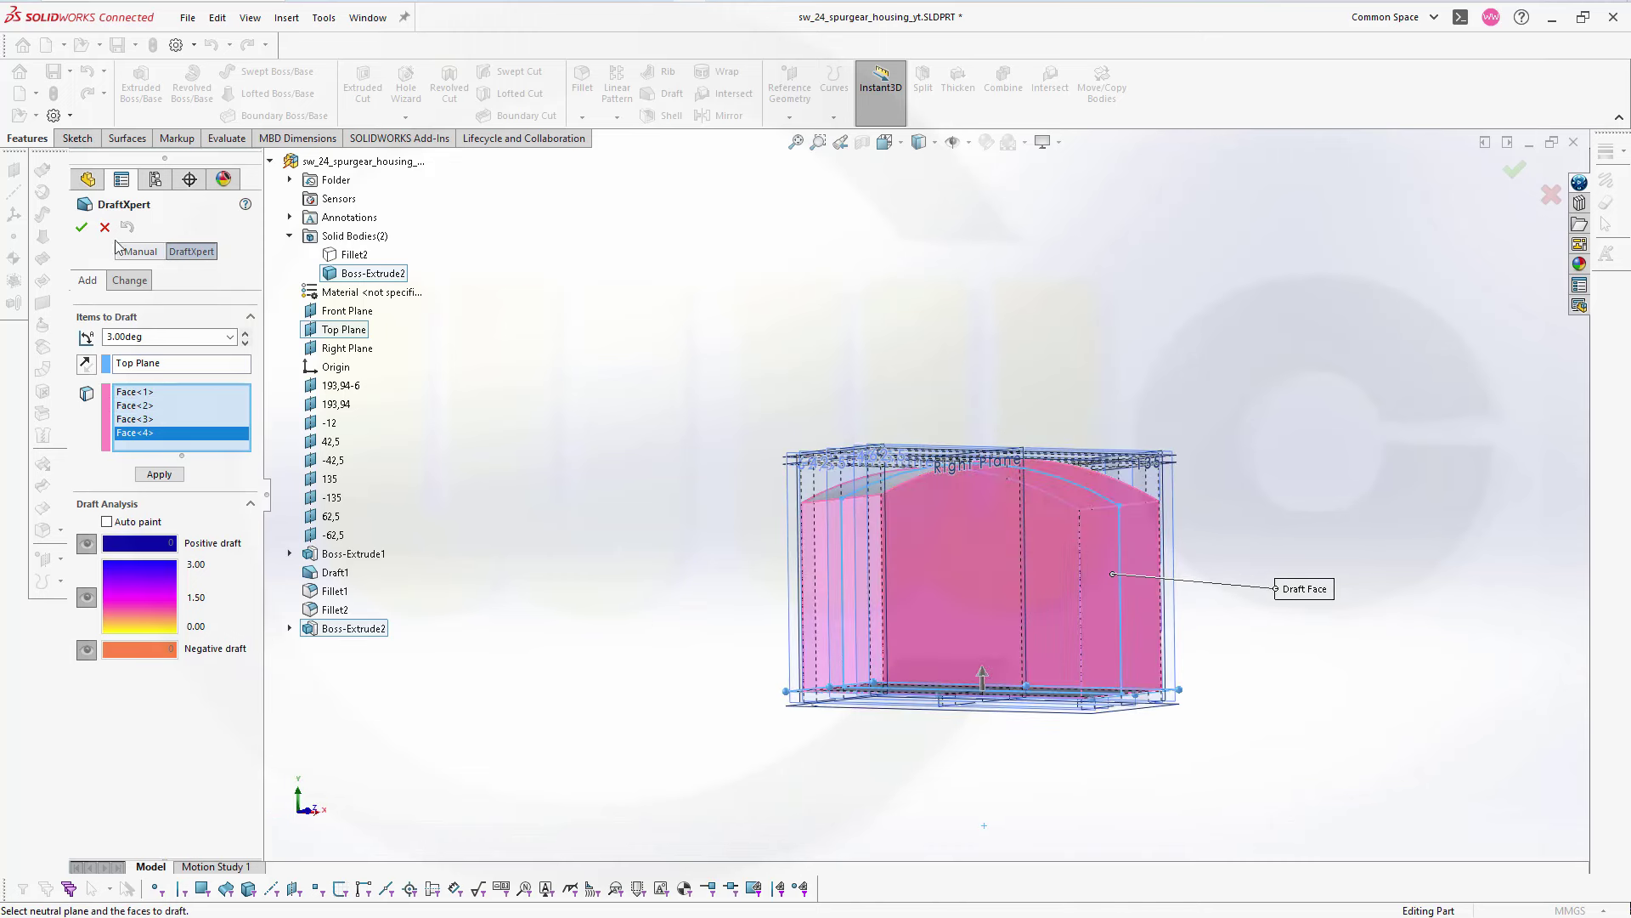
click(83, 228)
middle_drag(648, 427, 661, 504)
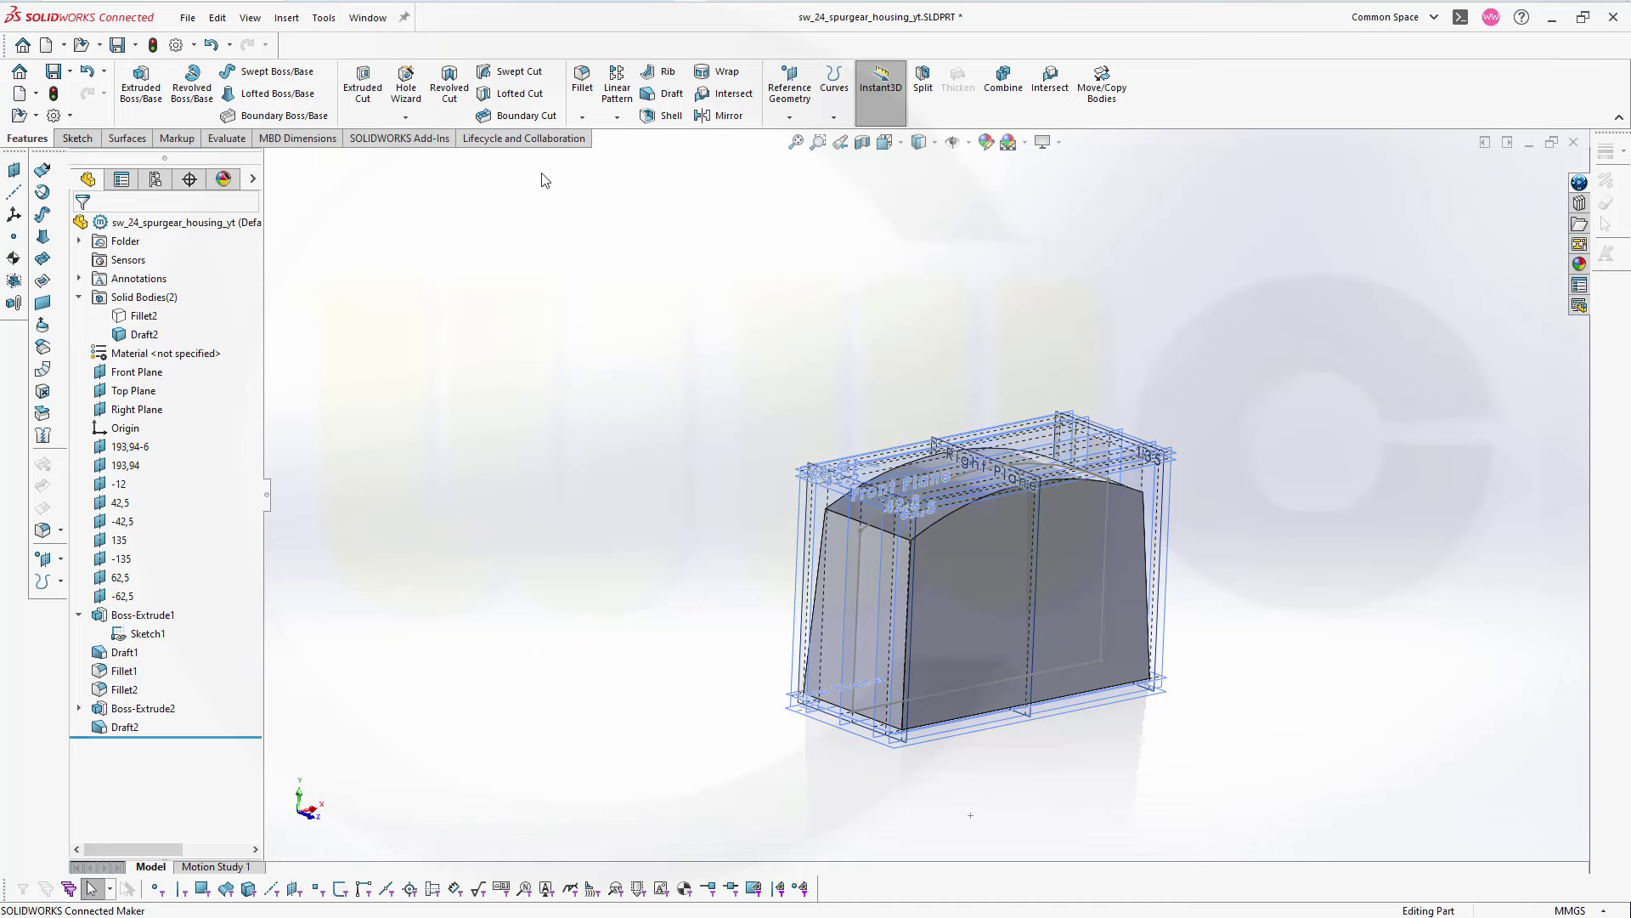
- Add Fillet3 with a 70 mm radius to the body's two upper corner edges
click(582, 80)
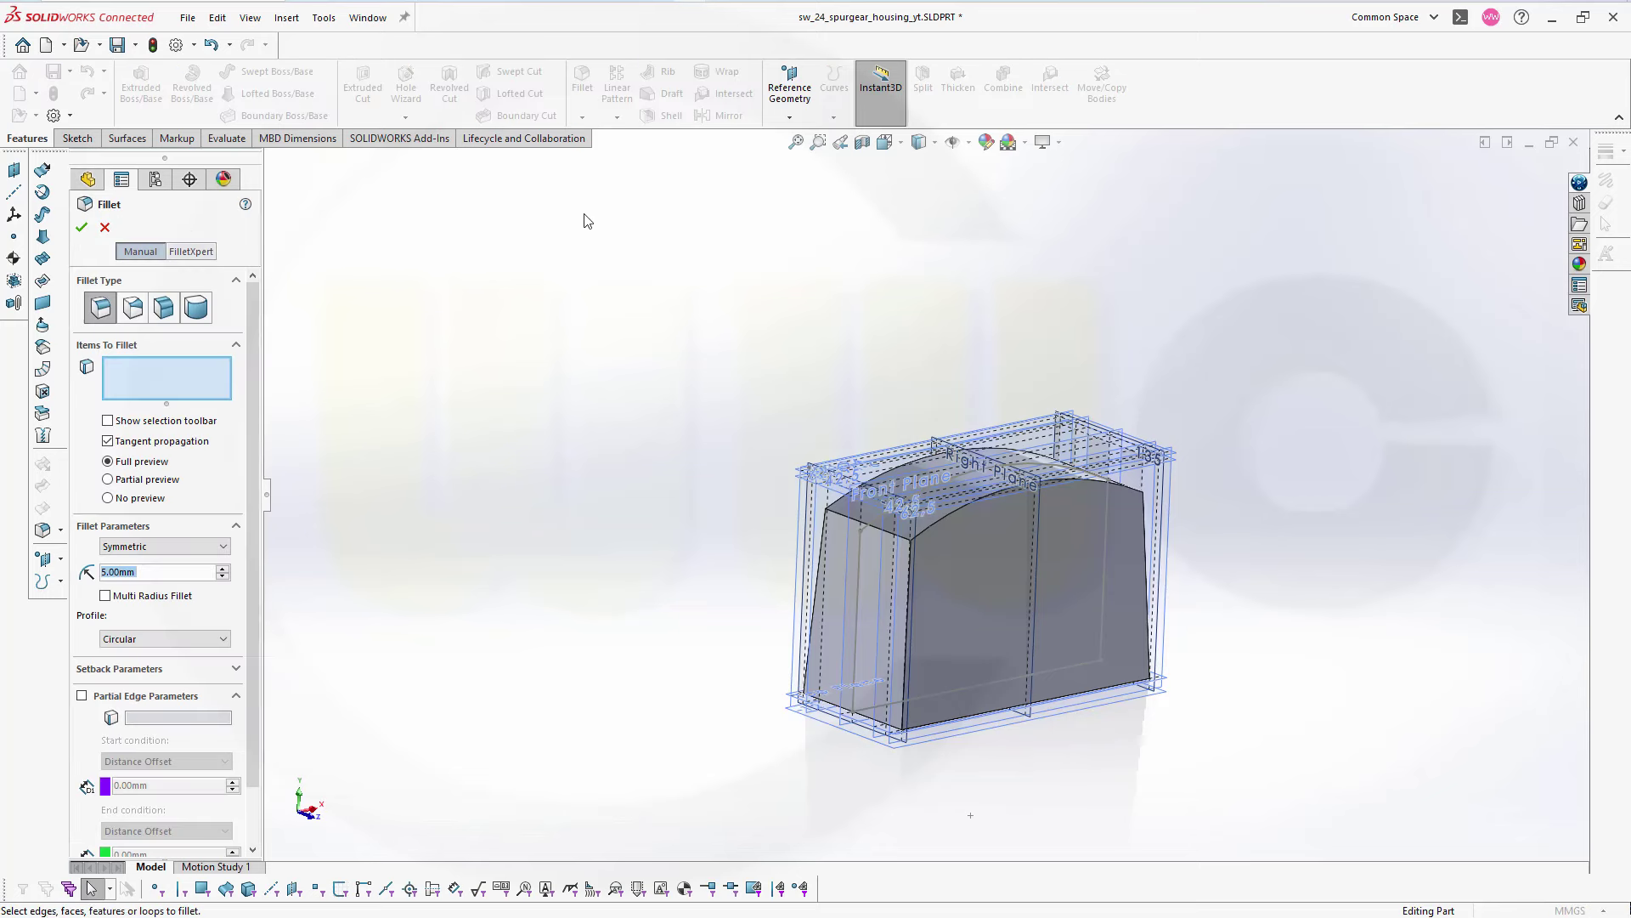
text(70)
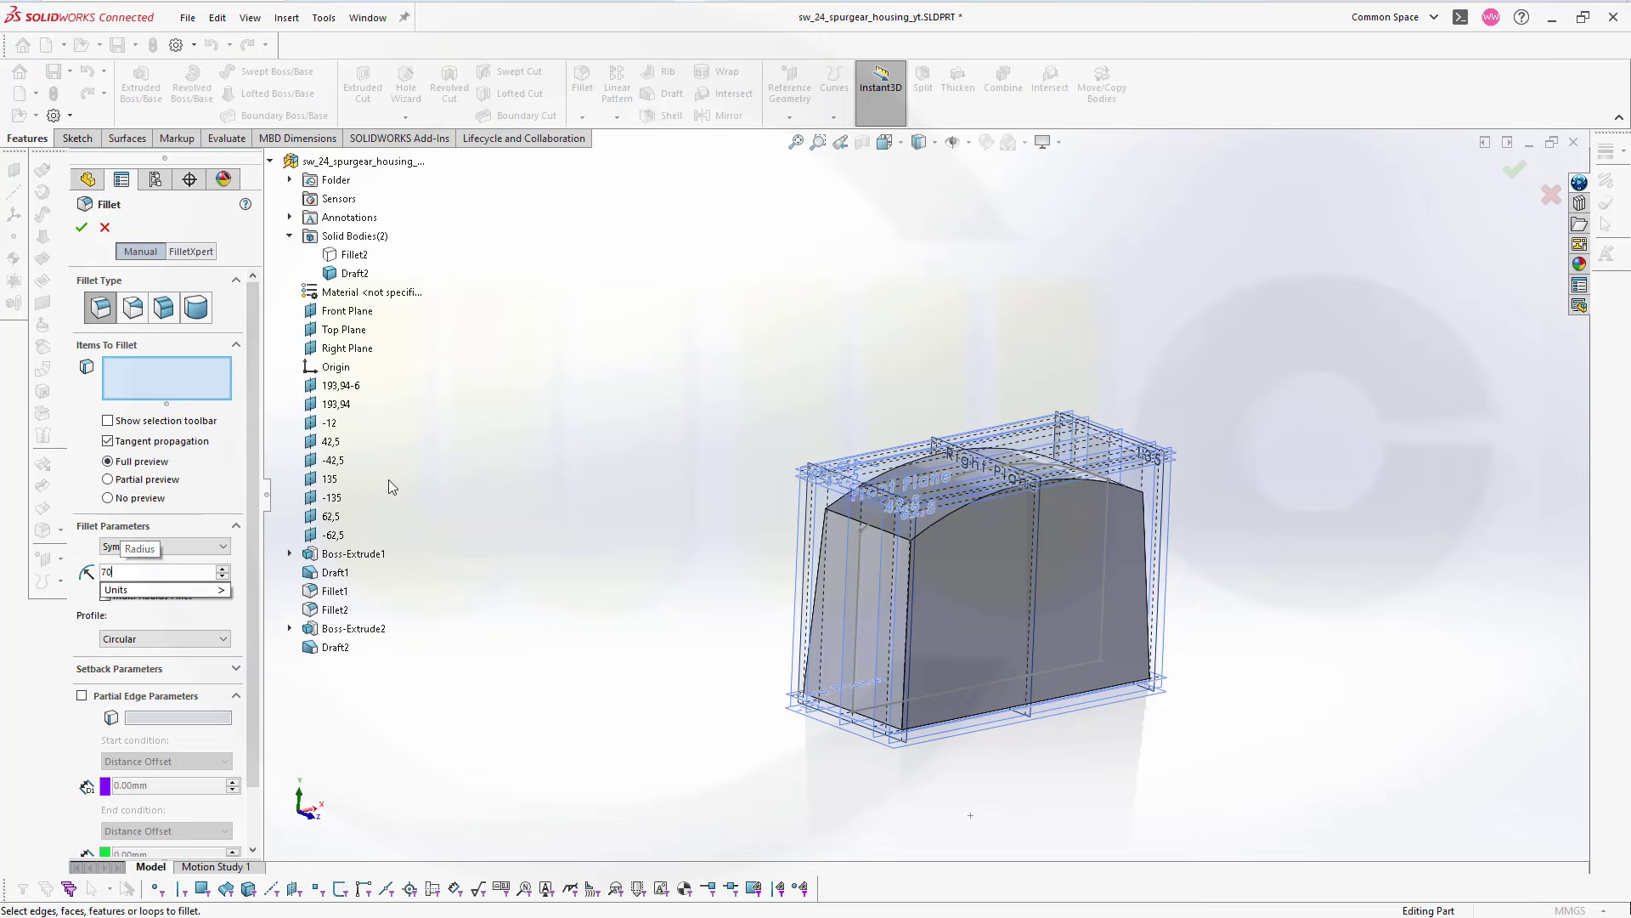
key(Return)
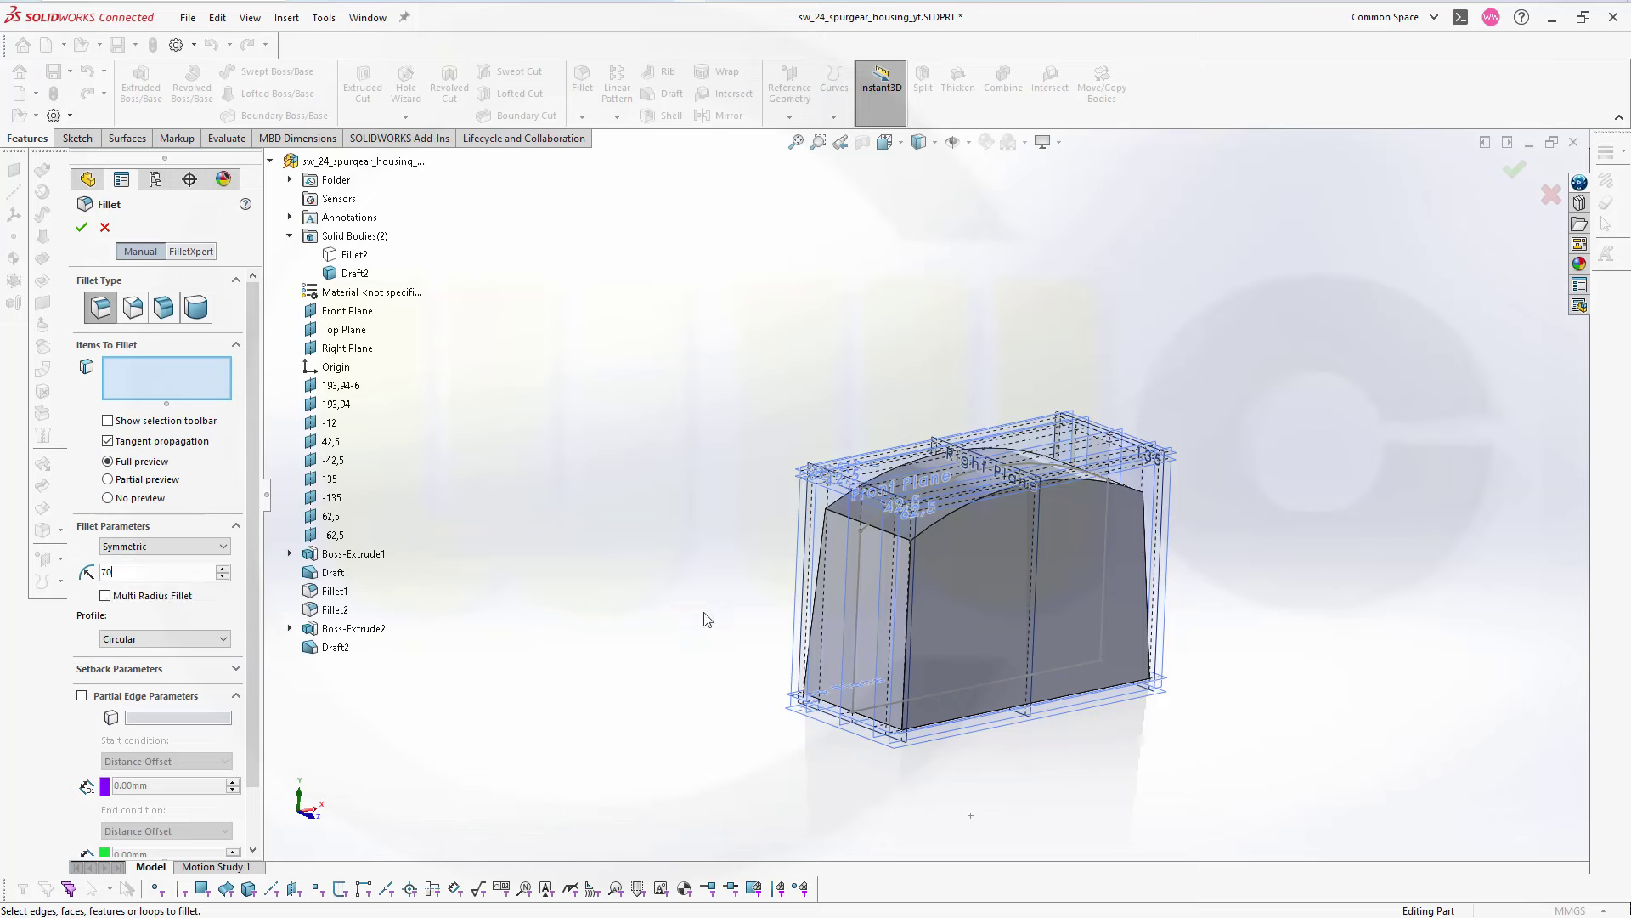
click(892, 556)
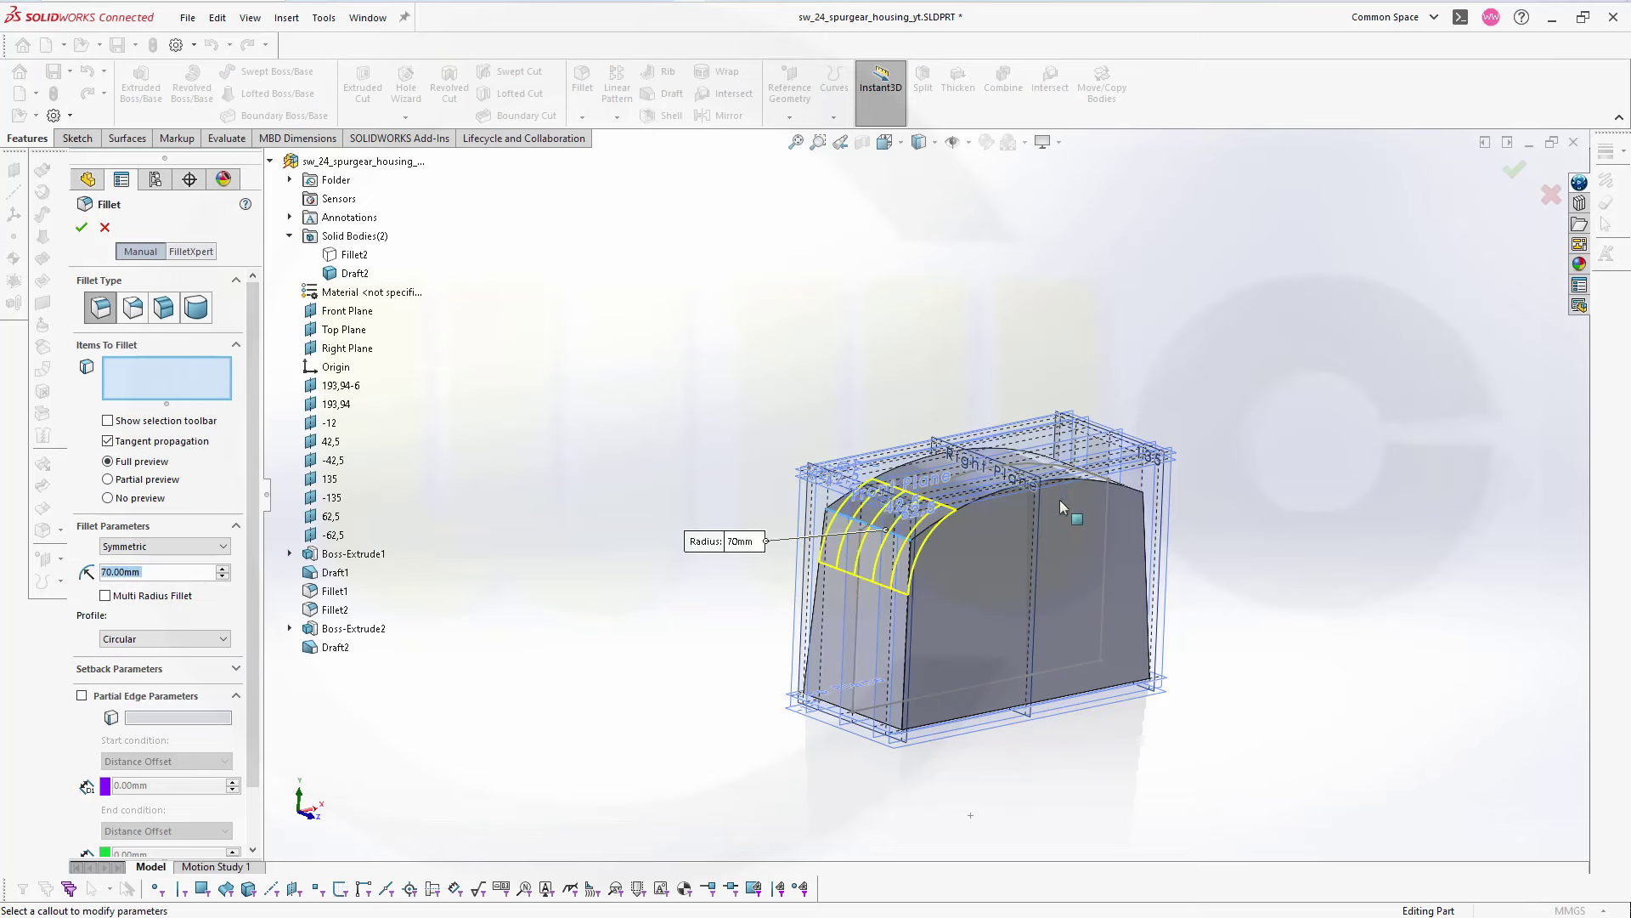
click(1113, 476)
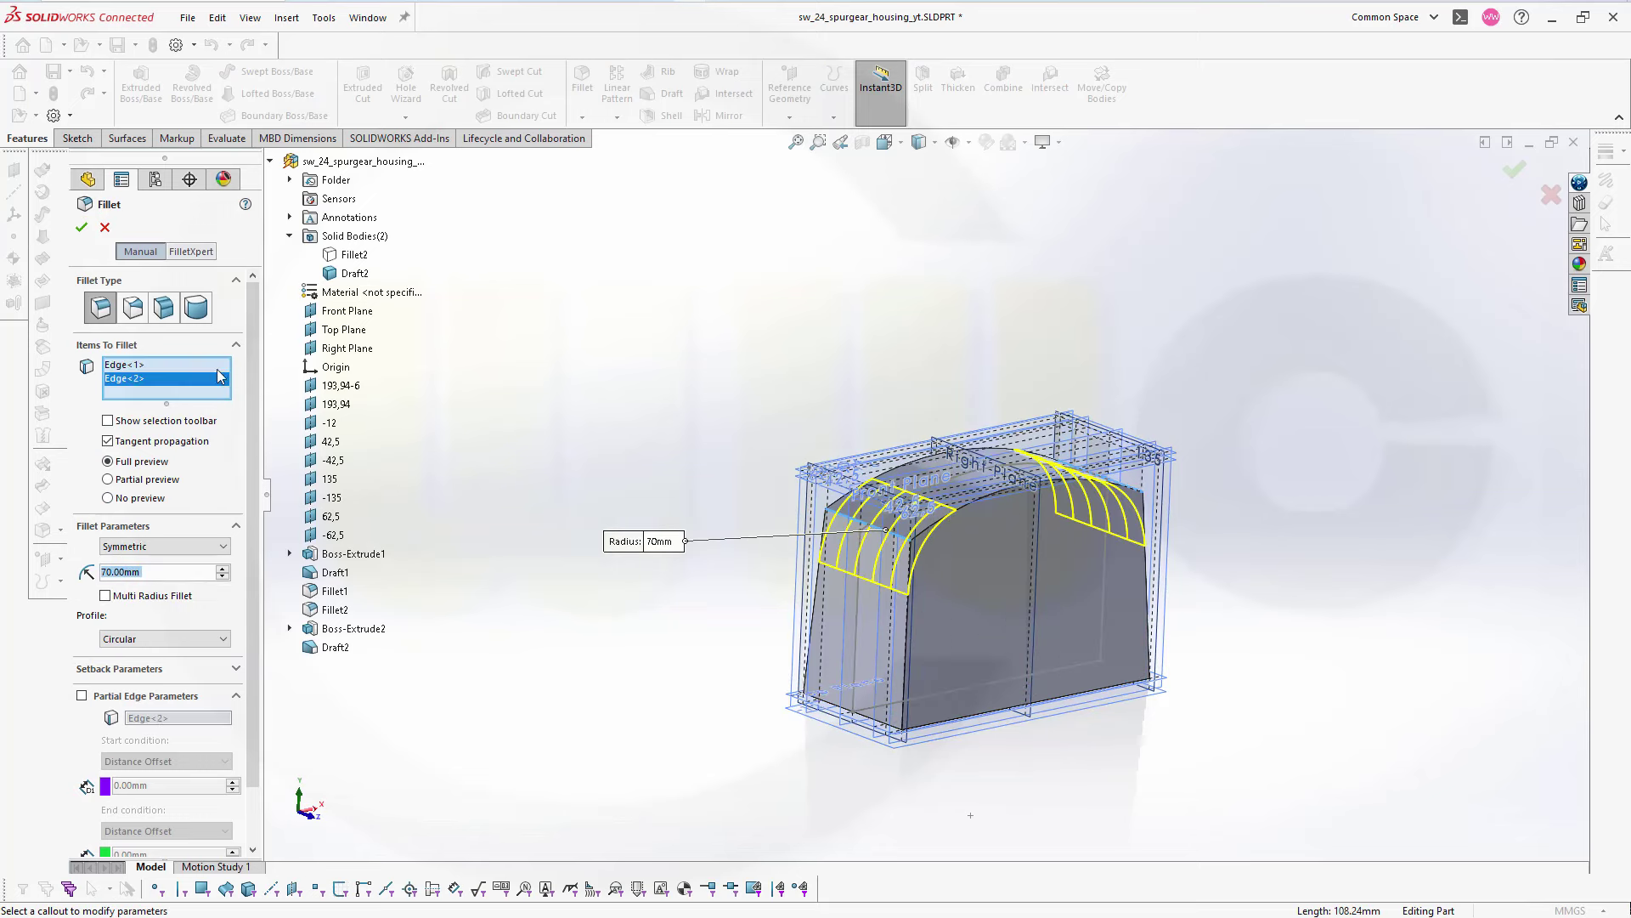
click(82, 227)
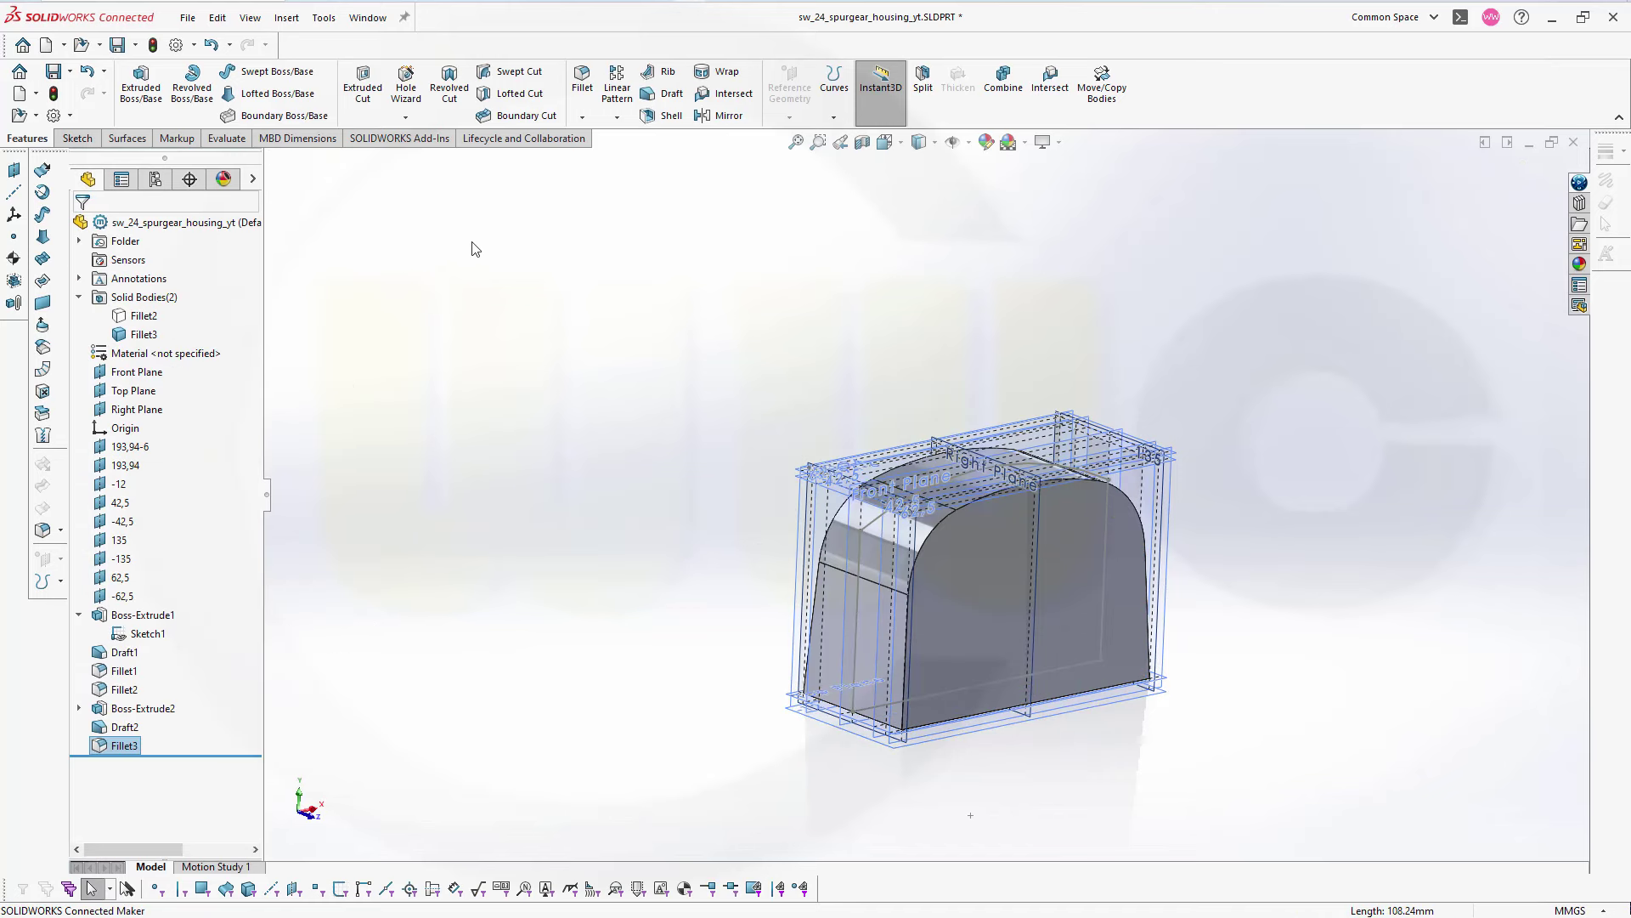
- Add Fillet4 with a 20 mm radius to the body's front and back arched edge loops
click(588, 96)
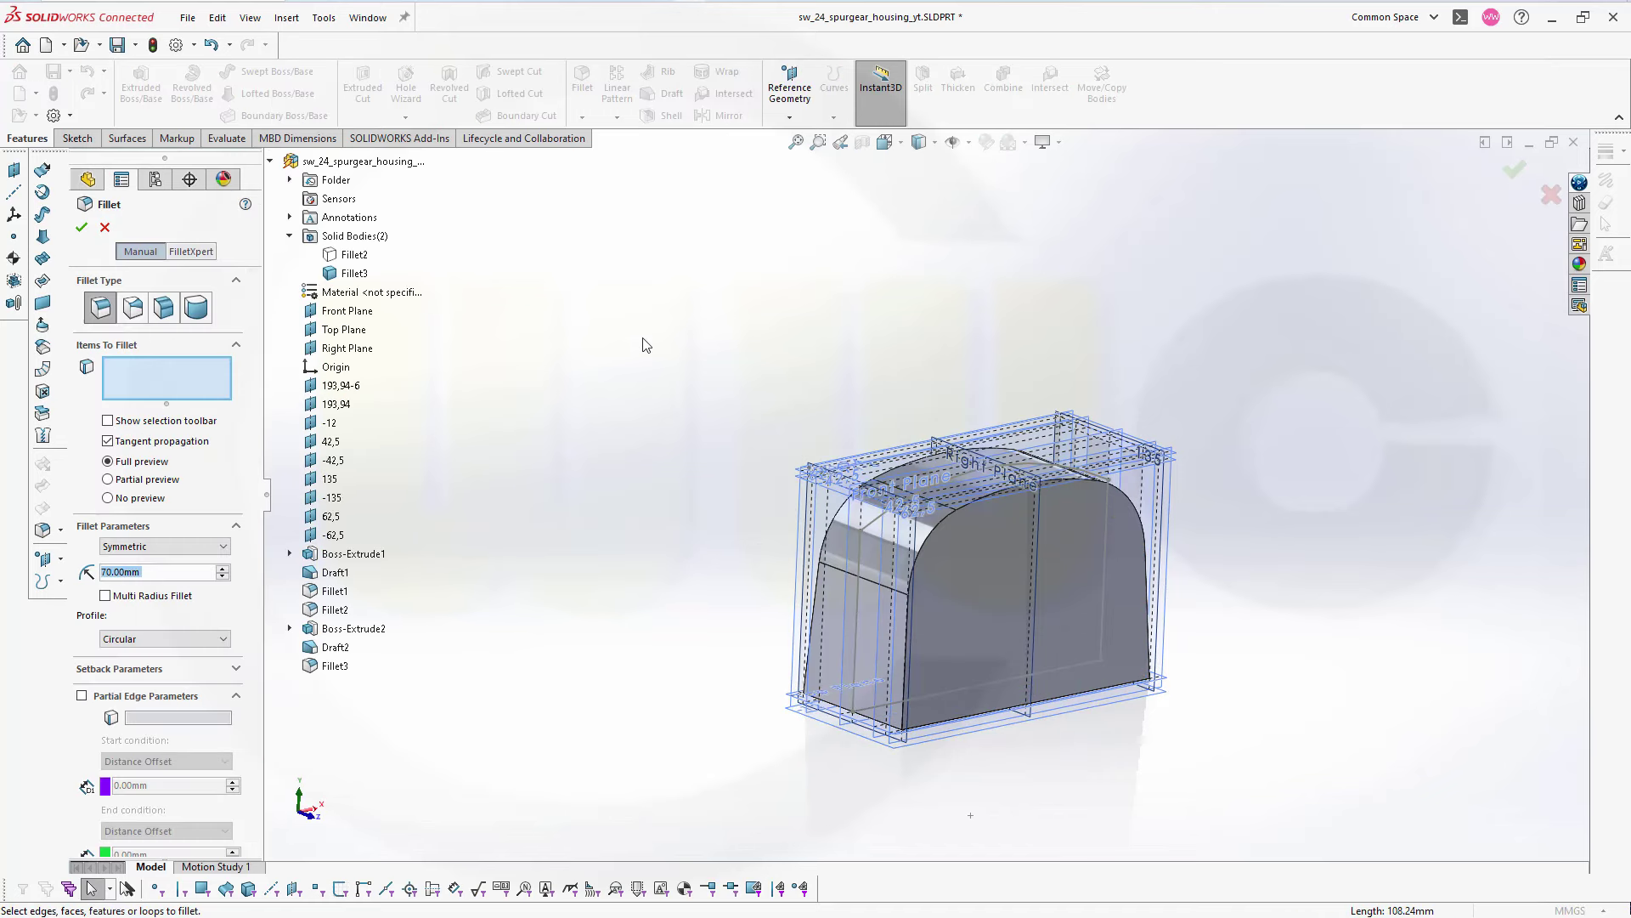
text(20)
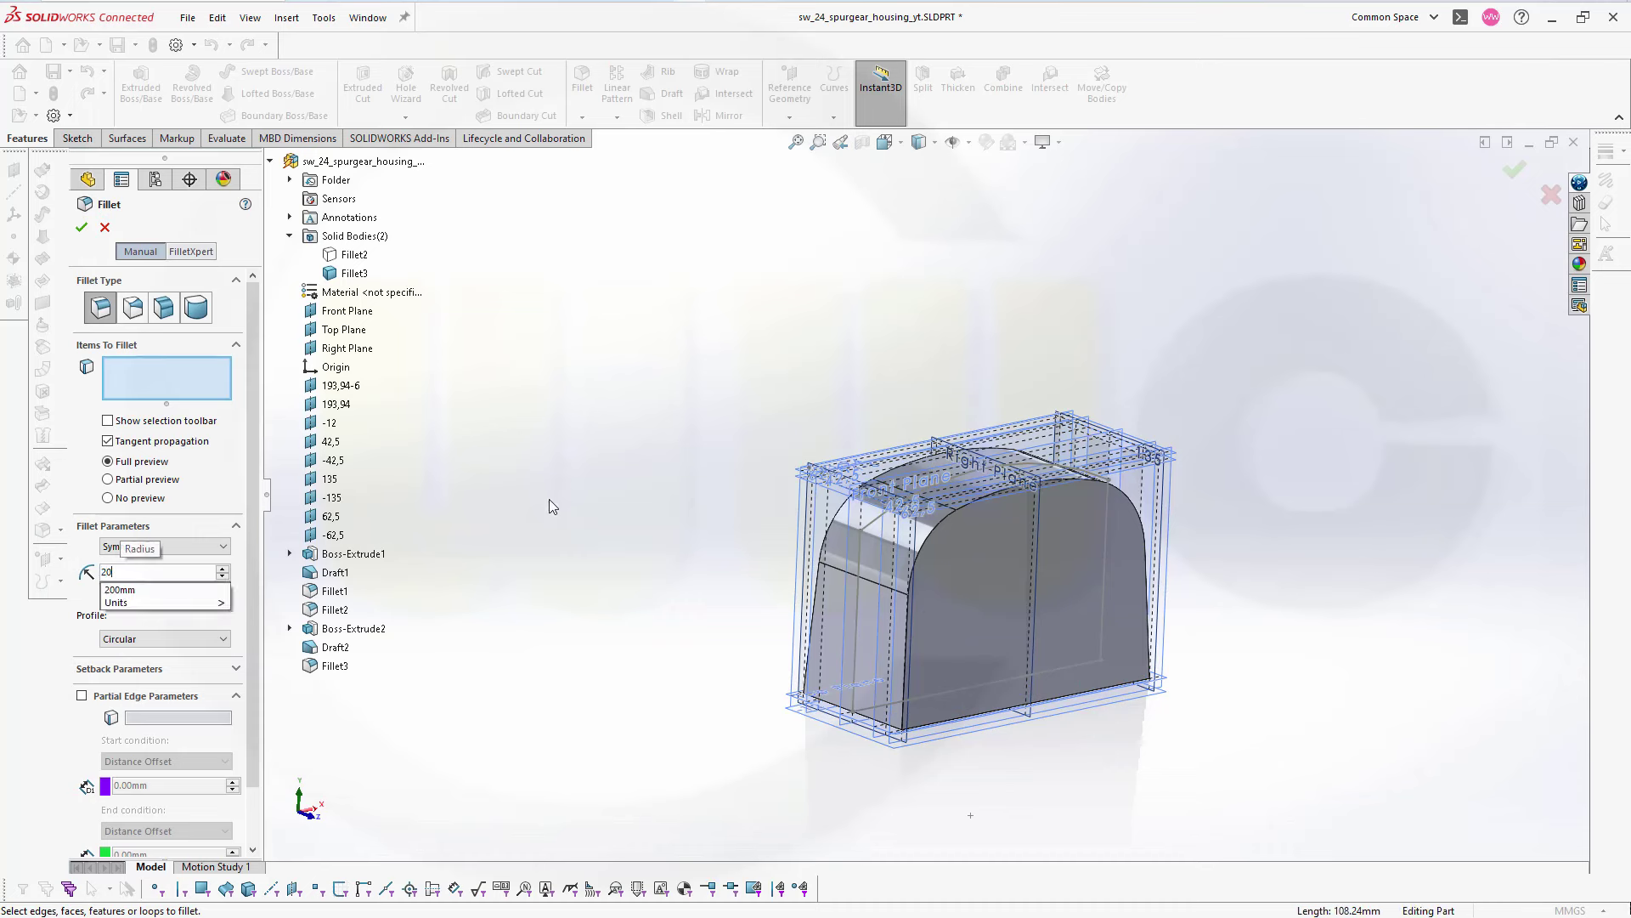
key(Tab)
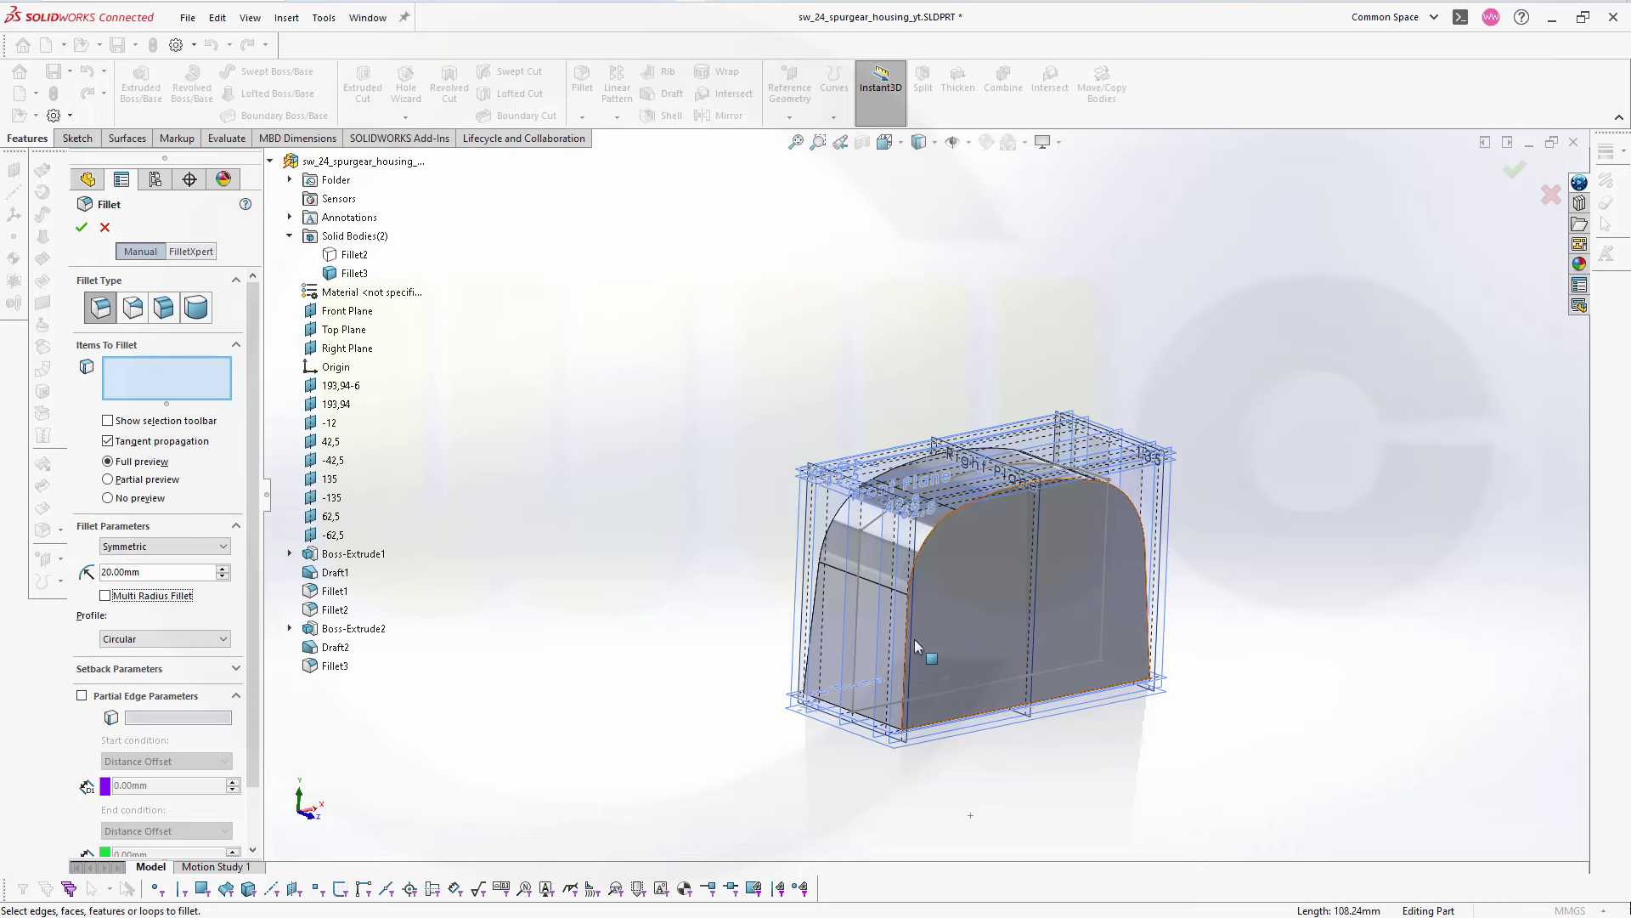
click(916, 560)
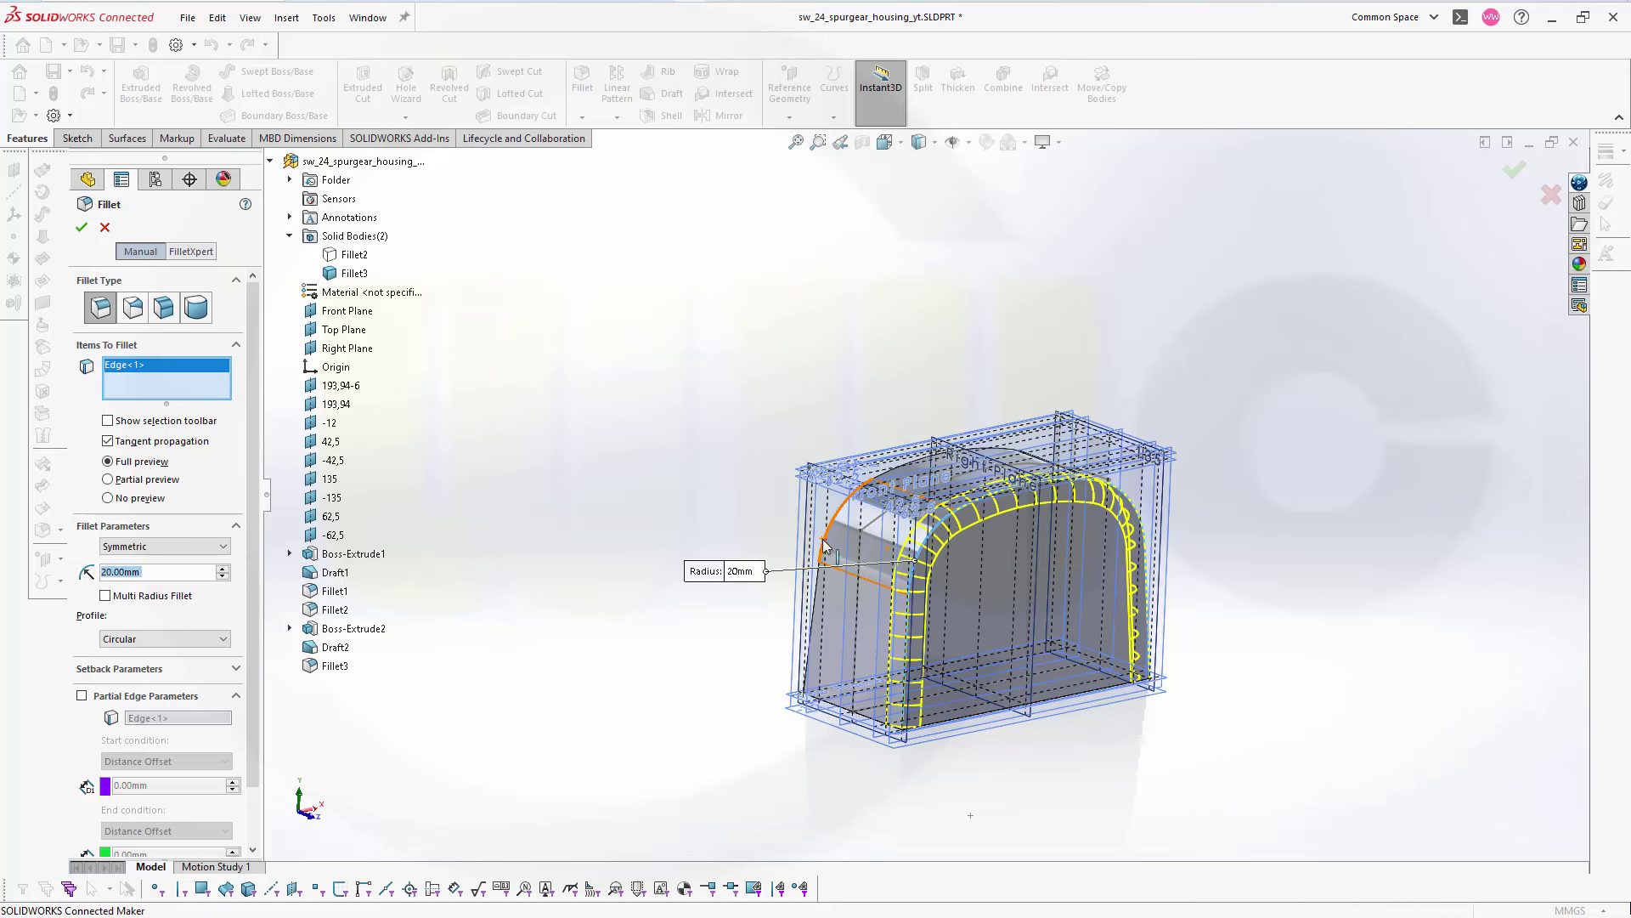
click(822, 547)
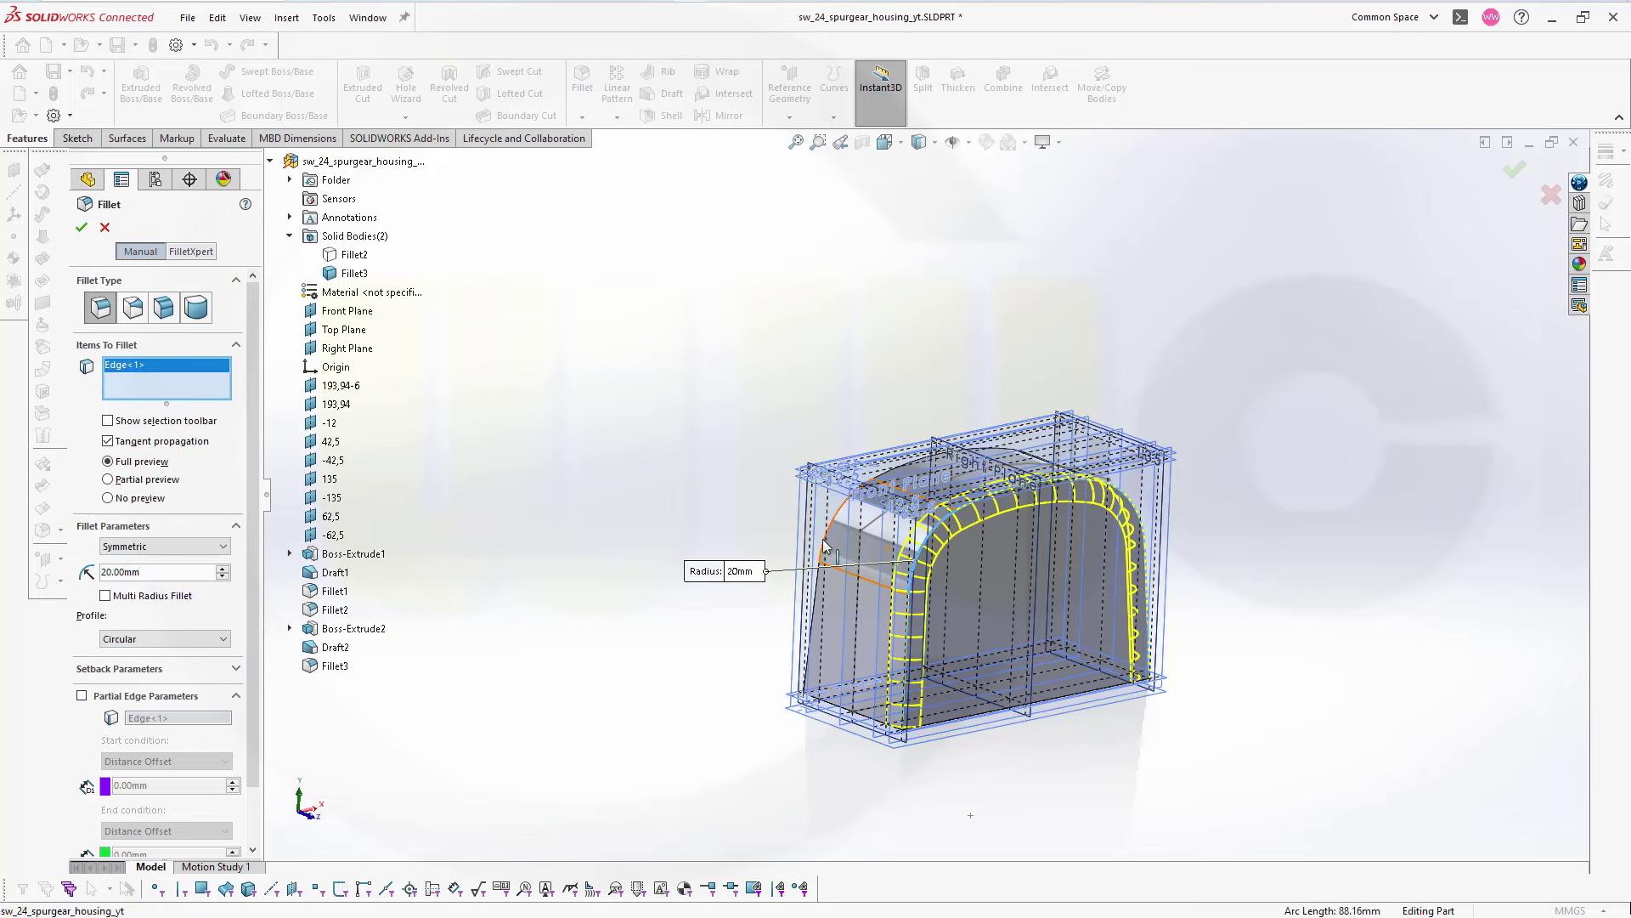
click(81, 227)
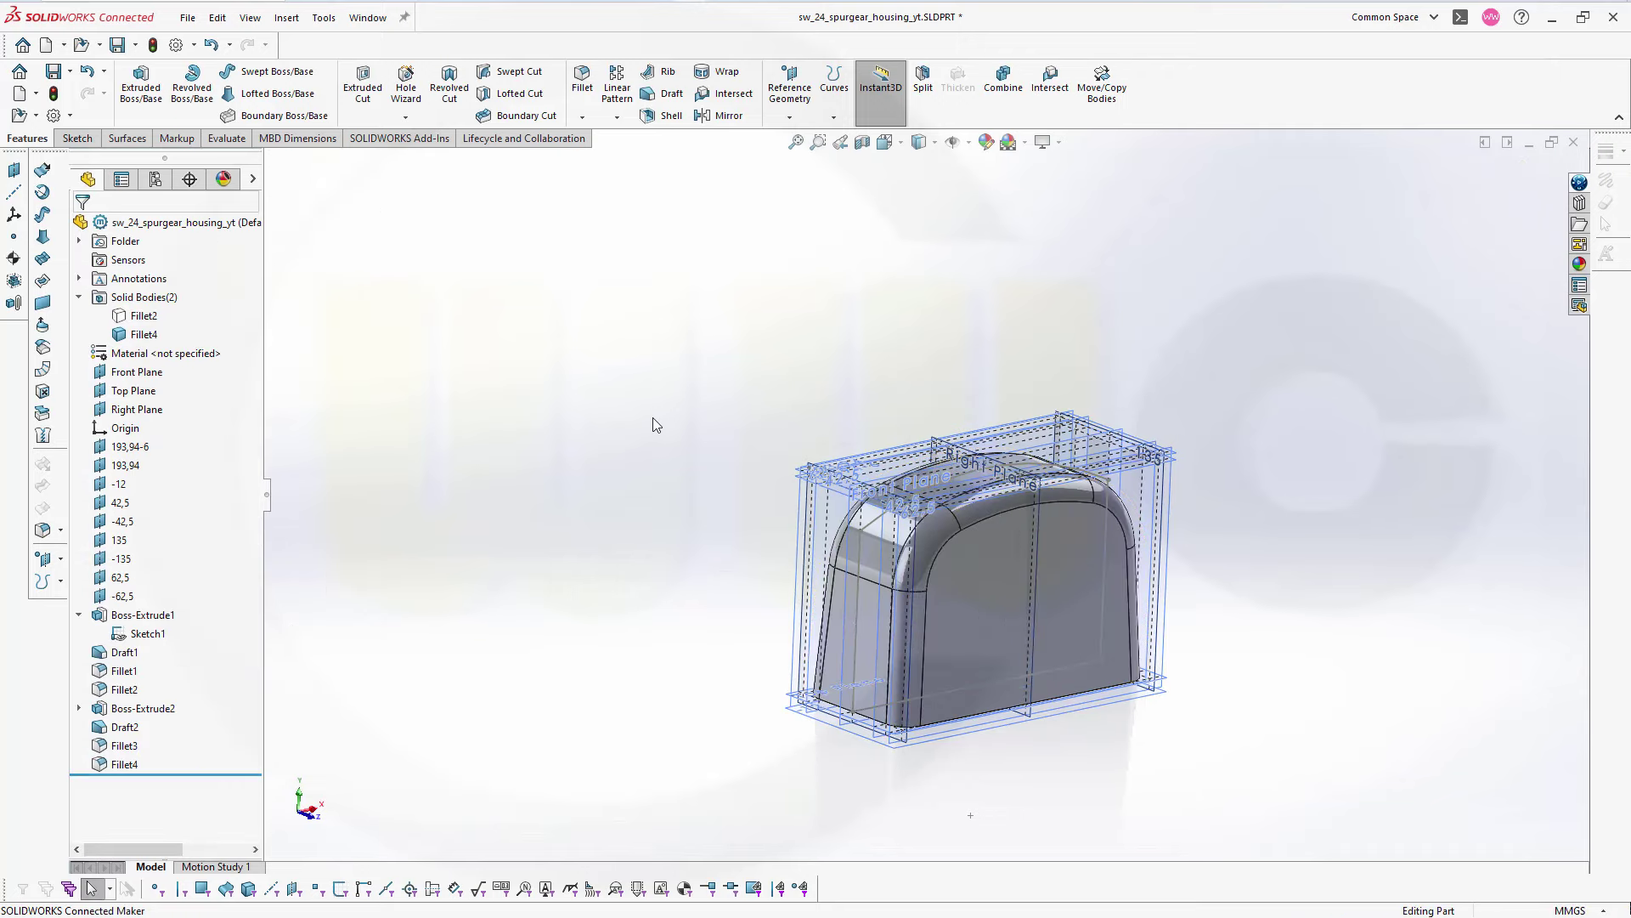
mouse_move(652, 425)
middle_down()
mouse_move(620, 375)
mouse_move(660, 375)
mouse_move(655, 419)
middle_up()
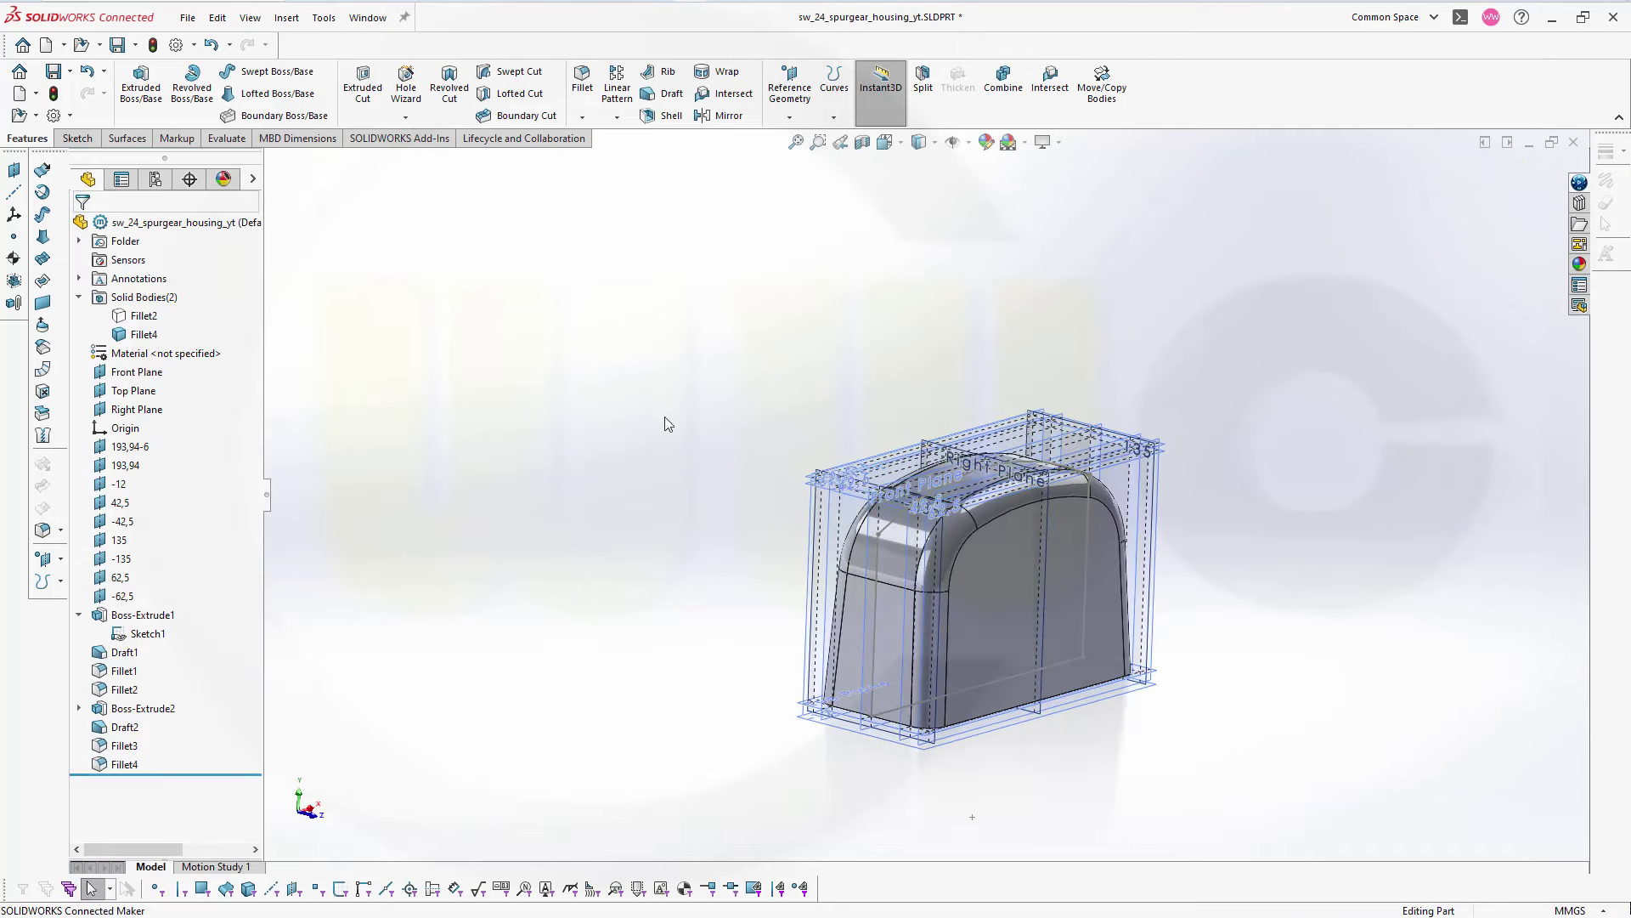
- Hide the Fillet4 body, turn to a frontal view, and begin a new reference plane
click(157, 339)
click(176, 315)
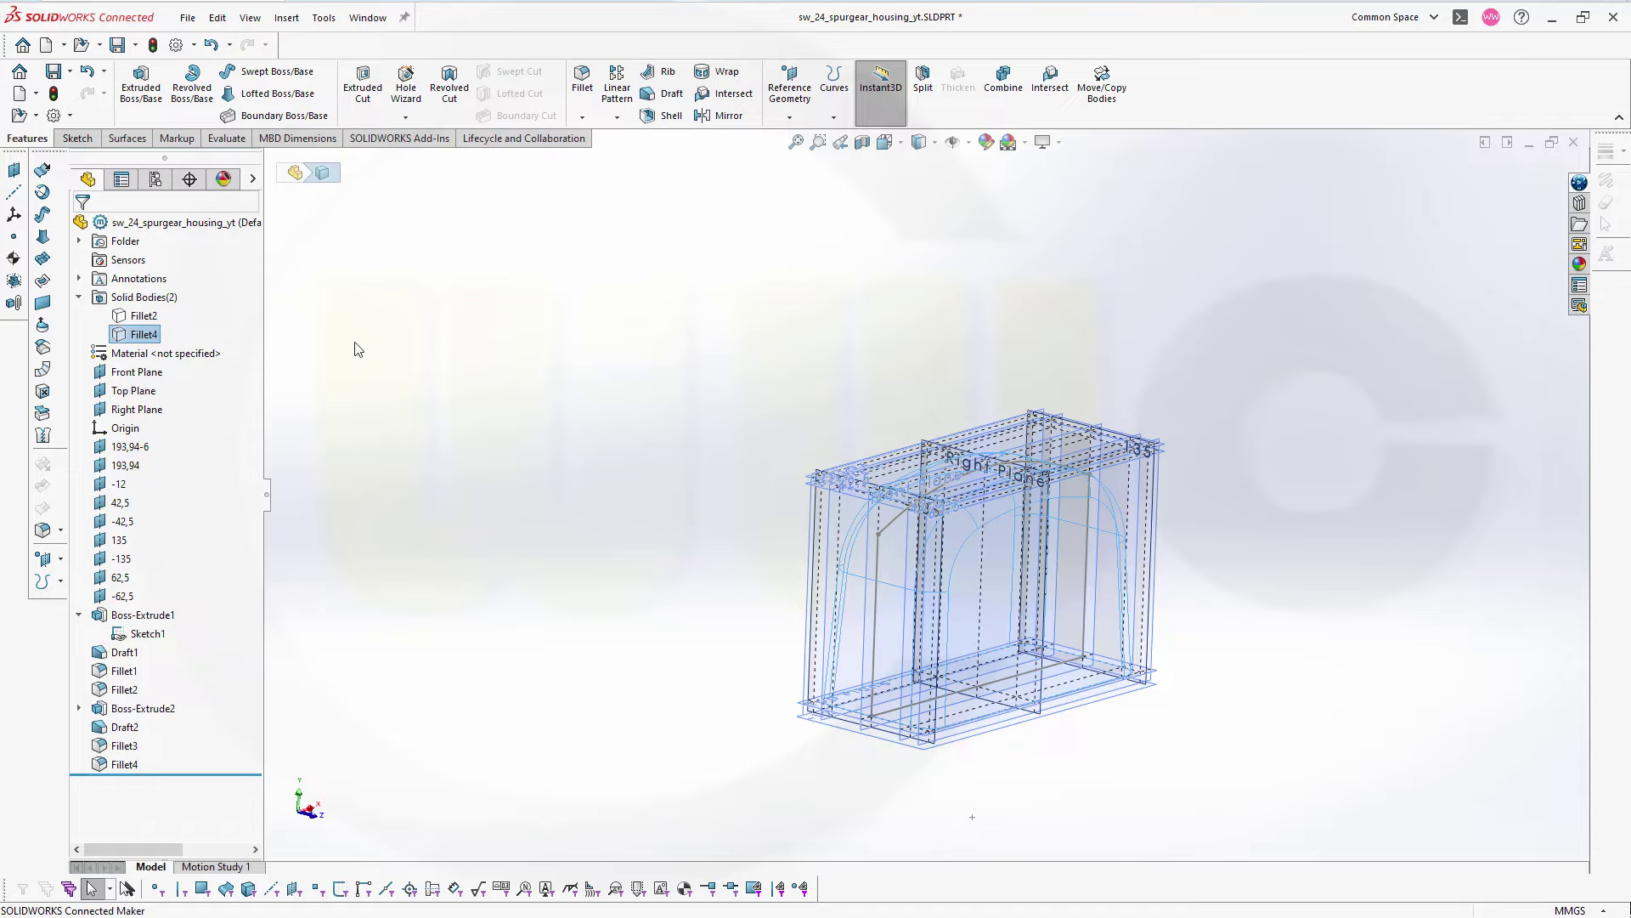
middle_drag(651, 403, 625, 450)
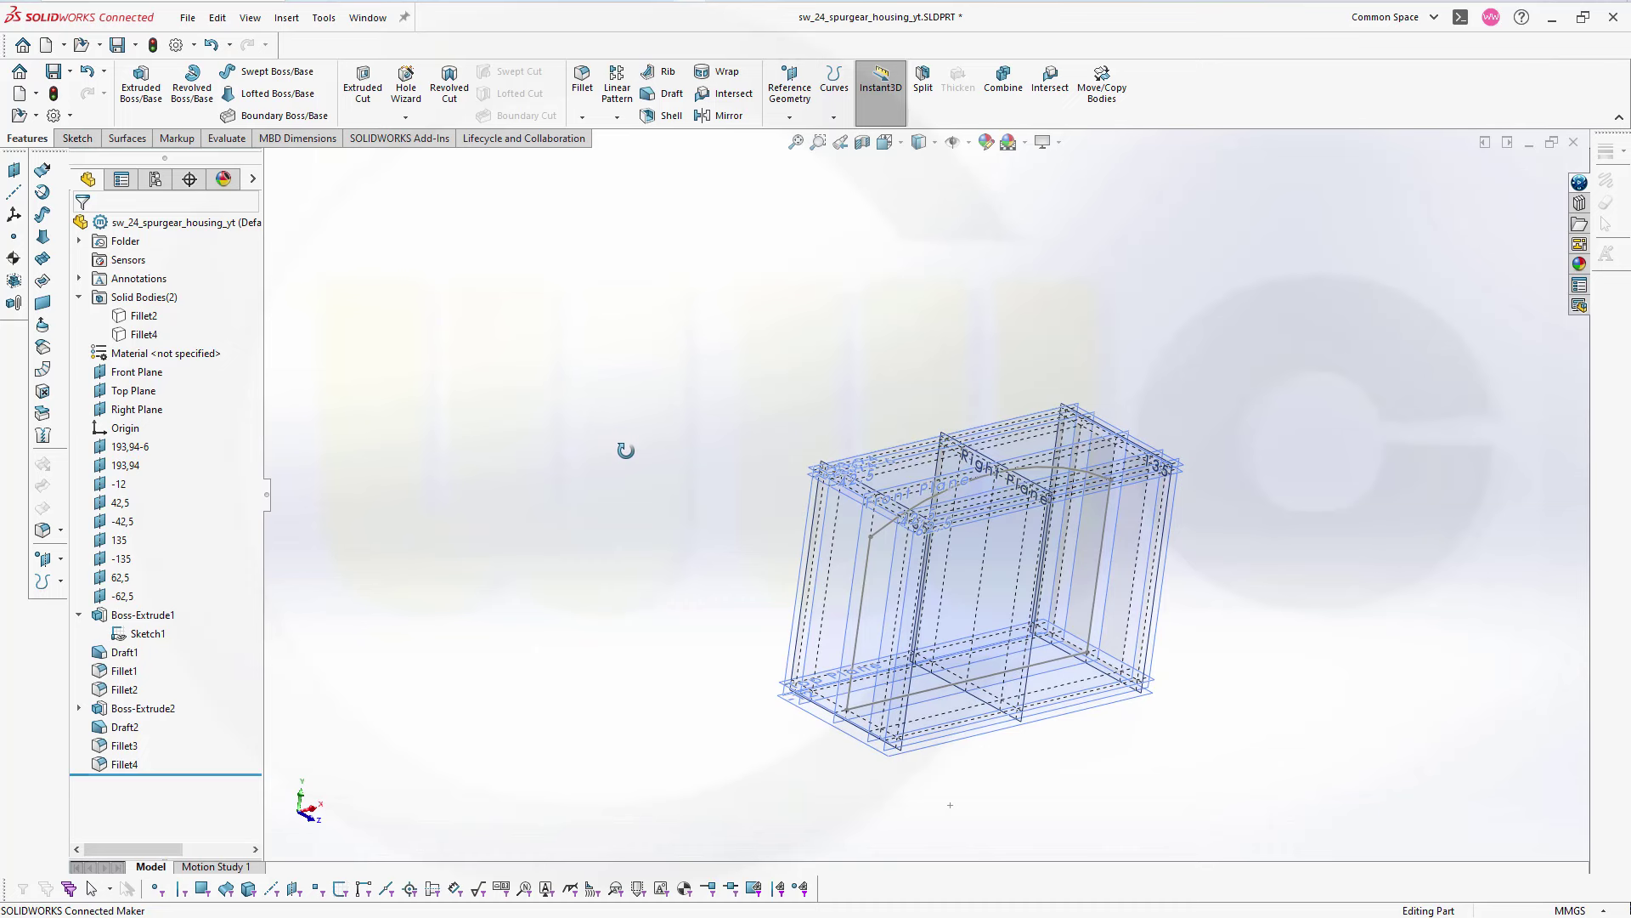
middle_drag(625, 450, 607, 418)
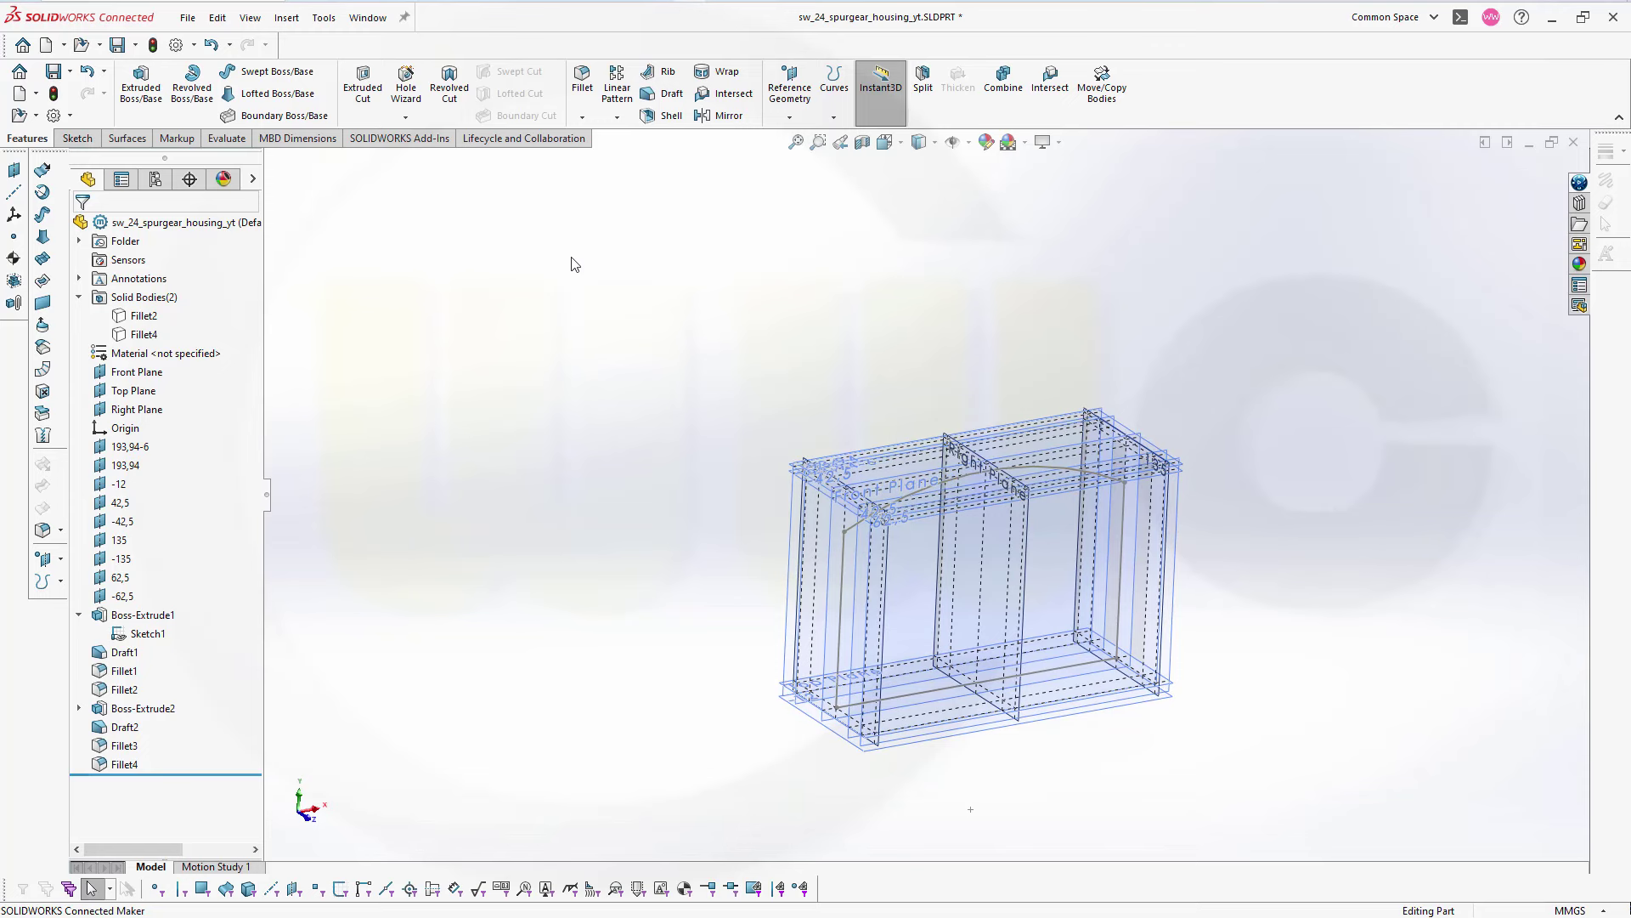
click(790, 117)
click(799, 136)
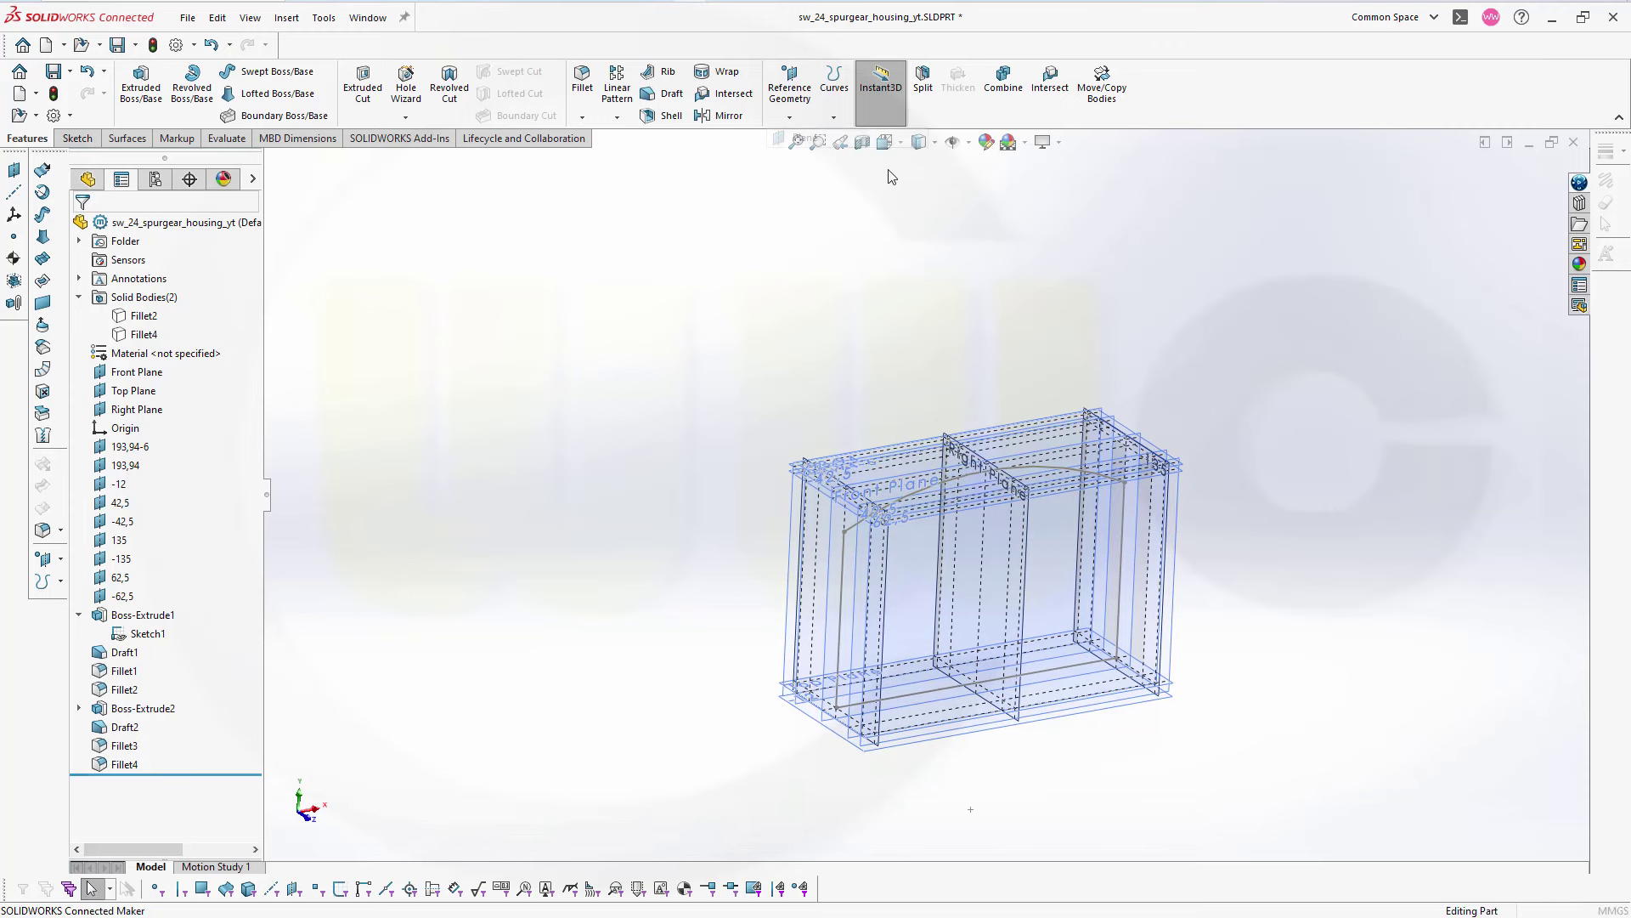
- Create Plane10 offset 72.5 mm from the Front Plane
click(270, 161)
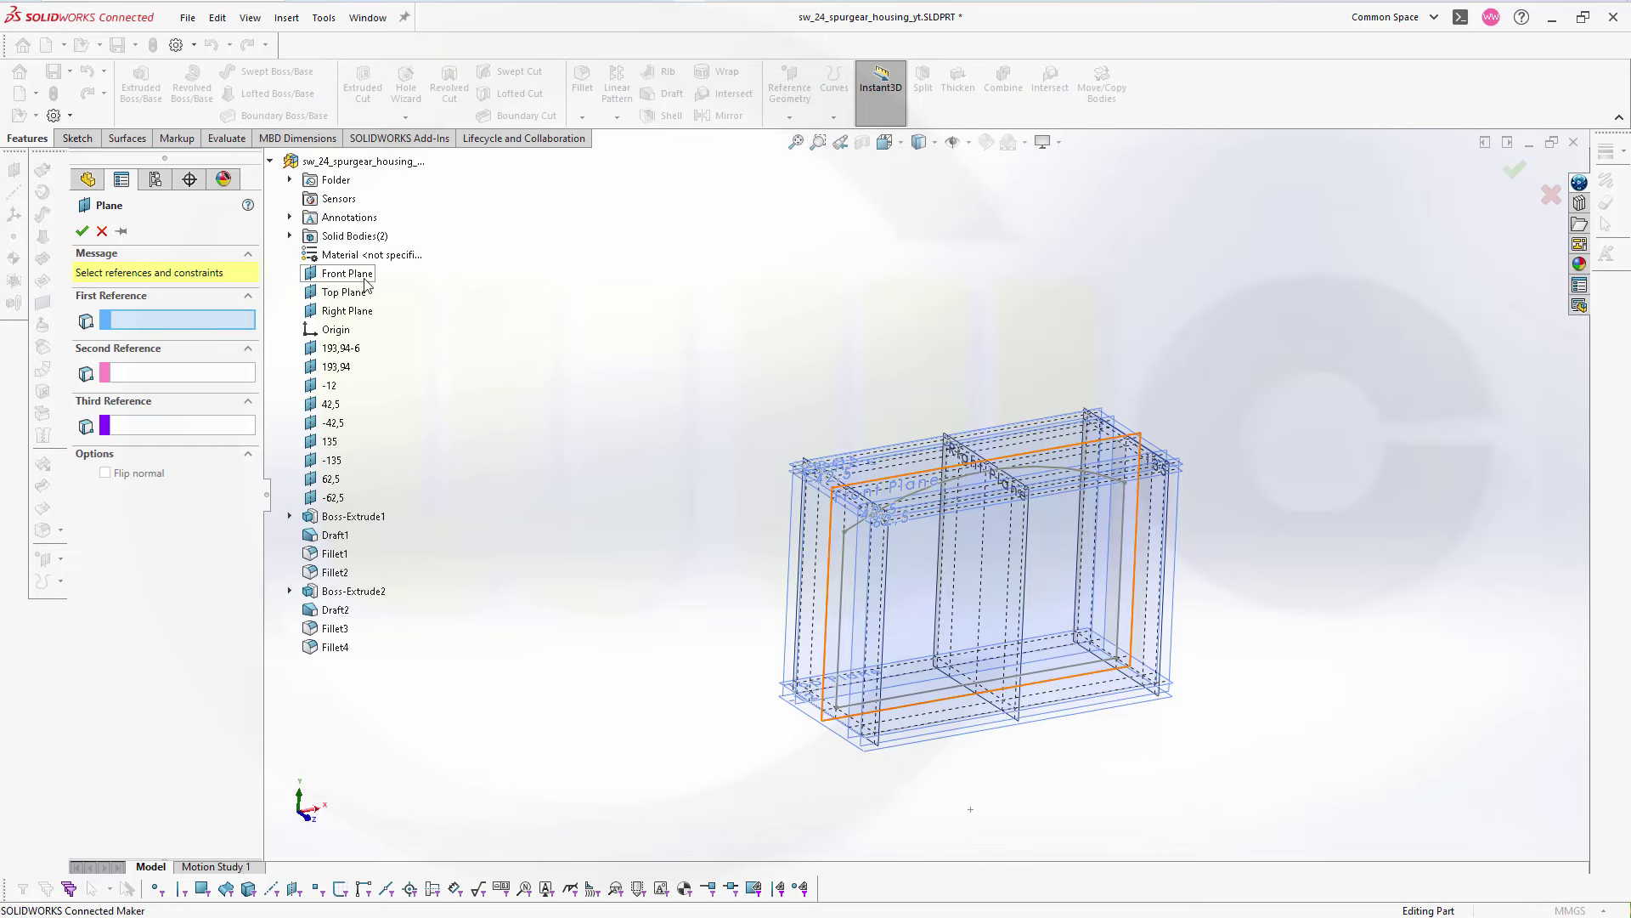
click(365, 275)
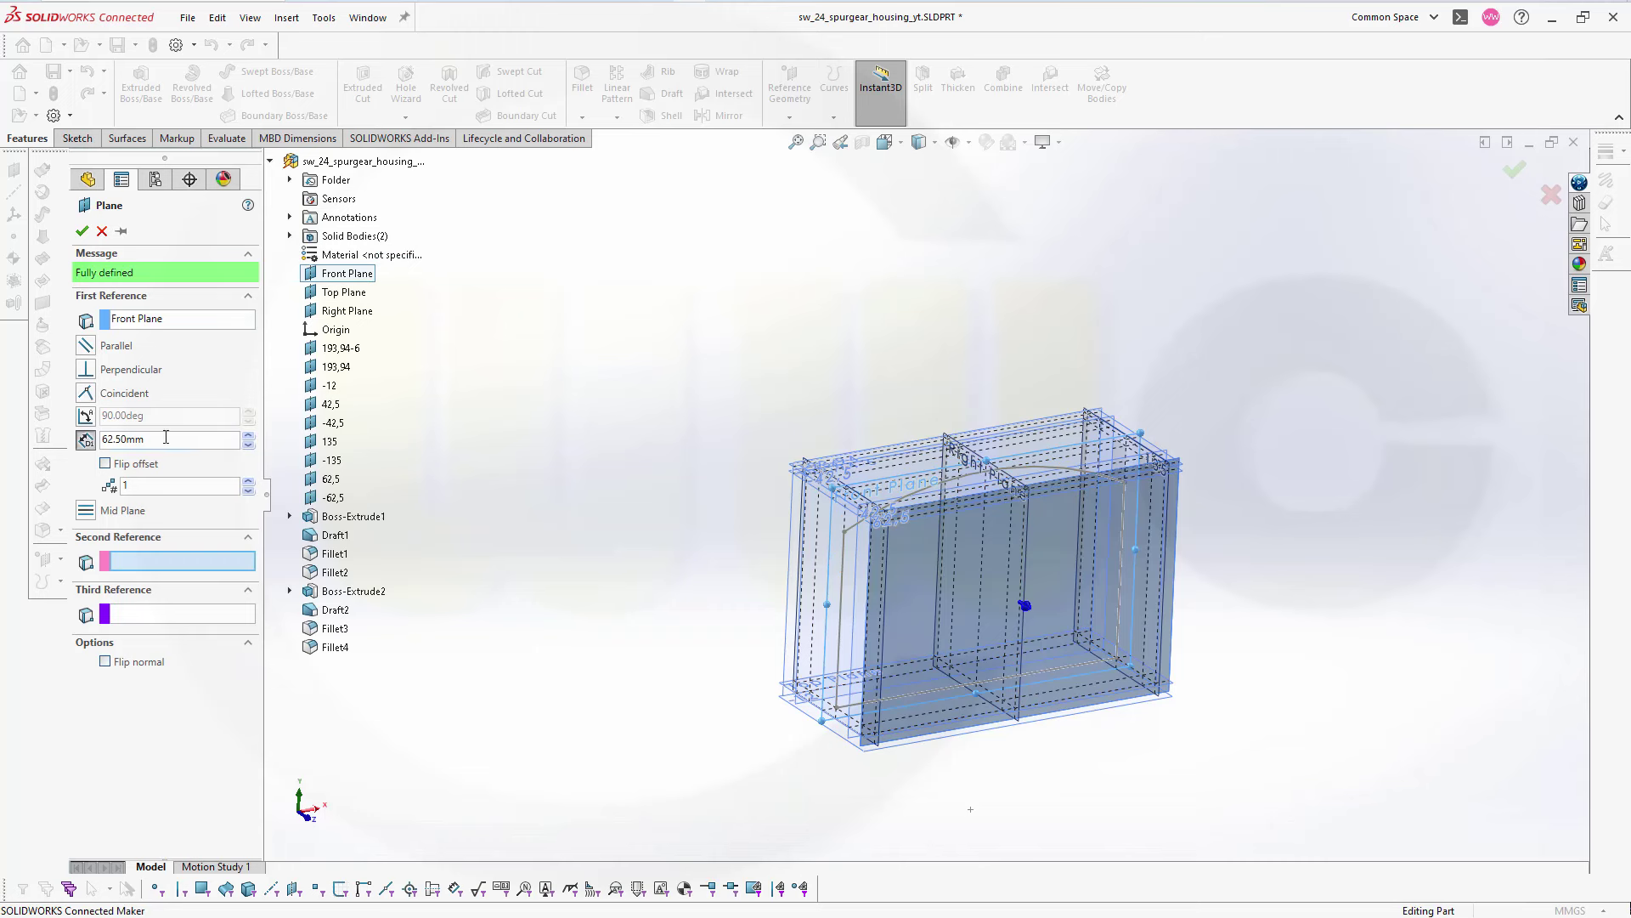
text(72,5)
click(82, 230)
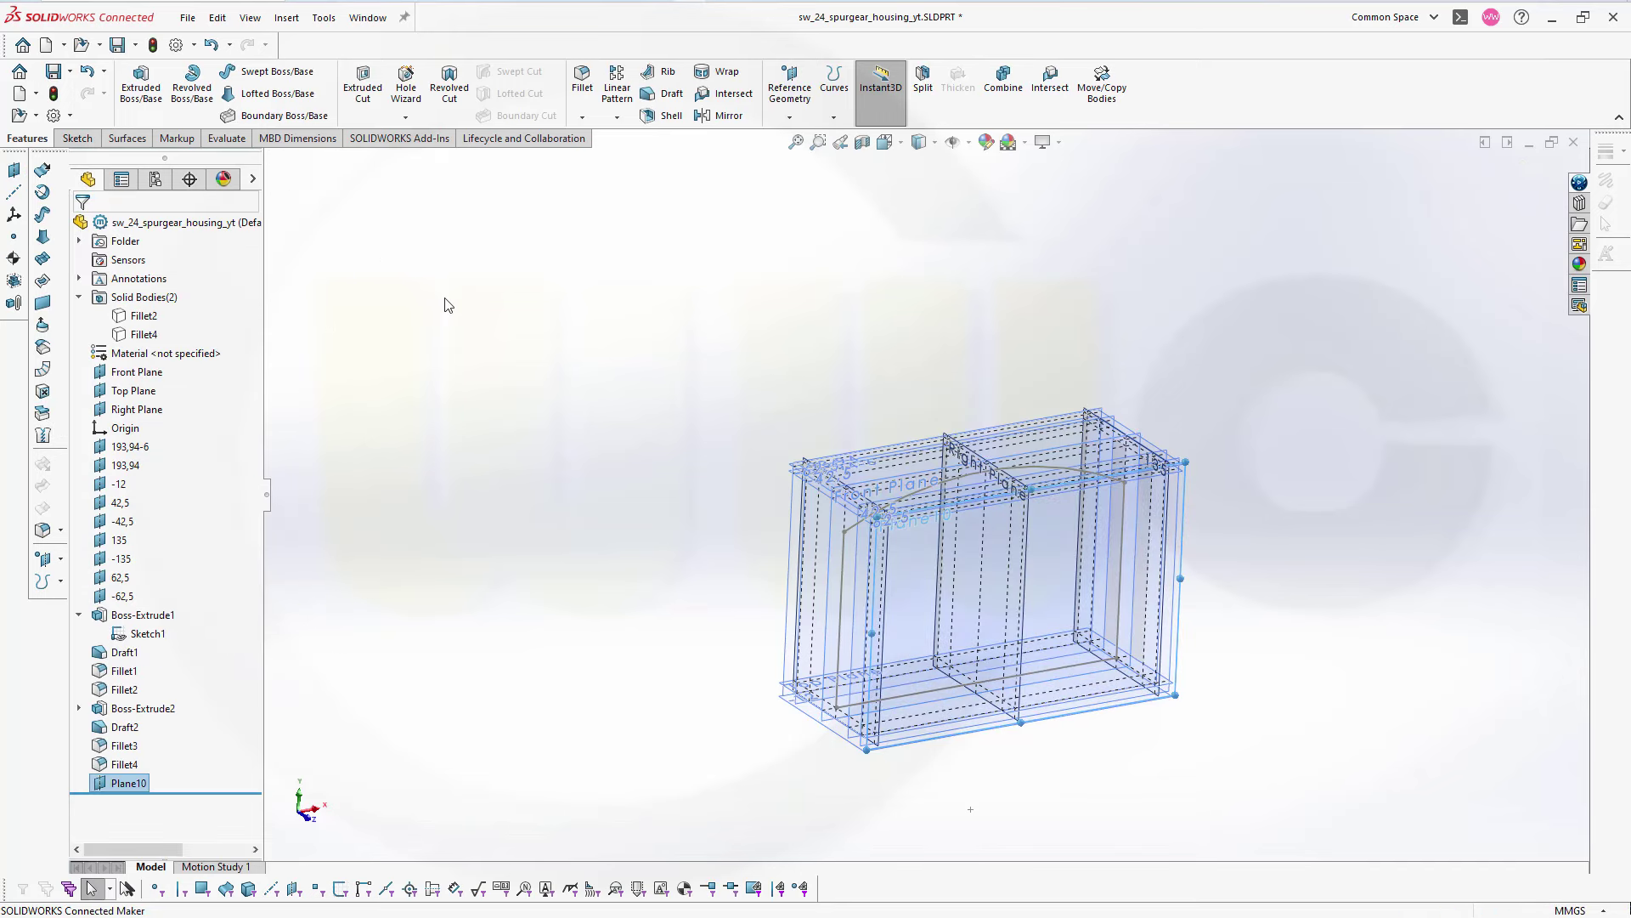
- Create a second plane 72.50 mm from the Front Plane on the flipped side
click(789, 118)
click(793, 138)
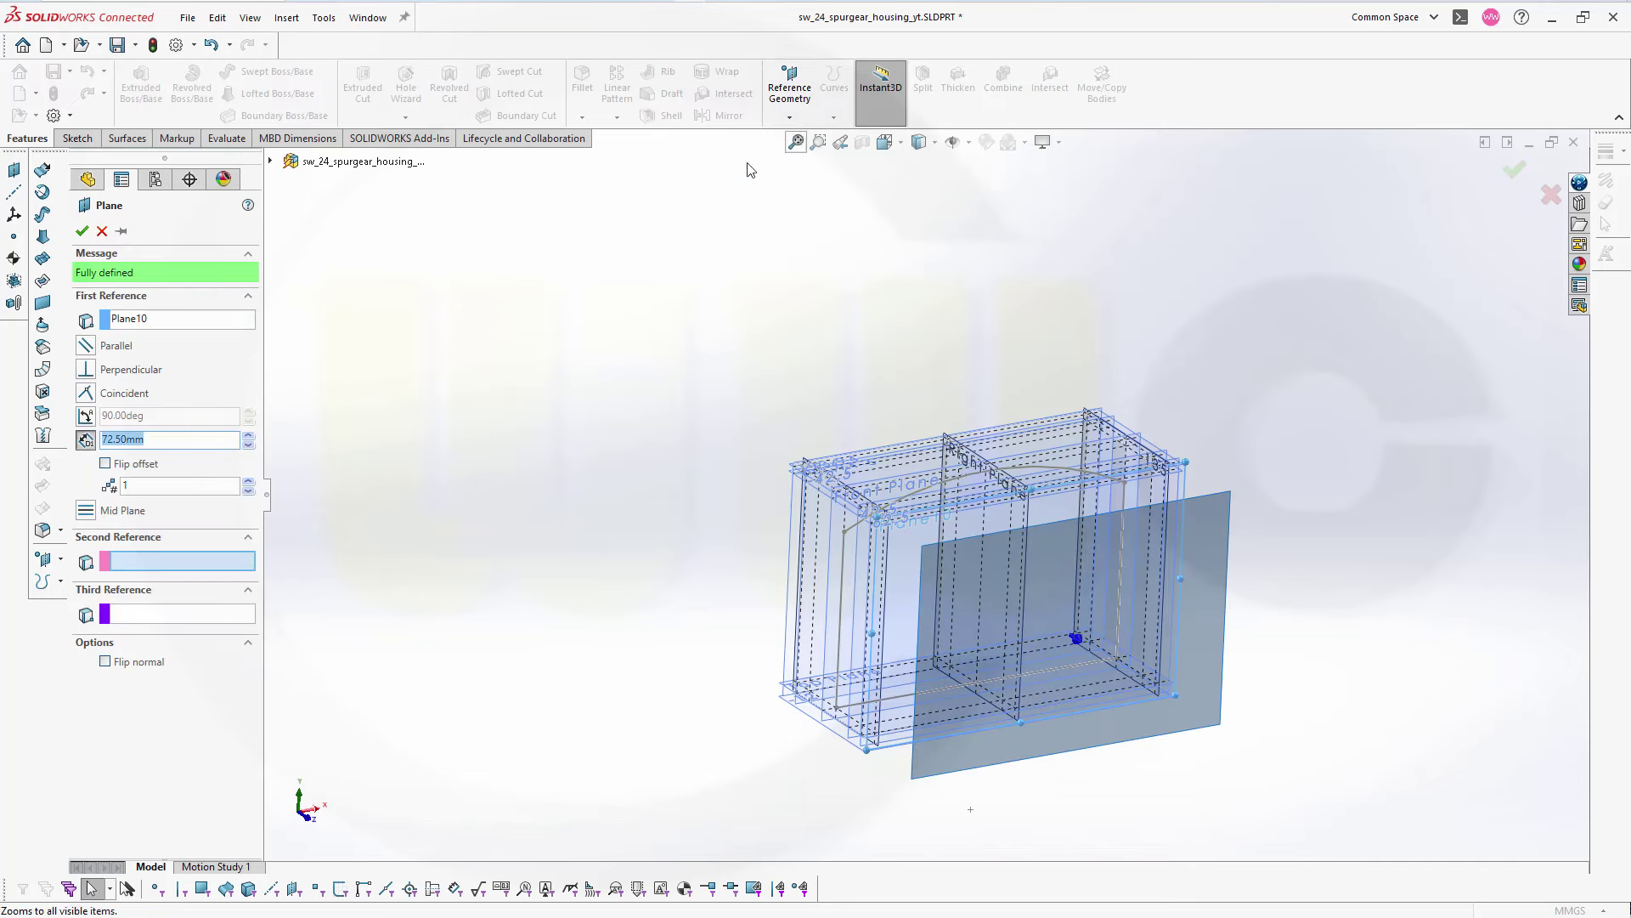
click(105, 464)
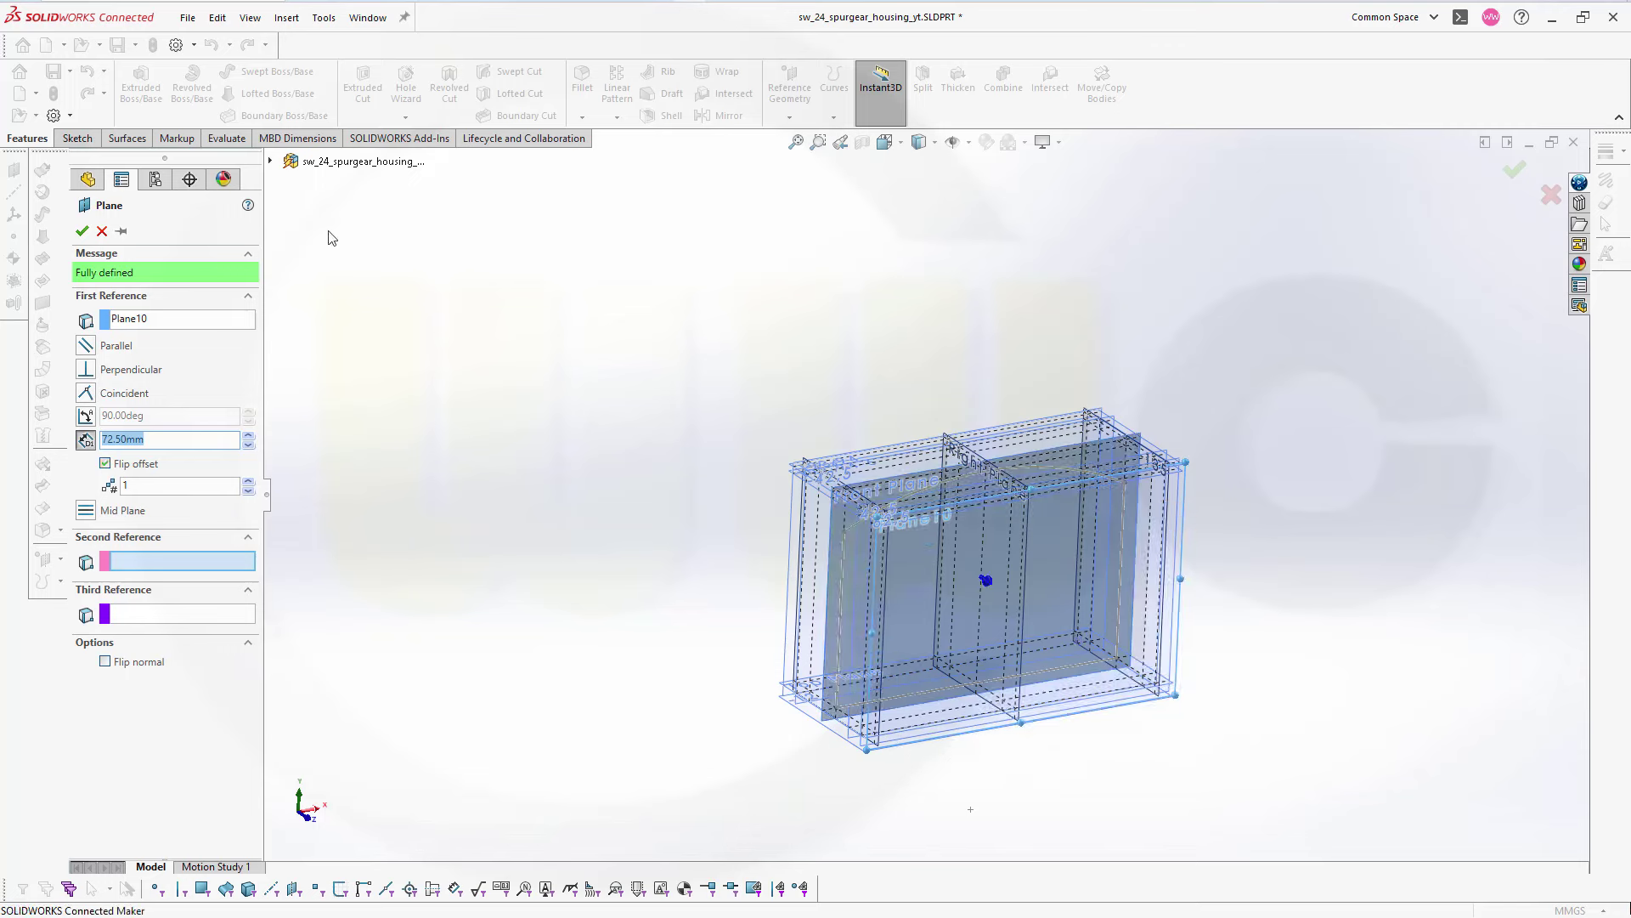
click(272, 161)
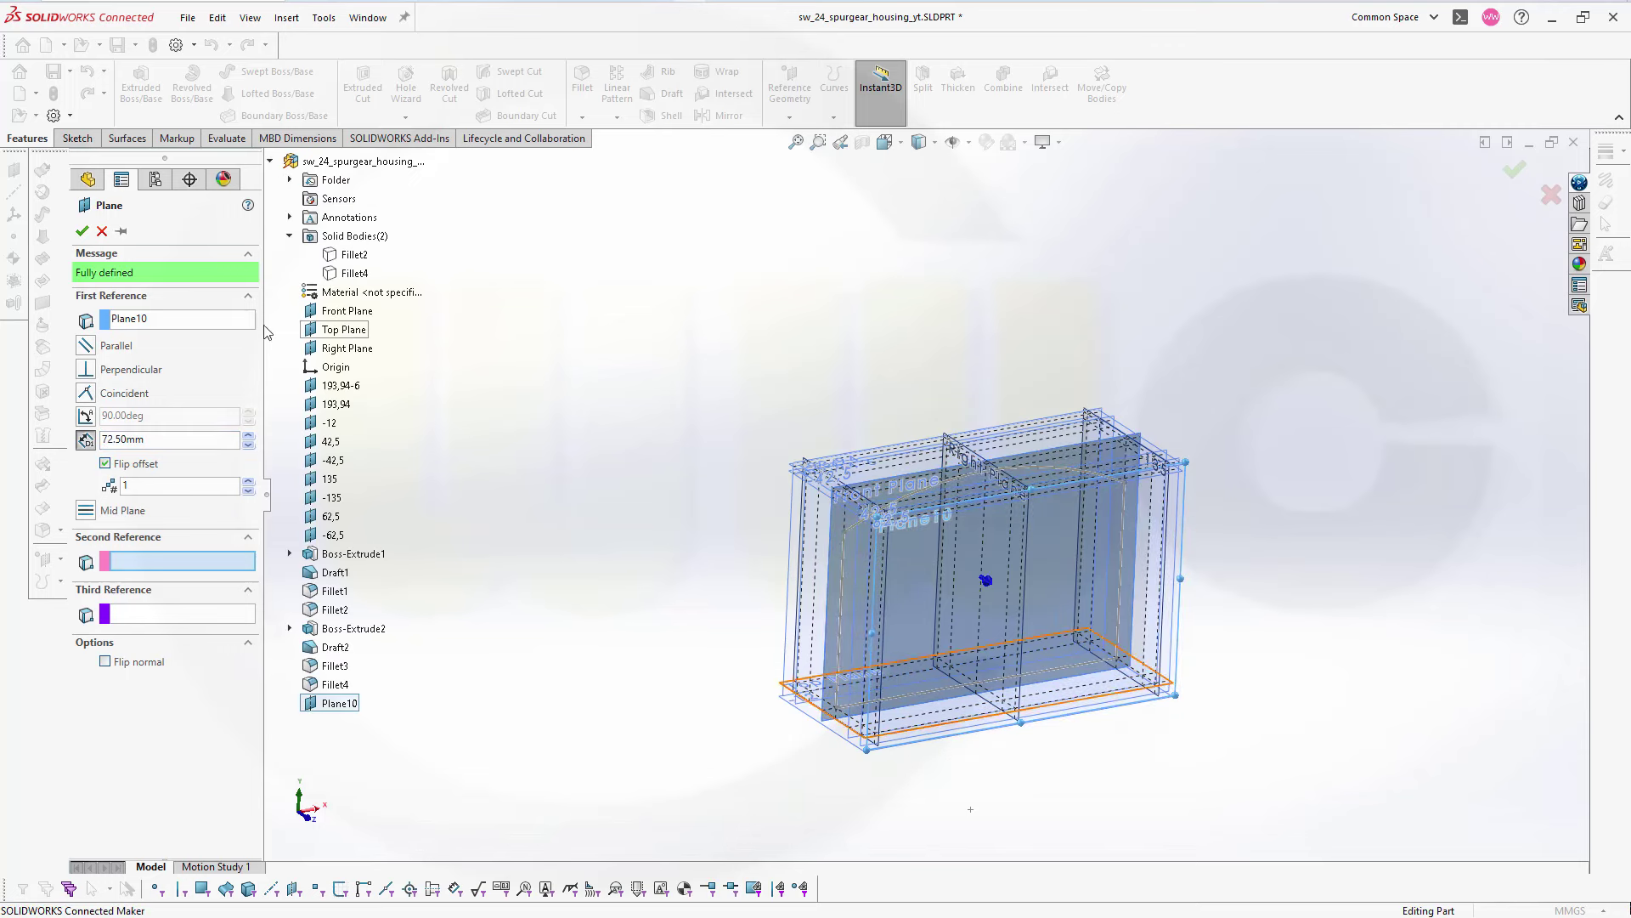
click(179, 330)
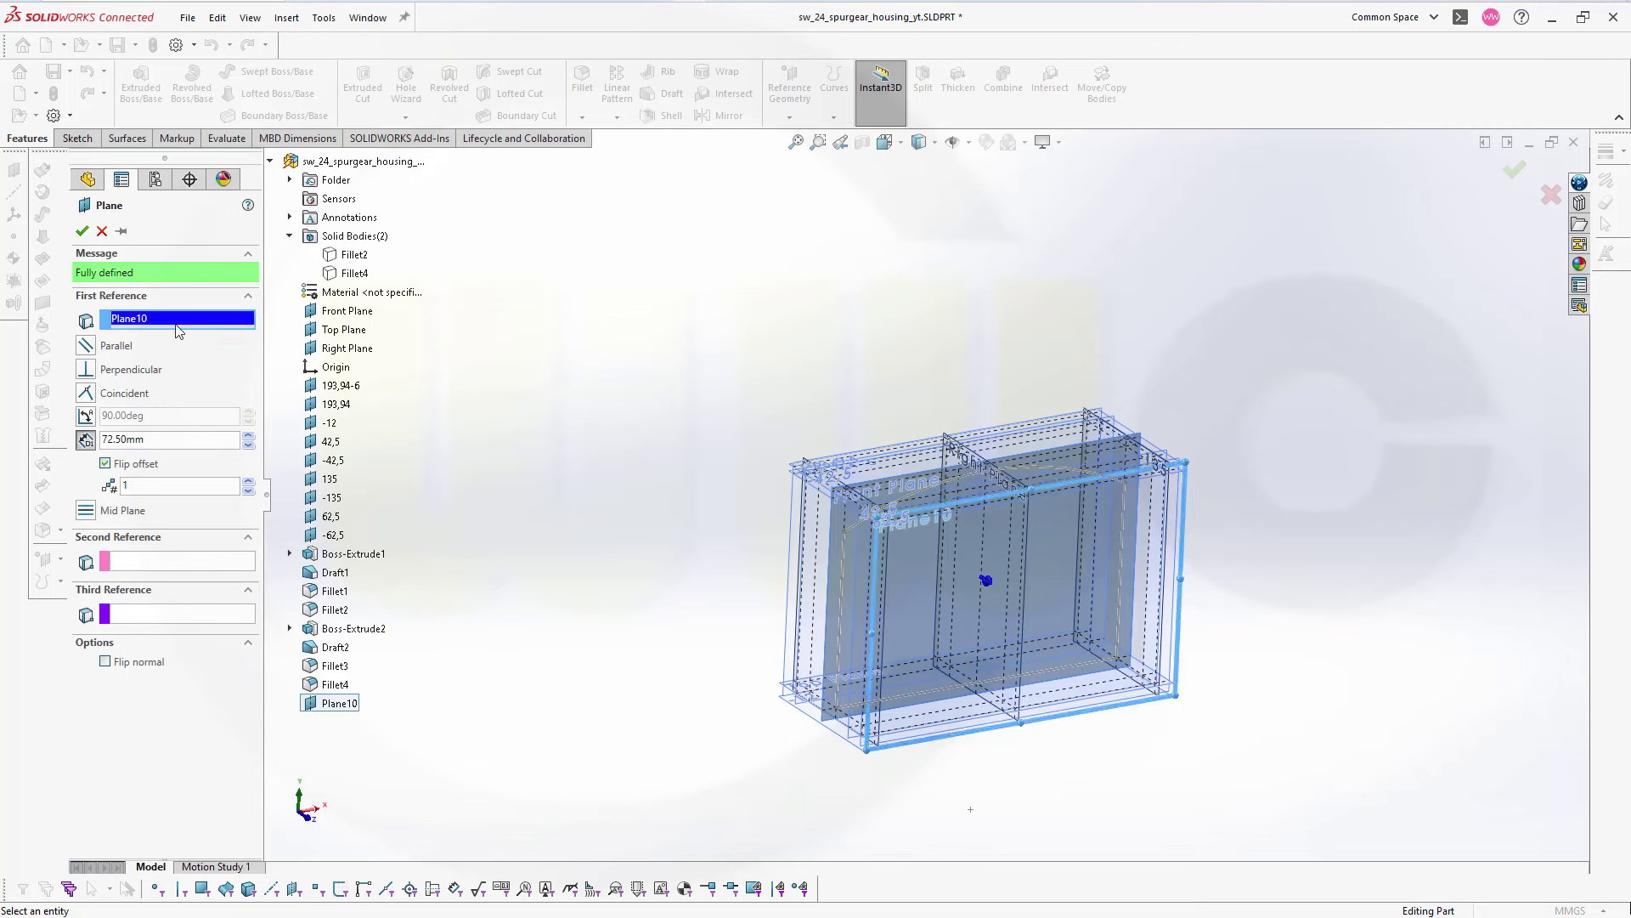
key(Delete)
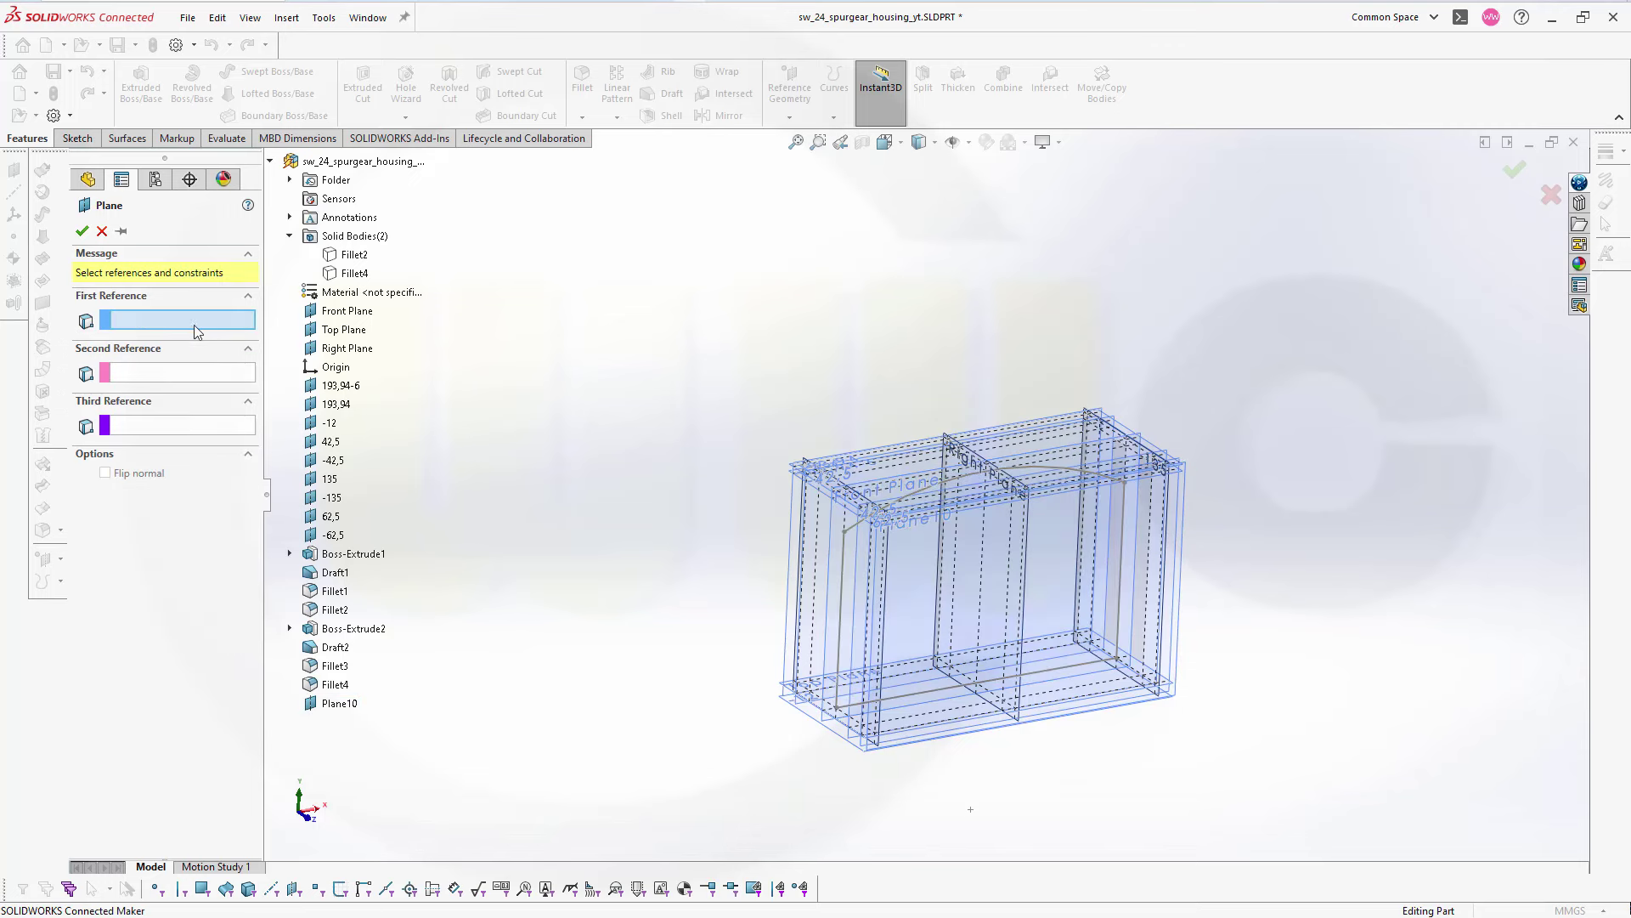
click(344, 311)
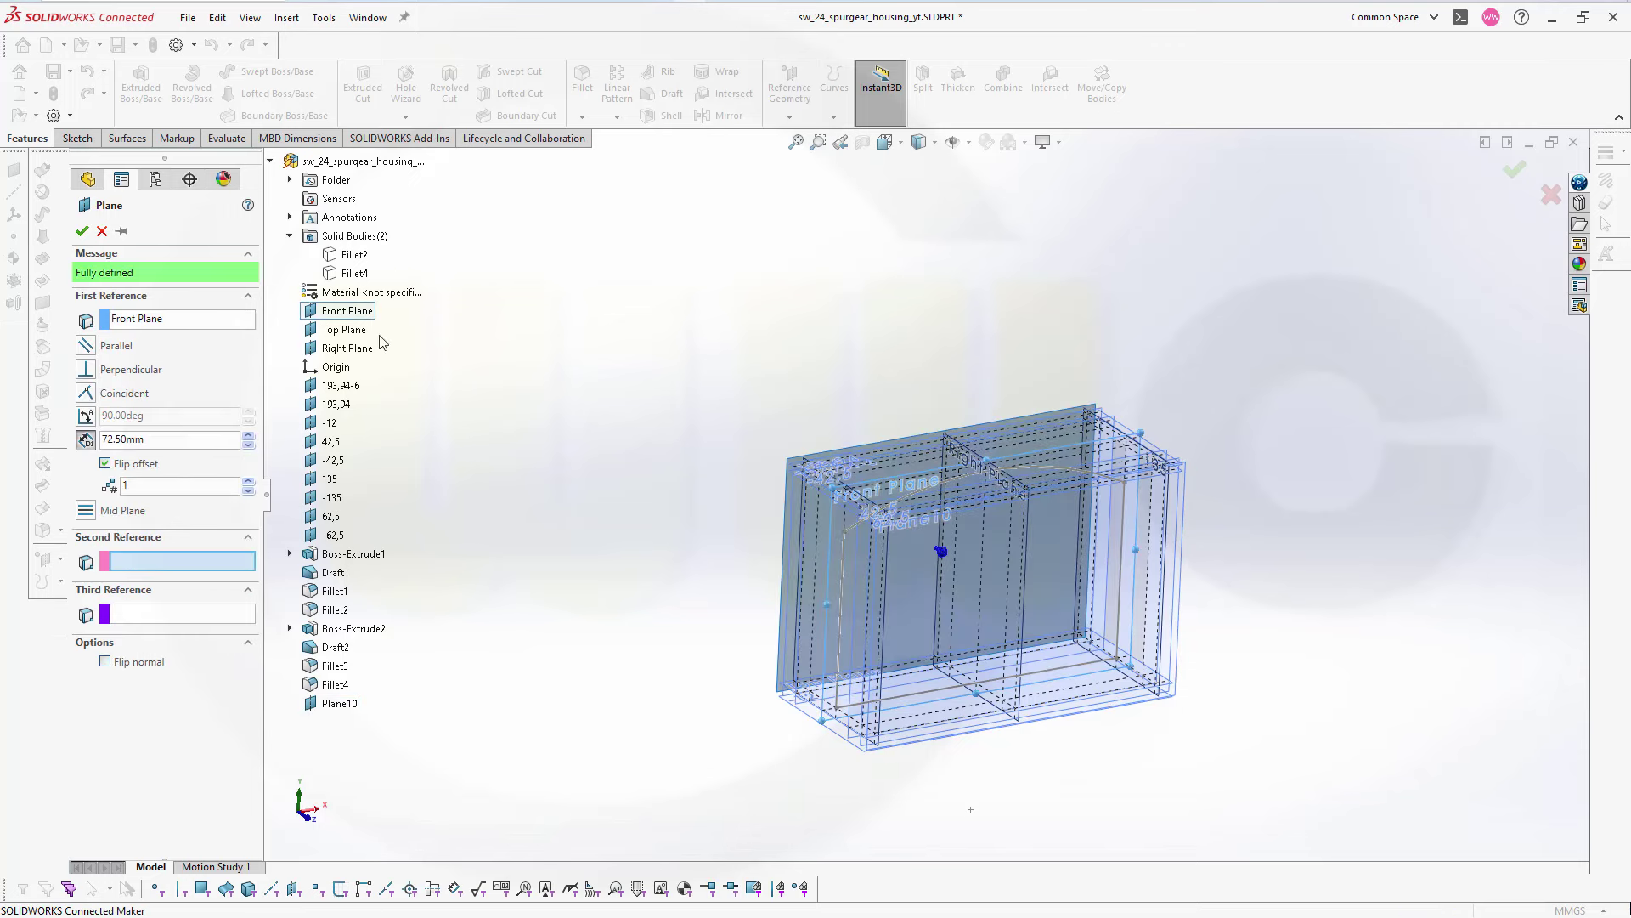
click(82, 231)
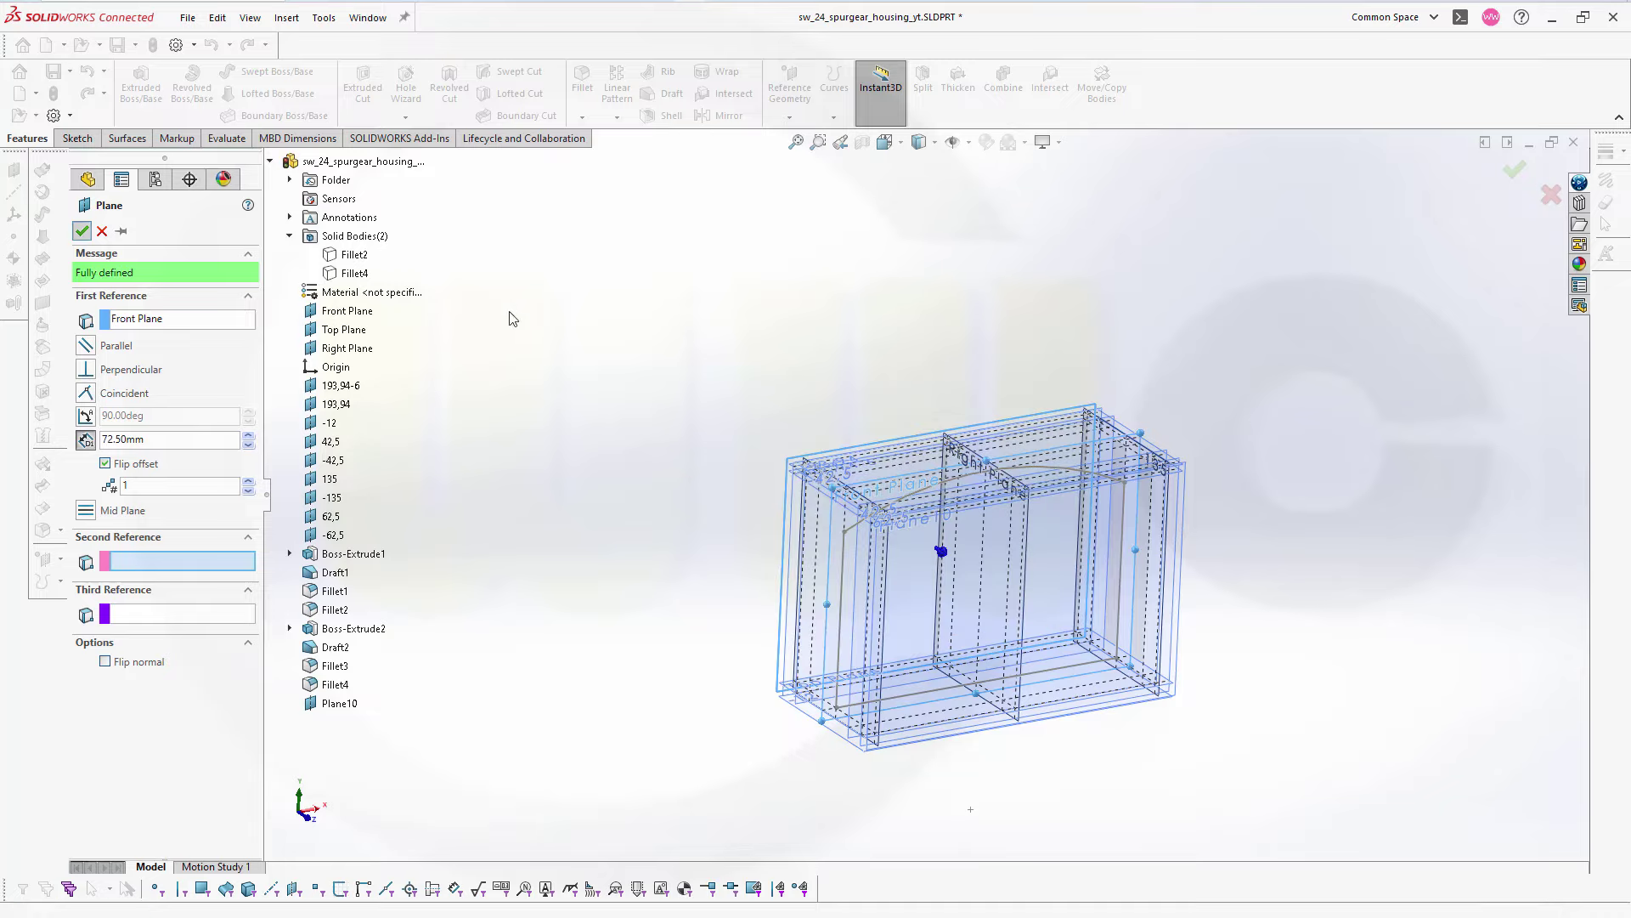
- Hide Sketch1 under Boss-Extrude1
middle_drag(708, 354, 595, 353)
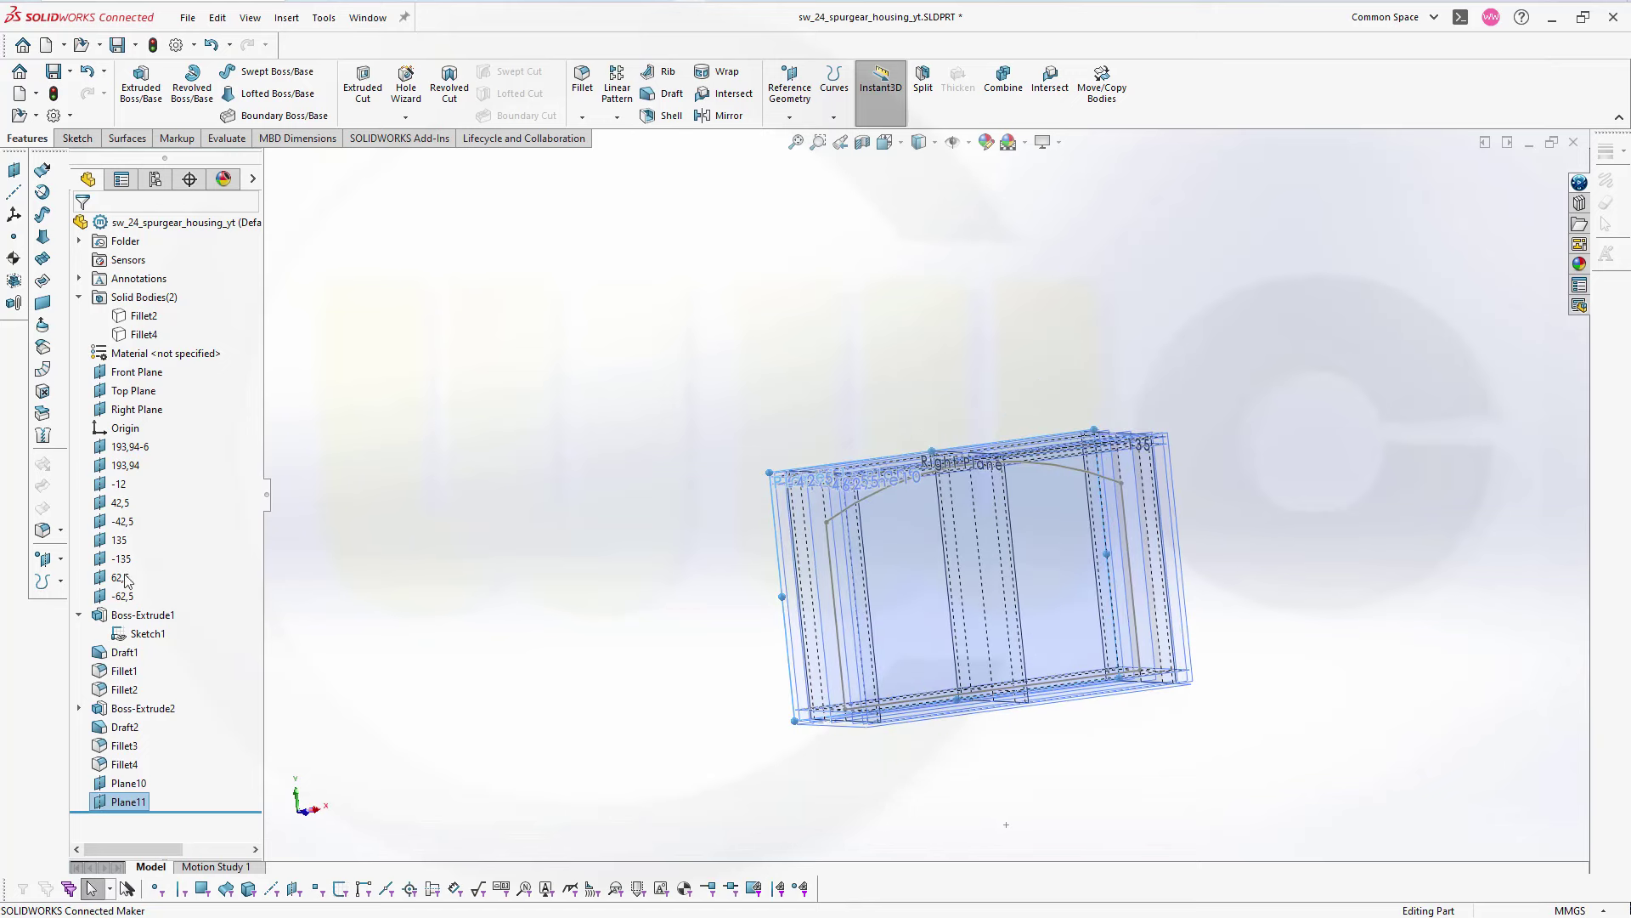
click(80, 616)
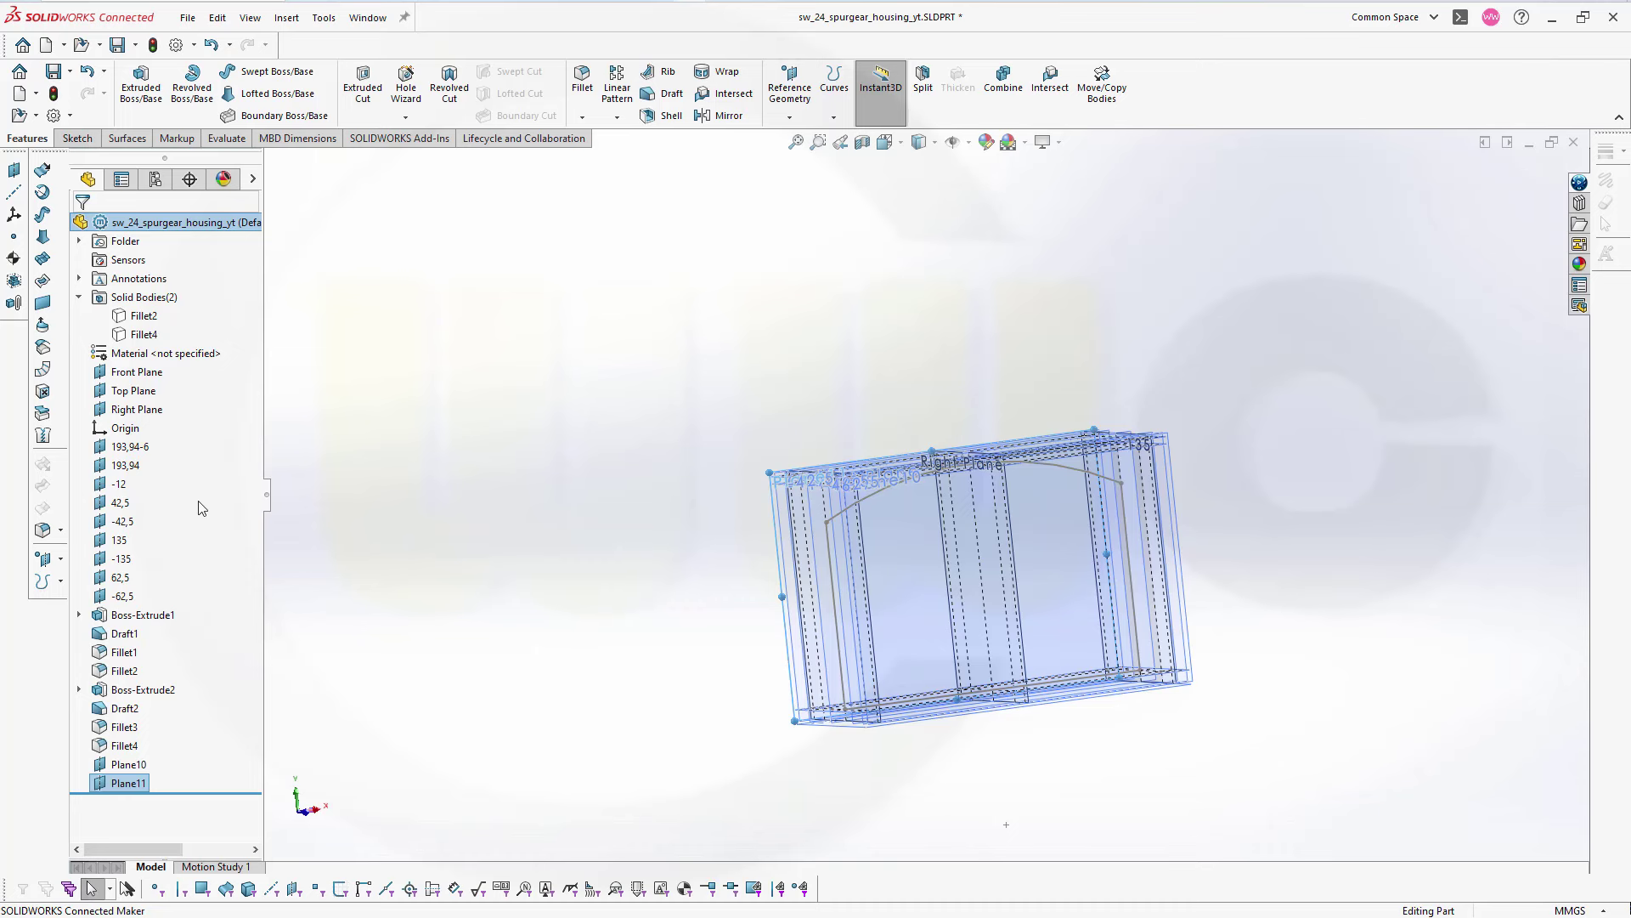
click(79, 614)
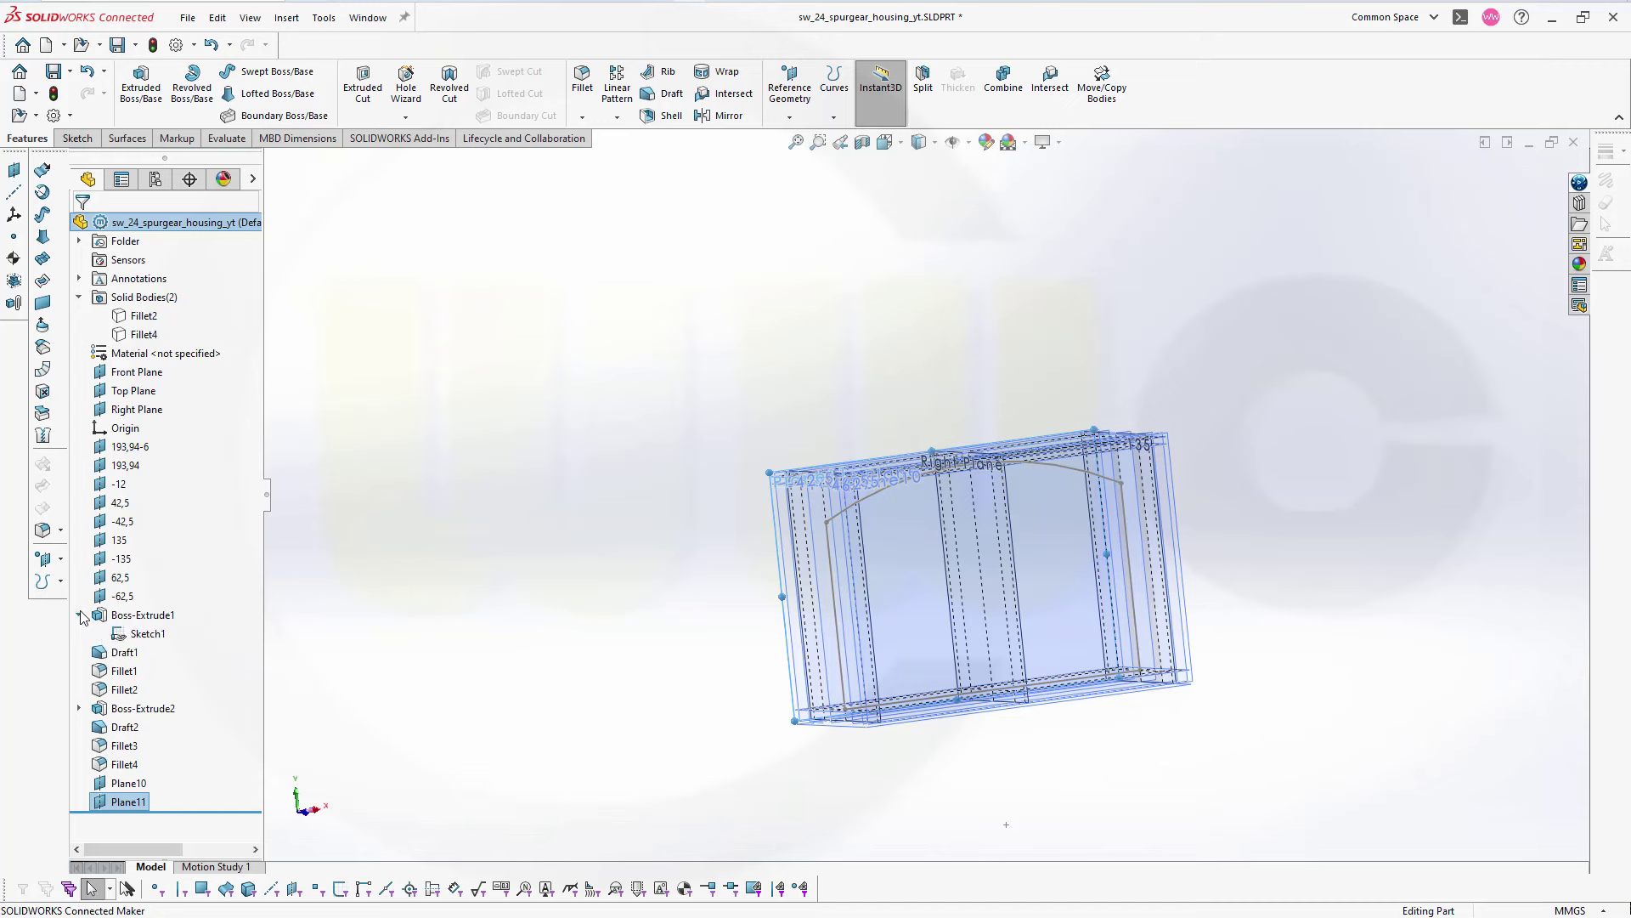
click(120, 633)
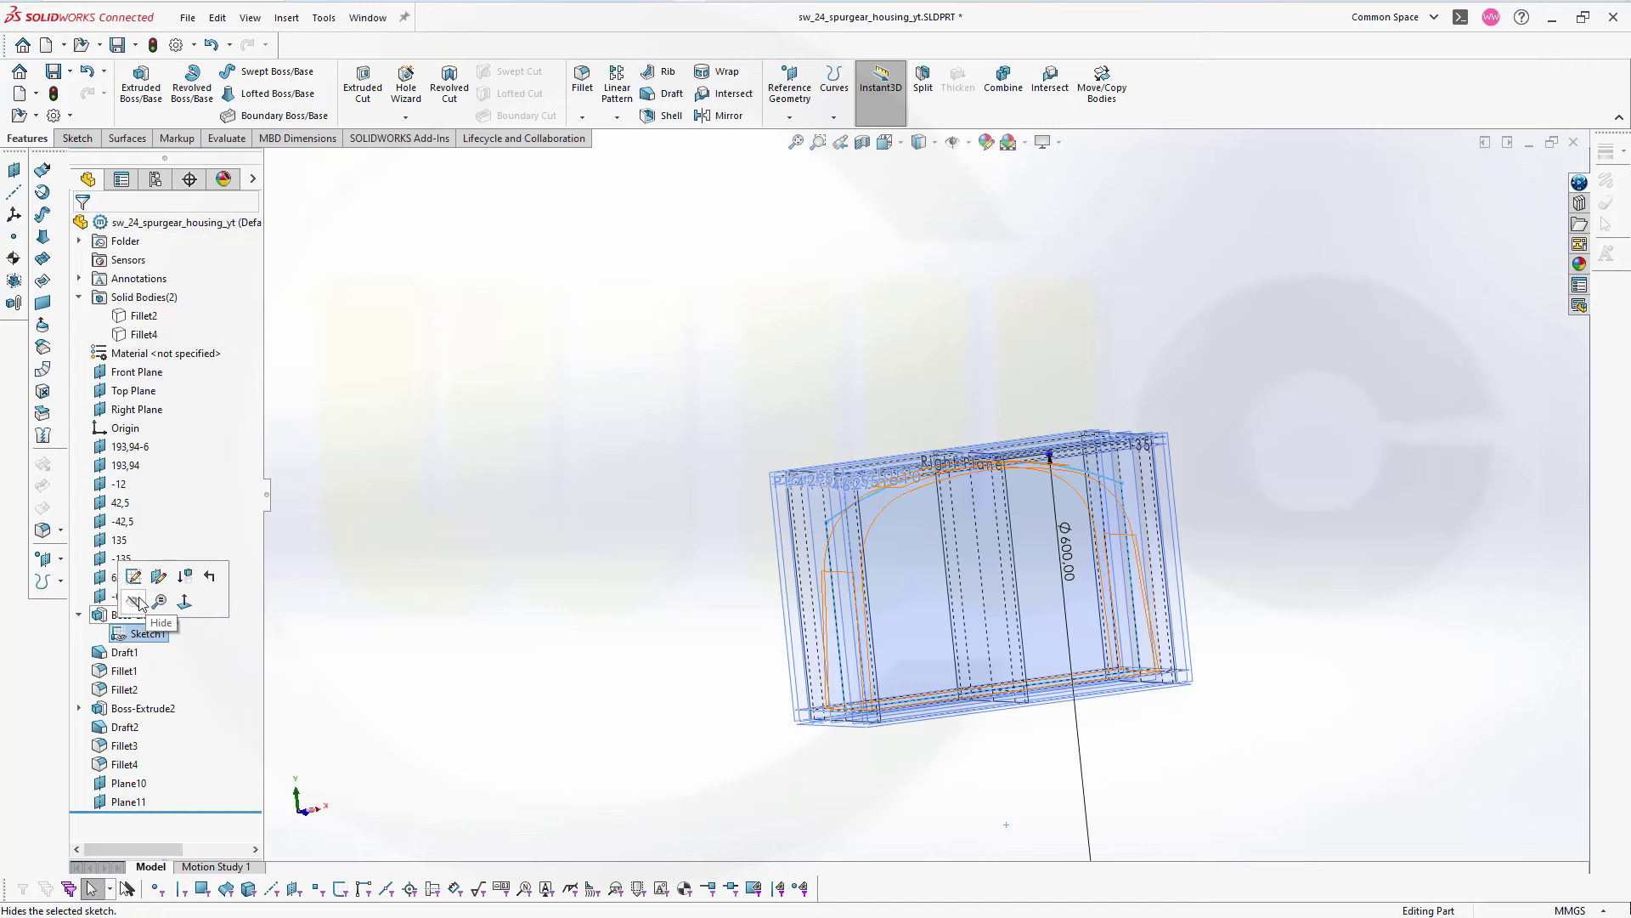
click(141, 604)
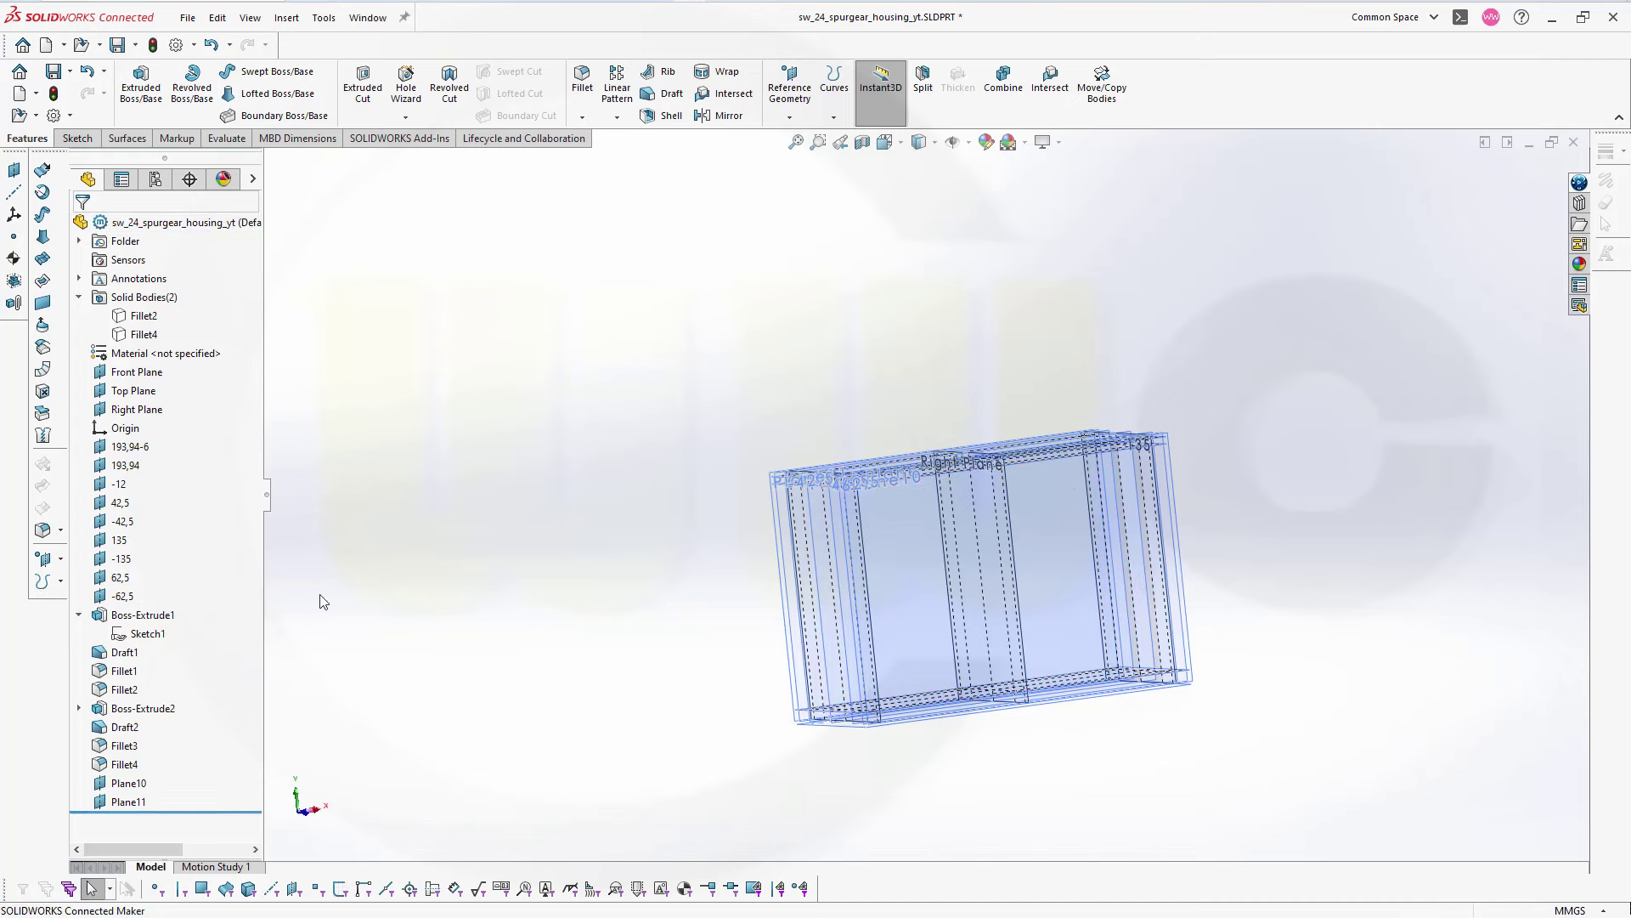
- Rename Plane10 to 72,5 and Plane11 to -72,5
click(119, 784)
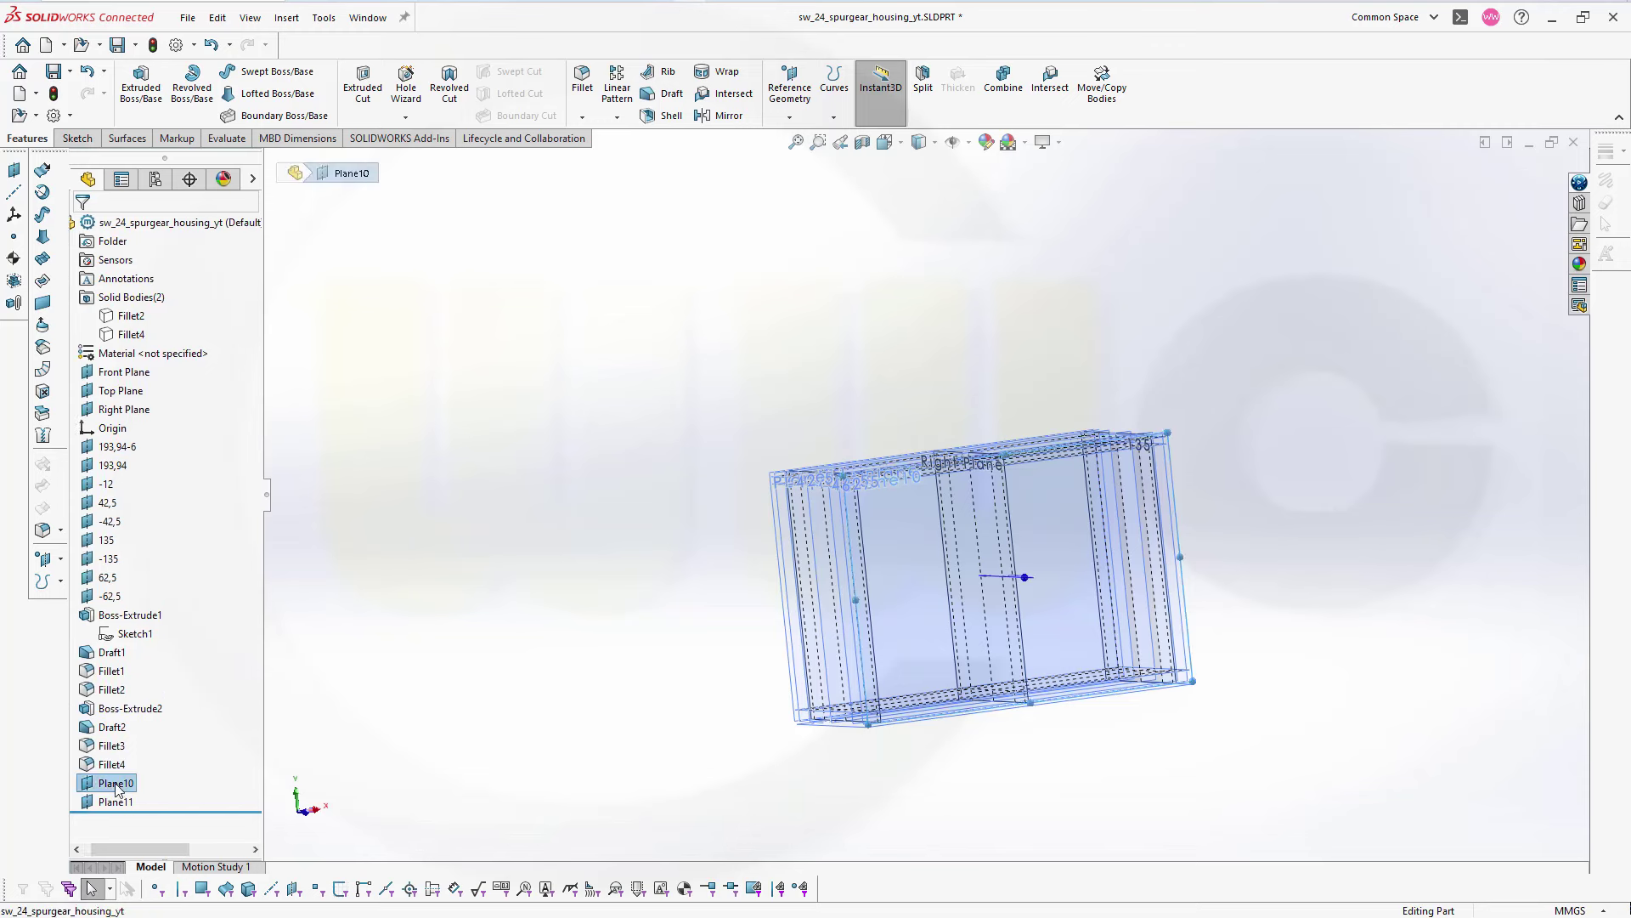
click(116, 784)
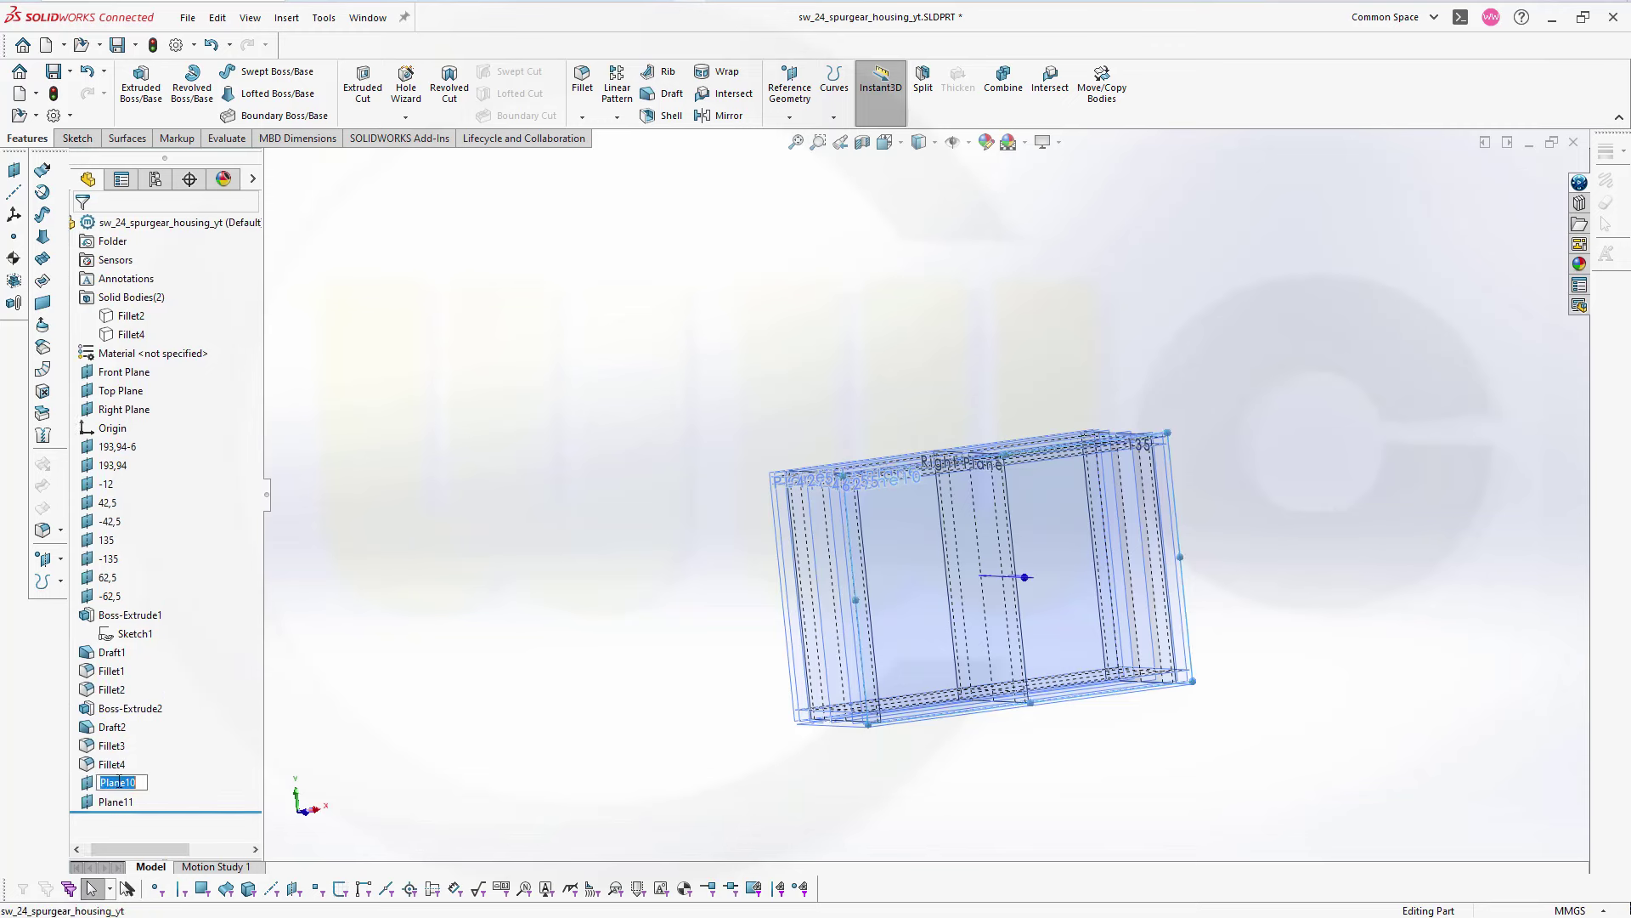
text(72,5)
key(Return)
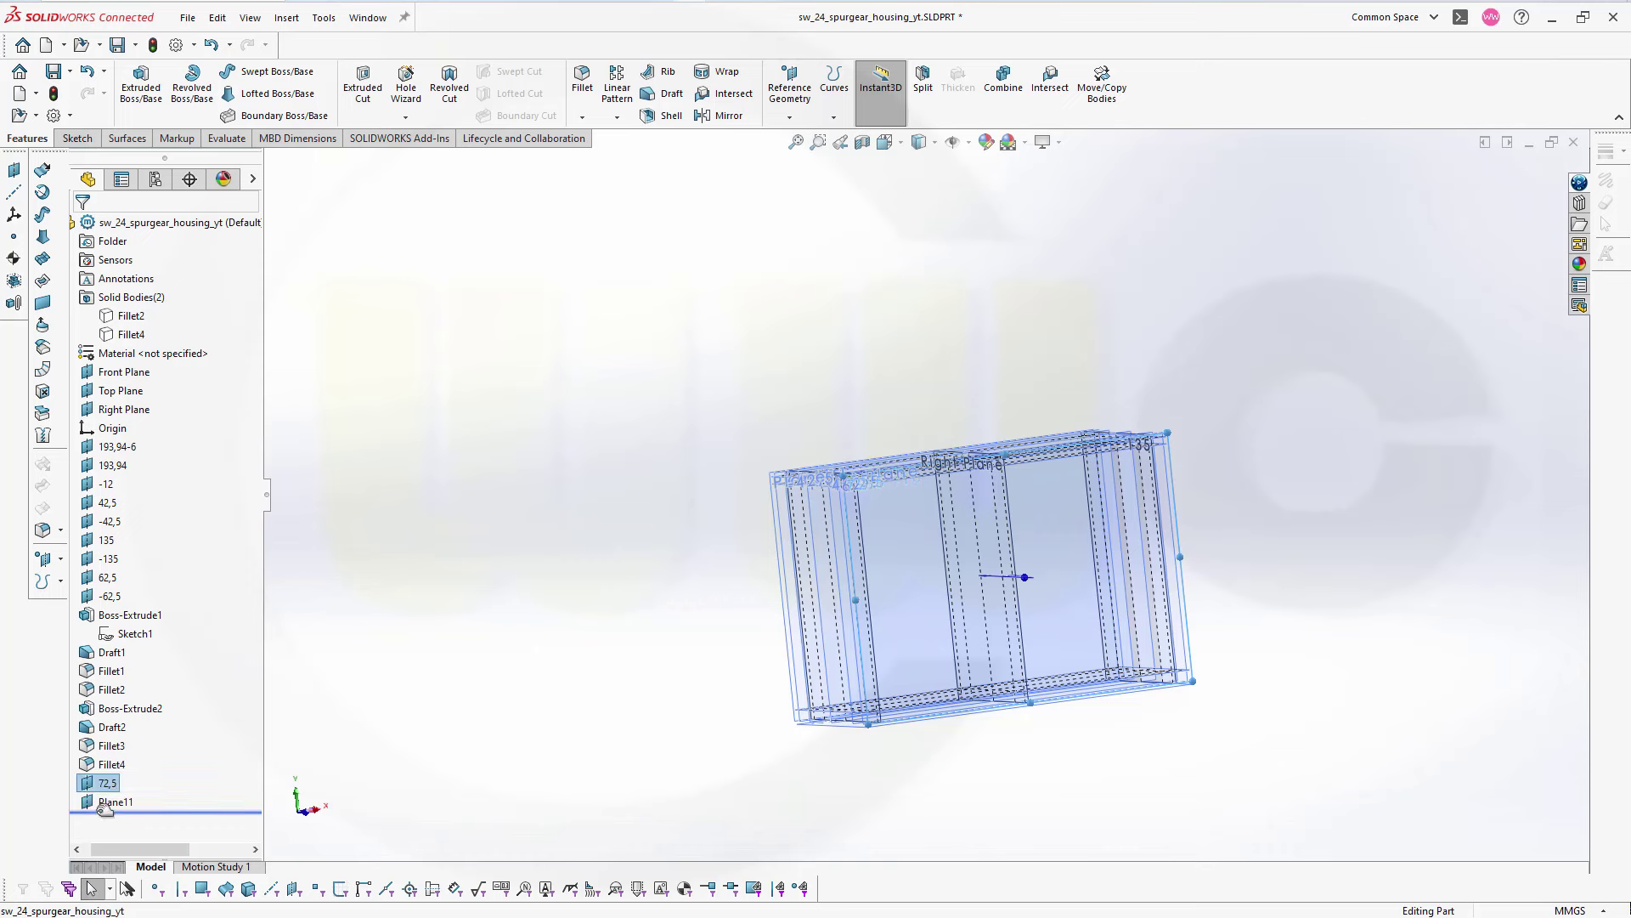
click(118, 803)
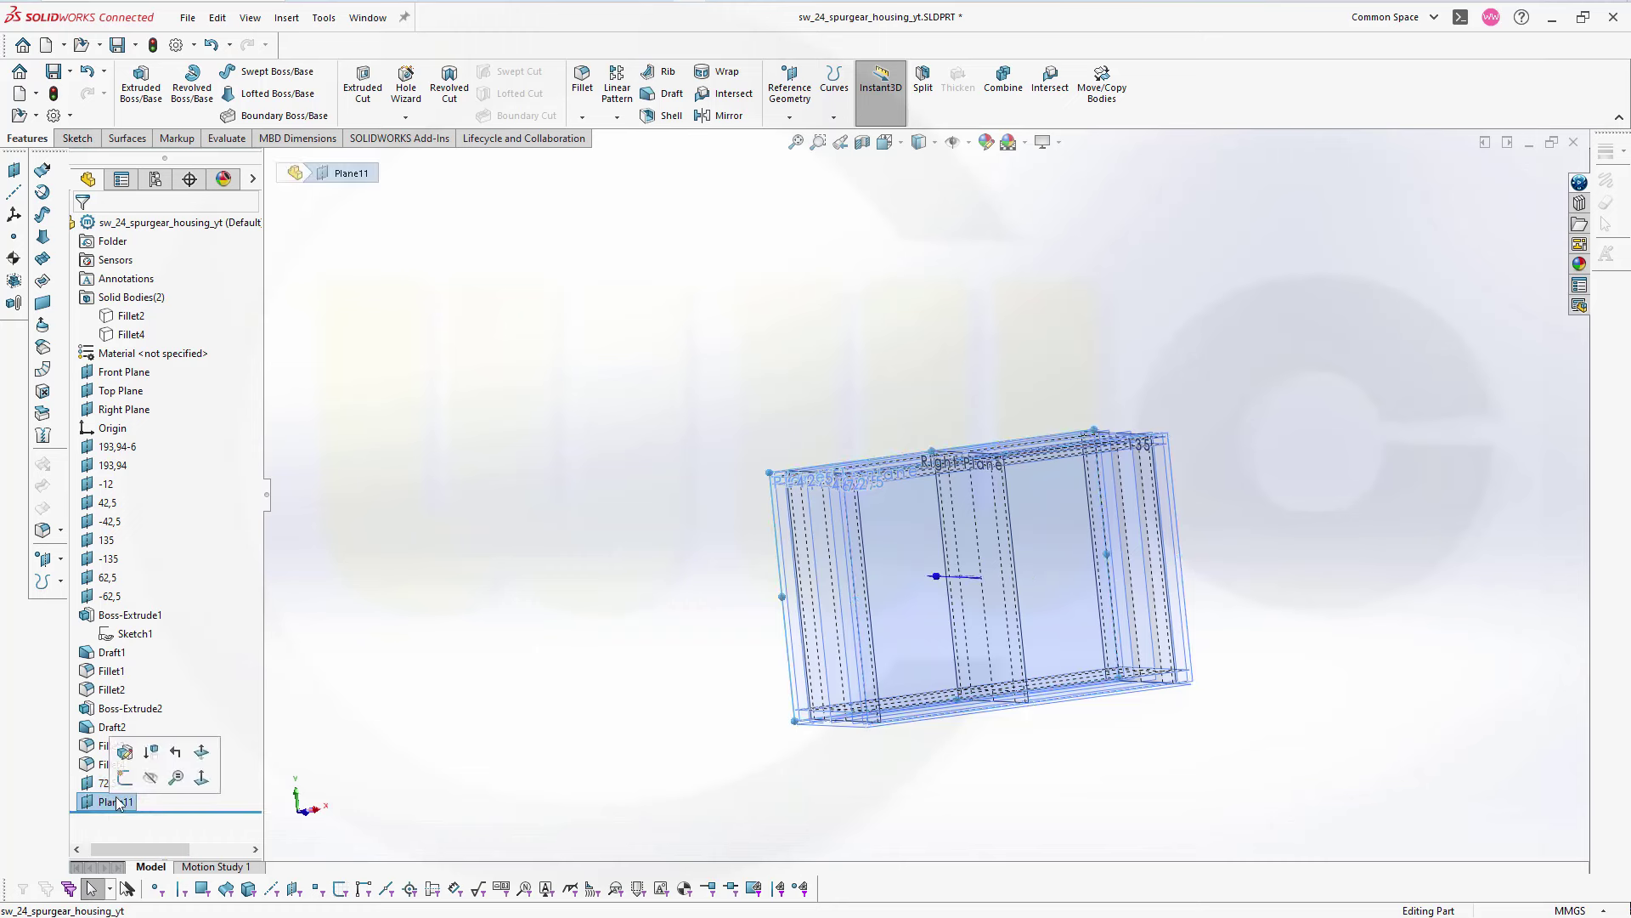
click(118, 803)
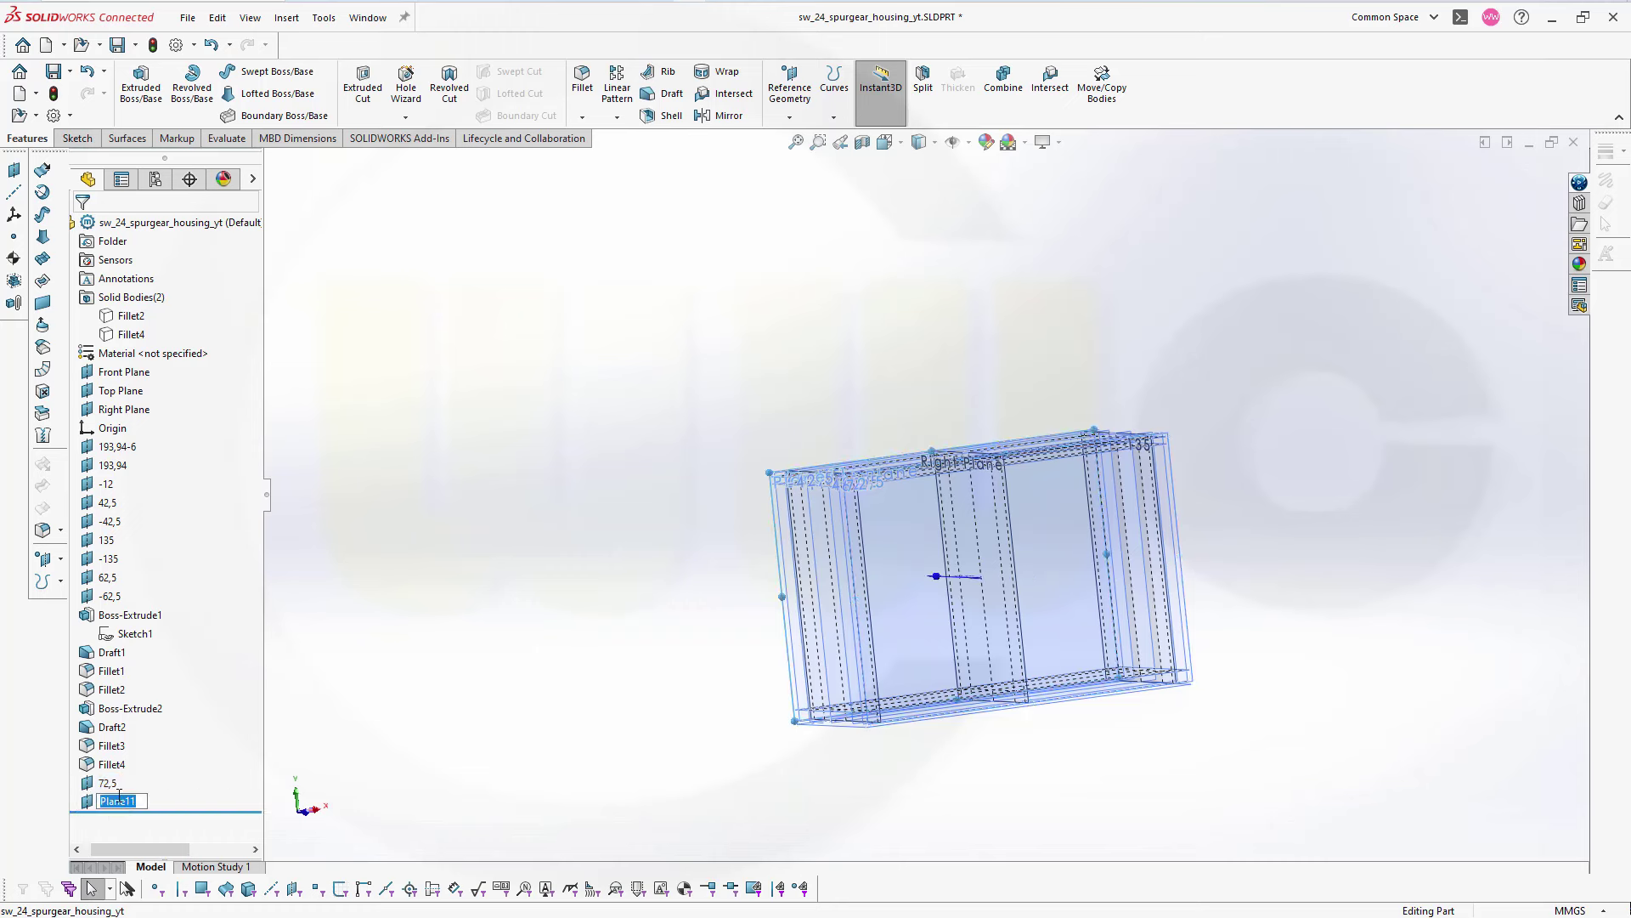
text(-72,5)
key(Return)
- Move planes 72,5 and -72,5 to sit just below -62,5 in the tree
click(371, 686)
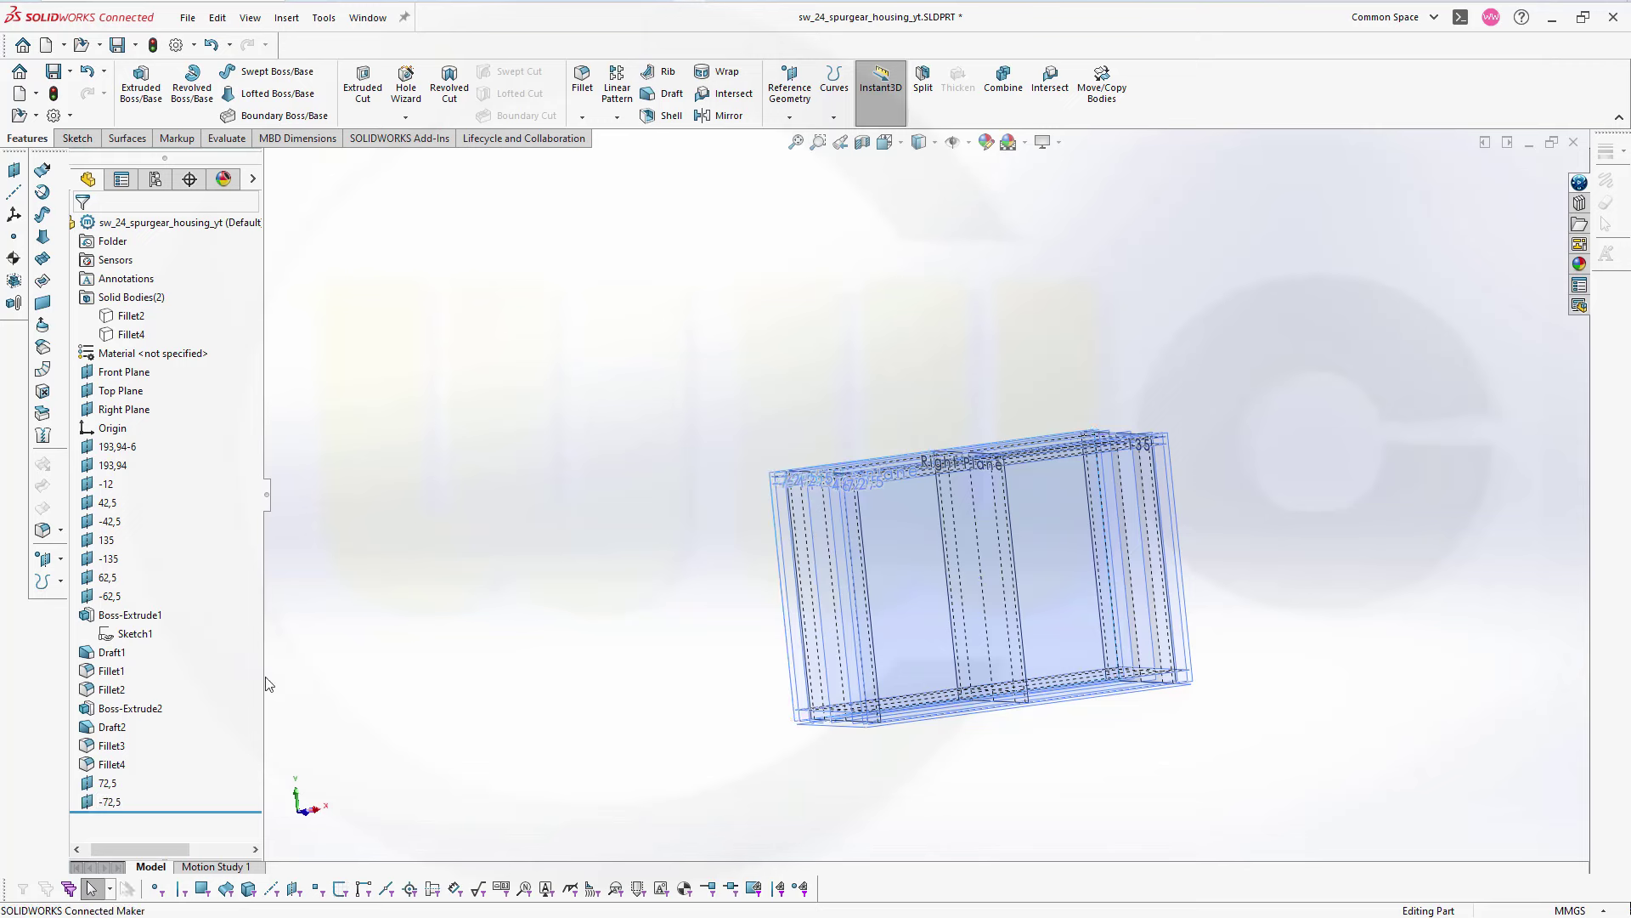
drag(98, 788, 109, 601)
drag(104, 806, 308, 614)
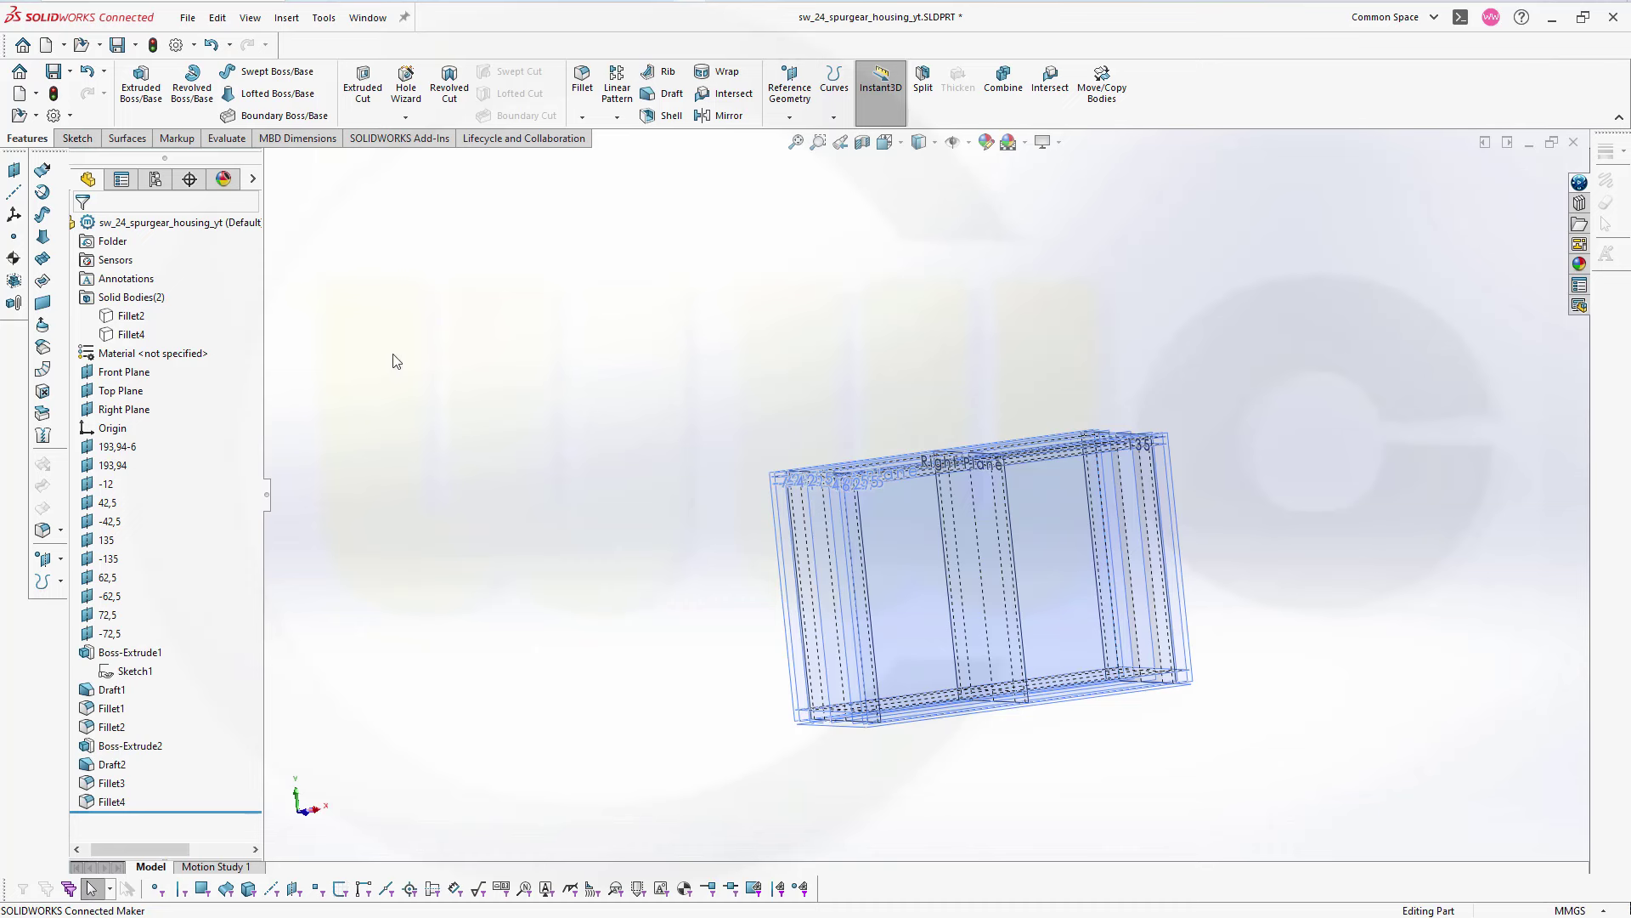
- Start a new sketch on the Front Plane, zoomed out to frame the housing
click(124, 372)
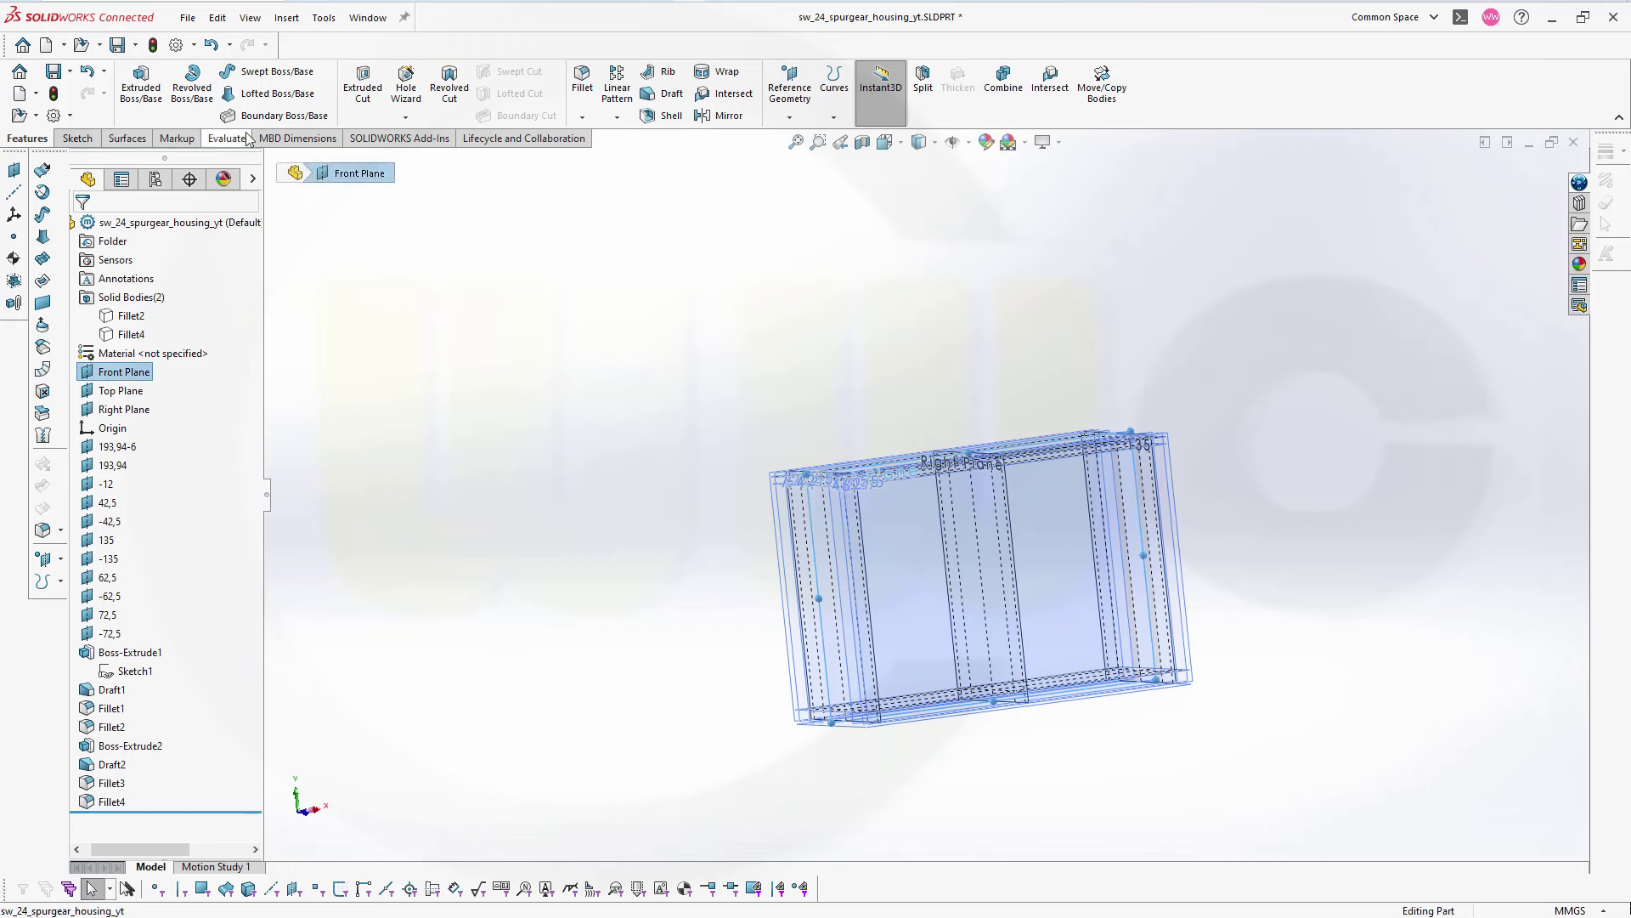
click(78, 138)
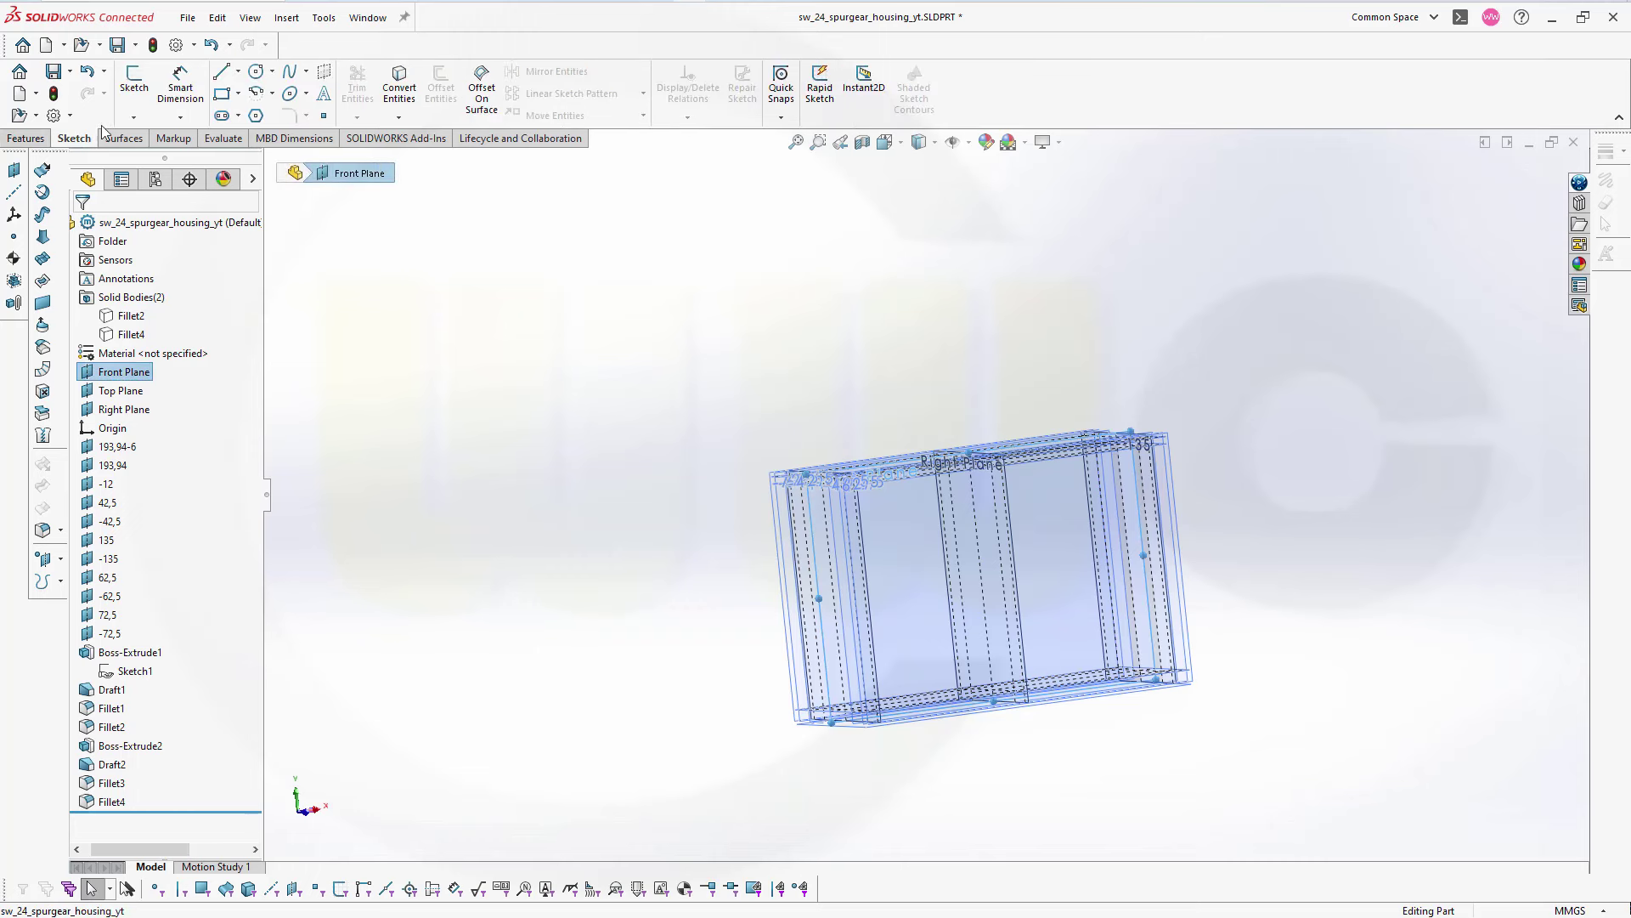
click(141, 92)
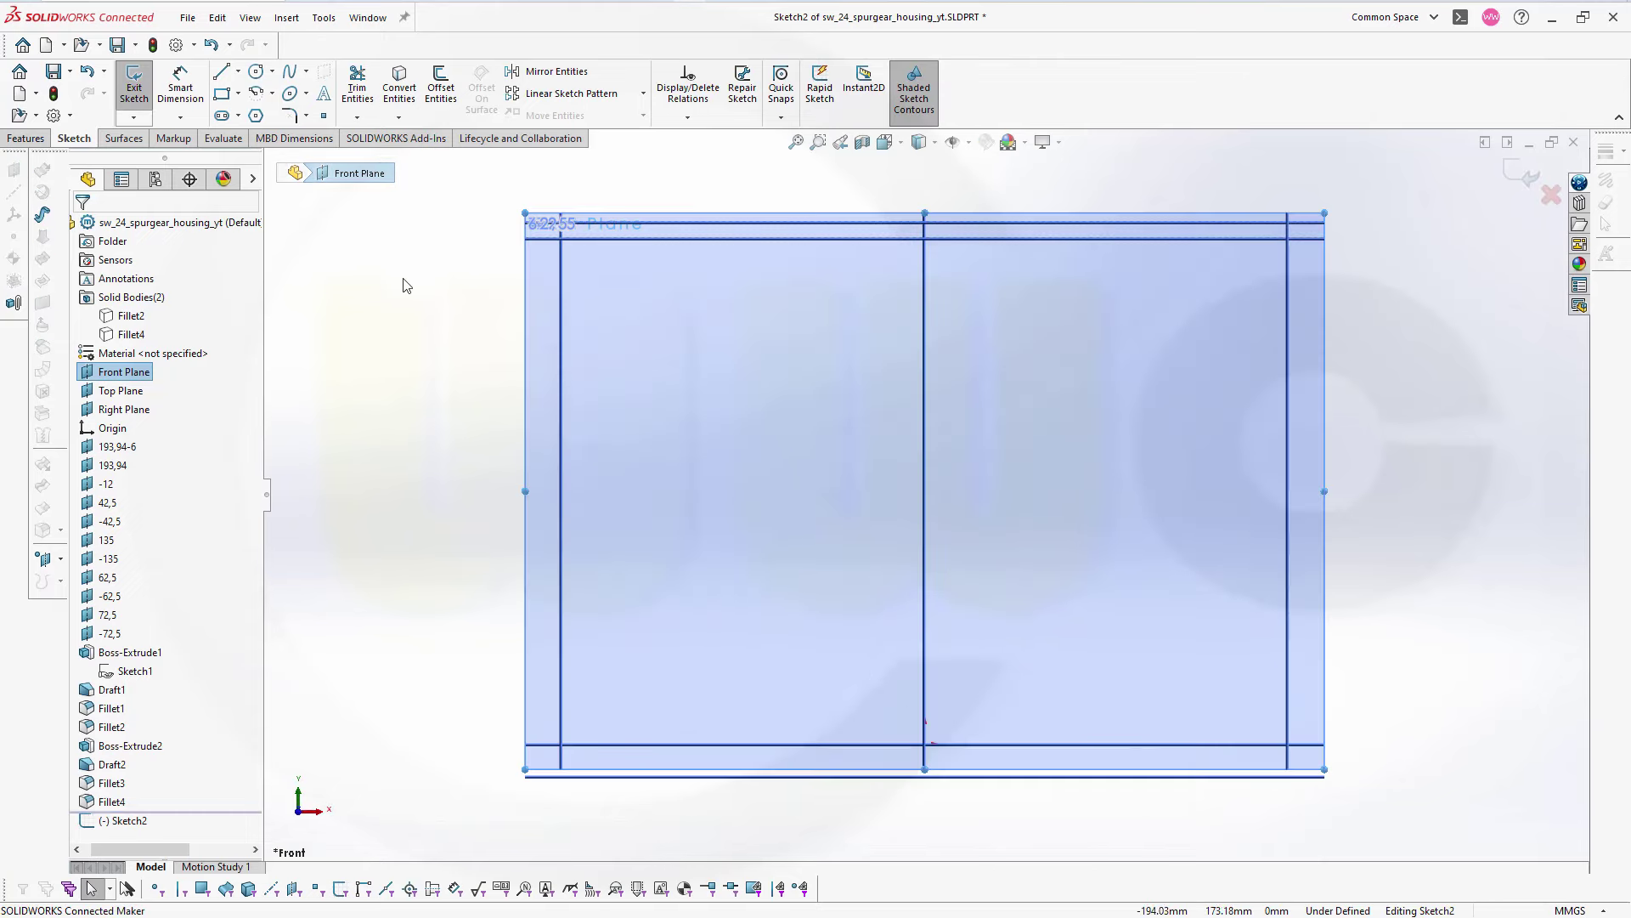
shift+middle_drag(403, 285, 439, 365)
- Draw a tall narrow corner rectangle from above the housing to below it
click(221, 93)
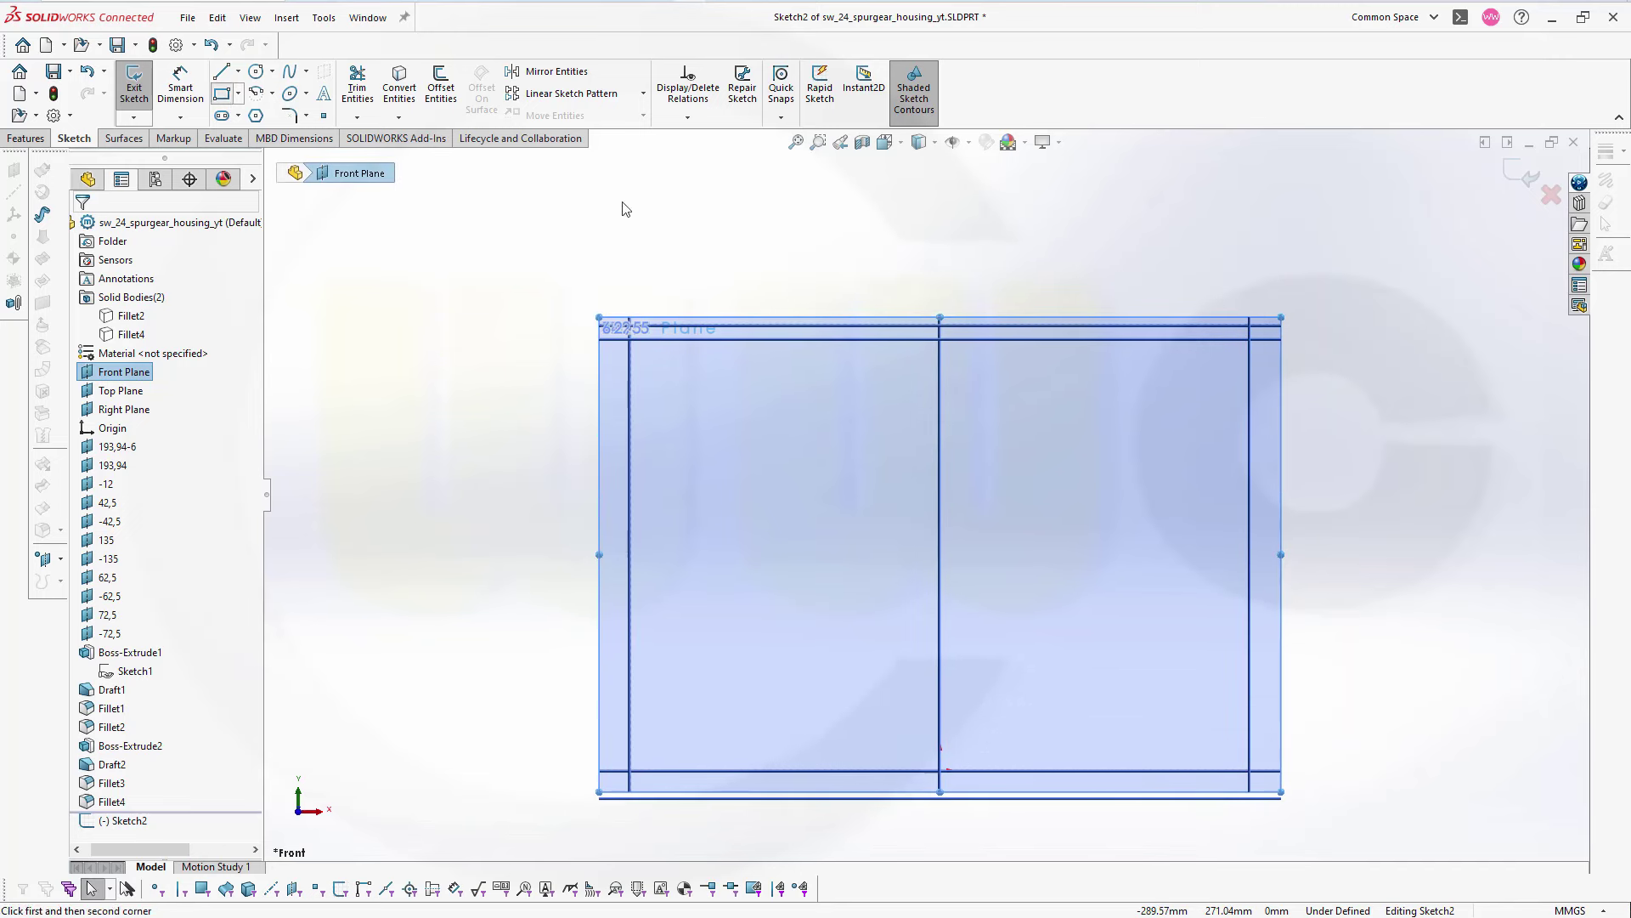
click(690, 264)
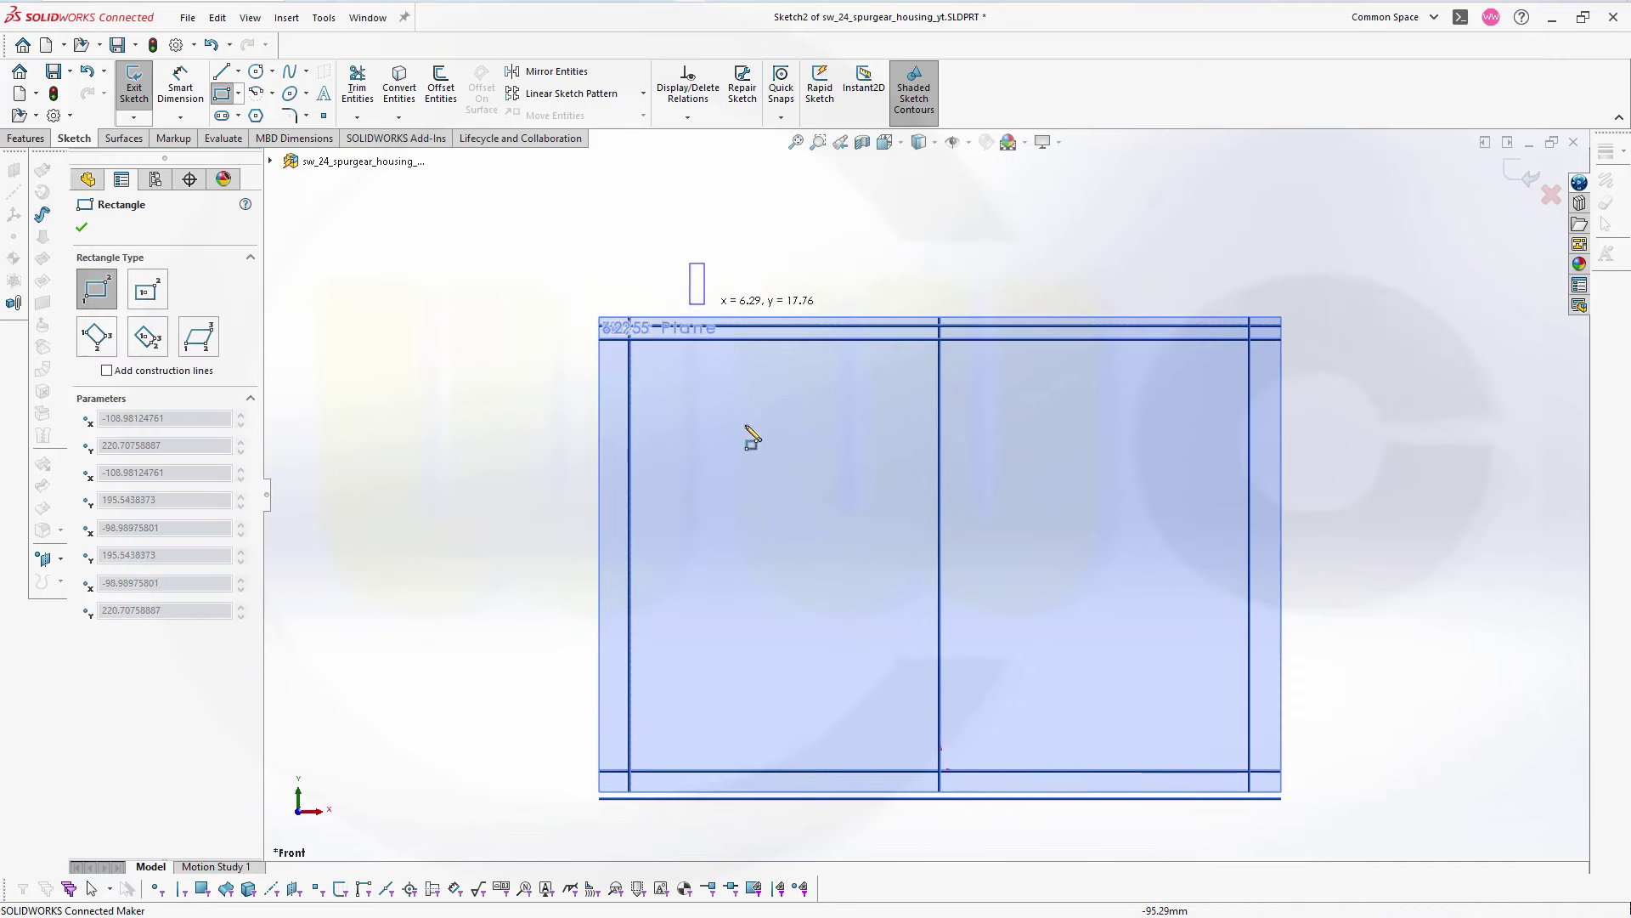
click(759, 820)
key(Escape)
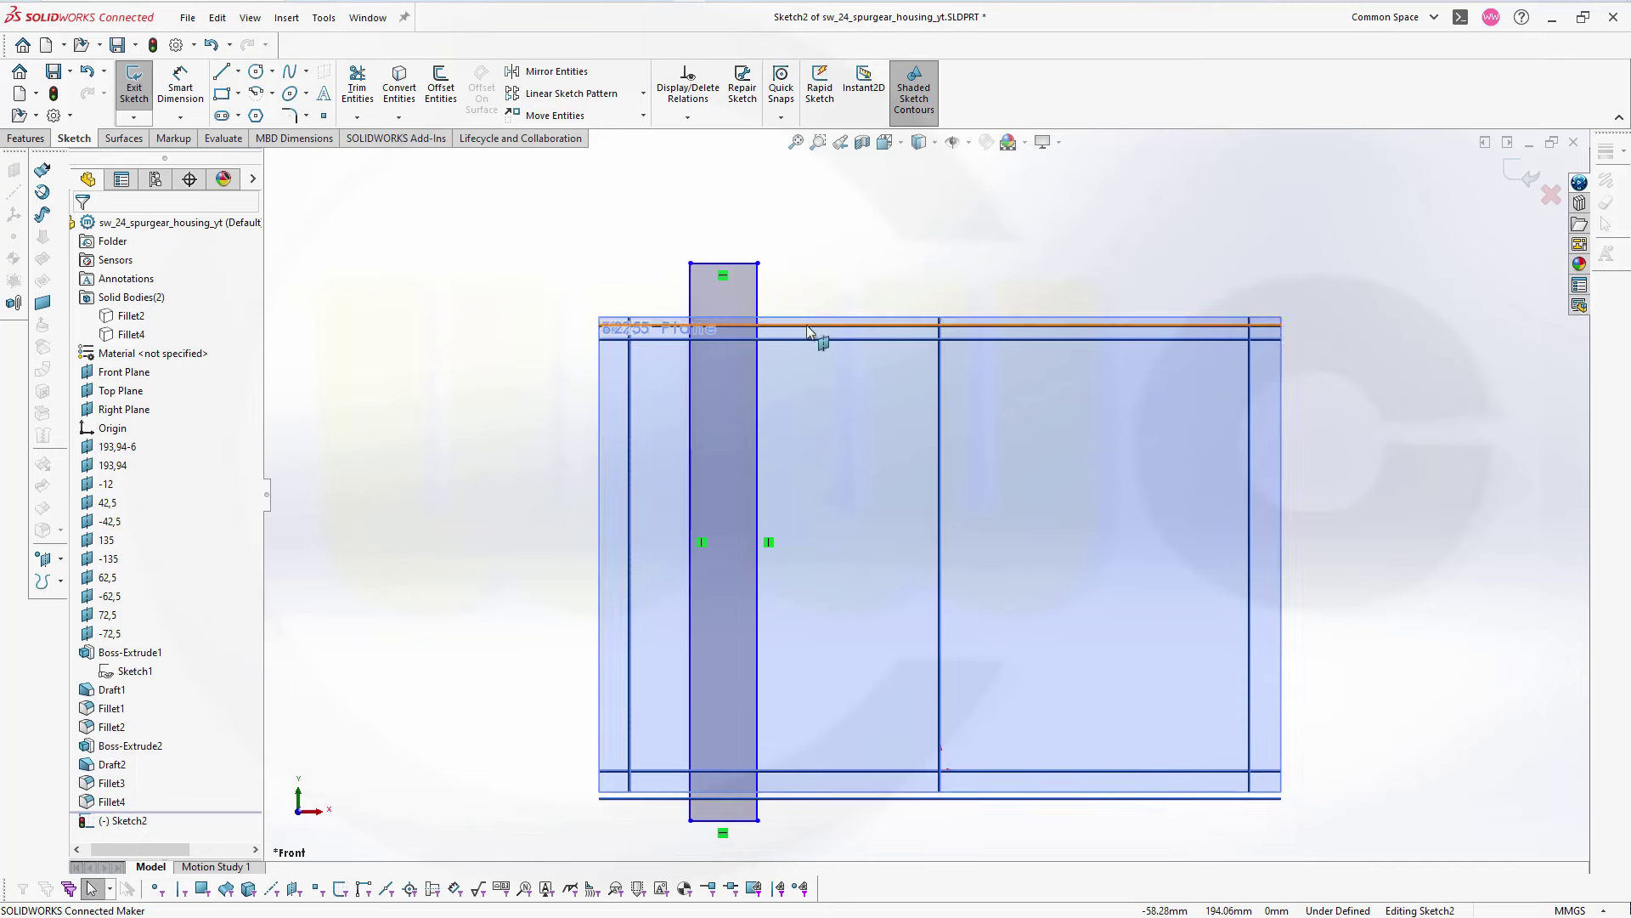
- Make the rectangle's top edge collinear with the 193,94 plane and bottom edge with the -12 plane
click(706, 263)
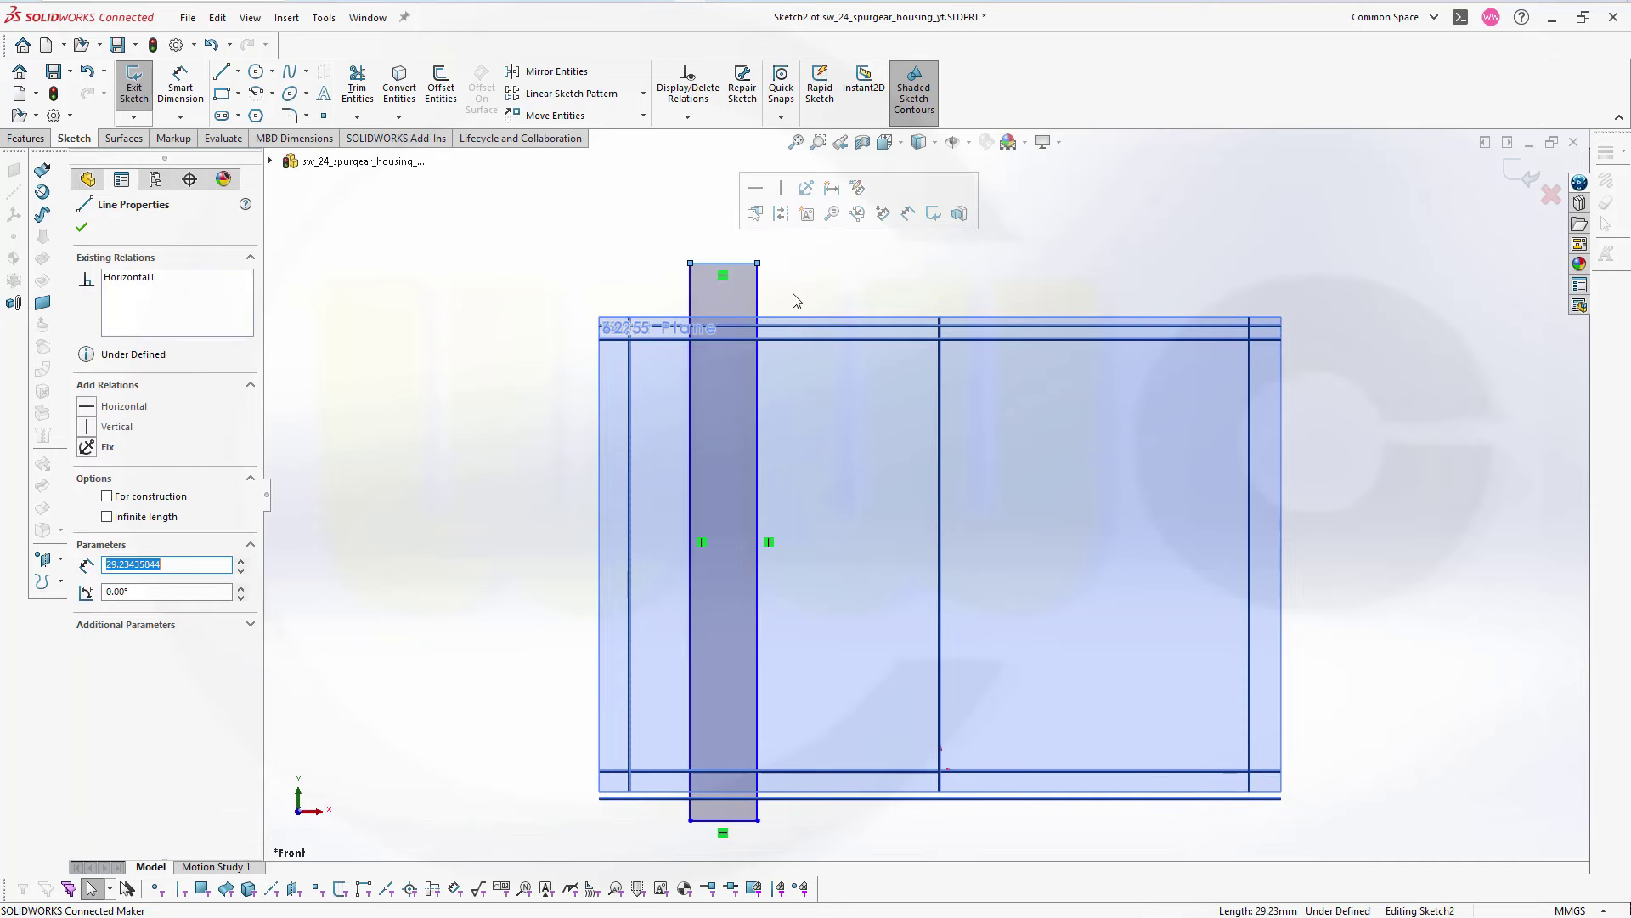
ctrl+click(794, 326)
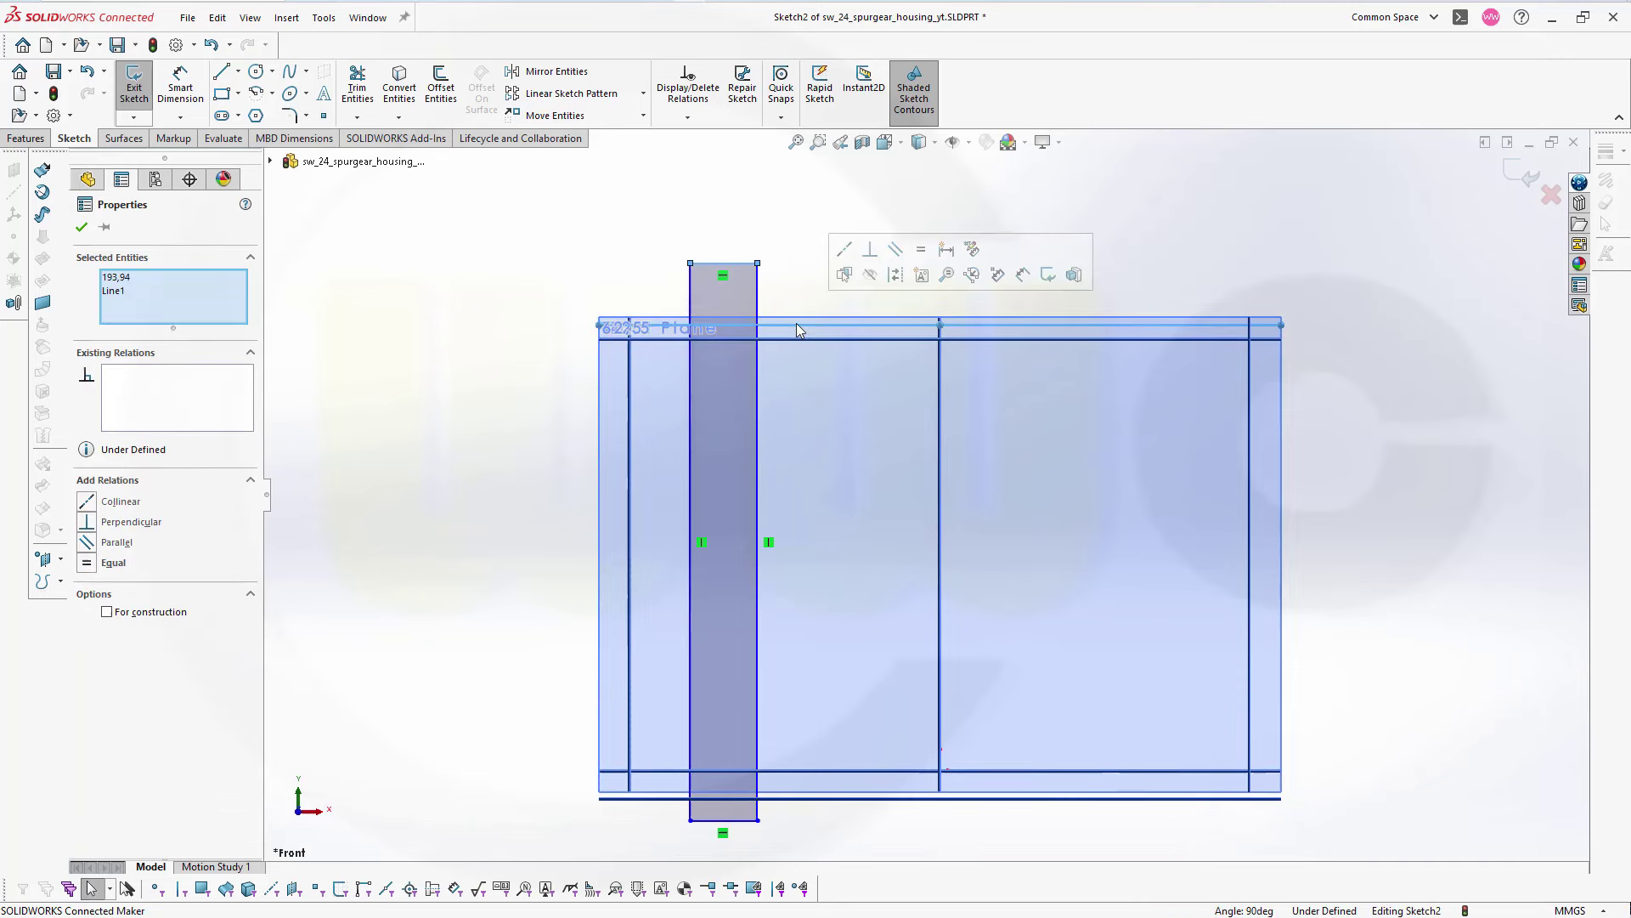
click(844, 252)
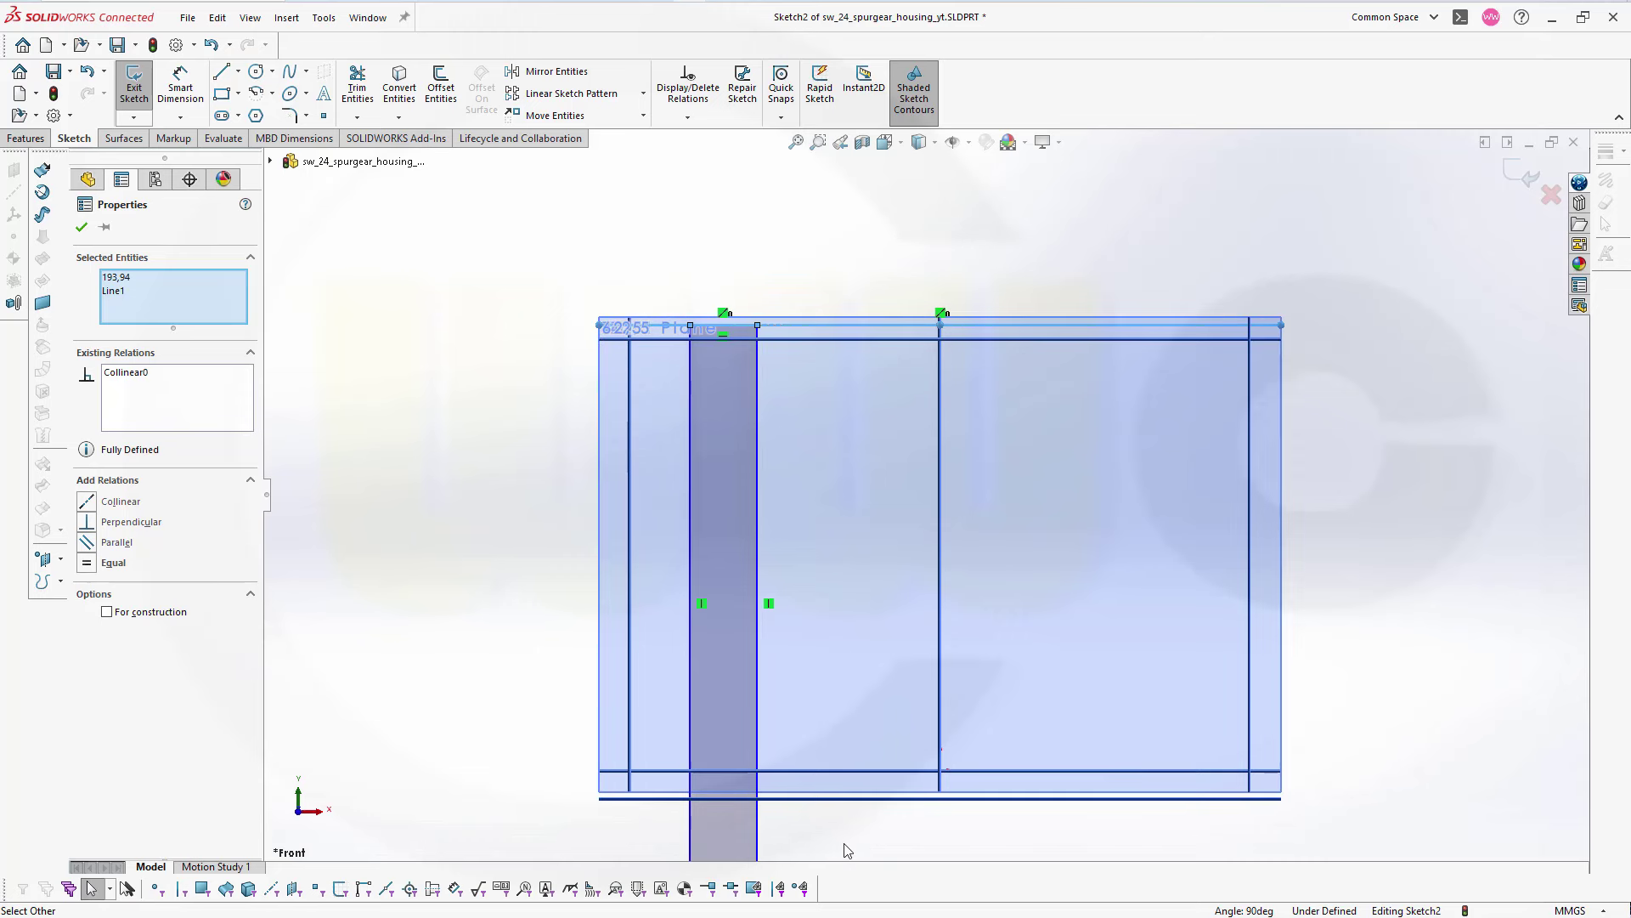
ctrl+middle_drag(846, 849, 859, 771)
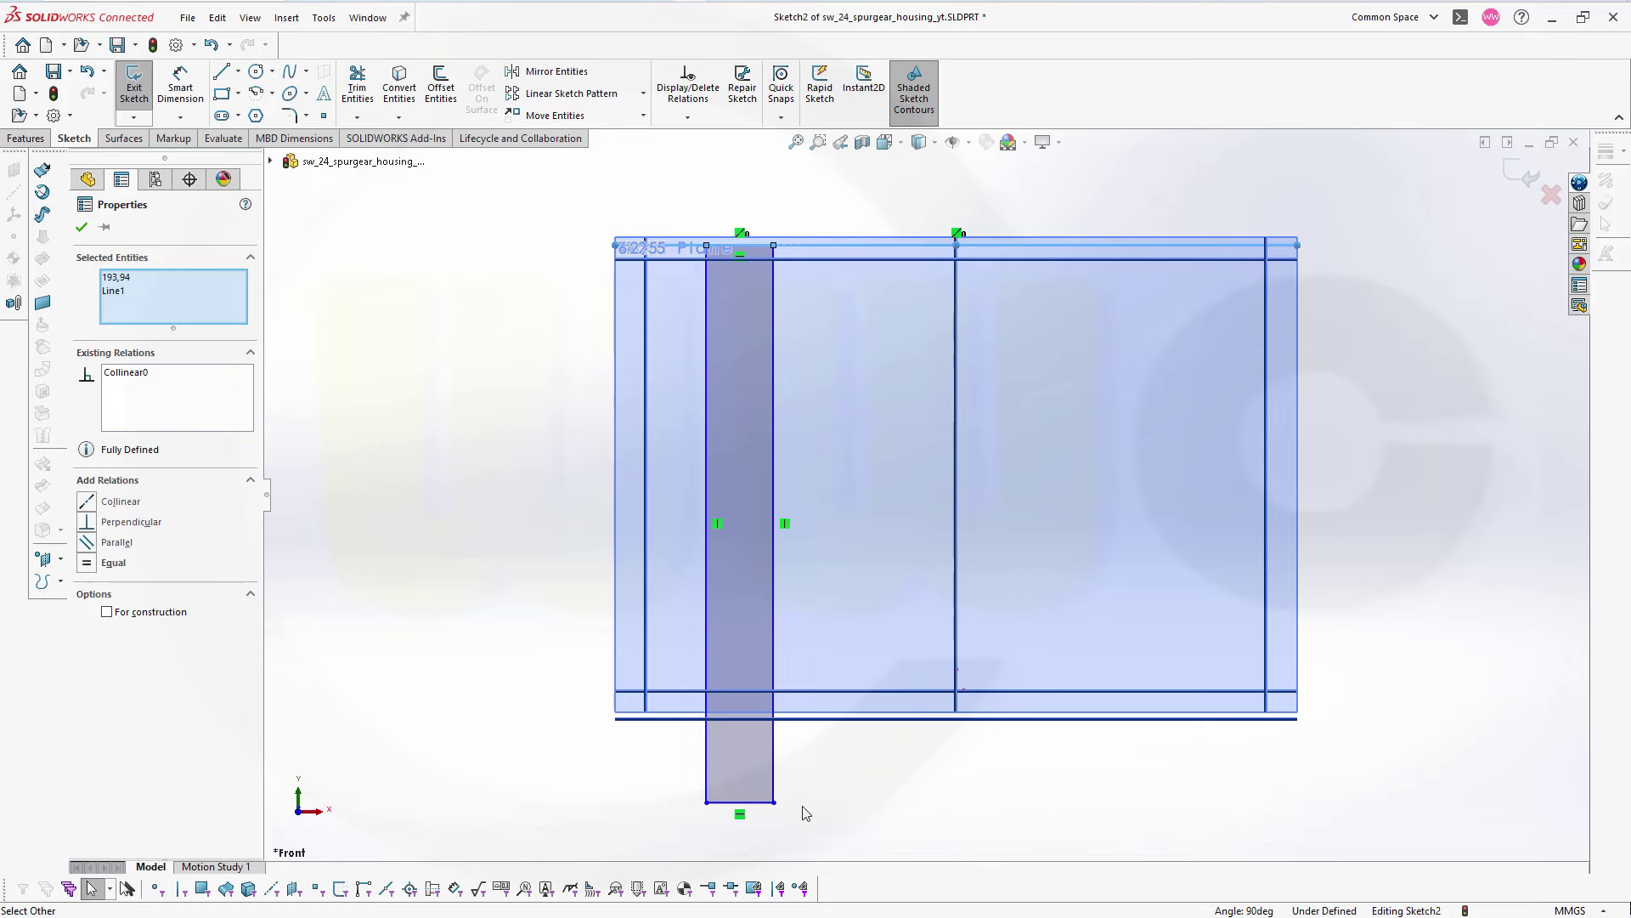
click(739, 801)
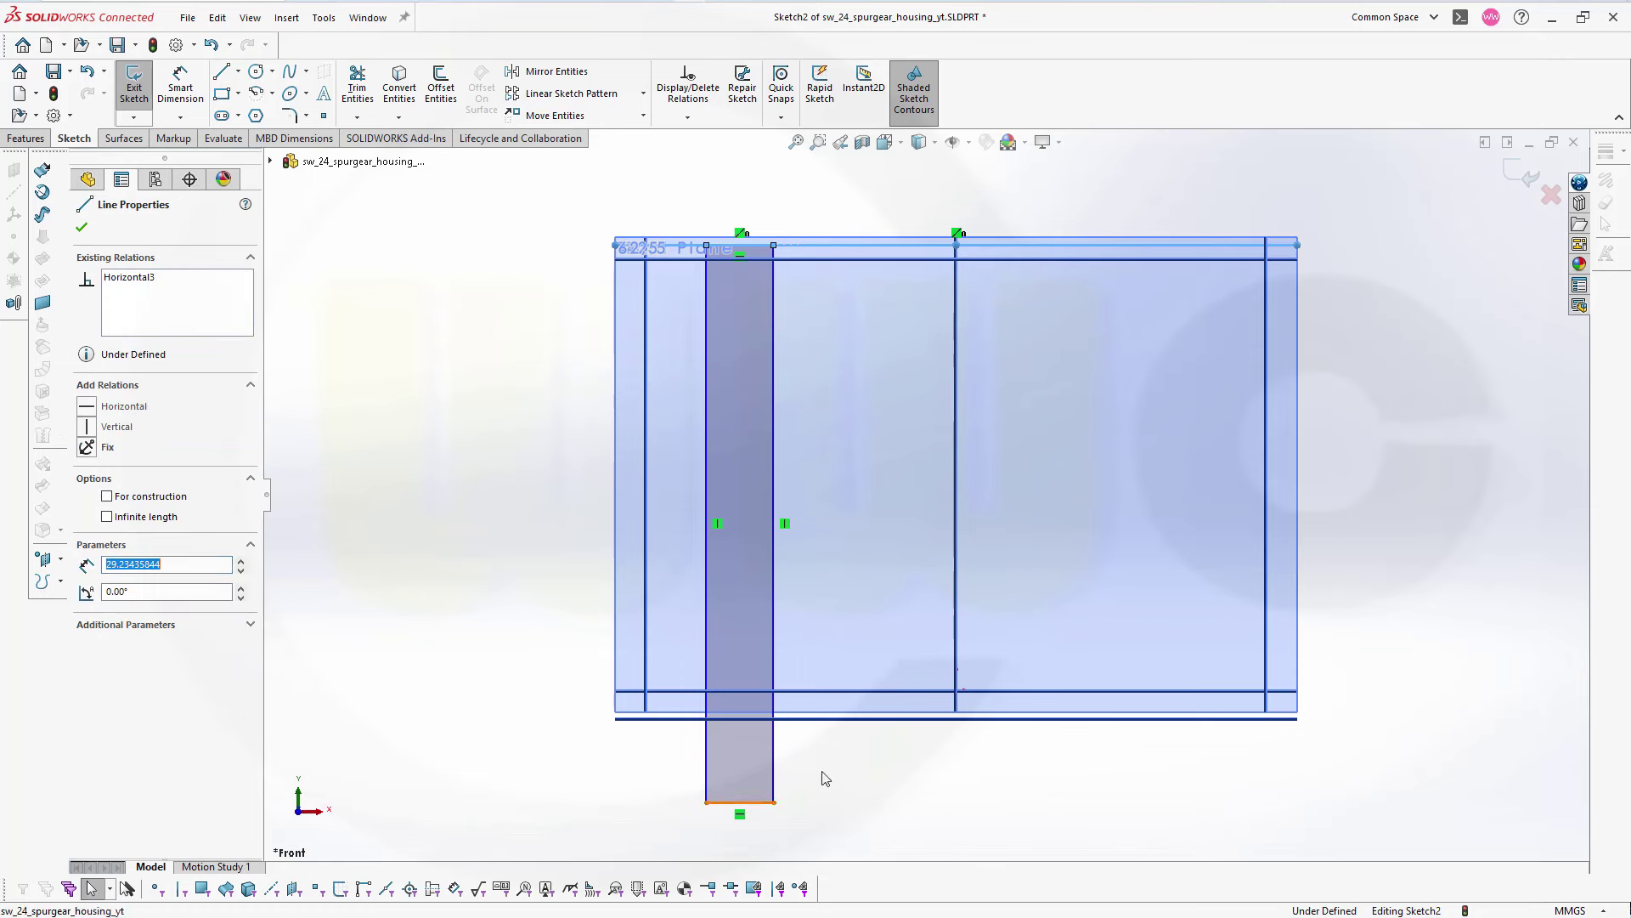
ctrl+click(805, 720)
click(853, 645)
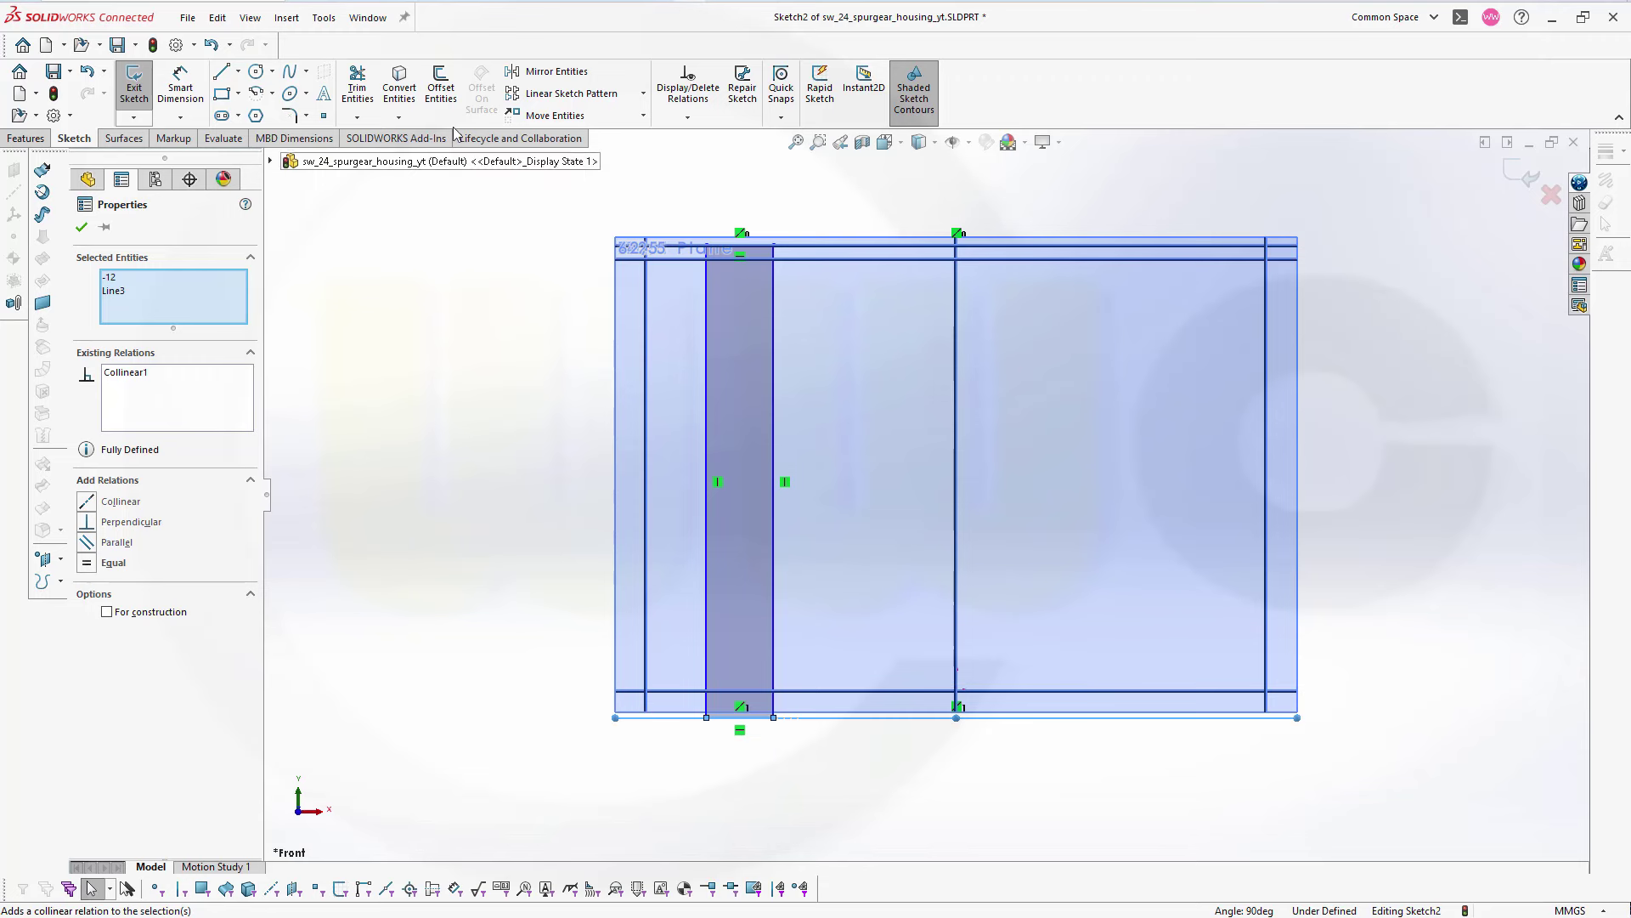
- Dimension the rib strip 43.5 mm from the left vertical line
click(180, 111)
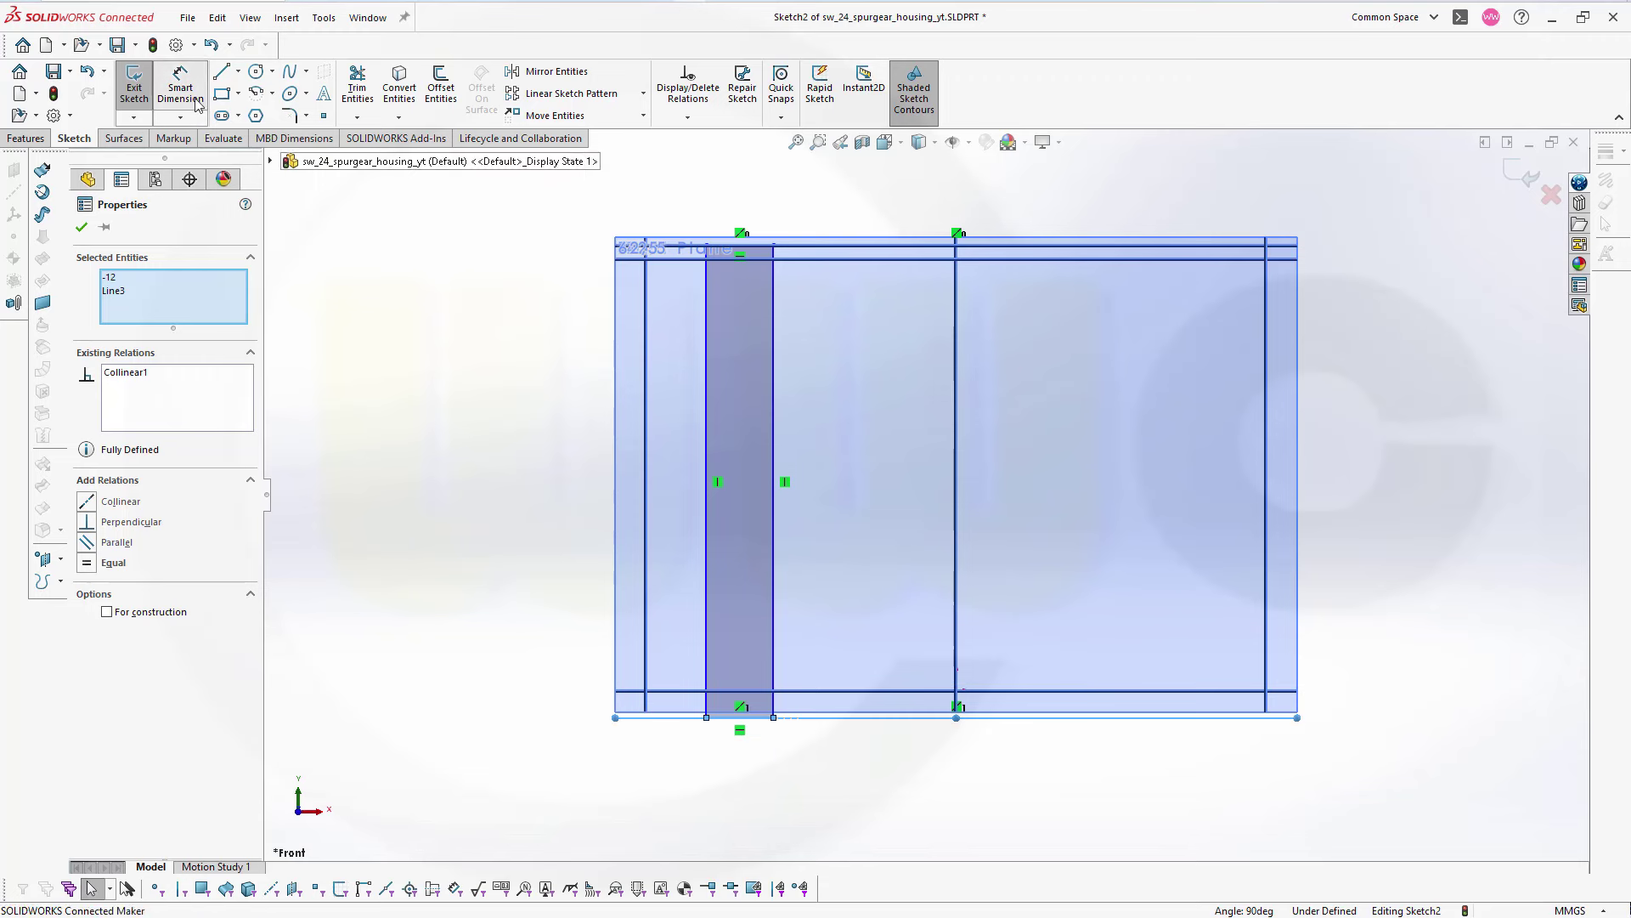
click(647, 442)
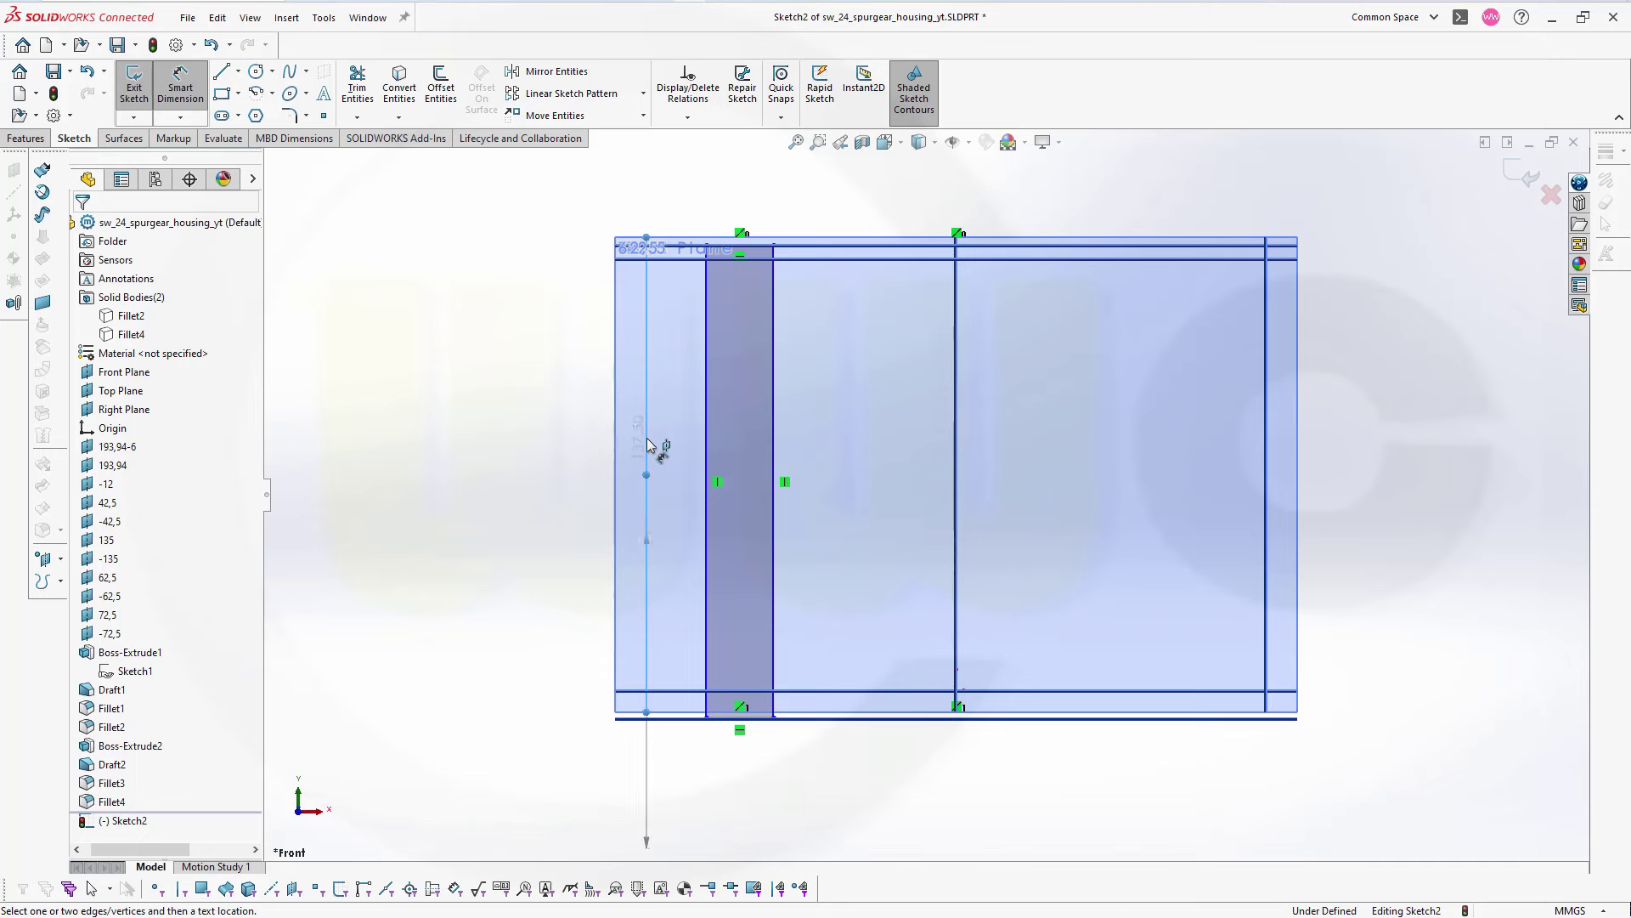
click(705, 483)
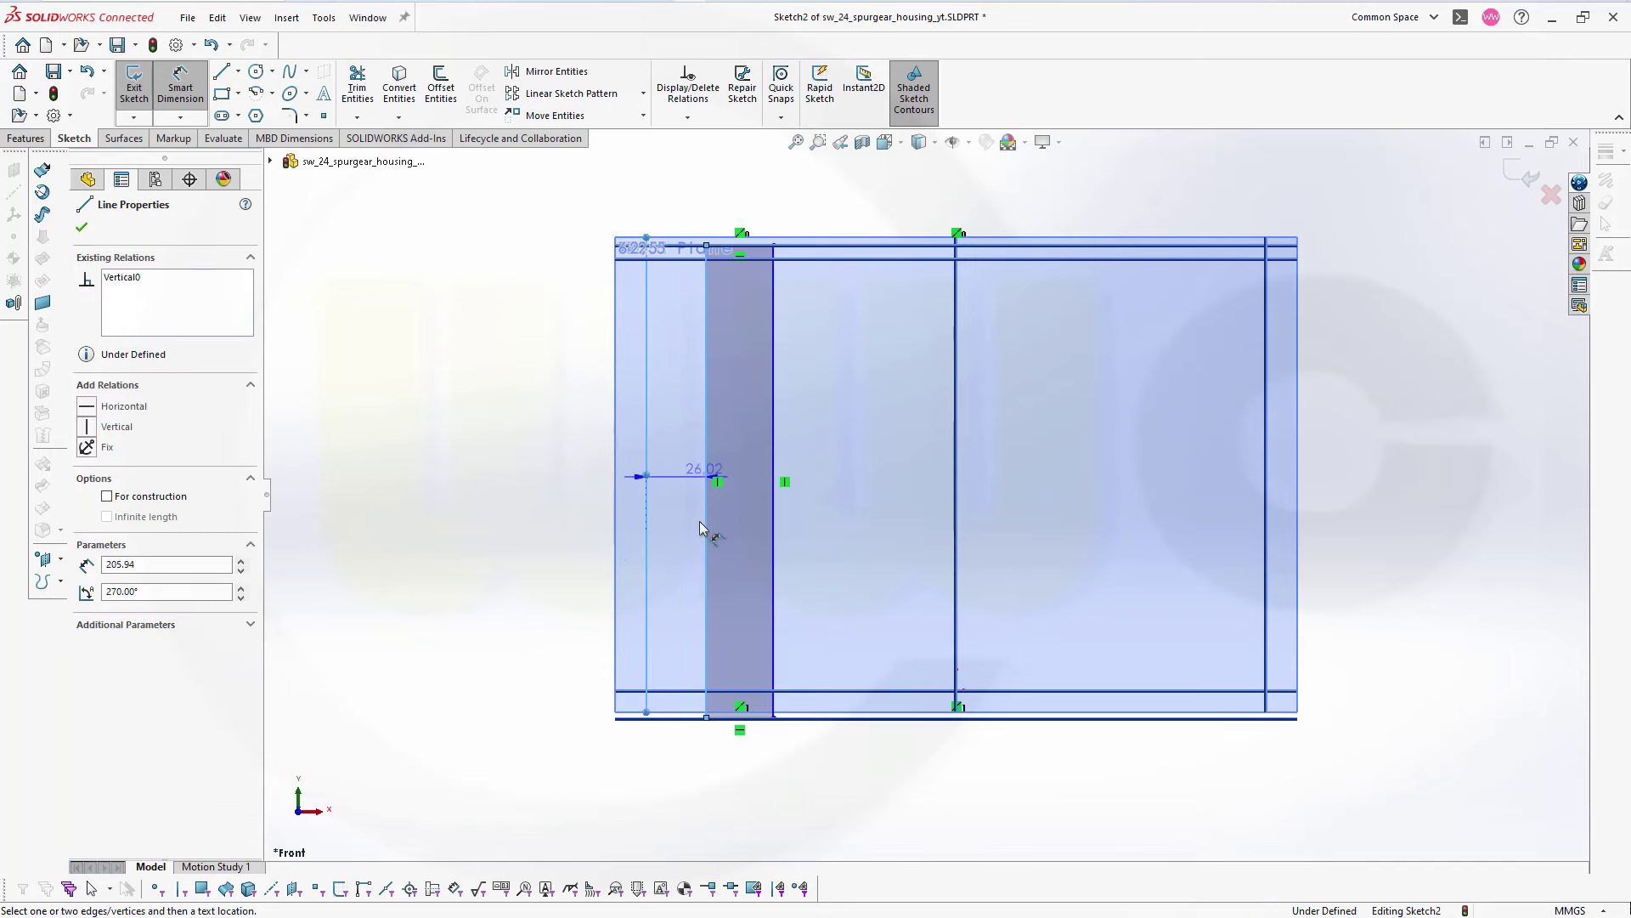
click(680, 765)
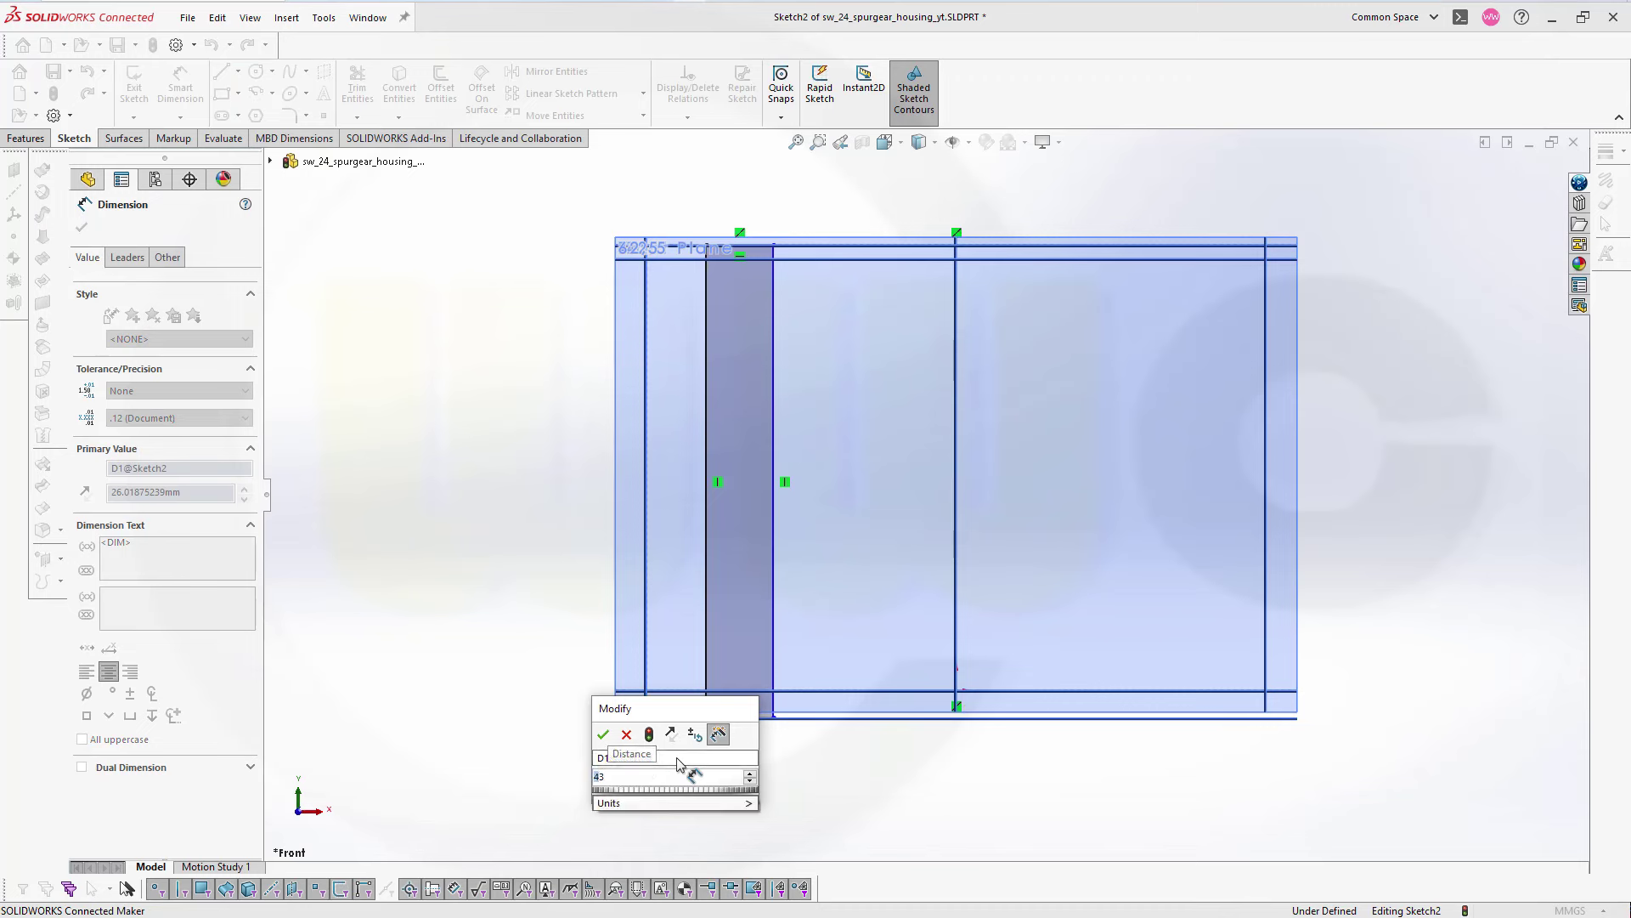
key(Return)
text(43.5)
key(Return)
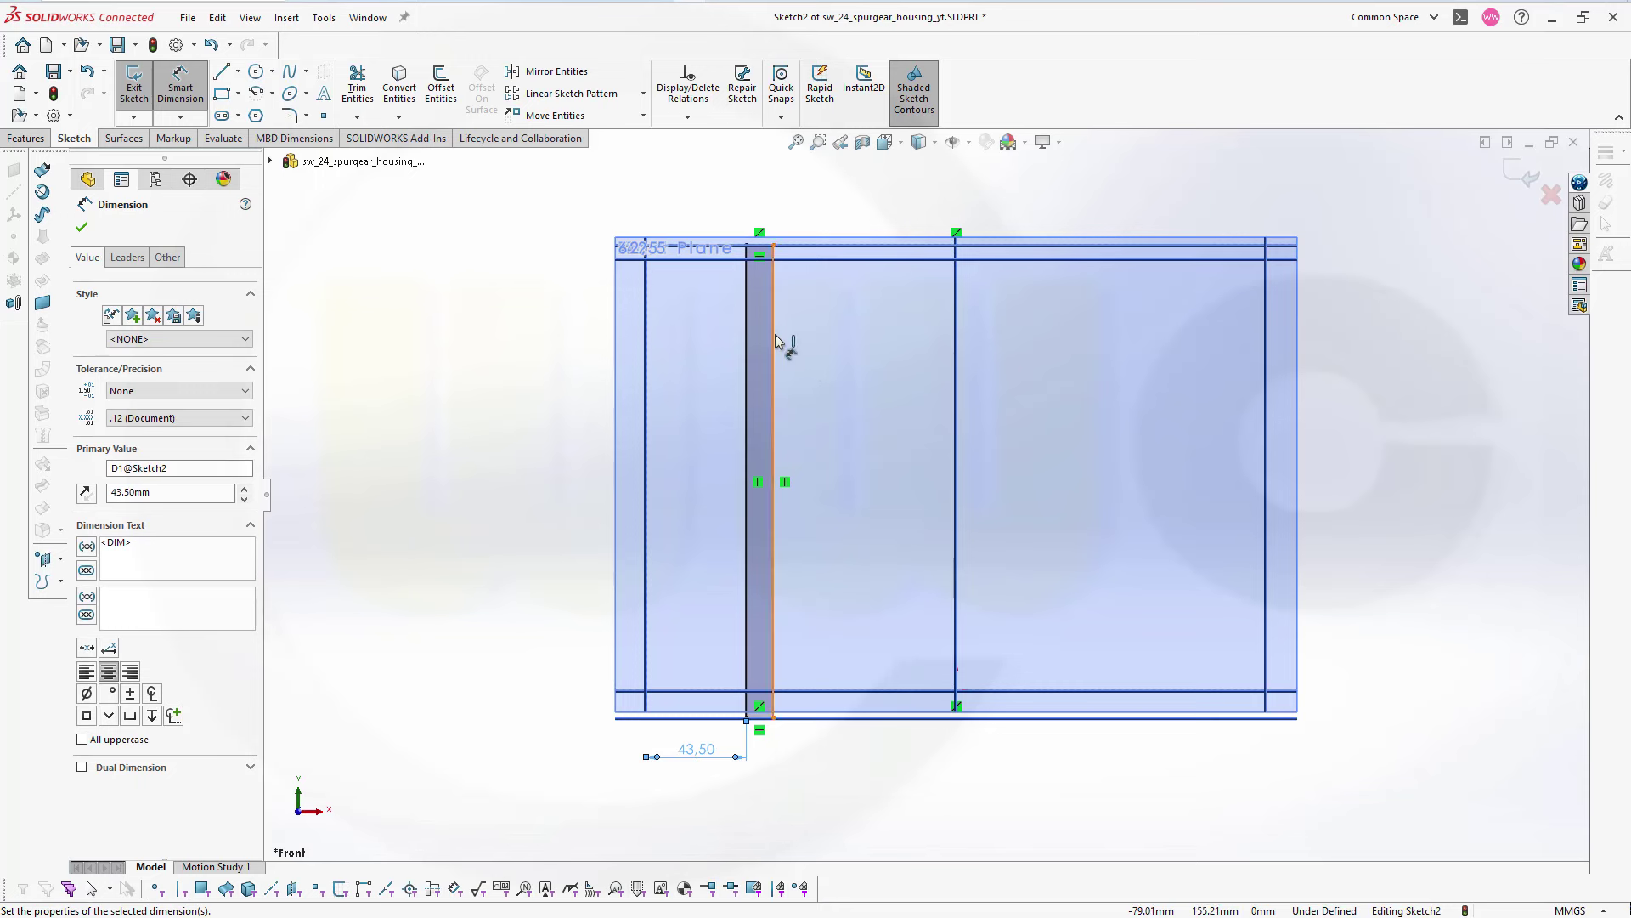
- Set the rib strip width to 3 mm and close Sketch2
click(751, 345)
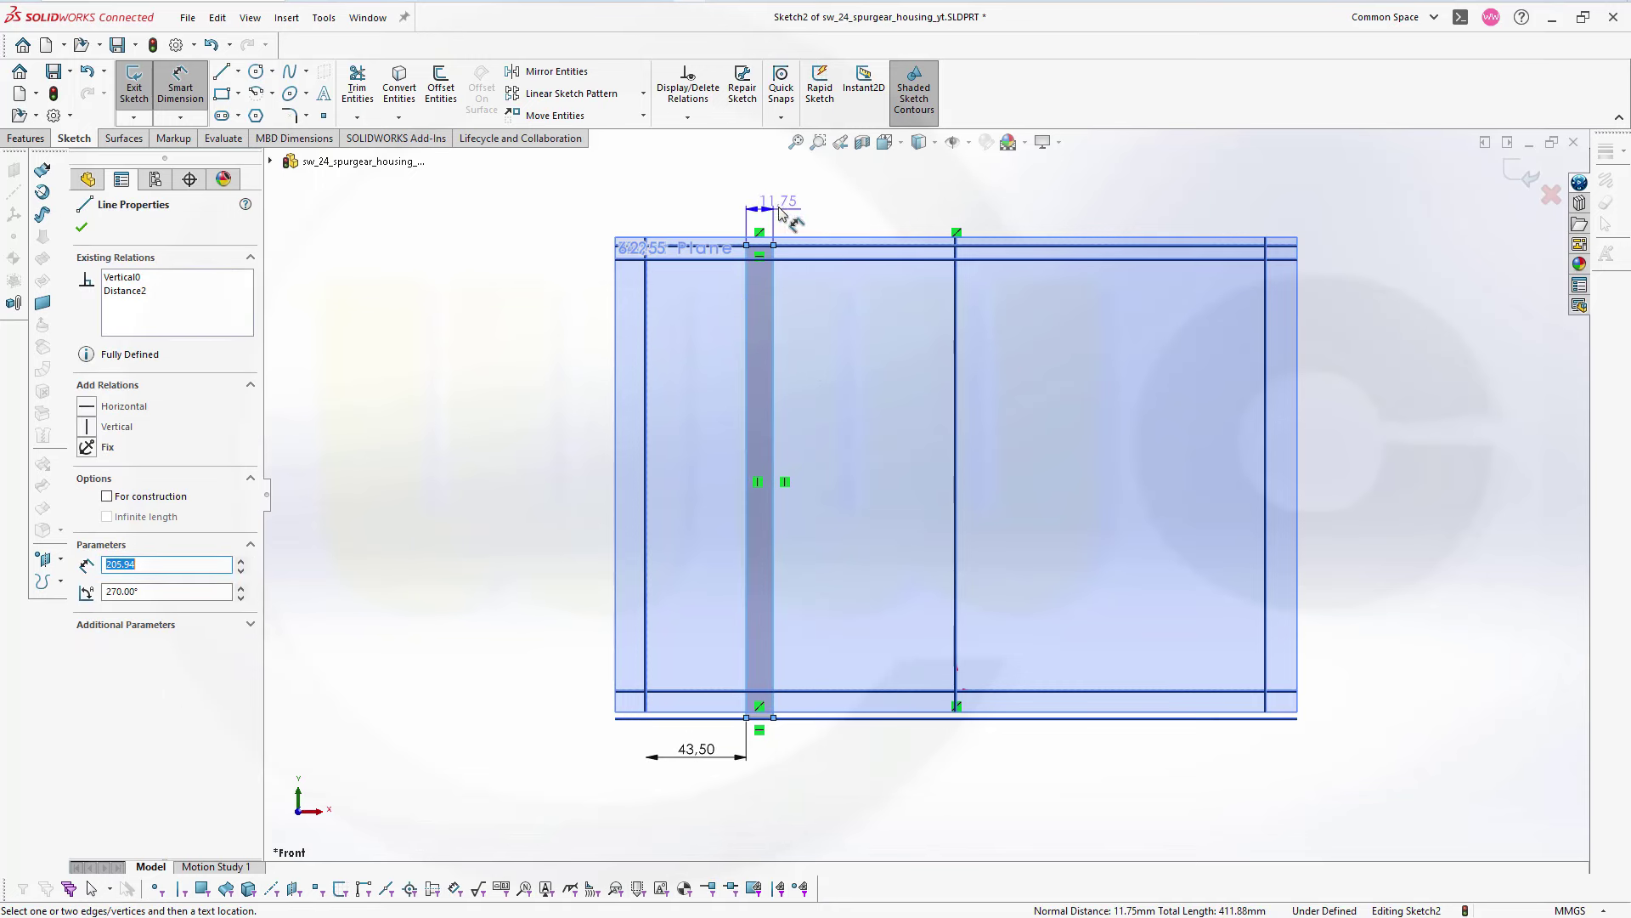
click(759, 240)
click(770, 211)
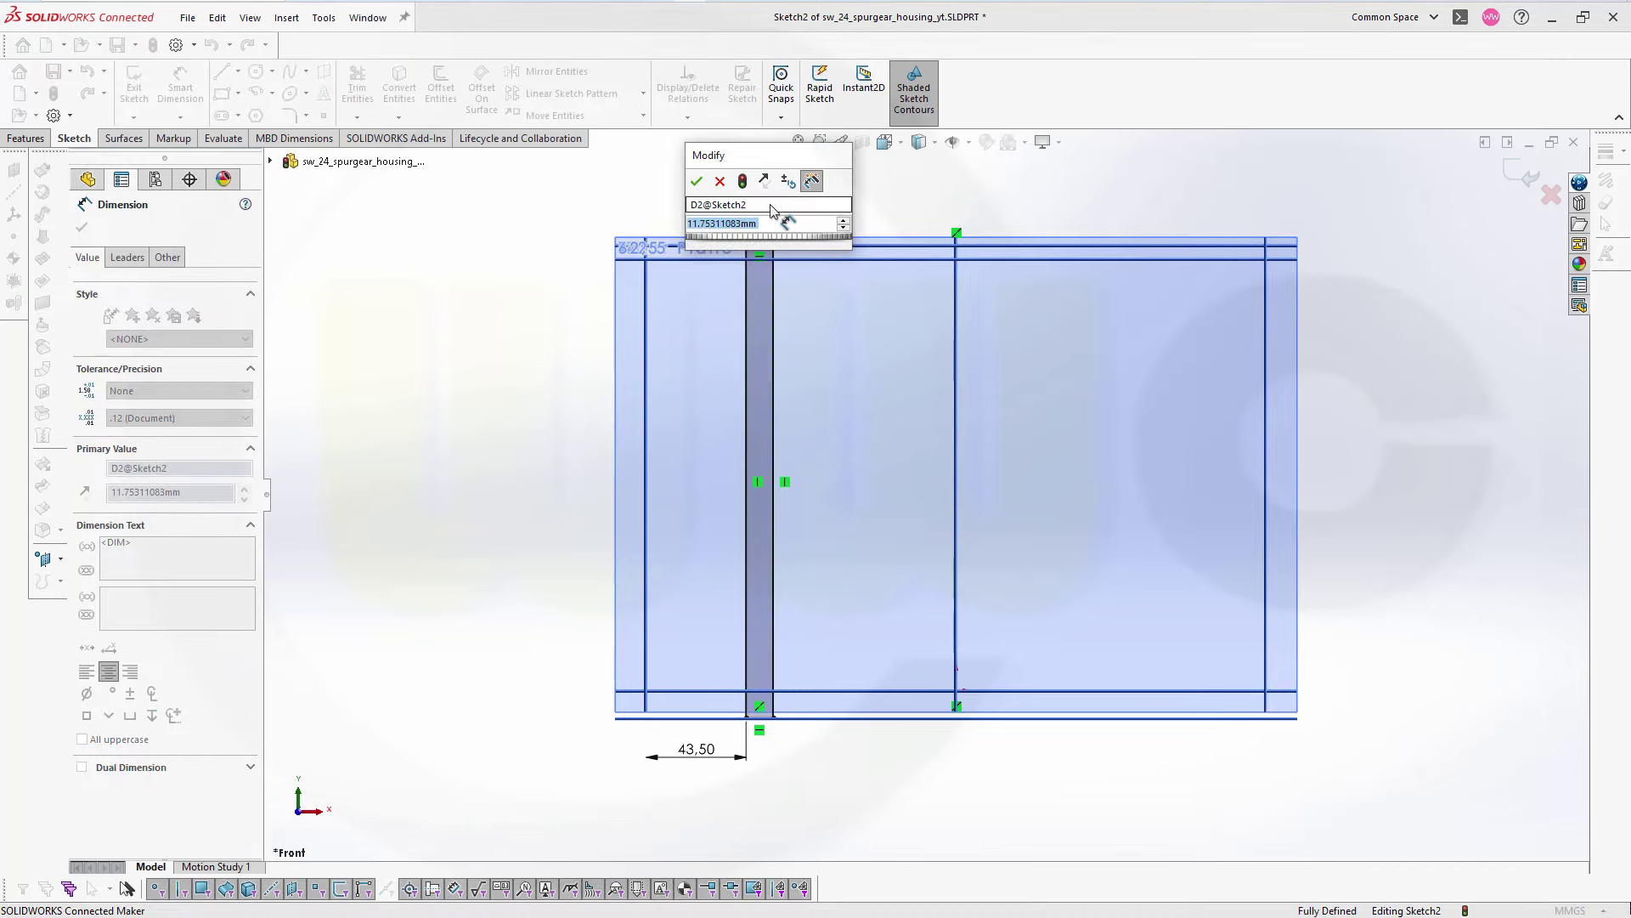
text(3)
key(Return)
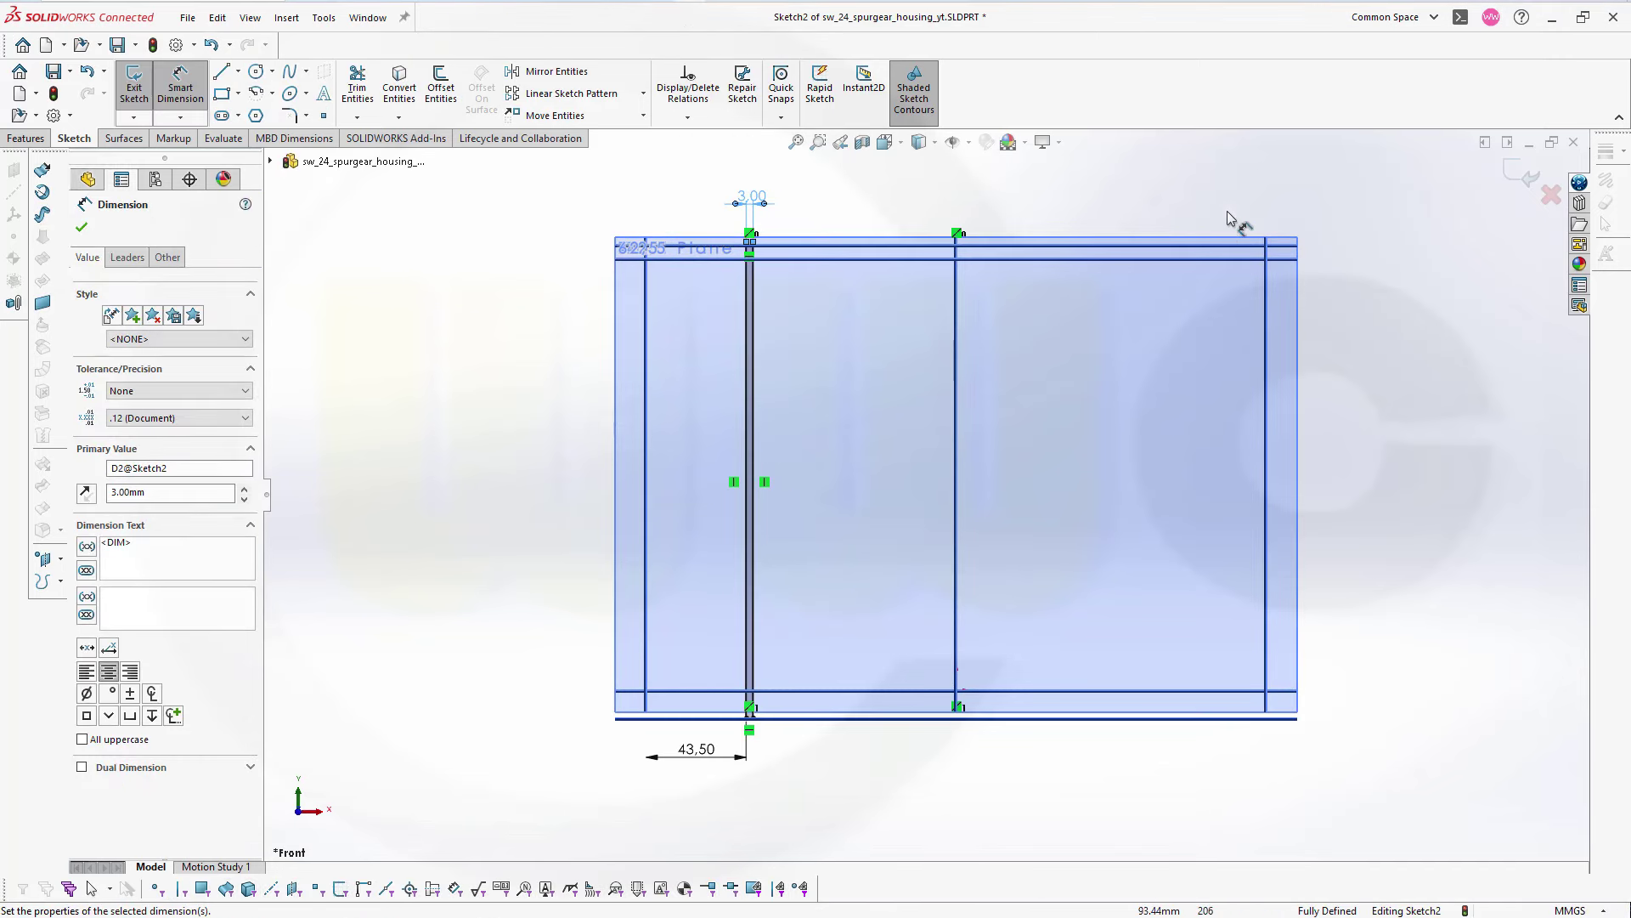
click(82, 227)
click(1523, 178)
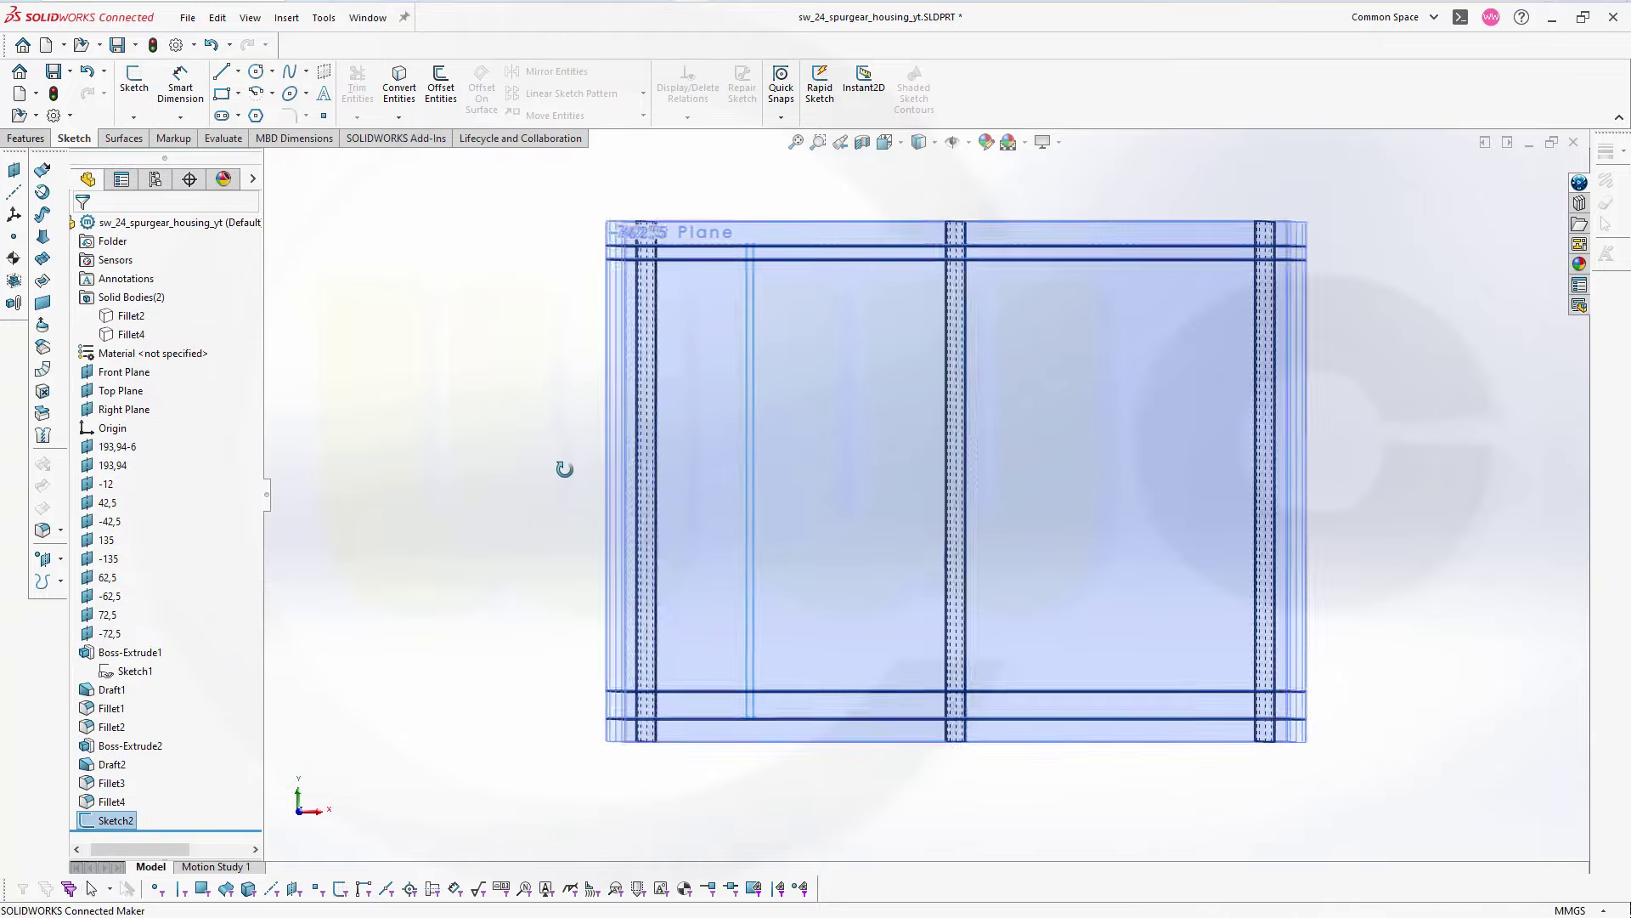
- Extrude Sketch2 up to the 72,5 plane in one direction and the -72,5 plane in the other
click(535, 423)
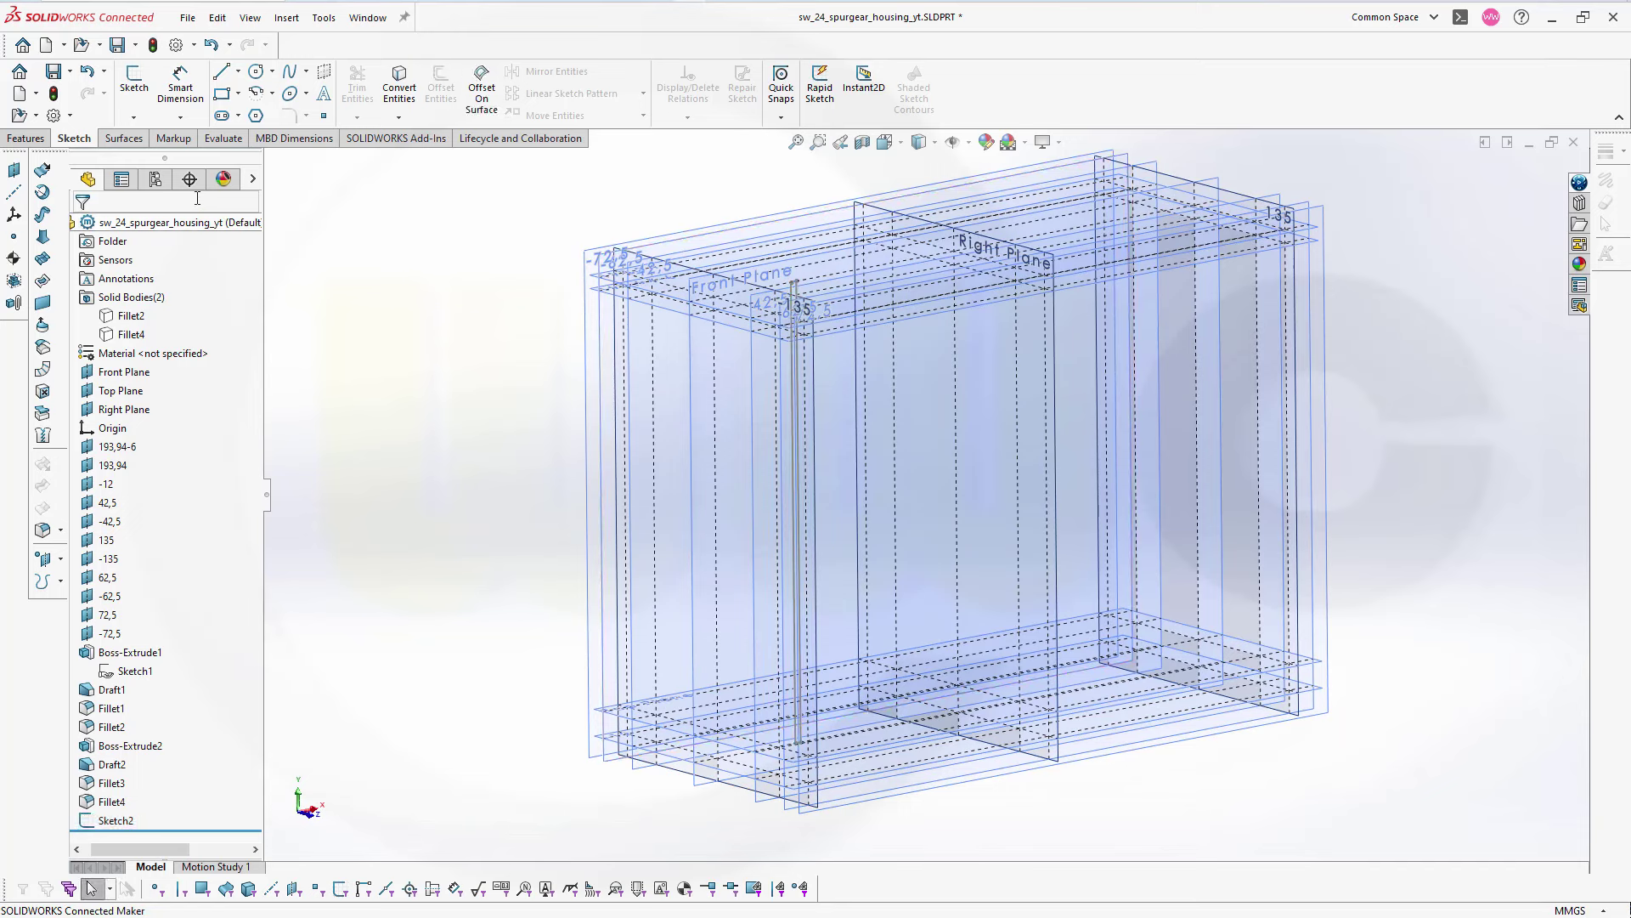
click(25, 138)
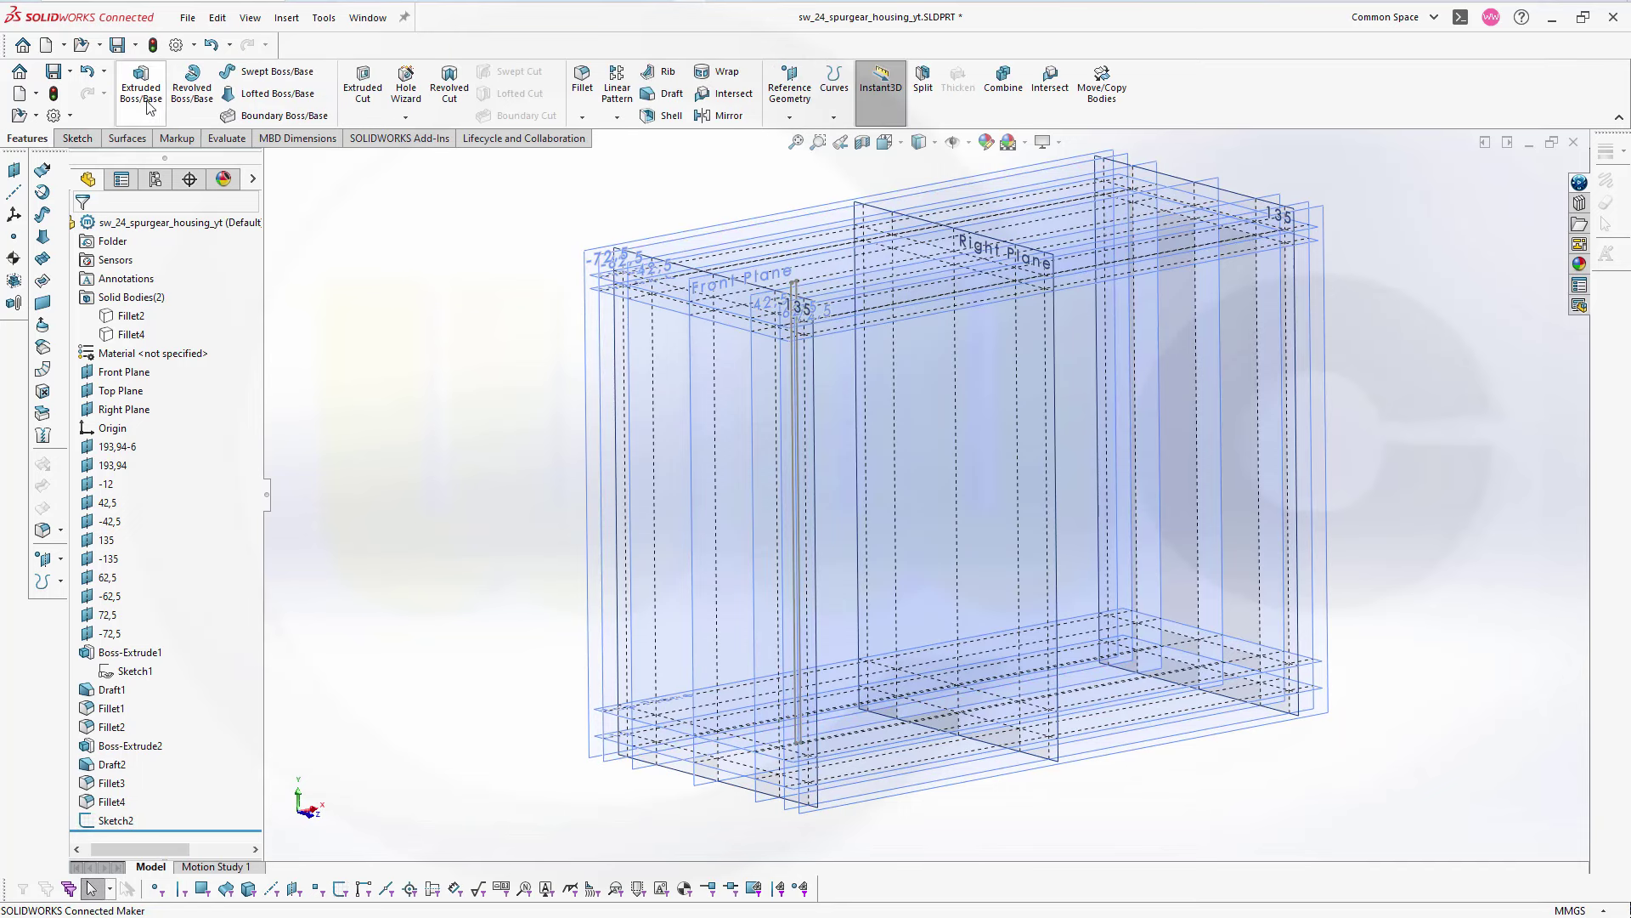
click(141, 87)
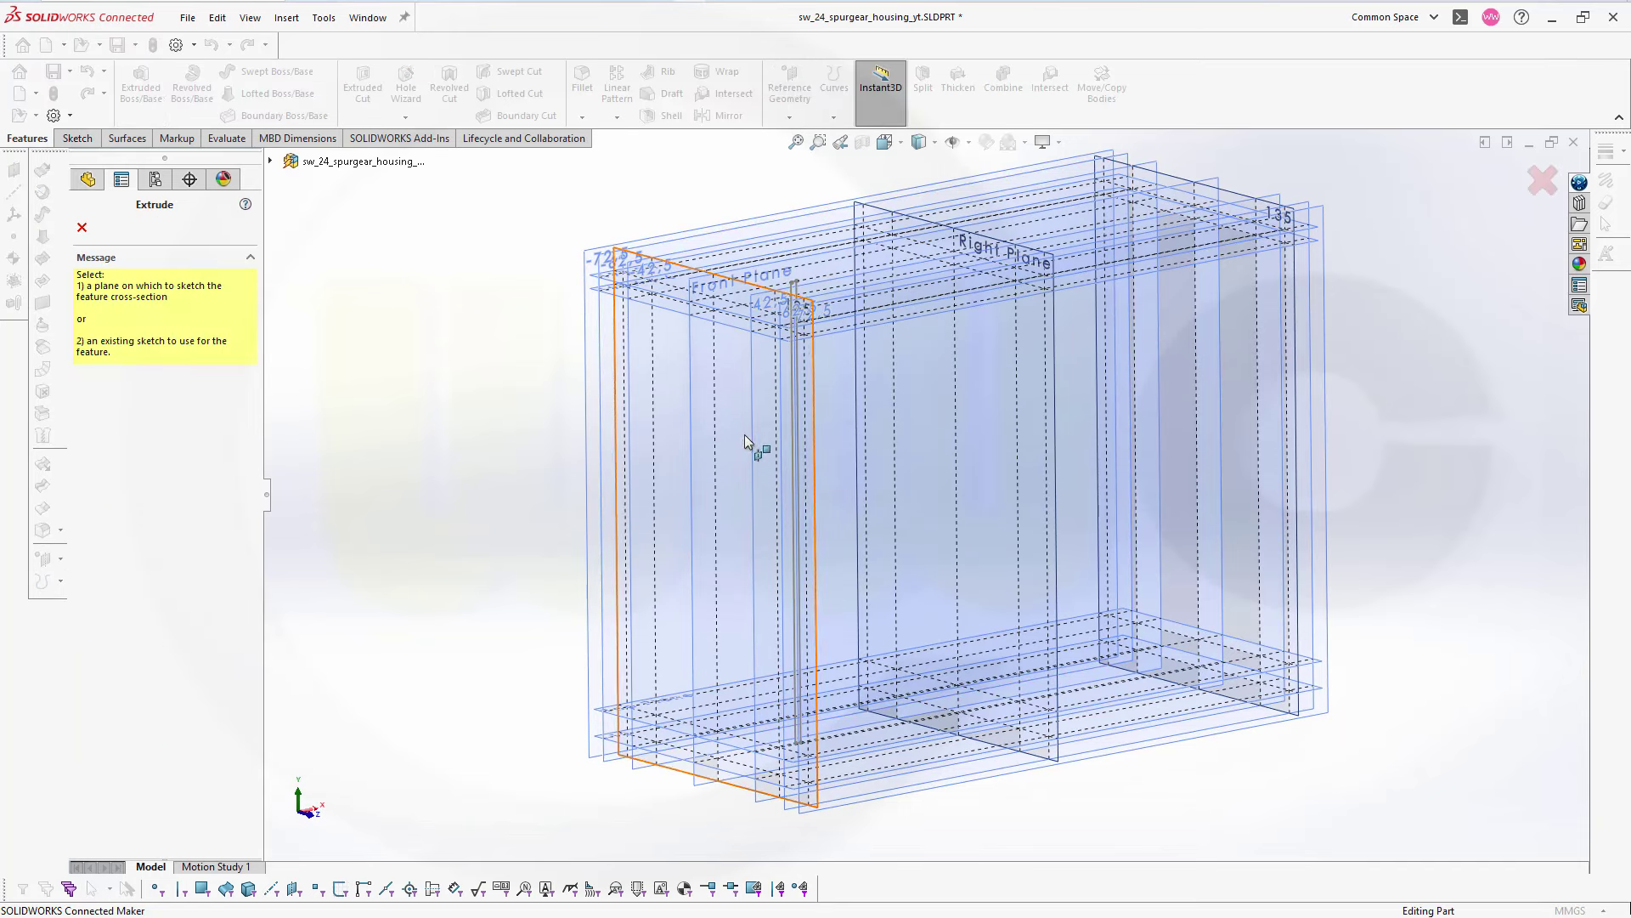
click(793, 448)
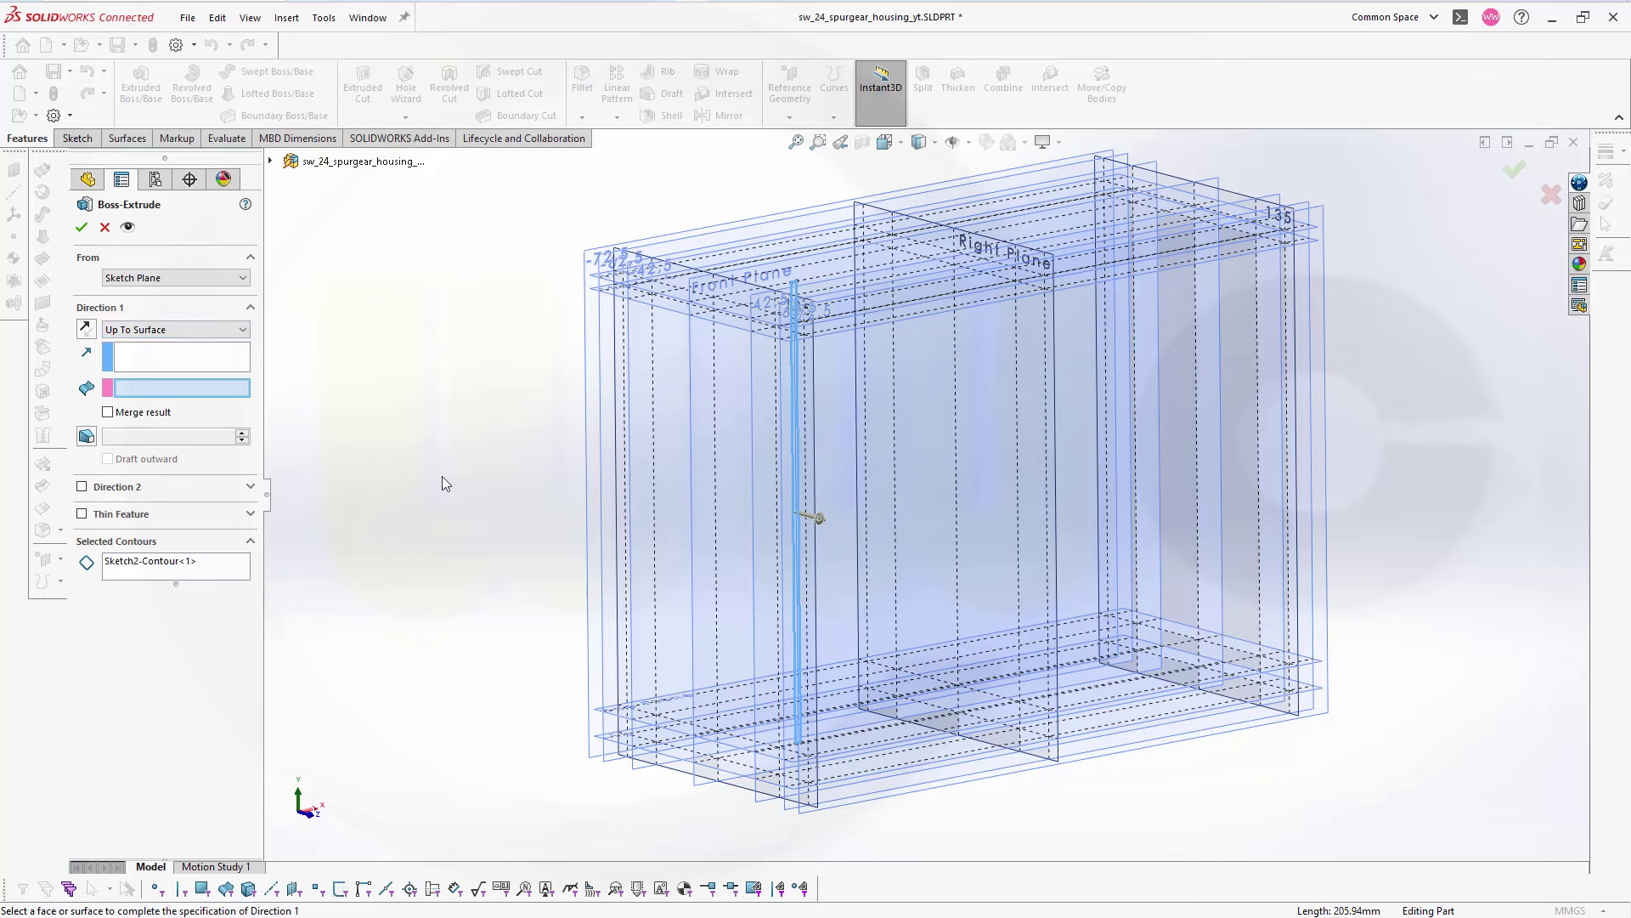
click(1323, 350)
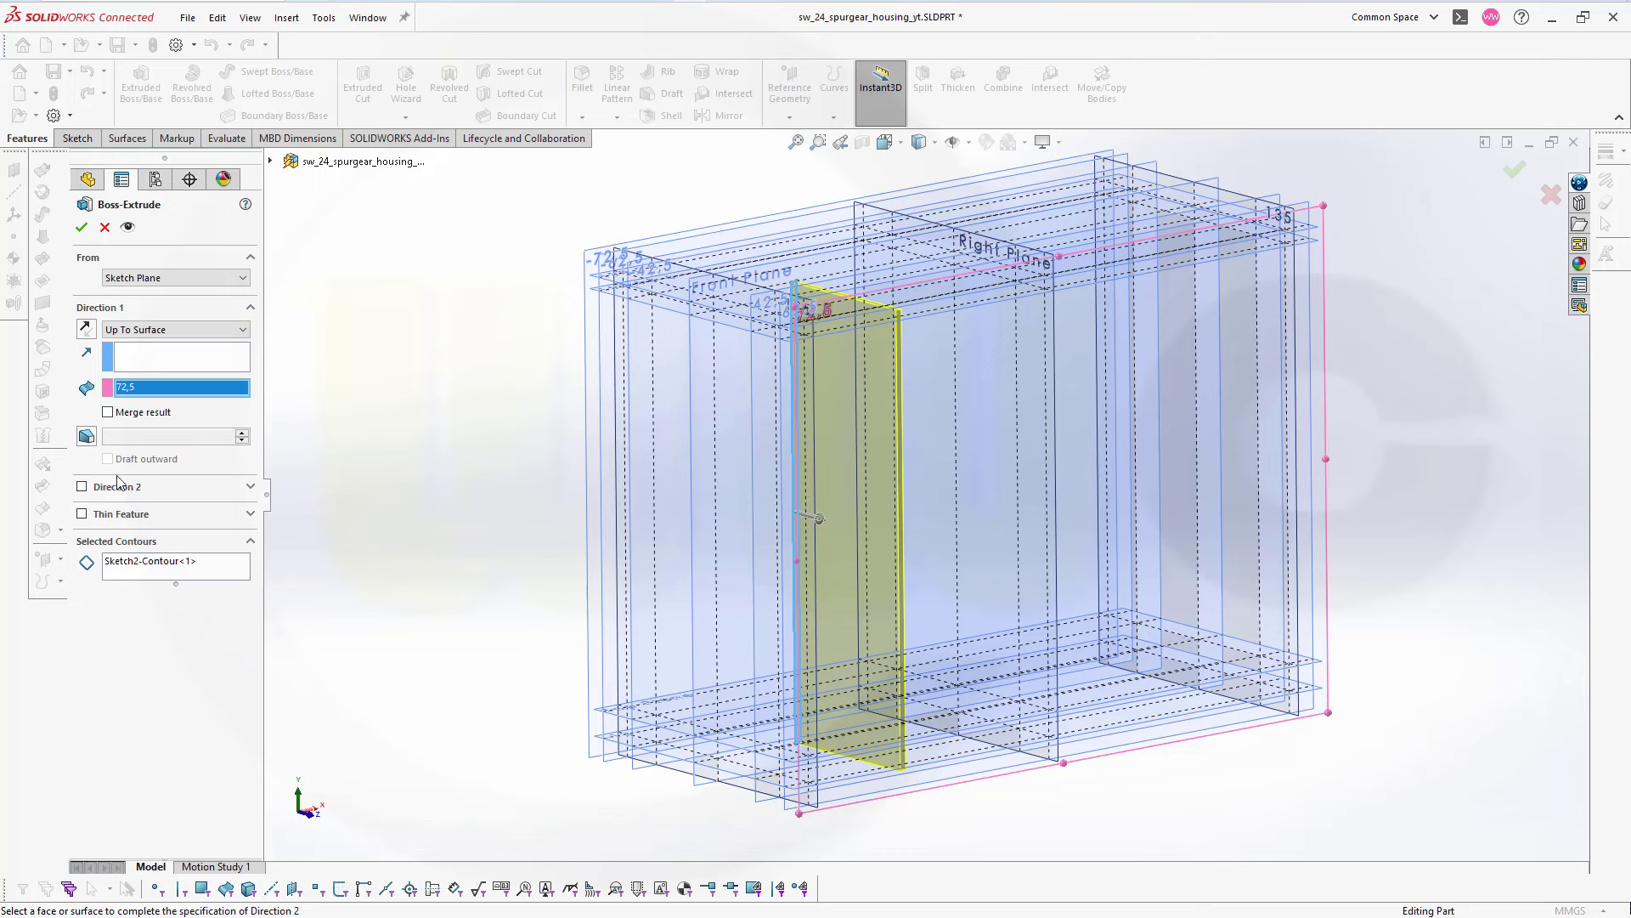
click(82, 487)
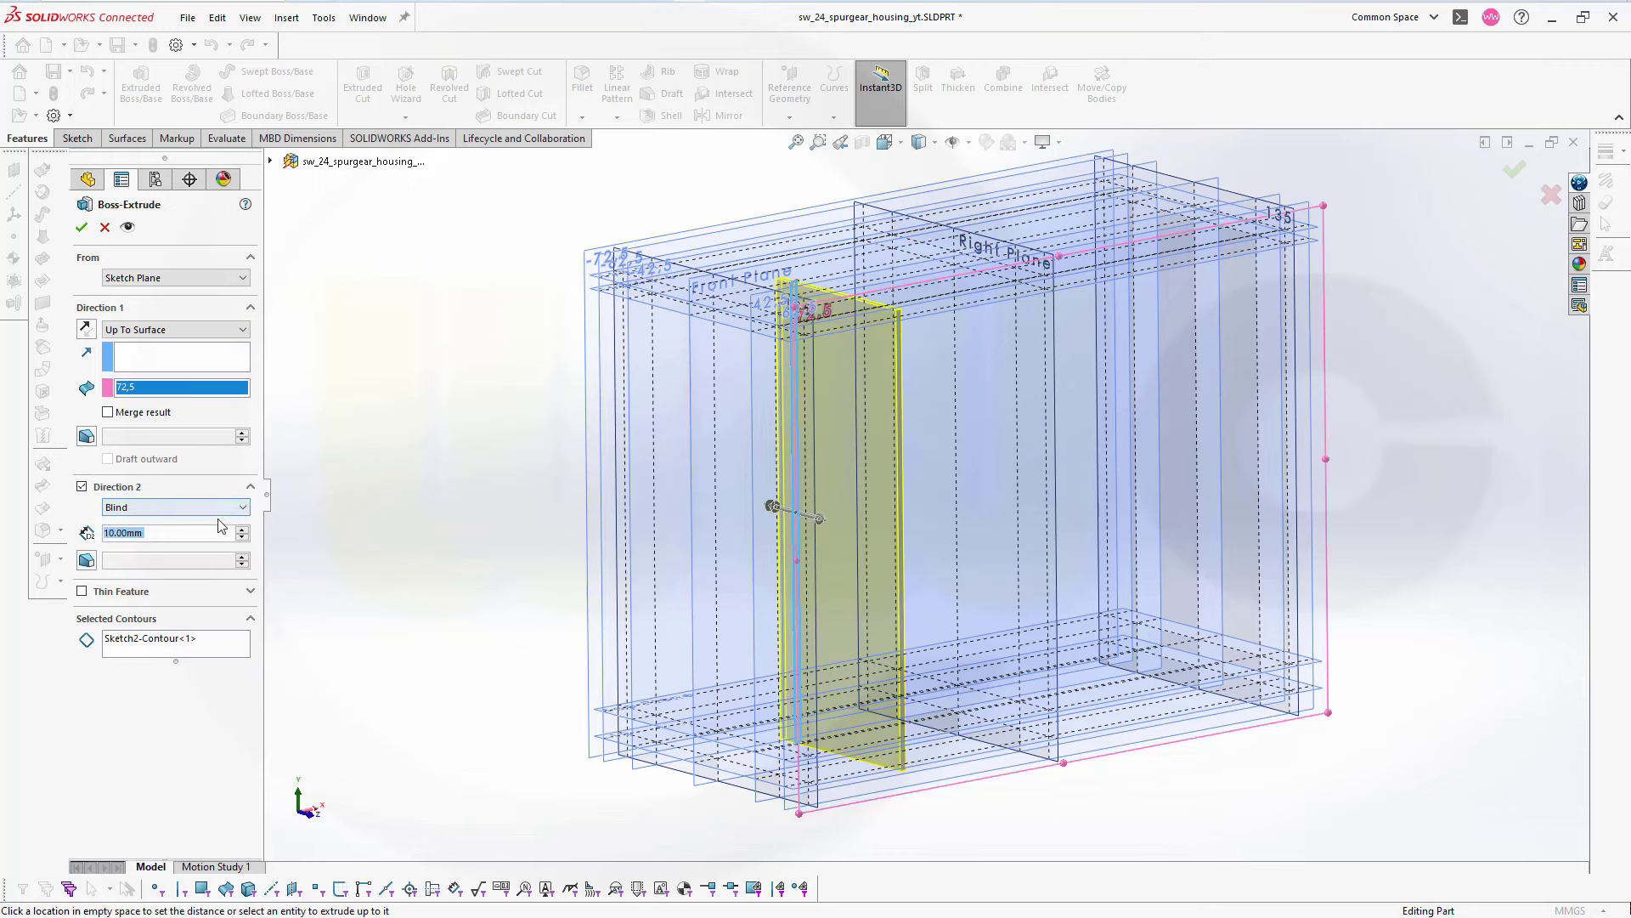
click(243, 507)
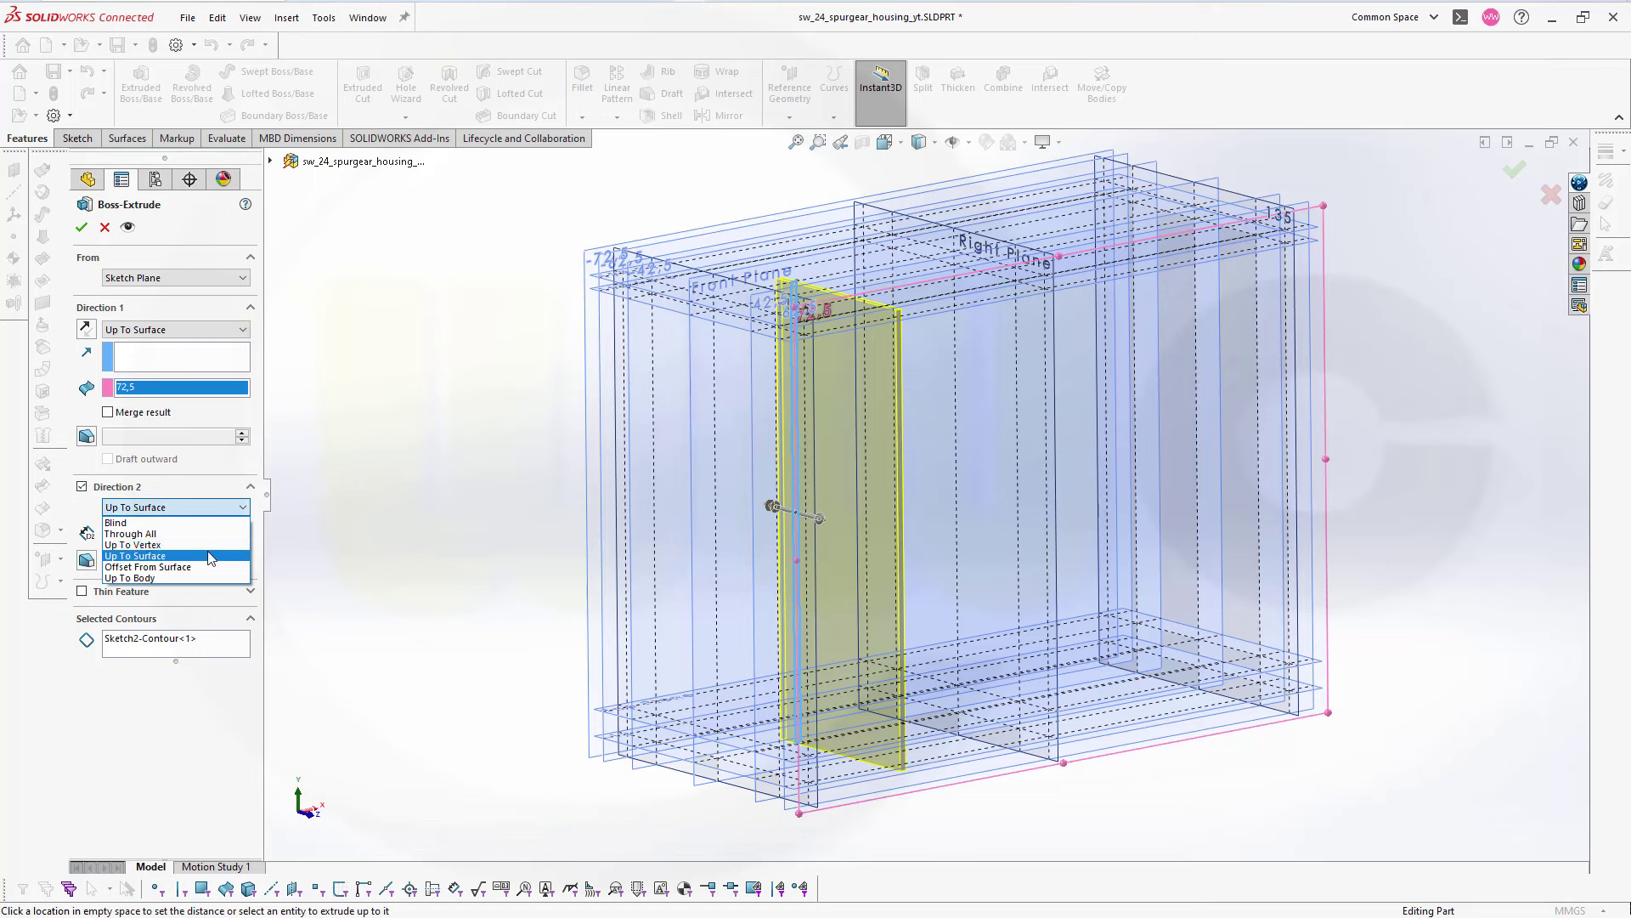
click(162, 556)
click(592, 385)
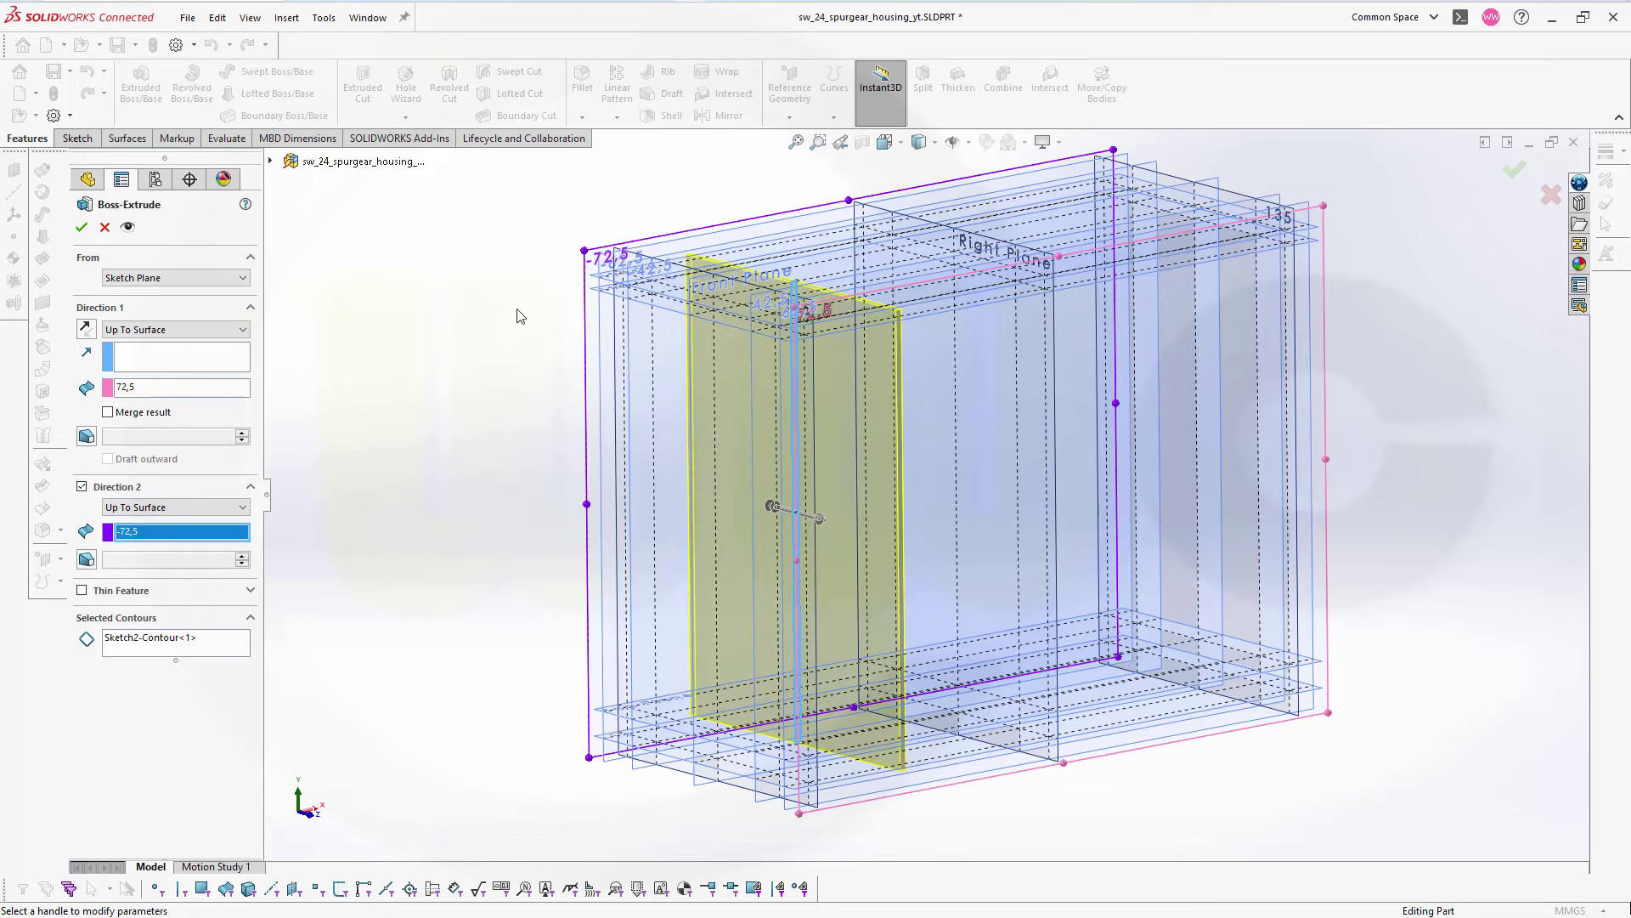
- Create the Boss-Extrude3 rib plate and start a Linear Pattern using it as the seed
click(82, 227)
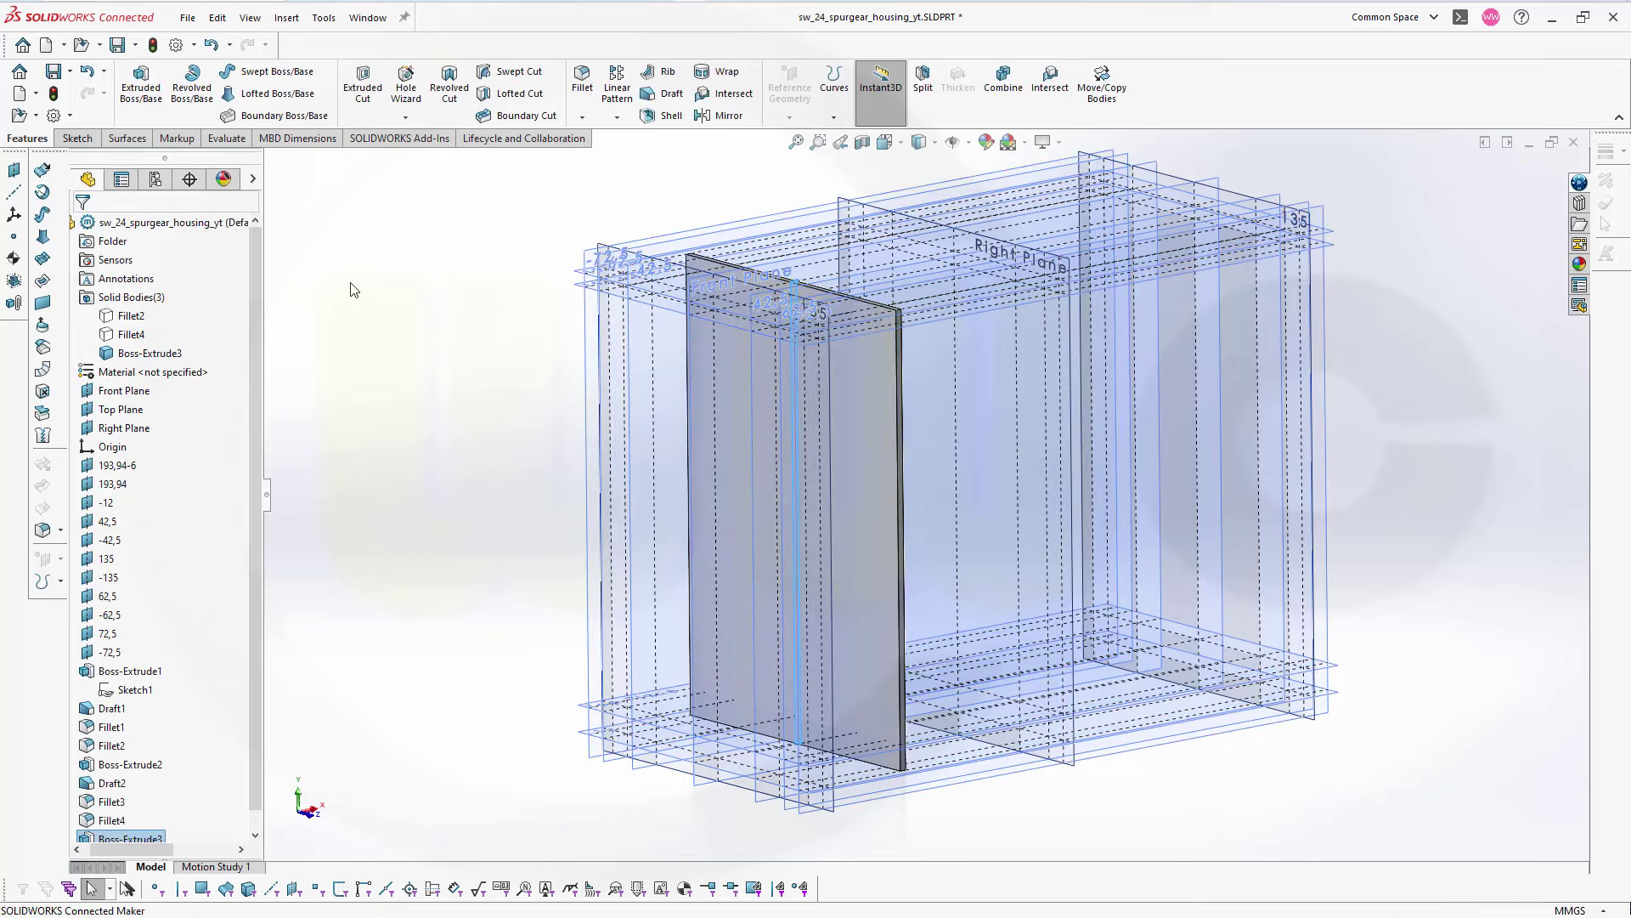
middle_drag(454, 348, 393, 375)
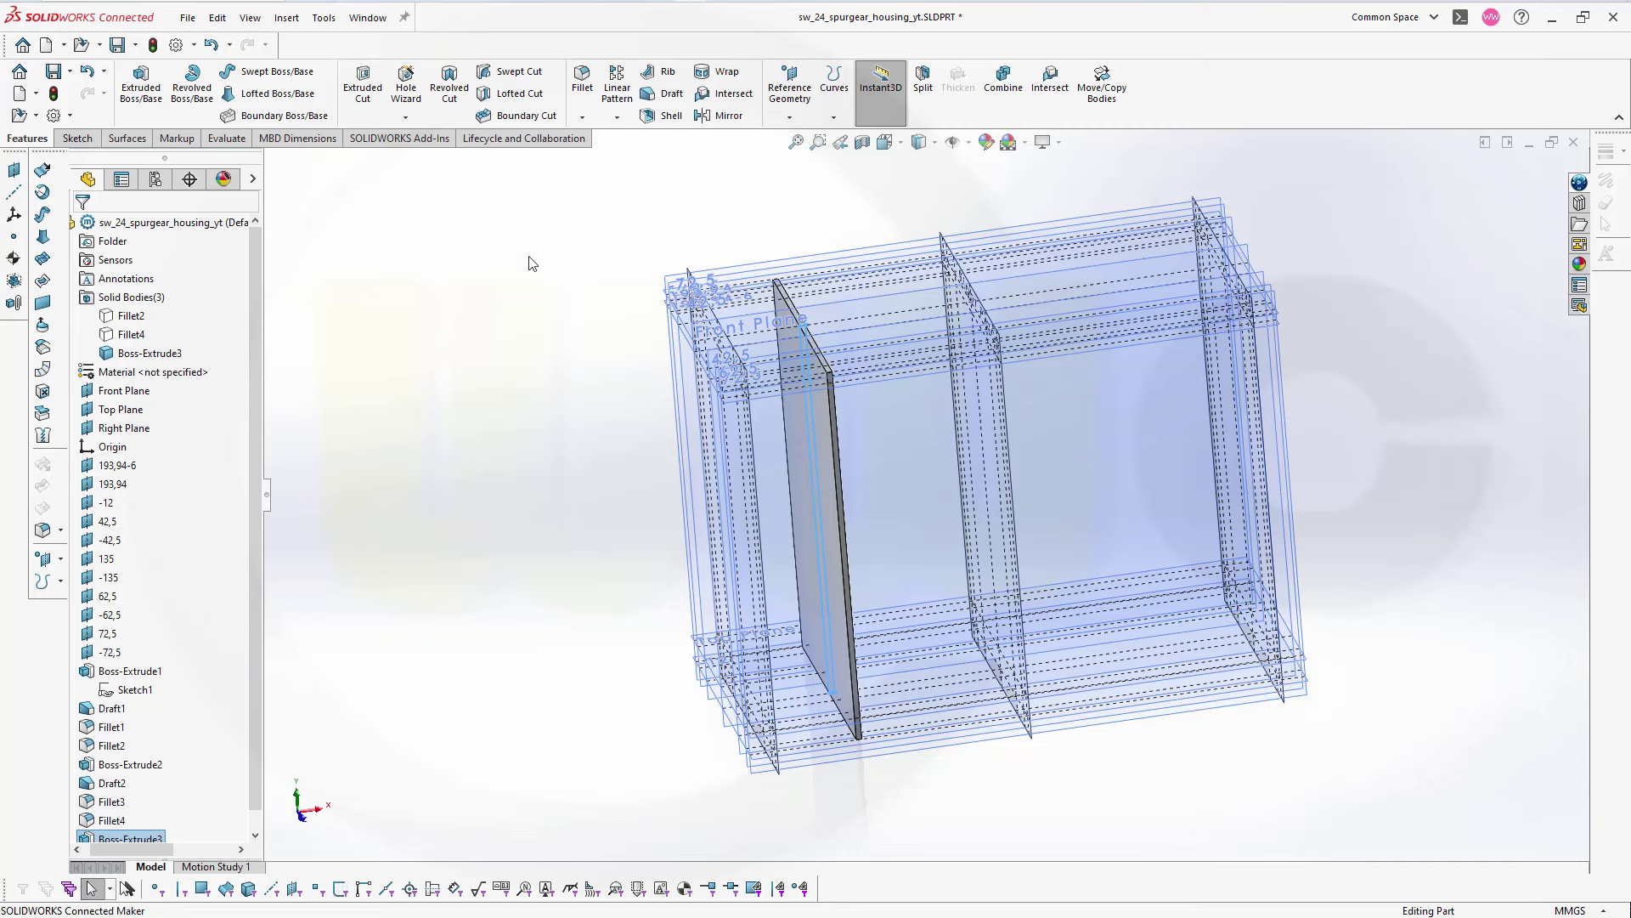
click(613, 103)
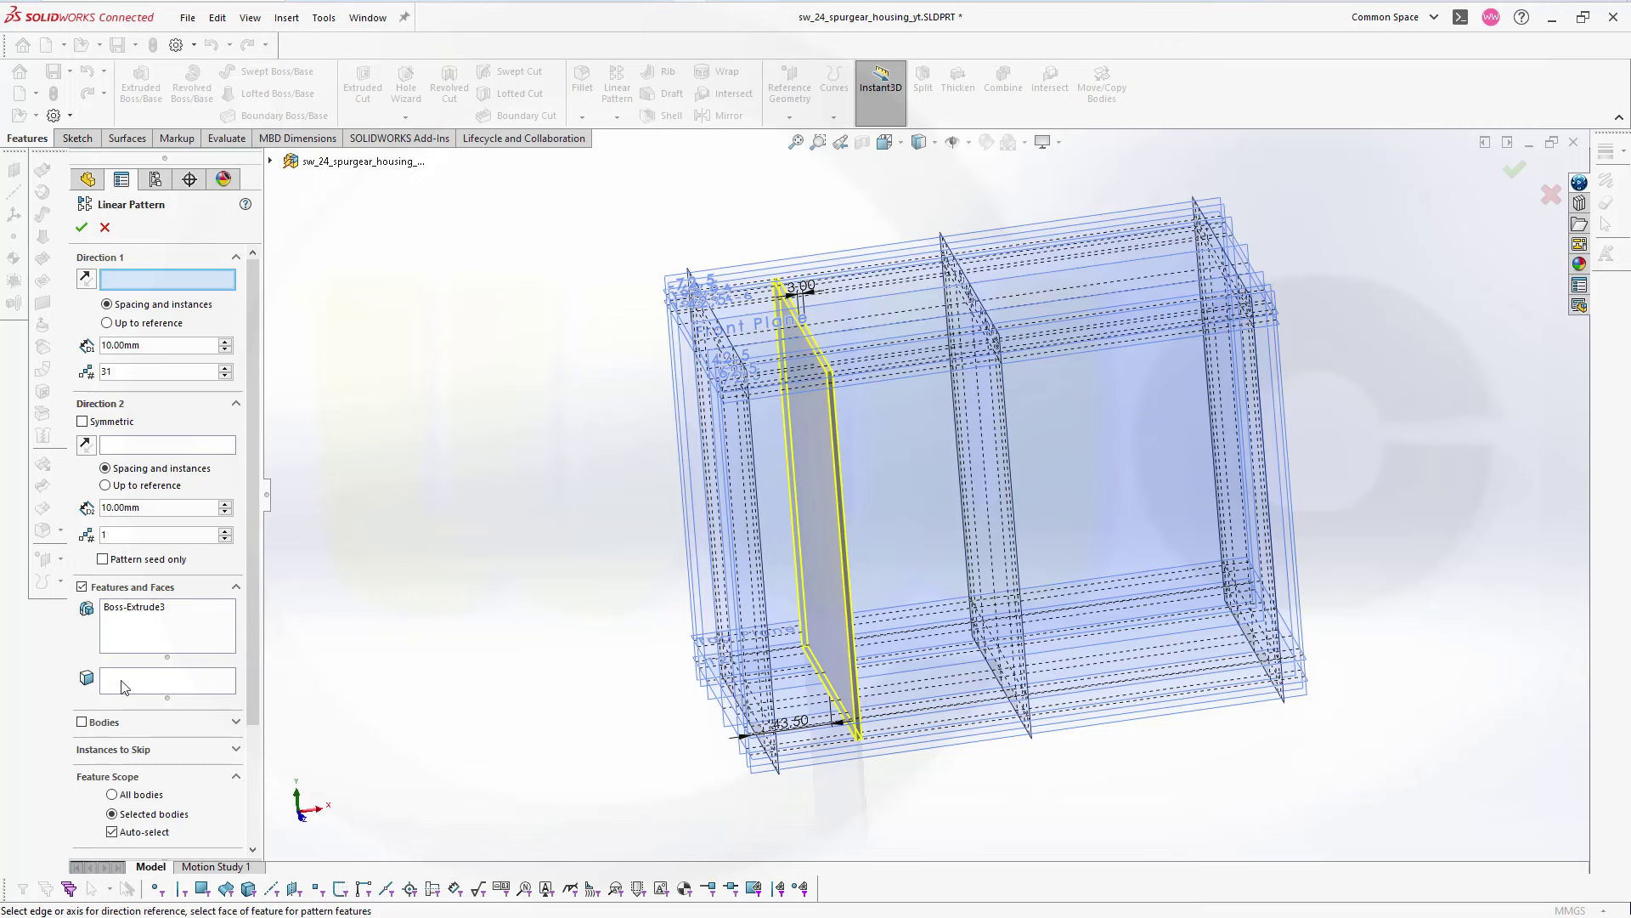
- Linear-pattern the Boss-Extrude3 rib plate body along Right Plane: 6 instances, 33 mm apart
click(84, 723)
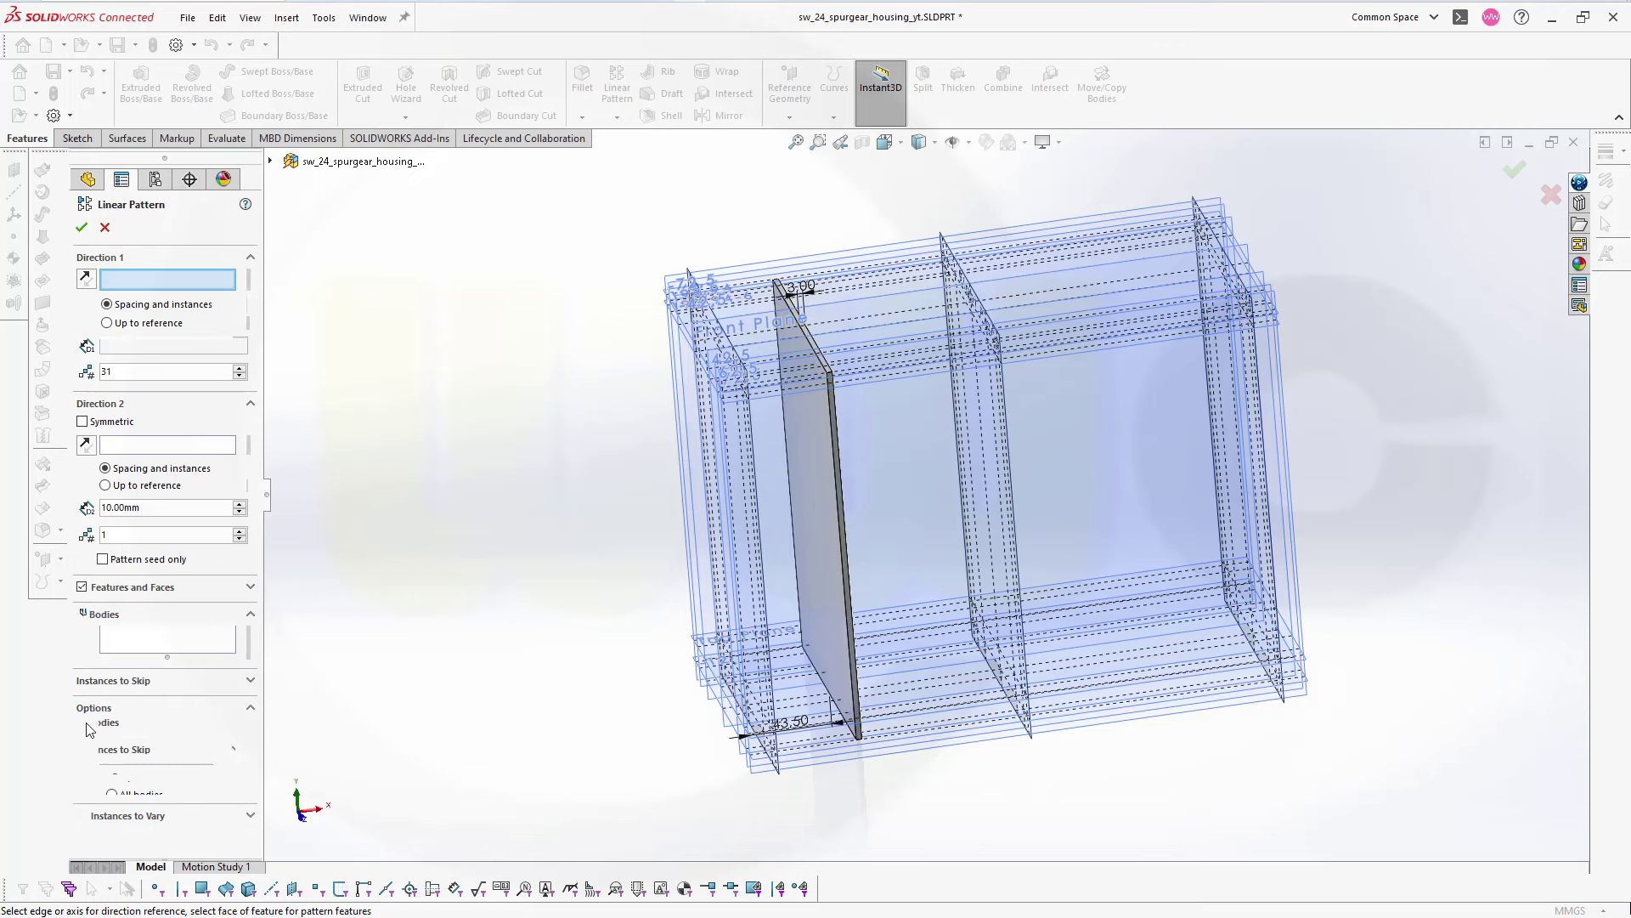
click(818, 432)
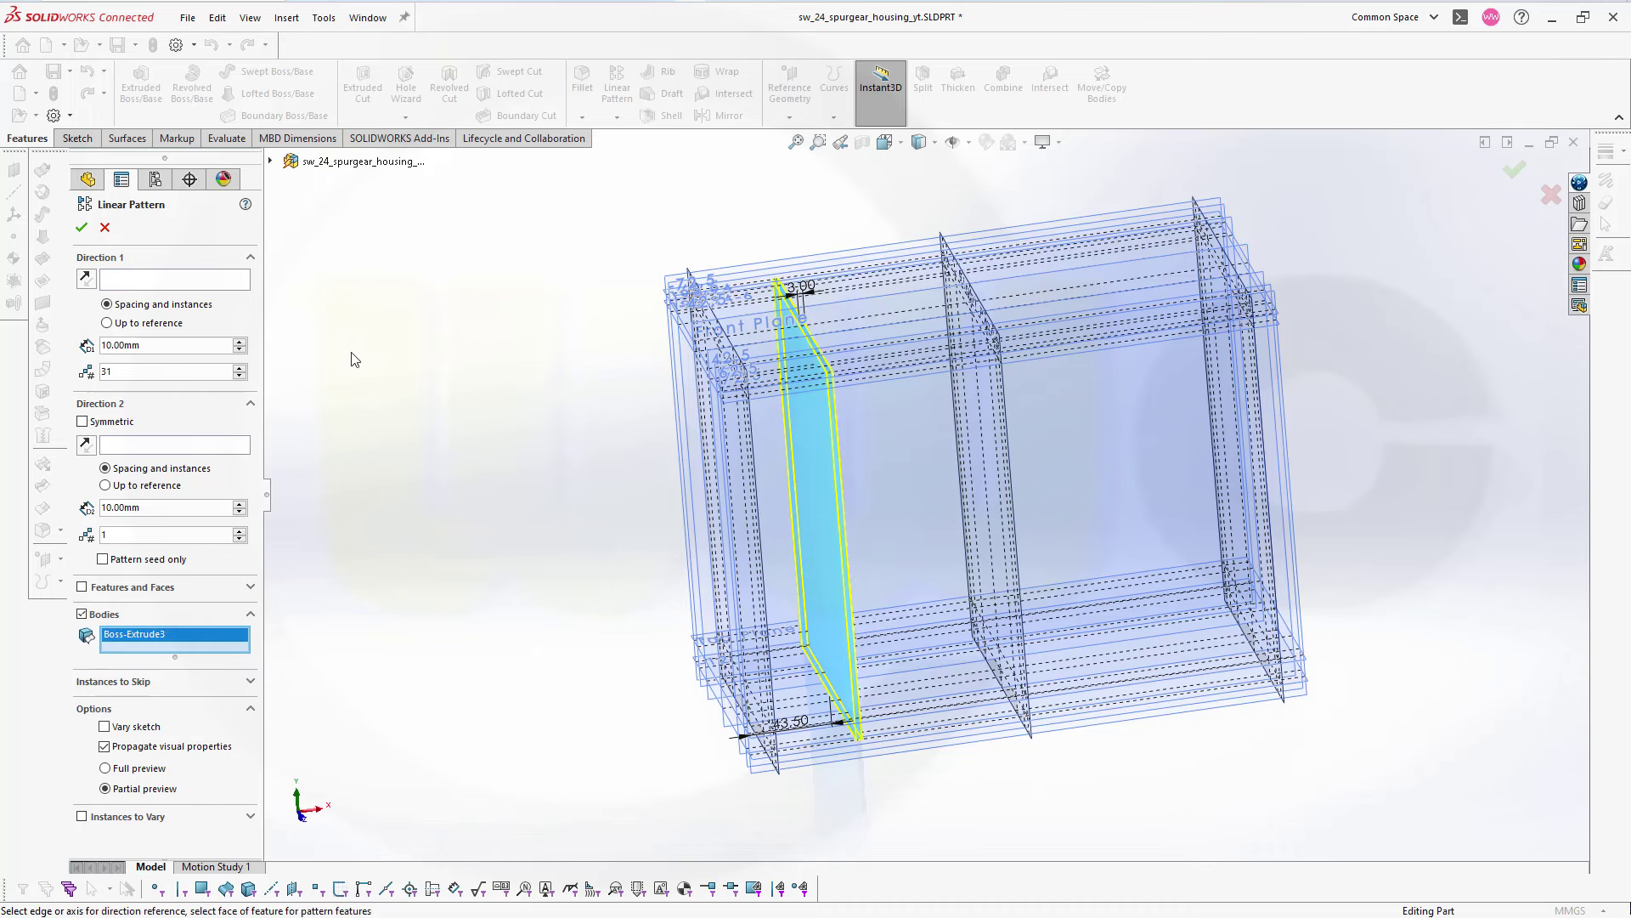
click(118, 284)
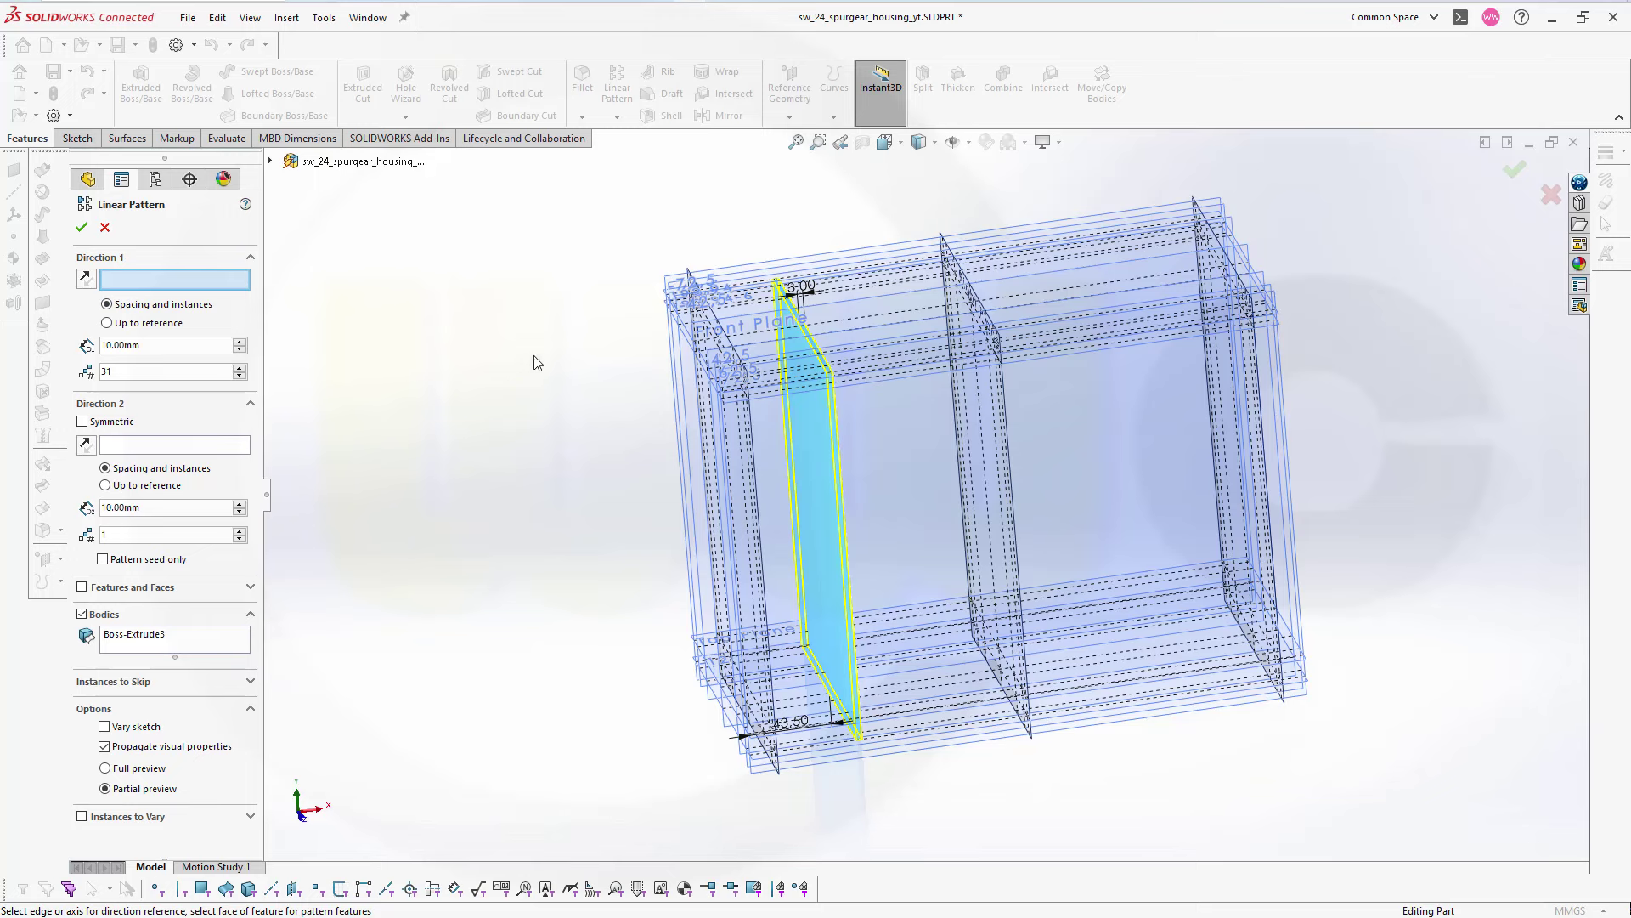
click(270, 161)
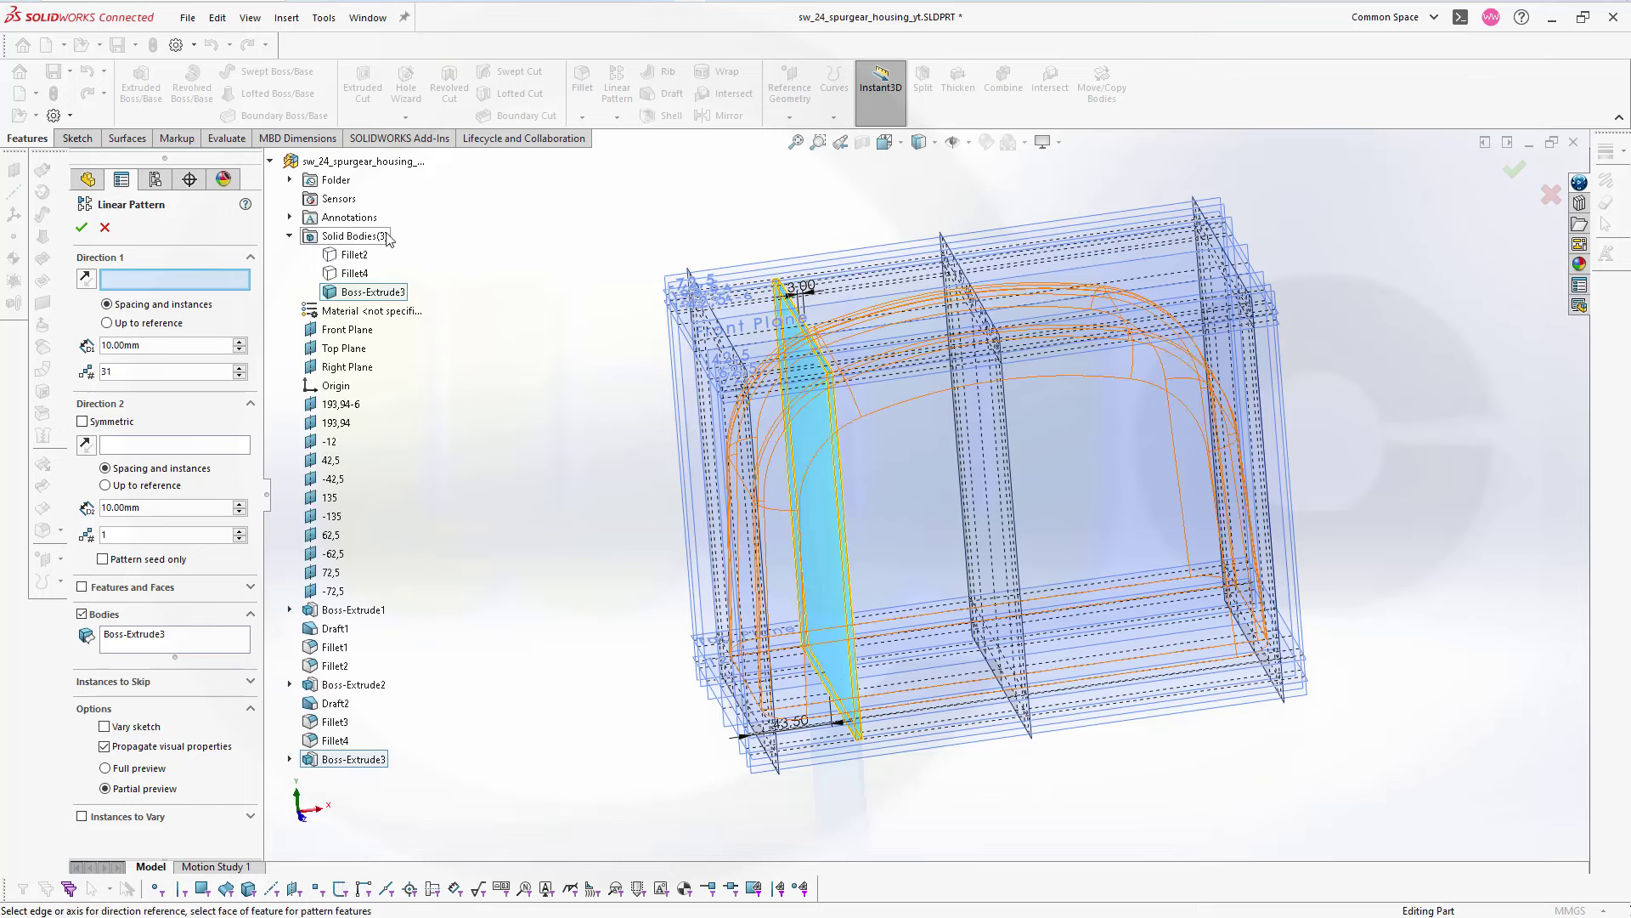
click(348, 369)
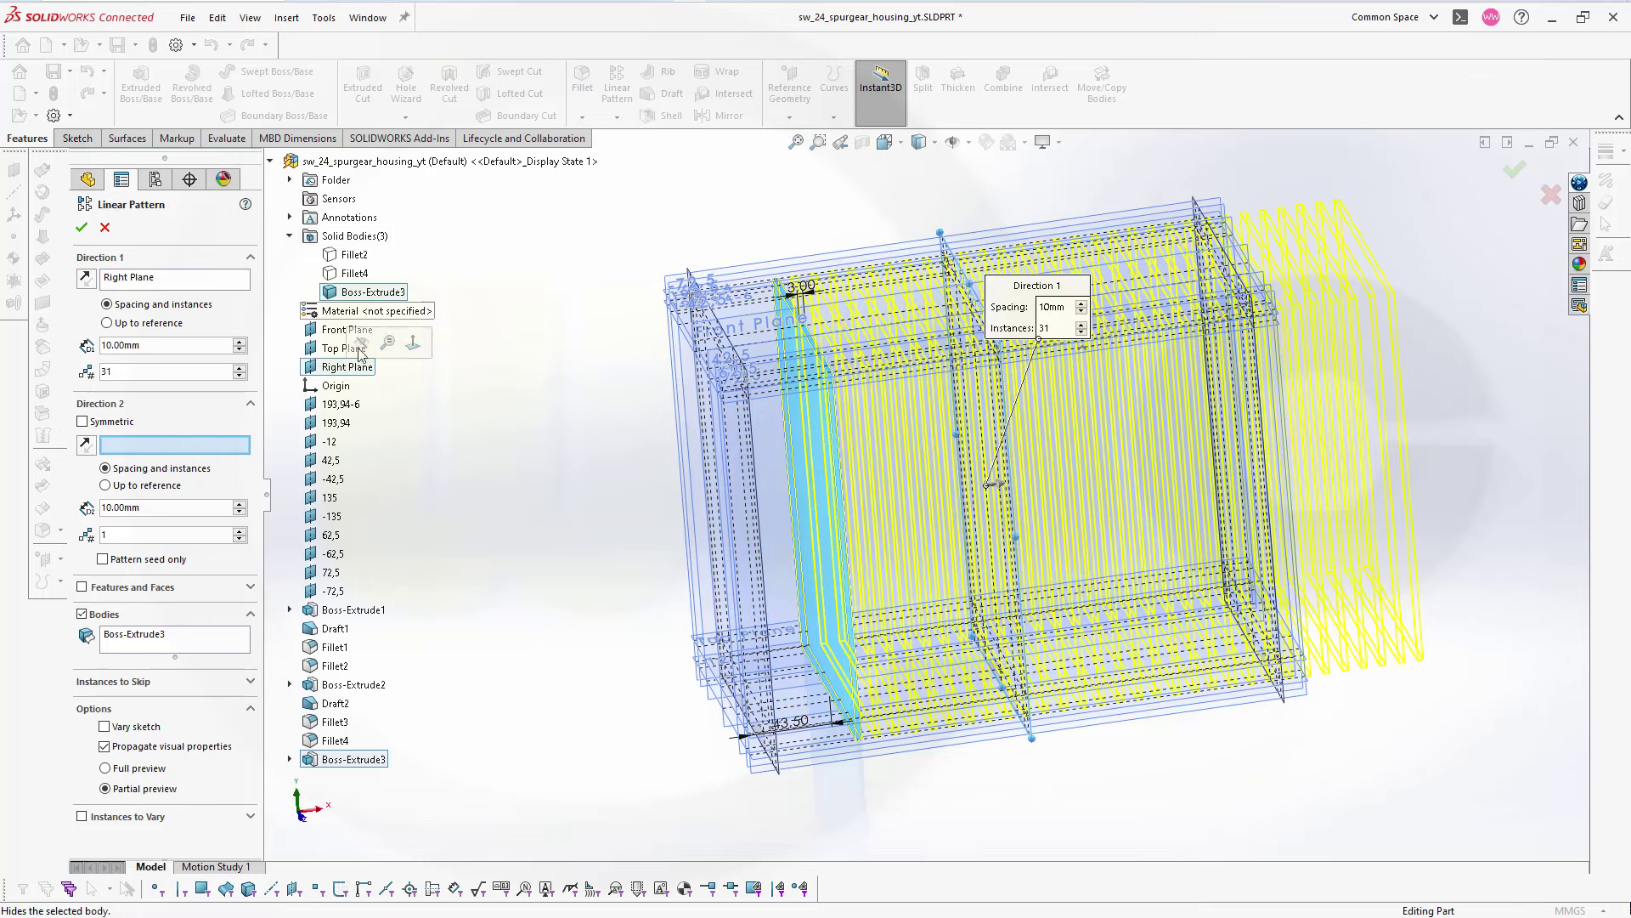
double_click(136, 372)
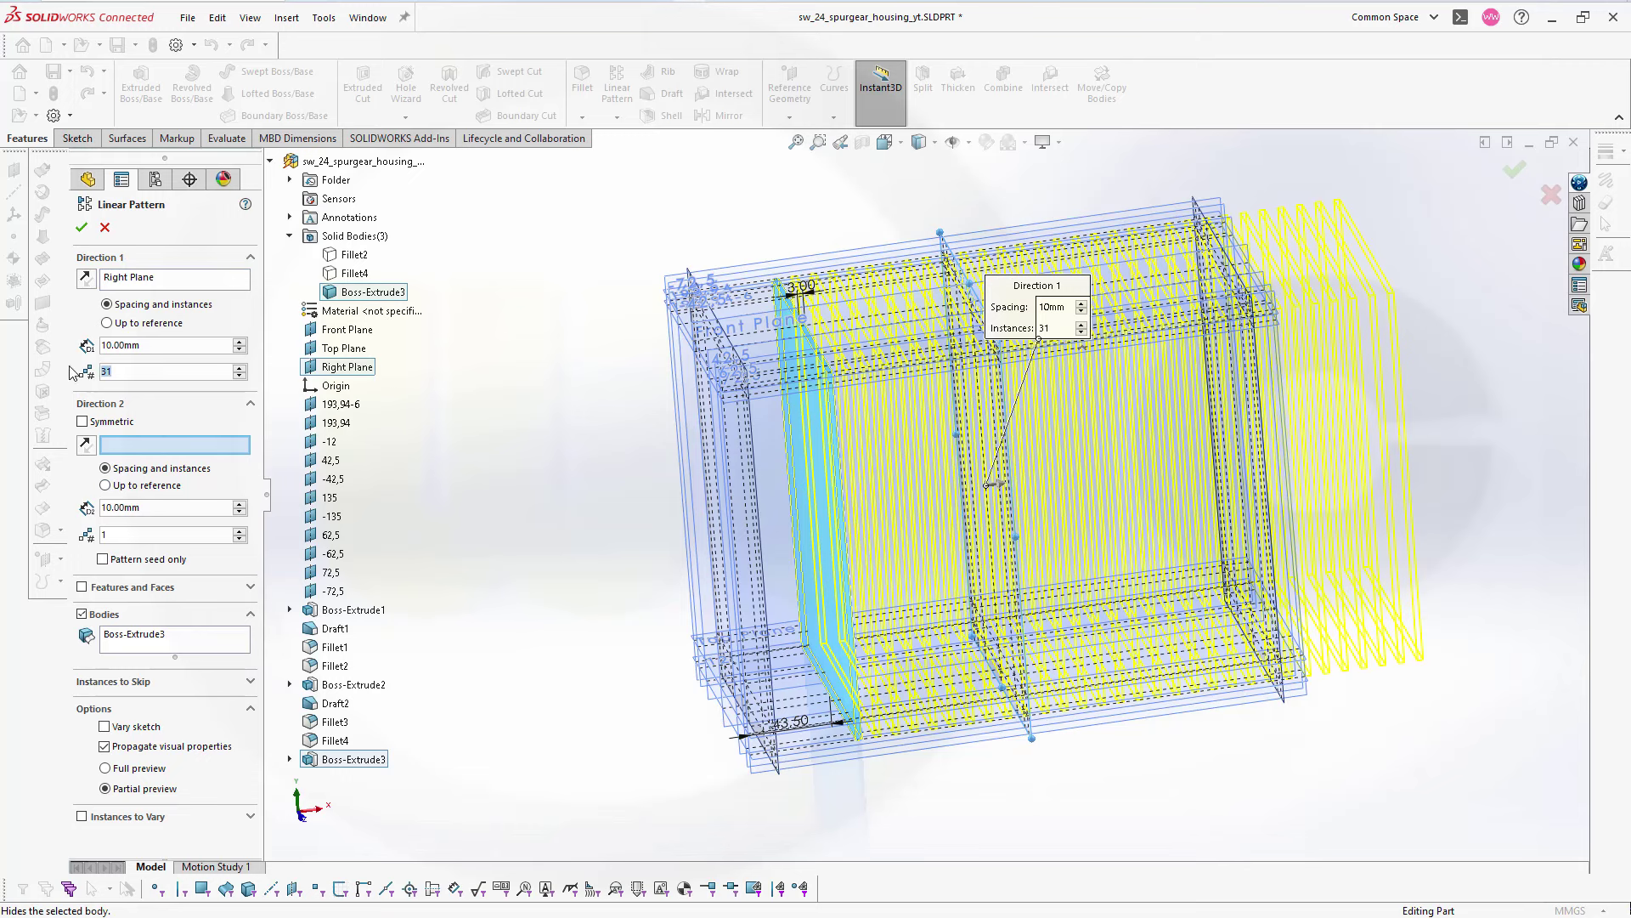
text(6)
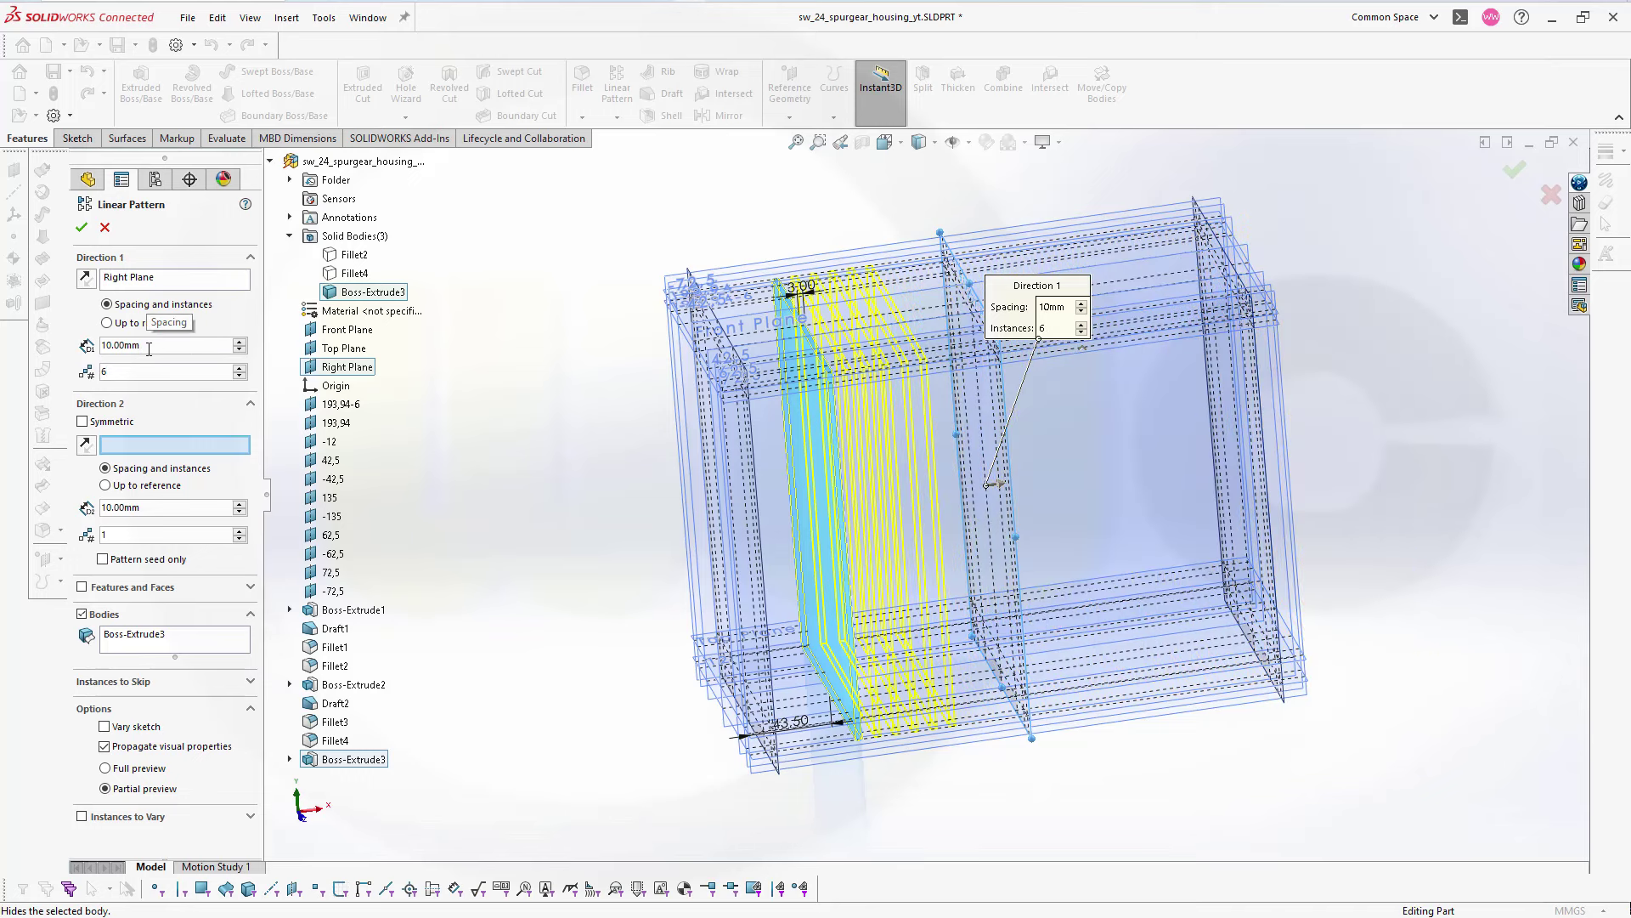
click(119, 346)
text(33)
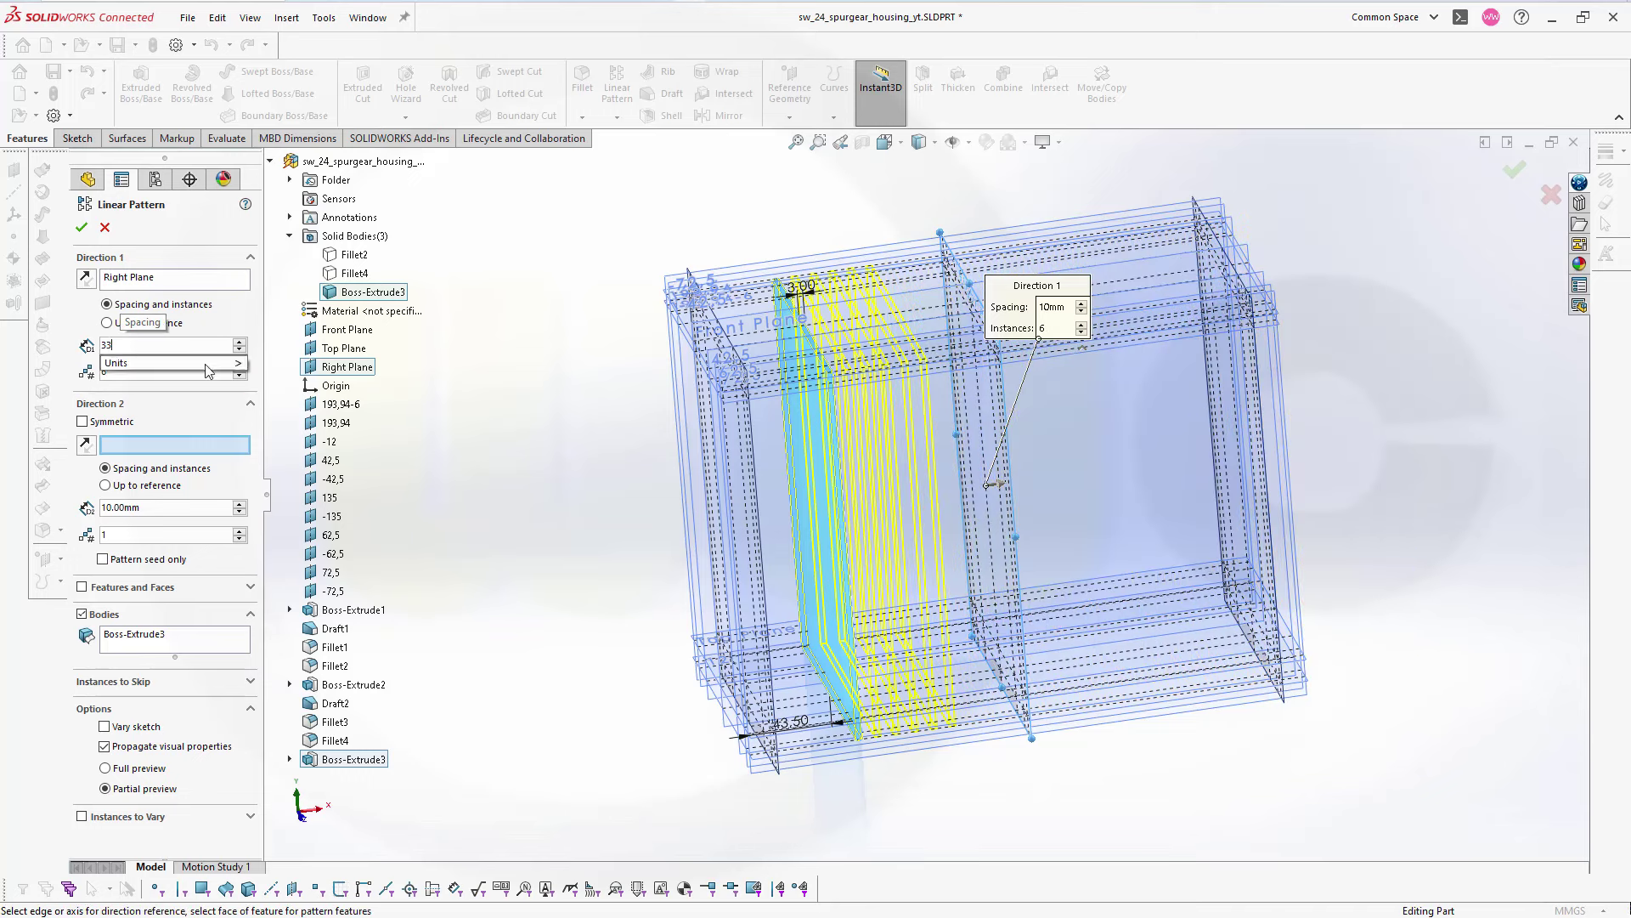
key(Return)
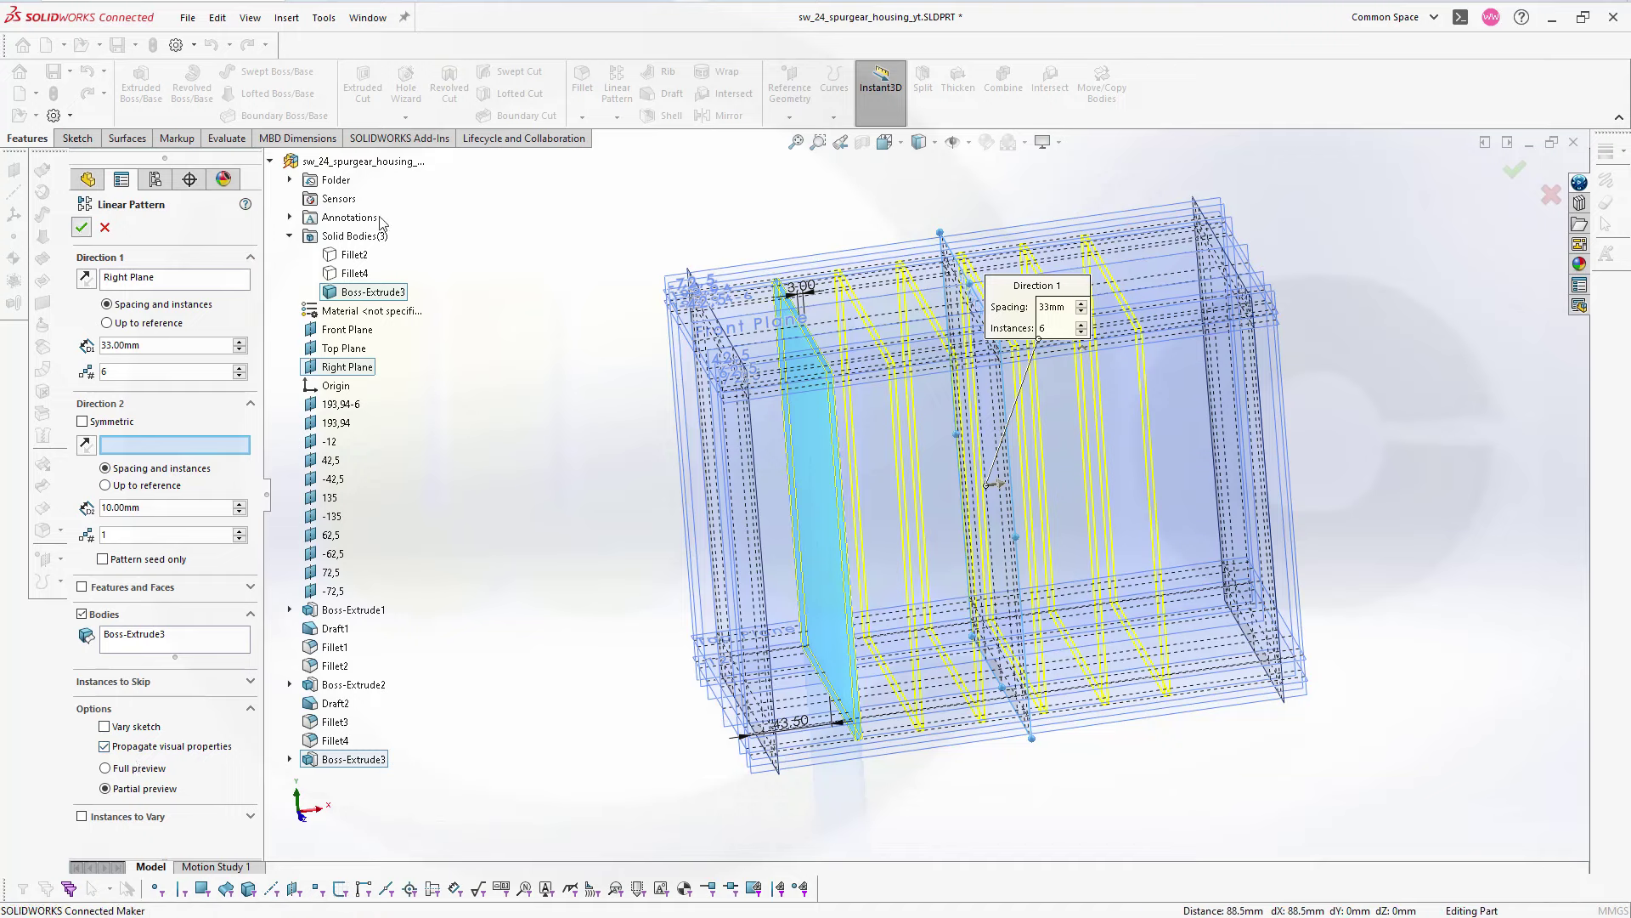
key(Return)
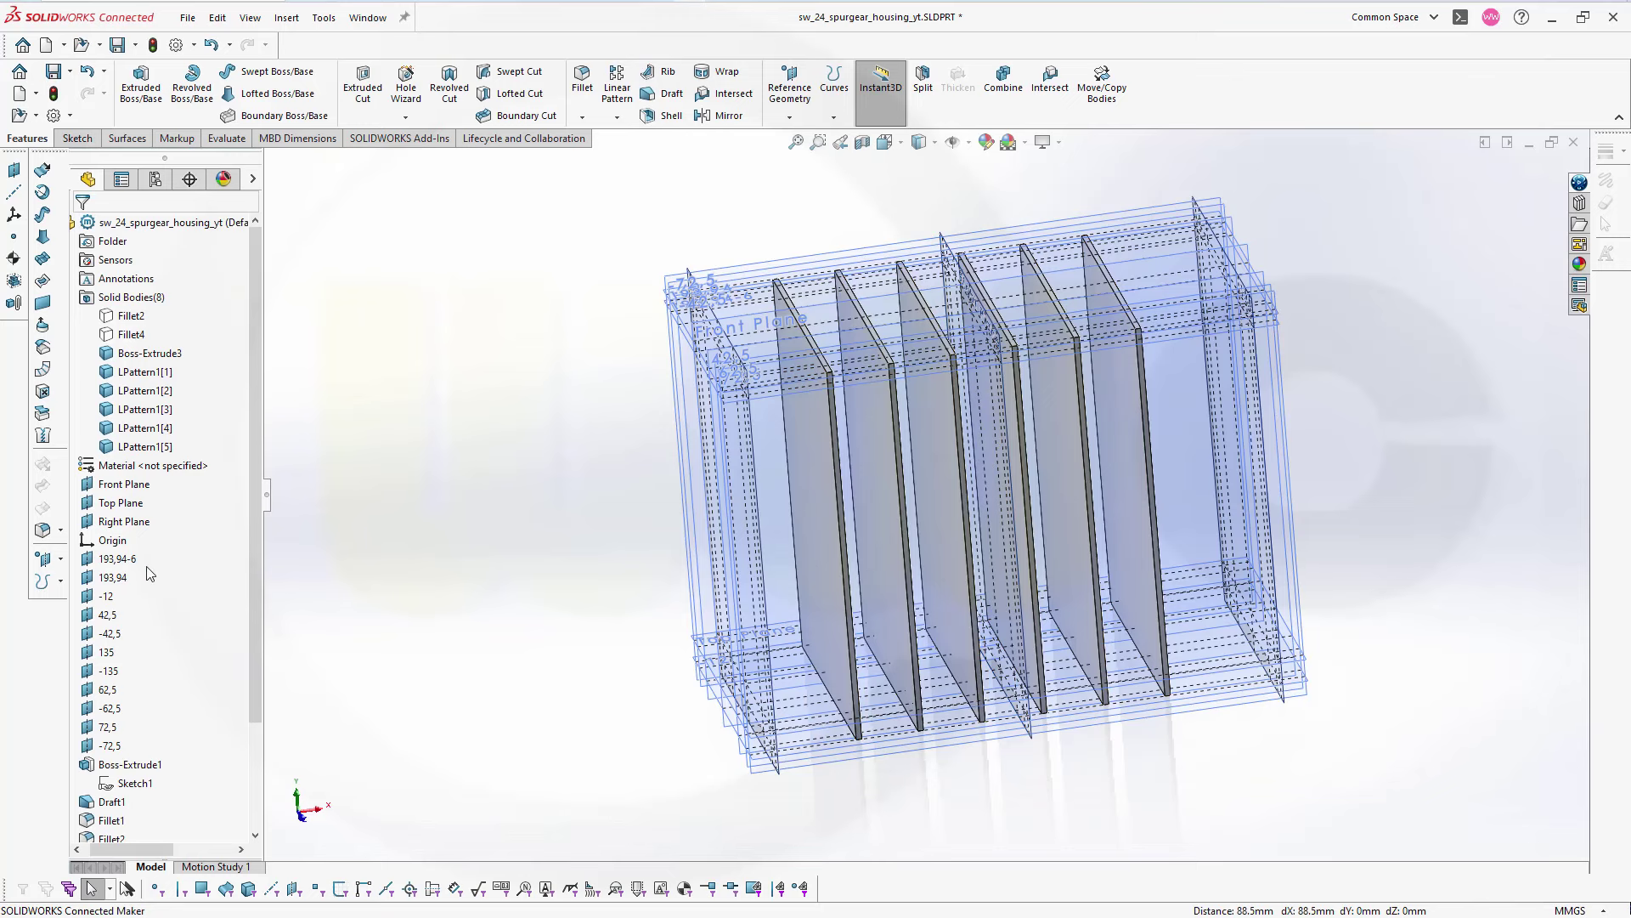
- Hide the rib reference planes from 193,94-6 down to -72,5
click(118, 560)
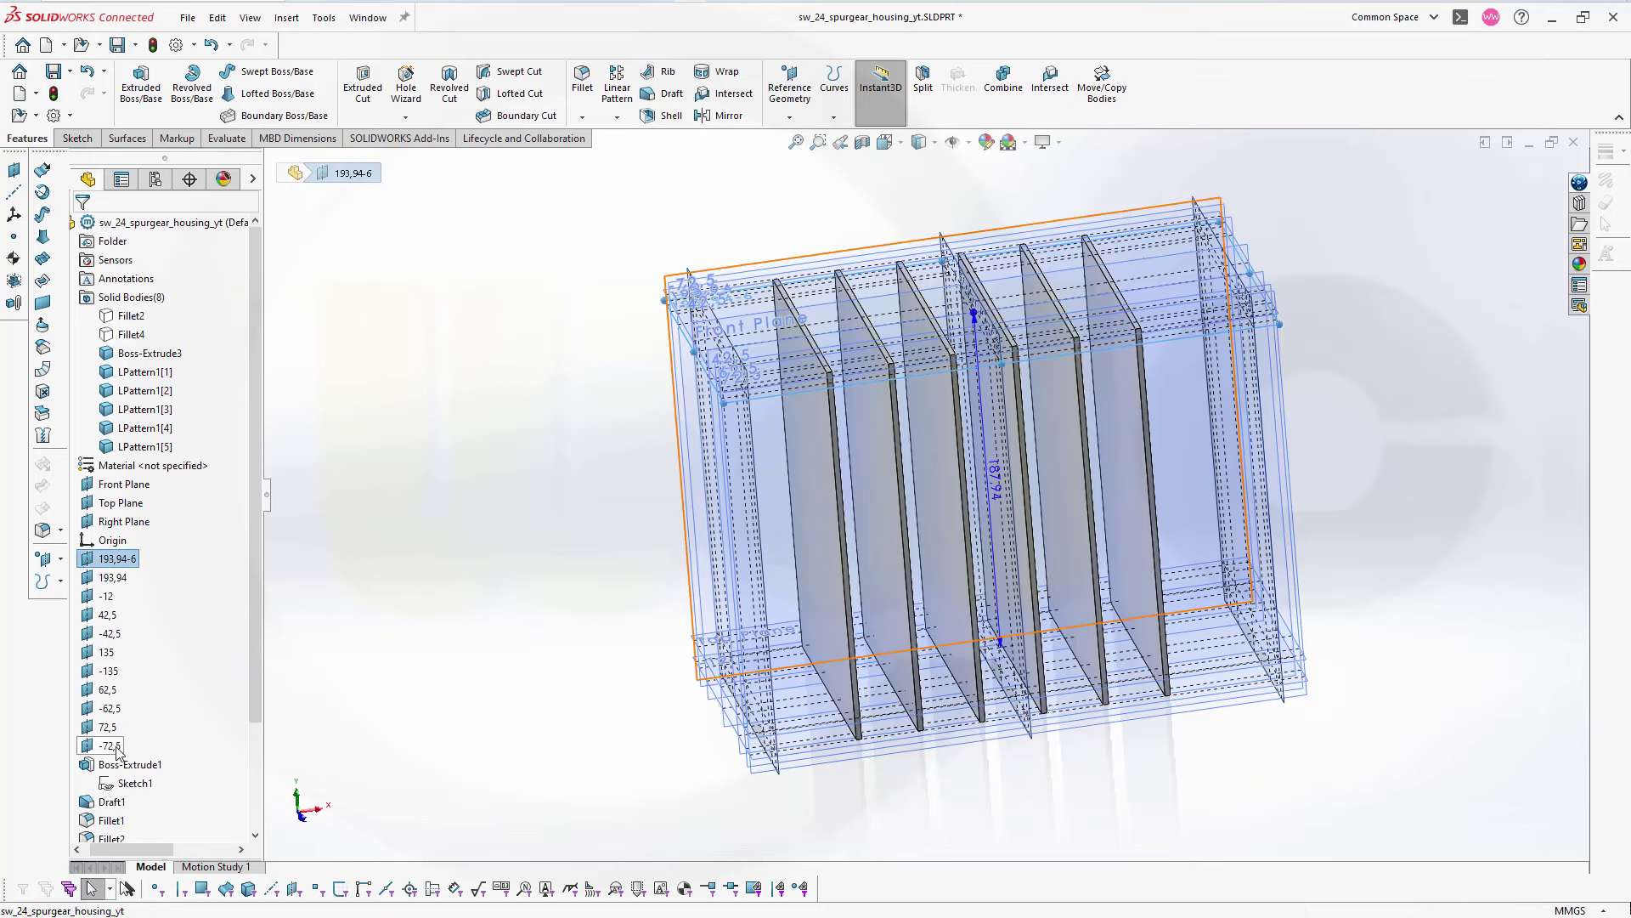
shift+click(110, 746)
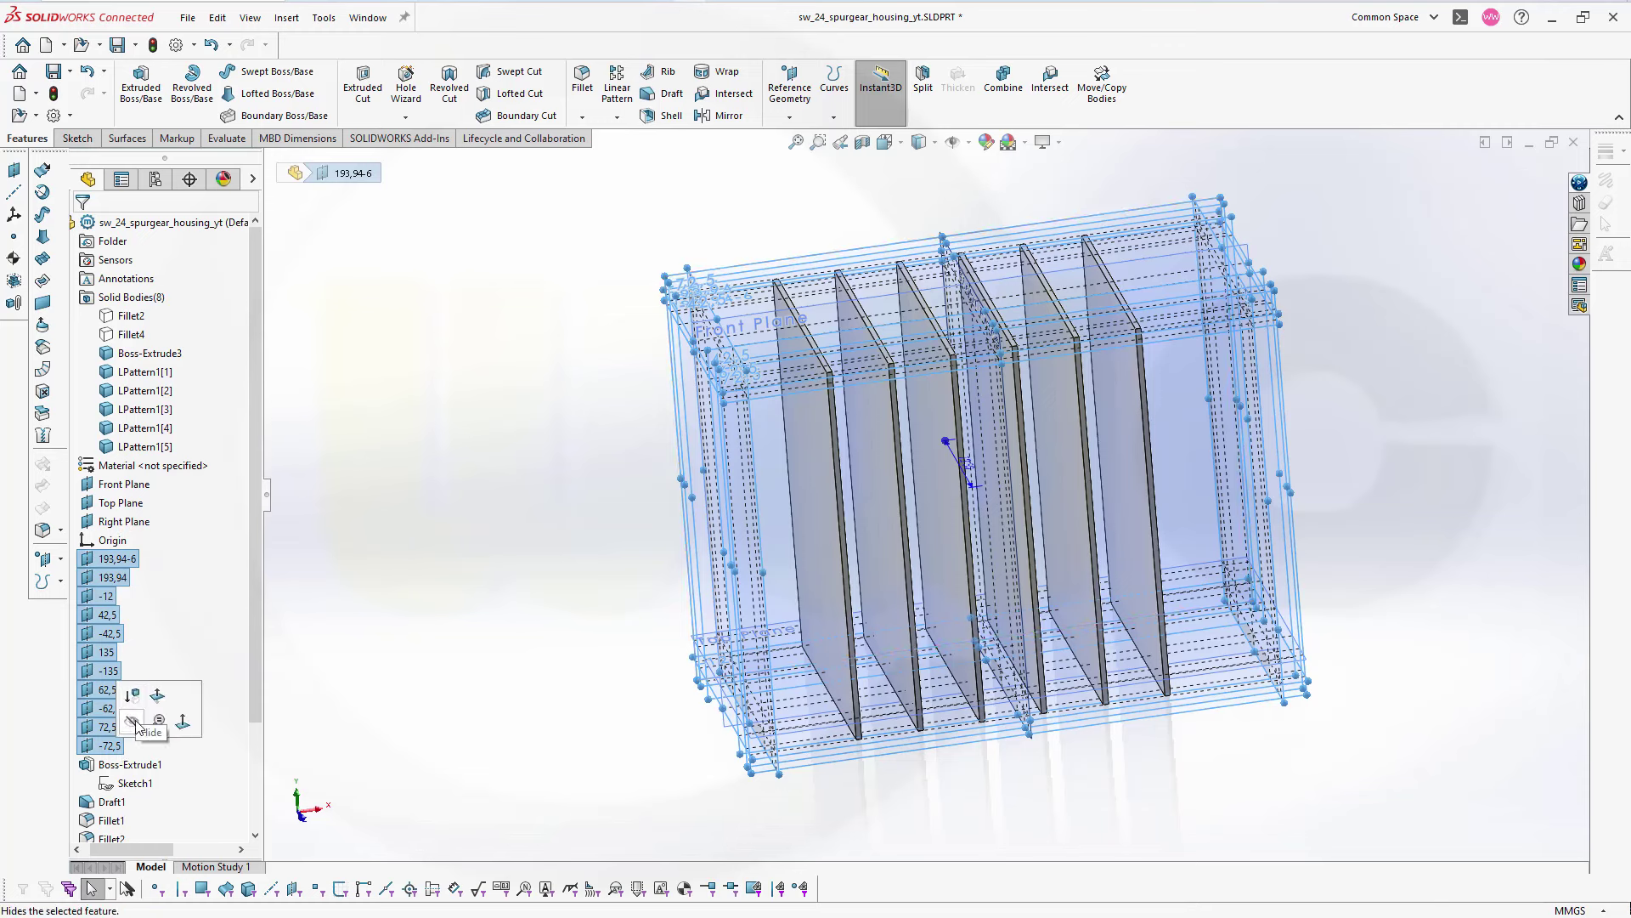
click(132, 721)
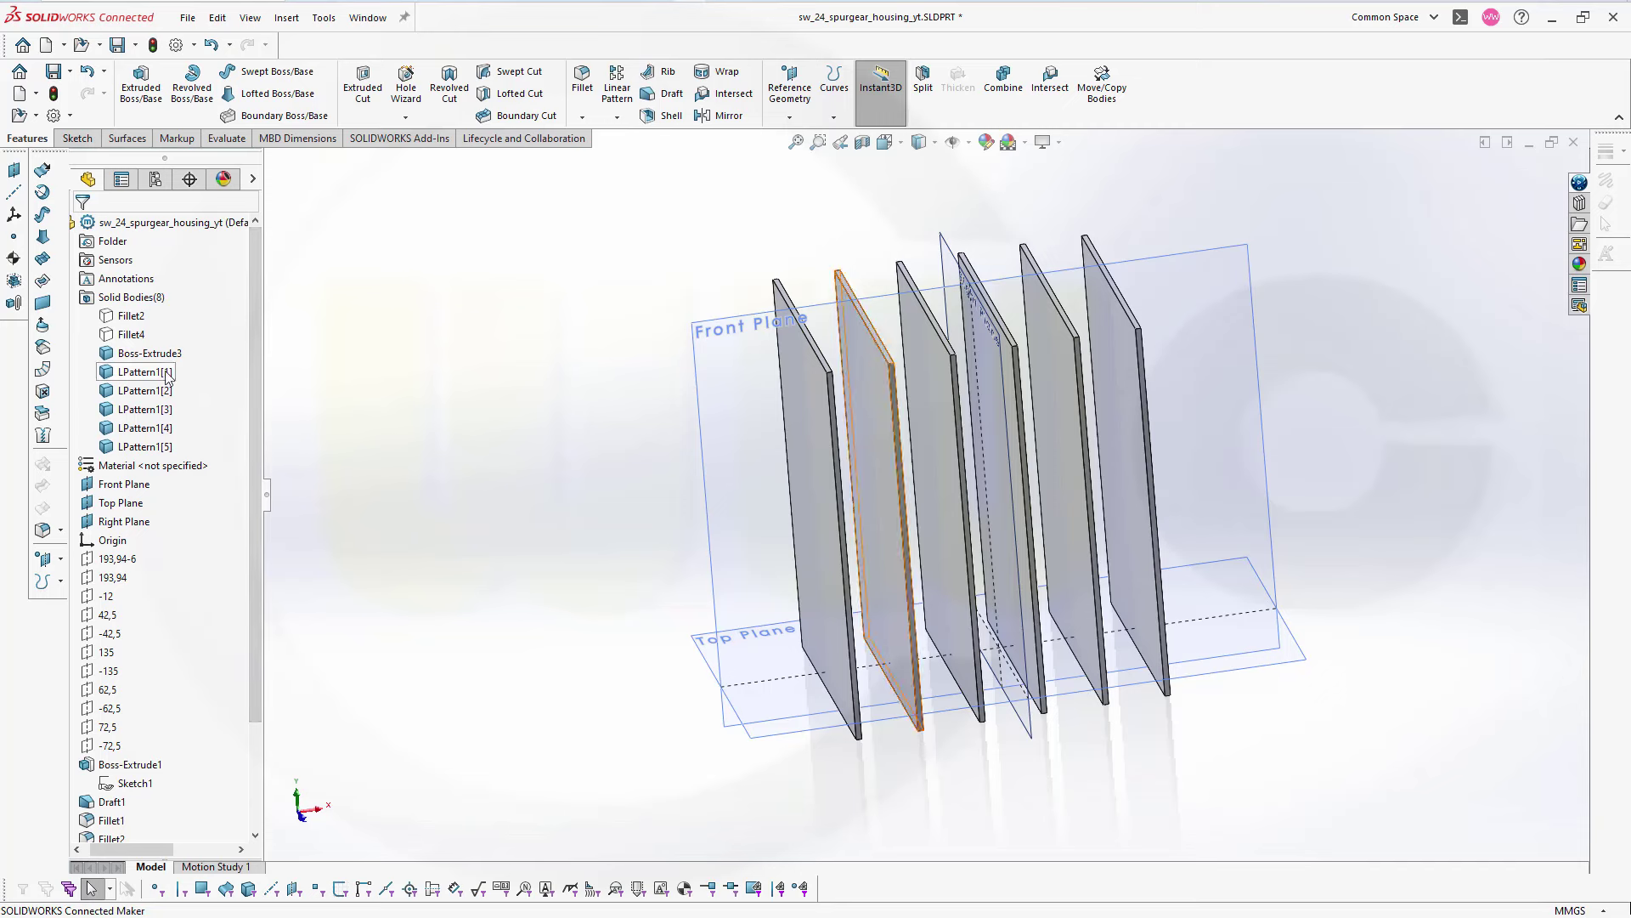
- Show the Fillet4 housing body and check the ribs passing through it
click(127, 335)
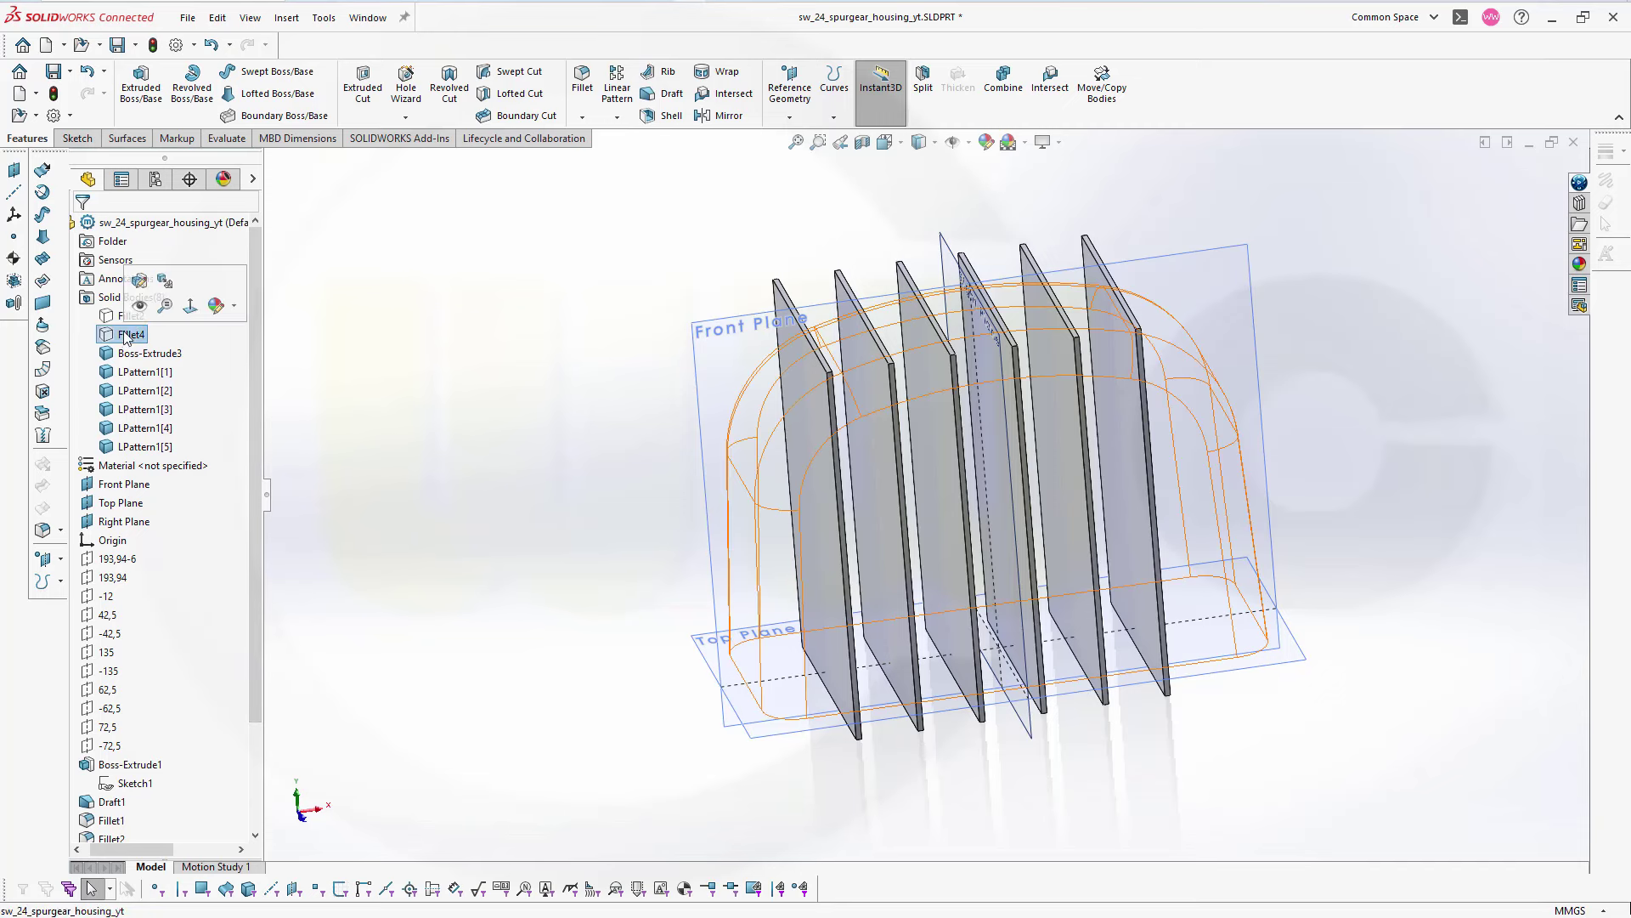
click(136, 315)
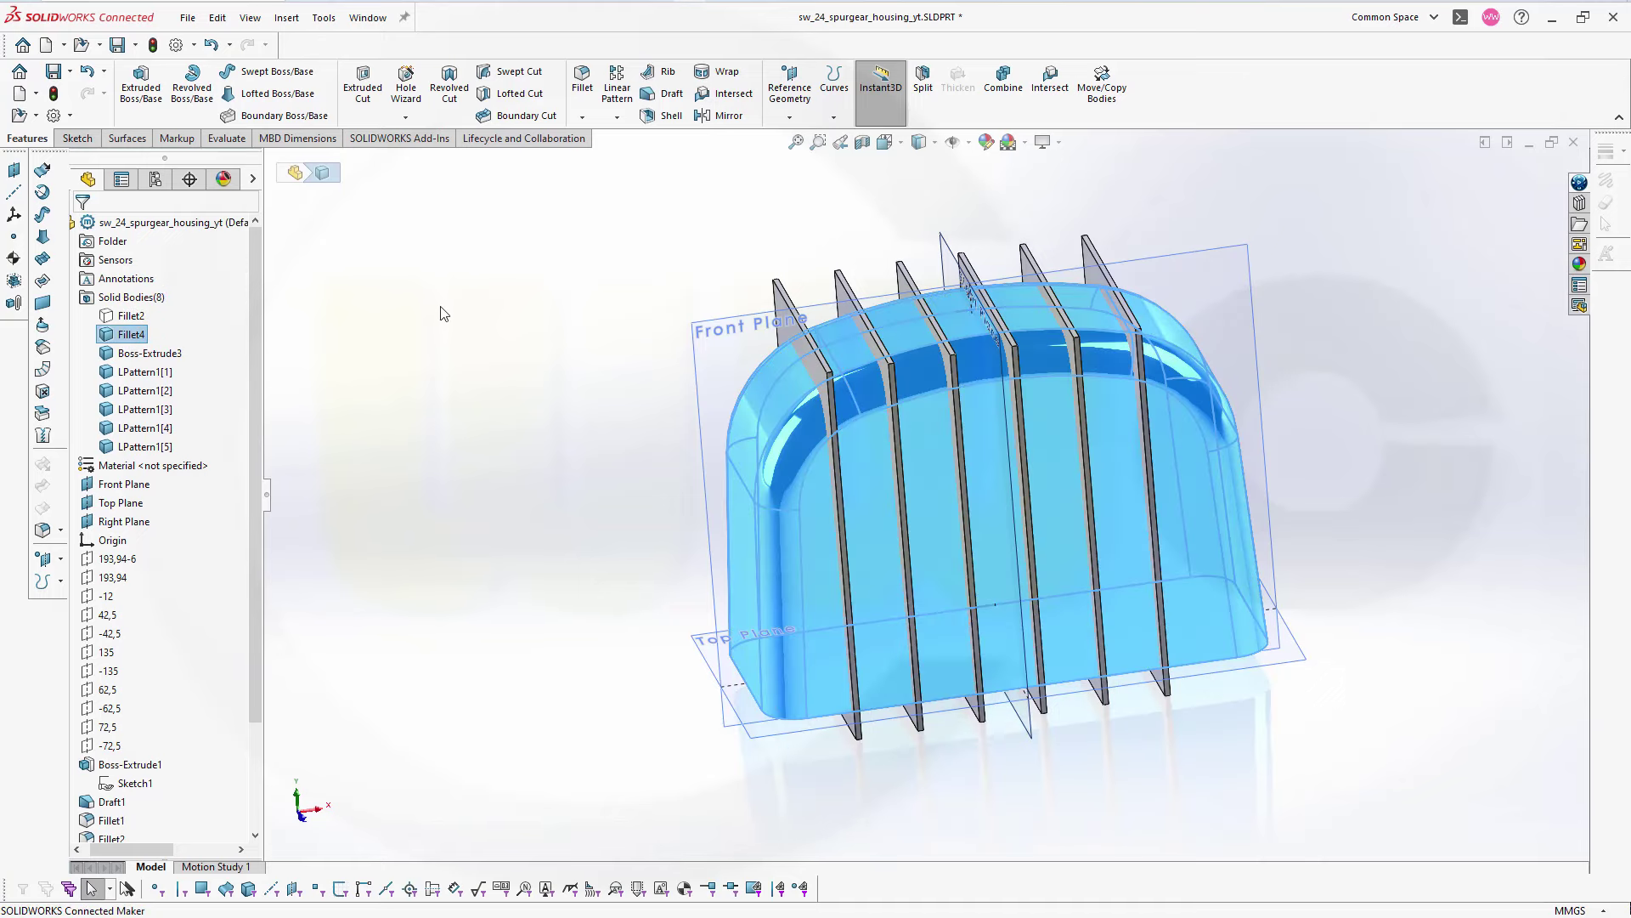
click(458, 320)
middle_drag(465, 318, 510, 285)
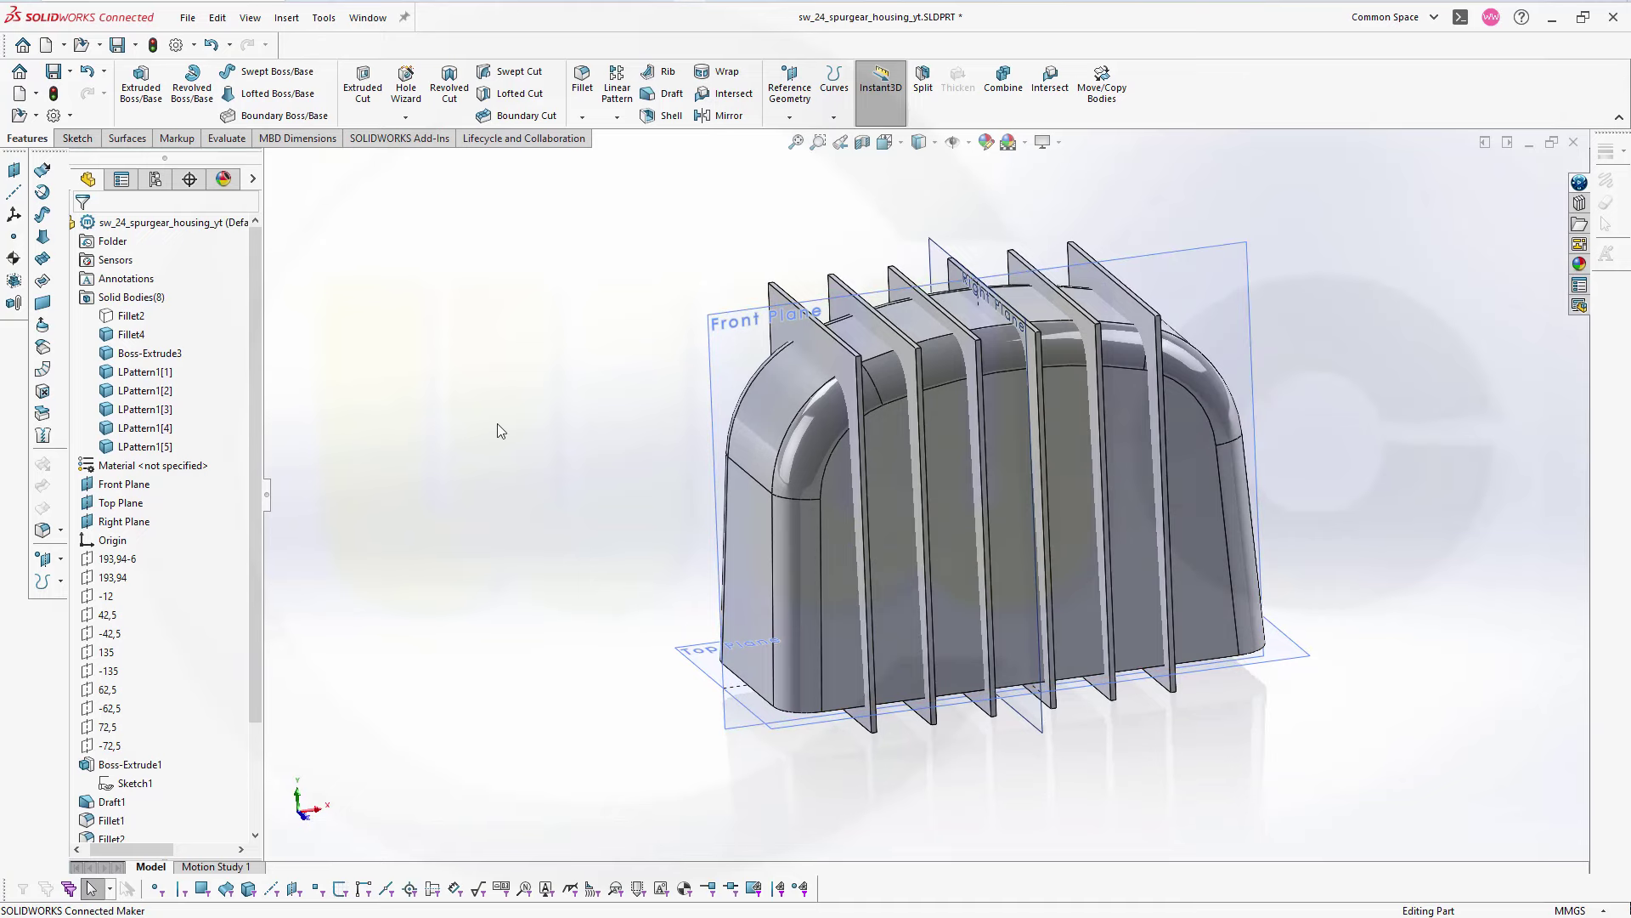
key(ctrl+z)
- Intersect Fillet4 with Boss-Extrude3 and LPattern1[1]–[5], and calculate the regions
click(1050, 78)
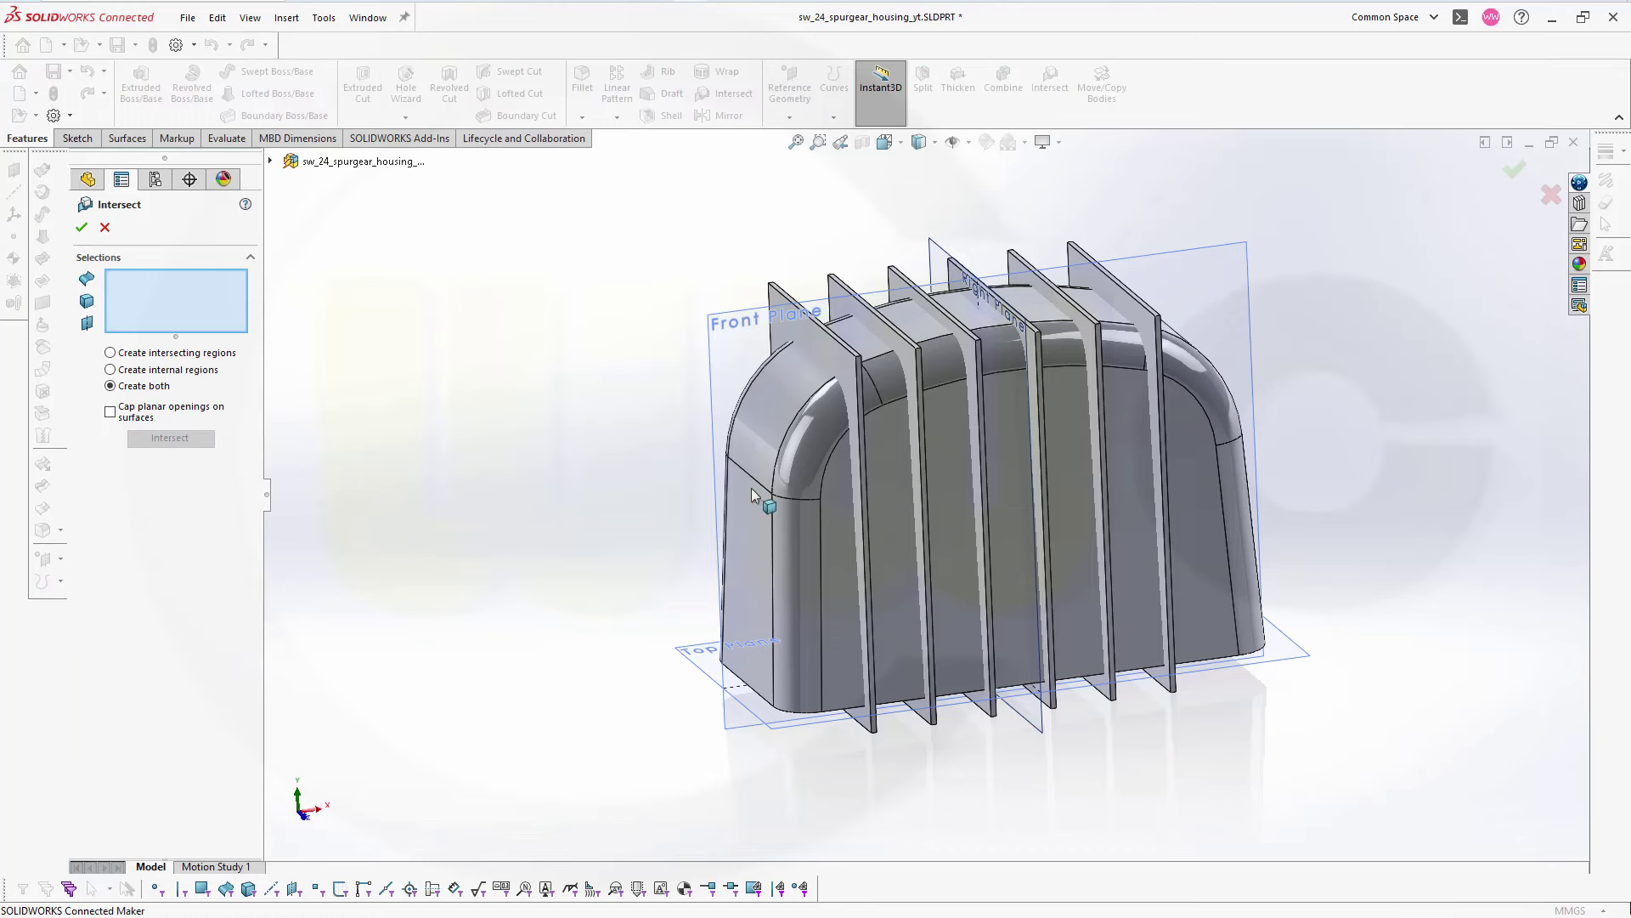
click(773, 498)
click(831, 352)
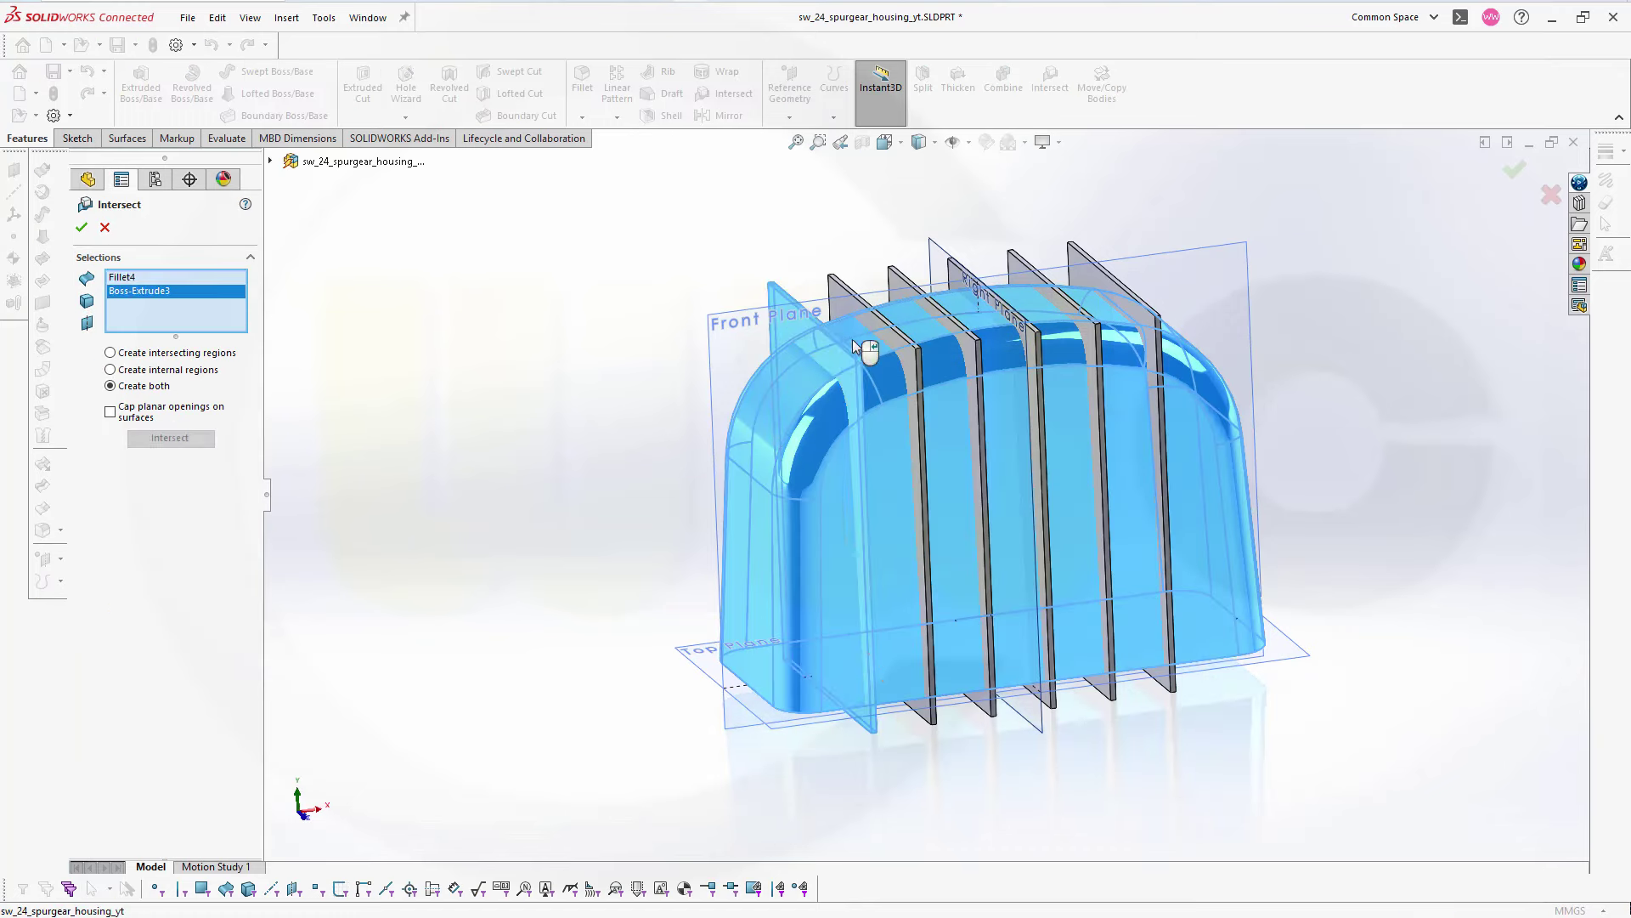
click(894, 339)
click(968, 350)
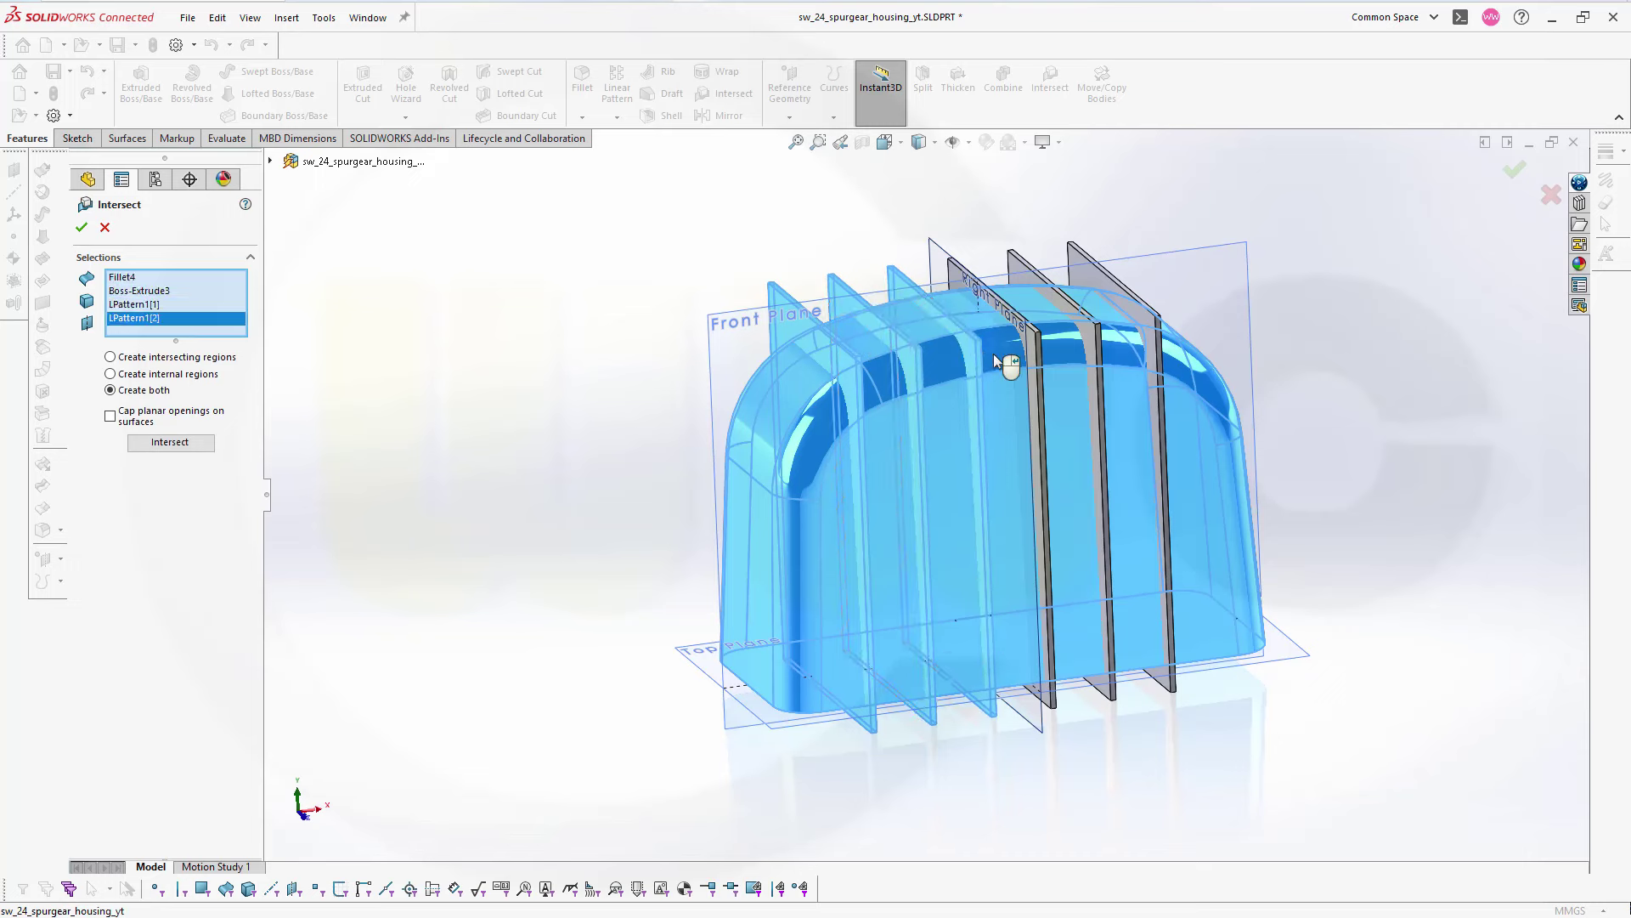
click(1035, 348)
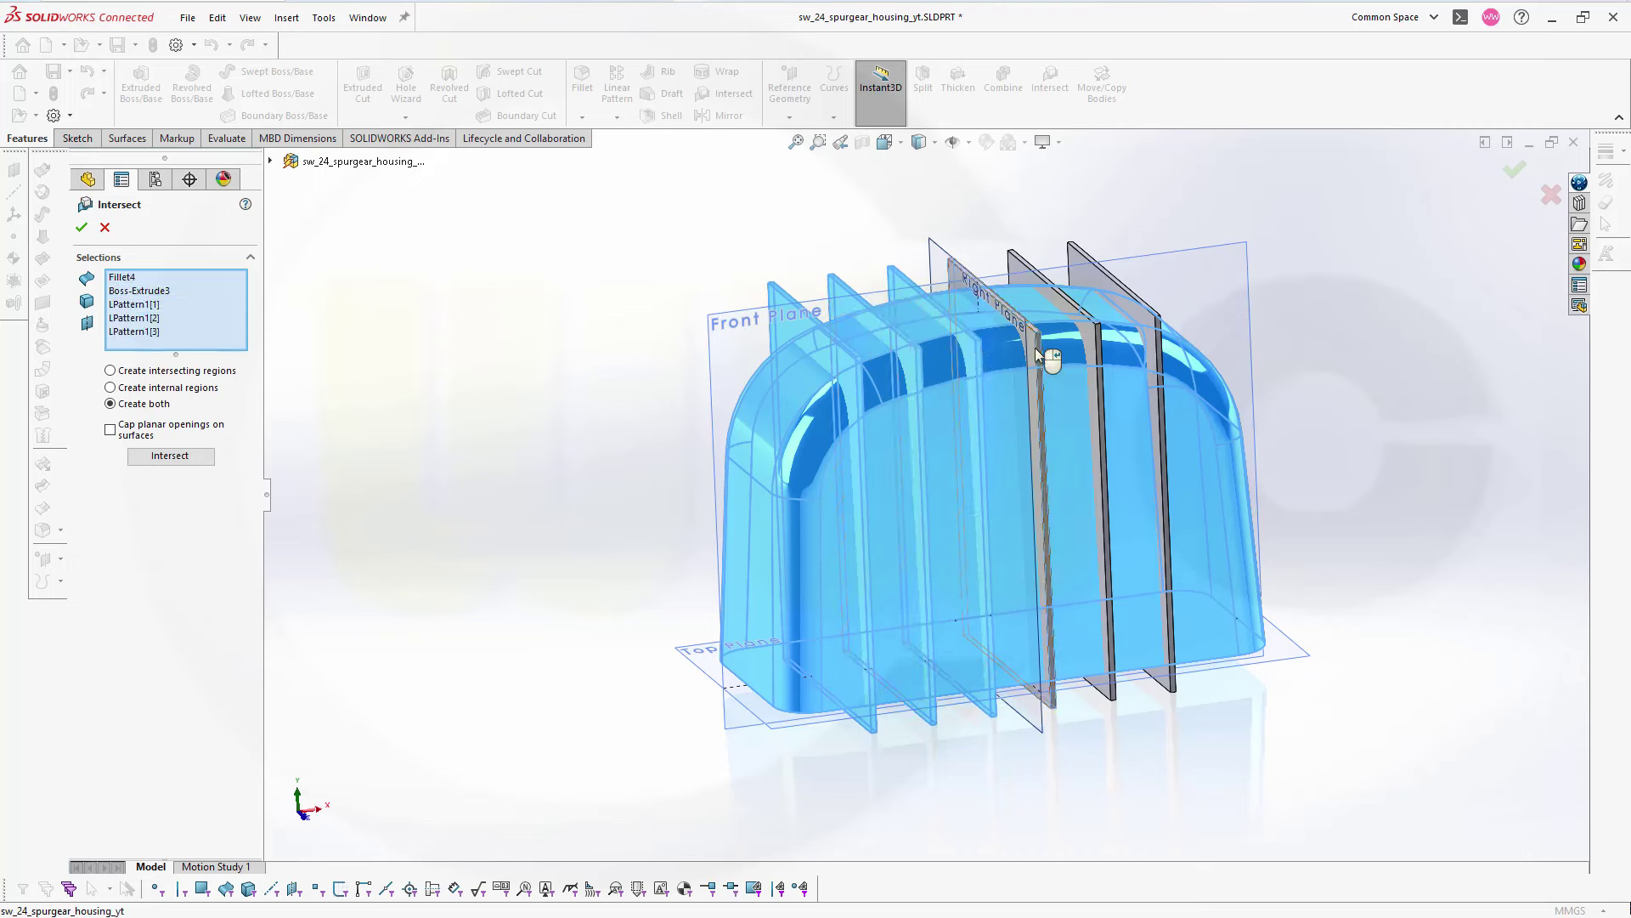
click(1086, 338)
click(1153, 350)
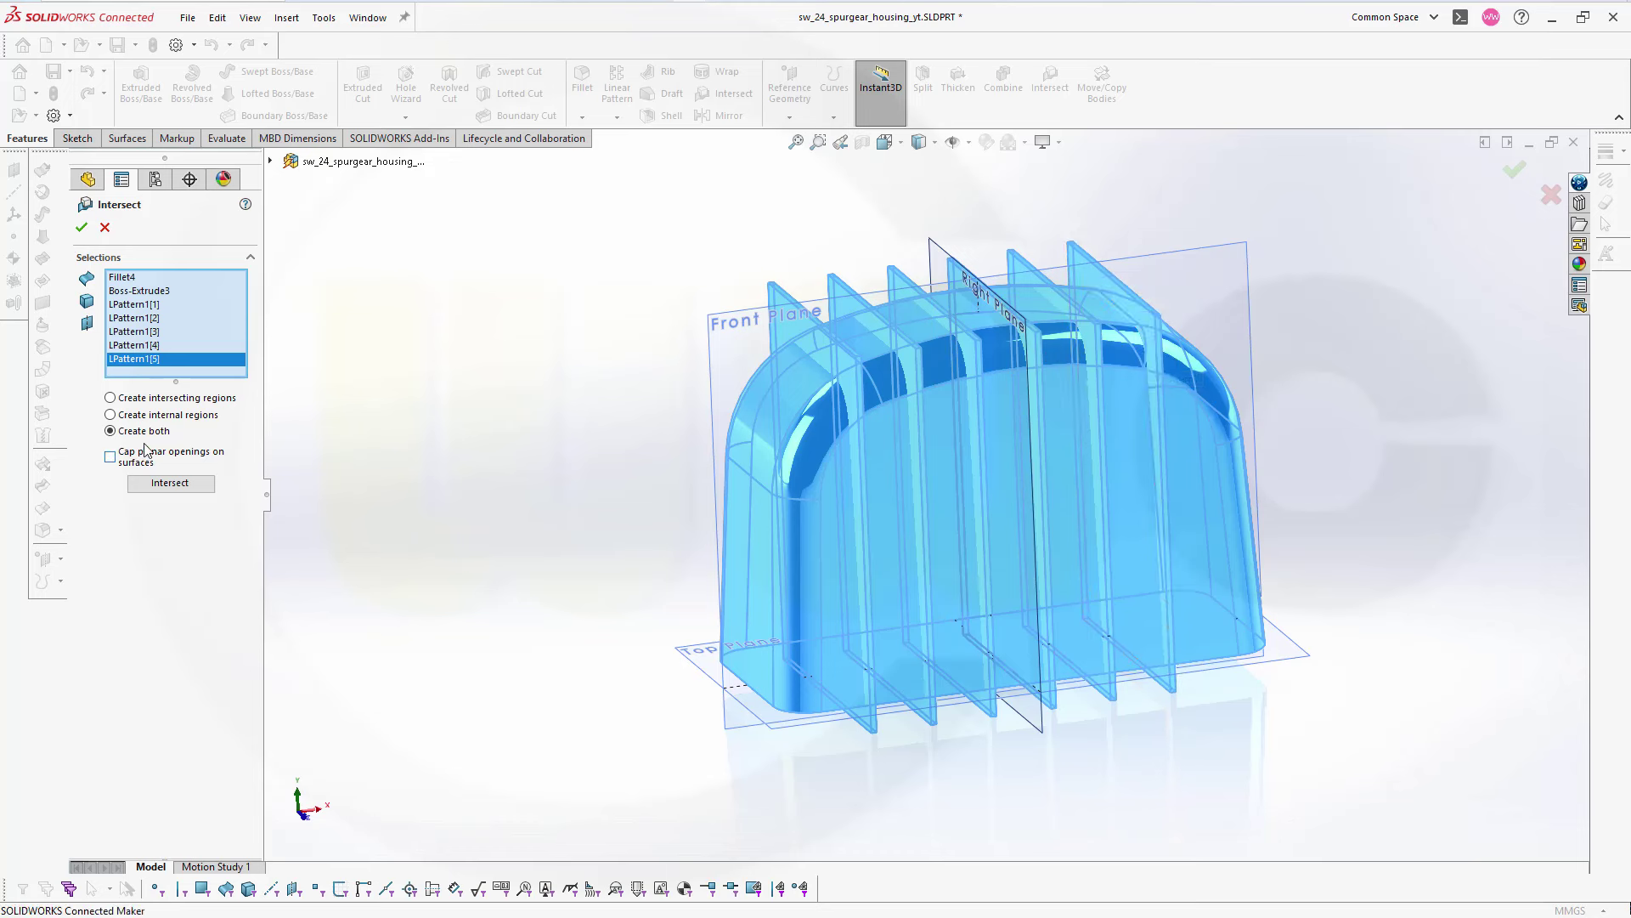
click(165, 483)
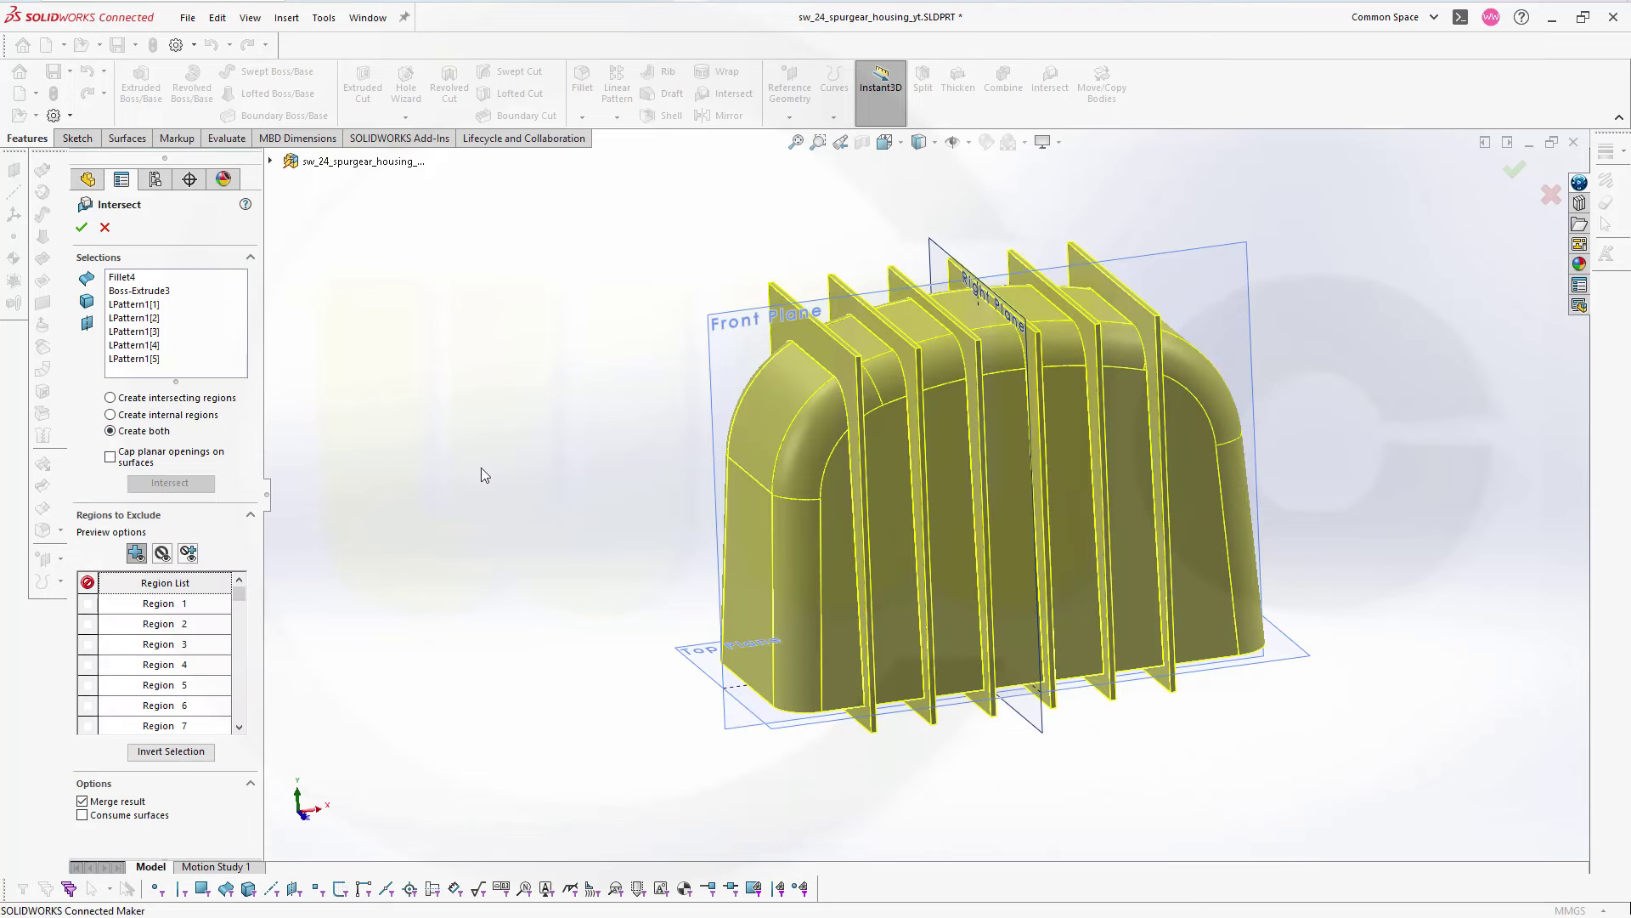
- Exclude the housing and surplus plate regions, keeping only the six profile-trimmed ribs as Intersect2
click(124, 586)
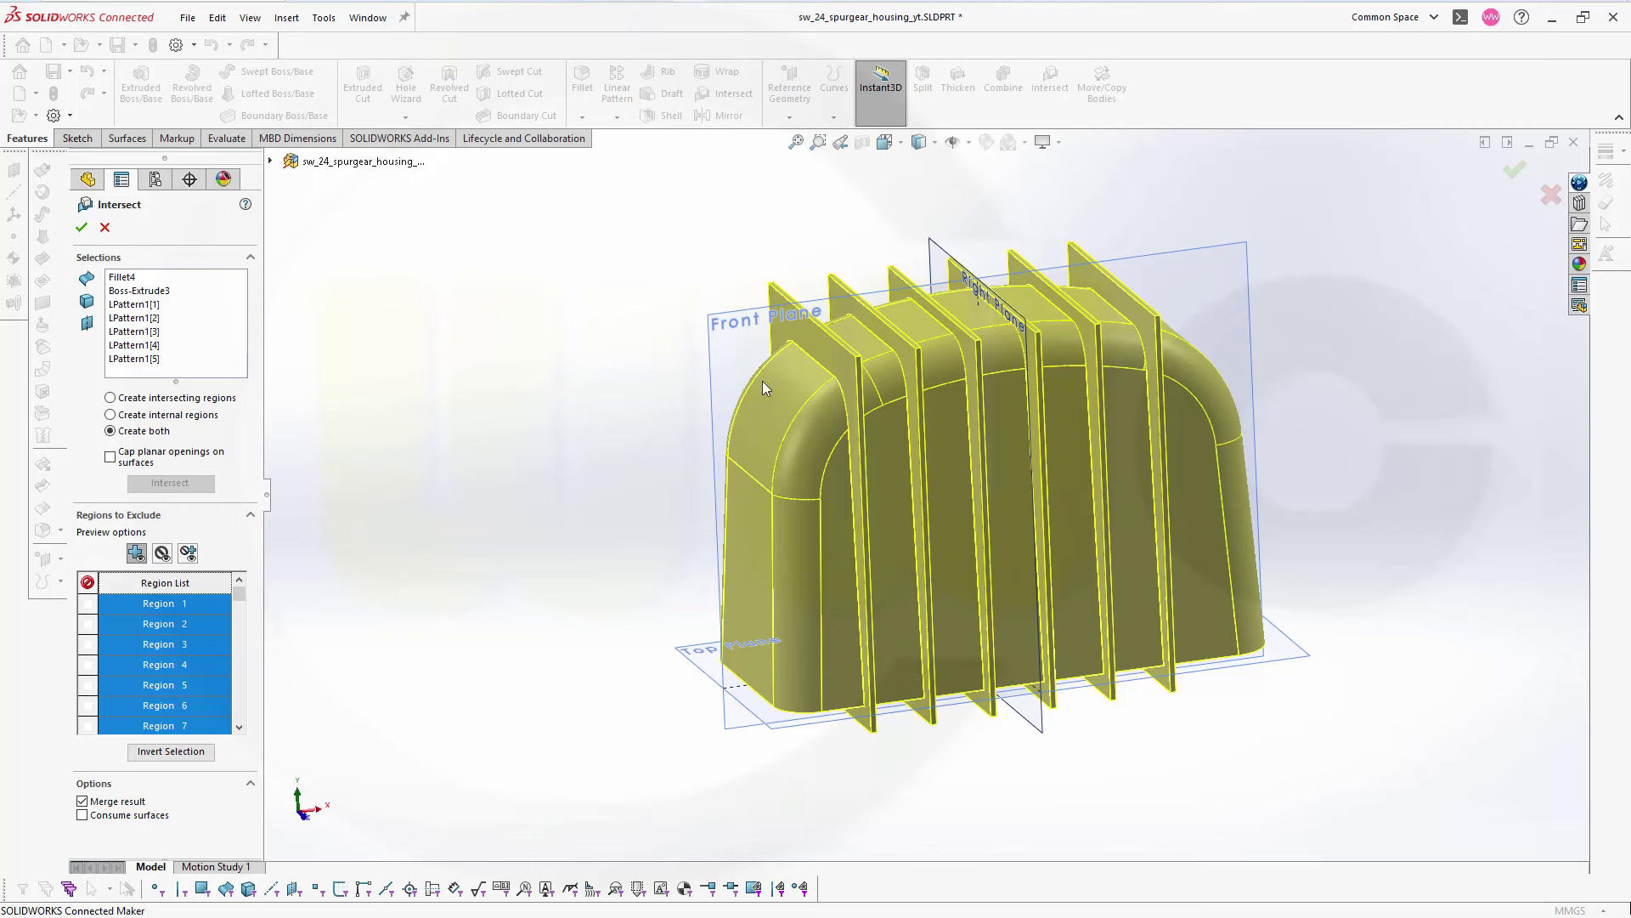
click(773, 410)
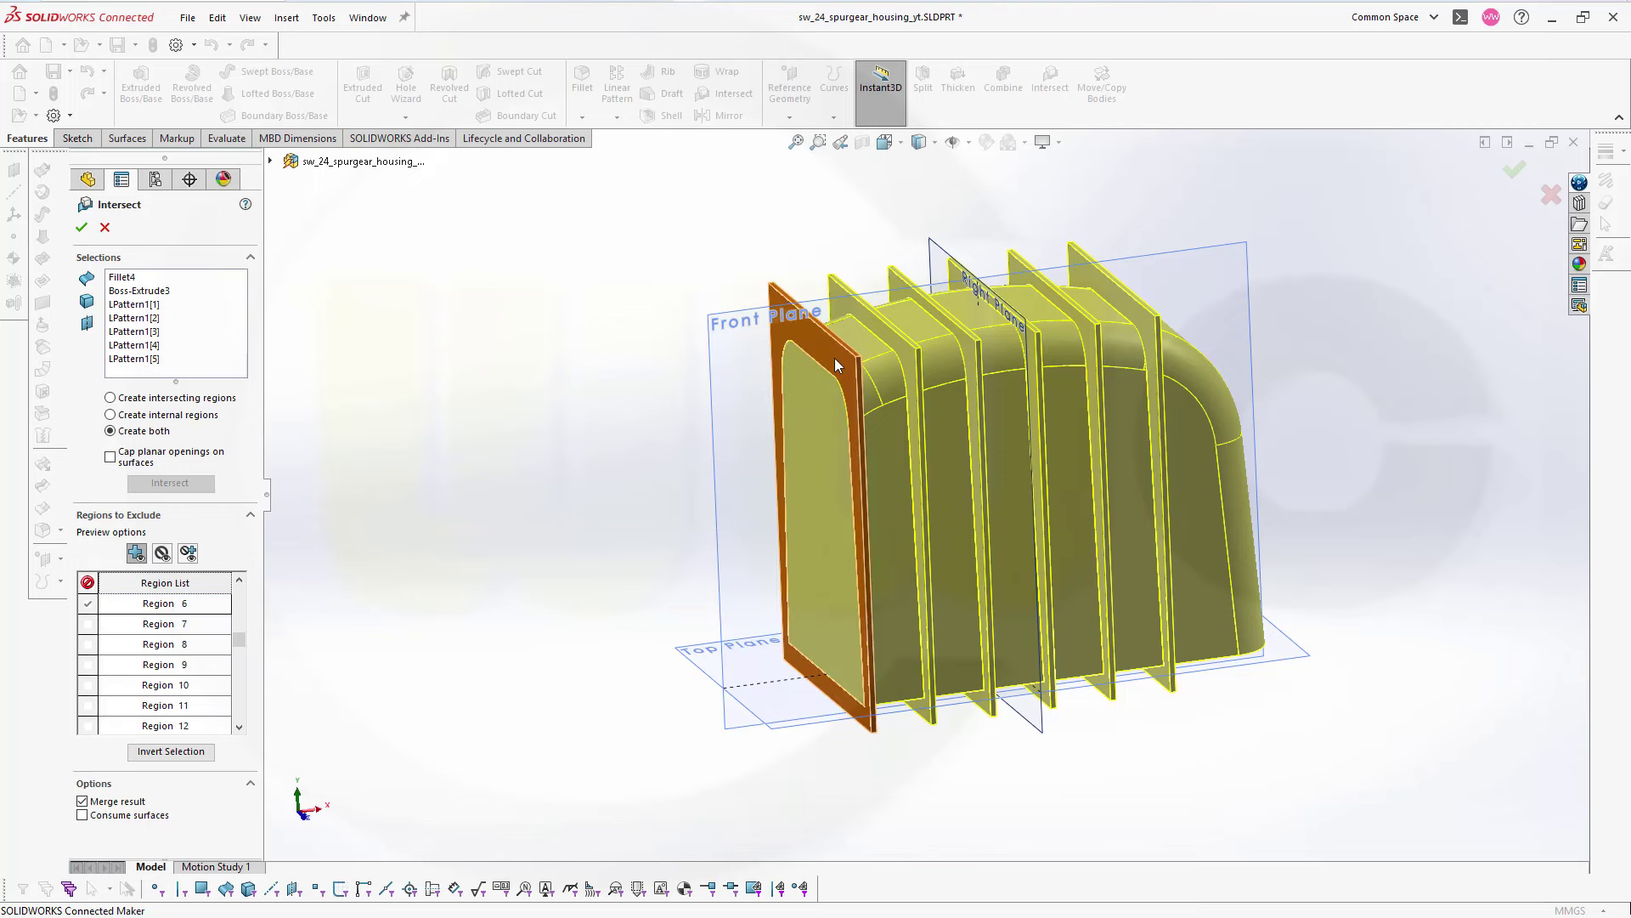
click(861, 365)
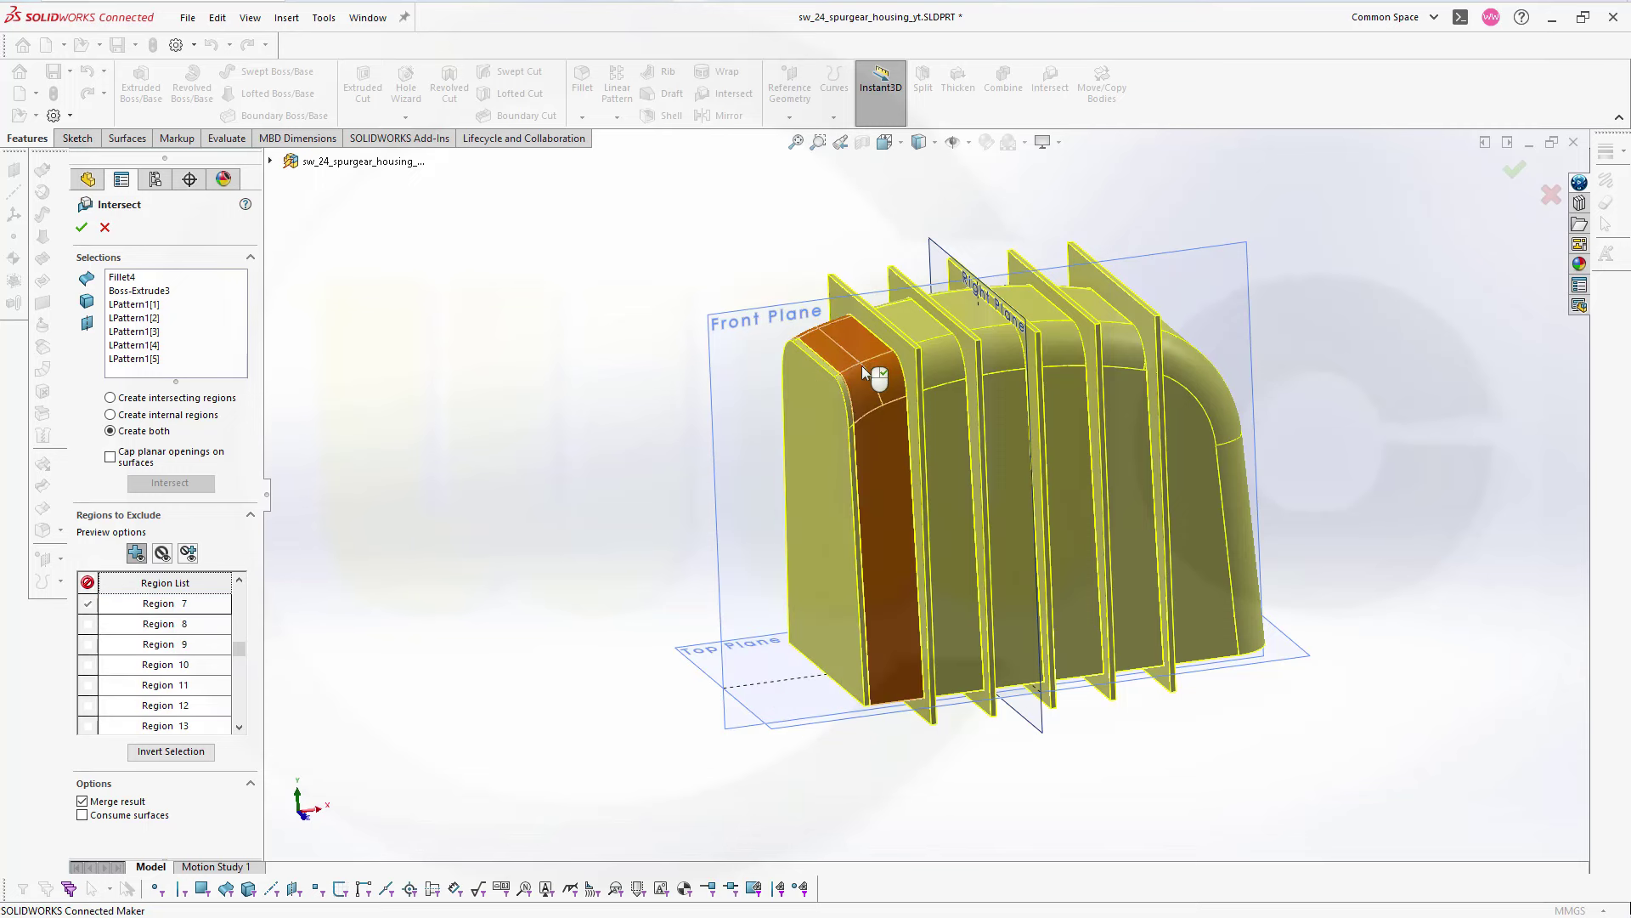
click(906, 345)
click(927, 366)
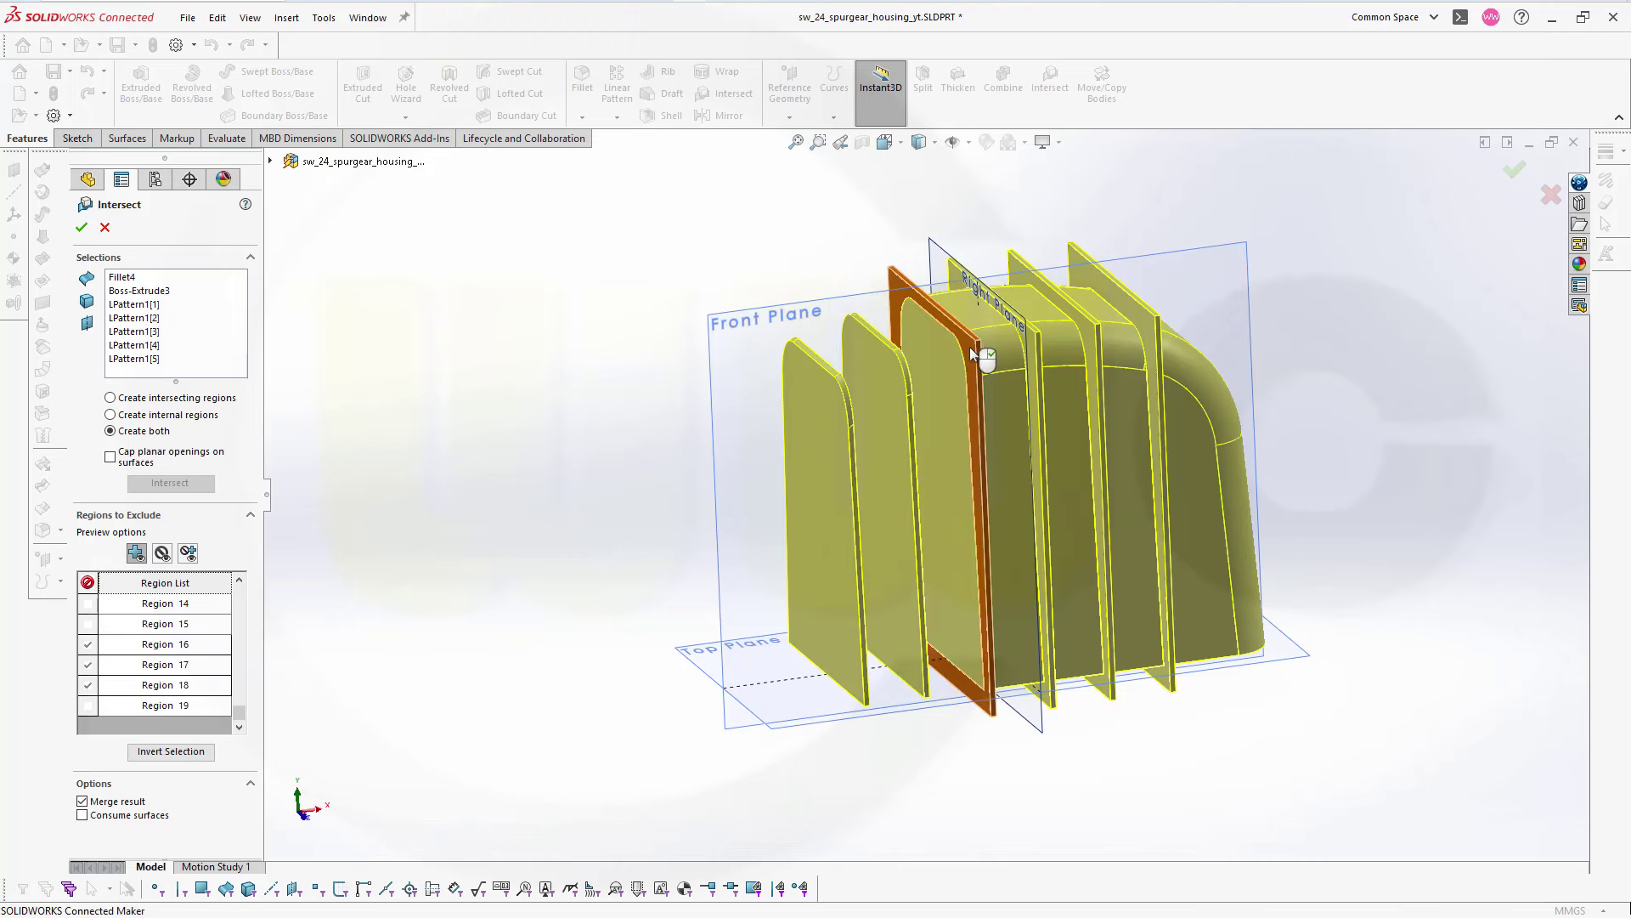
click(970, 349)
click(1042, 367)
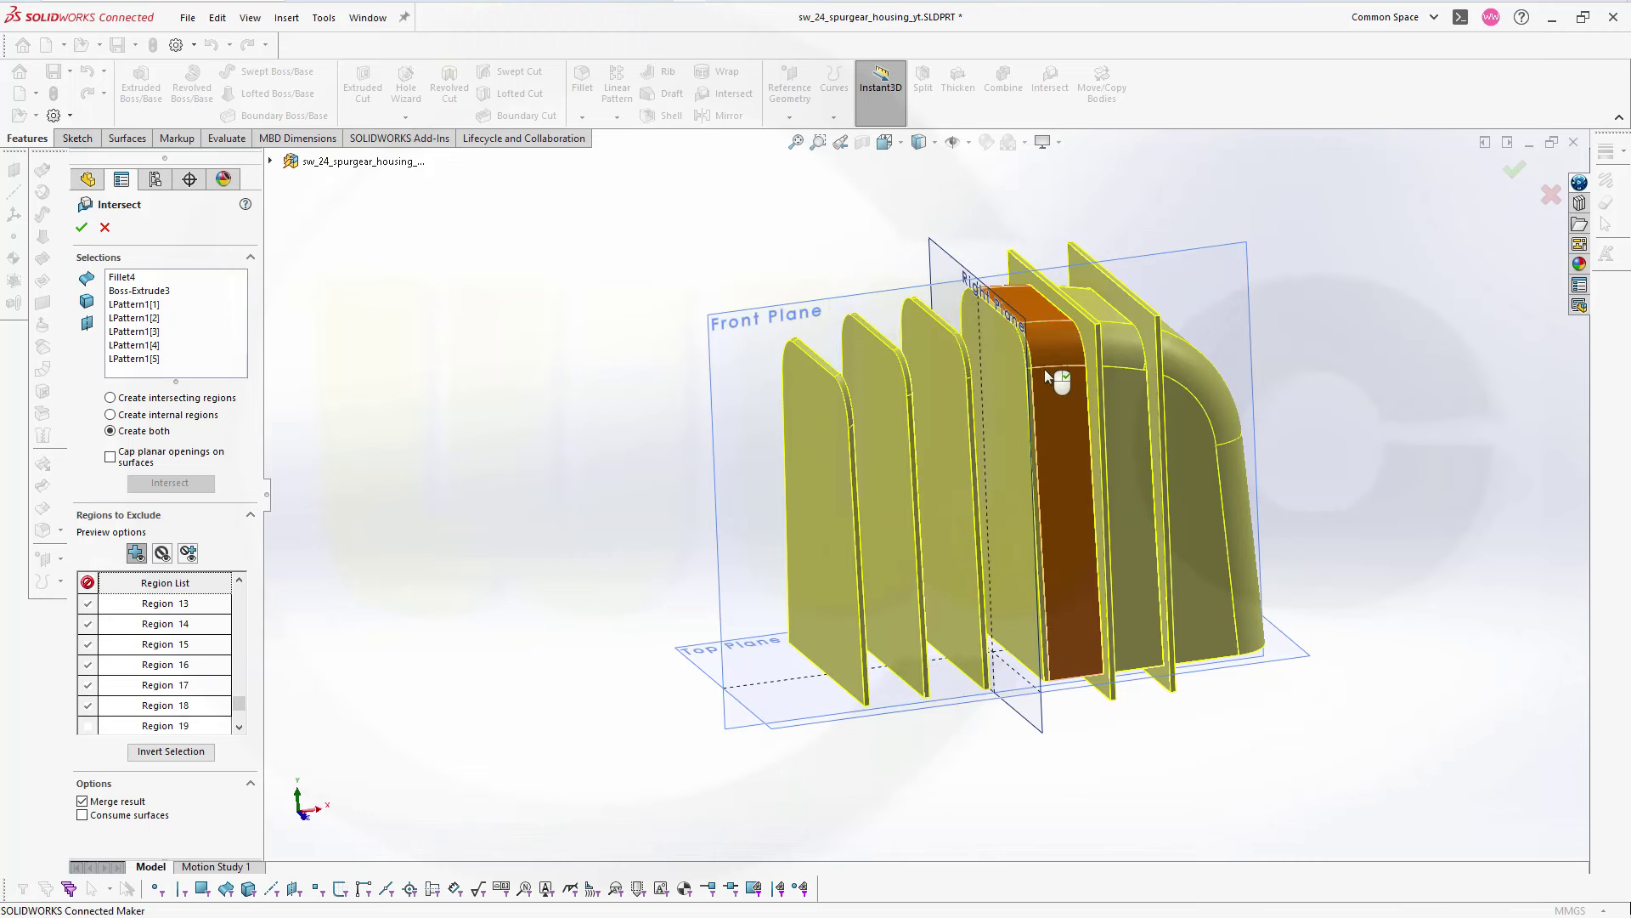
click(1088, 343)
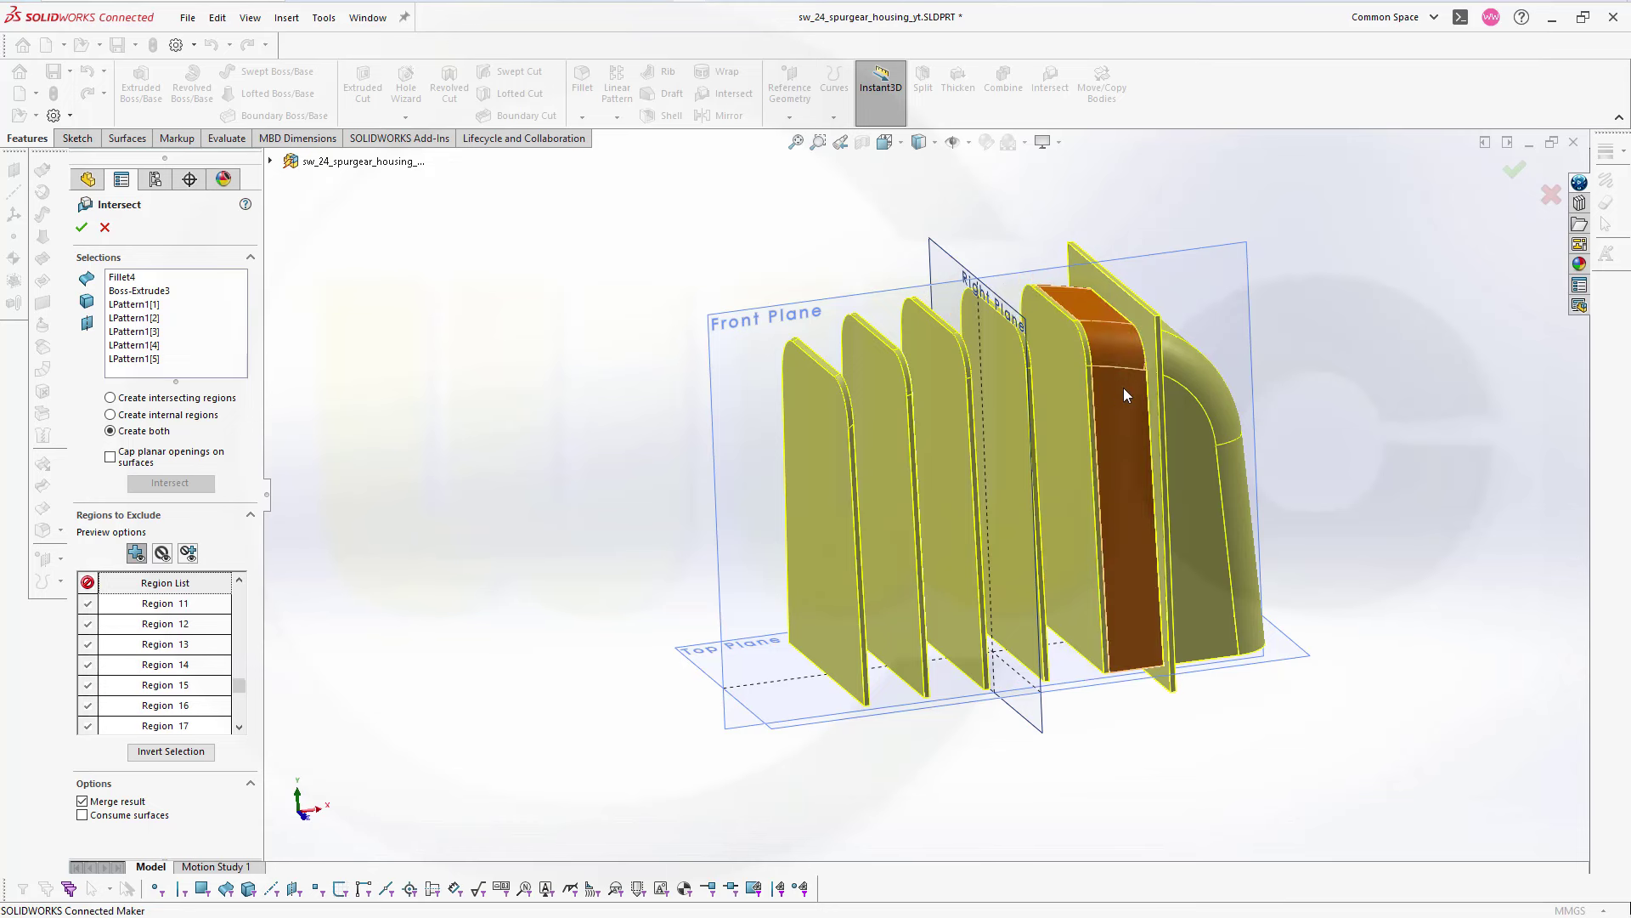
click(1149, 339)
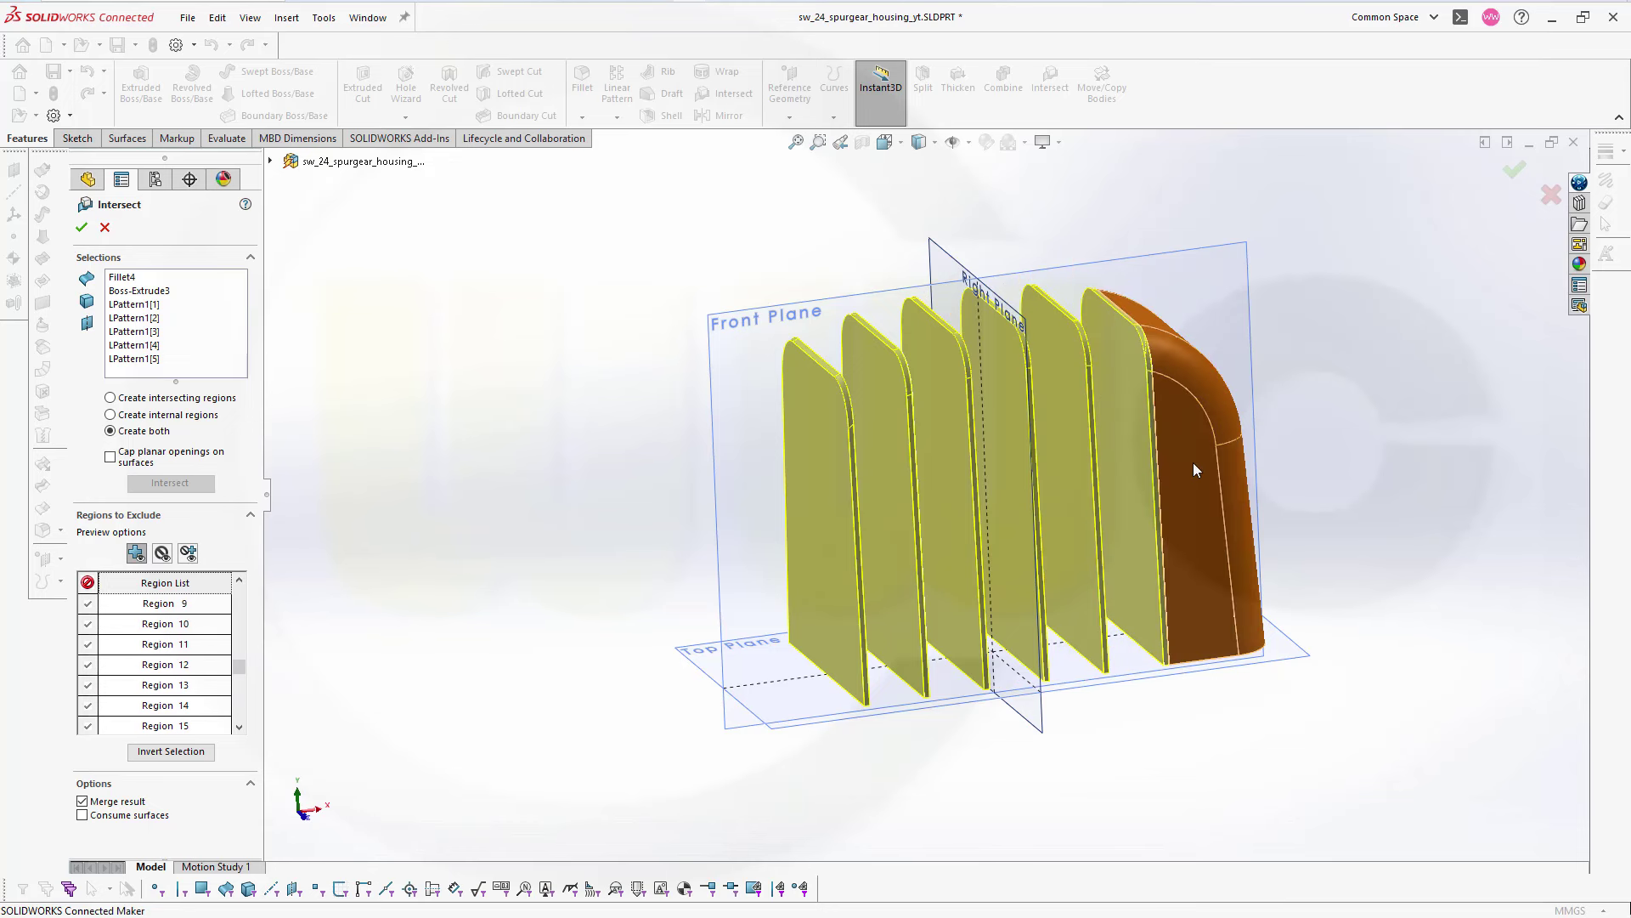
click(1192, 474)
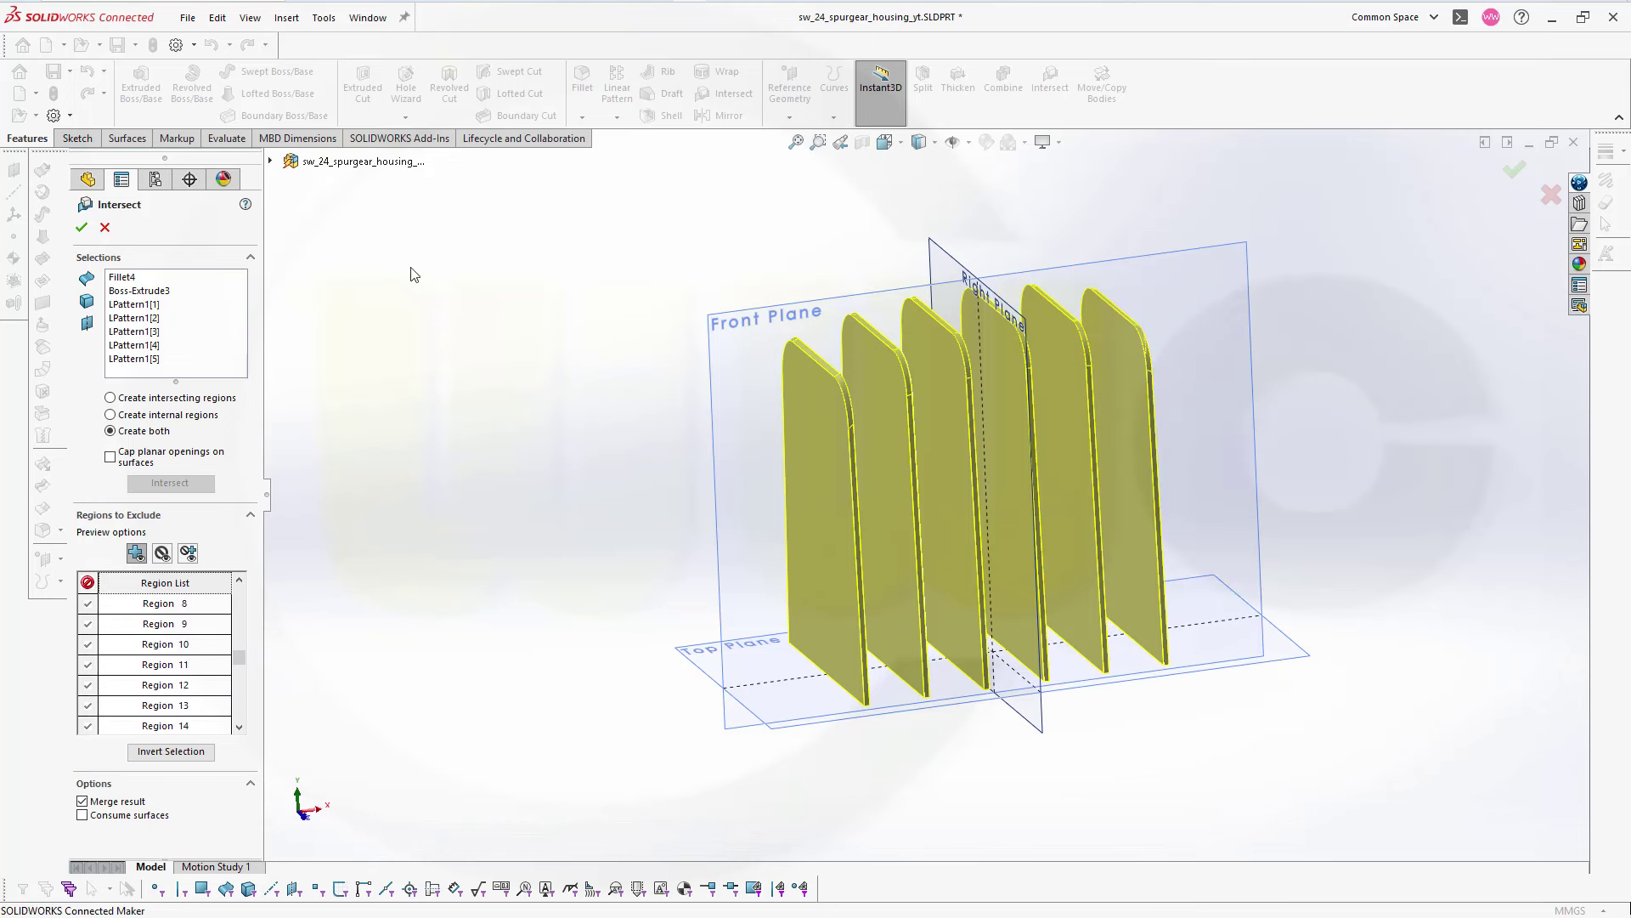
click(82, 228)
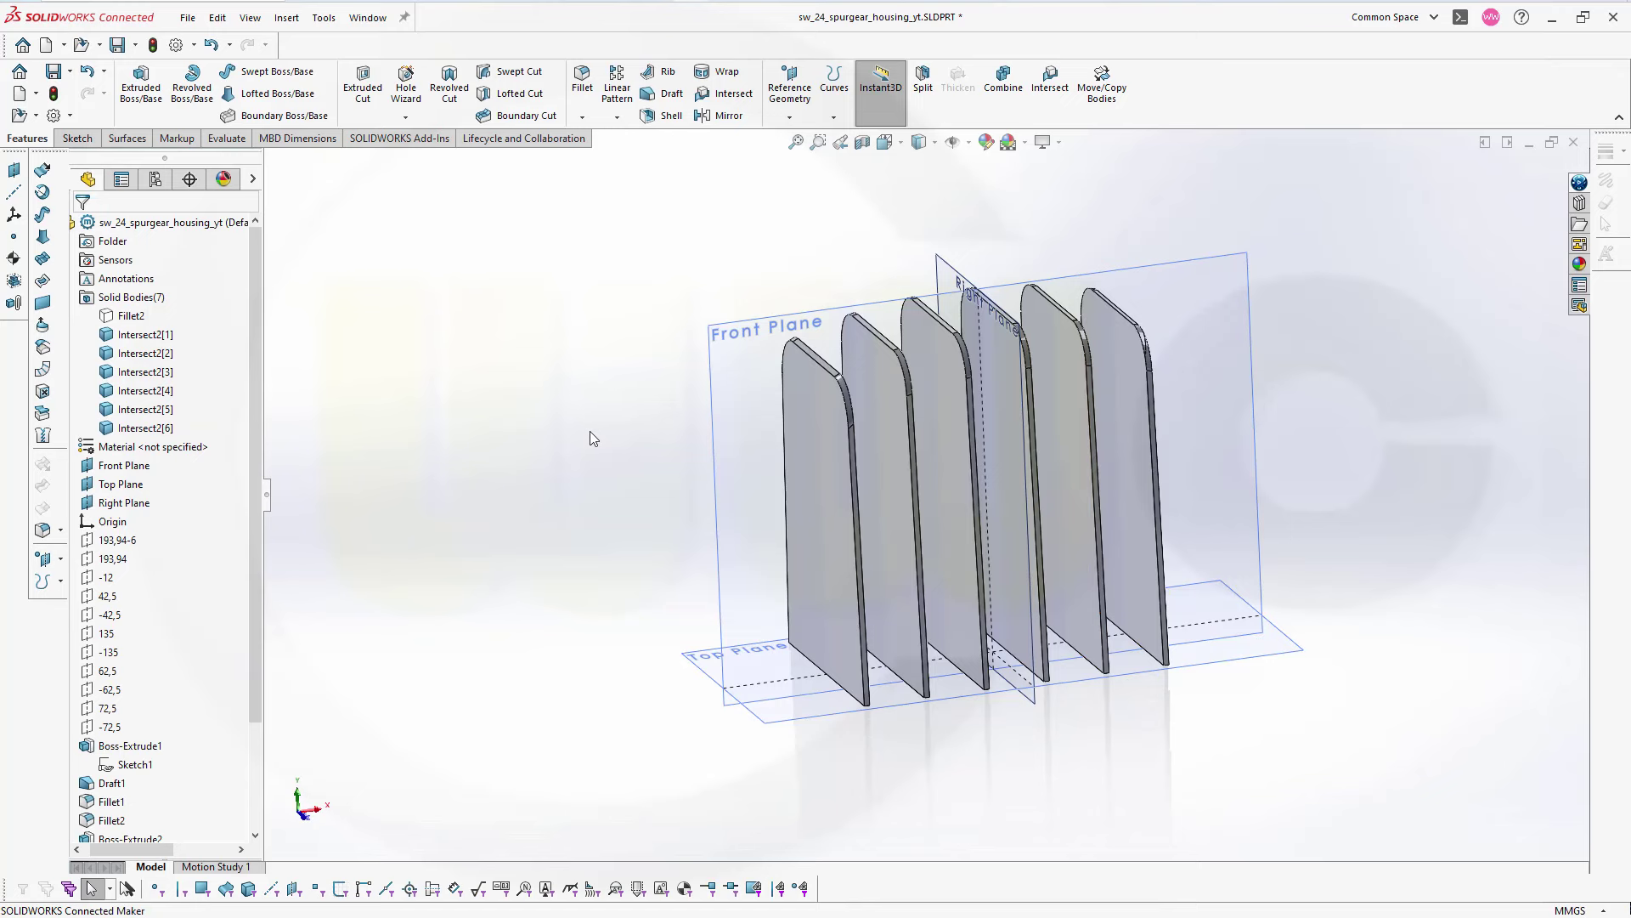
- Unhide the Fillet2 body and view the six trimmed ribs on its arched surface
click(138, 316)
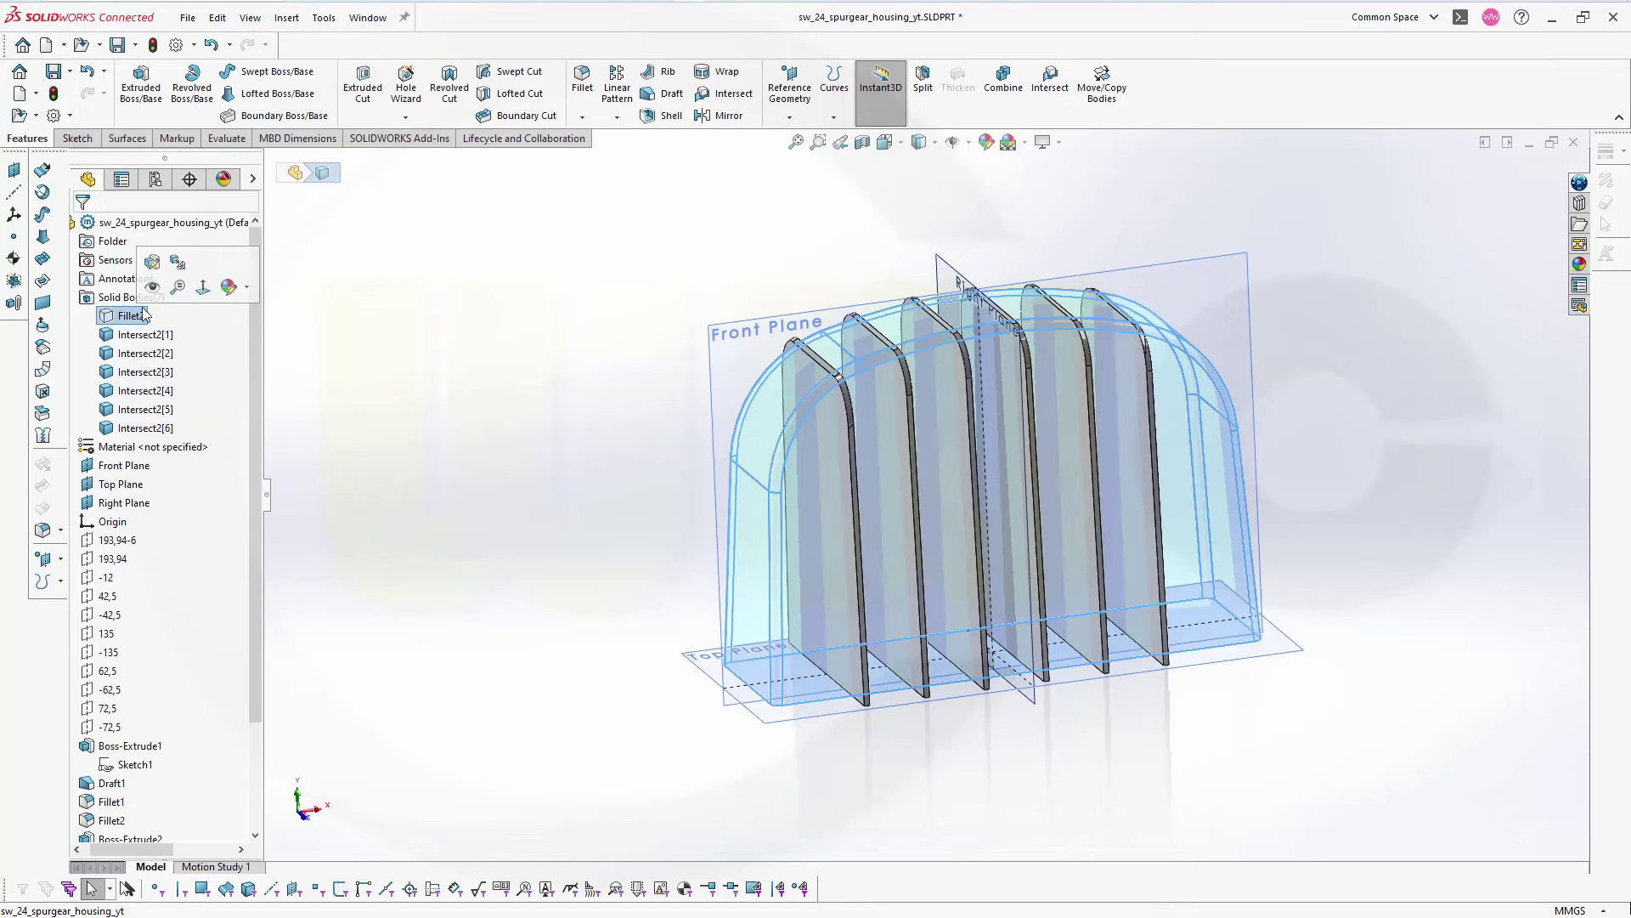
click(151, 262)
click(356, 365)
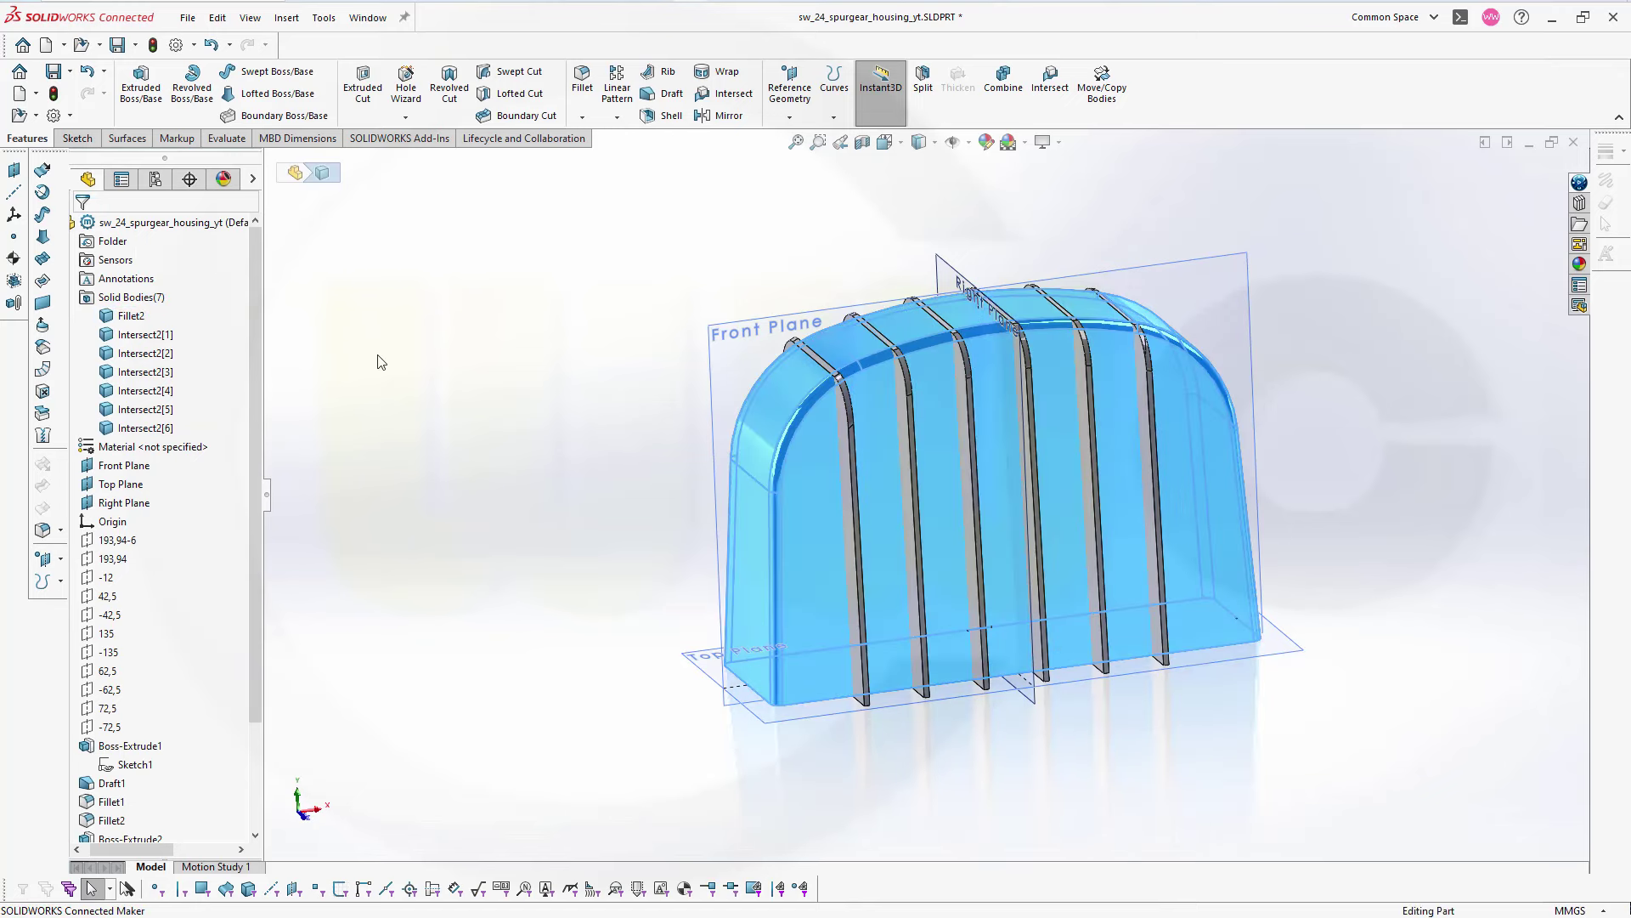
middle_drag(493, 358, 499, 393)
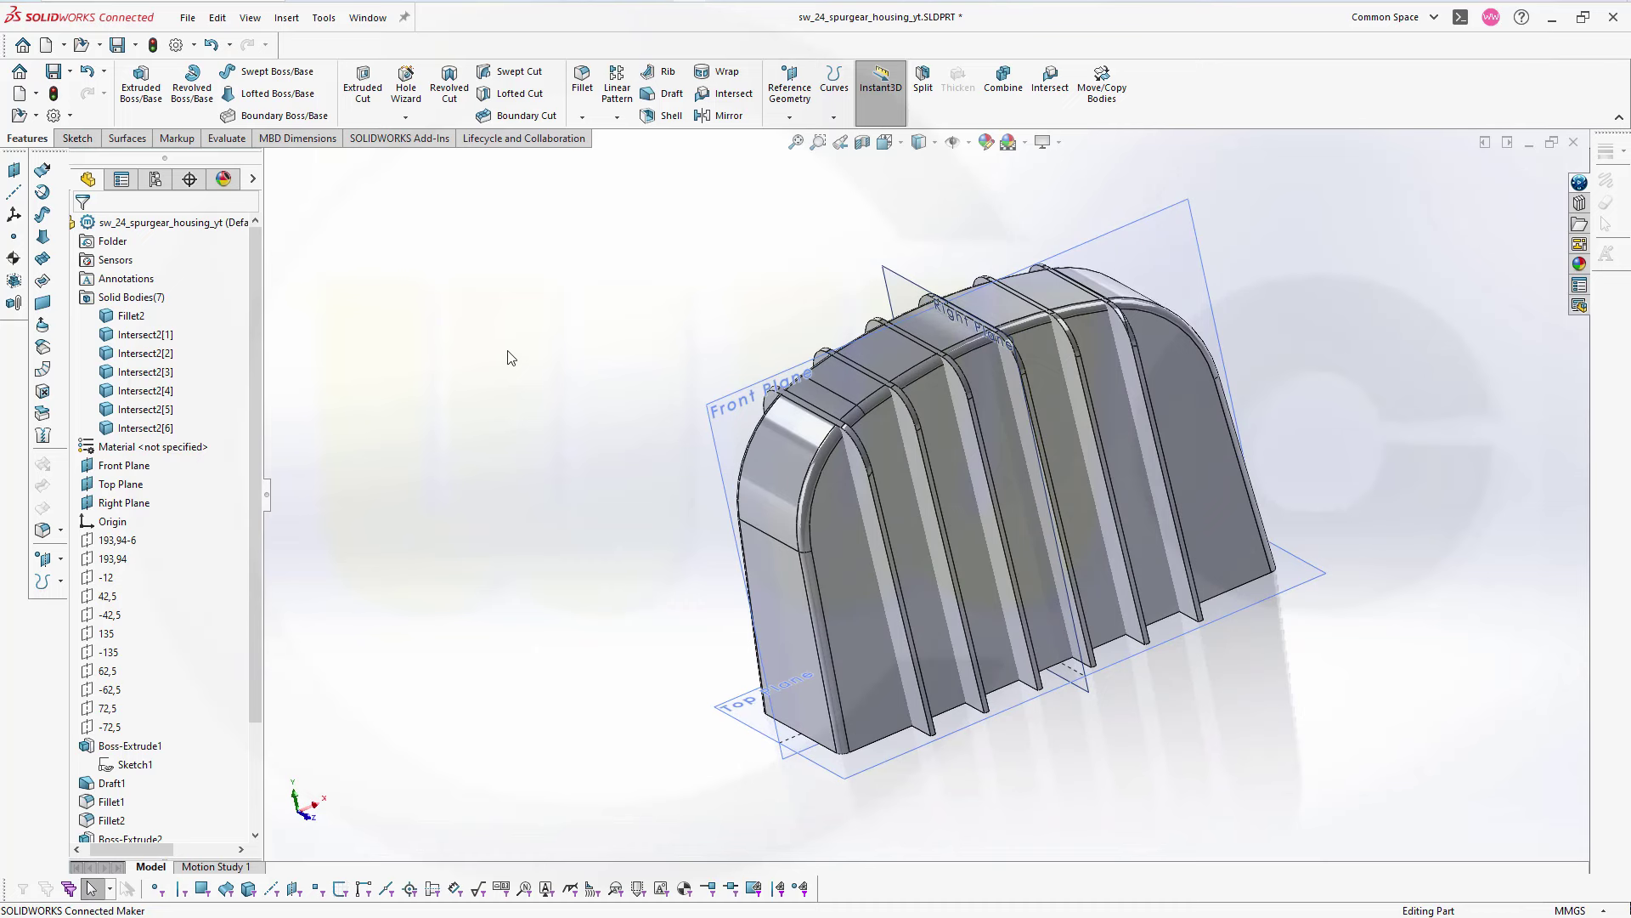